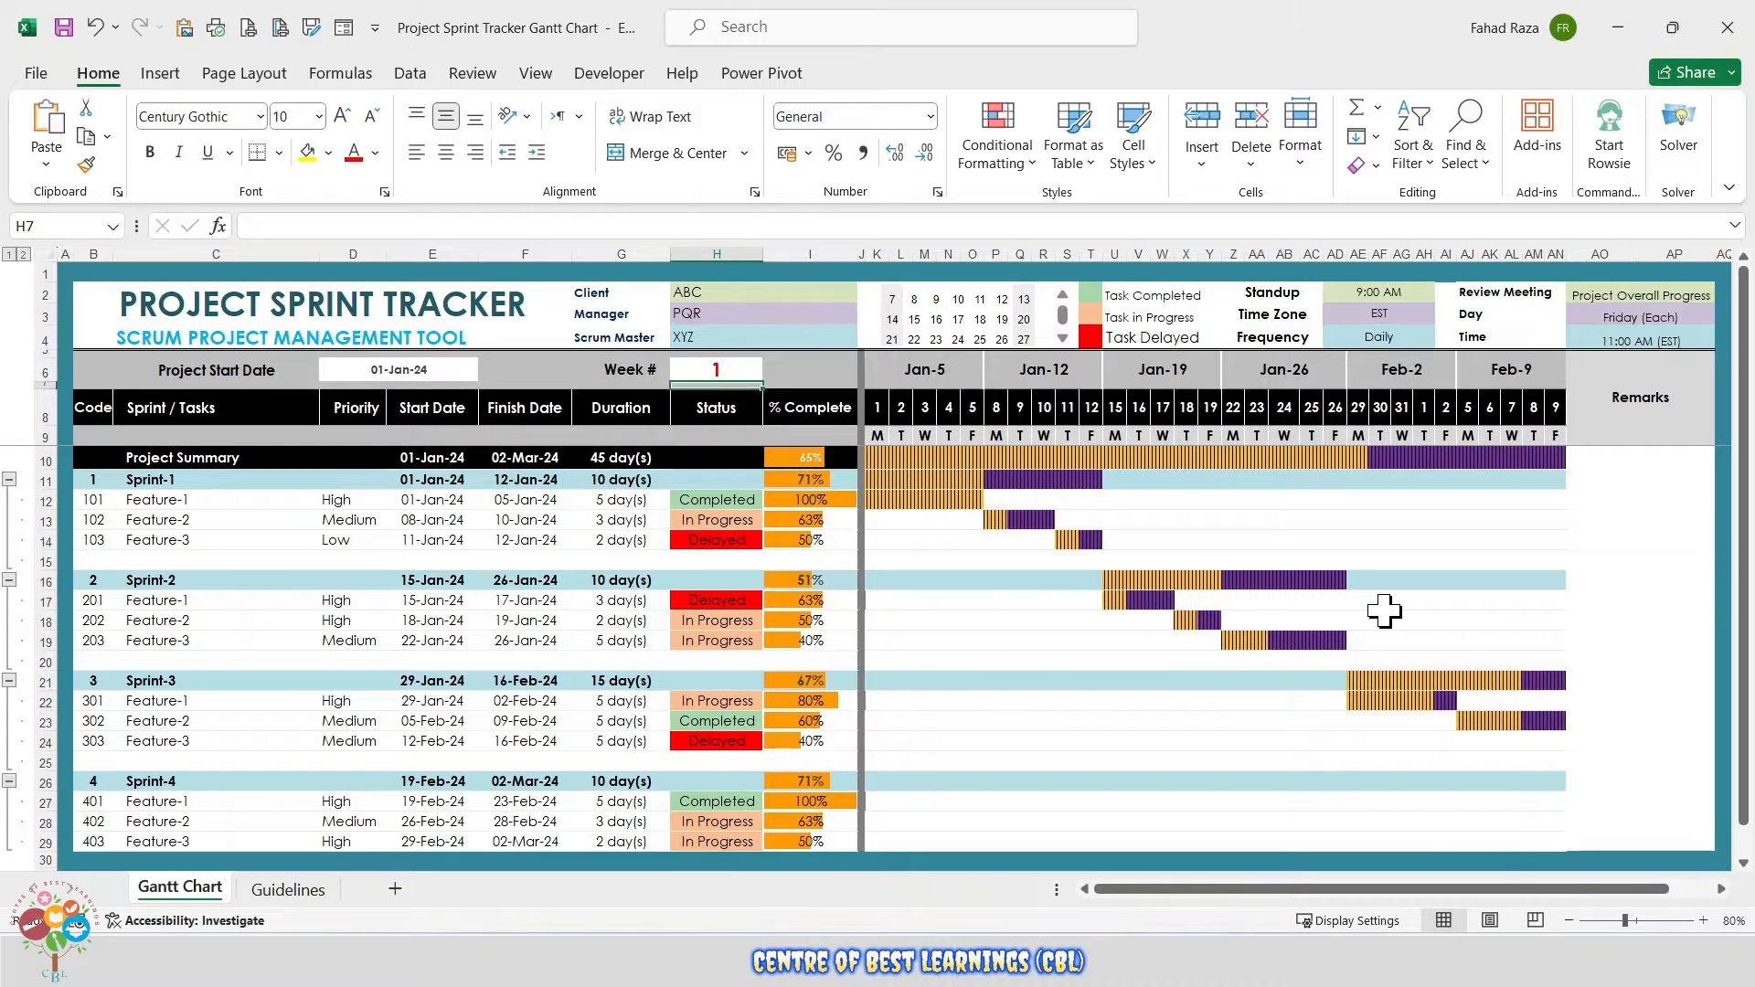
# - Set the Week # of the Gantt chart timeline to 2
pyautogui.press('Up')
pyautogui.write('2')
pyautogui.press('Return')
# - Set the completion percentage of Feature-2 in Sprint-1 to 100%
pyautogui.click(804, 621)
pyautogui.click(792, 518)
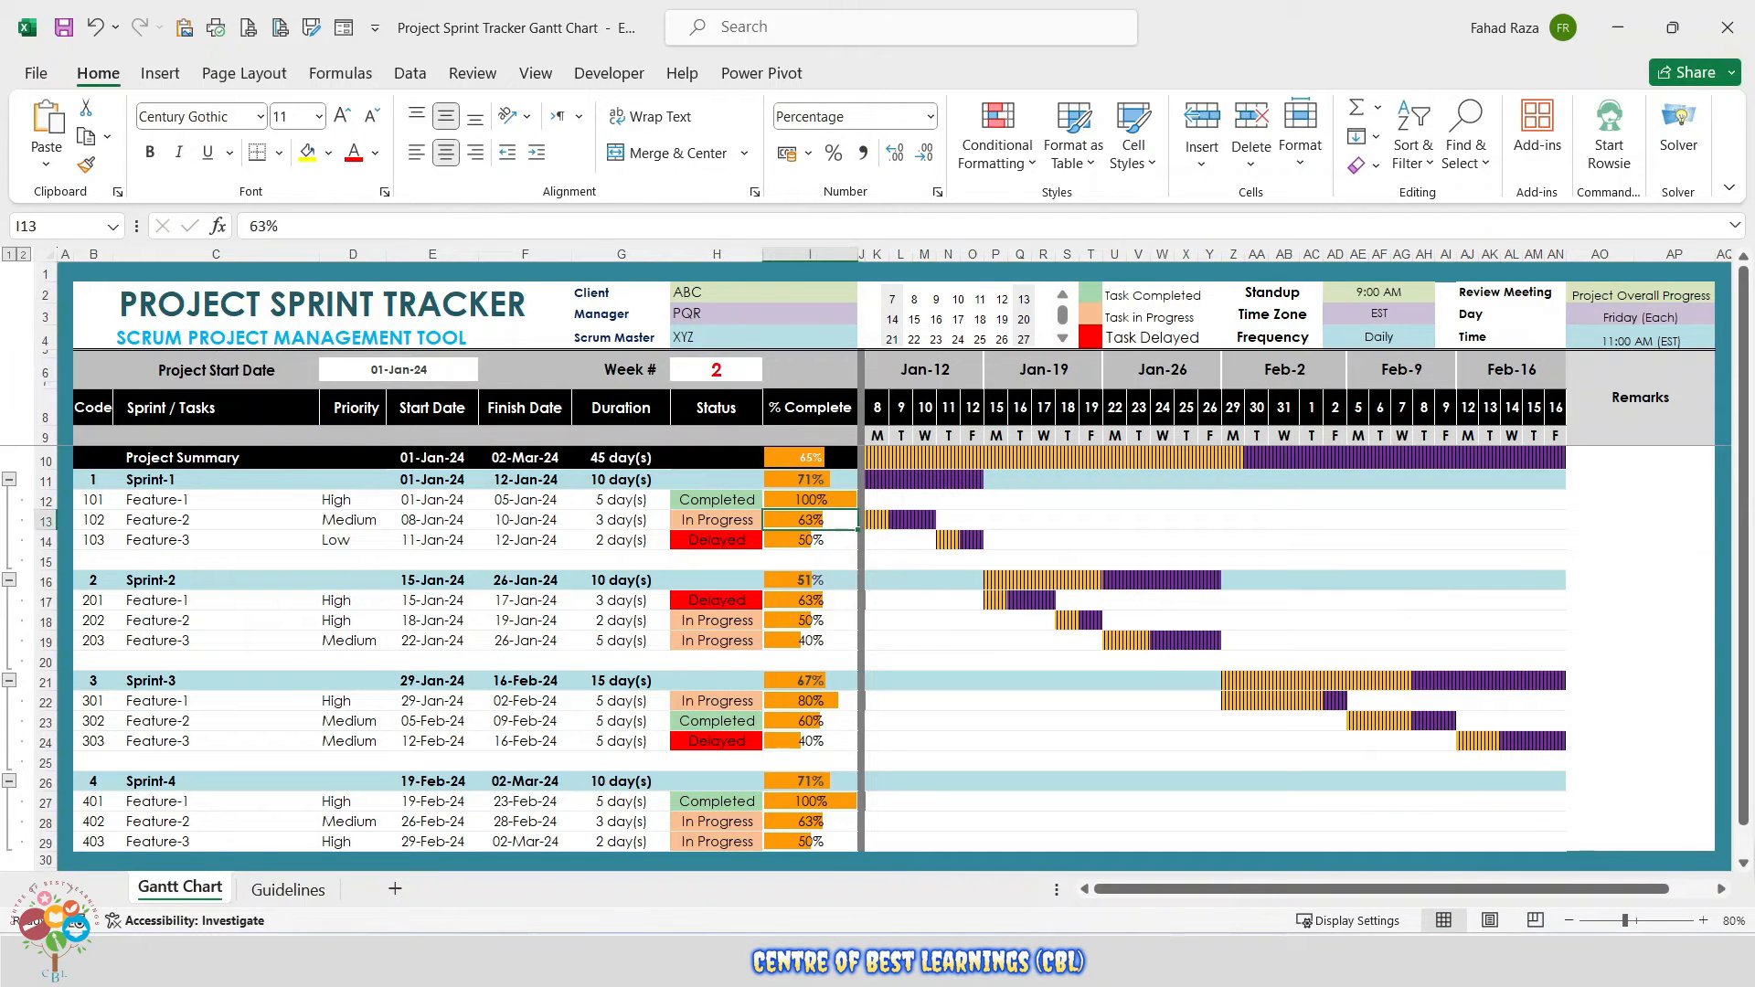
pyautogui.write('100')
pyautogui.press('Return')
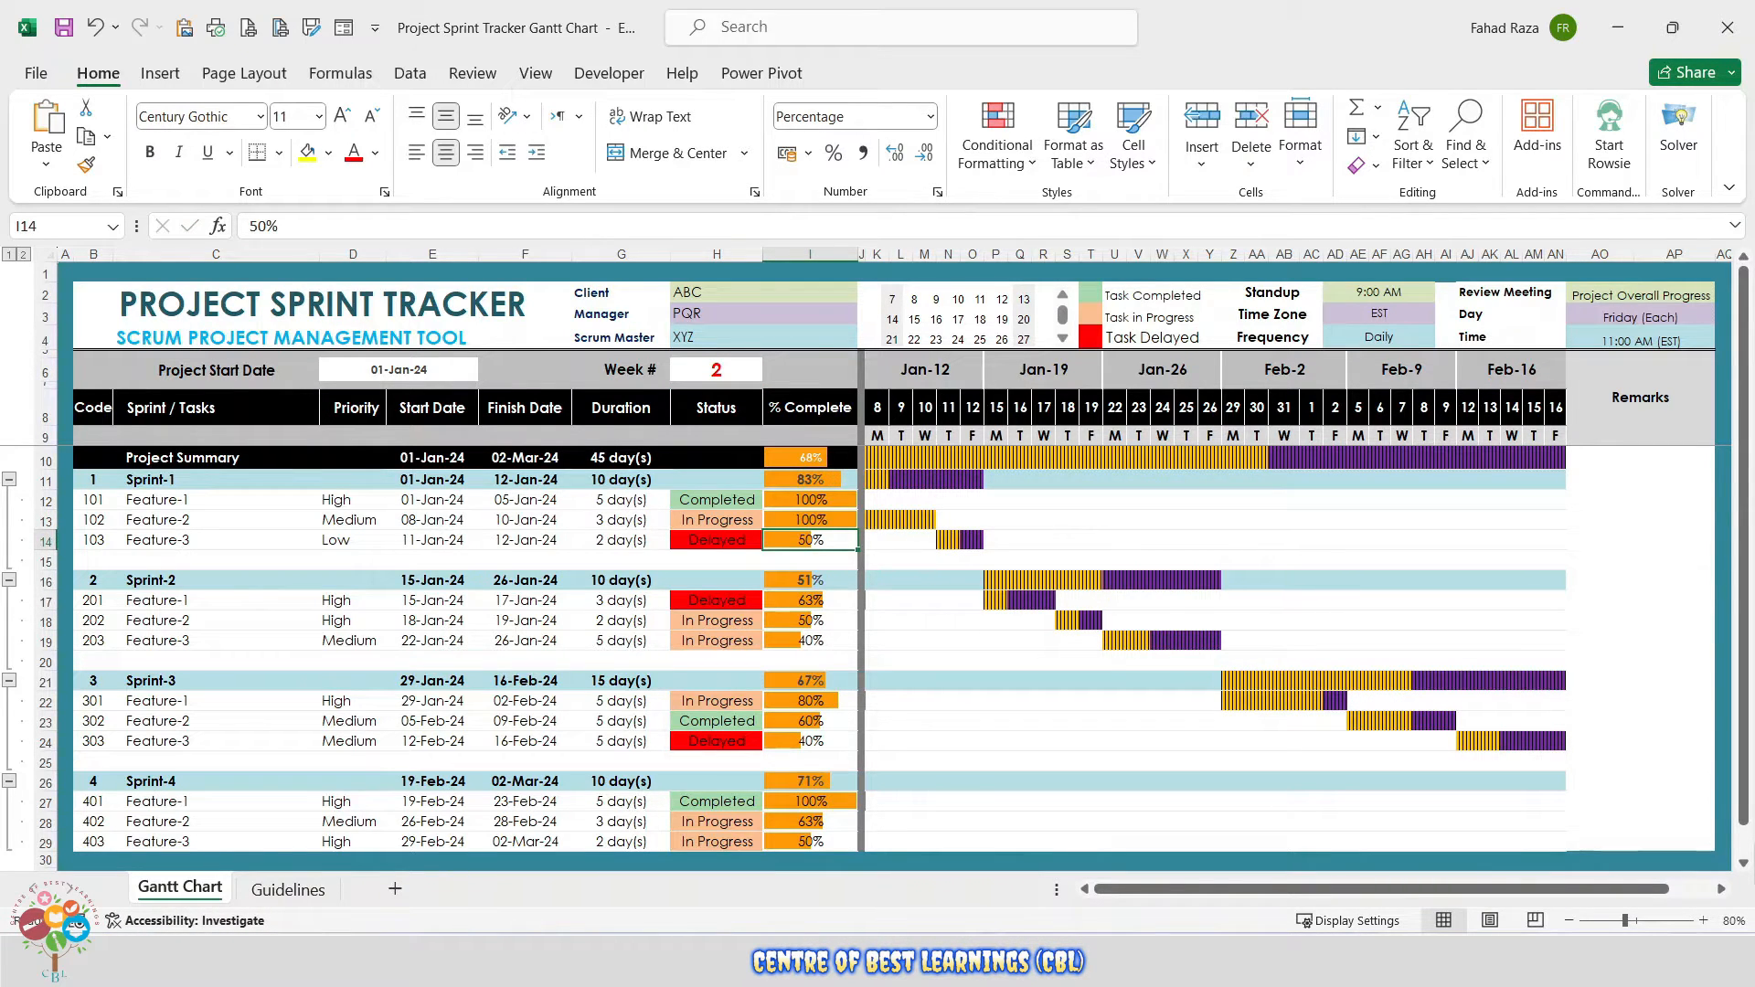
# - Set the completion percentage of Feature-3 in Sprint-2 to 60%
pyautogui.press('Down')
pyautogui.press('Down')
pyautogui.press('Down')
pyautogui.press('Down')
pyautogui.press('Down')
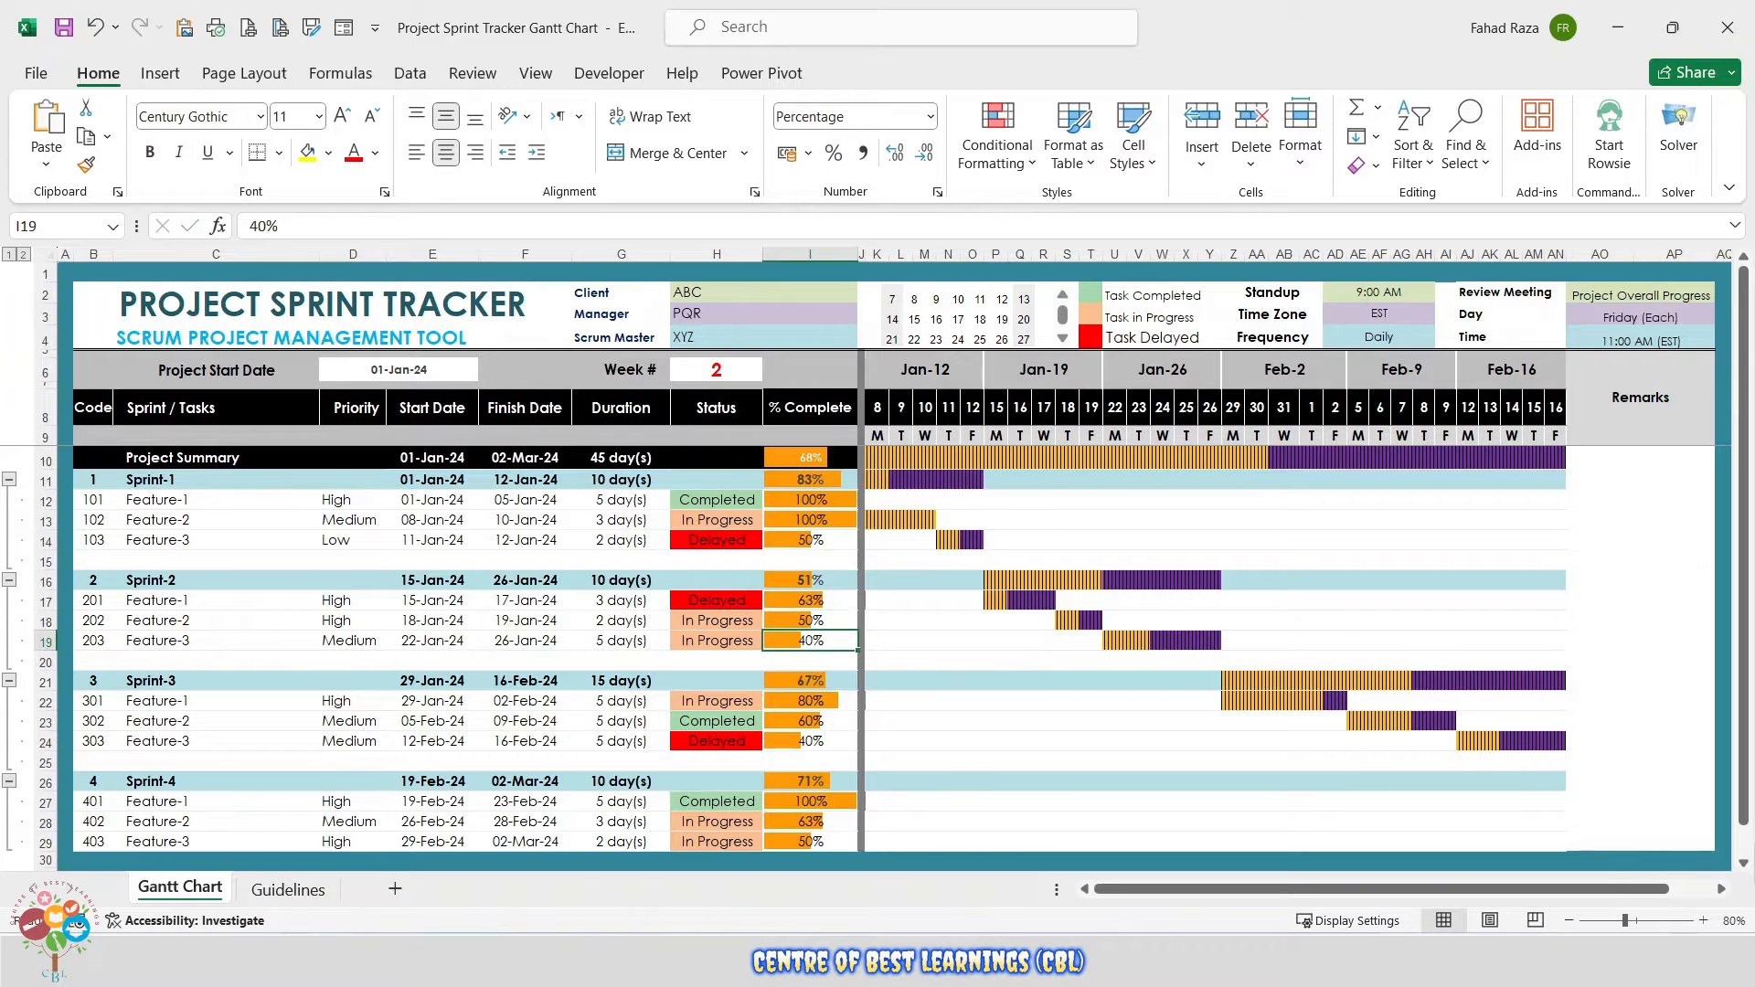
pyautogui.write('60')
pyautogui.press('Return')
# - Set the completion percentage of Feature-3 in Sprint-3 to 80%
pyautogui.press('Down')
pyautogui.press('Down')
pyautogui.press('Down')
pyautogui.press('Down')
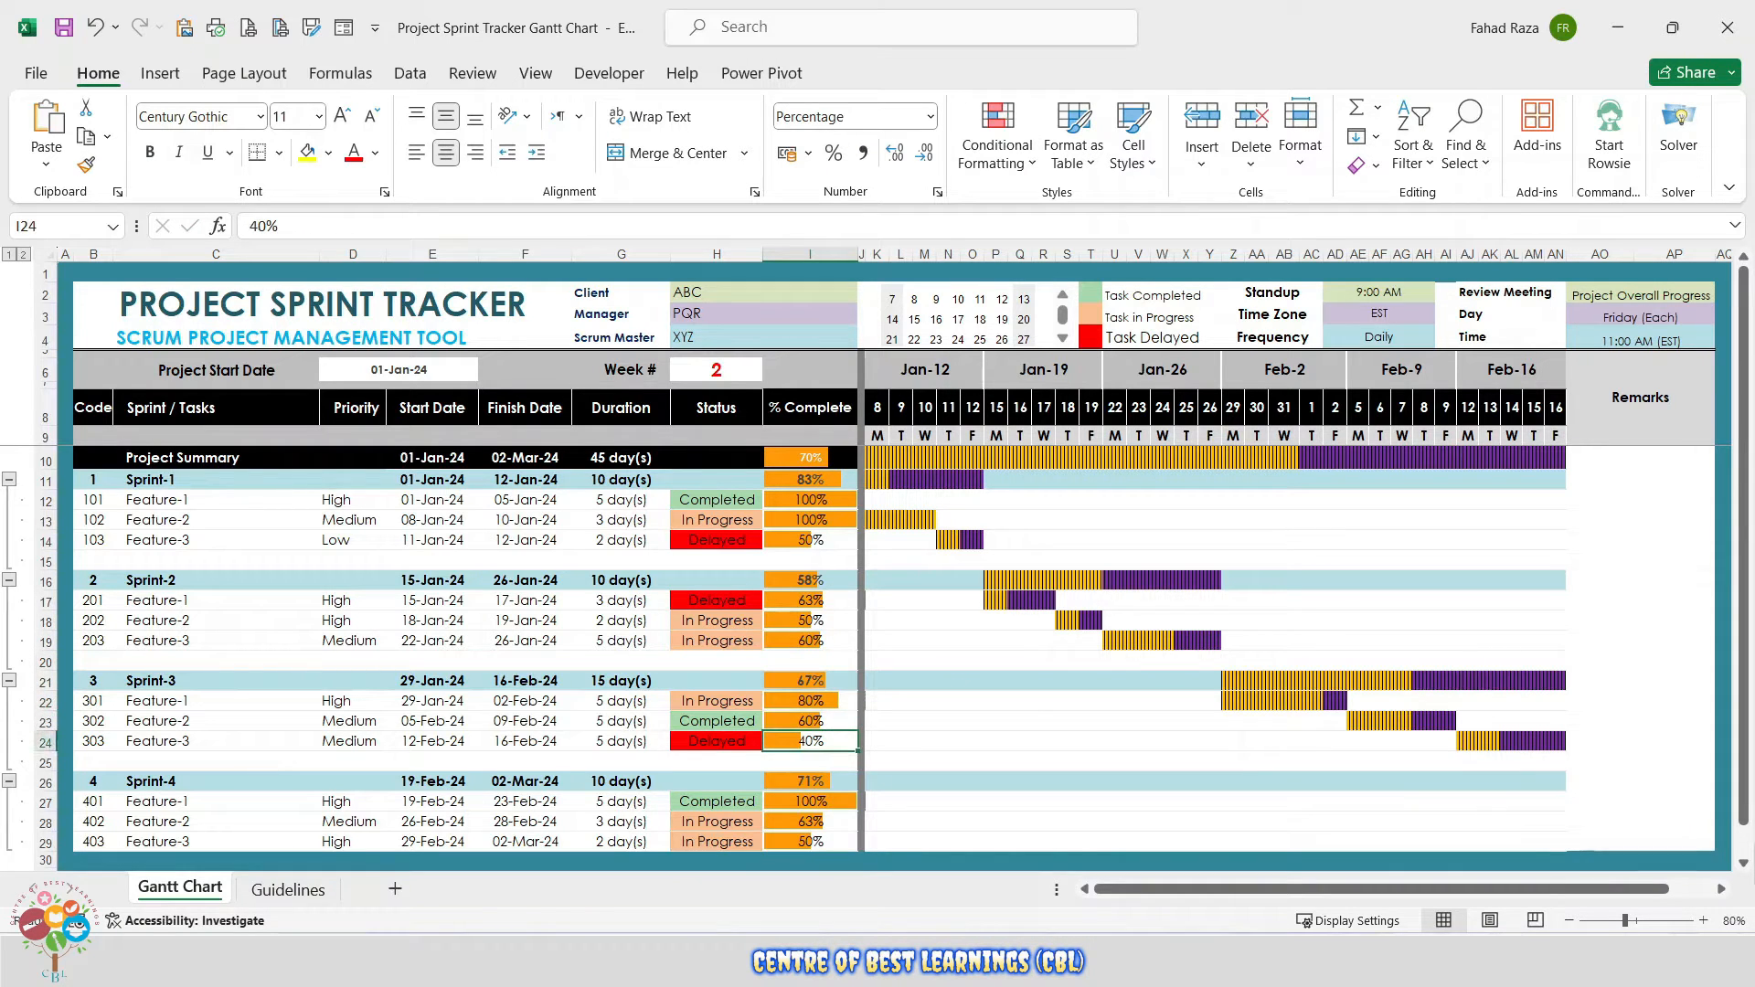
pyautogui.write('80')
pyautogui.press('Return')
pyautogui.press('Down')
pyautogui.press('Down')
pyautogui.press('Down')
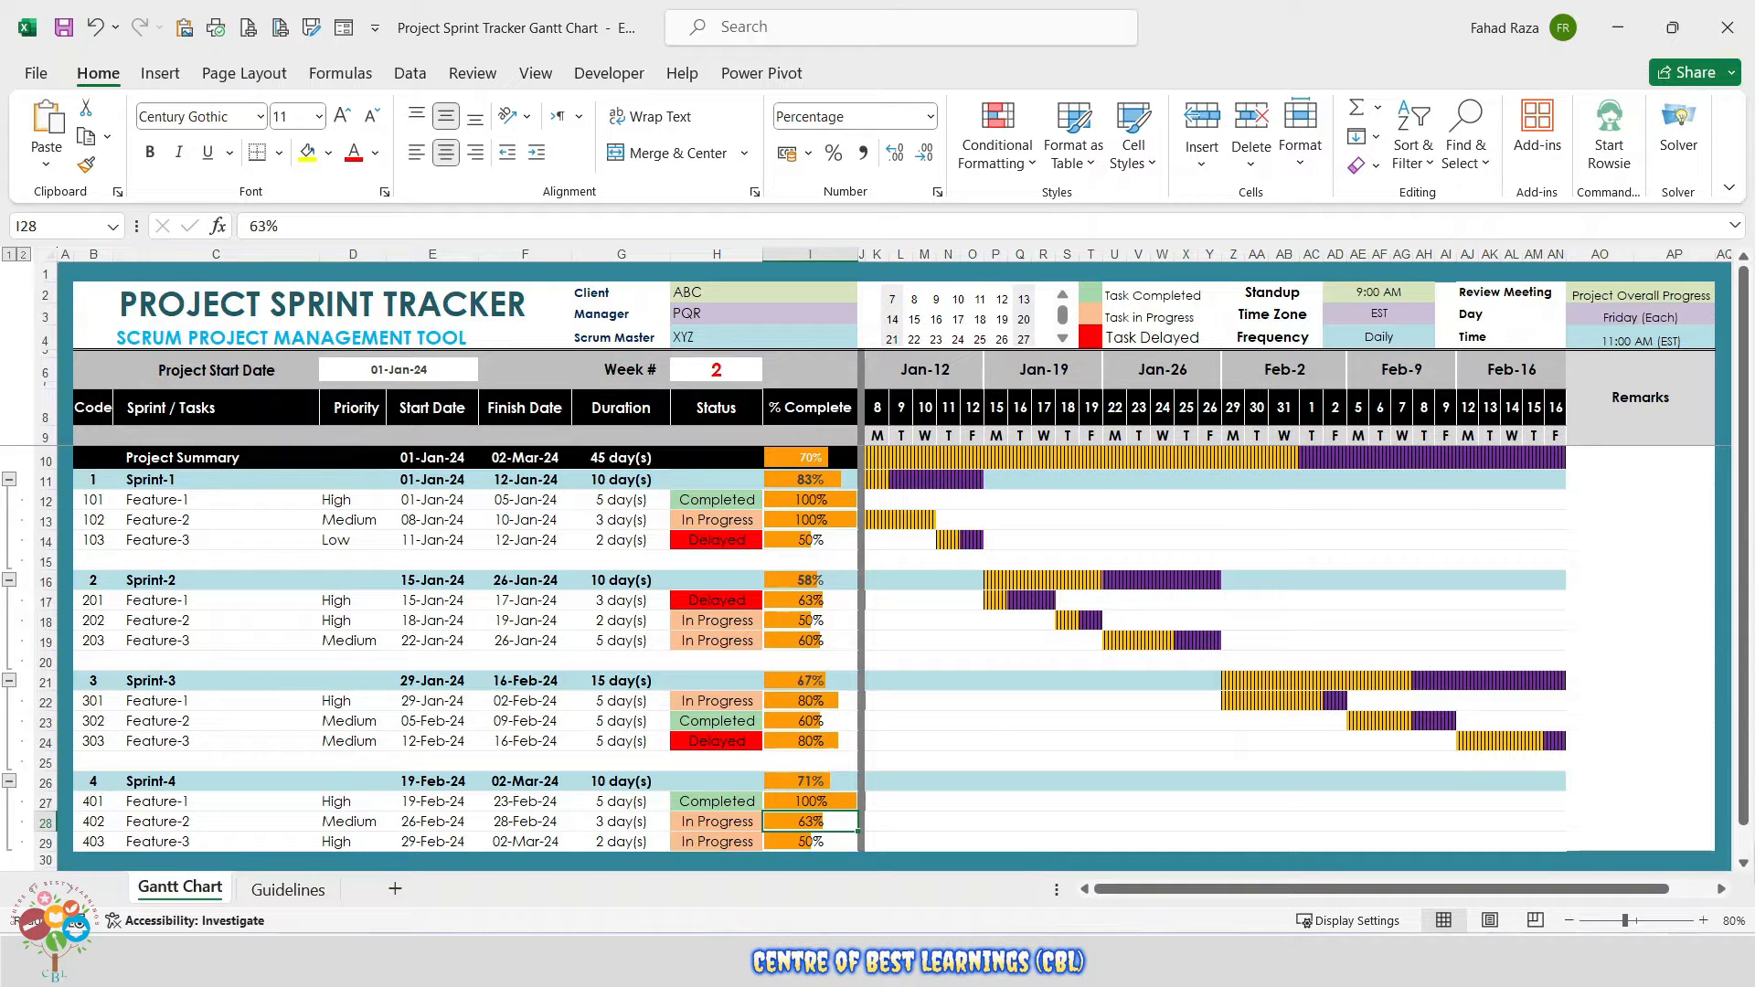
pyautogui.click(934, 702)
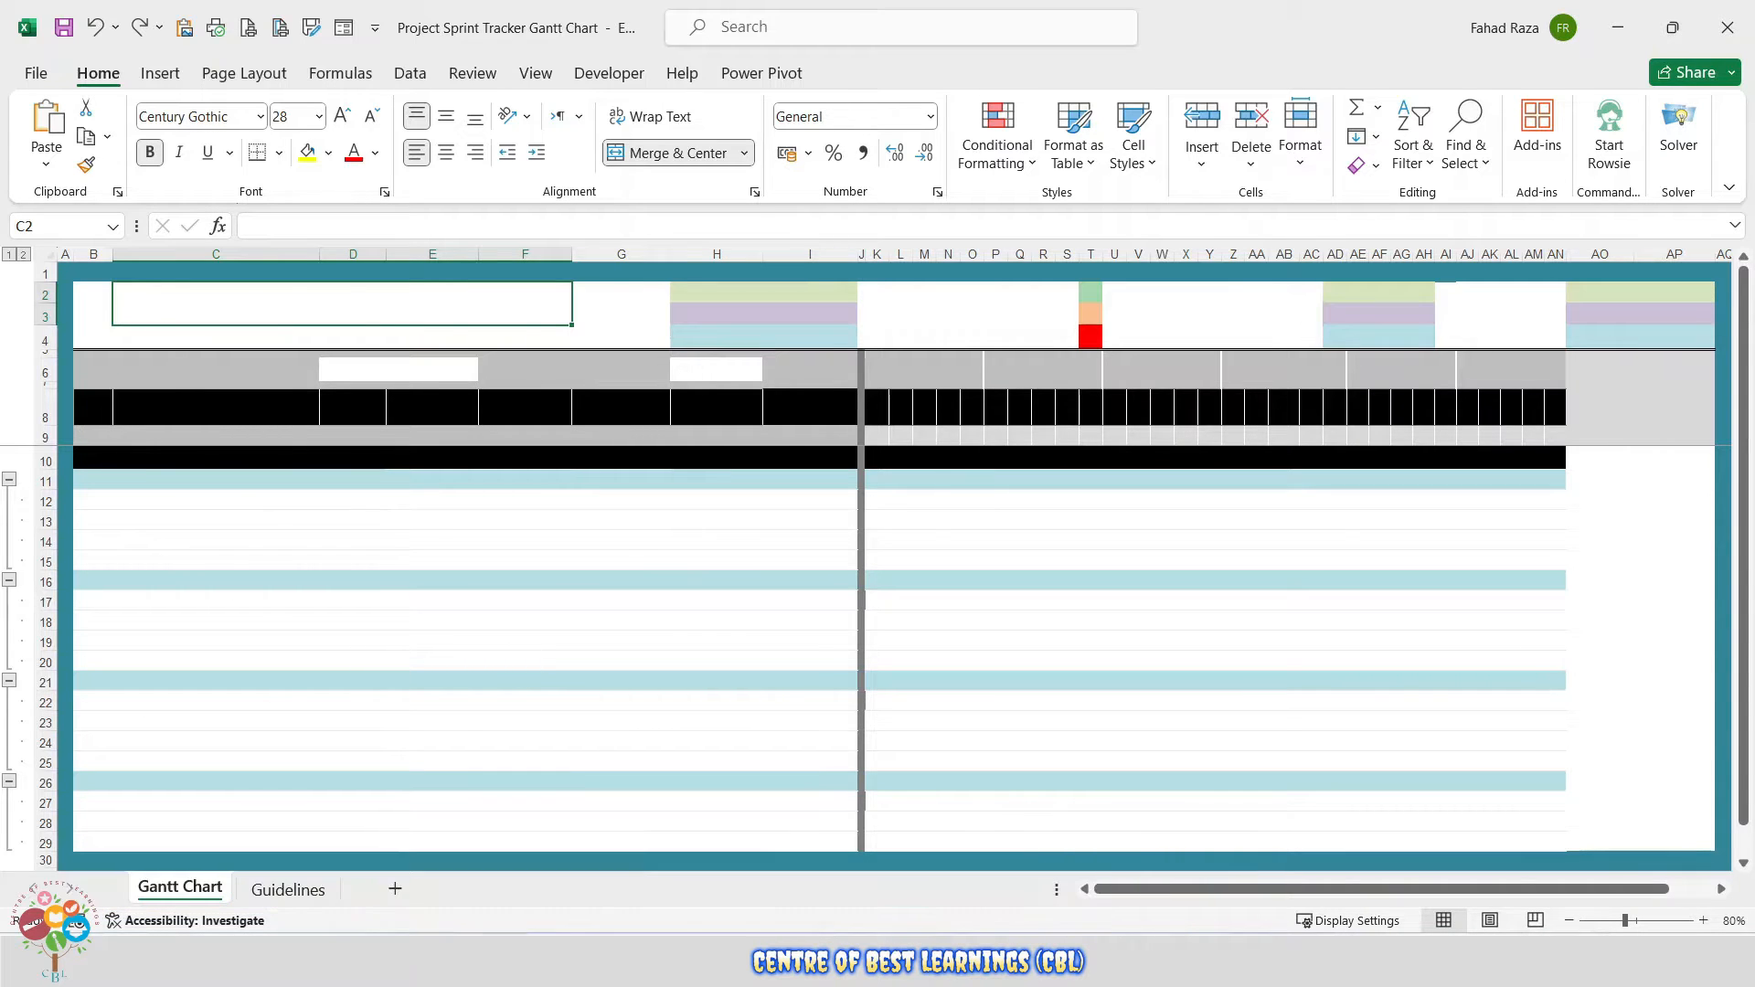
# - Enter the title PROJECT SPRINT TRACKER in C2 and the subtitle SCRUM PROJECT MANAGEMENT TOOL in C4
pyautogui.write('PROJECT SPRINT TRACKER')
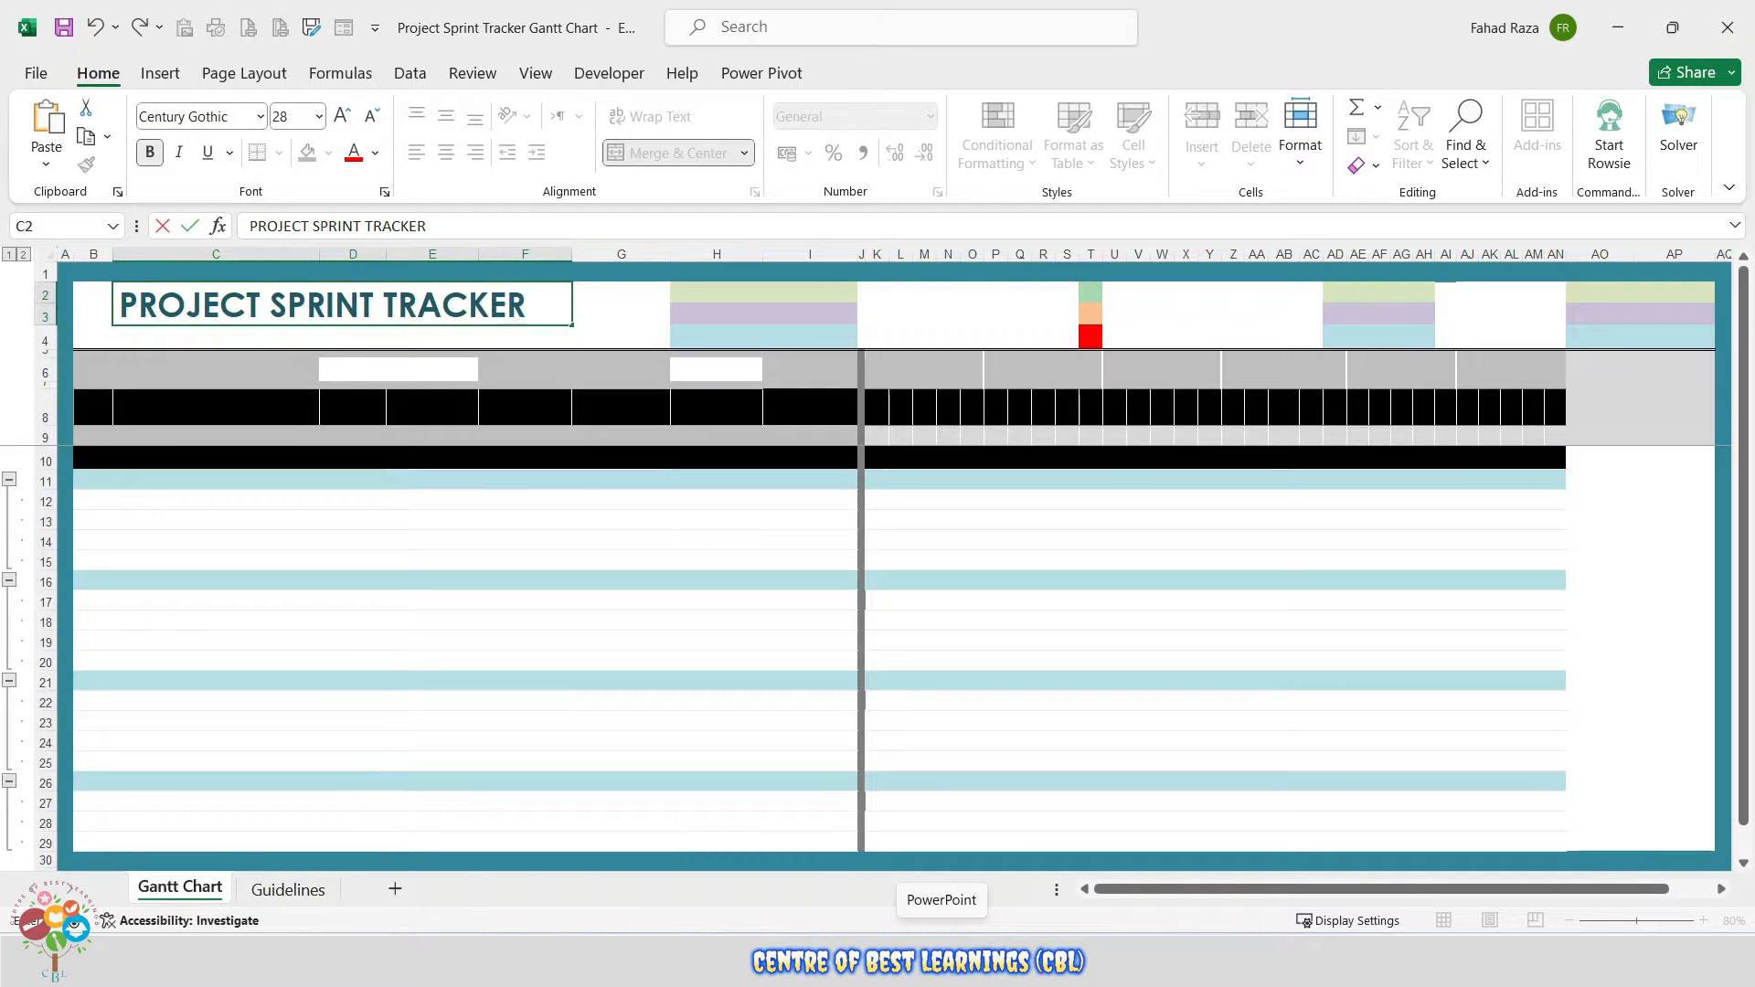
pyautogui.press('Return')
pyautogui.press('Up')
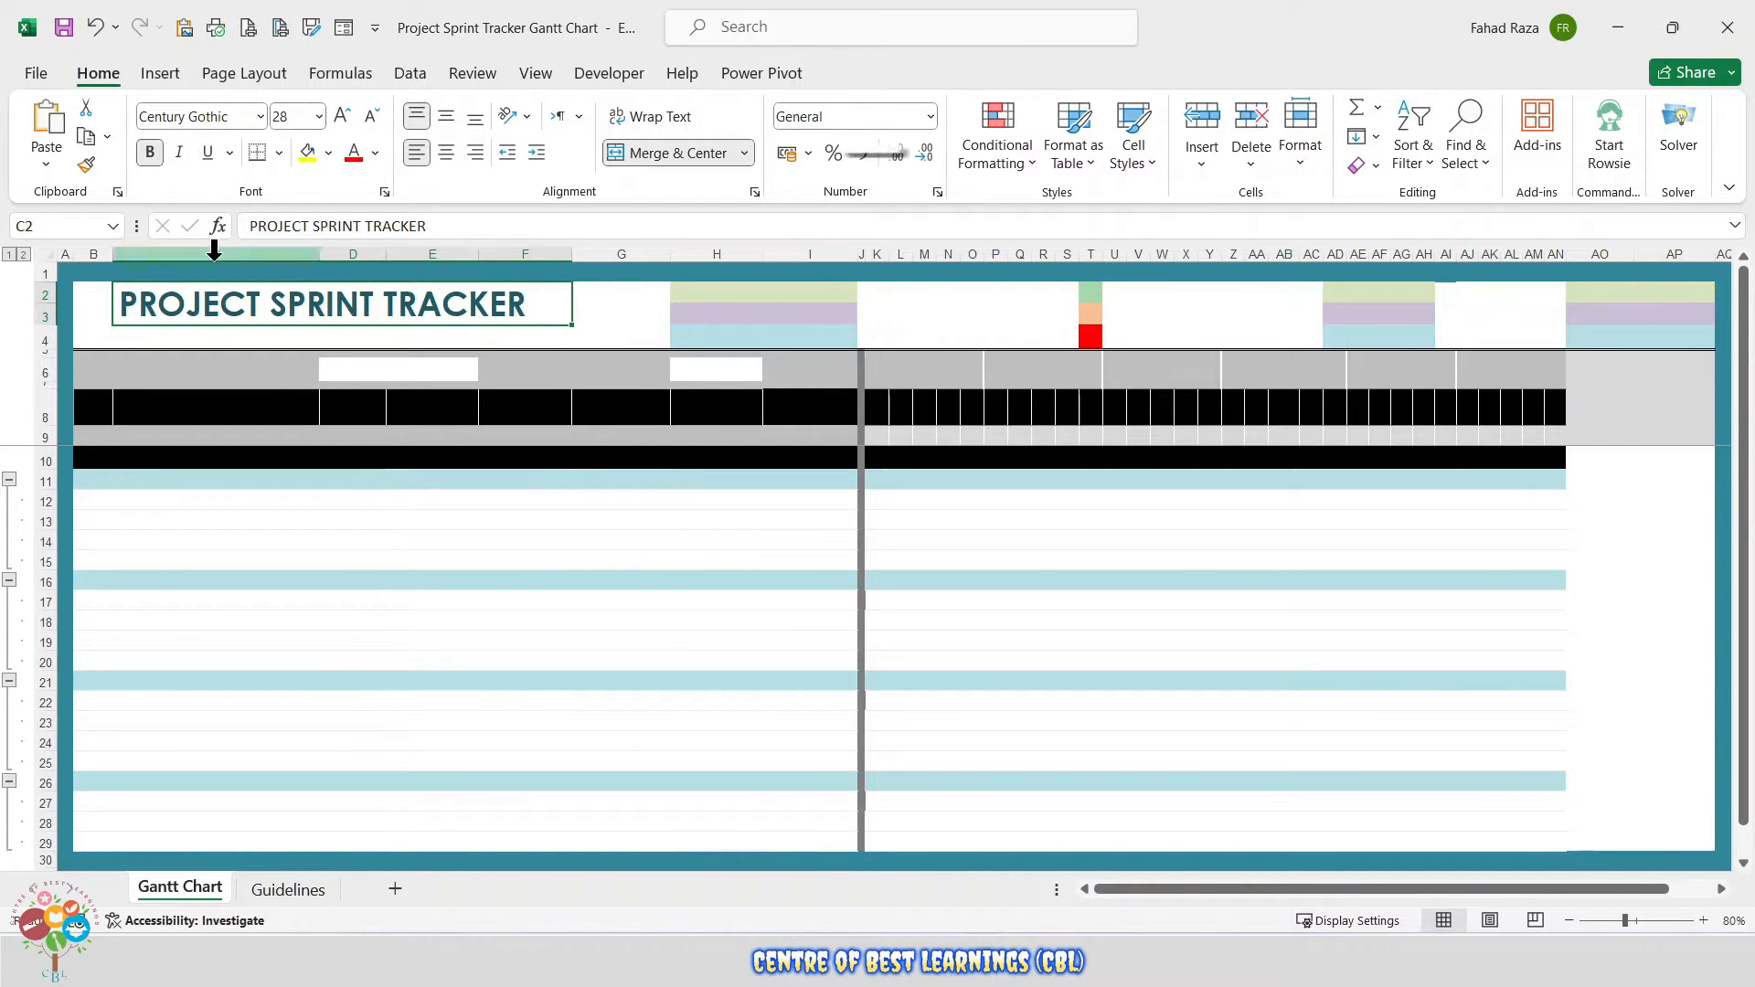
pyautogui.click(173, 338)
pyautogui.write('SCRU')
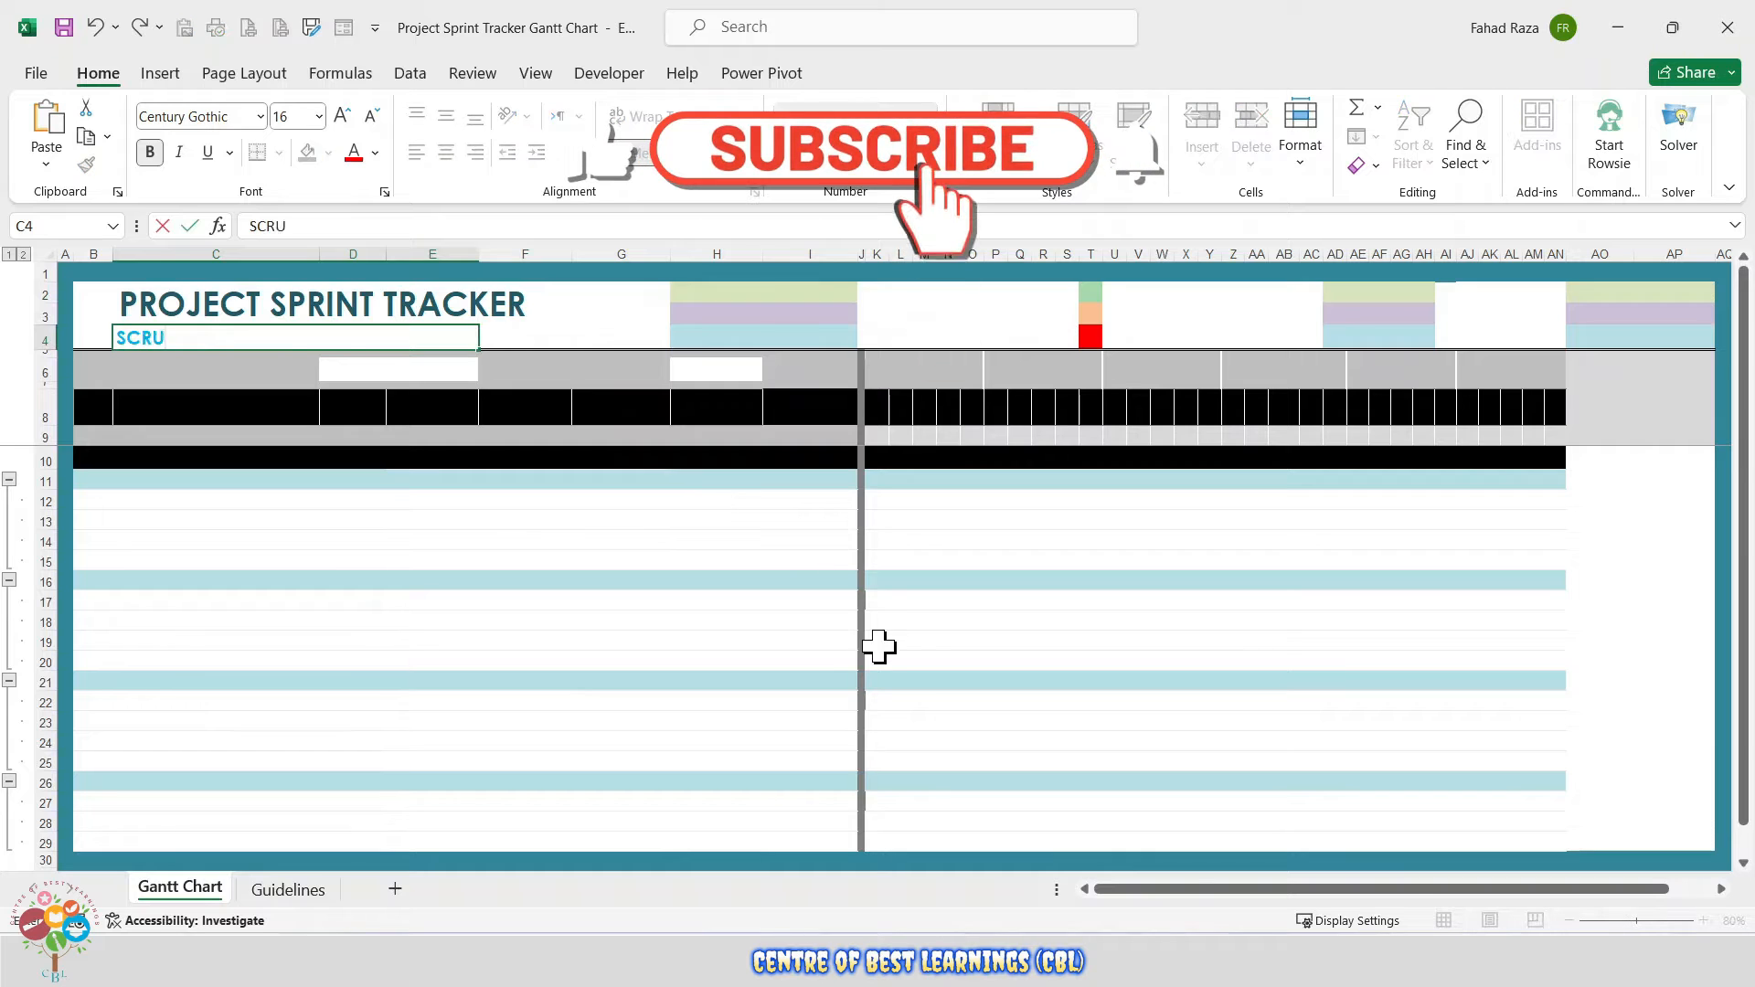
pyautogui.write('M PROJECT MANAGEMENT TOOL')
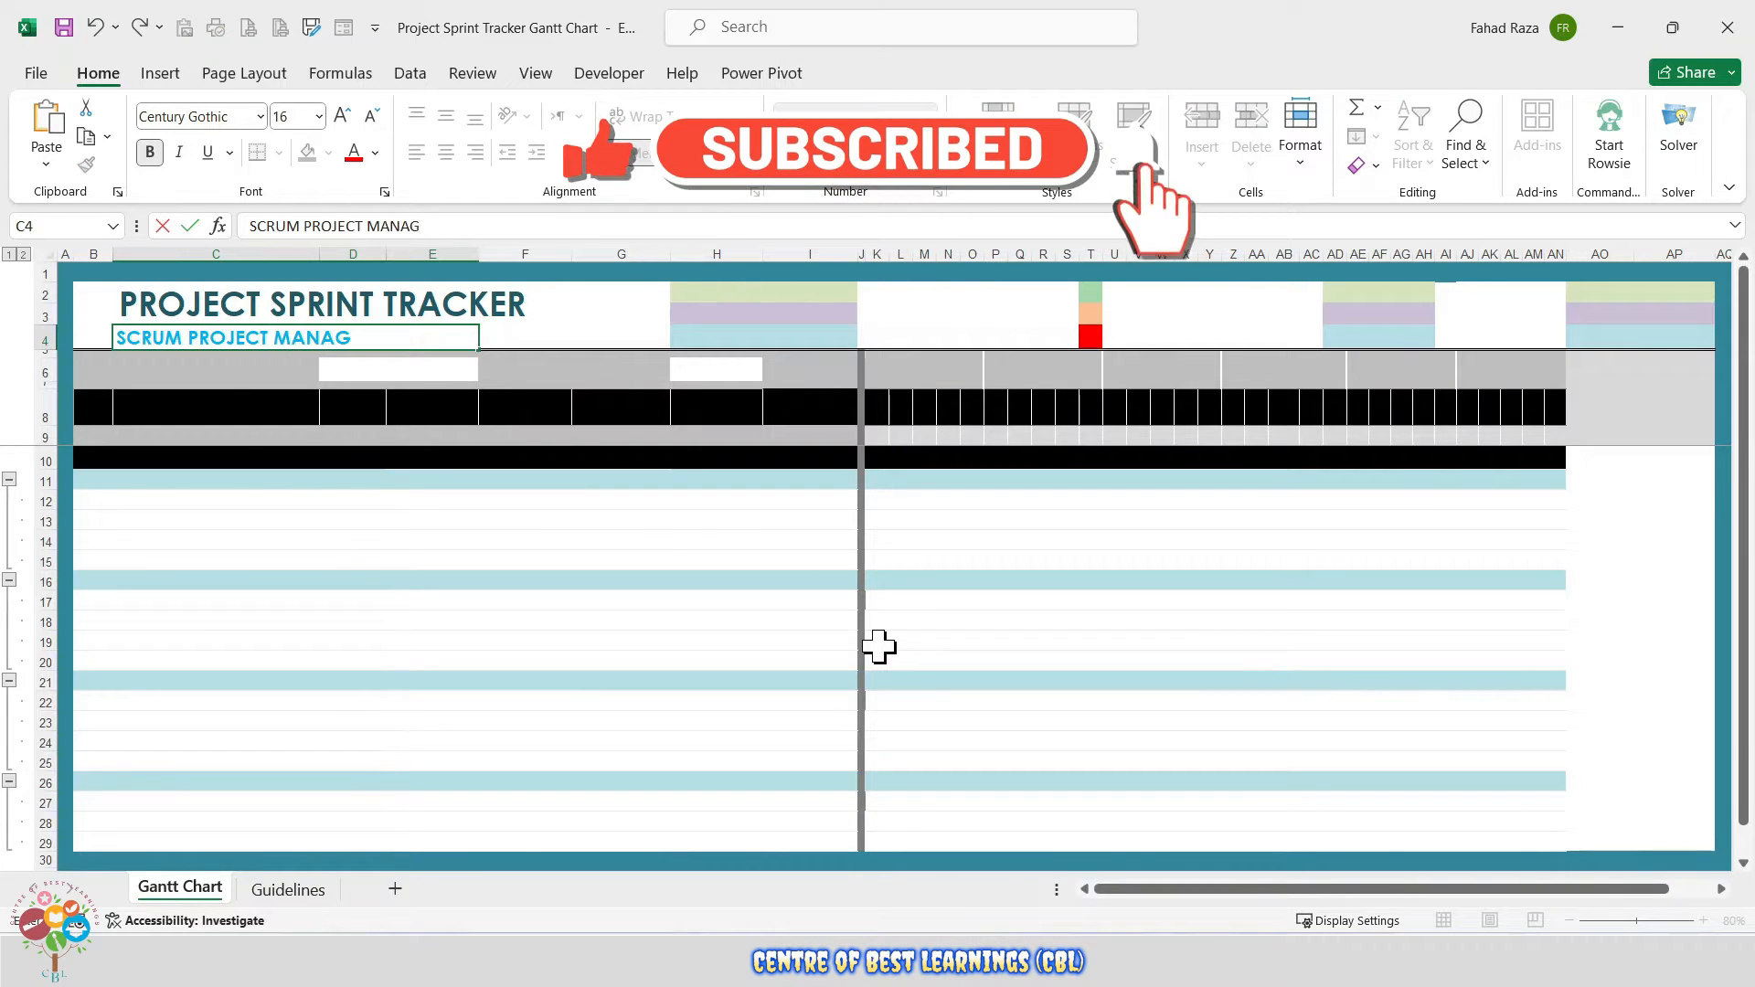
pyautogui.press('Return')
pyautogui.press('Up')
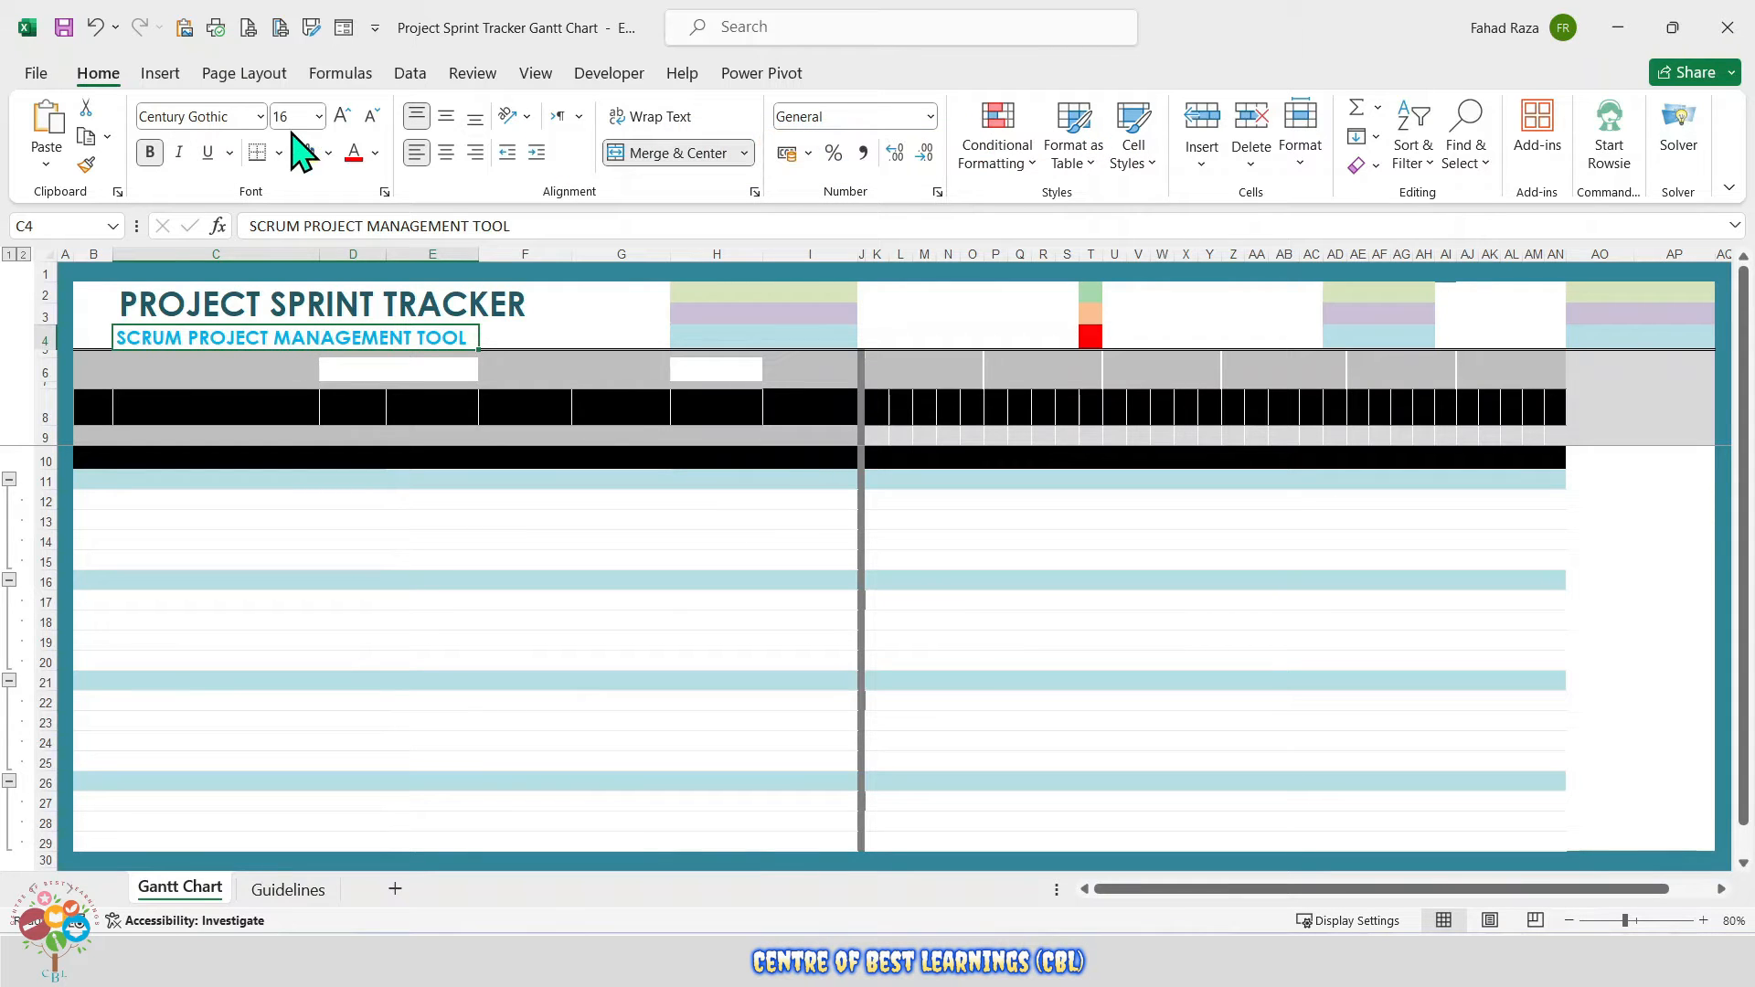
# - Enter the project detail labels Client, Manager and Scrum Master in cells G2 to G4
pyautogui.click(744, 294)
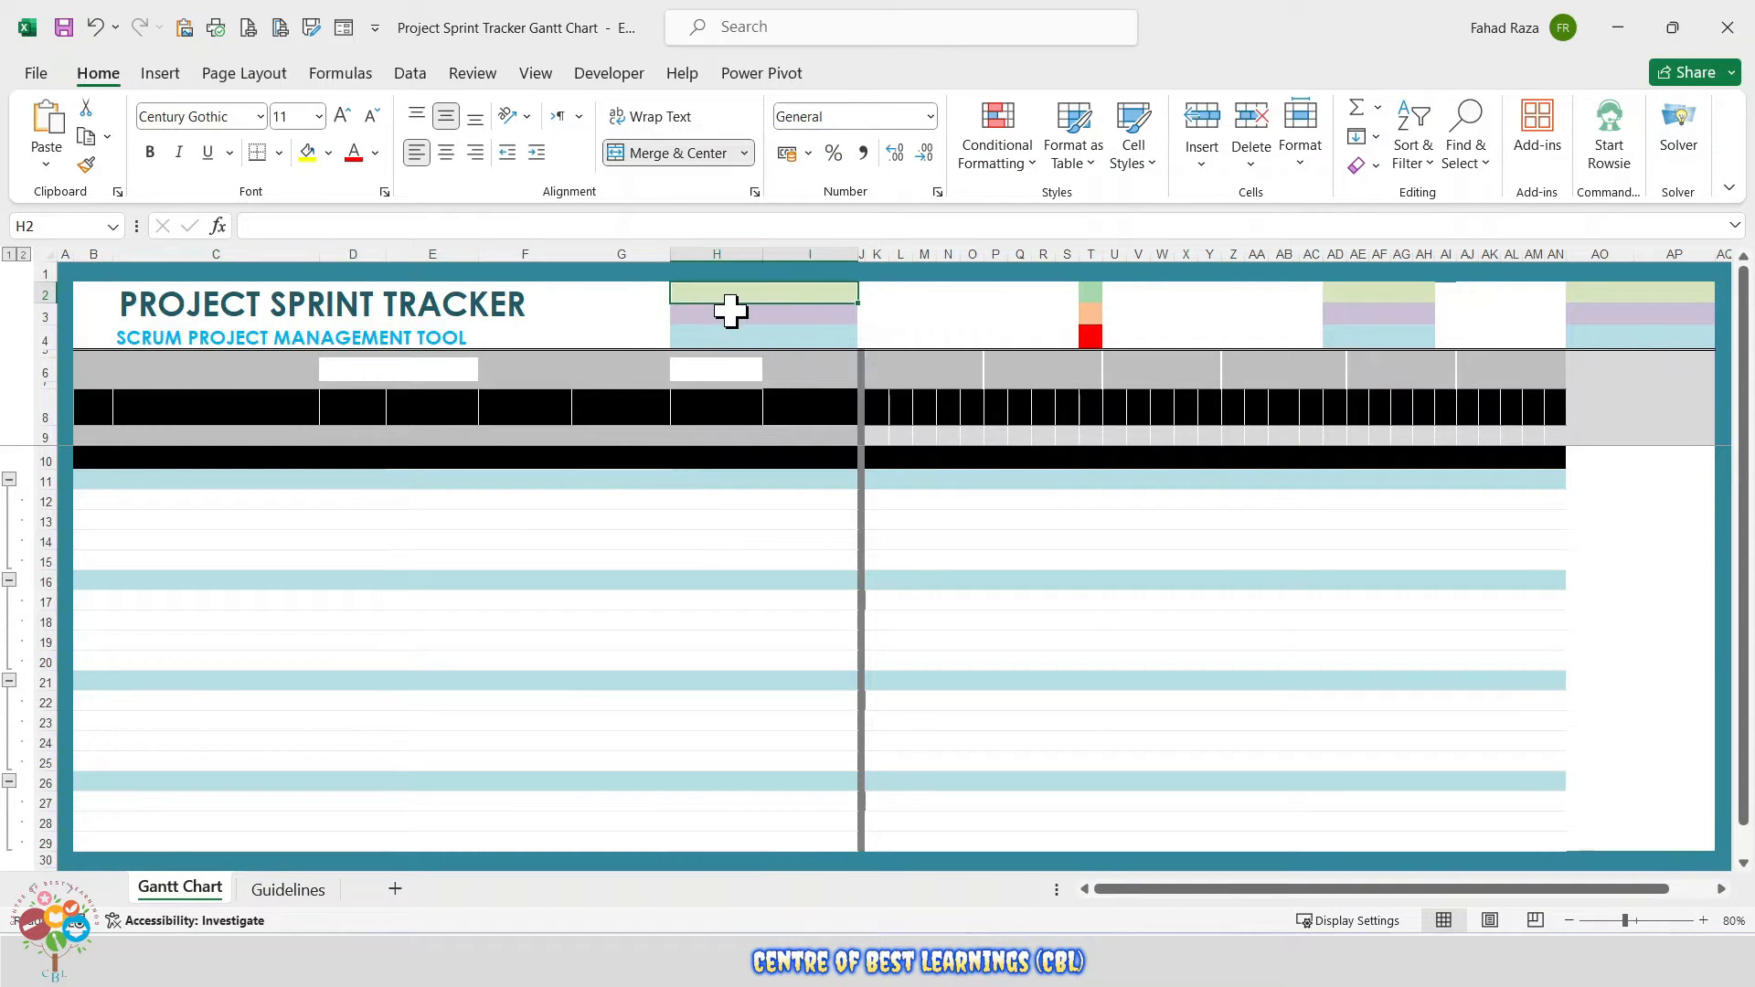
pyautogui.click(640, 295)
pyautogui.write('Client')
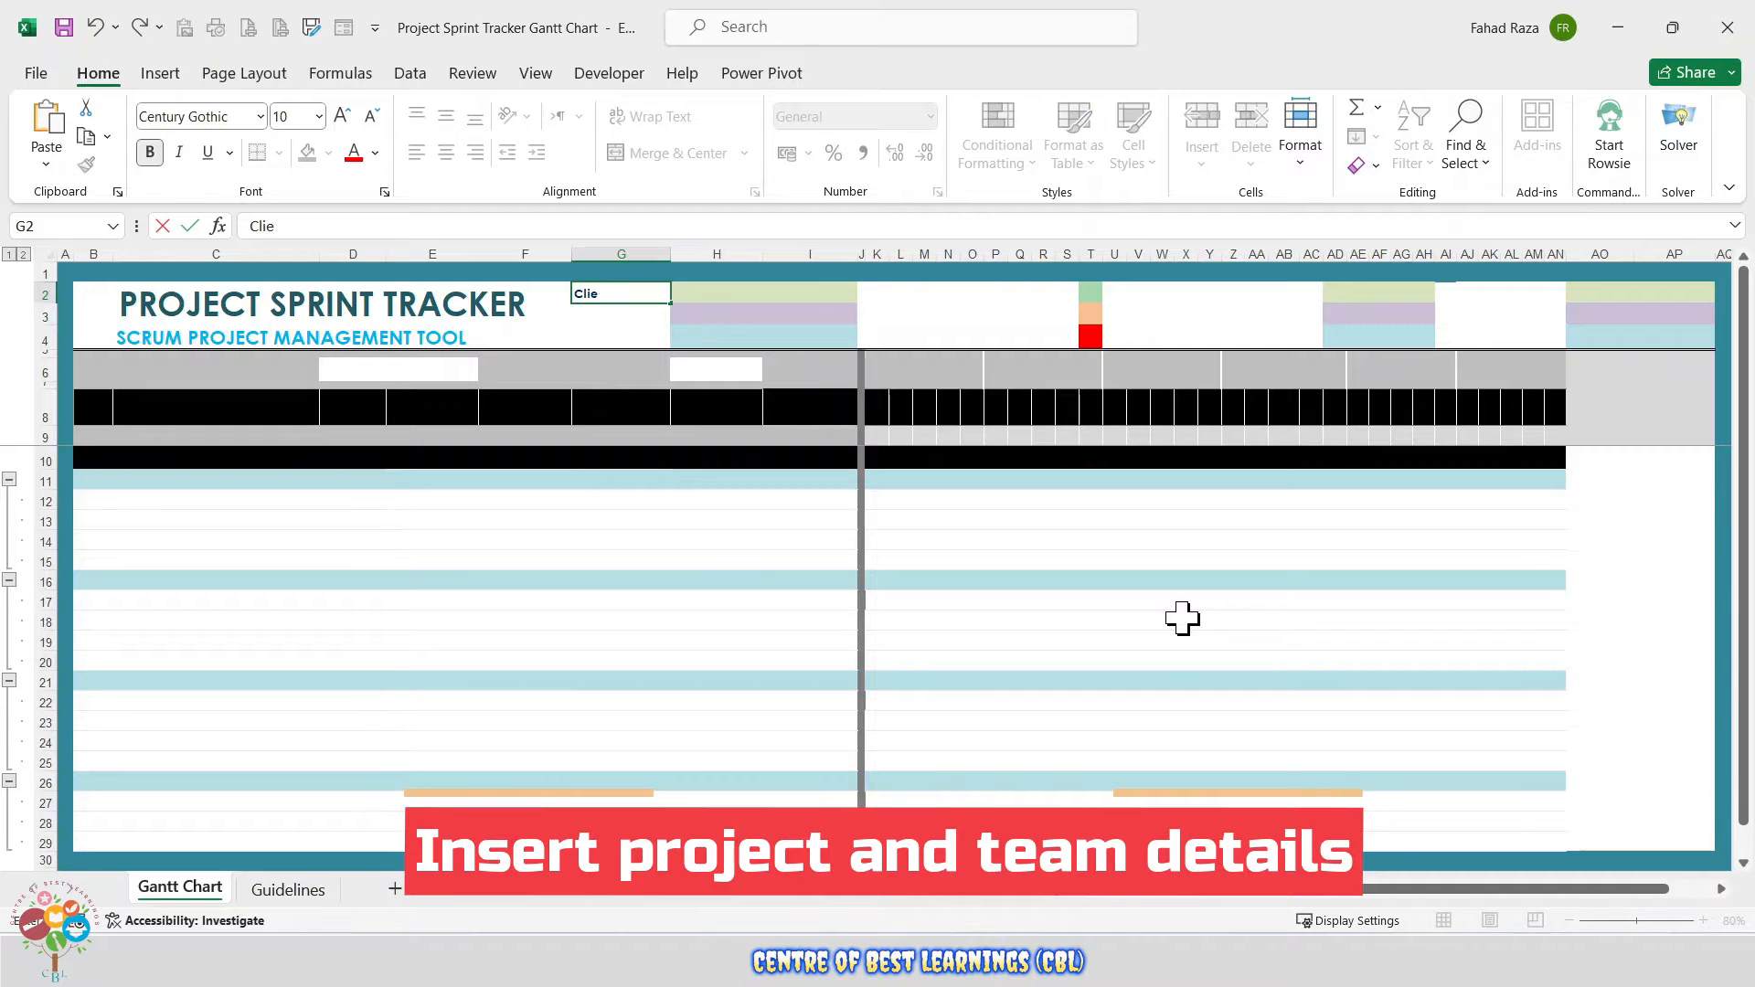
pyautogui.press('Return')
pyautogui.write('Manager')
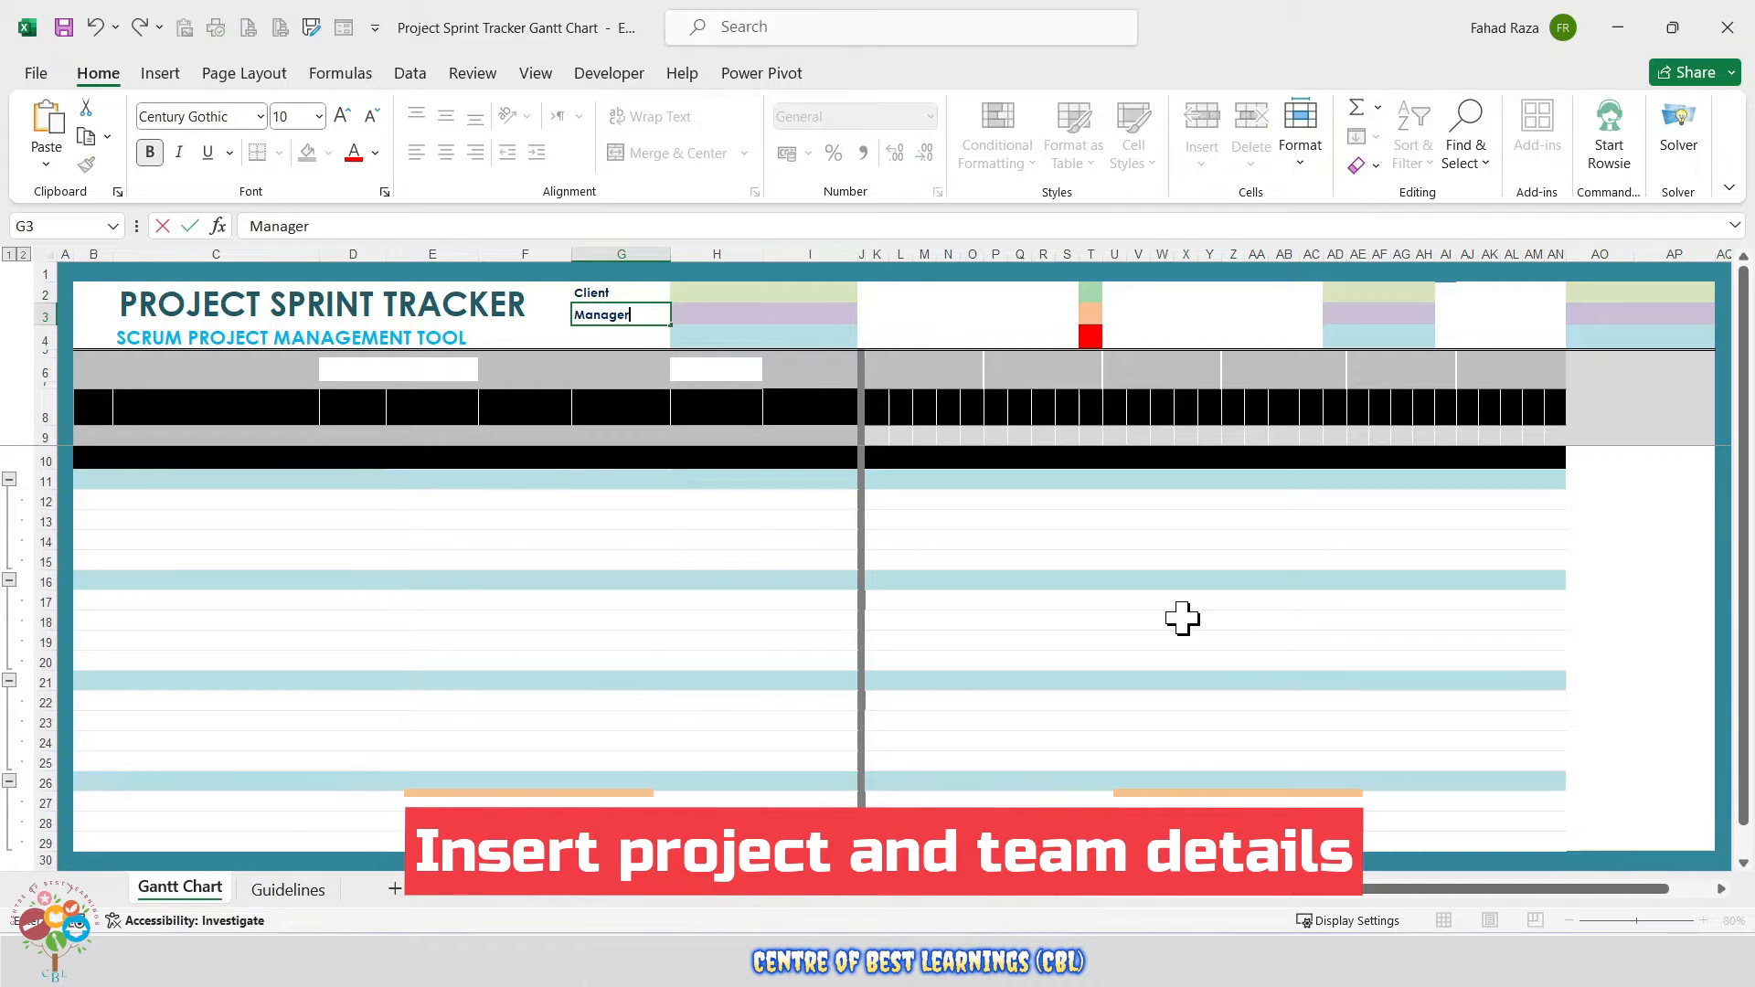
pyautogui.press('Return')
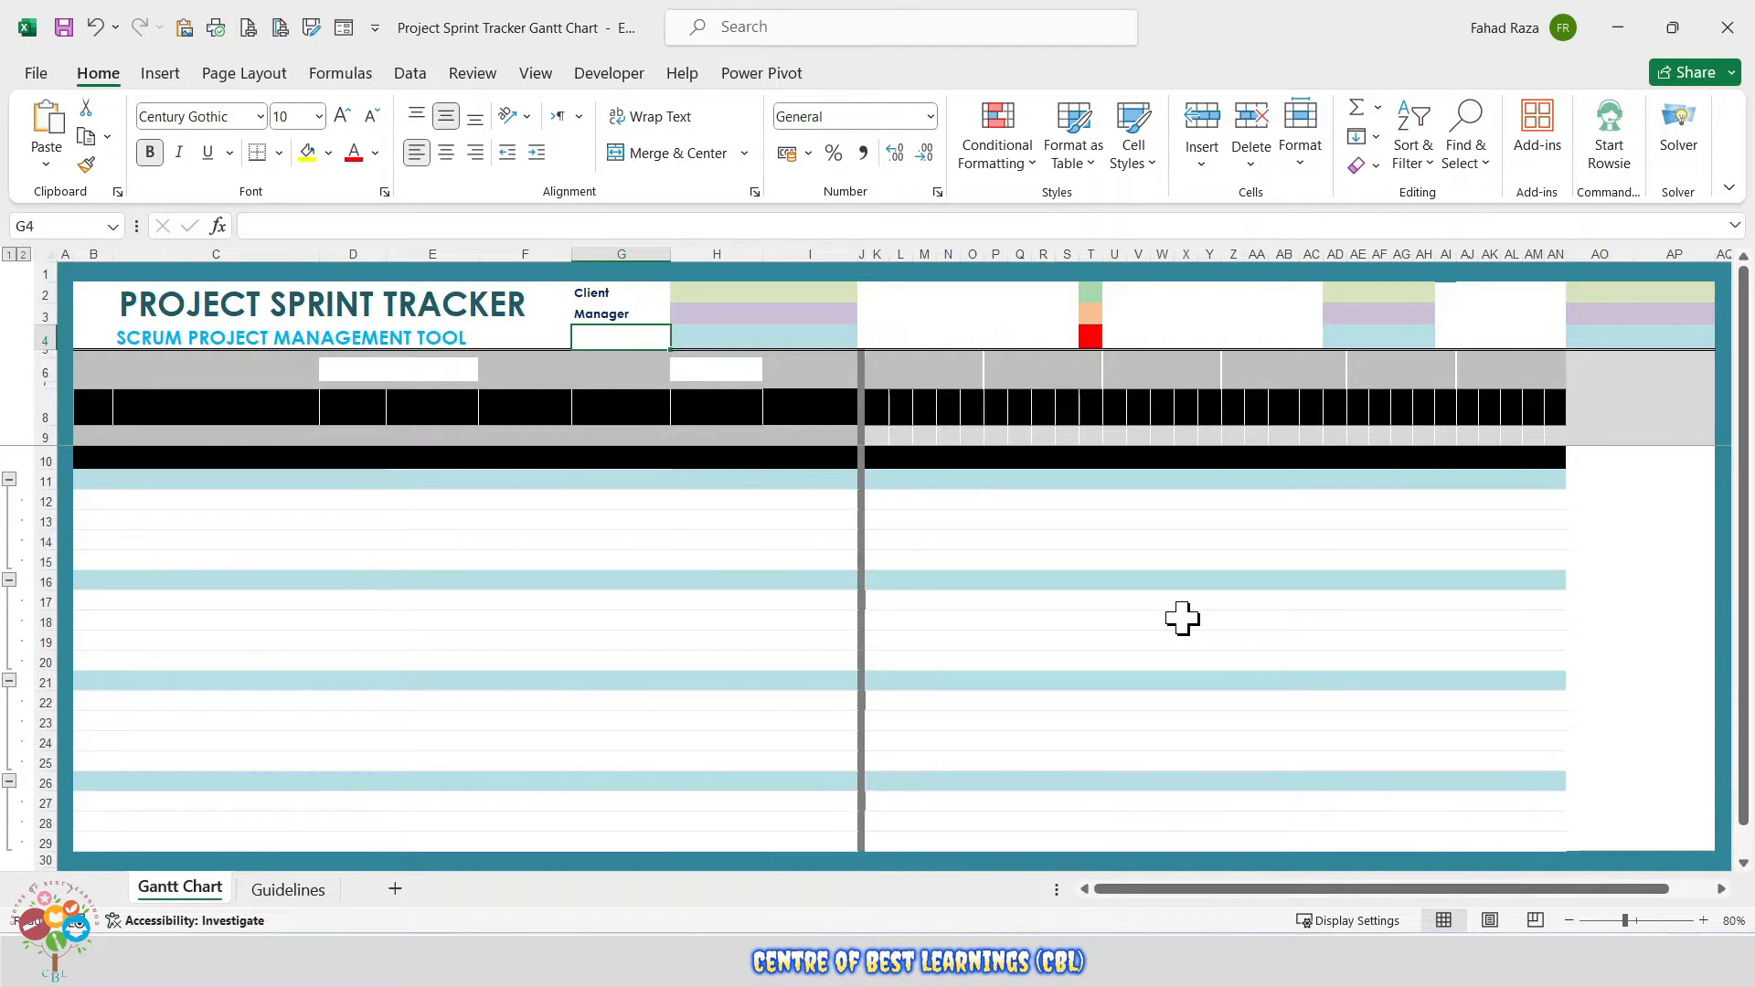
pyautogui.write('Scr')
pyautogui.press('Return')
# - Fill in ABC as the client, PQR as the manager and XYZ as the scrum master in H2 to H4
pyautogui.press('Up')
pyautogui.press('Up')
pyautogui.press('Up')
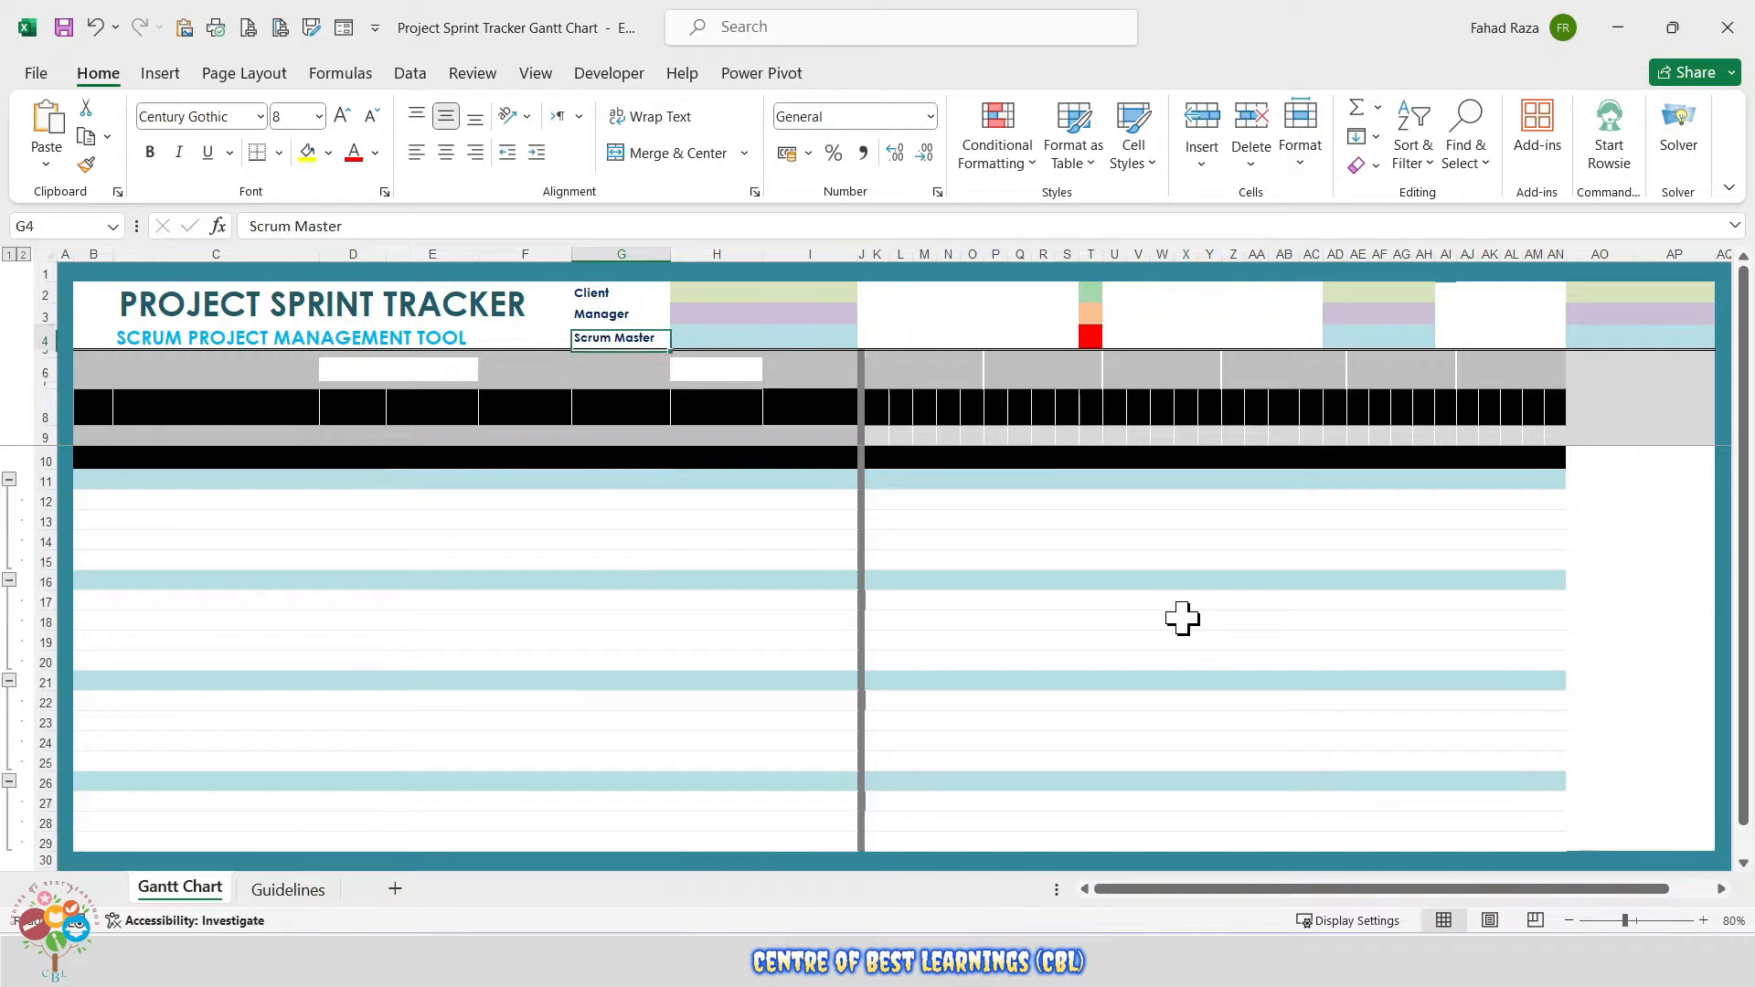
pyautogui.press('Right')
pyautogui.press('Right')
pyautogui.press('Left')
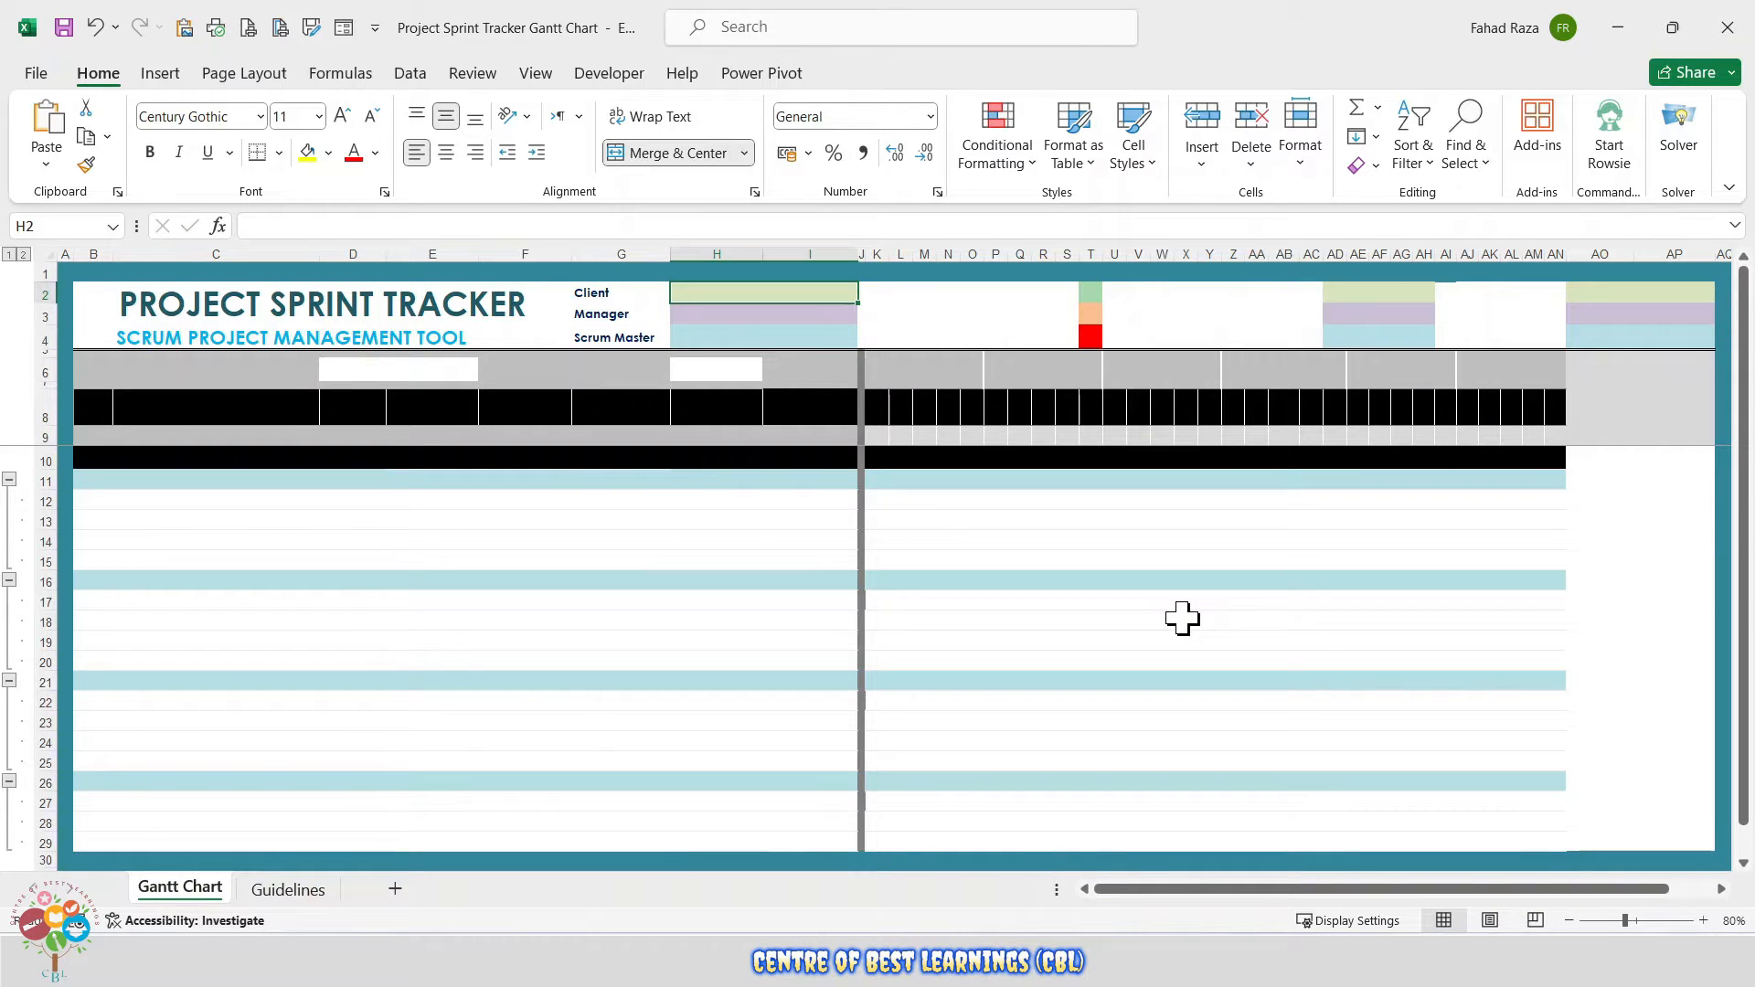
pyautogui.write('ABC')
pyautogui.press('Return')
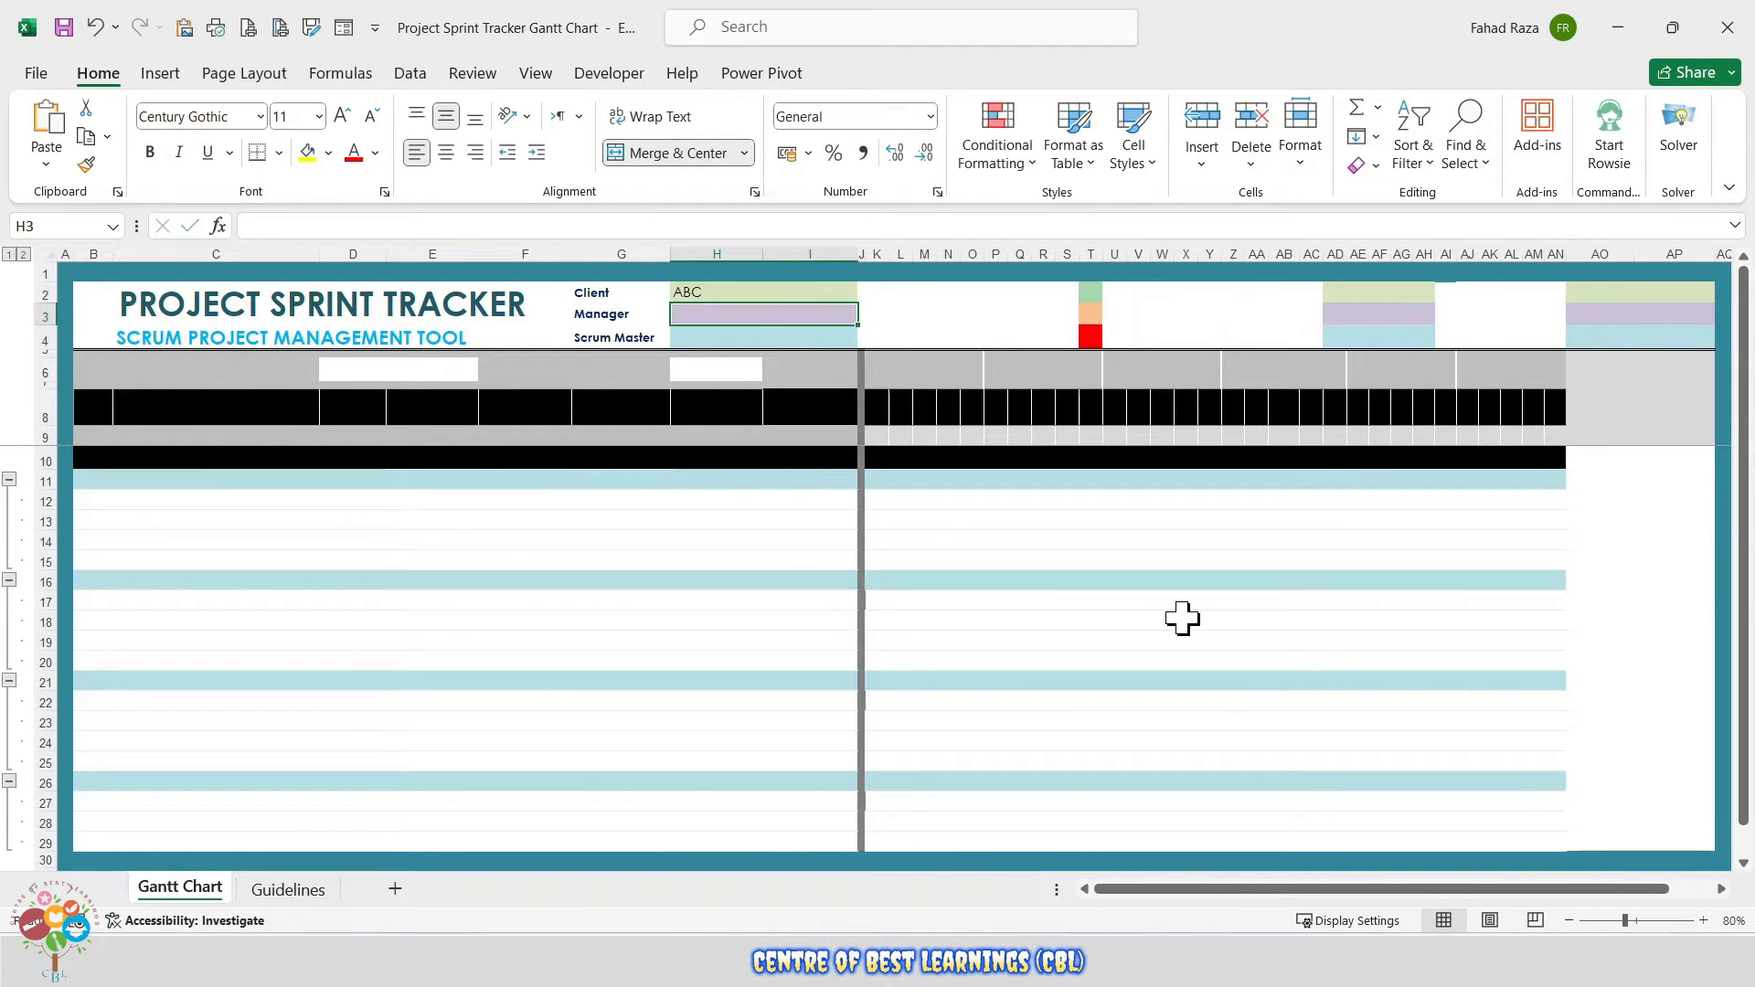
pyautogui.write('PQR')
pyautogui.press('Return')
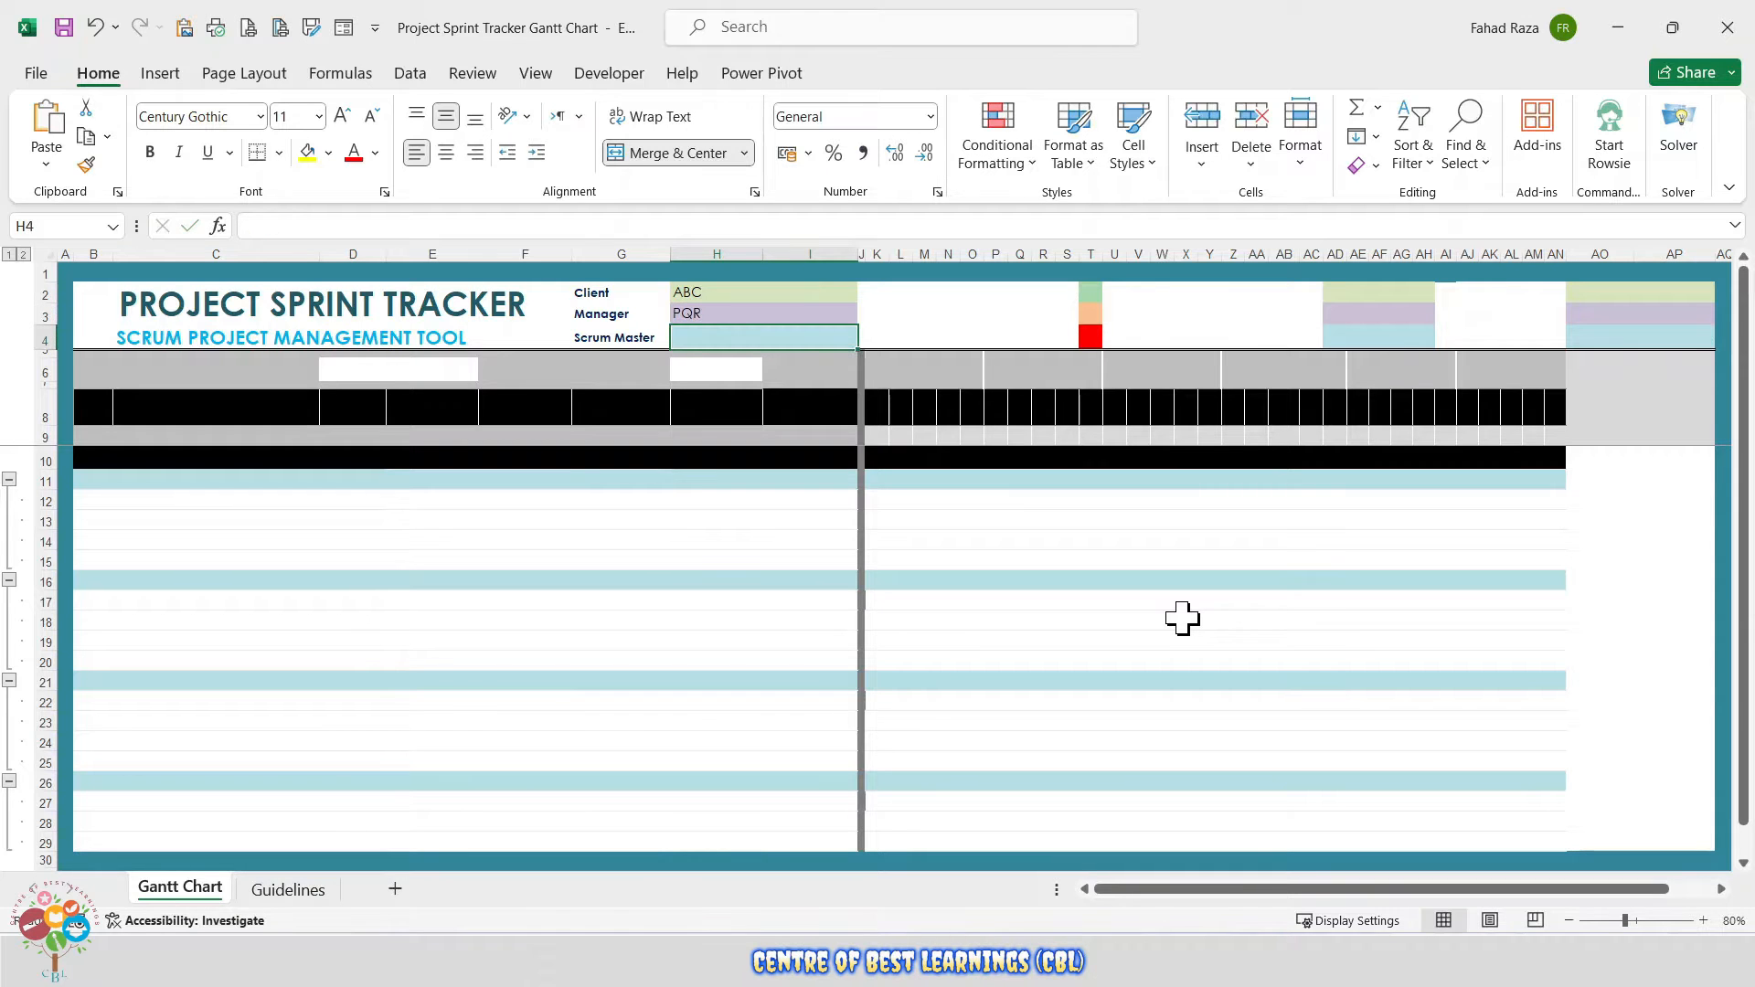
pyautogui.write('XYZ')
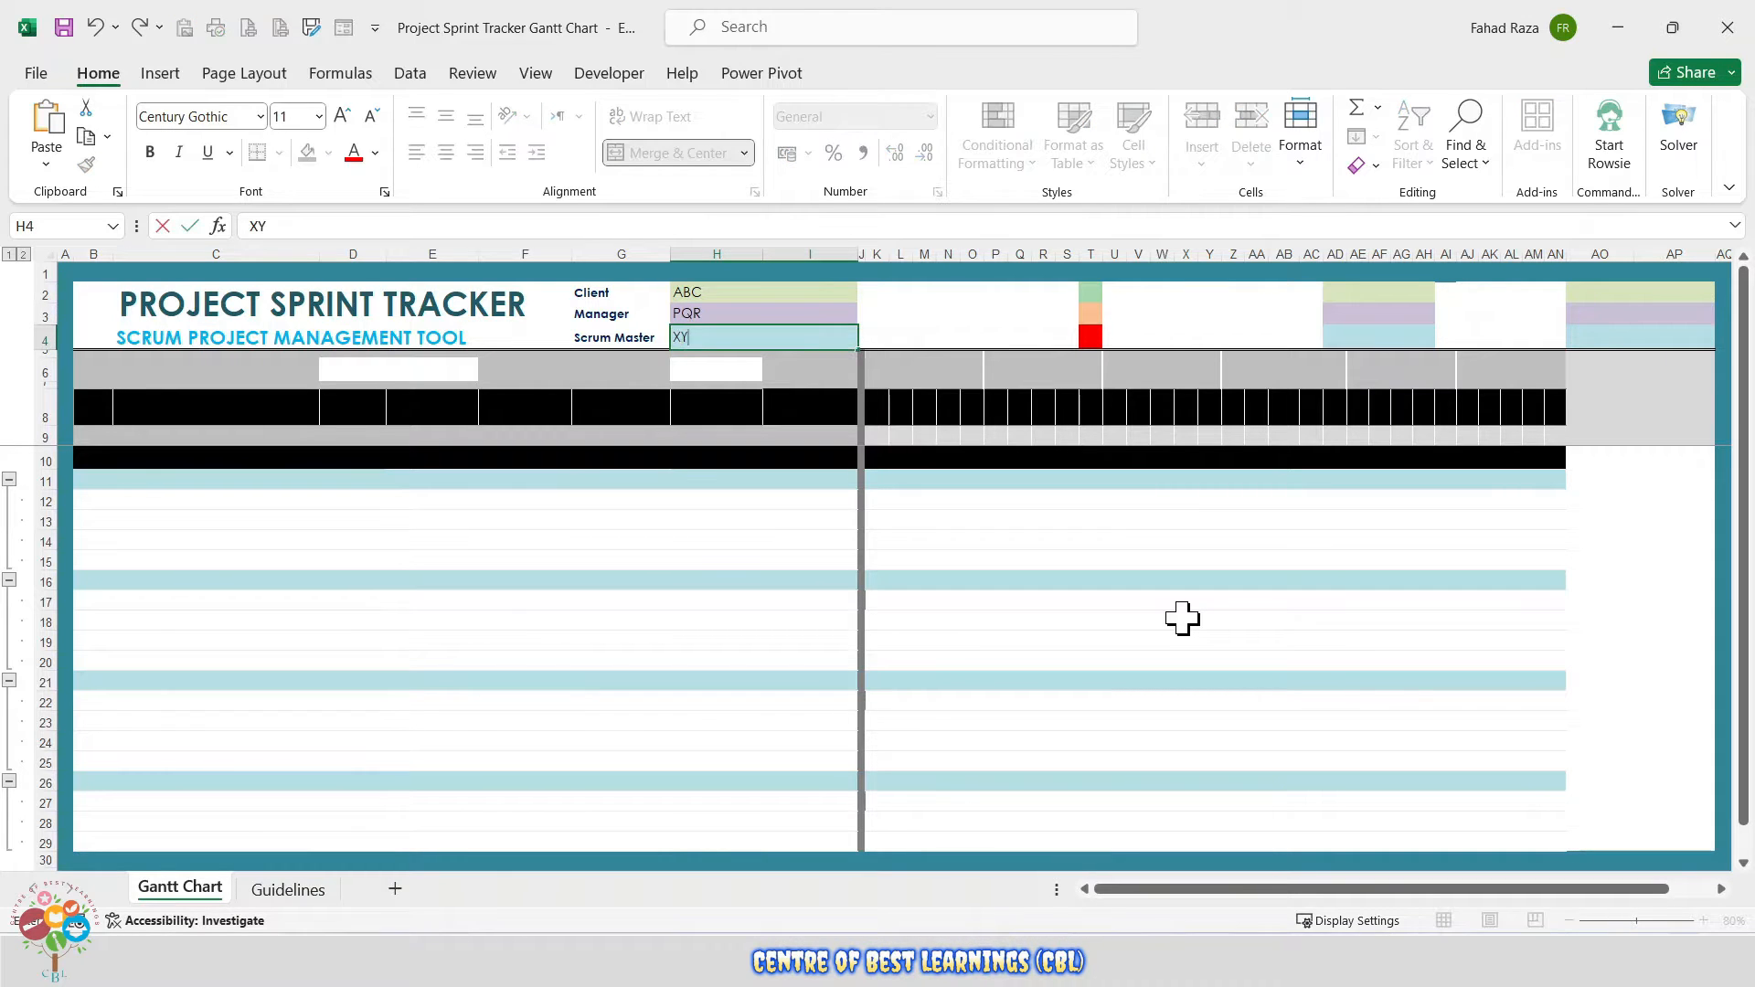
pyautogui.press('Return')
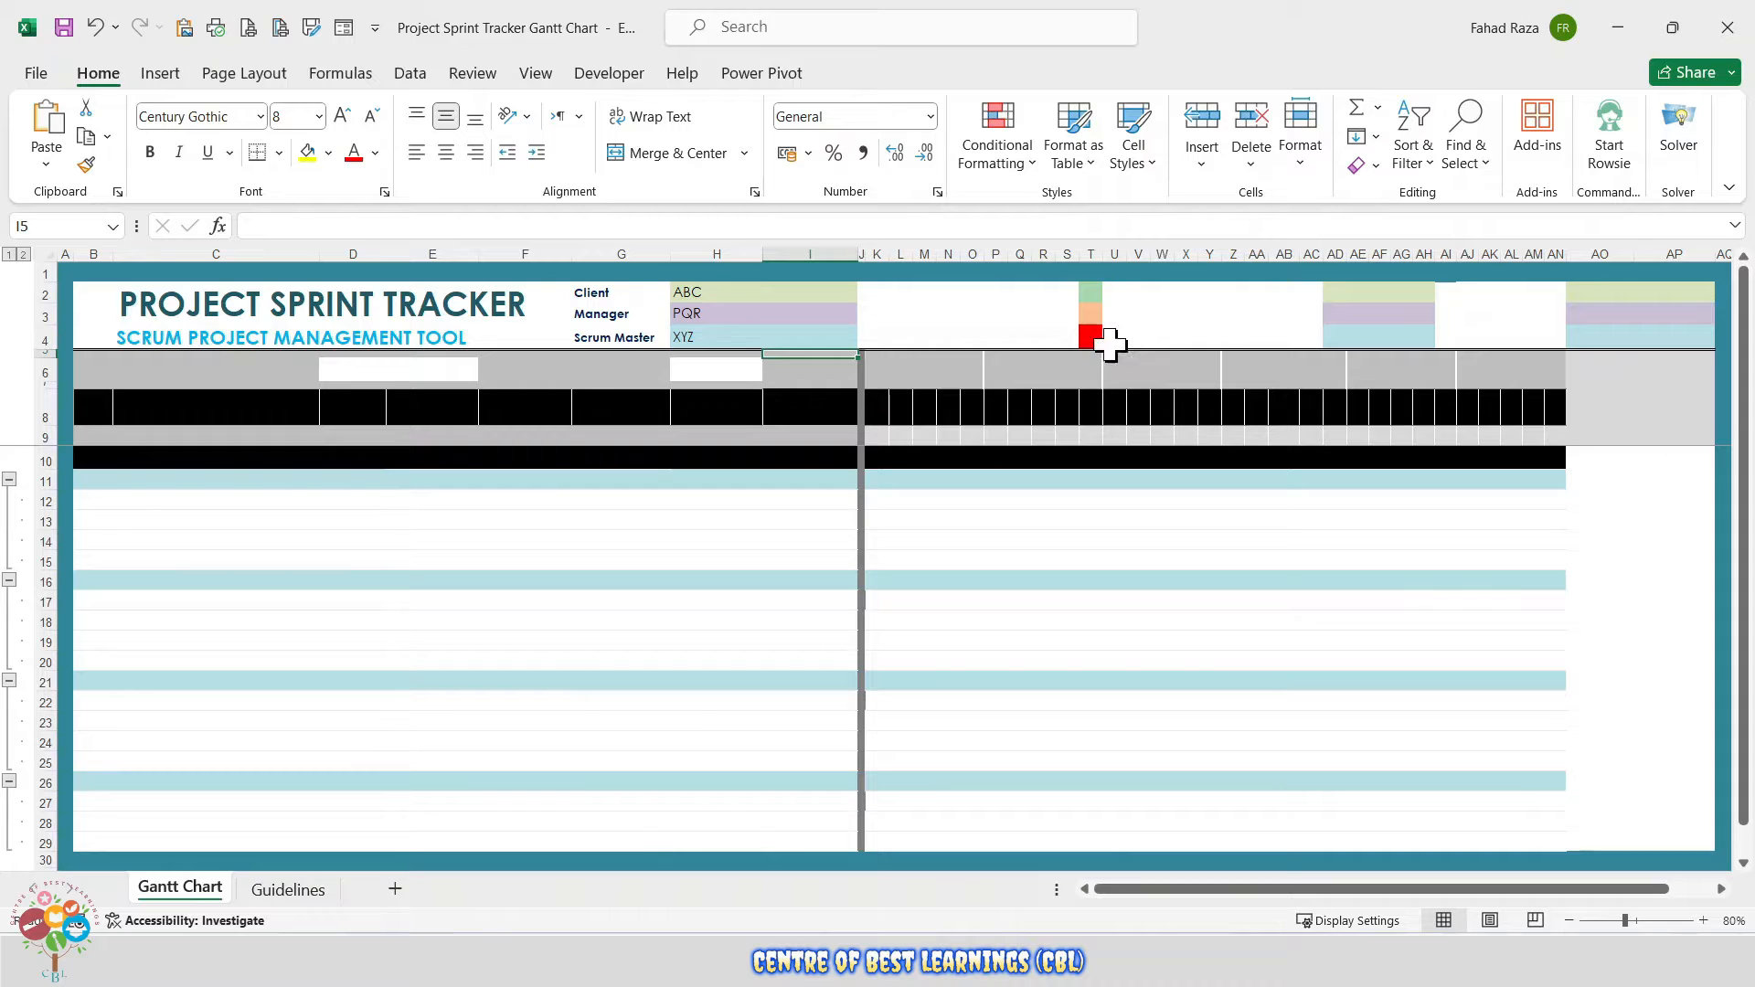
# - Label the green, orange and red legend cells Task Completed, Task in Progress and Task Delayed in U2 to U4
pyautogui.click(1119, 293)
pyautogui.click(1115, 293)
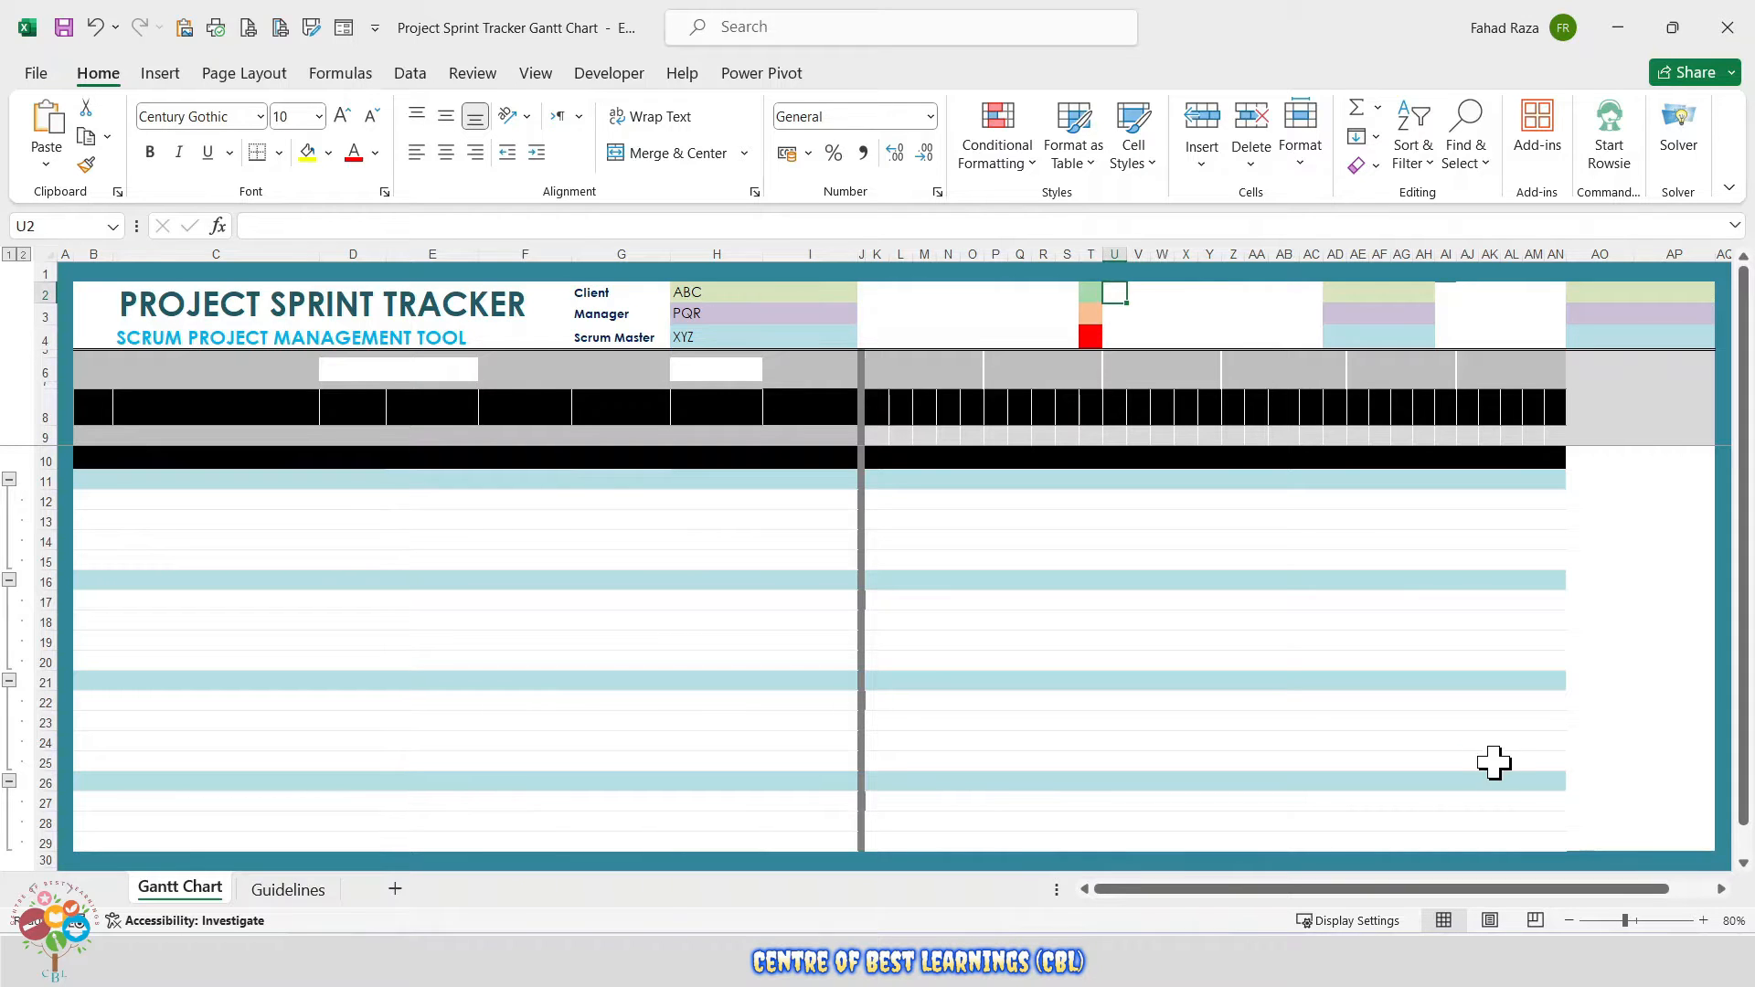
pyautogui.write('Tas')
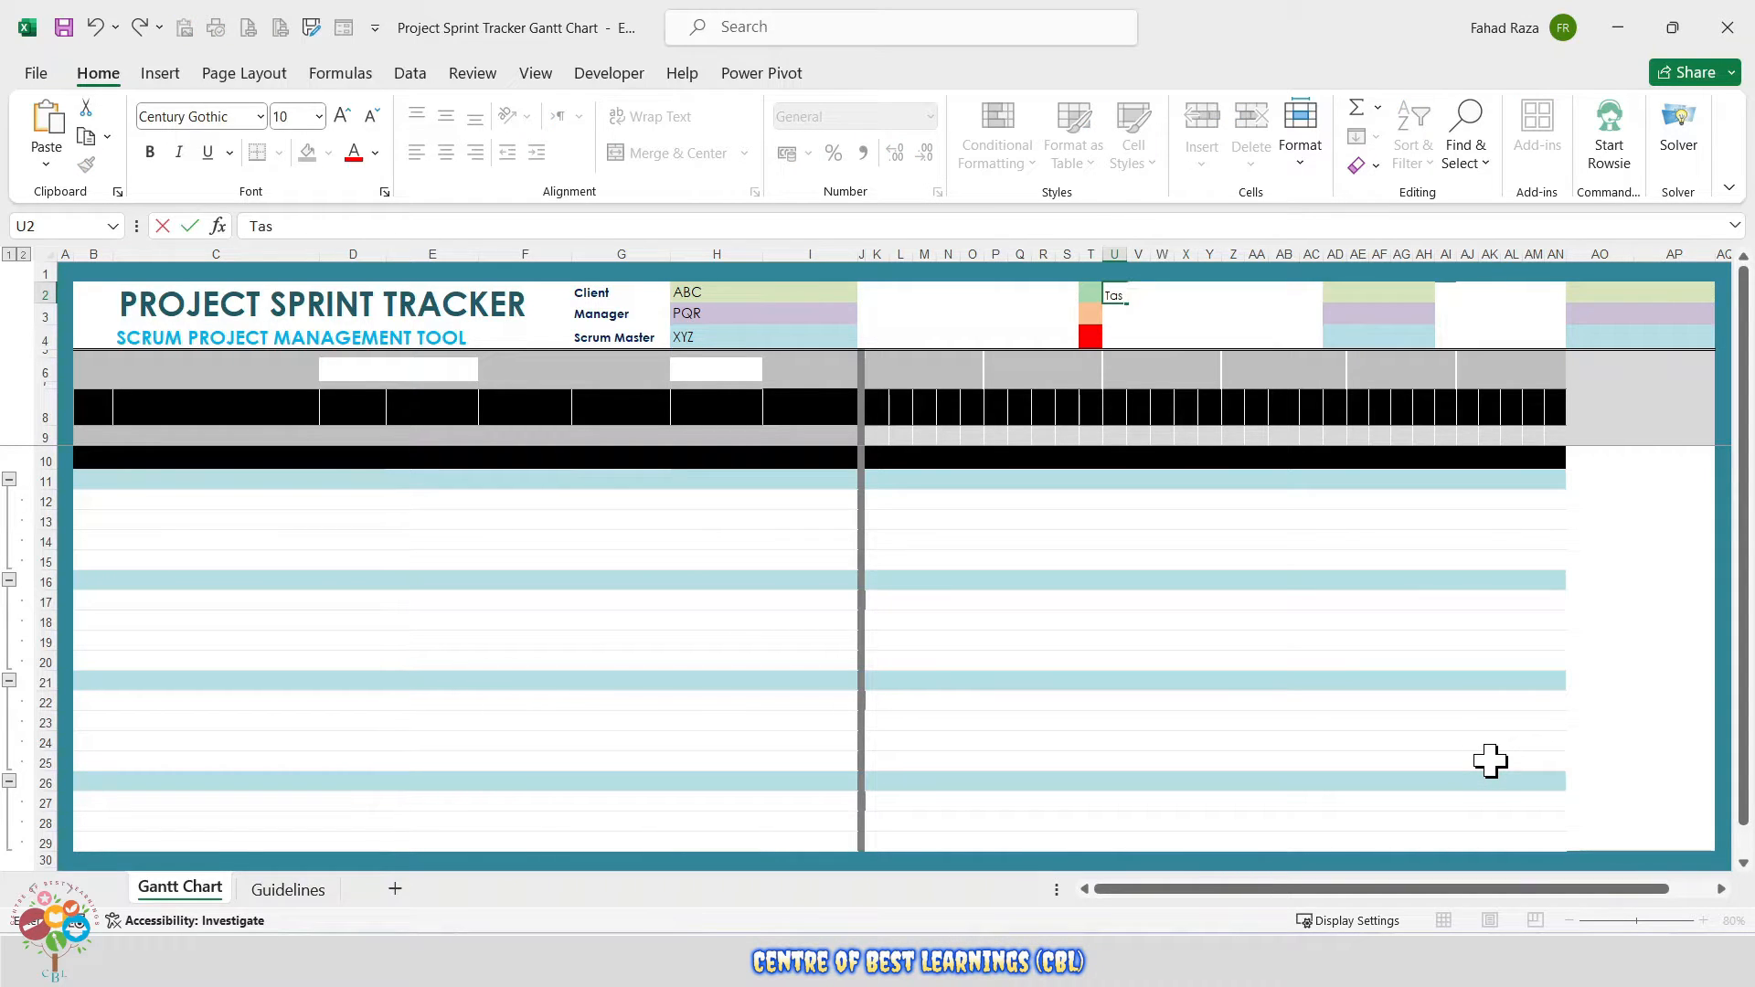
pyautogui.write('k Completed')
pyautogui.press('Return')
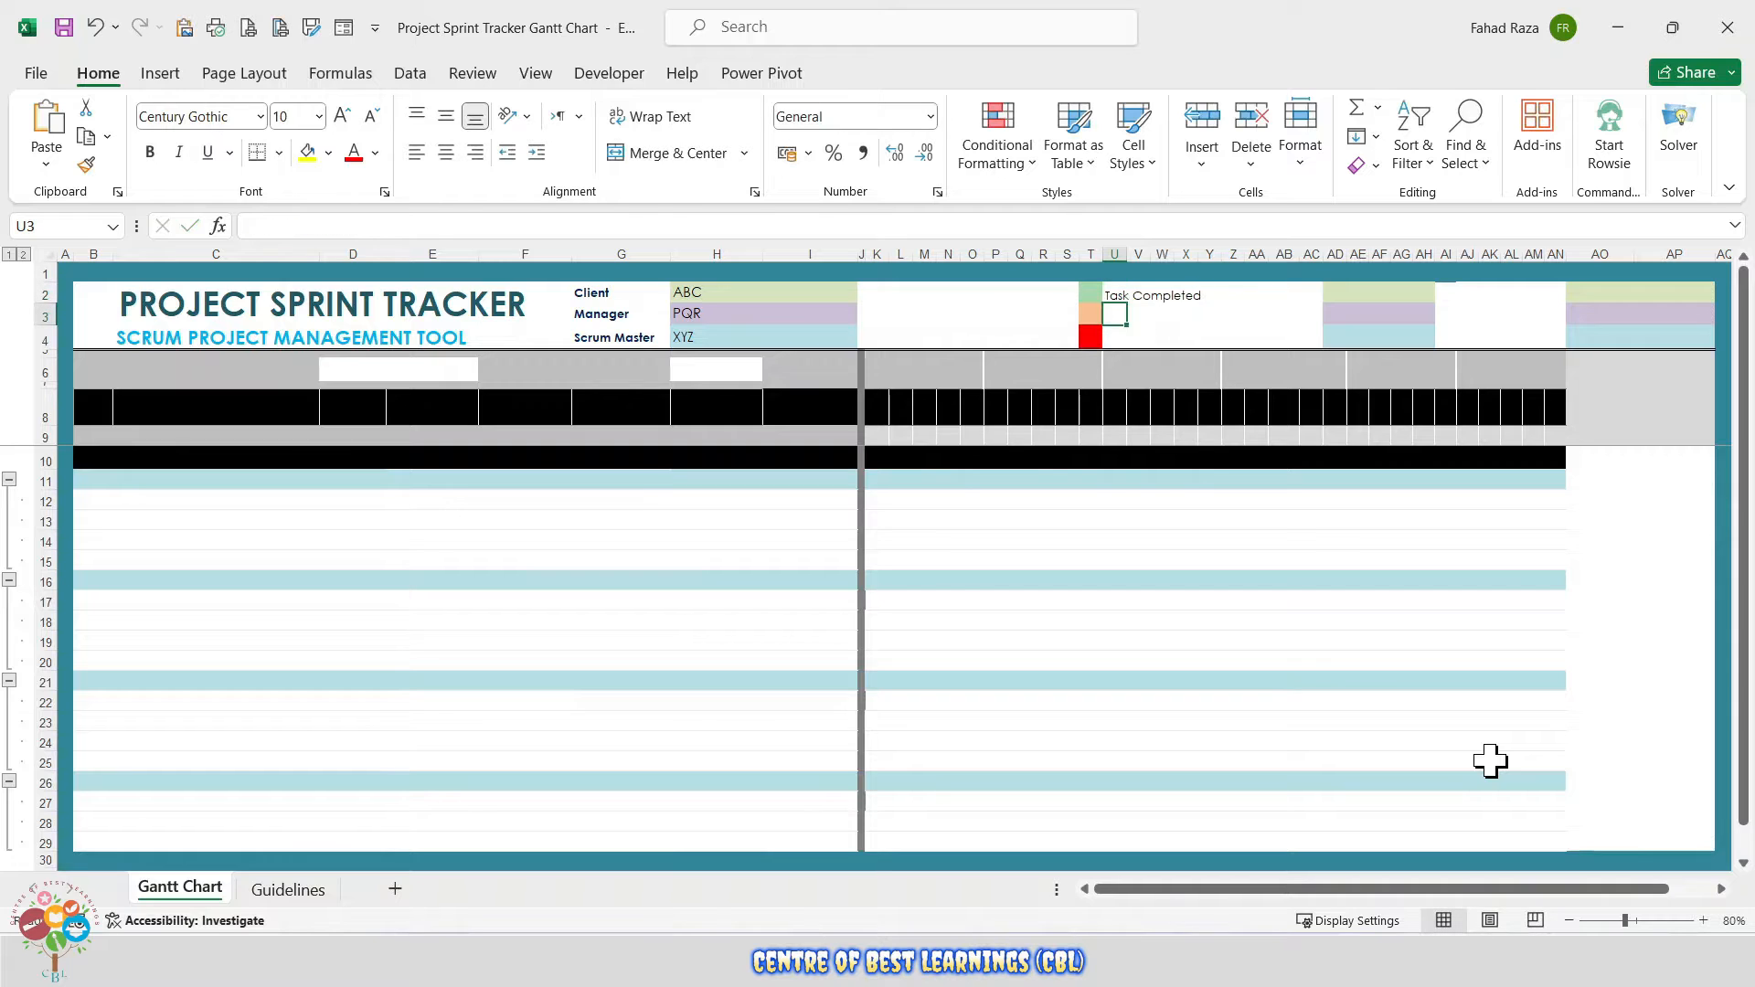
pyautogui.write('Task')
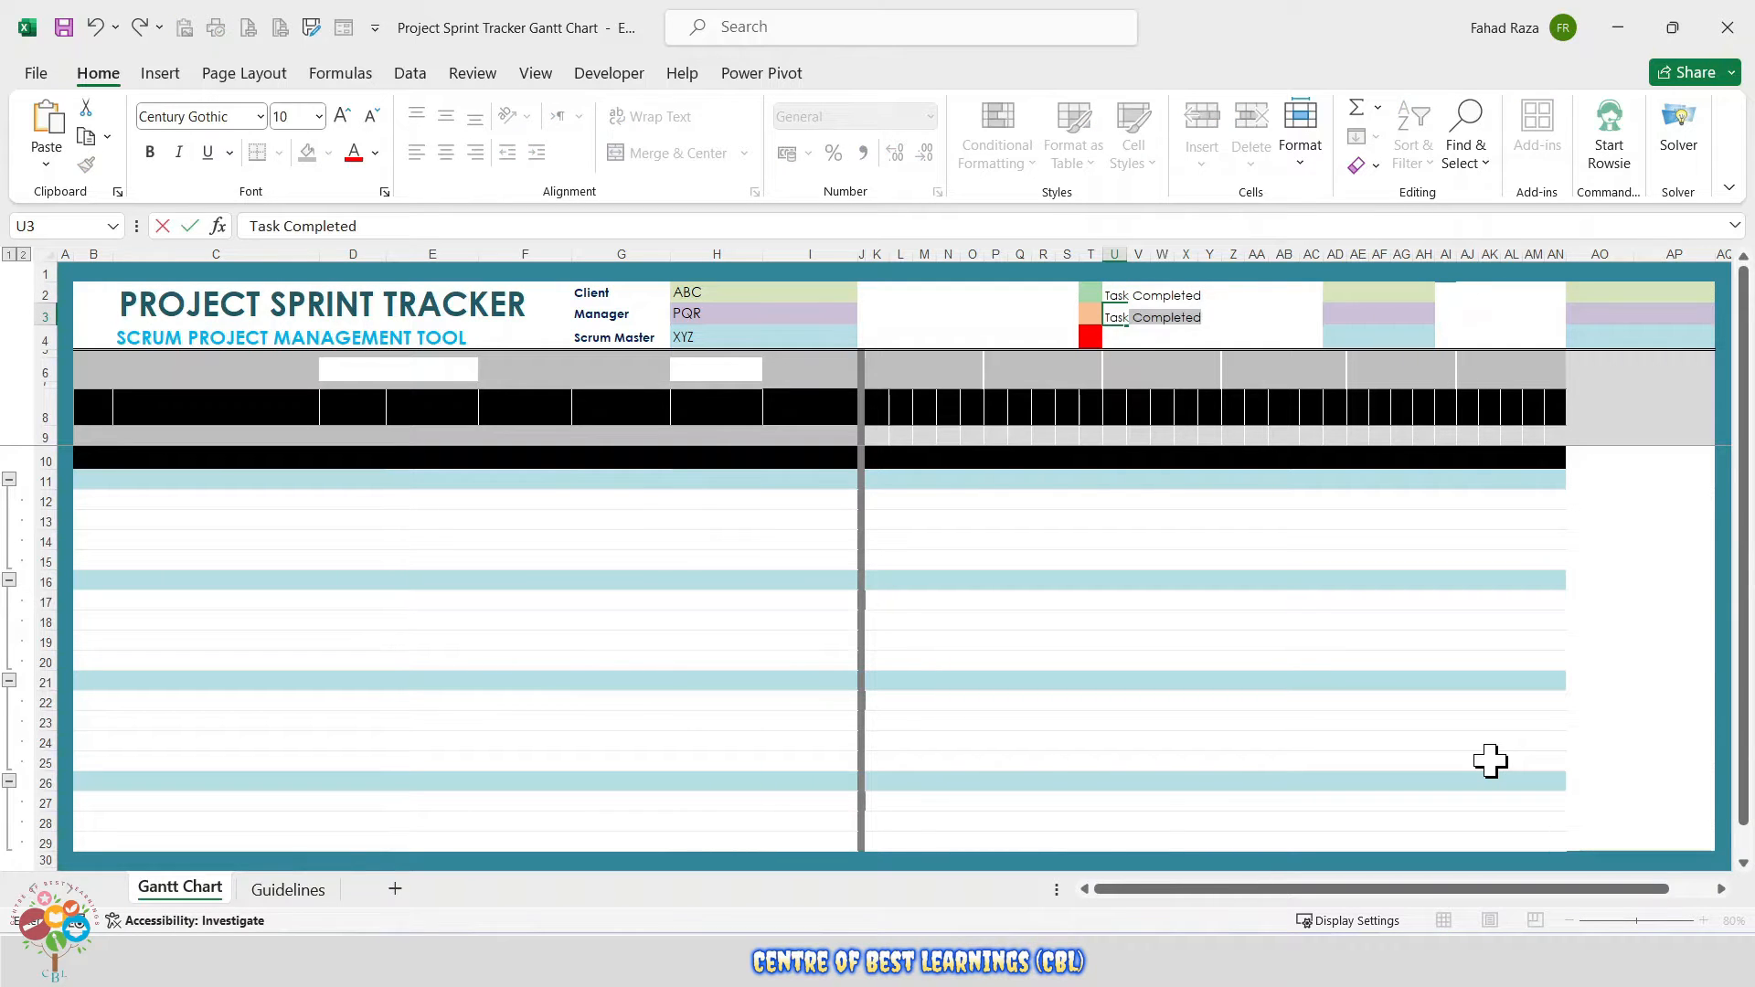
pyautogui.write(' in Progress')
pyautogui.press('Return')
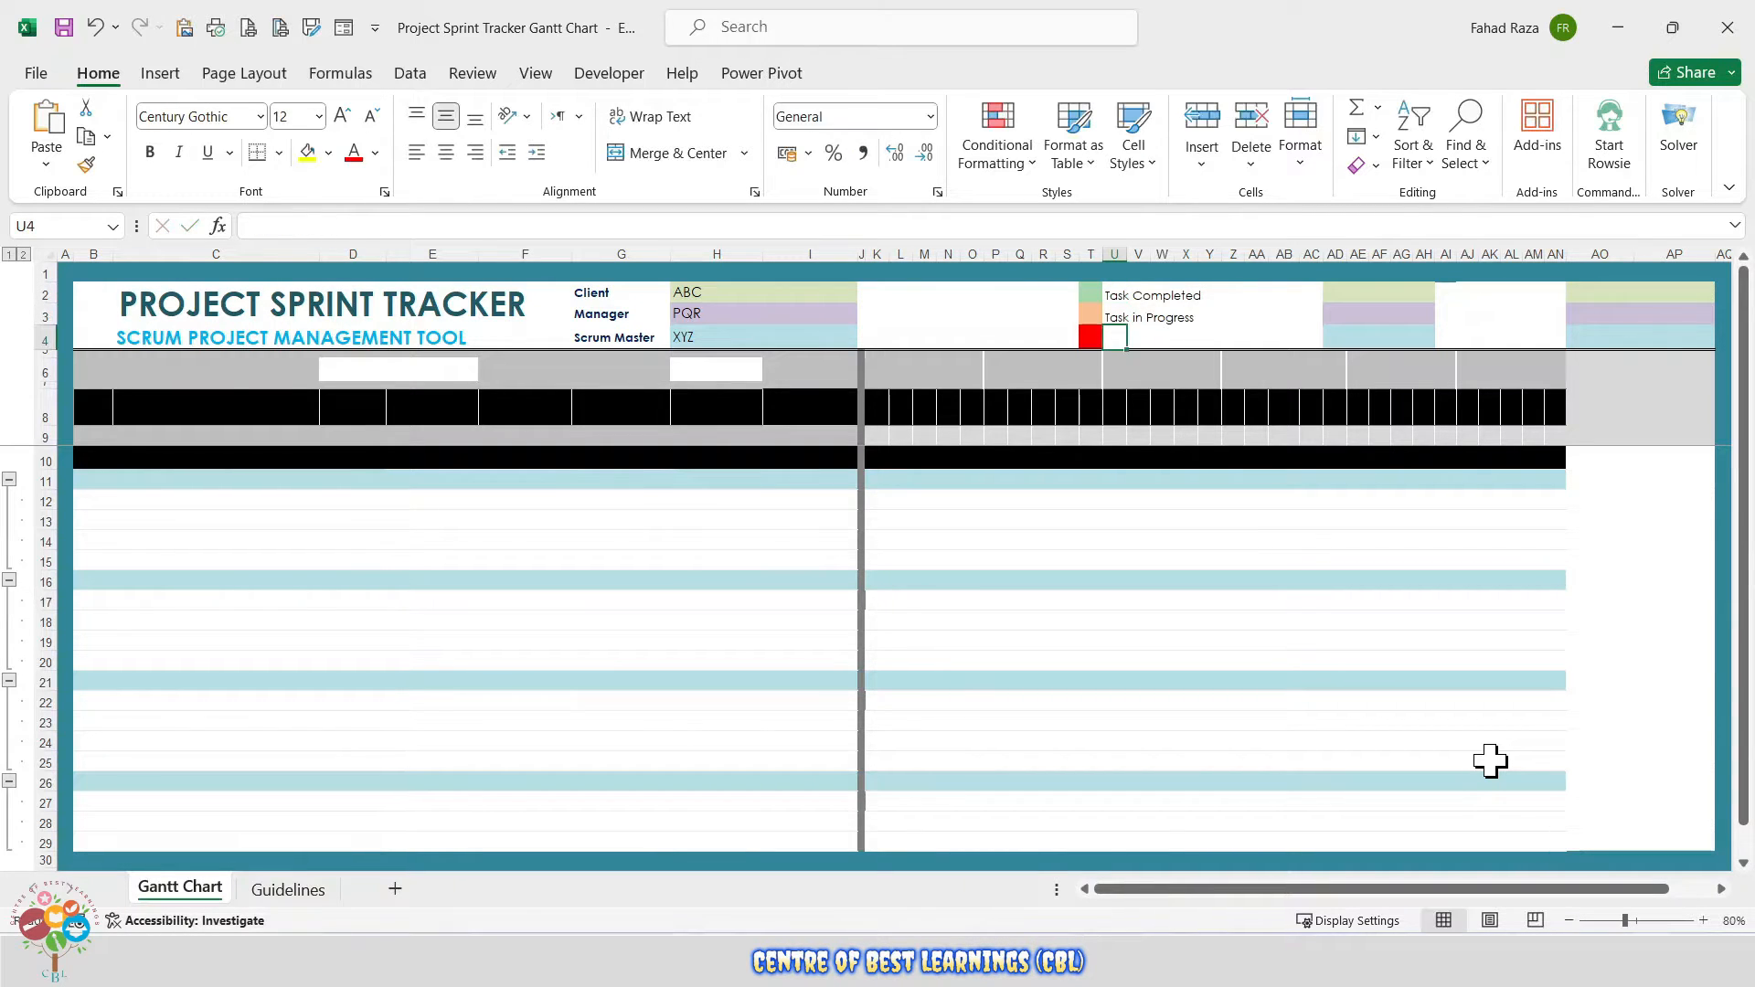
pyautogui.write('Task De')
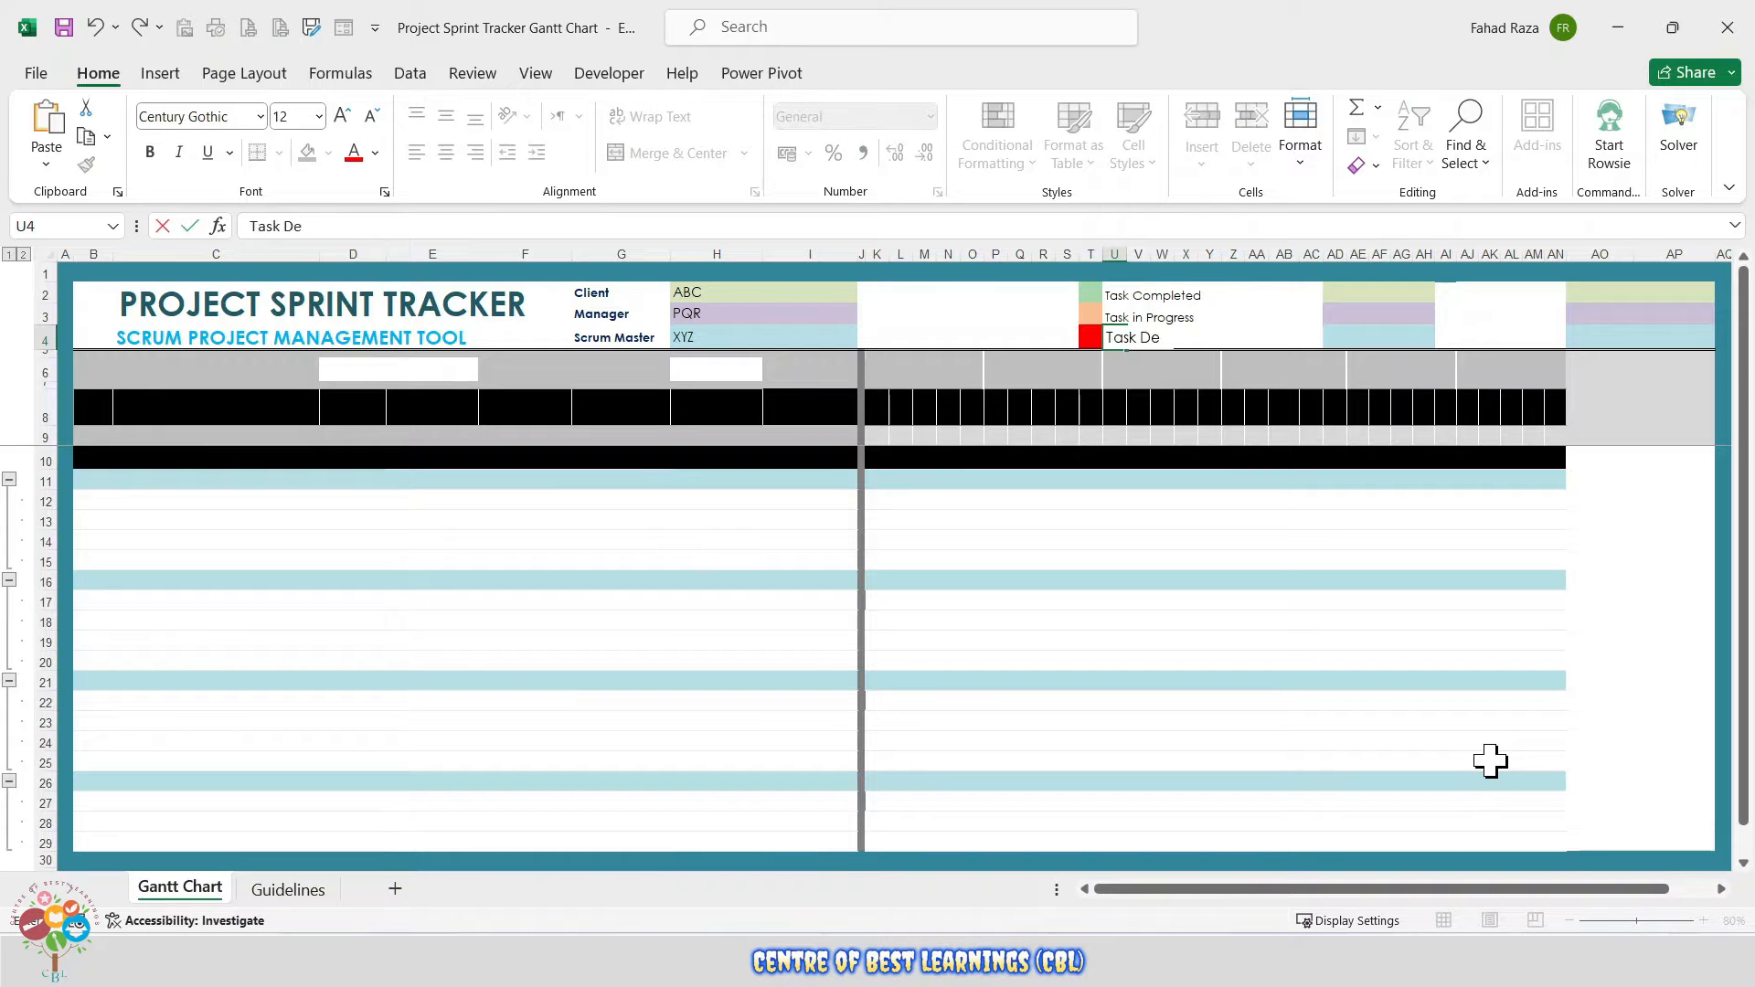
pyautogui.write('layed')
pyautogui.press('Up')
pyautogui.press('Up')
pyautogui.press('Right')
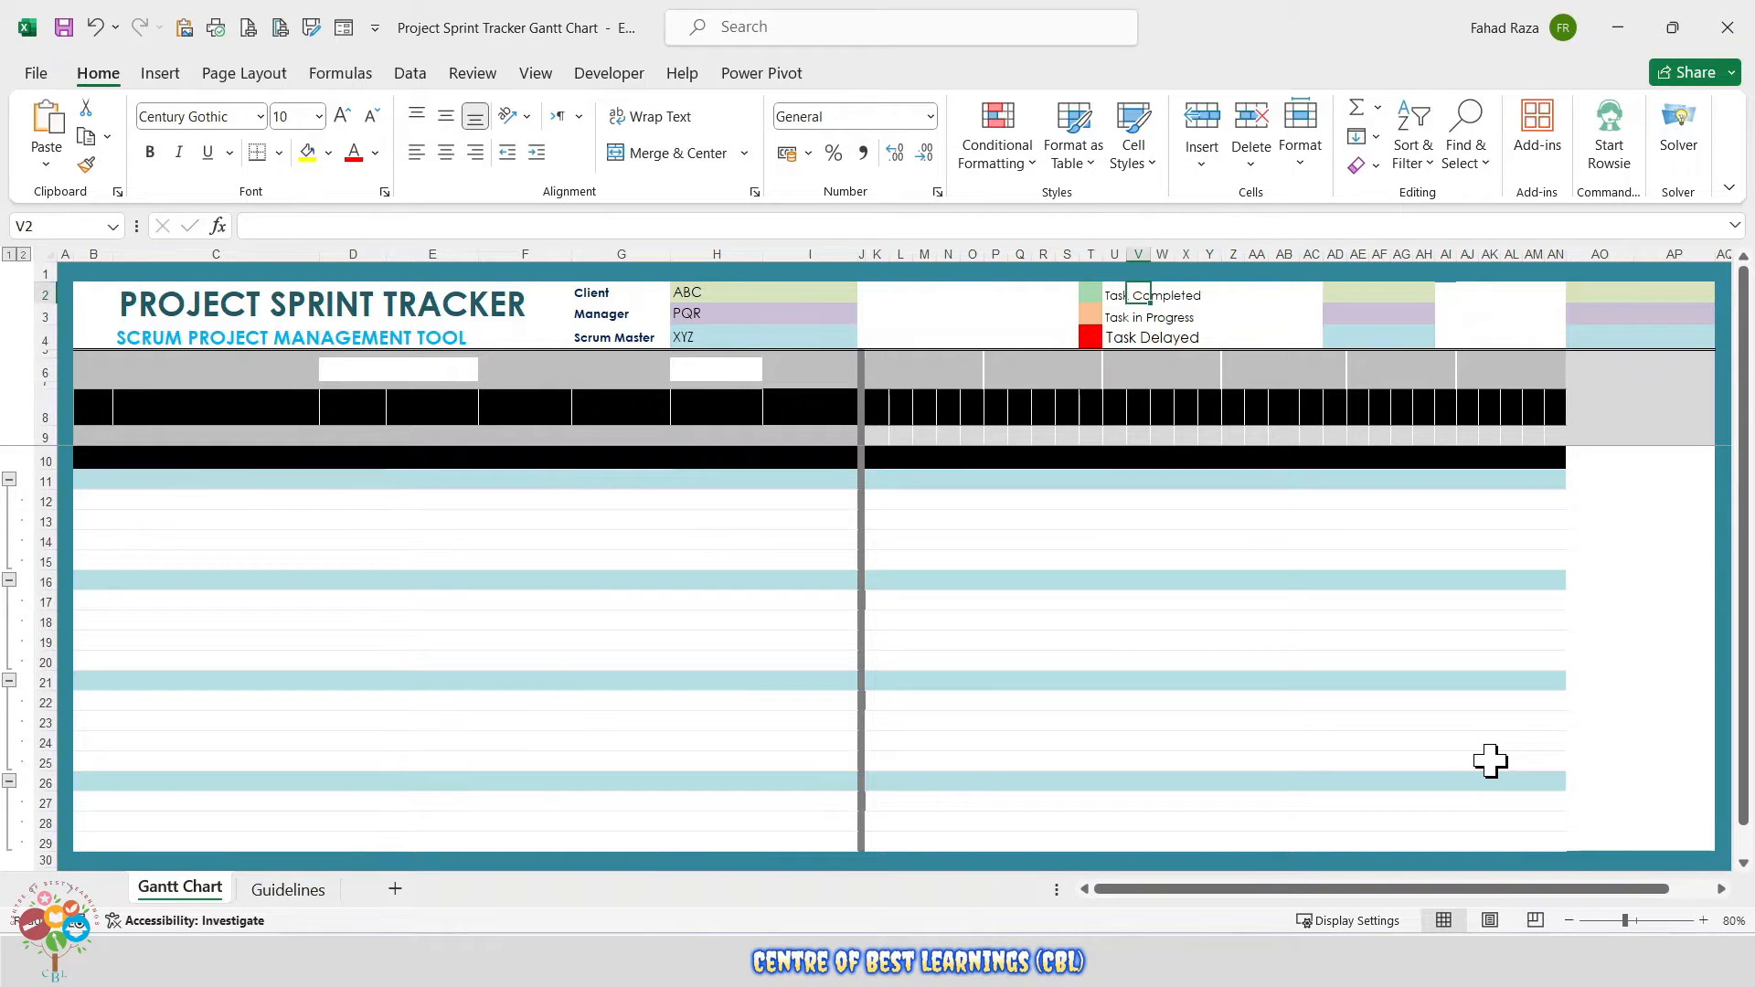
# - Enter the meeting labels Standup, Time Zone and Frequency in Z2 to Z4
pyautogui.click(1298, 294)
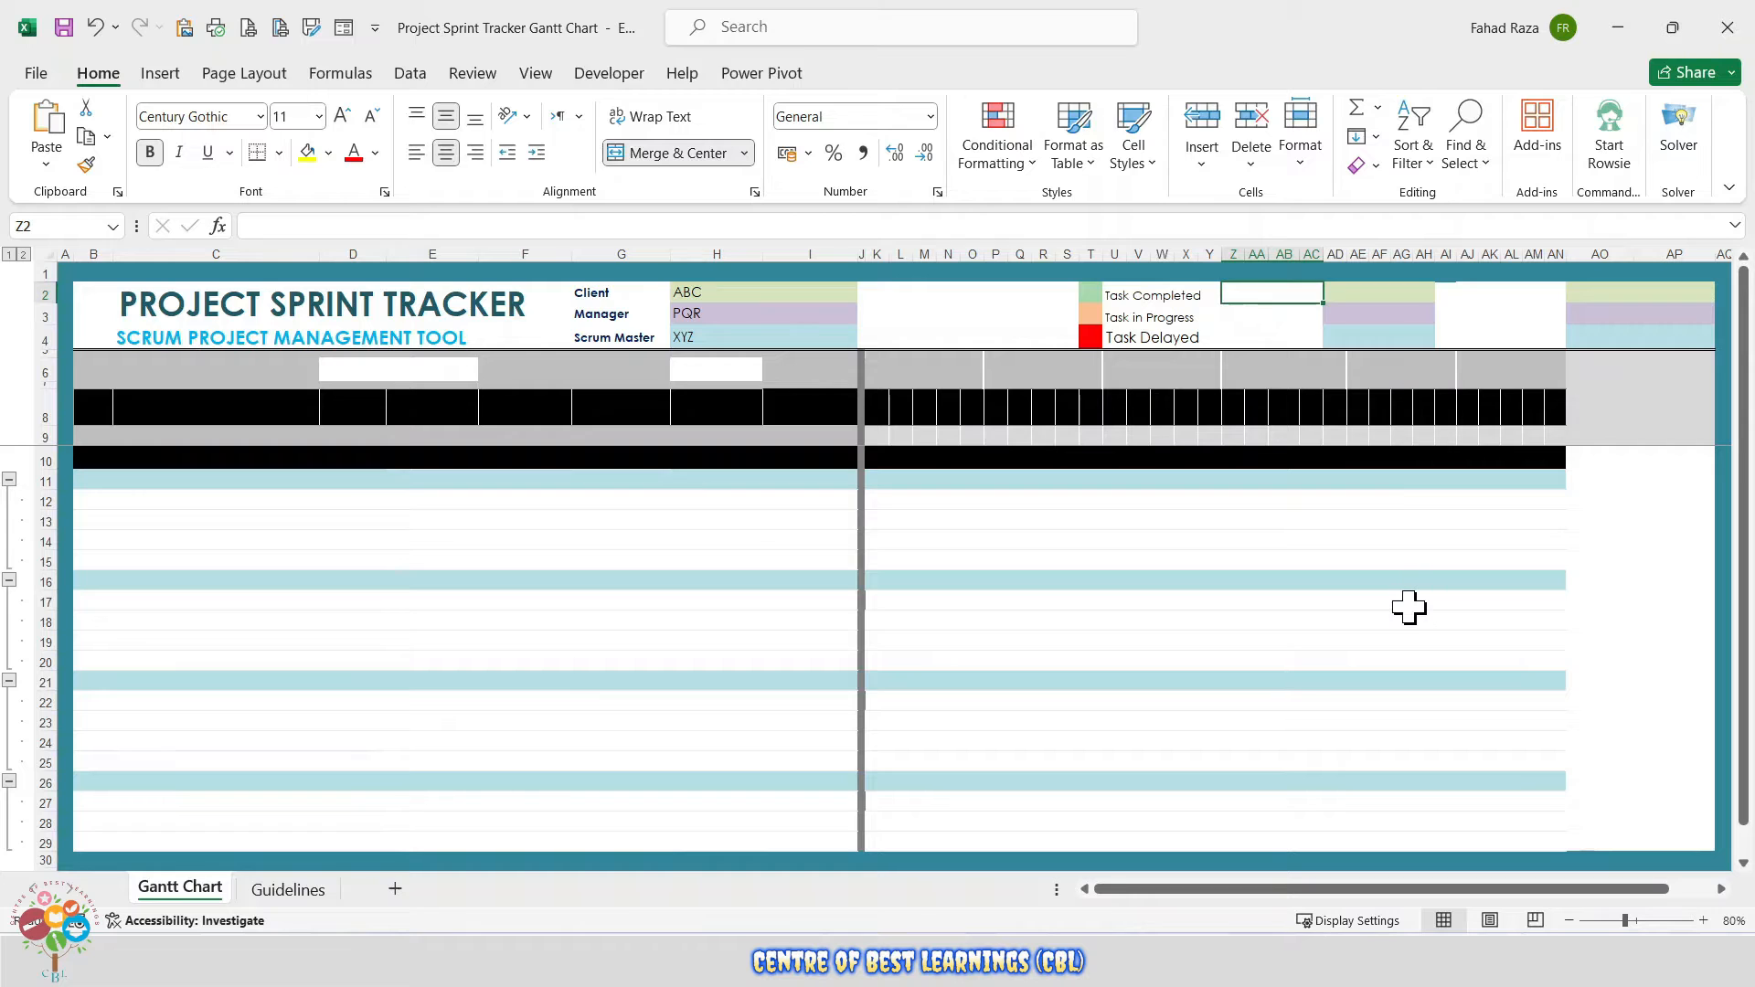
pyautogui.write('Standu')
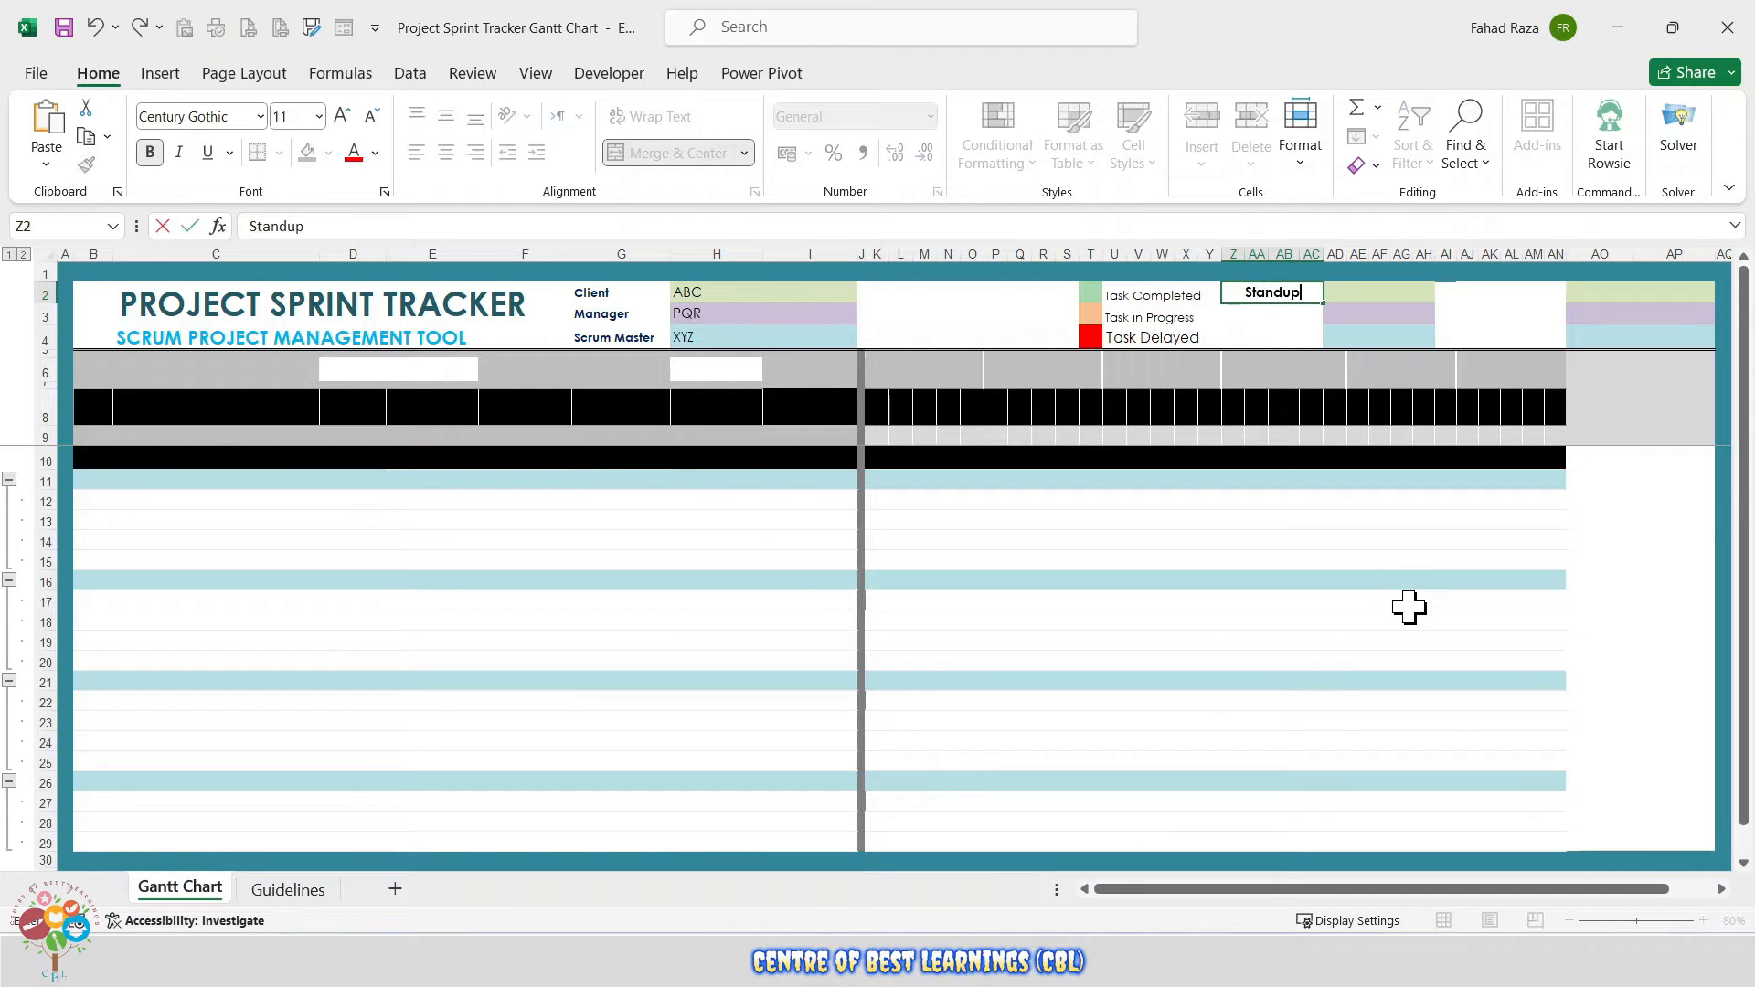
pyautogui.write('p')
pyautogui.press('Return')
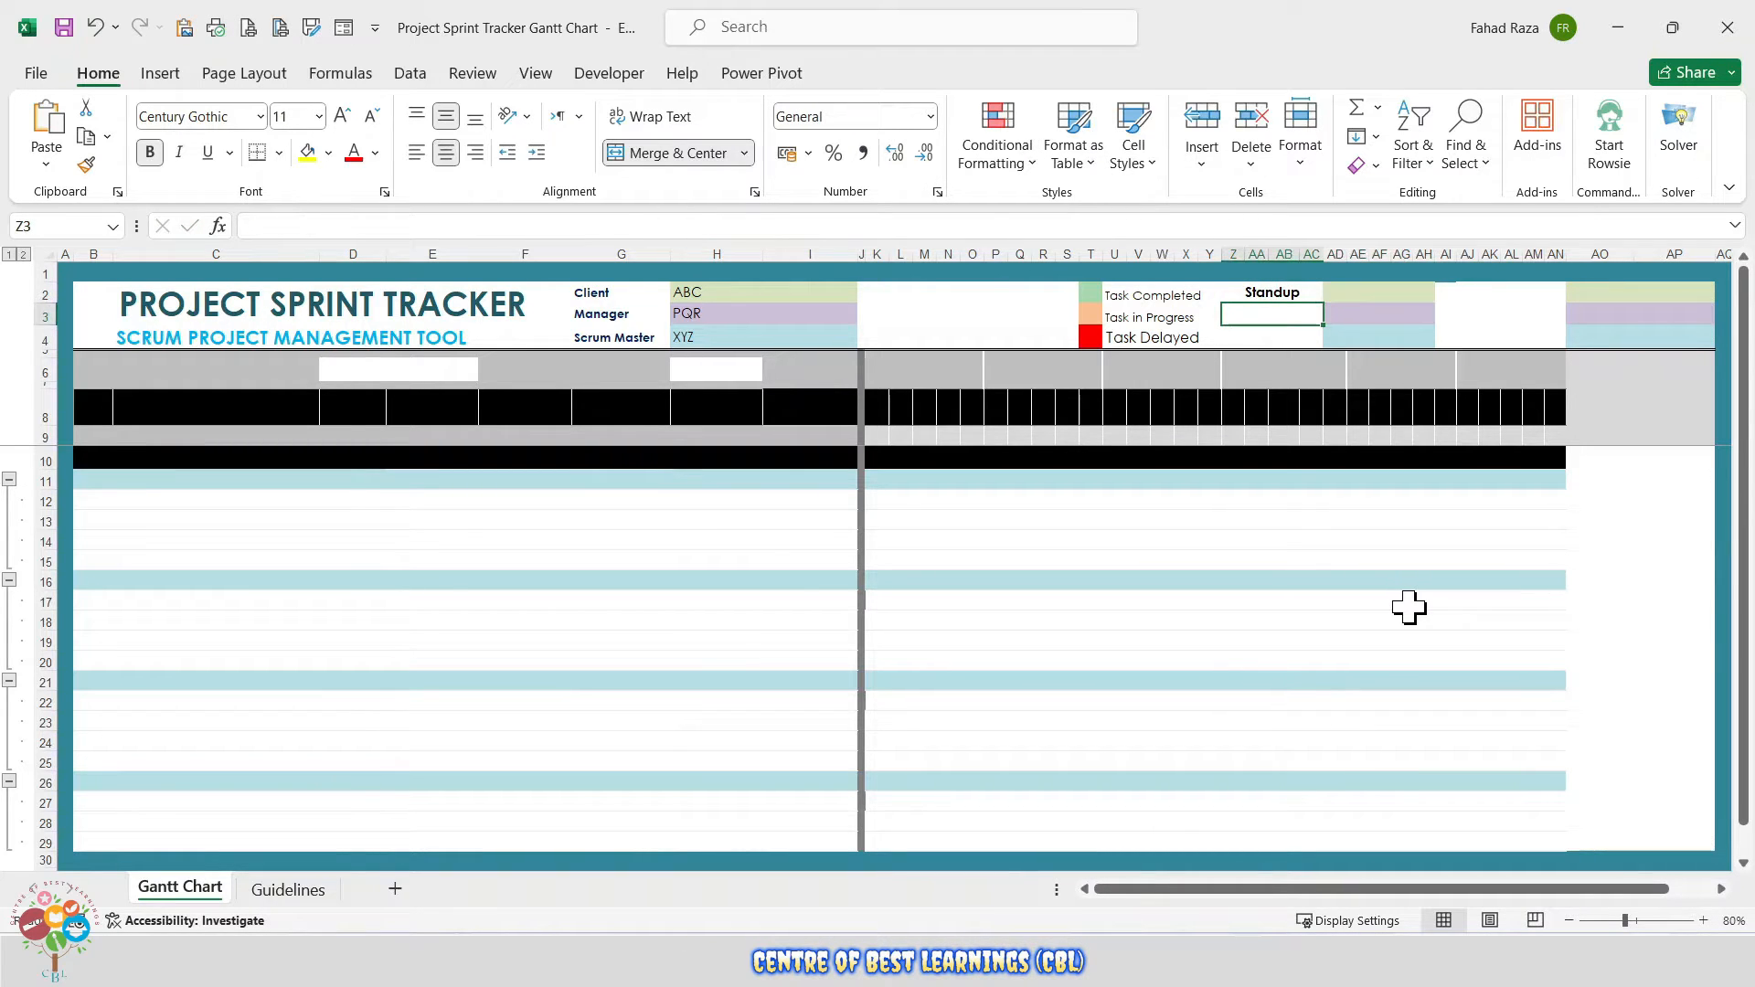
pyautogui.write('Time Zone')
pyautogui.press('Return')
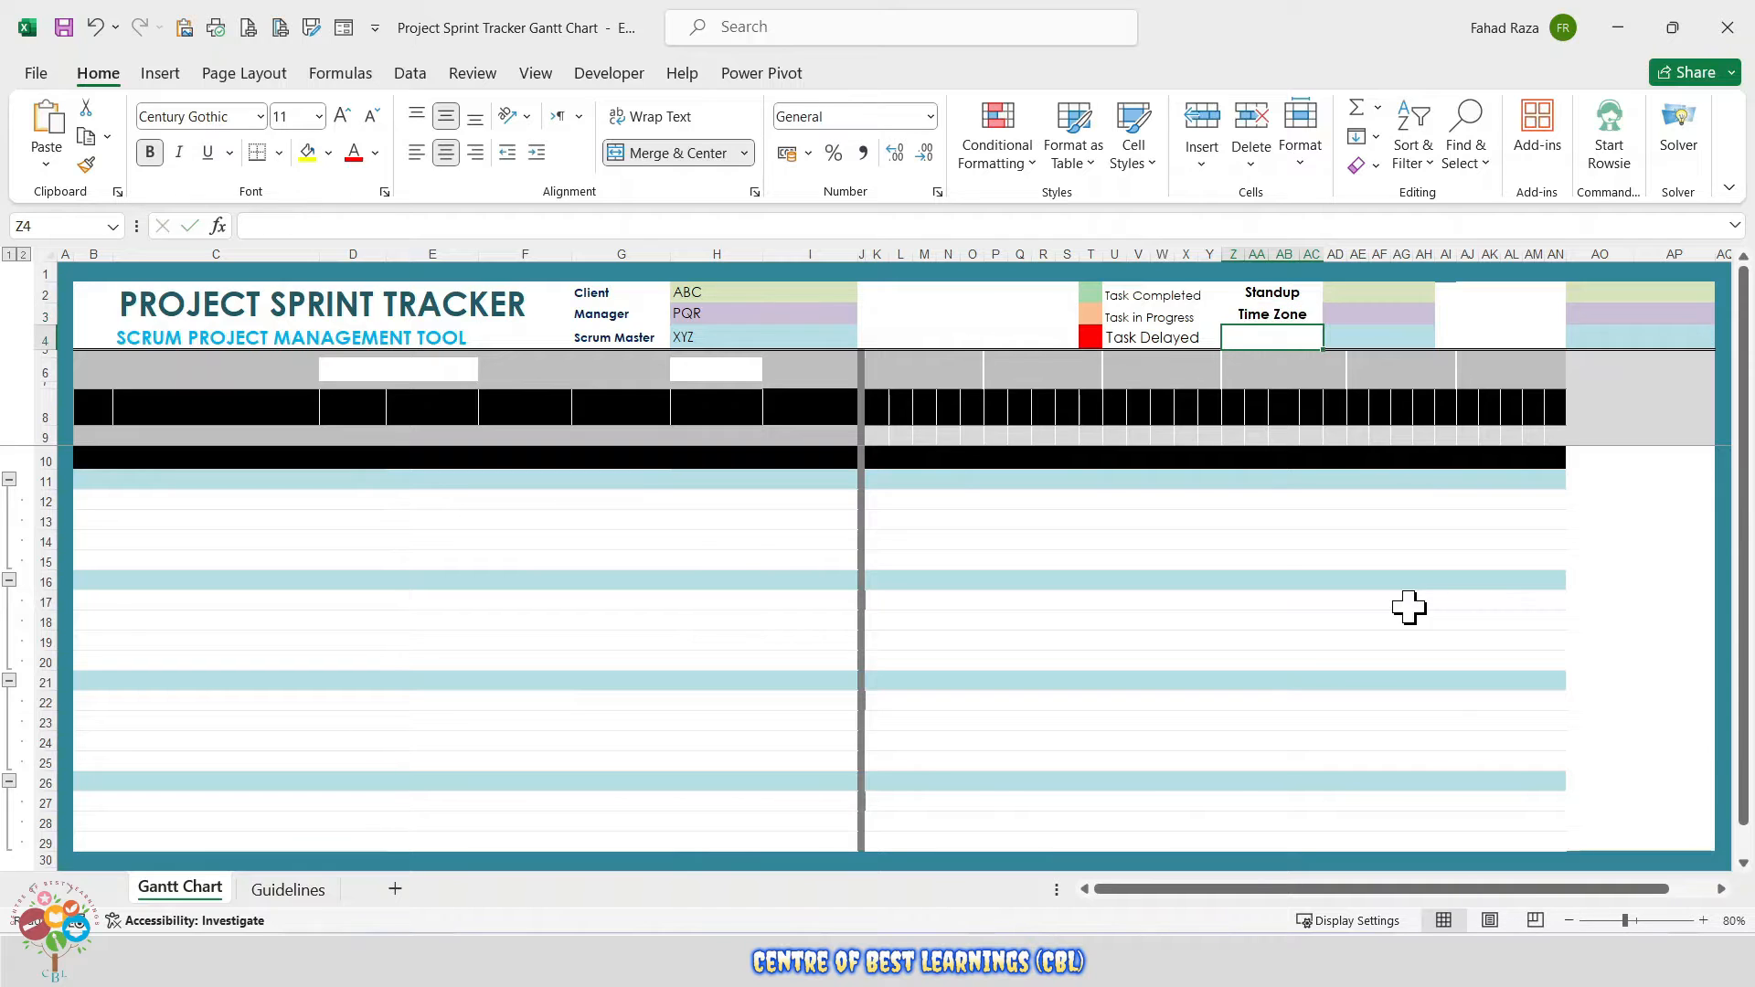
pyautogui.write('Frequ')
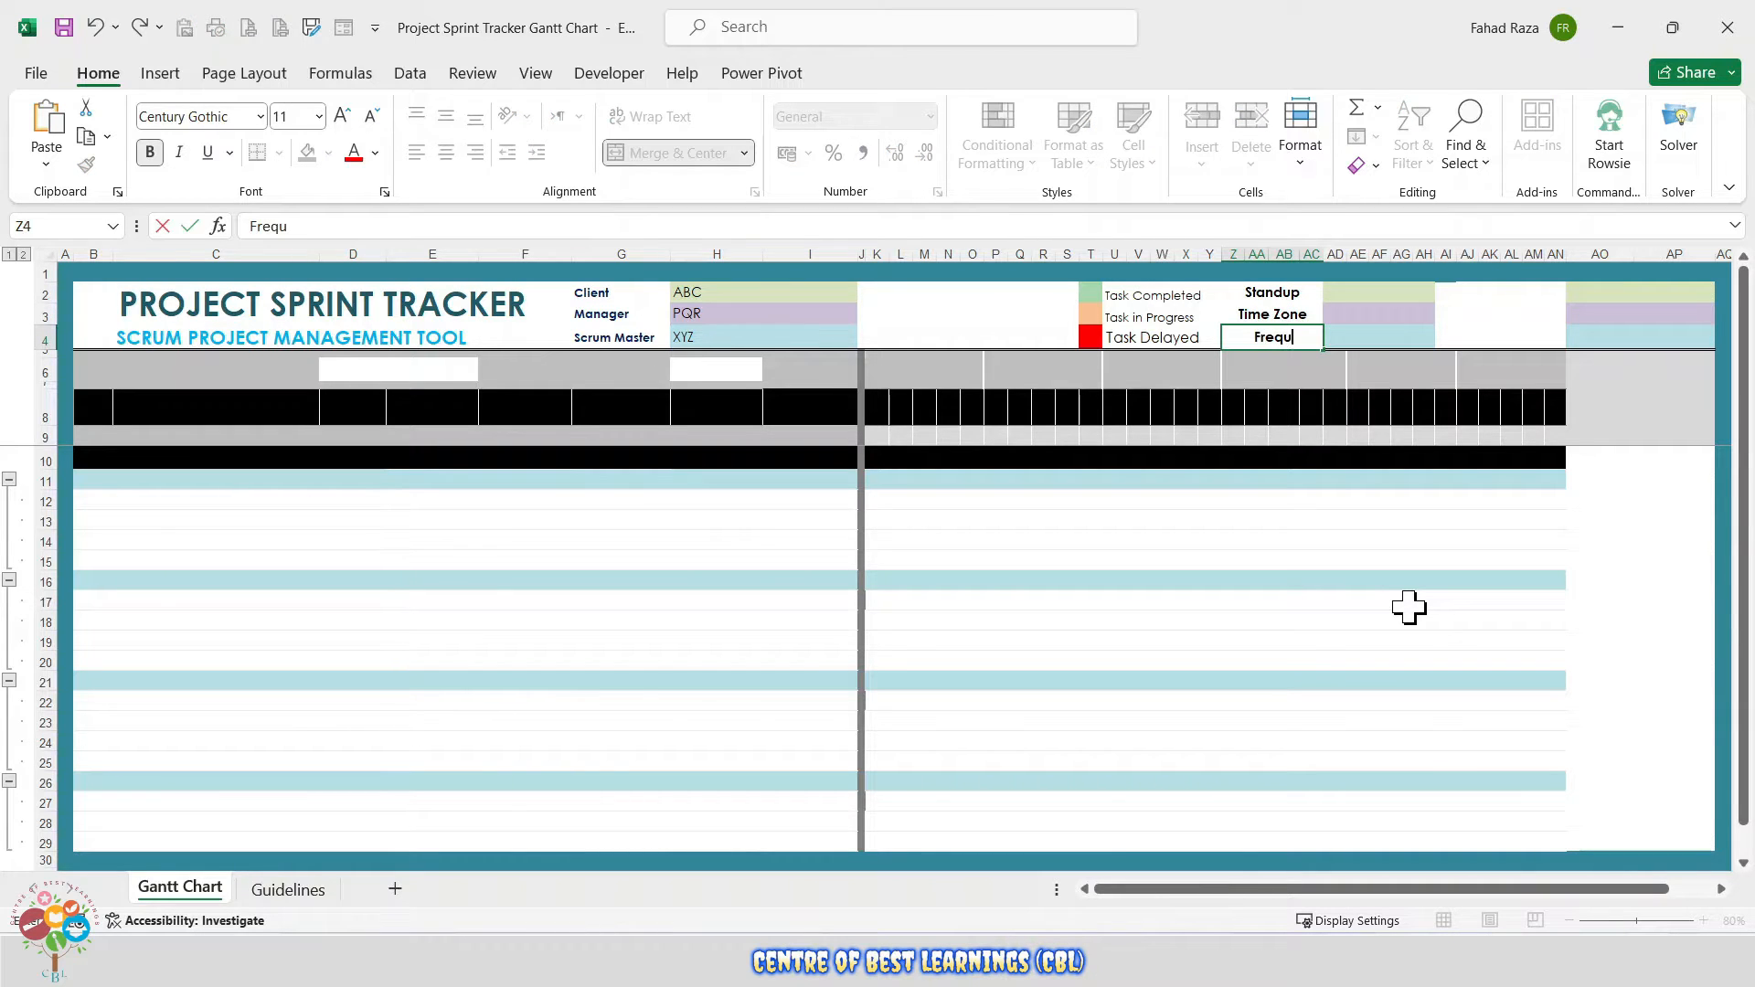
pyautogui.write('ency')
pyautogui.press('Tab')
# - Set the Standup time in AD2 to 9:00 AM
pyautogui.press('Up')
pyautogui.press('Up')
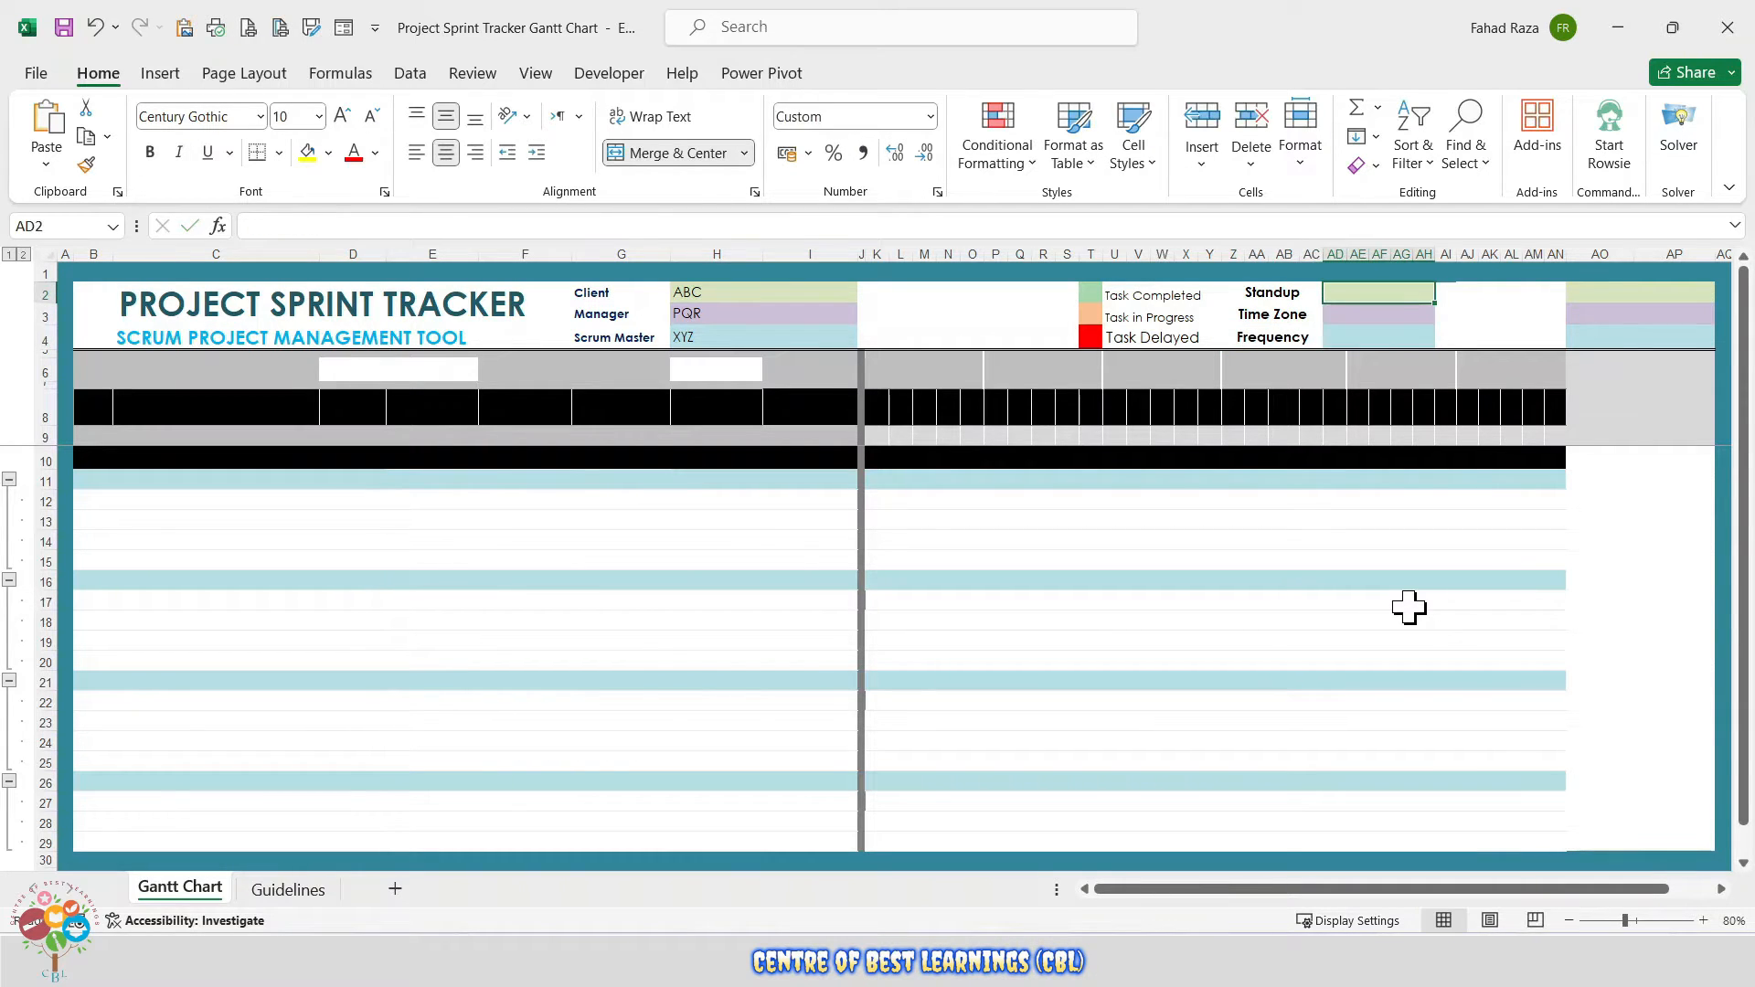
pyautogui.write('9:00 AM')
pyautogui.press('Return')
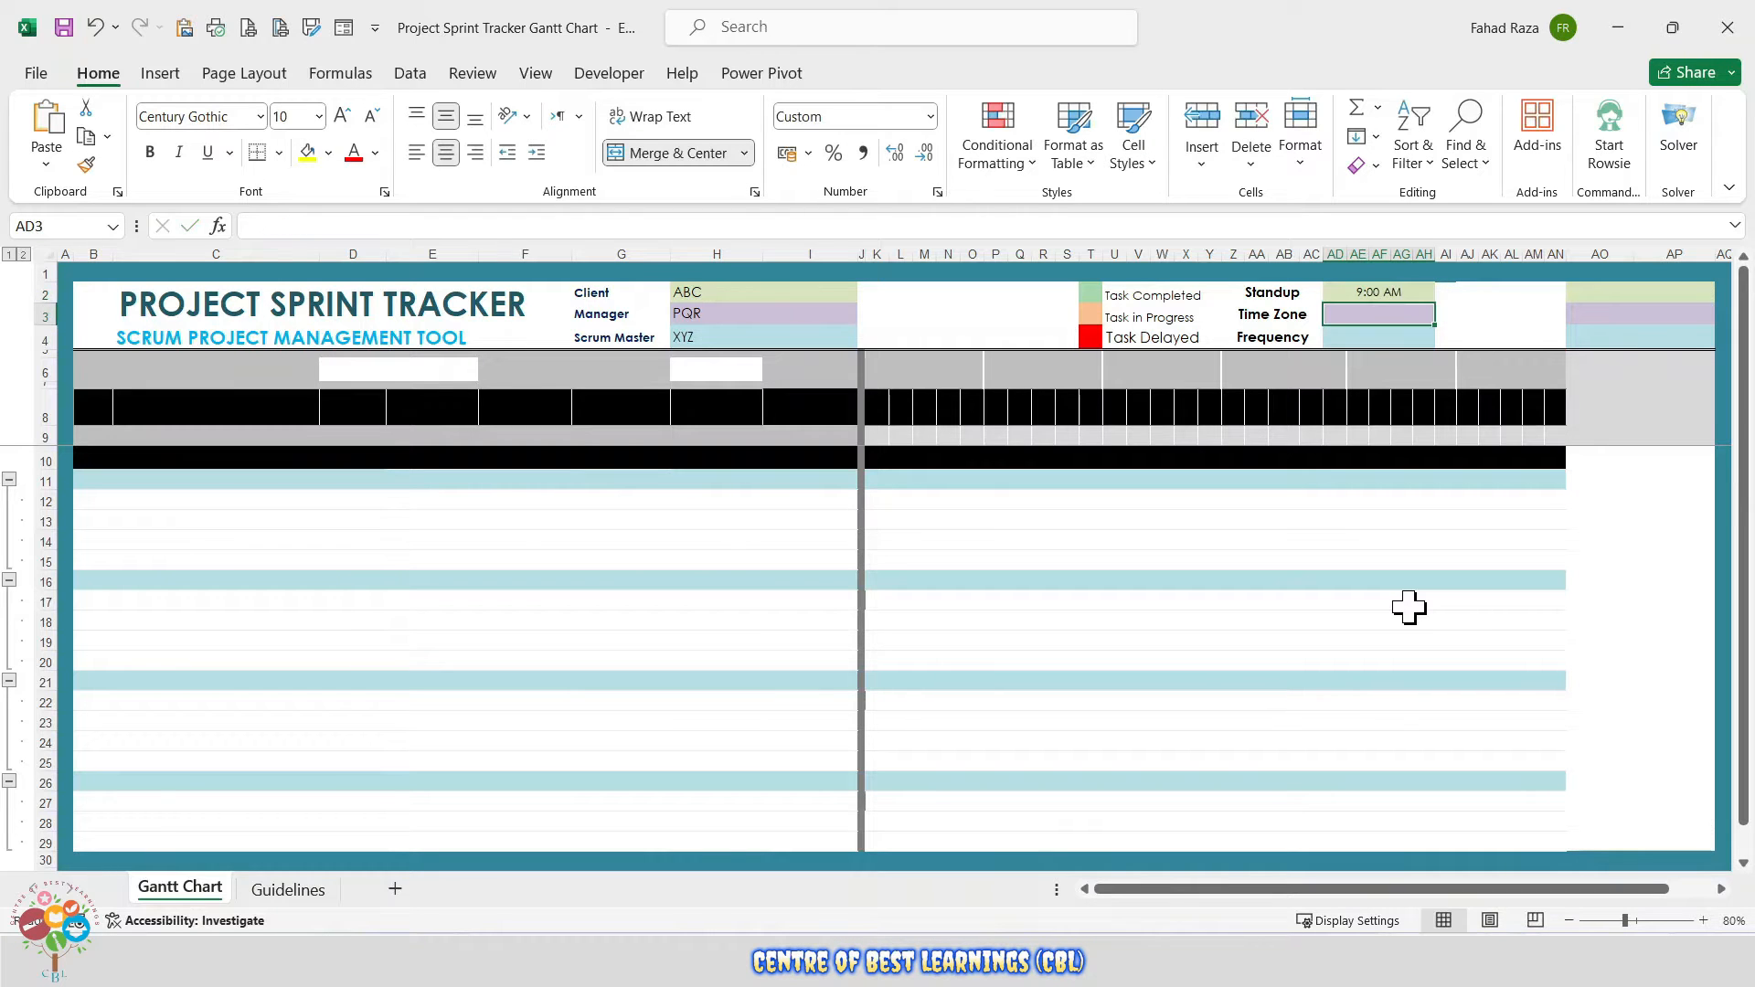
# - Set the Time Zone to EST in AD3 and the Frequency to Daily in AD4
pyautogui.write('EST')
pyautogui.press('Return')
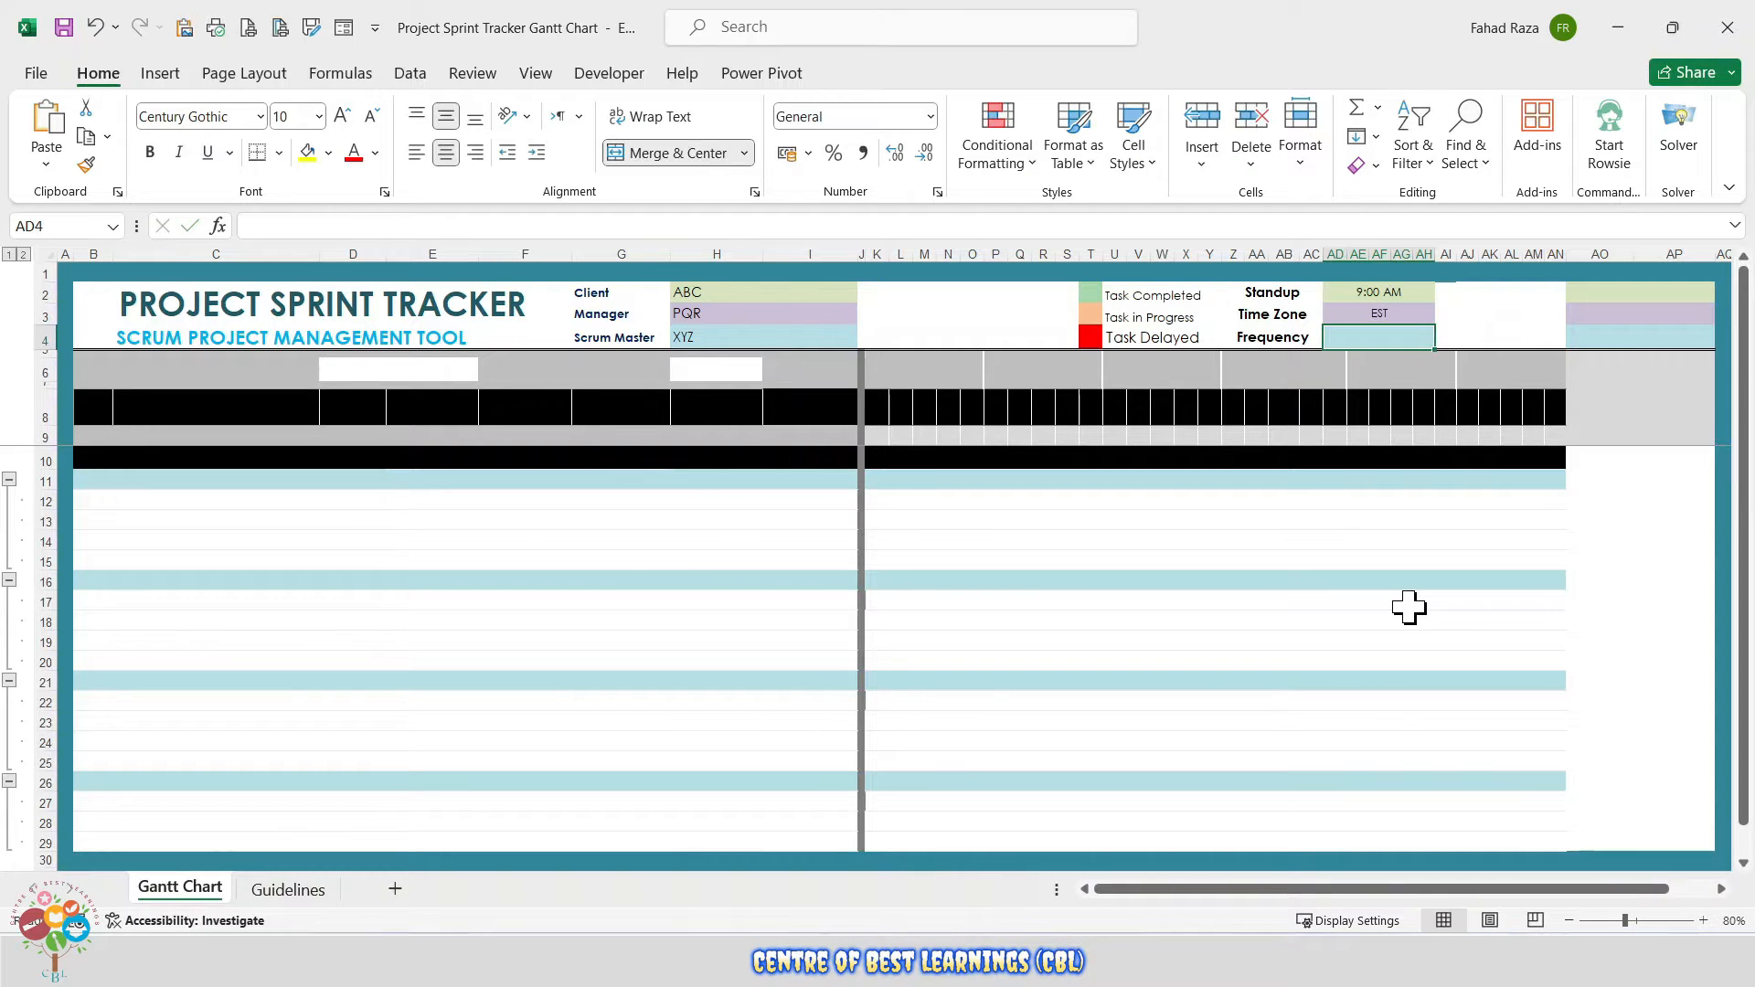
pyautogui.write('Daily')
pyautogui.press('Return')
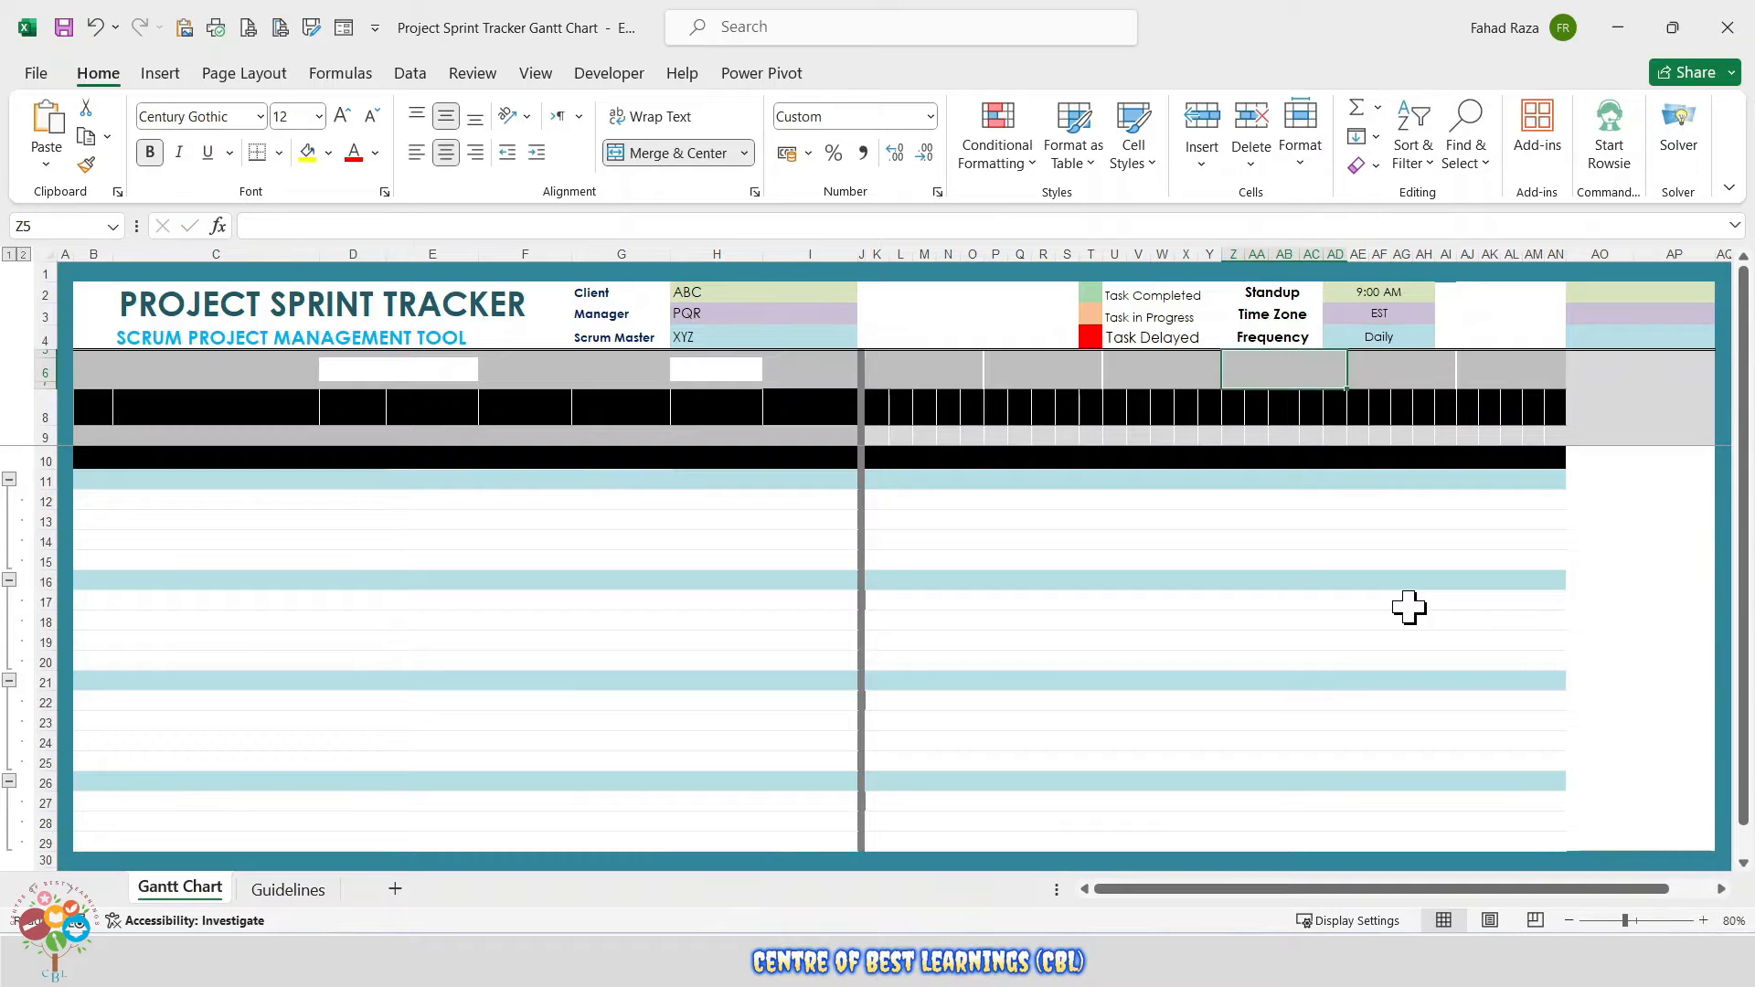
# - Enter the review labels Review Meeting, Day and Time in AJ2 to AJ4
pyautogui.press('Up')
pyautogui.press('Right')
pyautogui.press('Right')
pyautogui.press('Right')
pyautogui.press('Left')
pyautogui.press('Up')
pyautogui.press('Up')
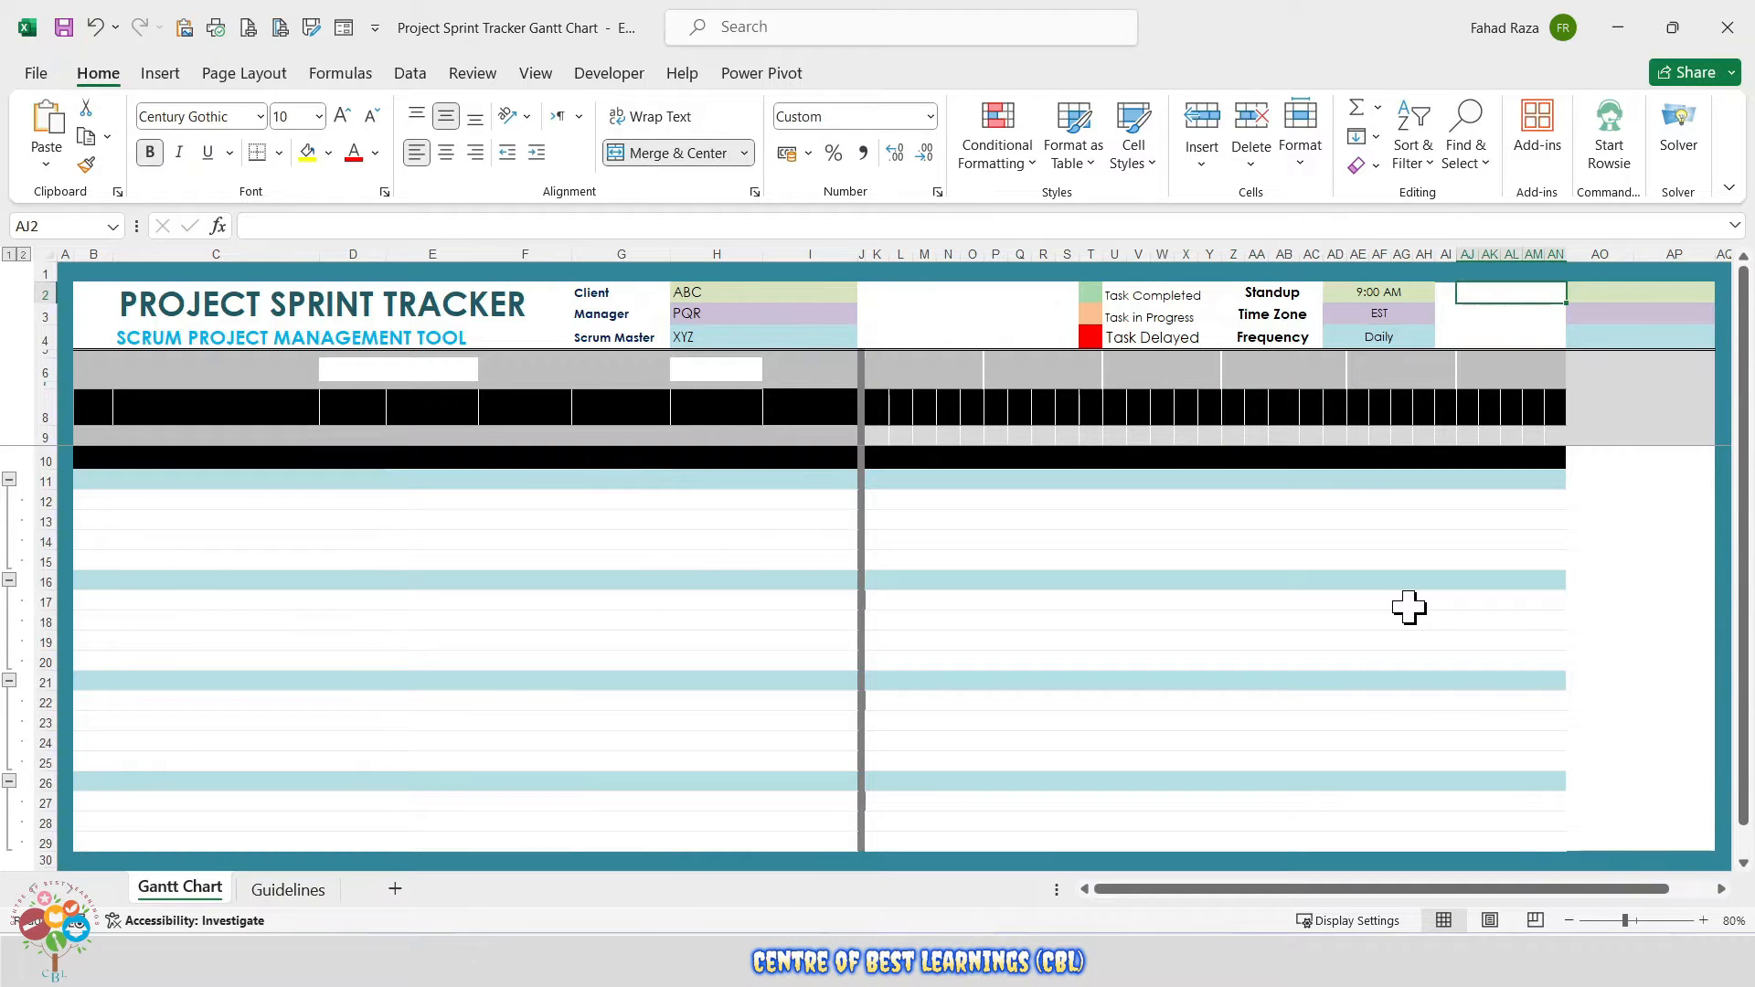
pyautogui.write('Review Meeting')
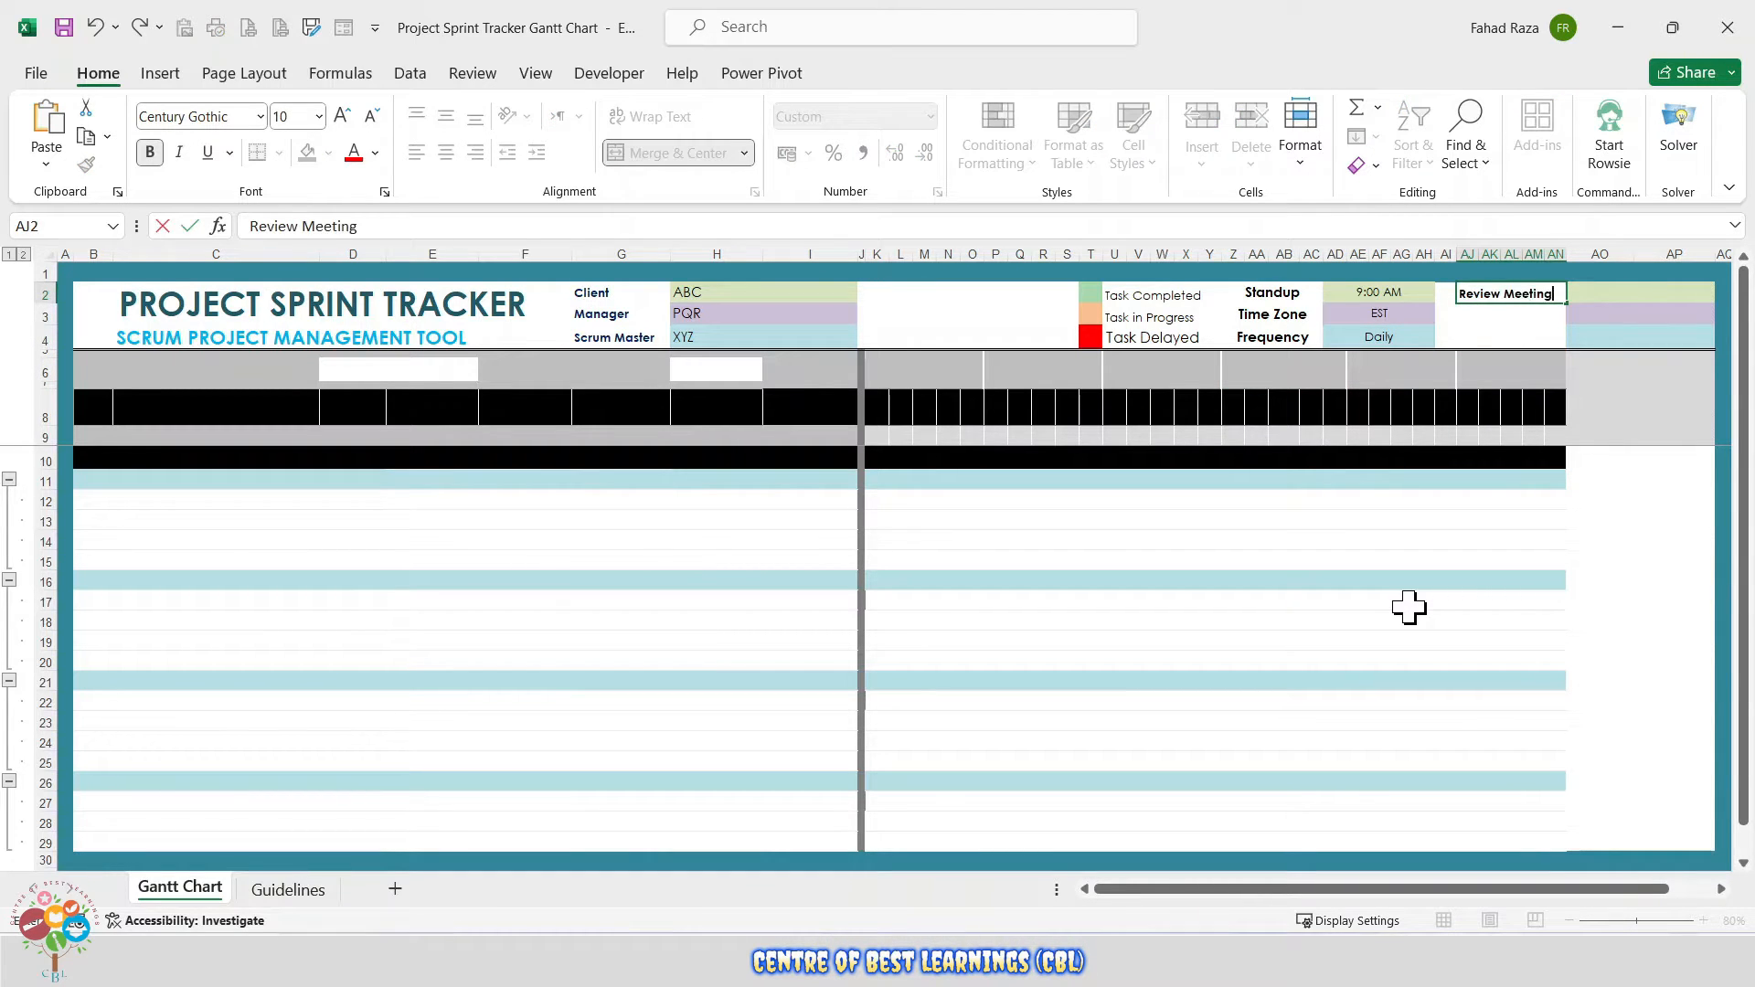
pyautogui.press('Return')
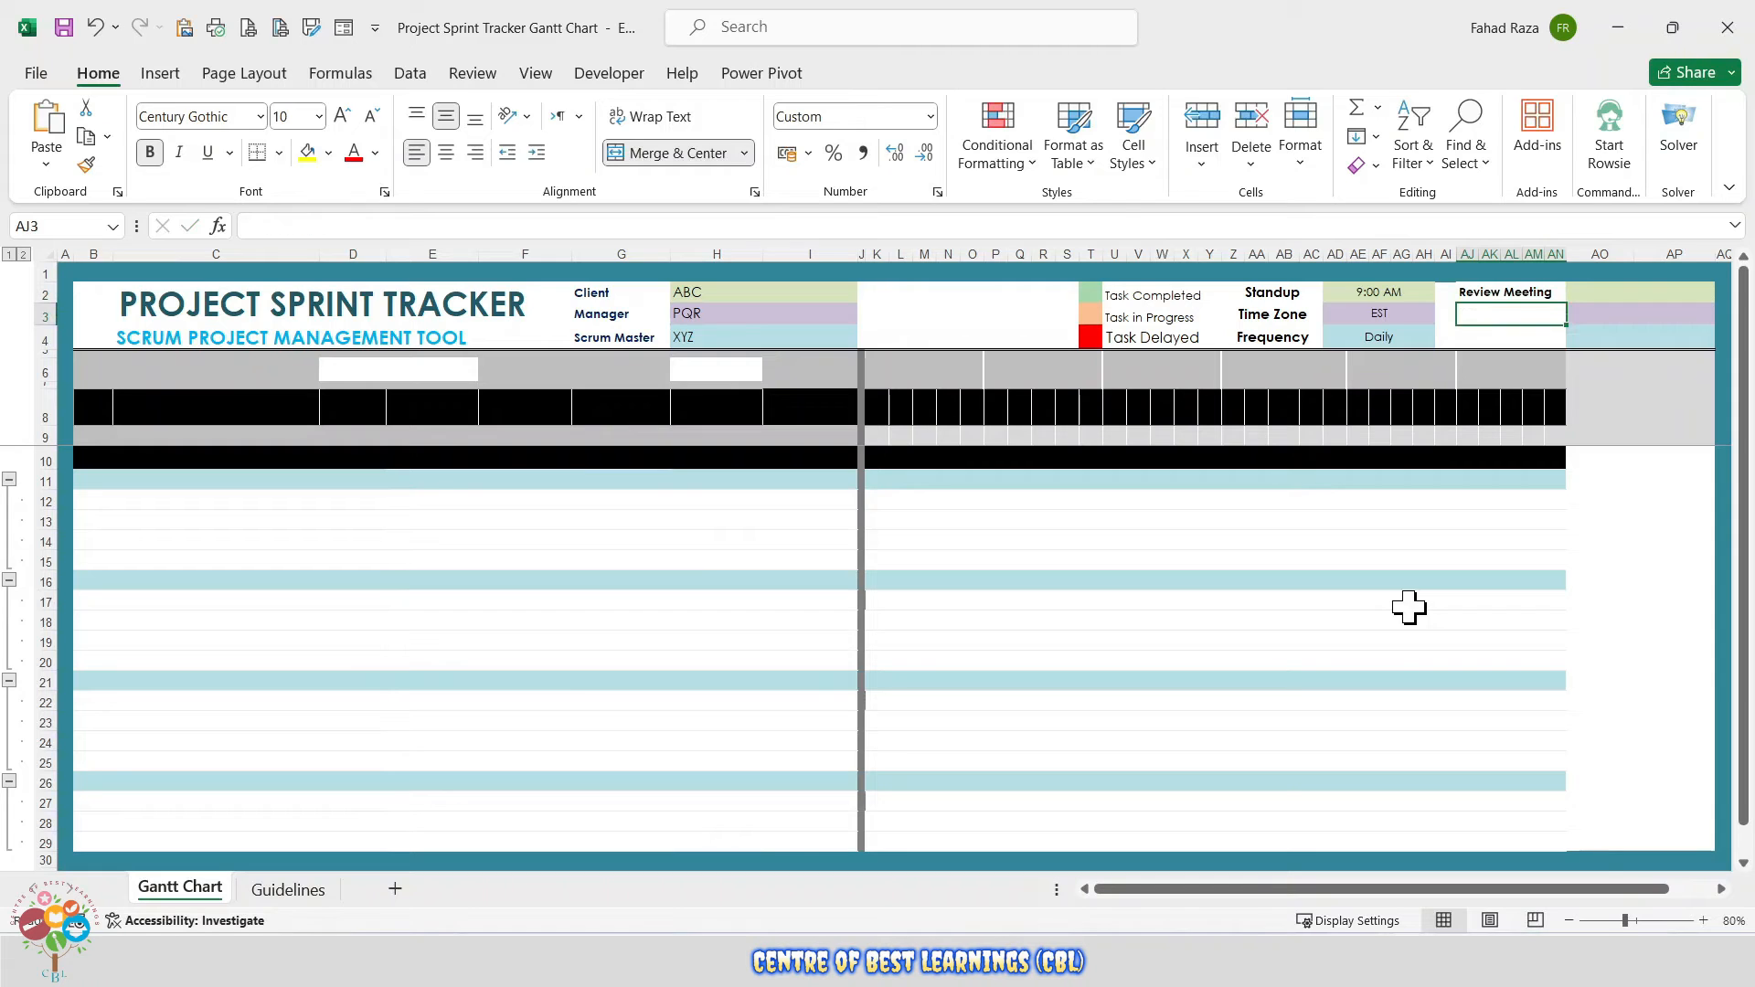
pyautogui.write('Day')
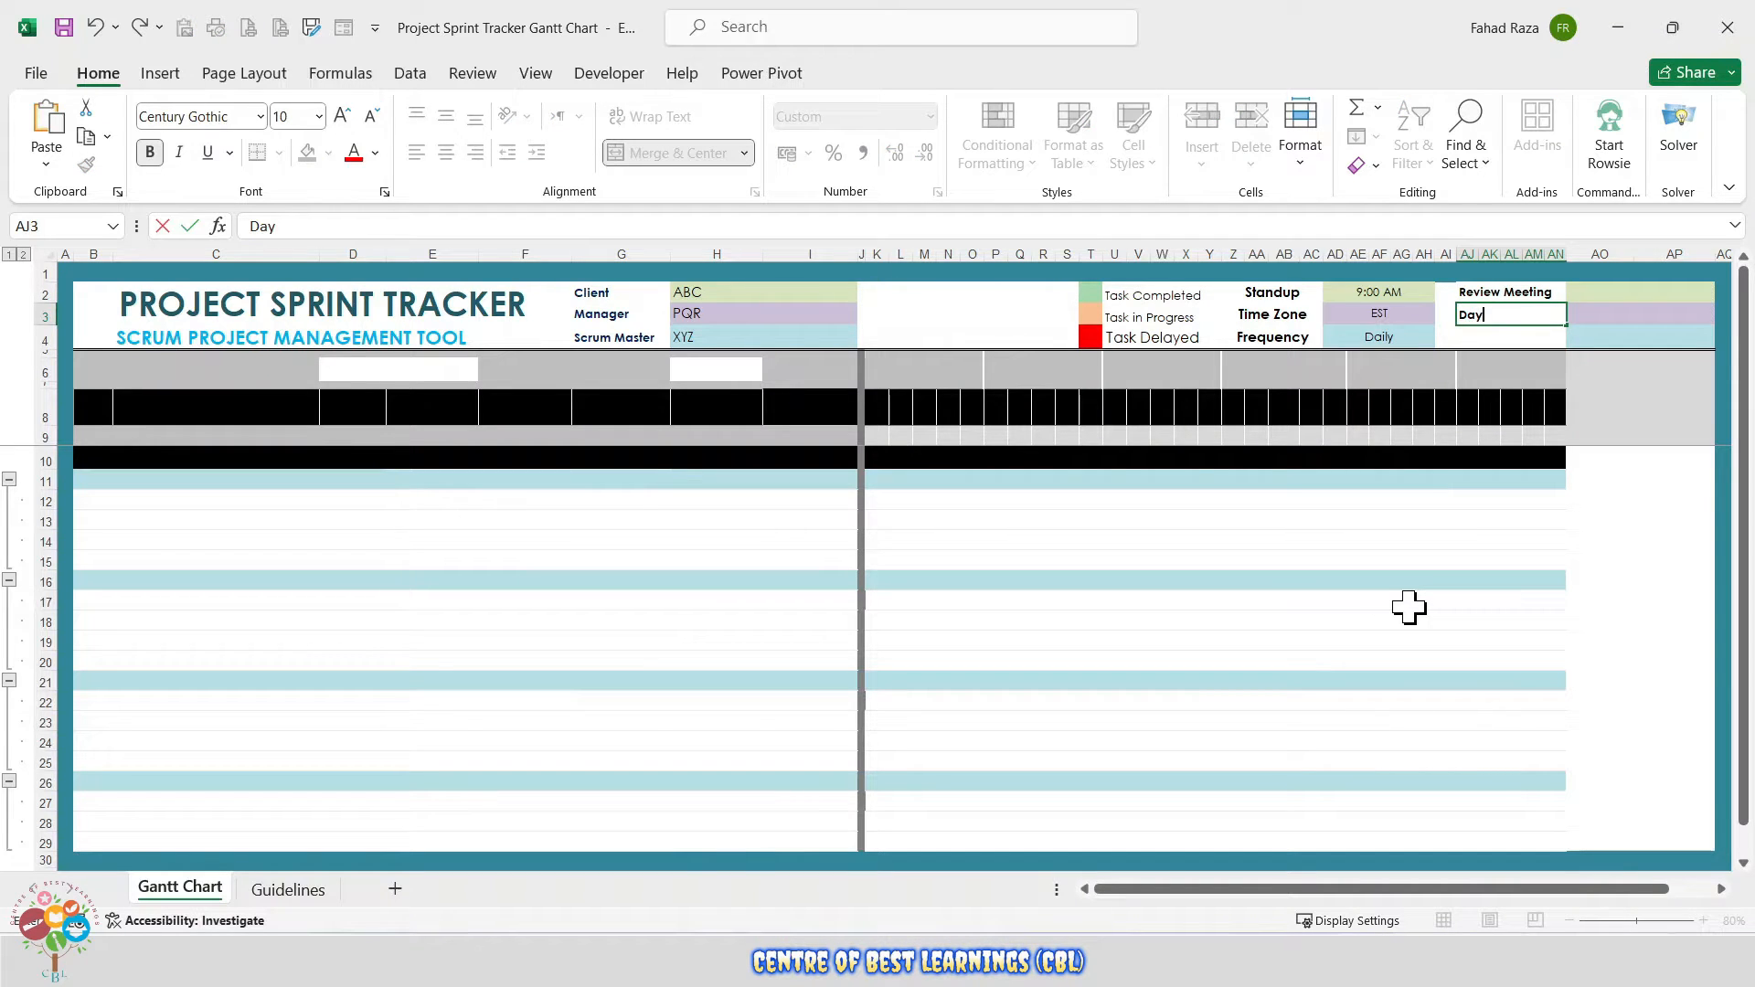
pyautogui.press('Return')
pyautogui.write('Tim')
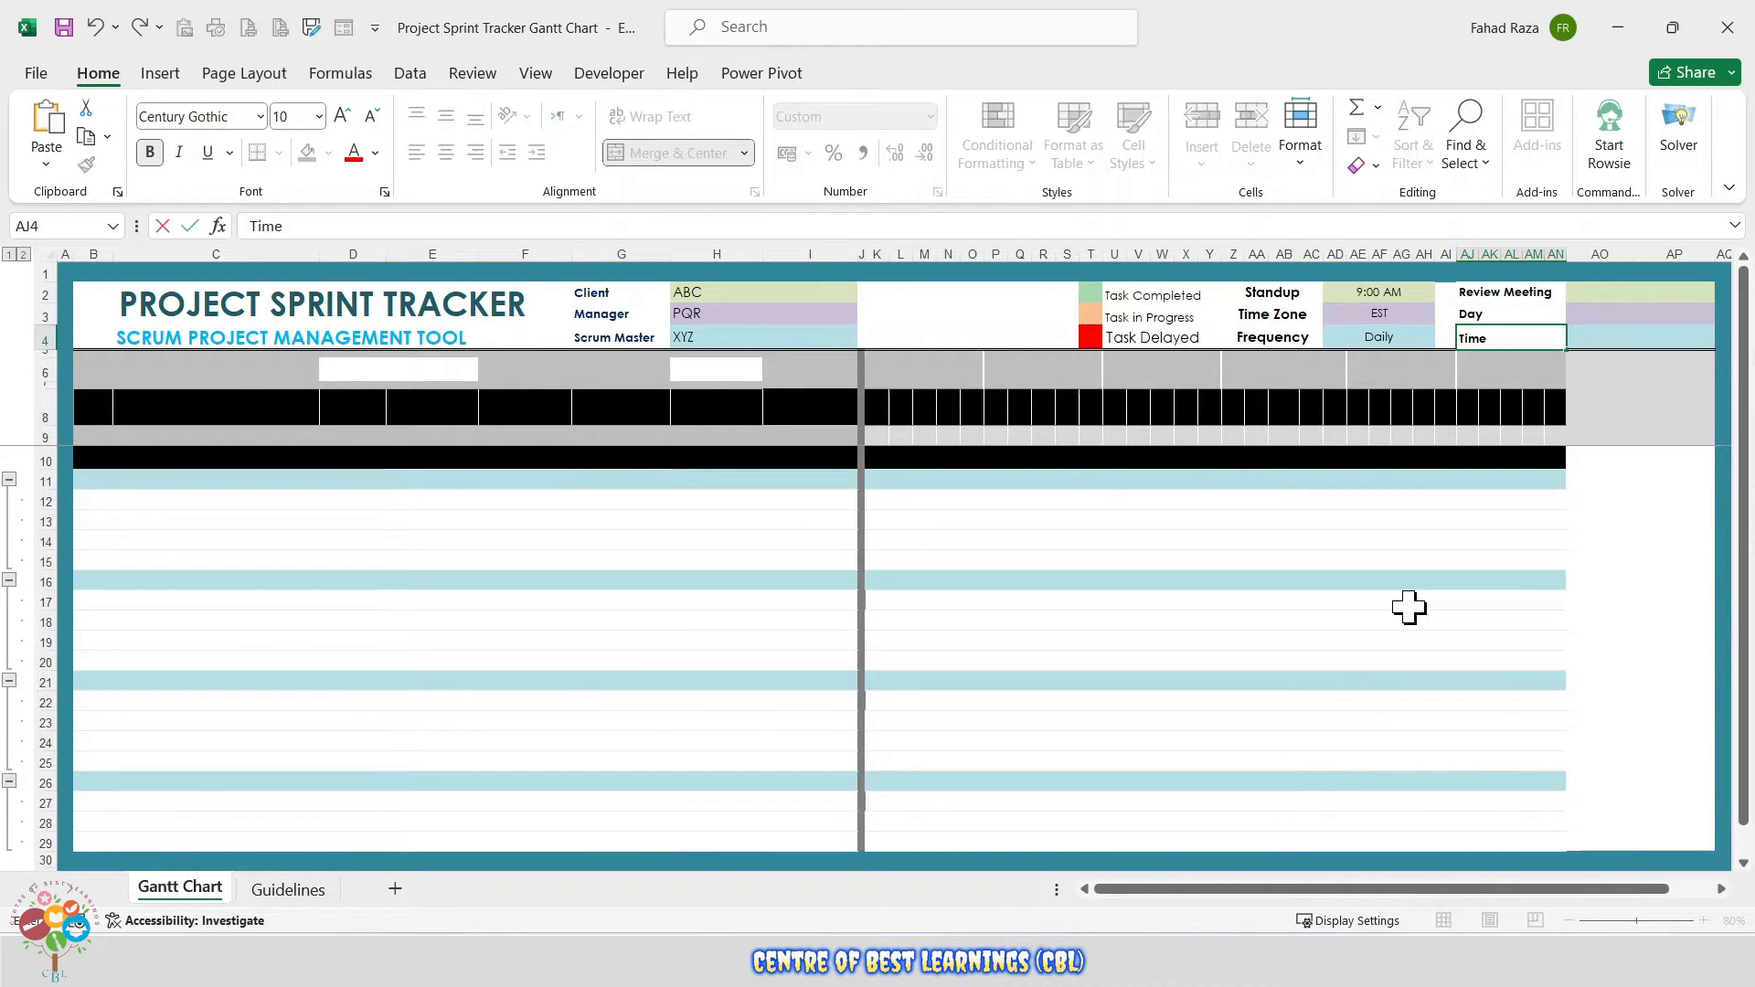
pyautogui.write('e')
# - Enter Project Overall Progress as the review meeting subject in AO2
pyautogui.press('Tab')
pyautogui.press('Up')
pyautogui.press('Up')
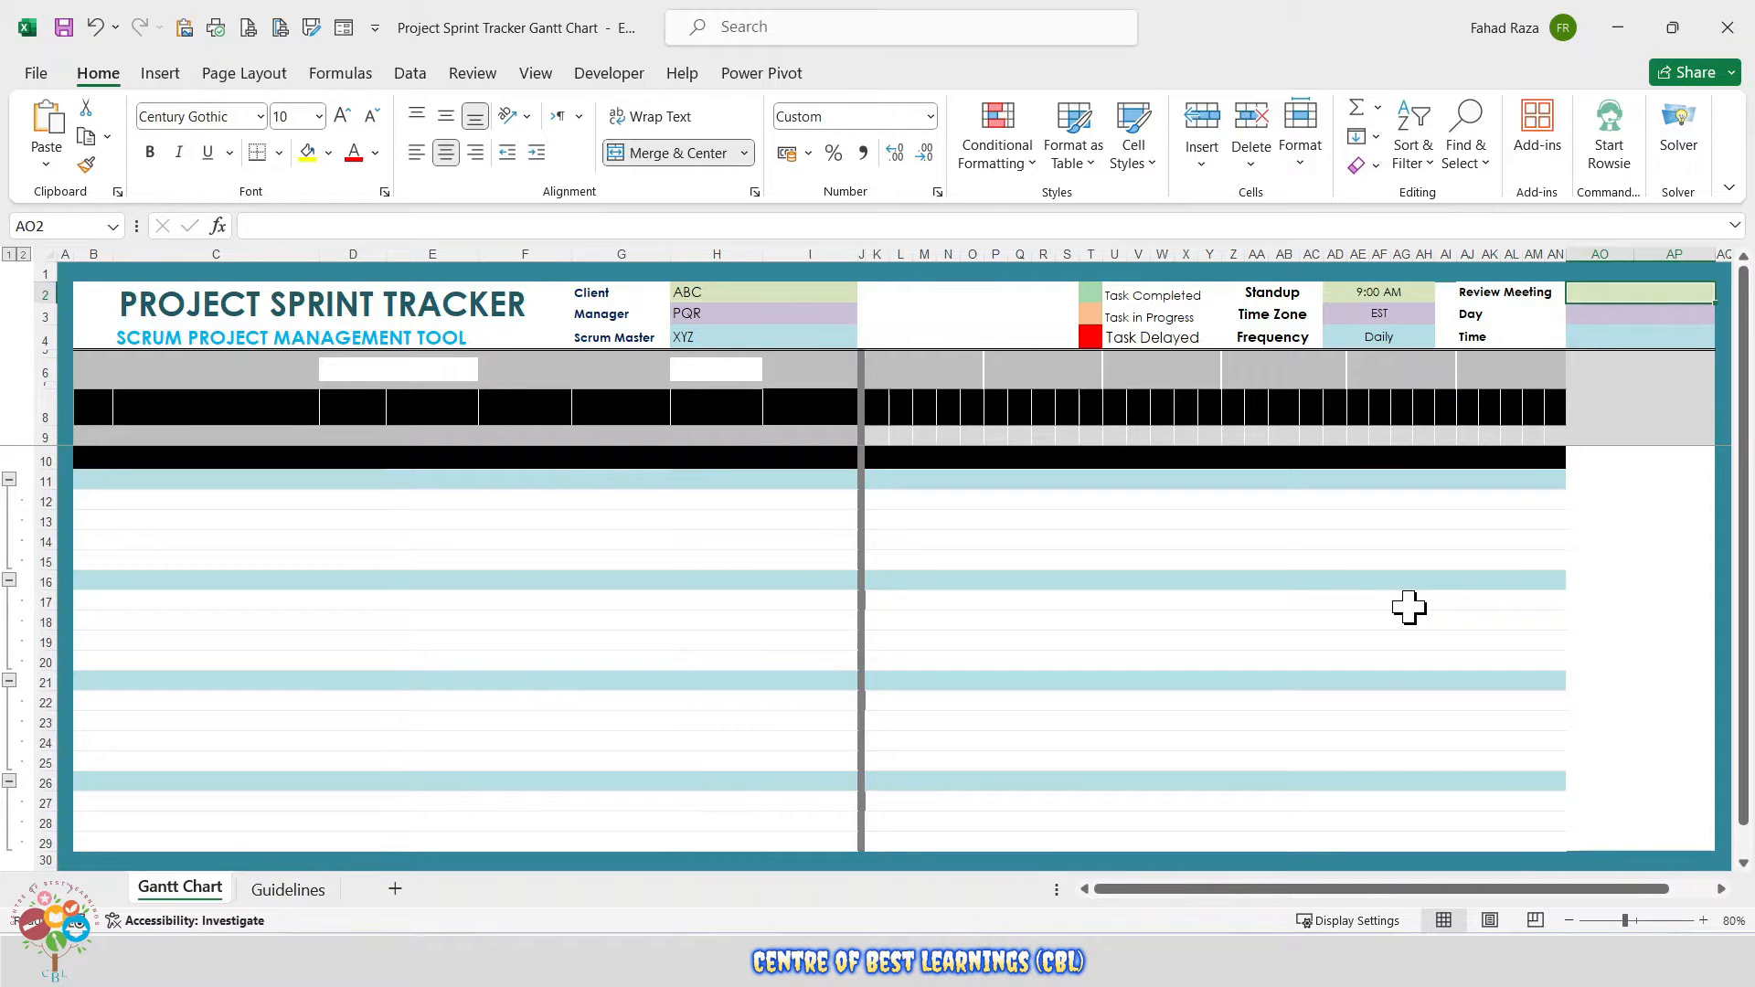
pyautogui.write('Progress')
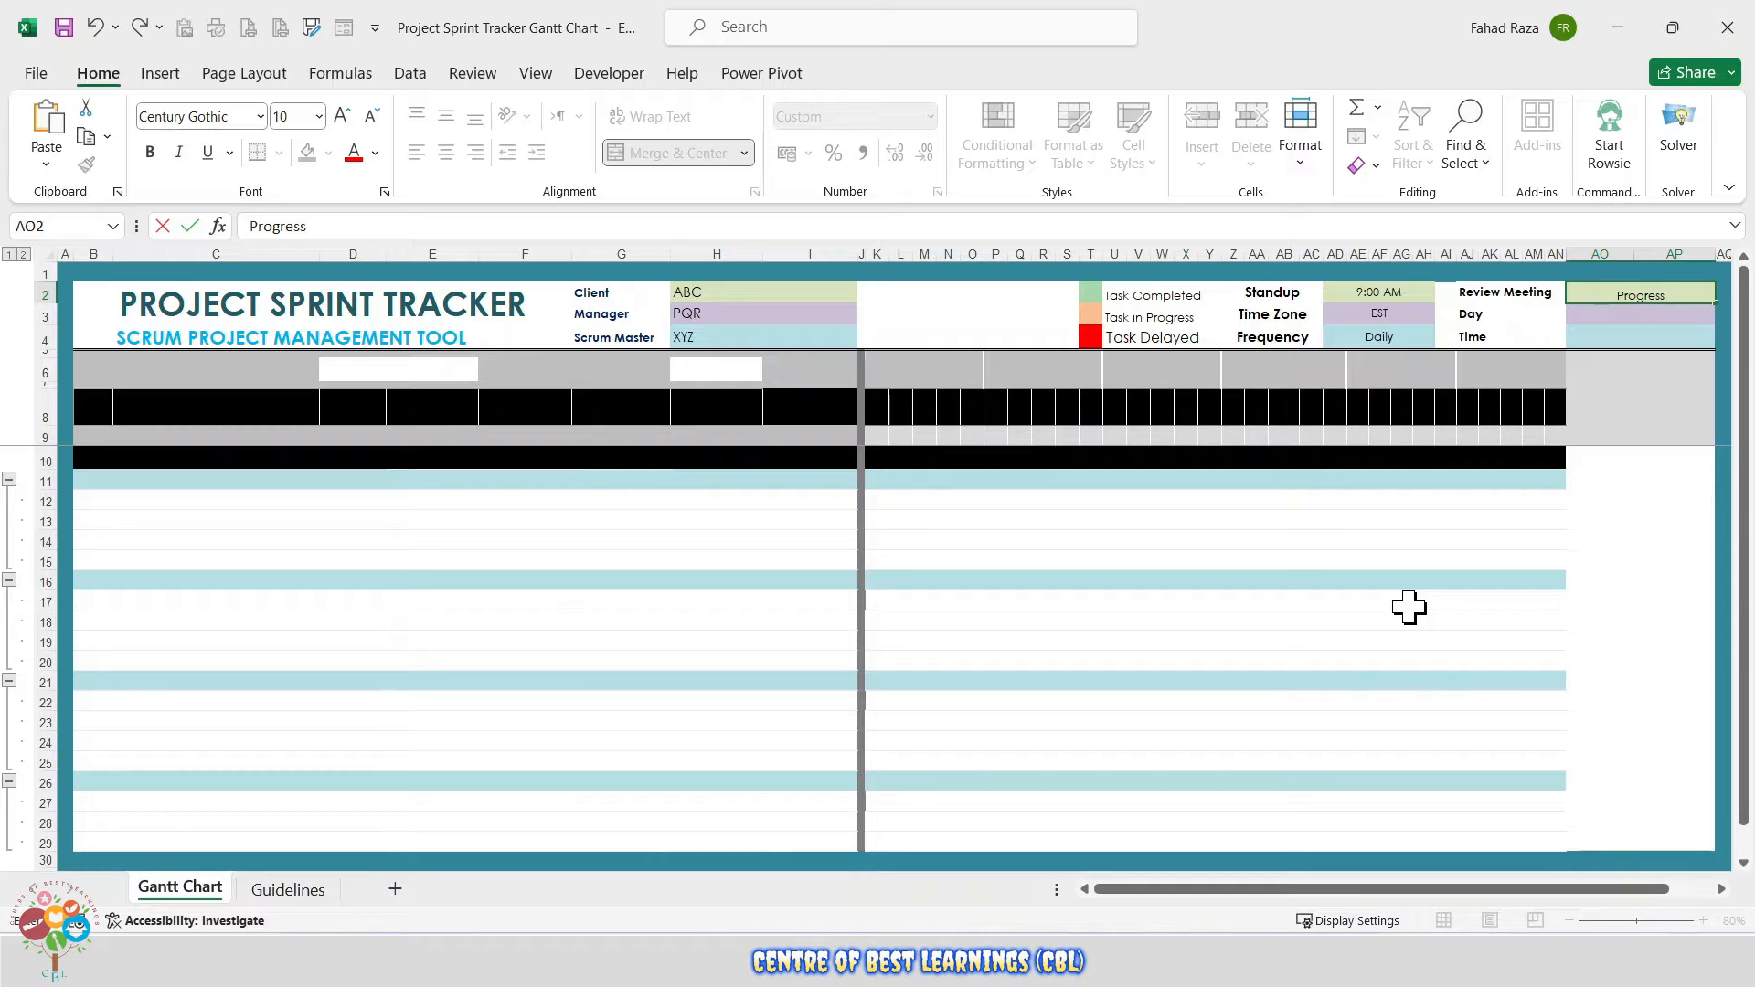
pyautogui.press('BackSpace')
pyautogui.press('BackSpace')
pyautogui.press('BackSpace')
pyautogui.press('BackSpace')
pyautogui.press('BackSpace')
pyautogui.press('BackSpace')
pyautogui.press('BackSpace')
pyautogui.write('roject Overall Progress')
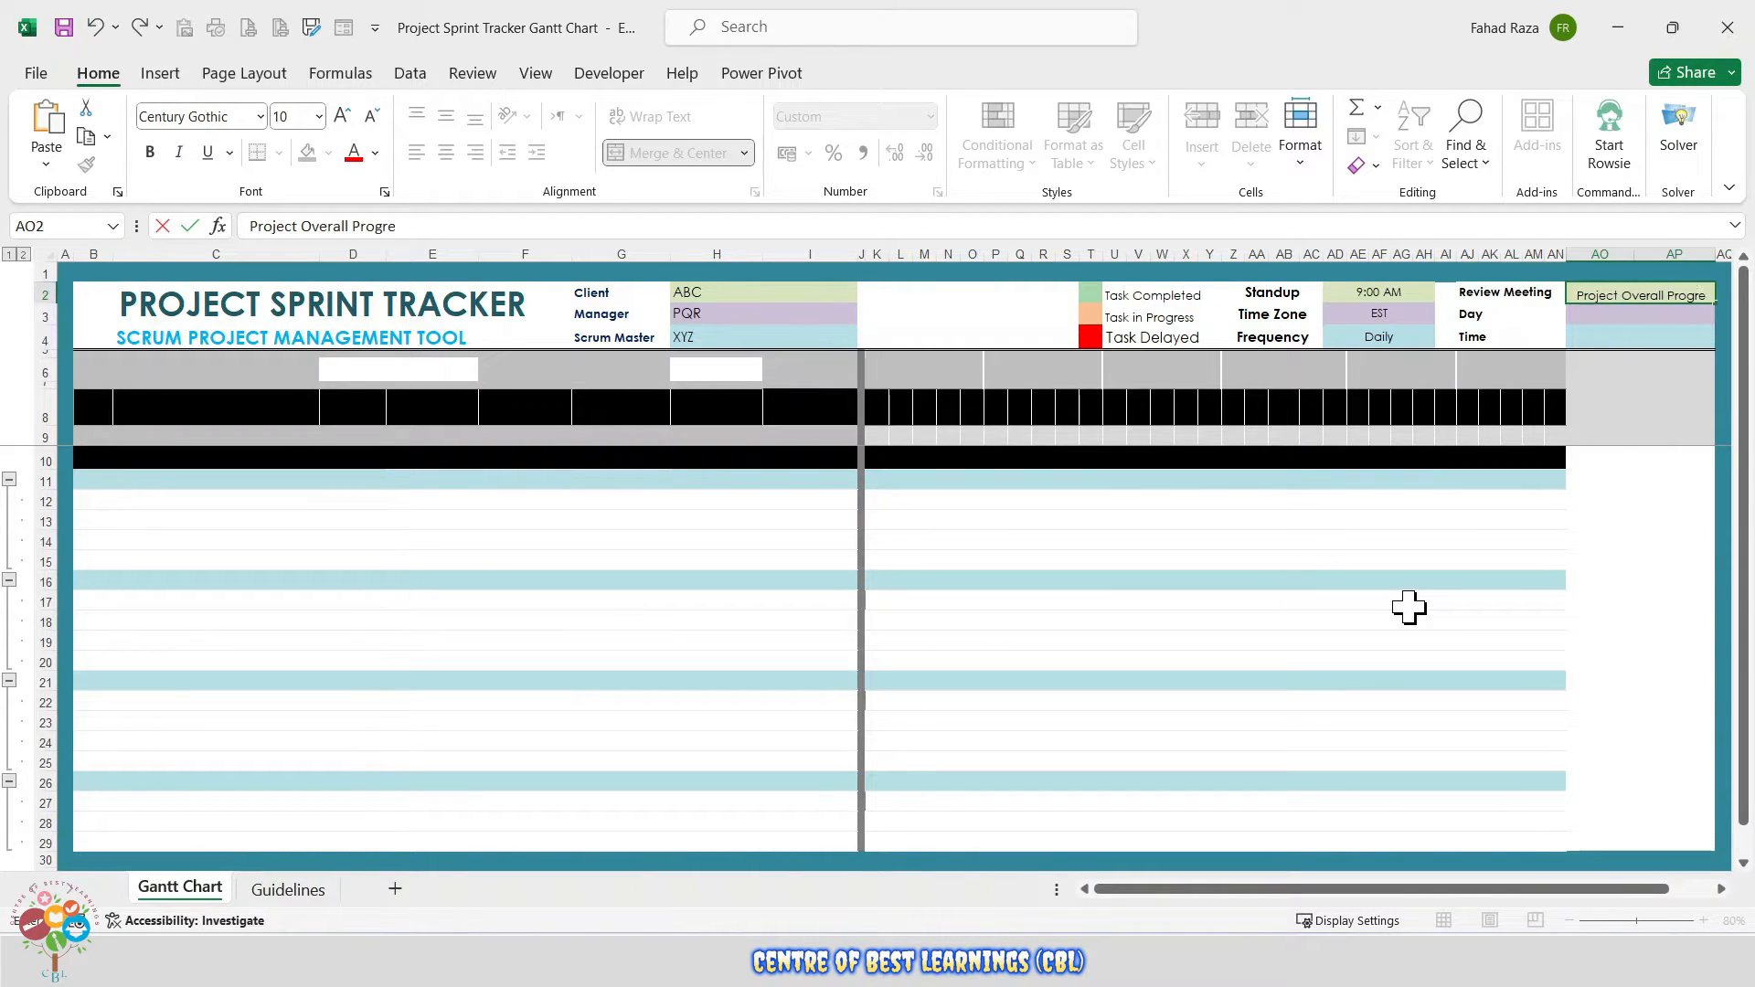
pyautogui.press('Return')
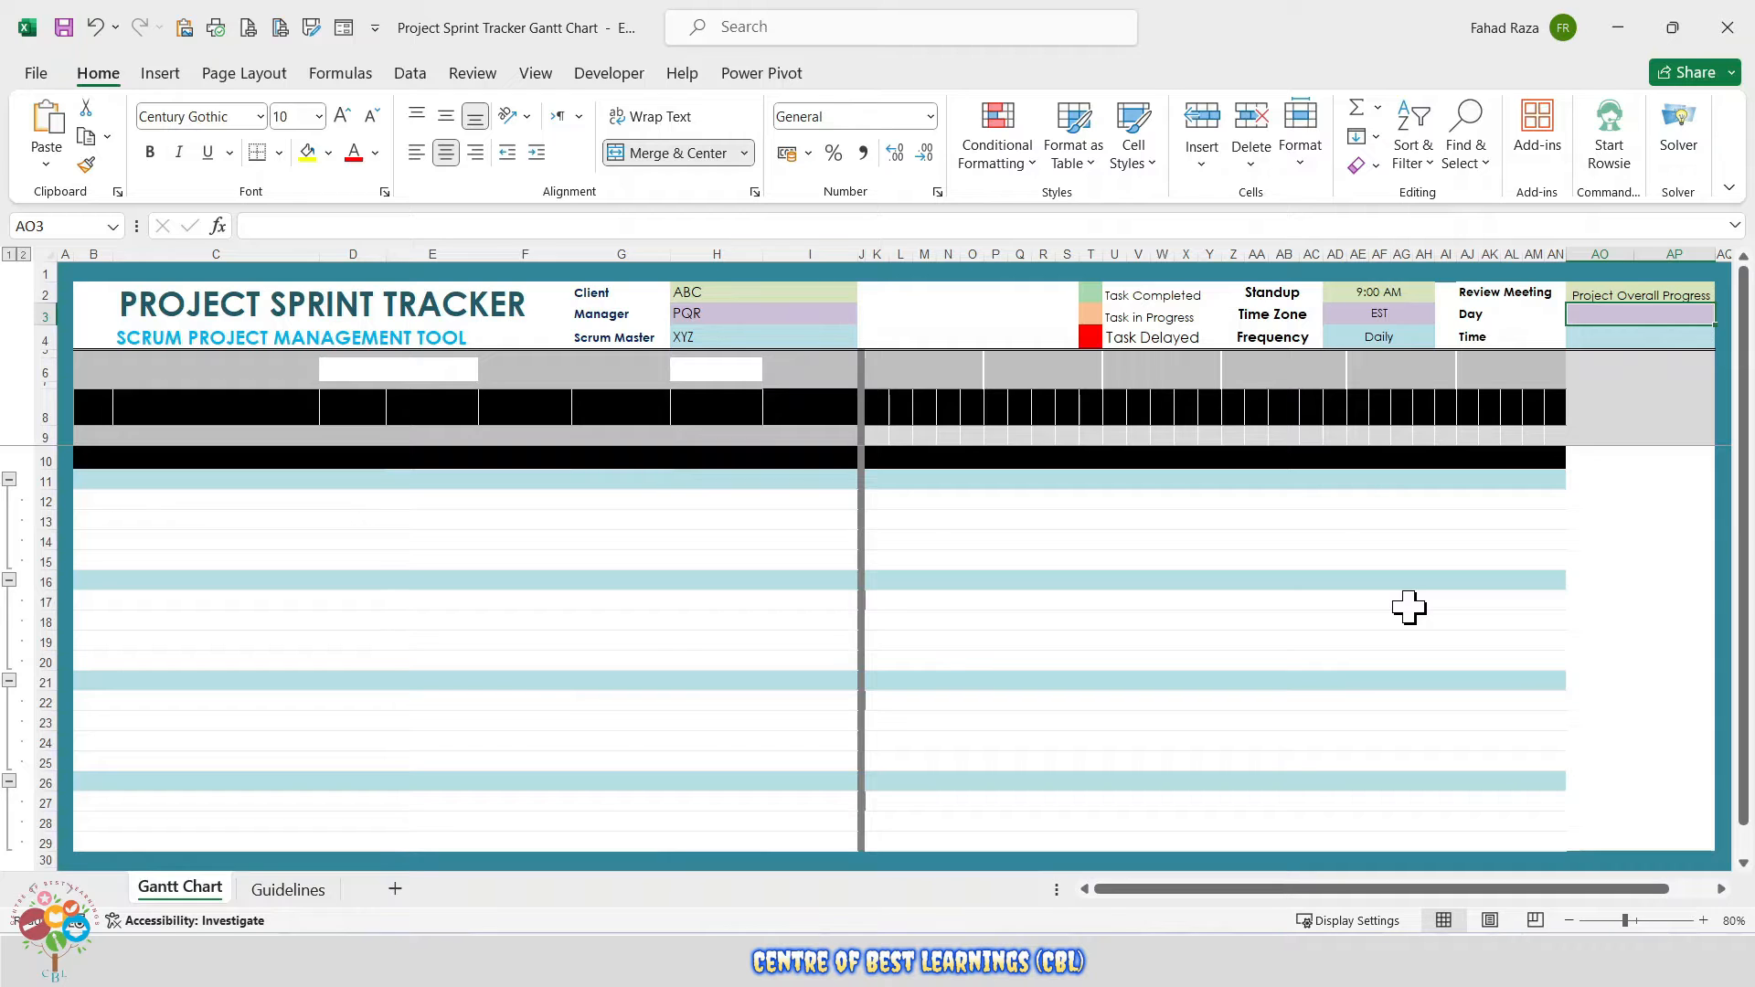
# - Set the review meeting day to Friday (Each) in AO3 and its time to 11:00 AM (EST) in AO4
pyautogui.write('Friday (')
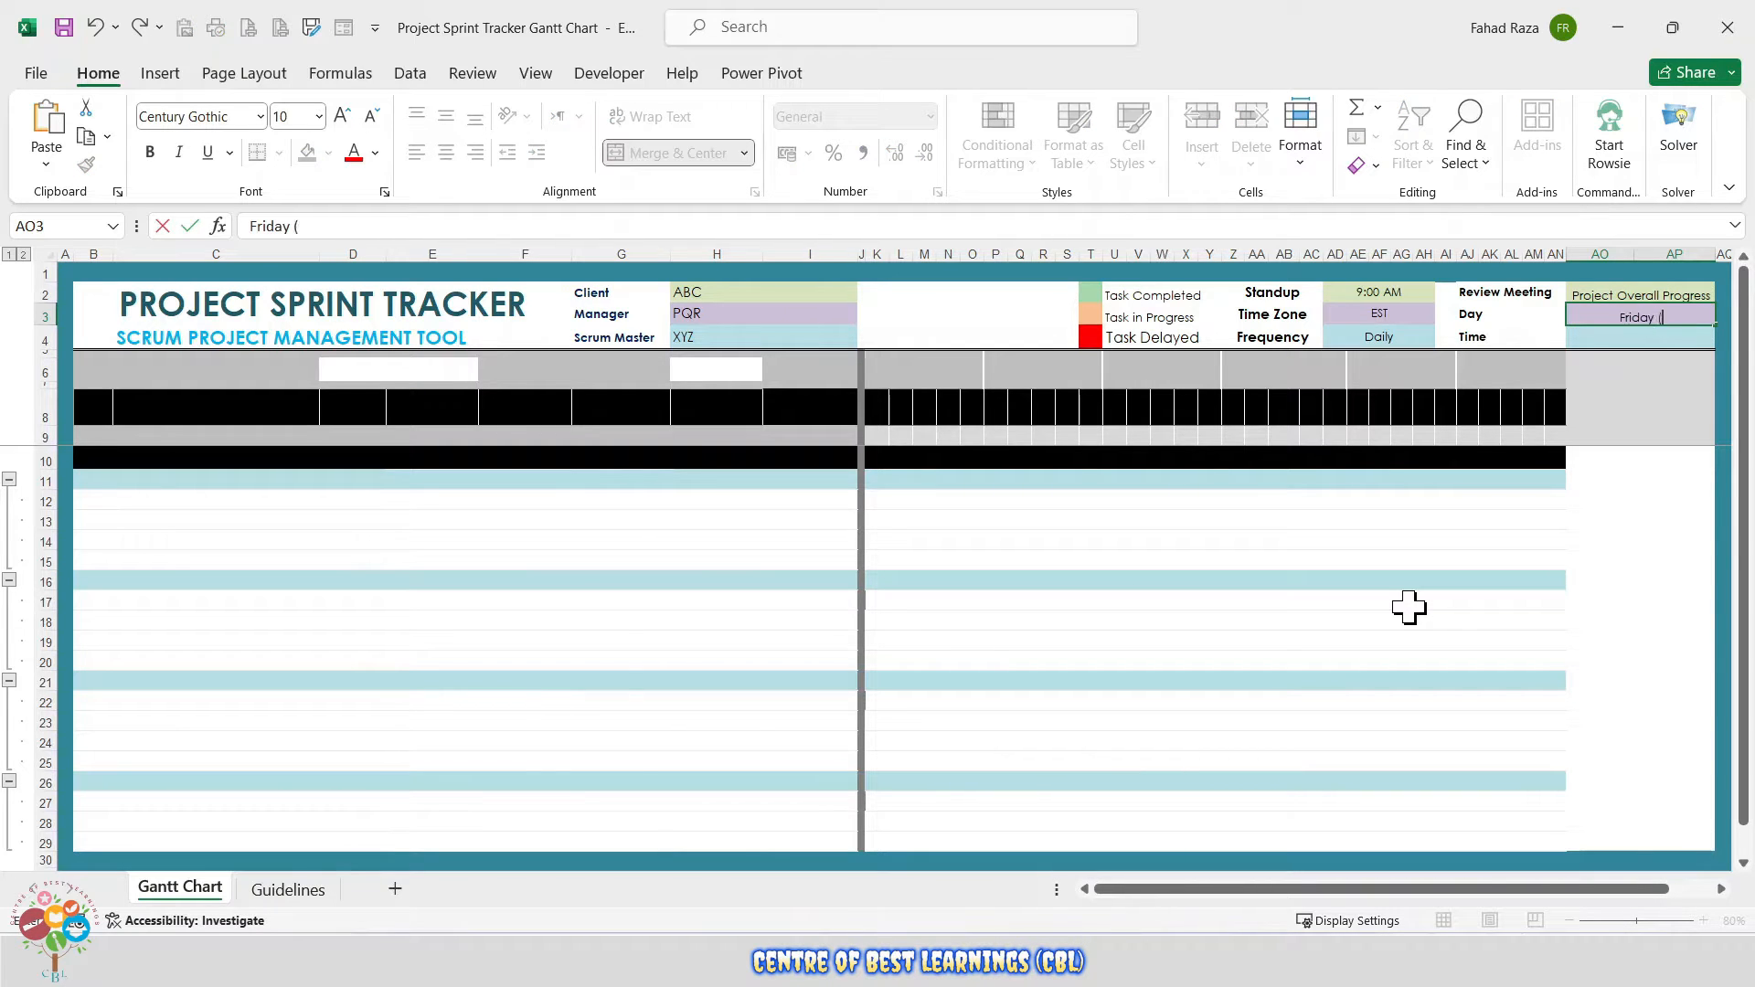
pyautogui.write('Each')
pyautogui.press('Return')
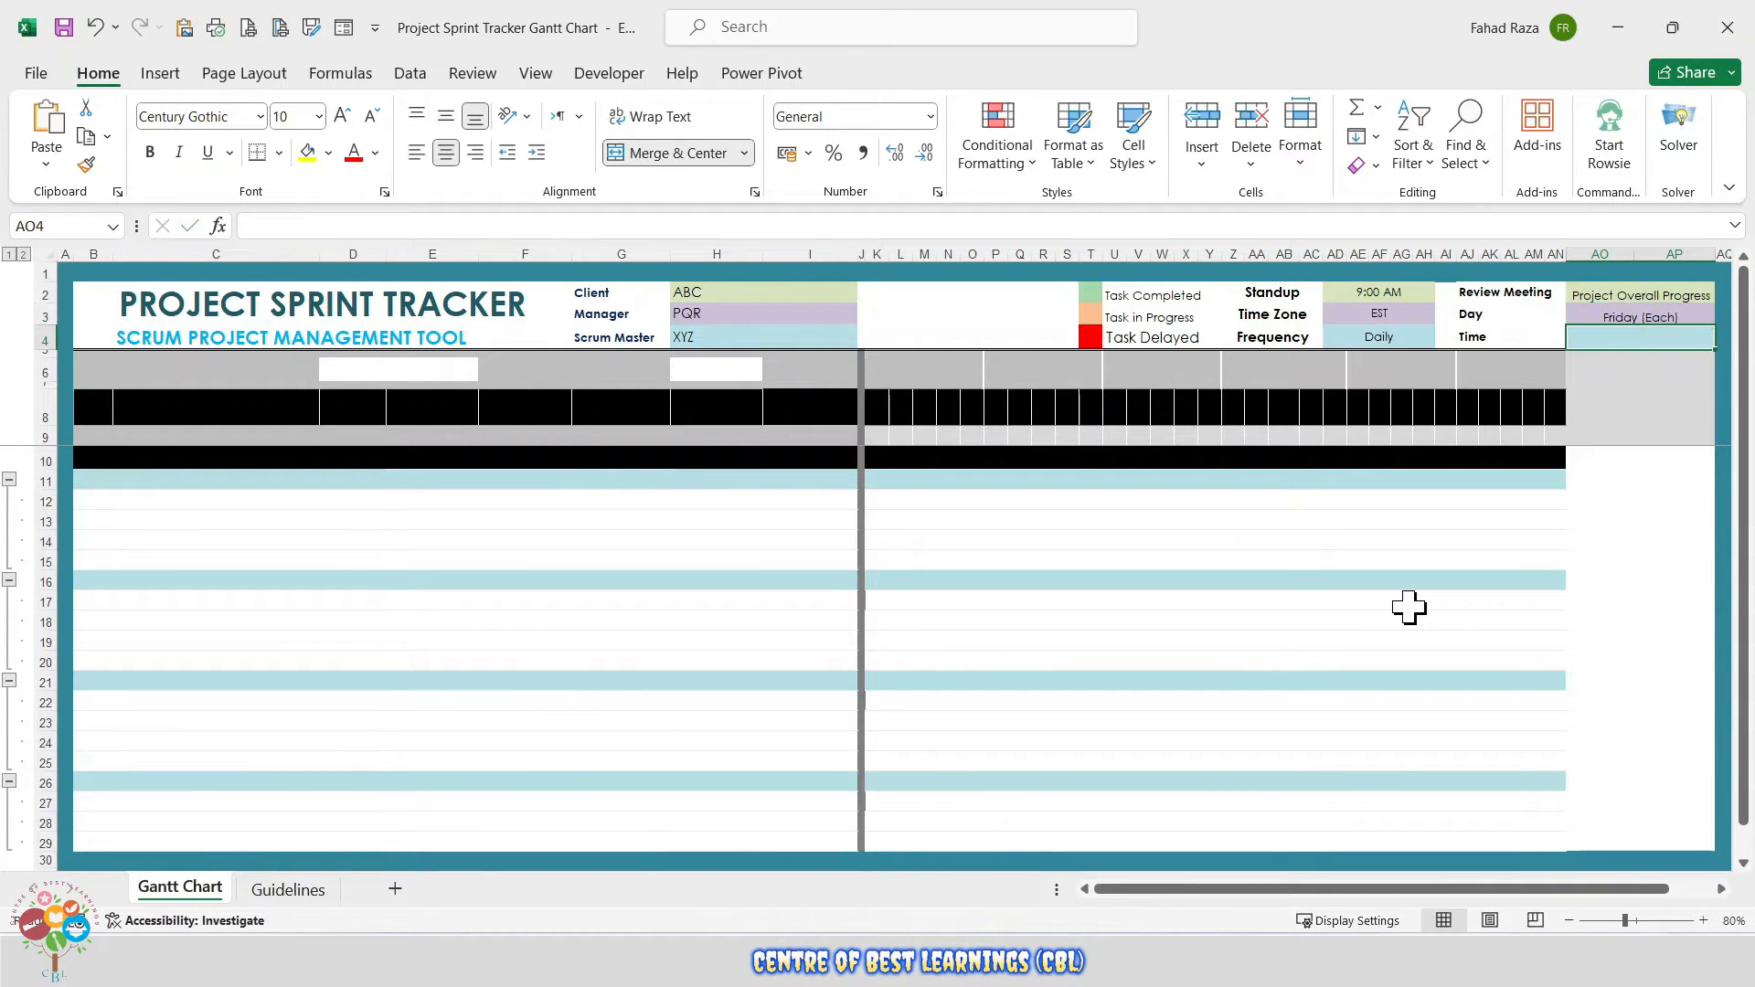
pyautogui.write('11:00 AM (')
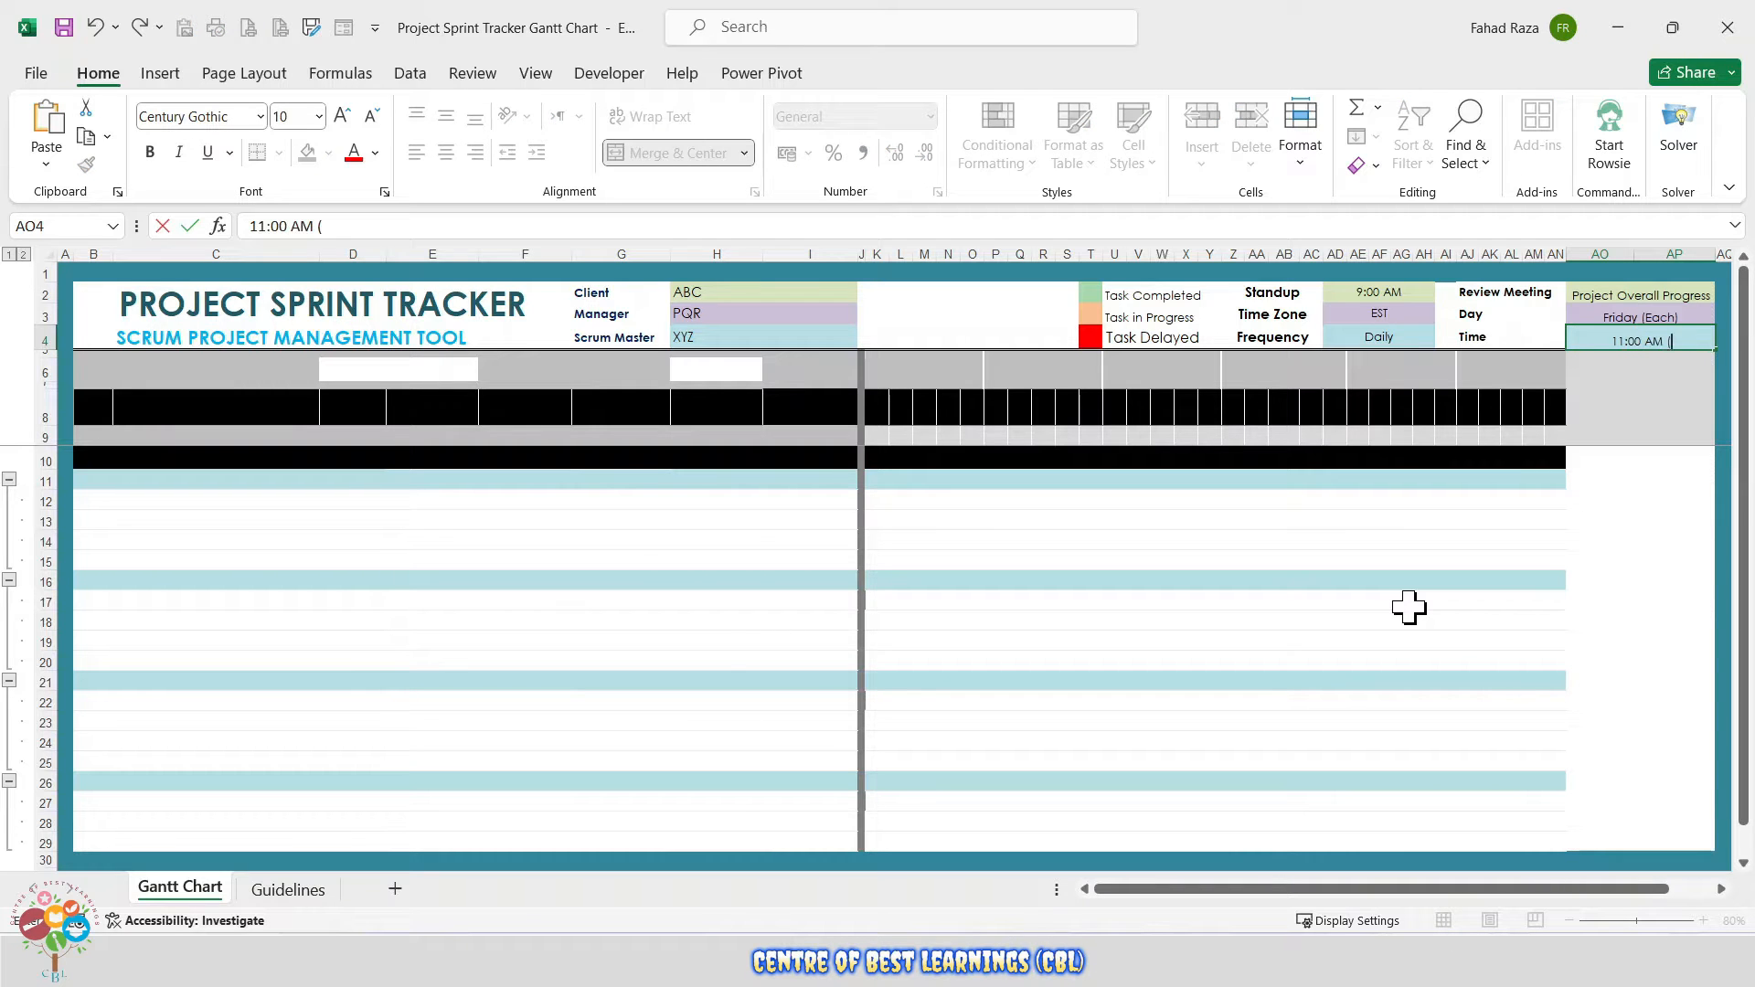
pyautogui.write('EST)')
pyautogui.press('Up')
pyautogui.press('Up')
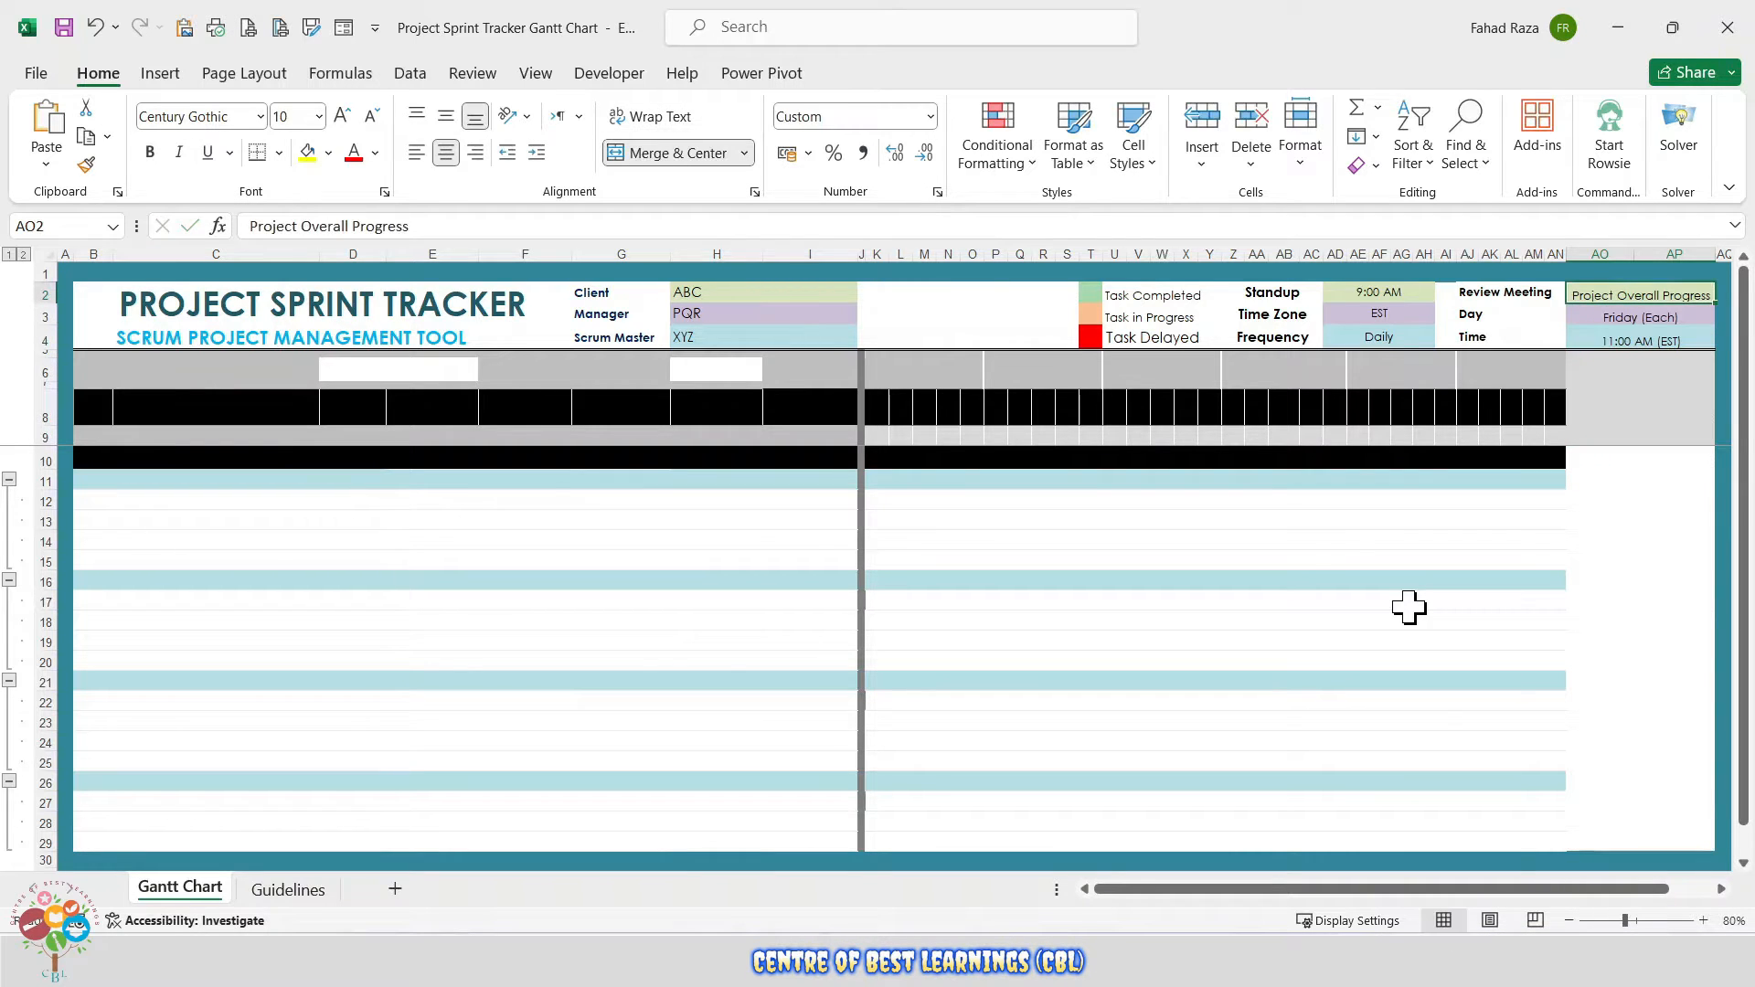
pyautogui.press('Left')
pyautogui.press('Left')
pyautogui.press('Home')
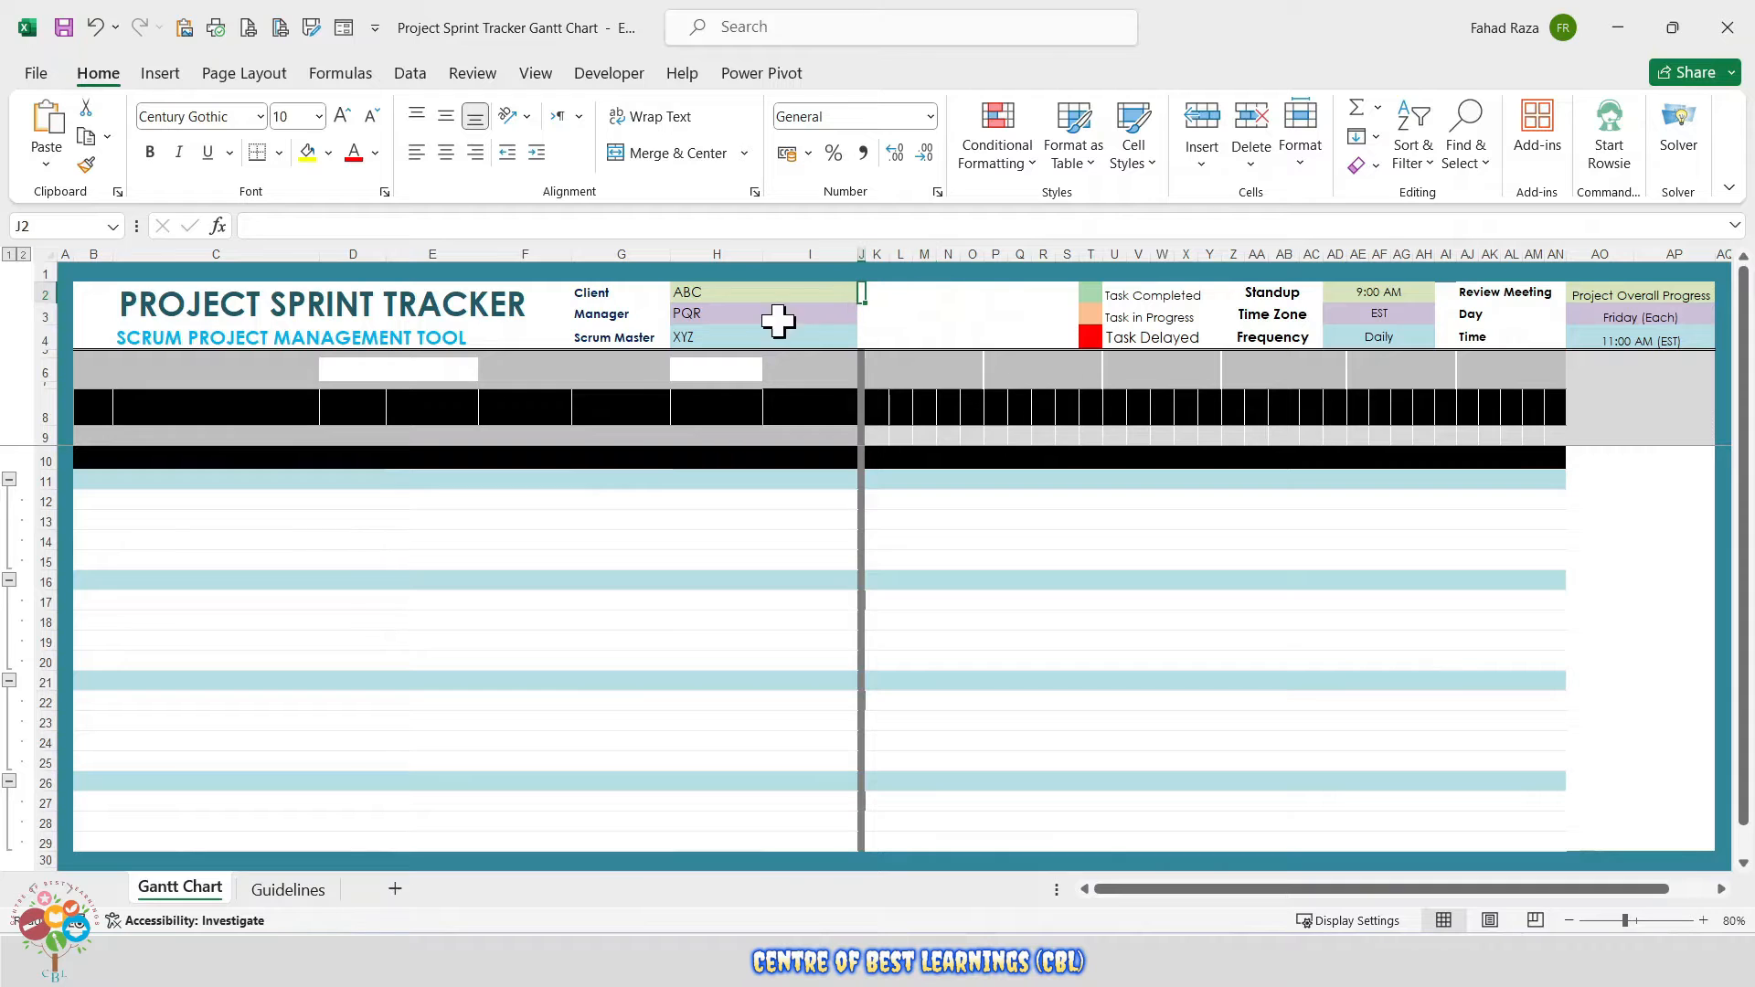
pyautogui.click(603, 79)
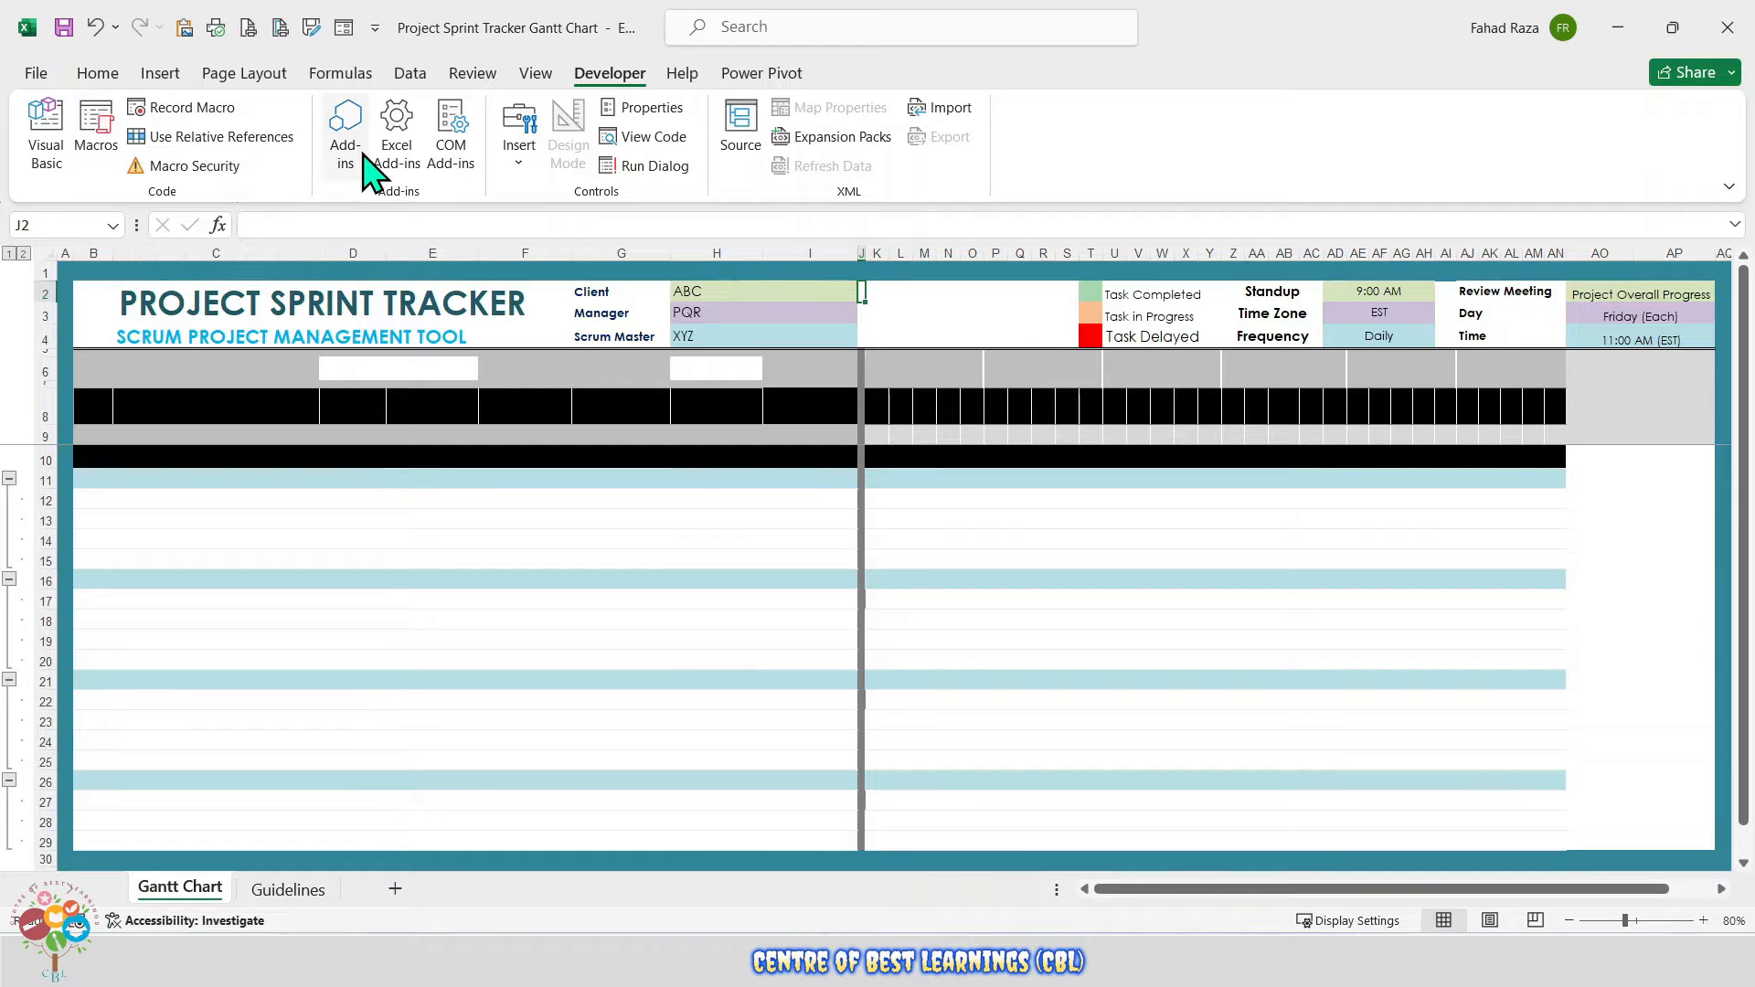
pyautogui.click(160, 73)
pyautogui.click(98, 73)
pyautogui.click(247, 365)
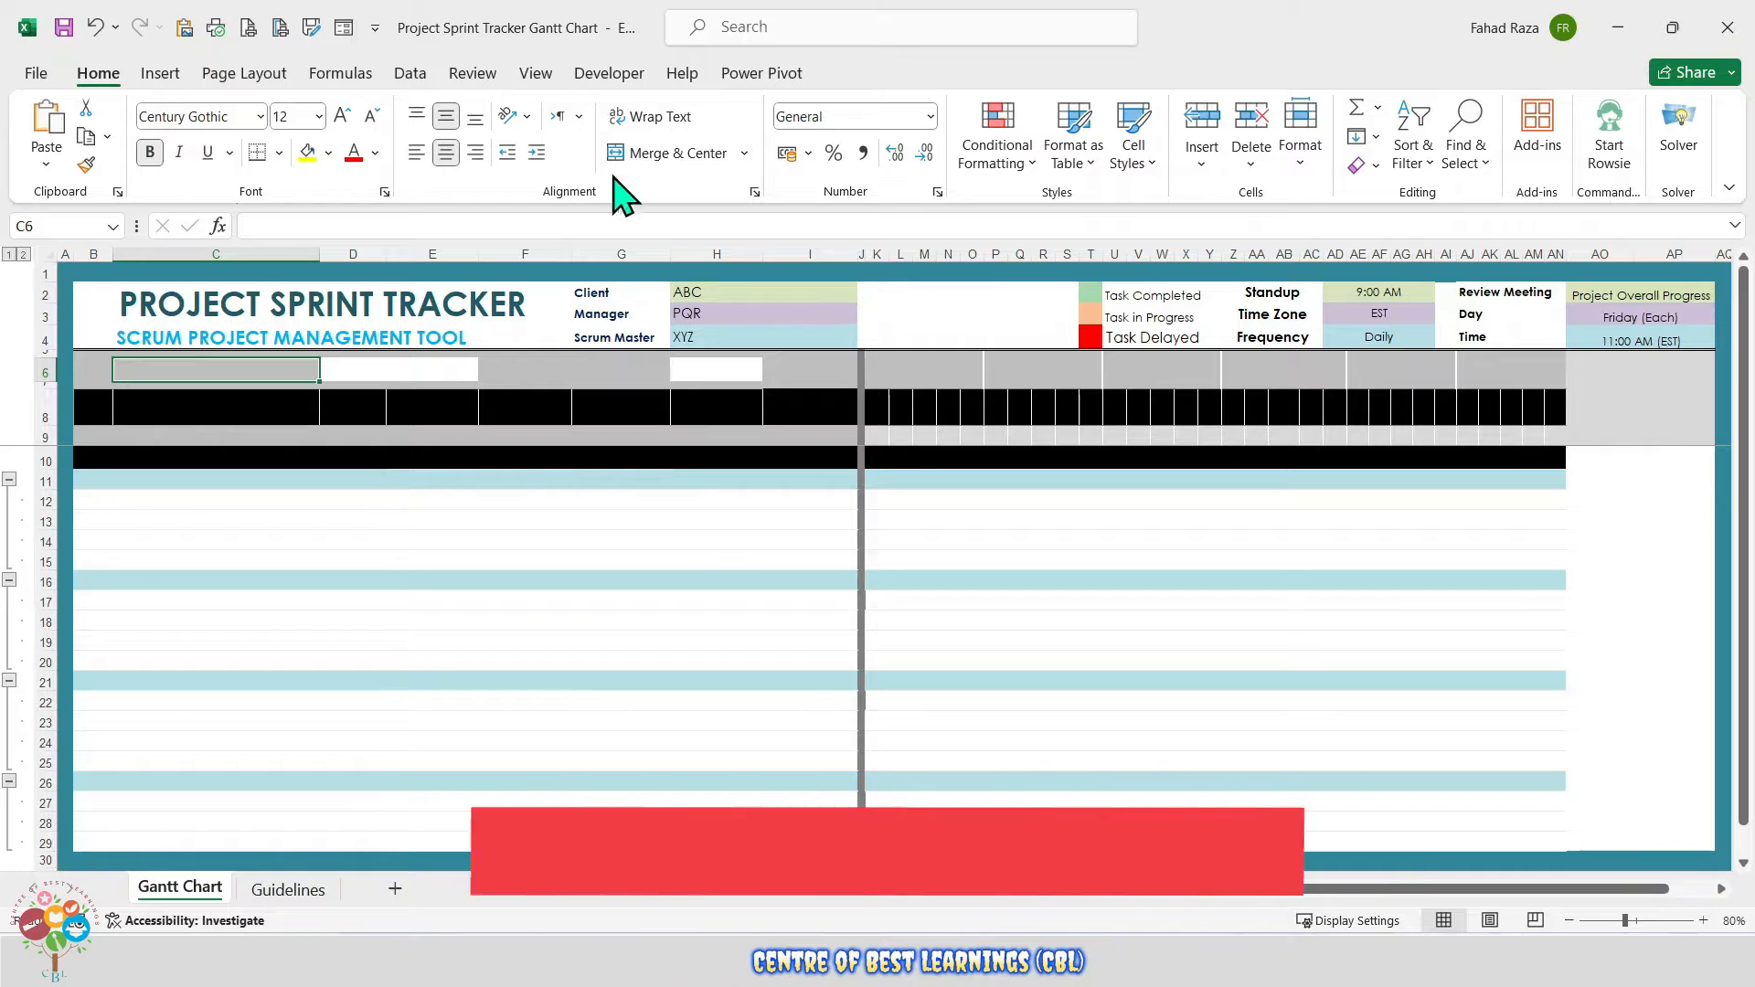
# - Add the Mini Calendar date add-in from the installed Office add-ins to the Gantt Chart sheet
pyautogui.click(604, 73)
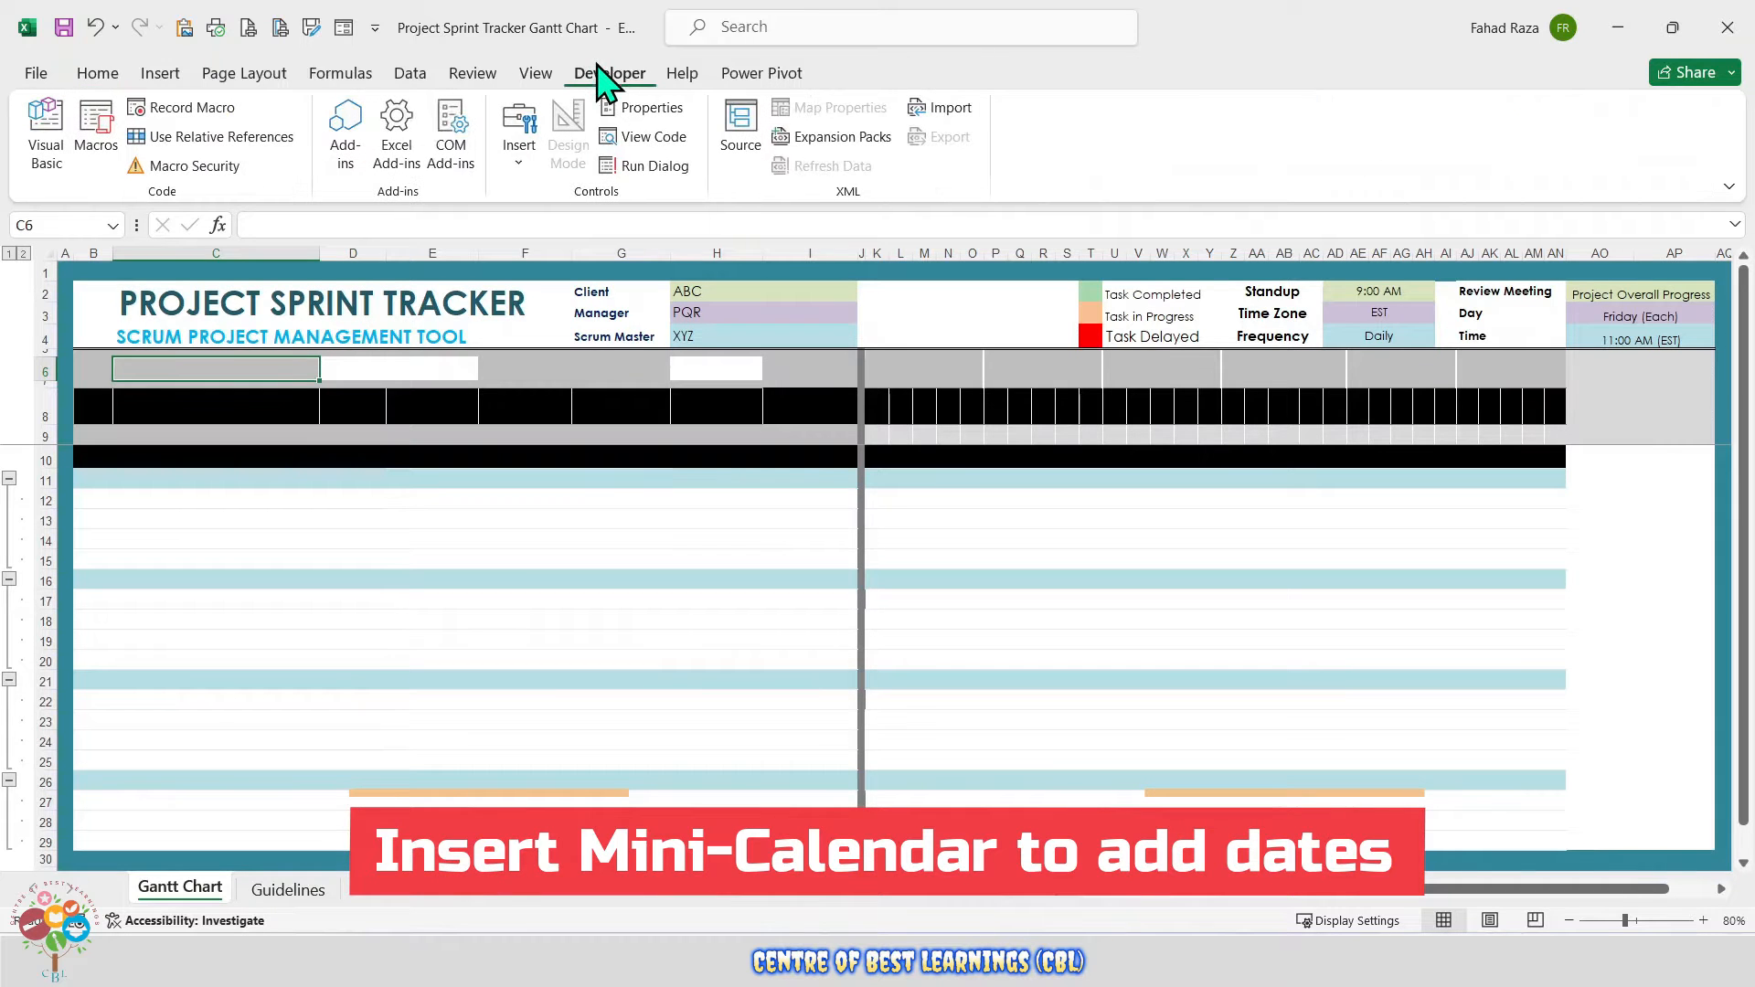
pyautogui.click(345, 151)
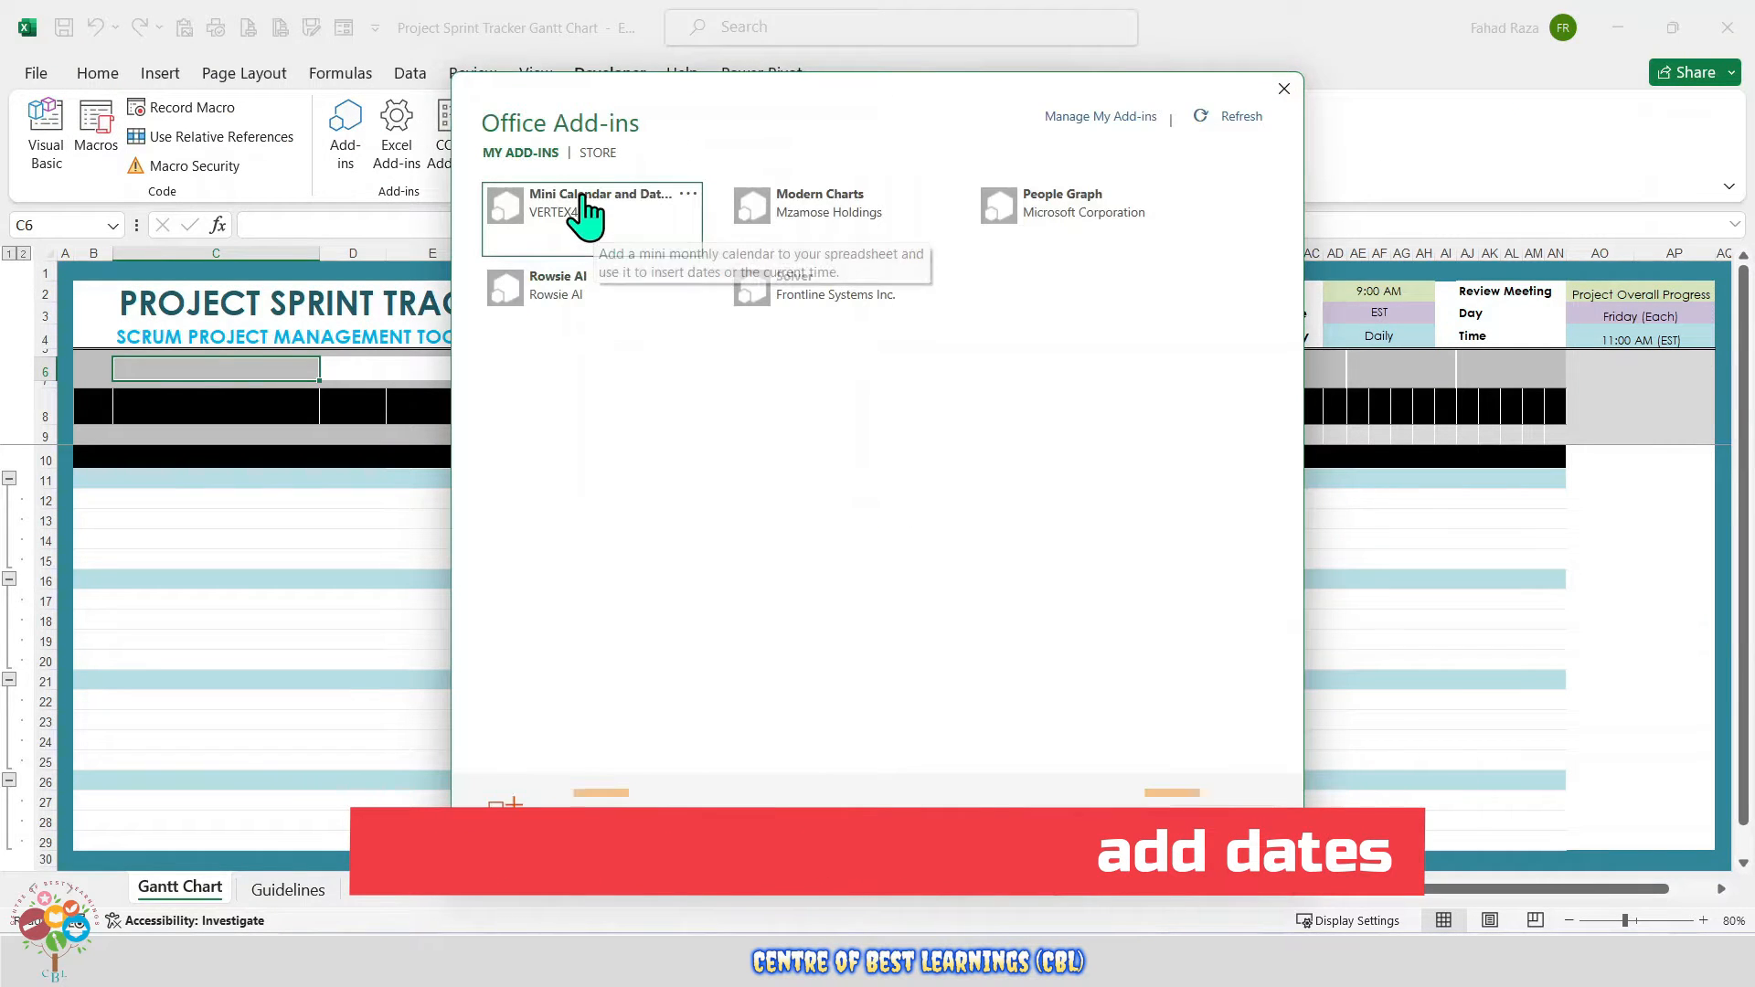
pyautogui.click(585, 215)
pyautogui.click(1155, 822)
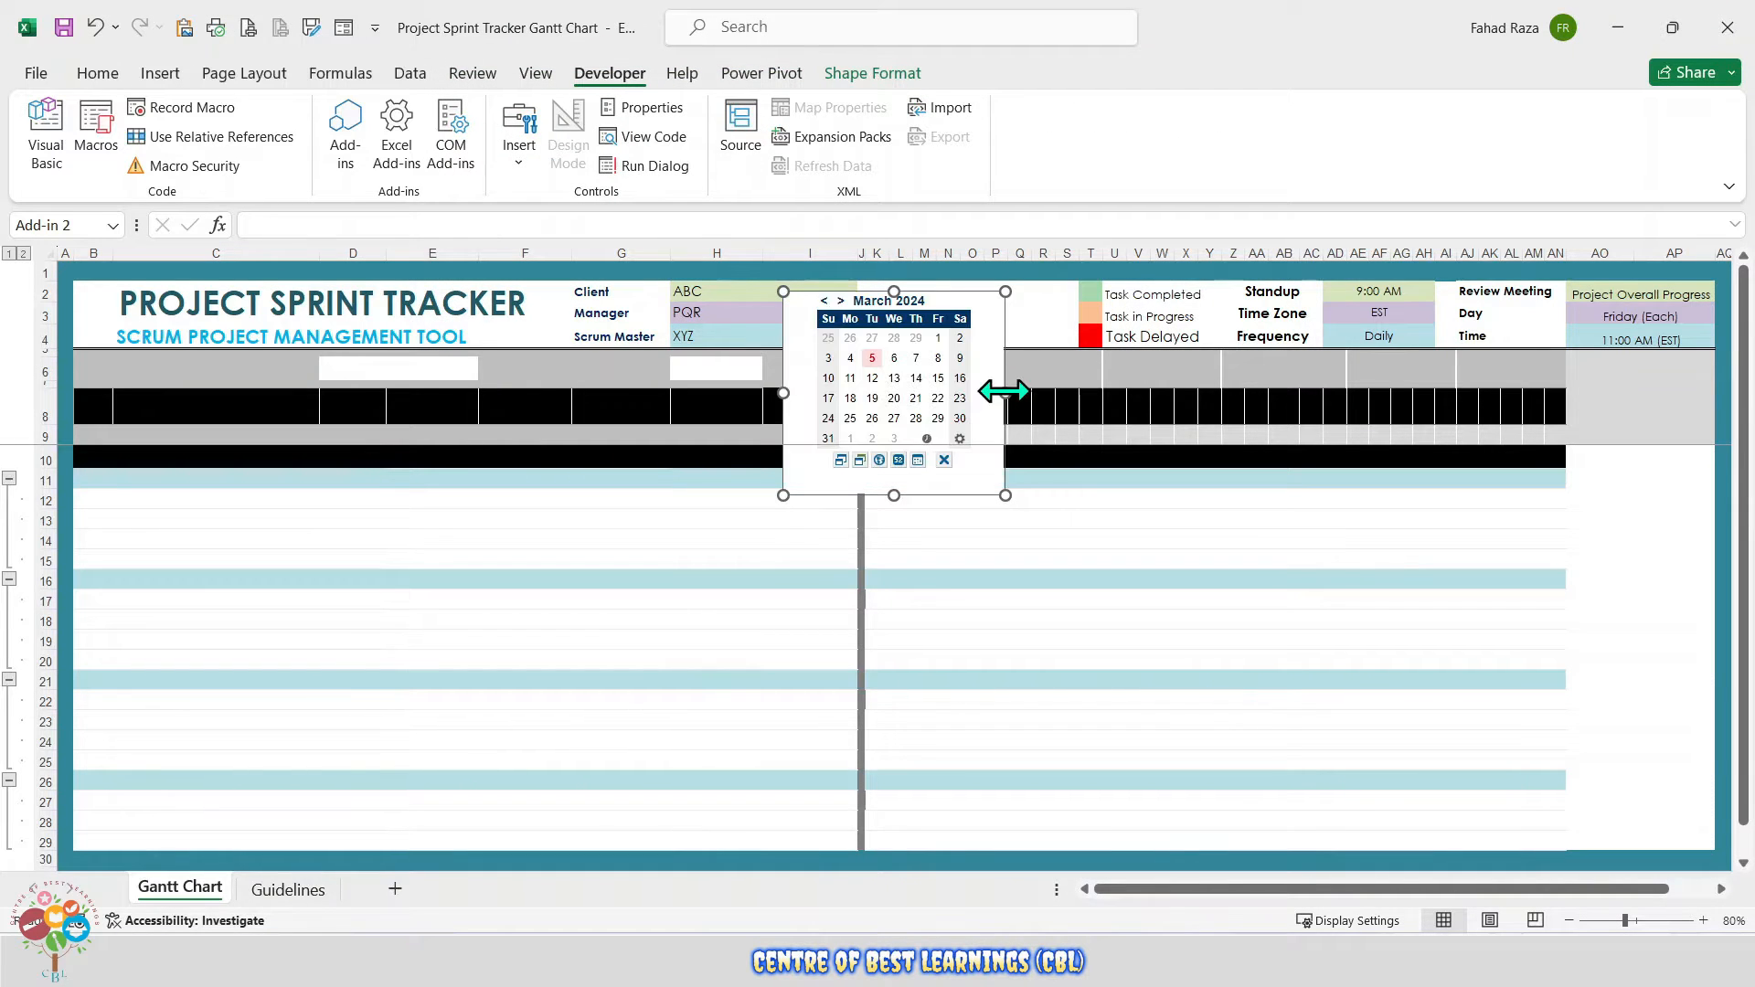
# - Fit the mini calendar into the blank header area above columns K to S and switch it to January 2024
pyautogui.moveTo(1005, 392); pyautogui.dragTo(1076, 393)
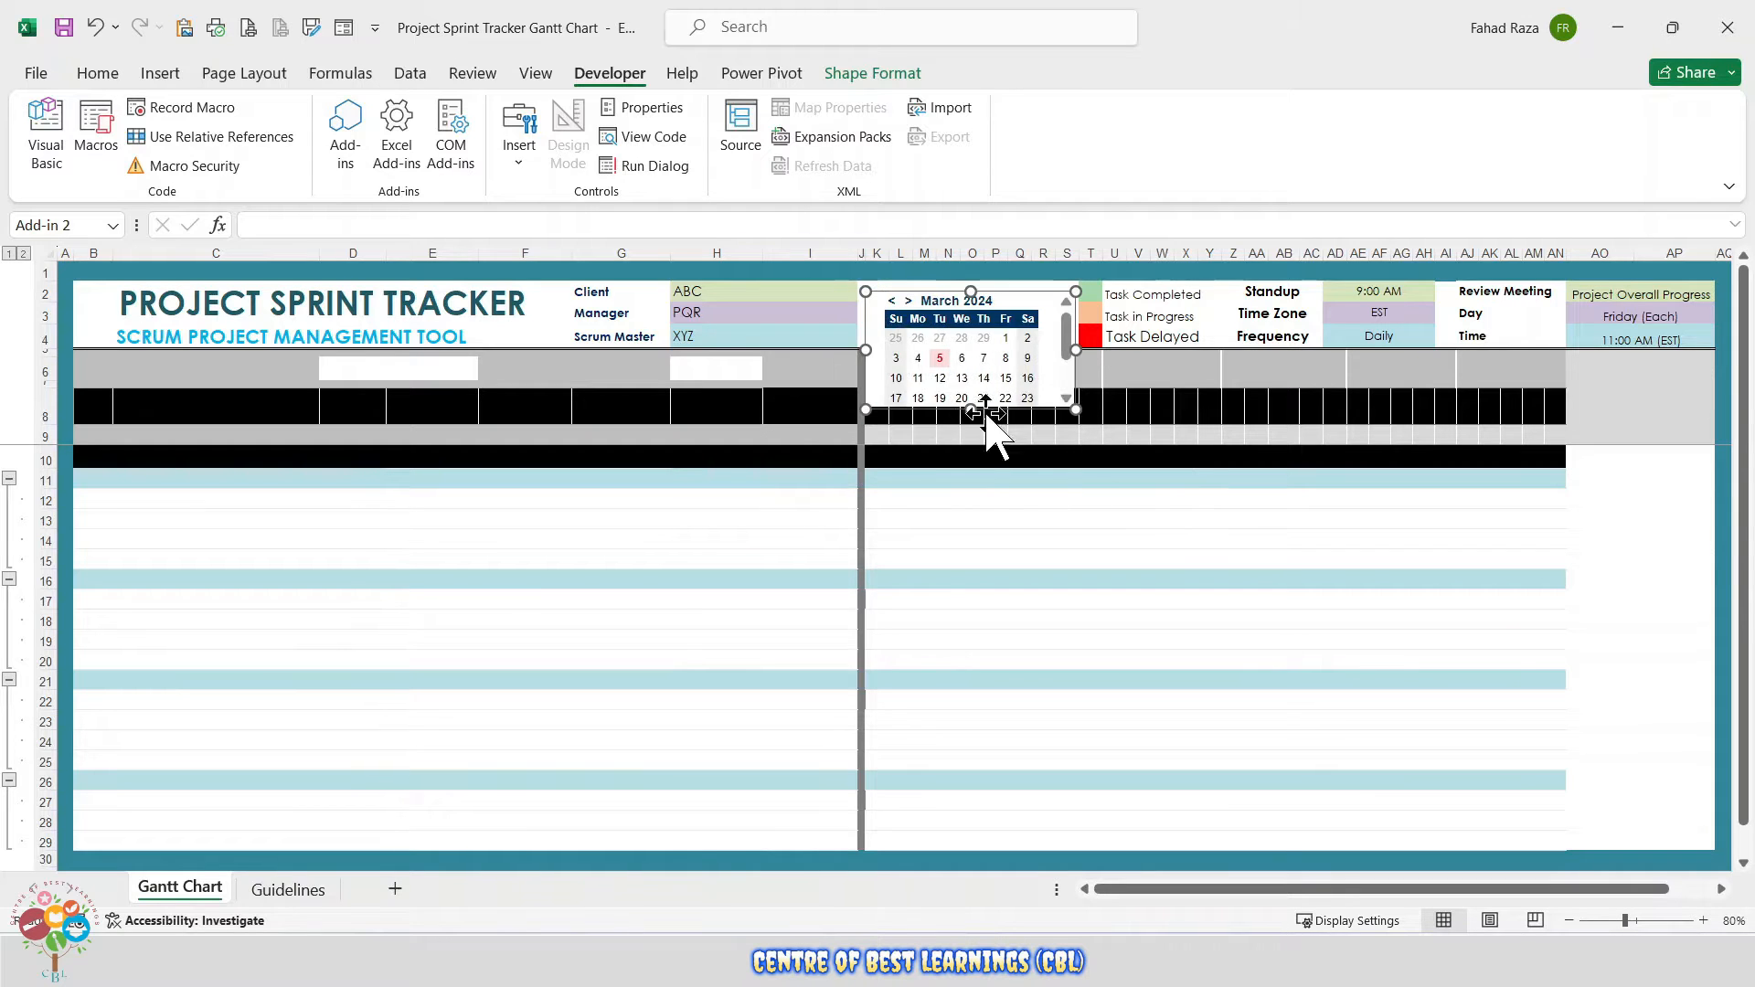
pyautogui.moveTo(964, 355); pyautogui.dragTo(965, 352)
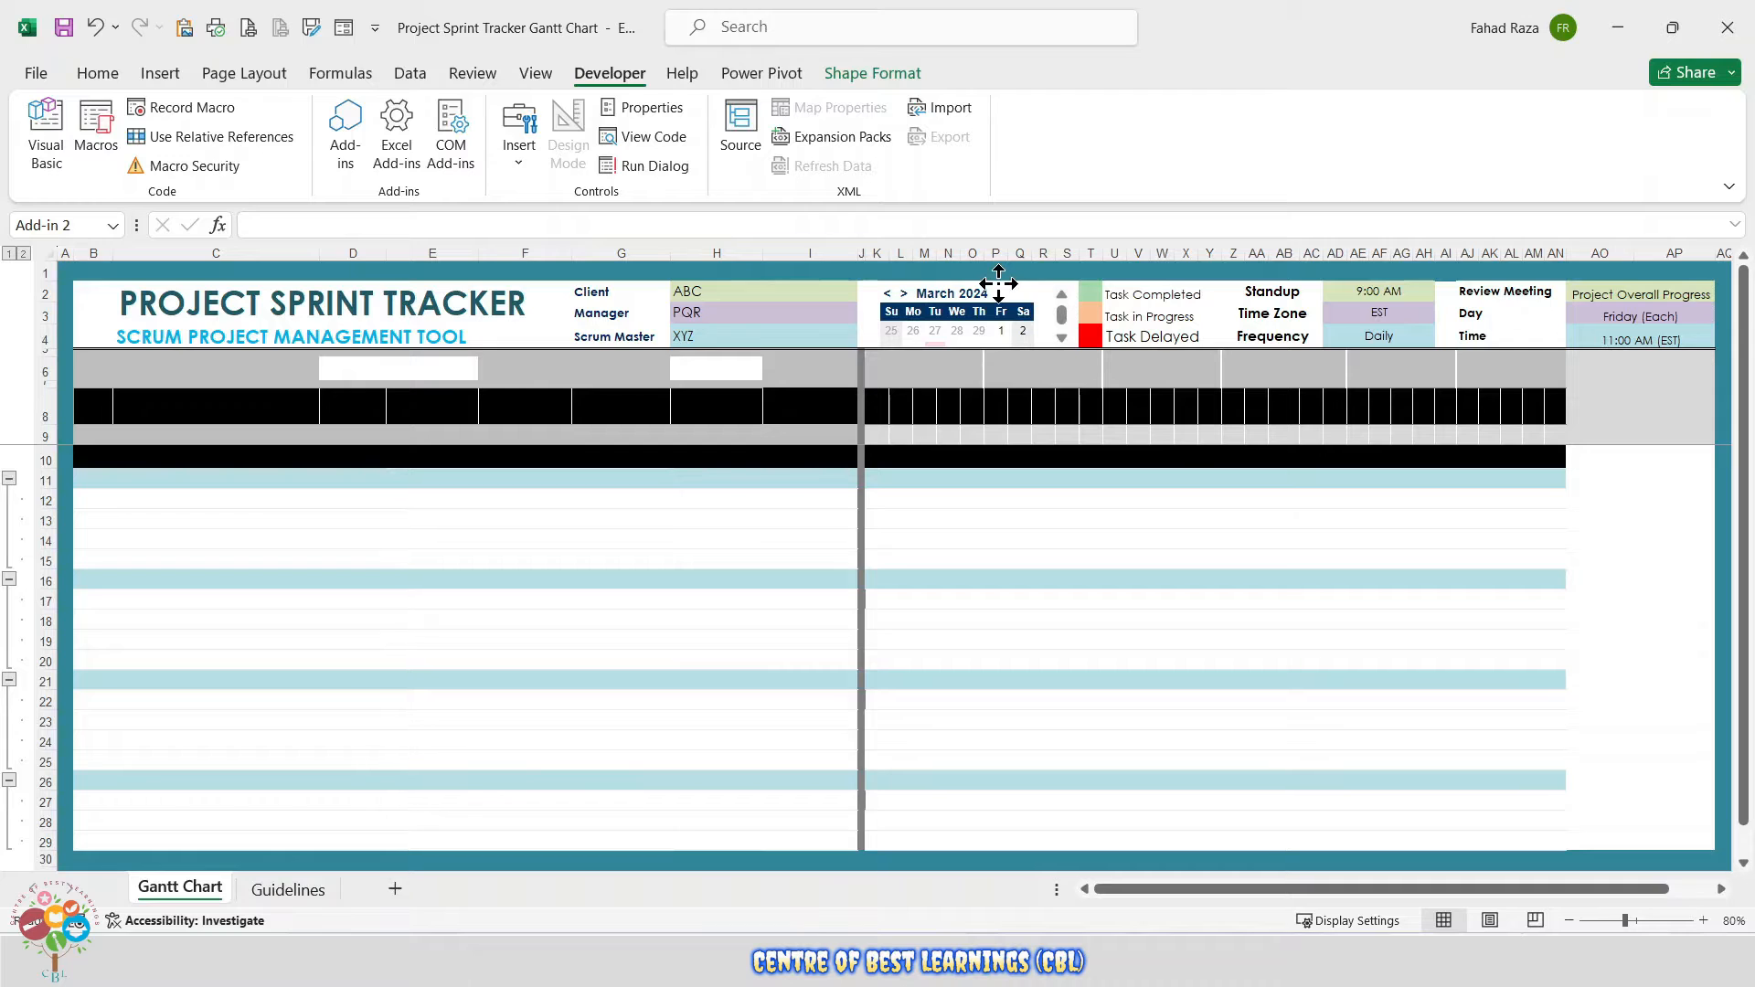
pyautogui.click(993, 437)
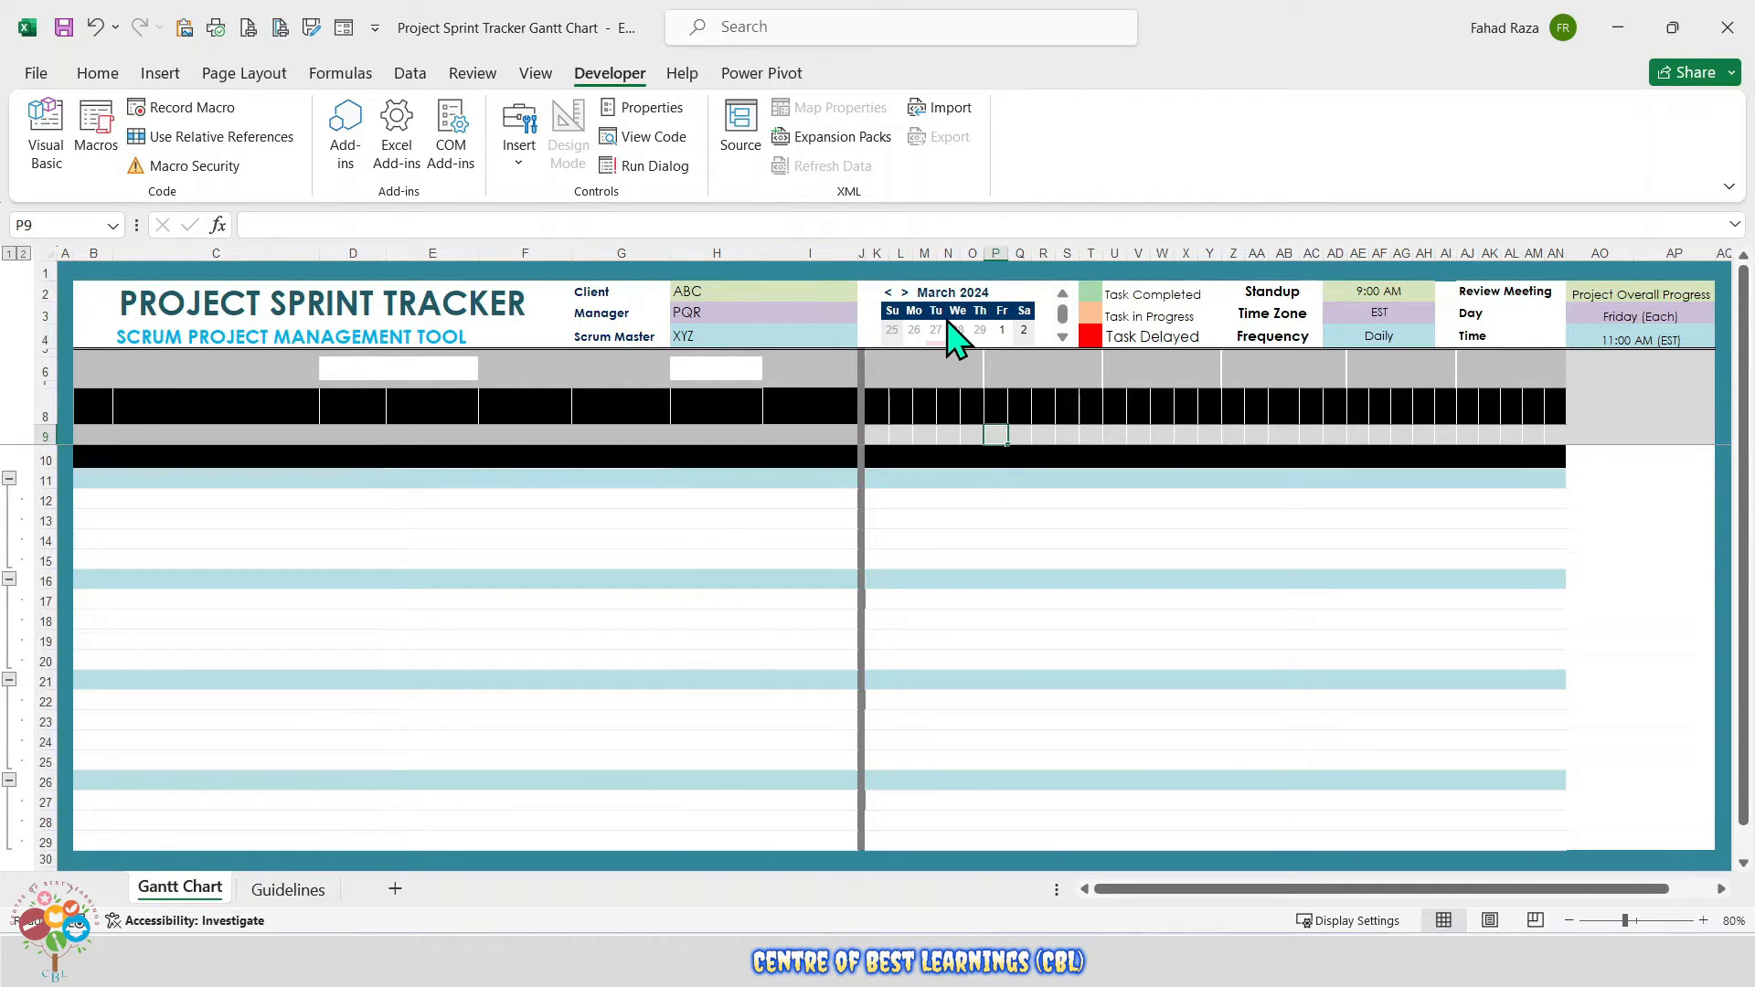
pyautogui.click(905, 321)
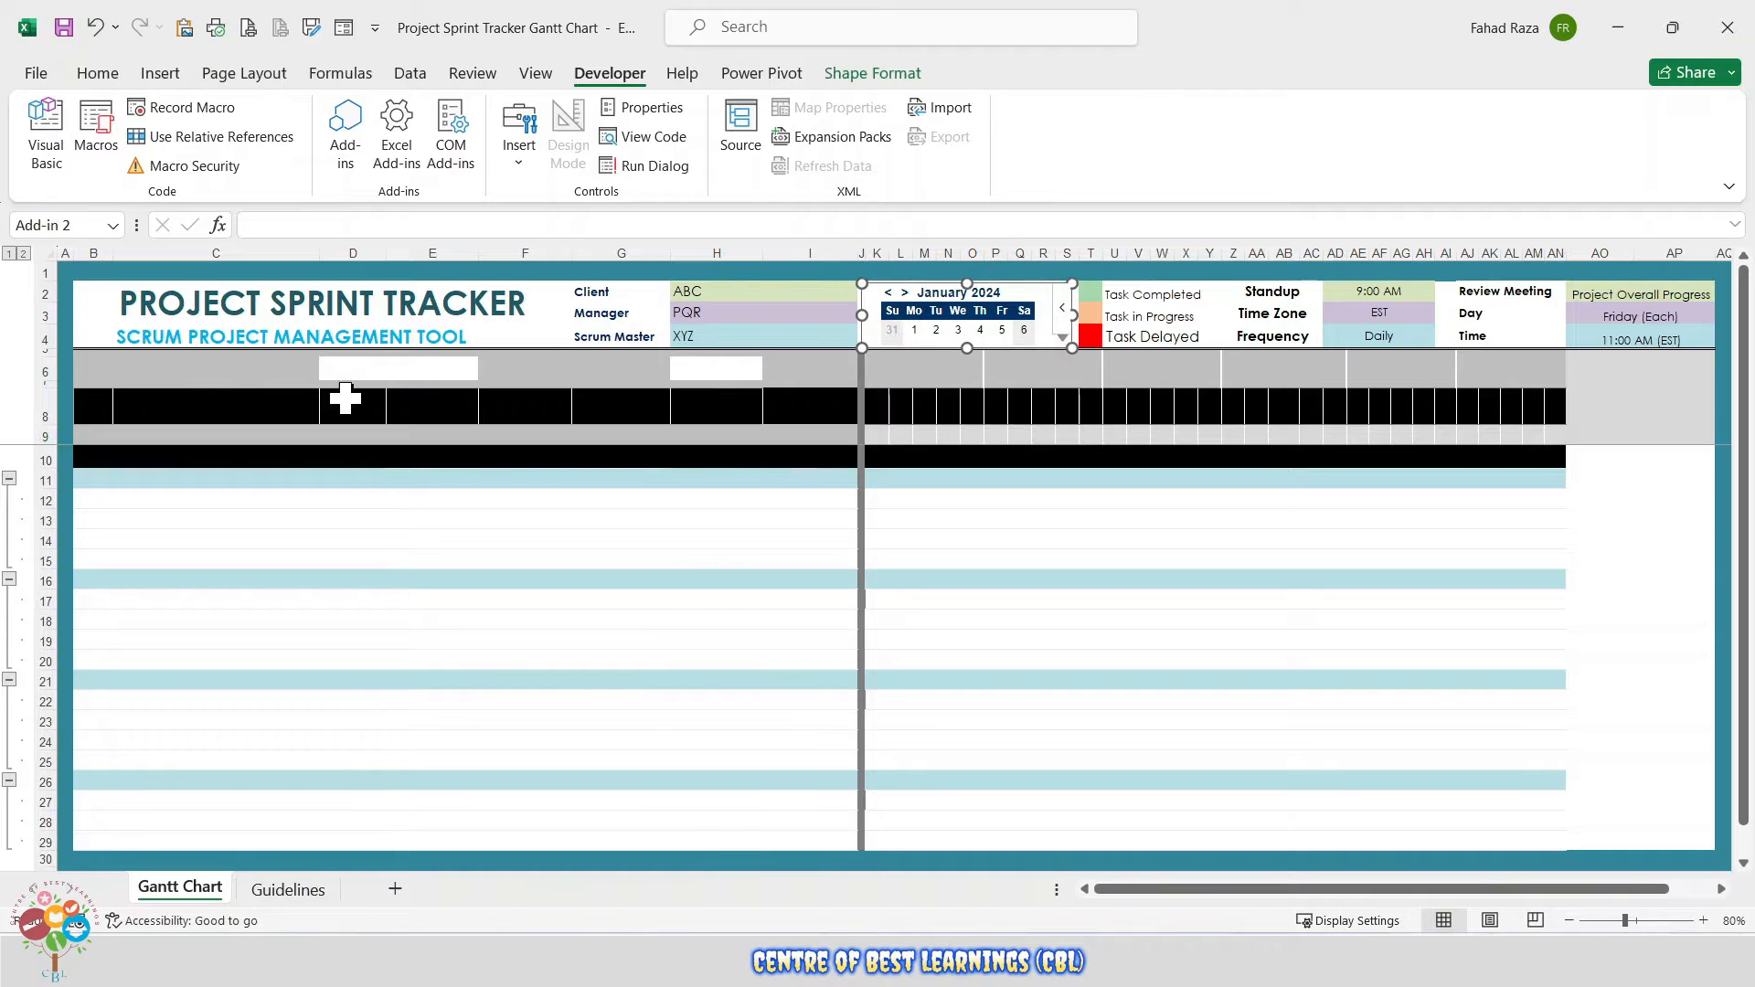
# - Label C6 Project Start Date and insert 01-Jan-24 into D6 from the mini calendar
pyautogui.click(179, 367)
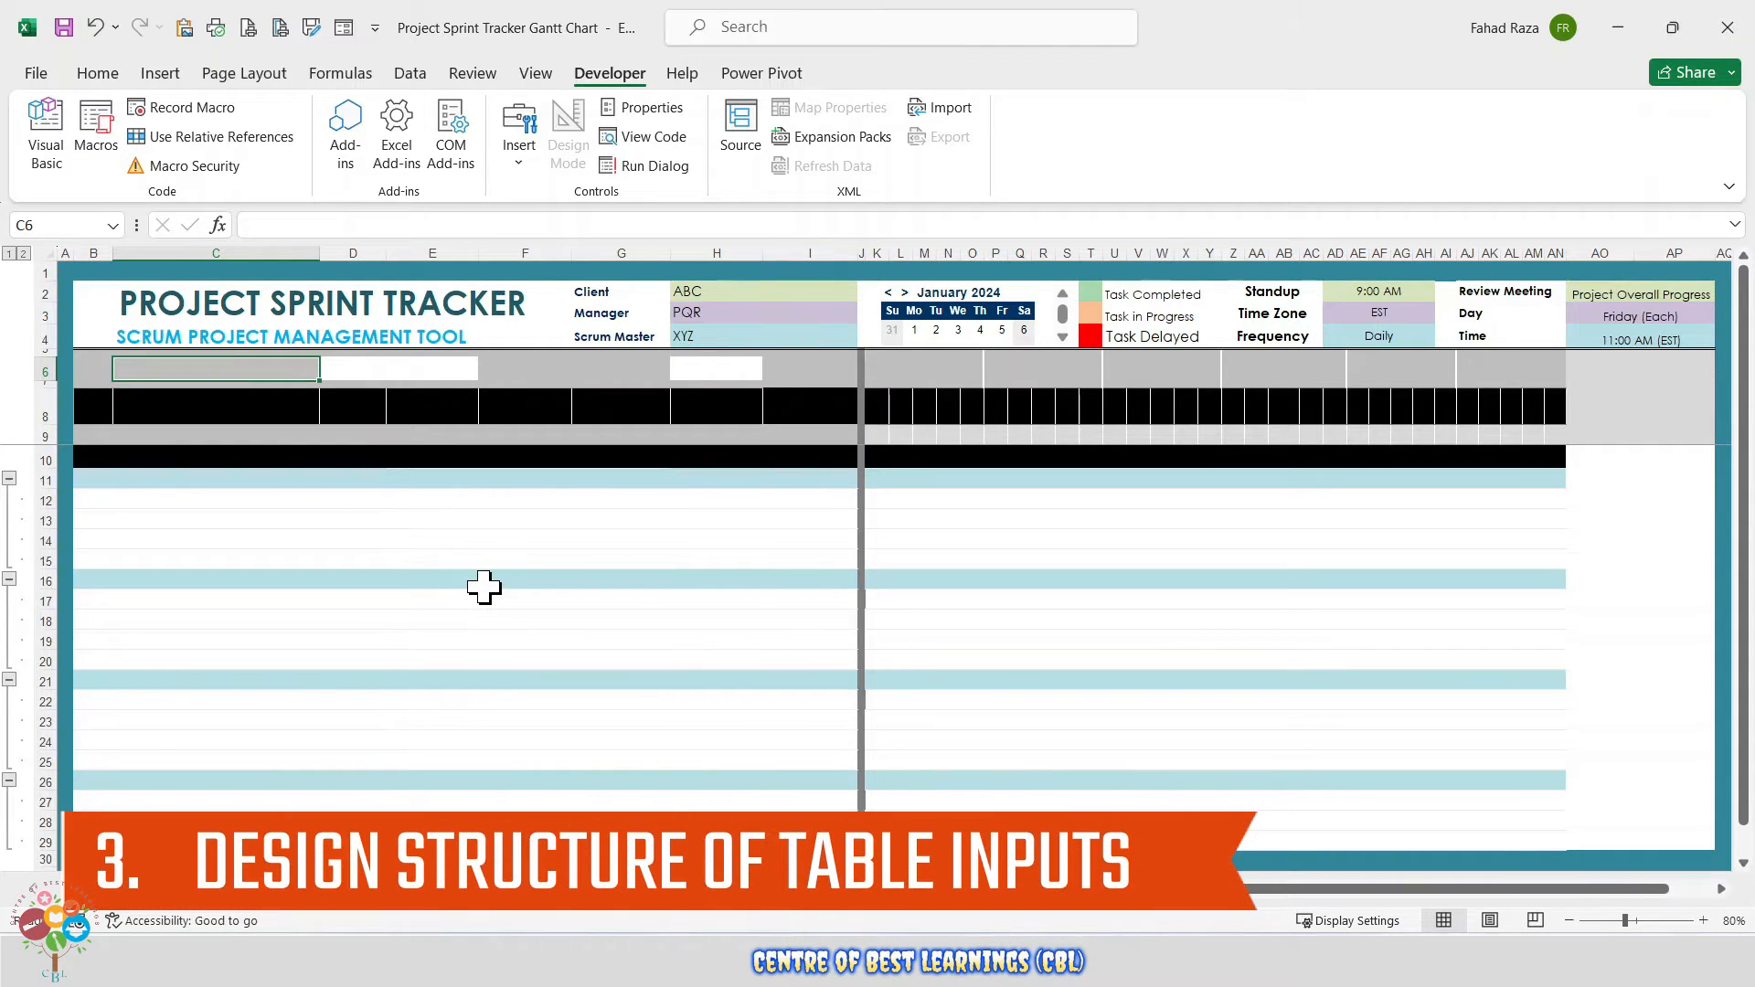
pyautogui.write('Project Start Date')
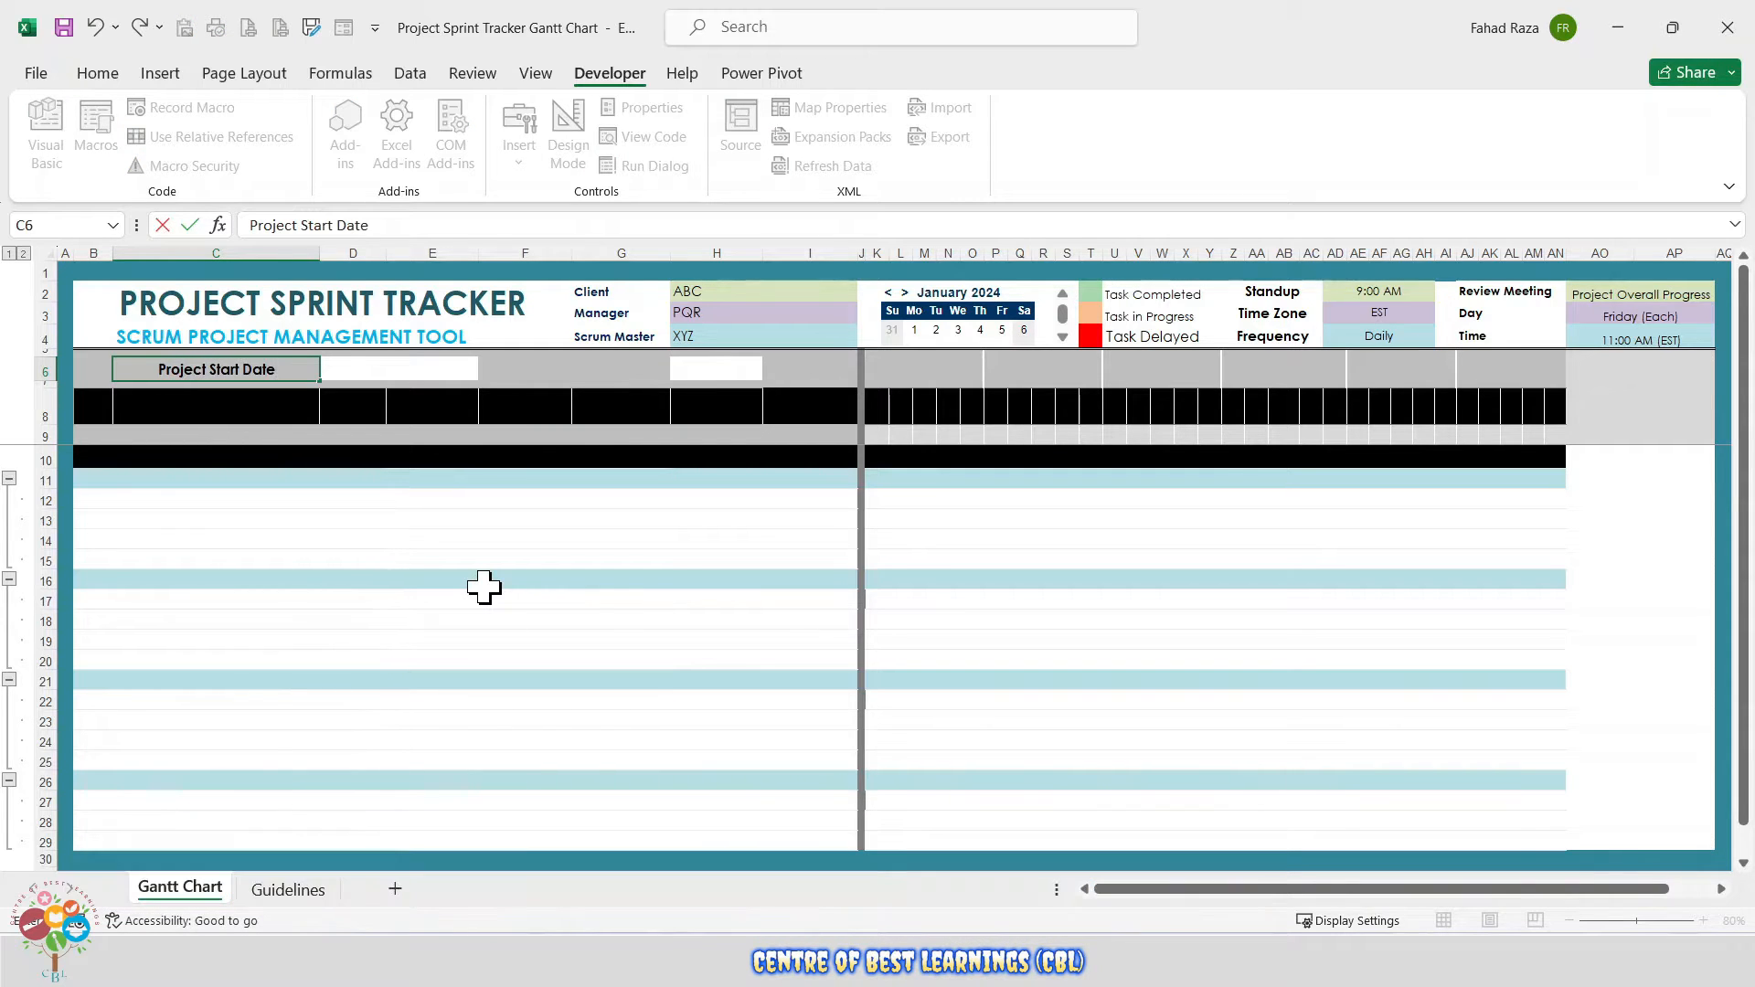
pyautogui.press('Tab')
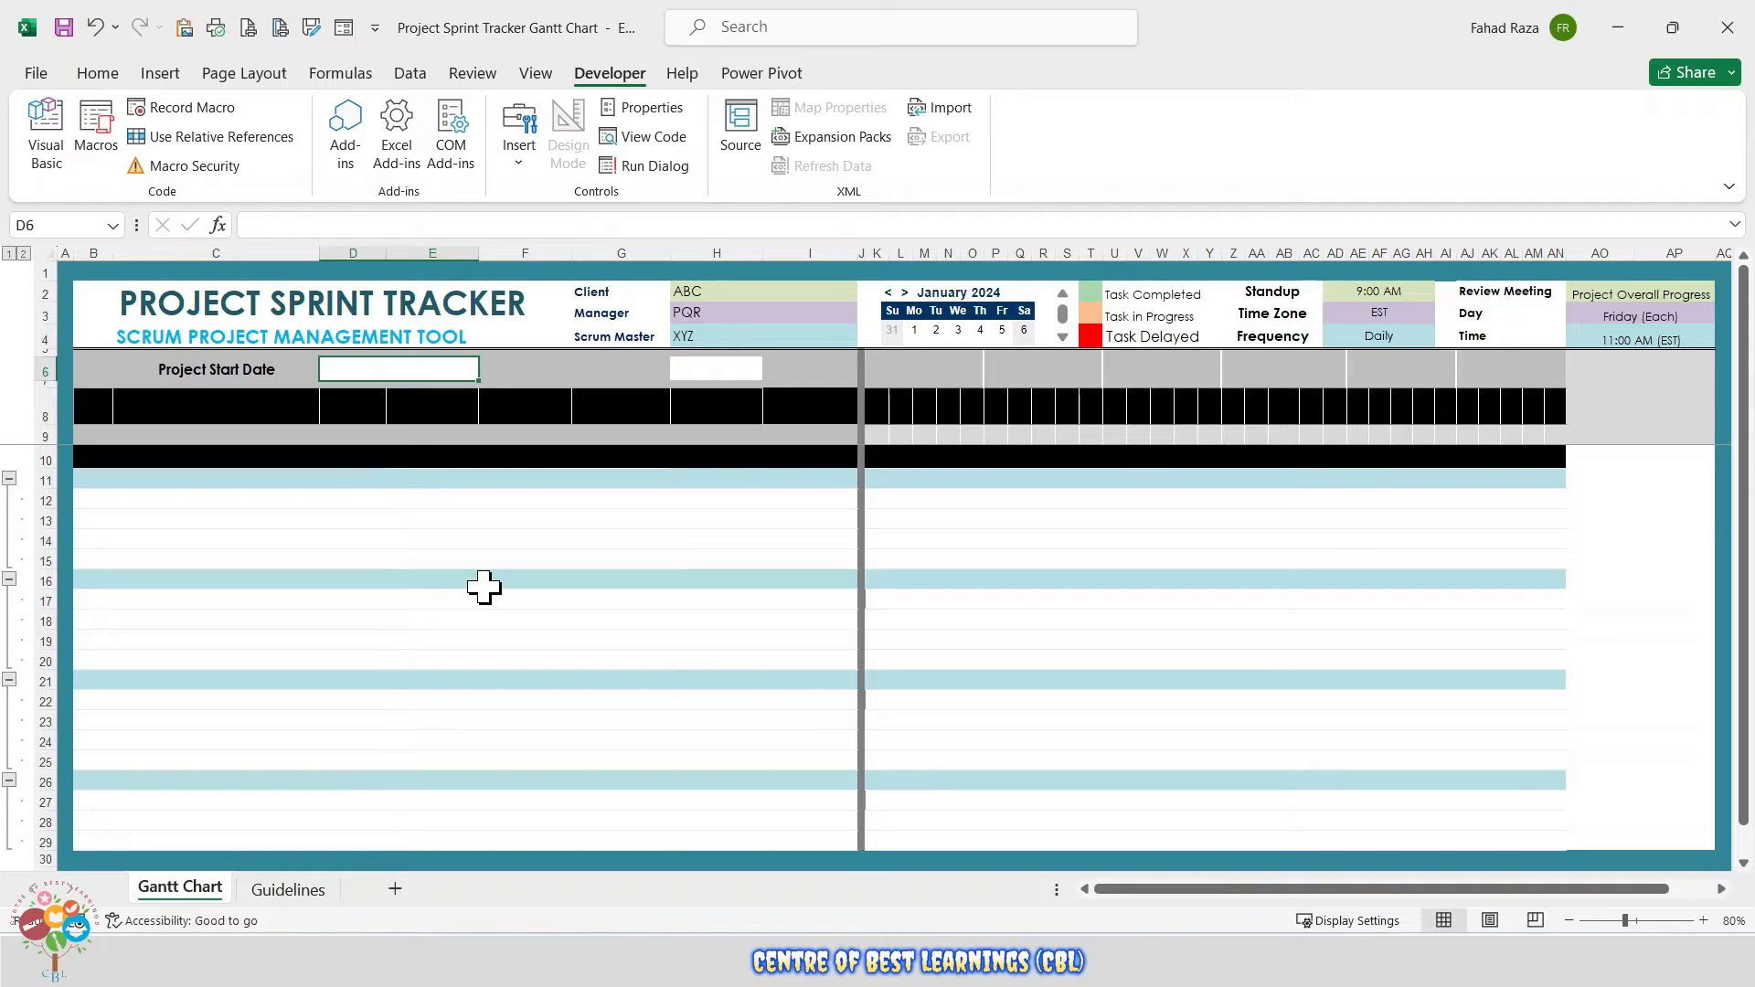
pyautogui.click(915, 332)
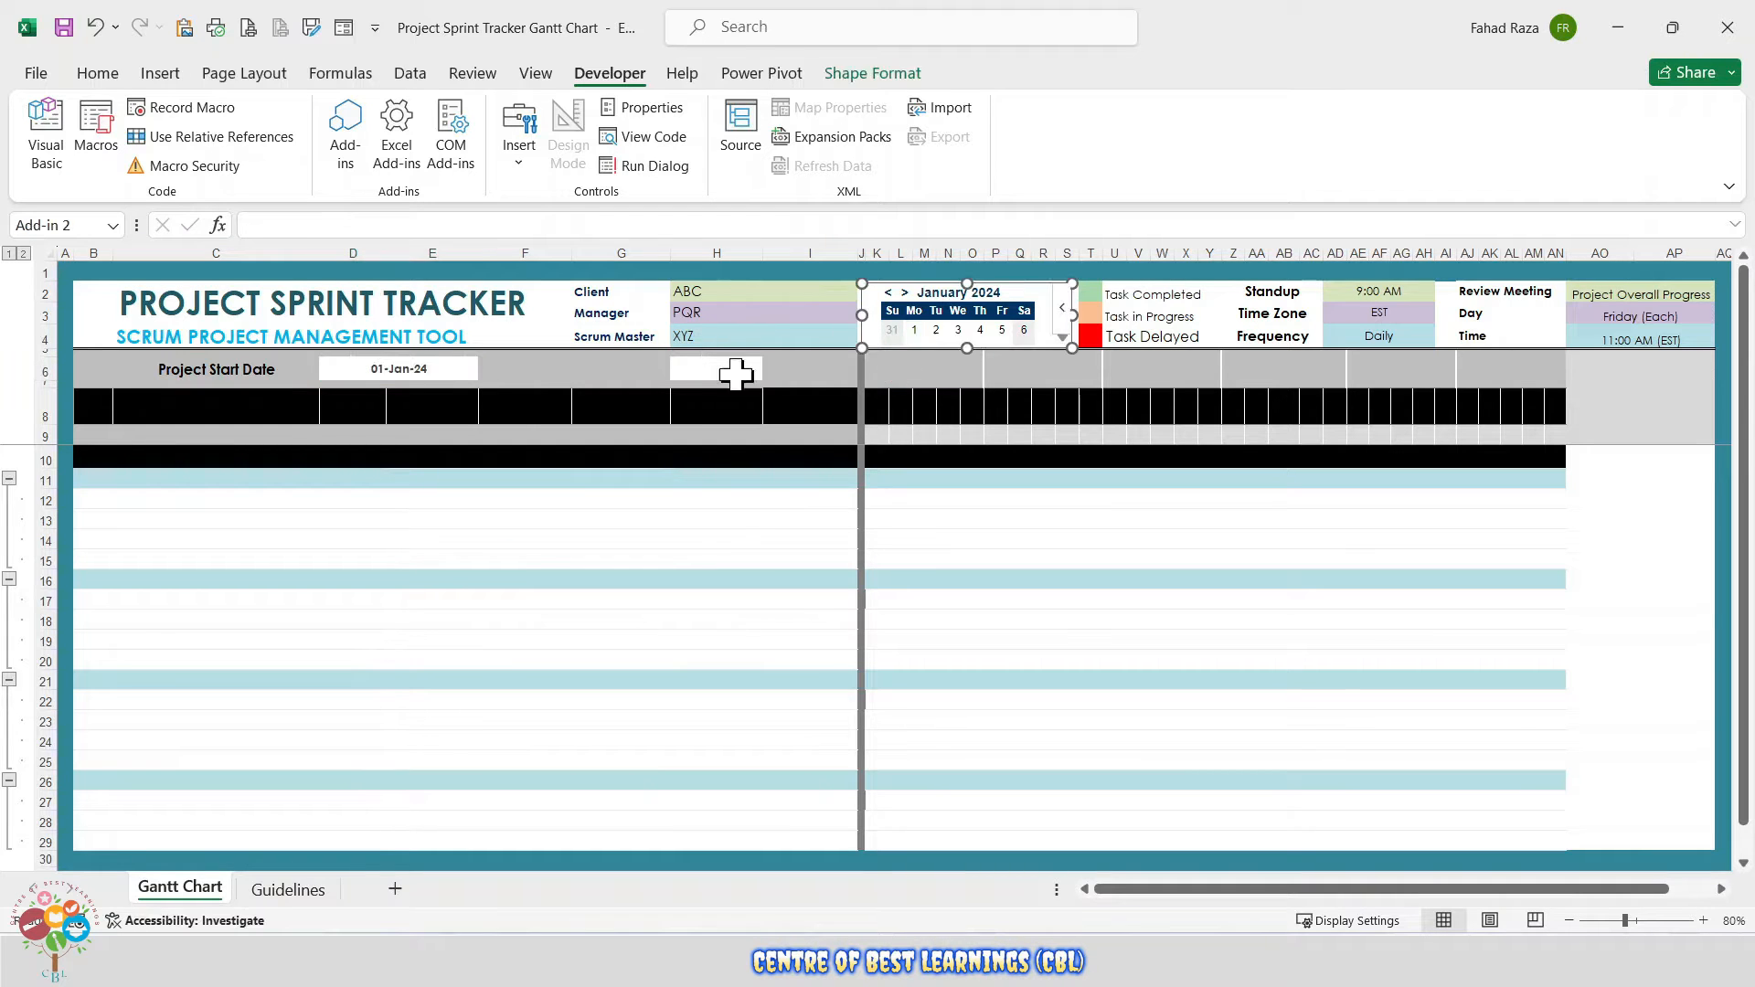
# - Label F6 Week # and enter 1 as the week number in H6
pyautogui.click(633, 368)
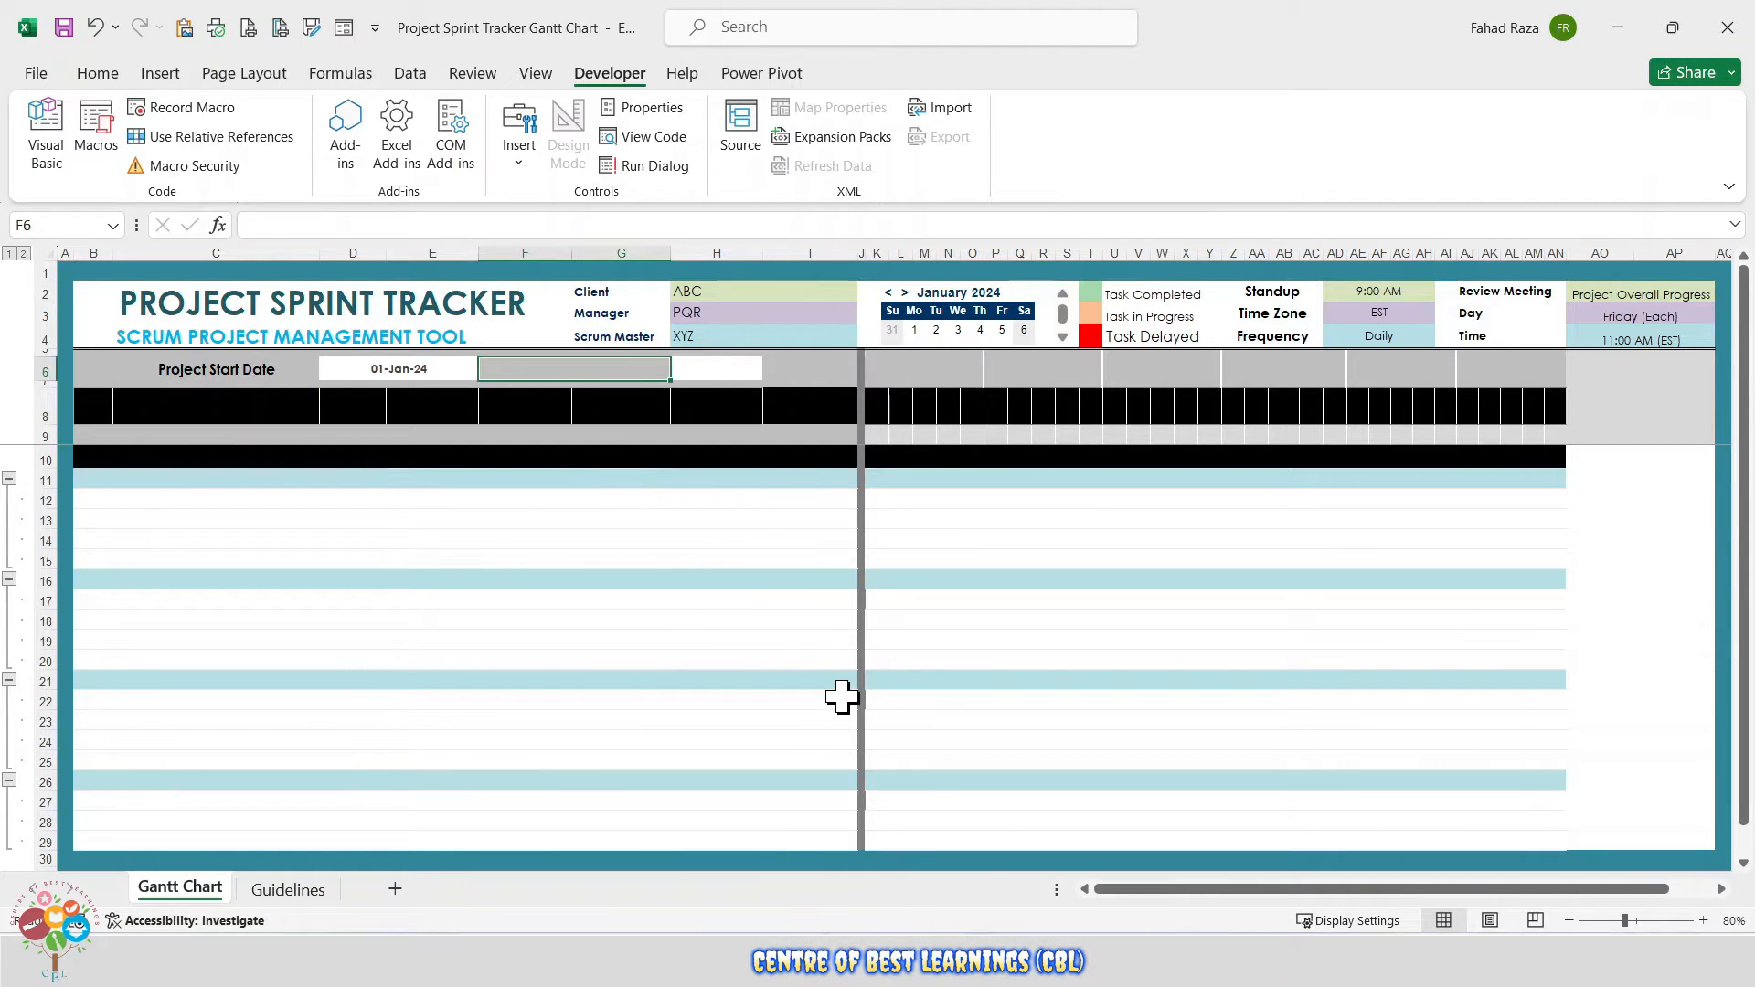
pyautogui.write('Week #')
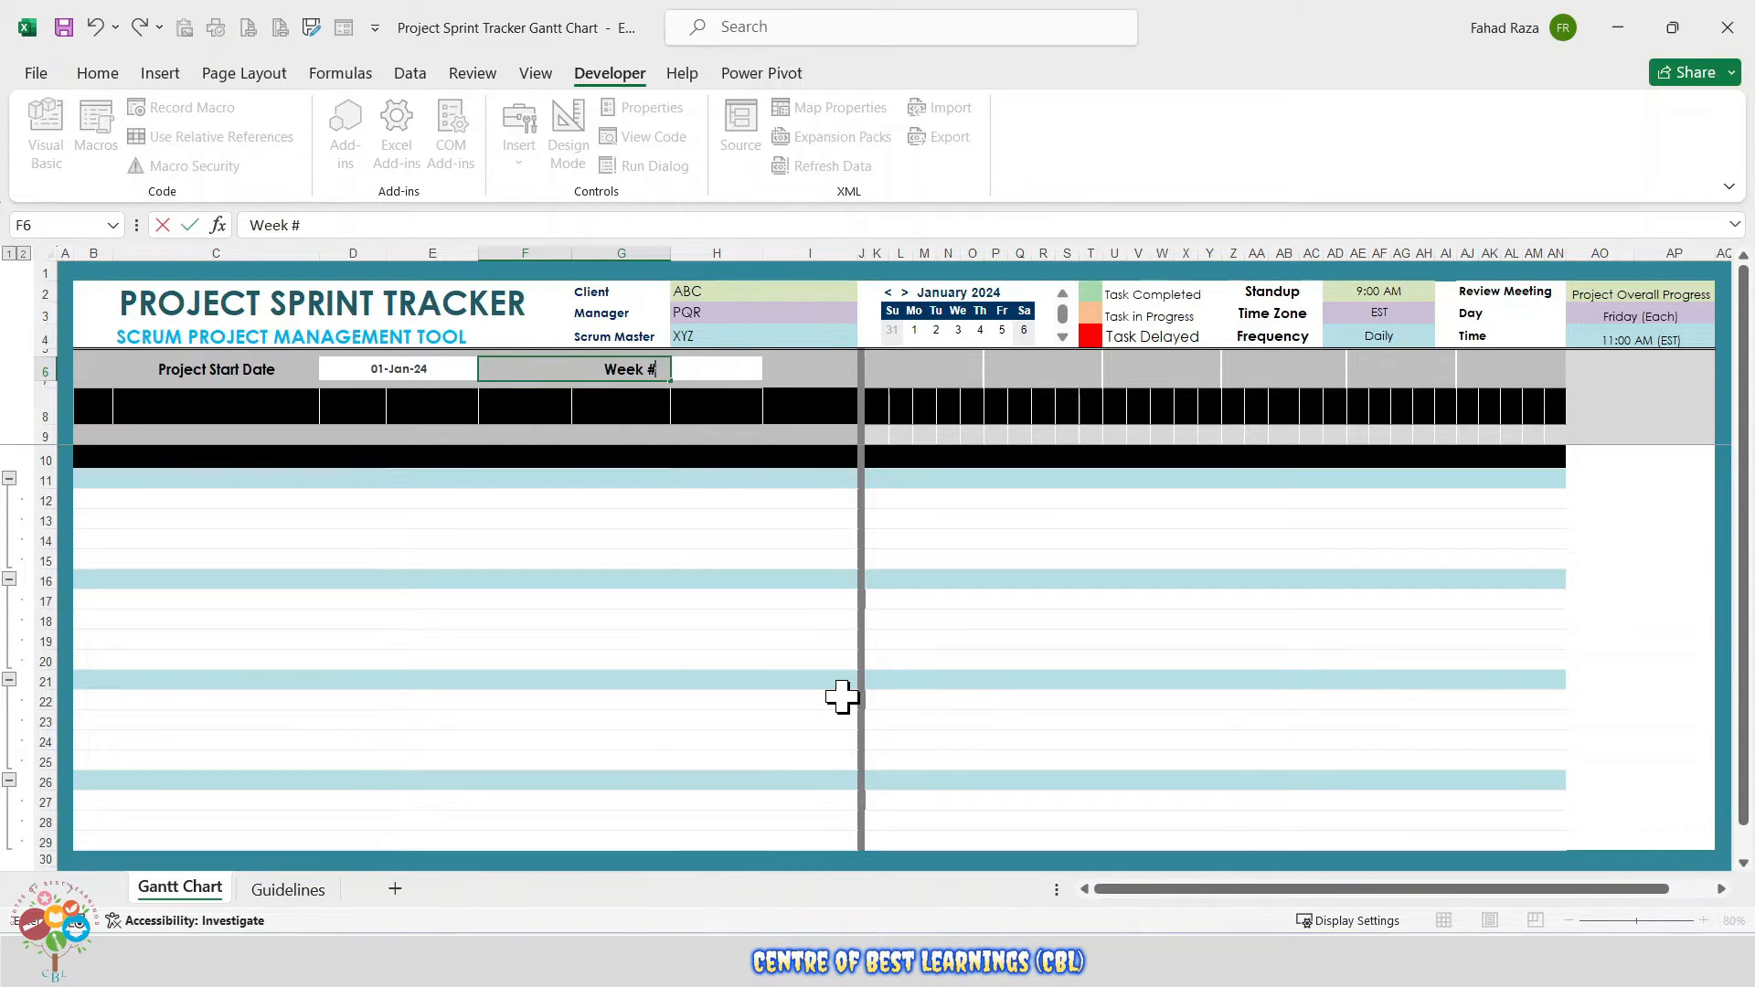
pyautogui.press('Tab')
pyautogui.write('1')
pyautogui.press('Left')
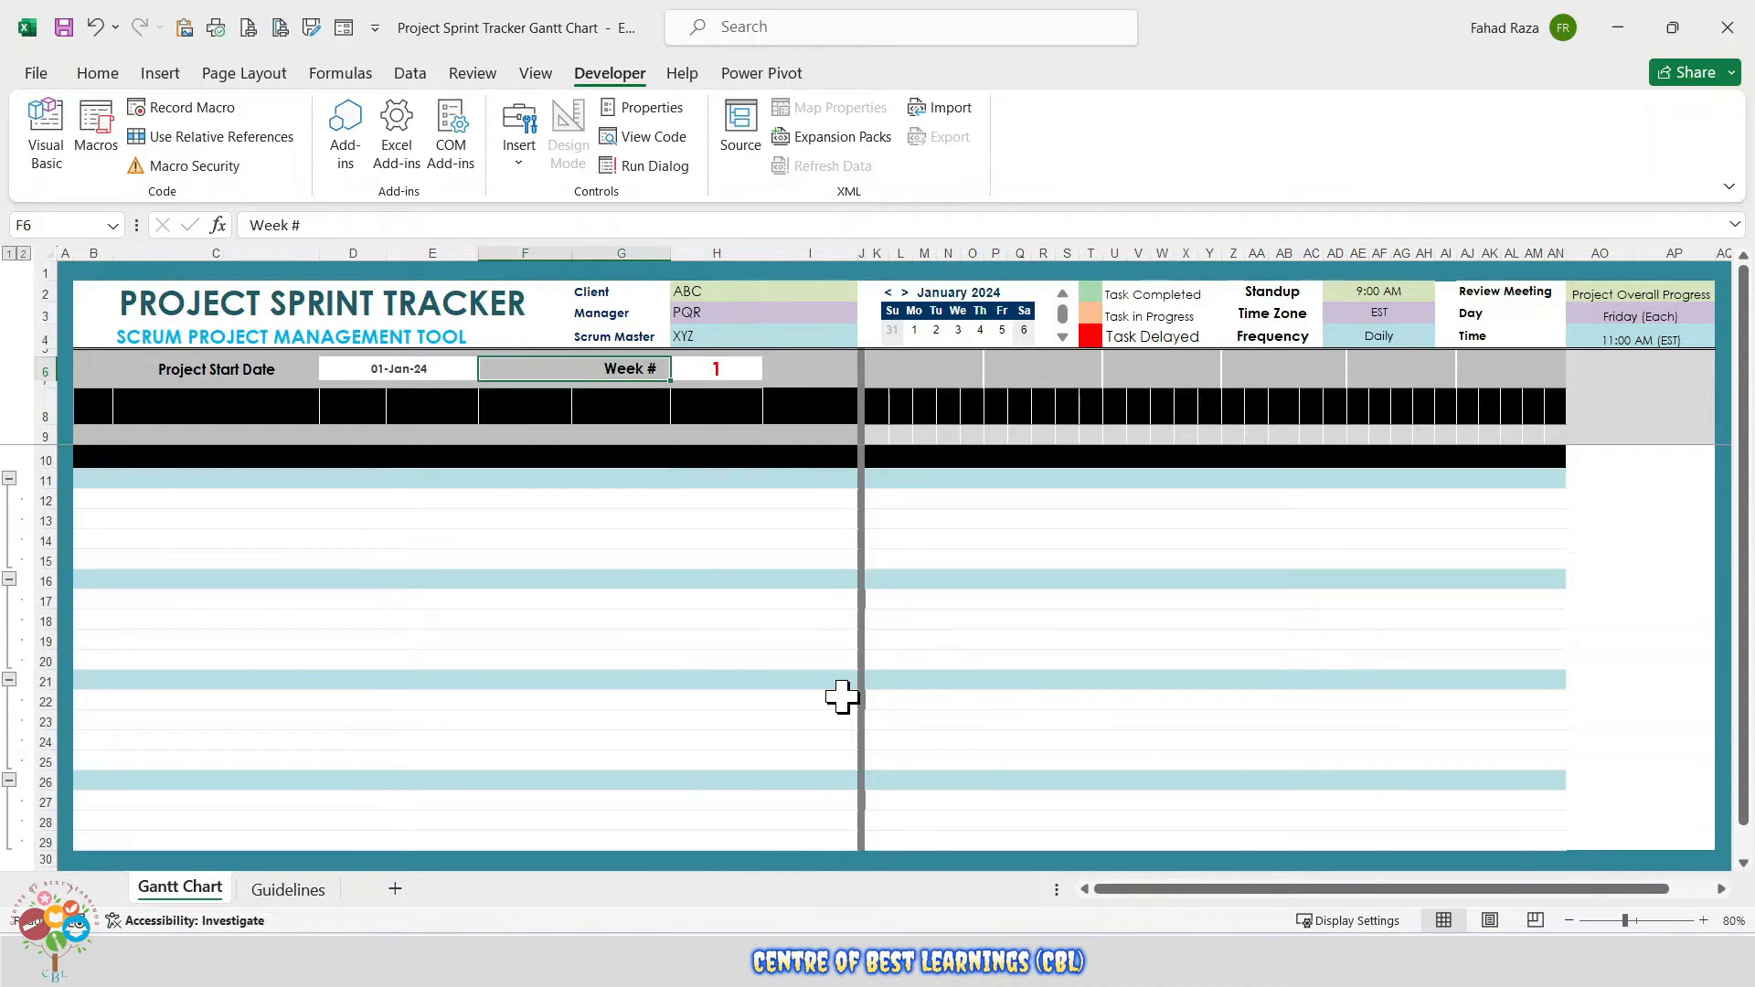
# - Enter the column headings Code in B8 and Sprint / Tasks in C8
pyautogui.press('Left')
pyautogui.press('Left')
pyautogui.press('Down')
pyautogui.write('Code')
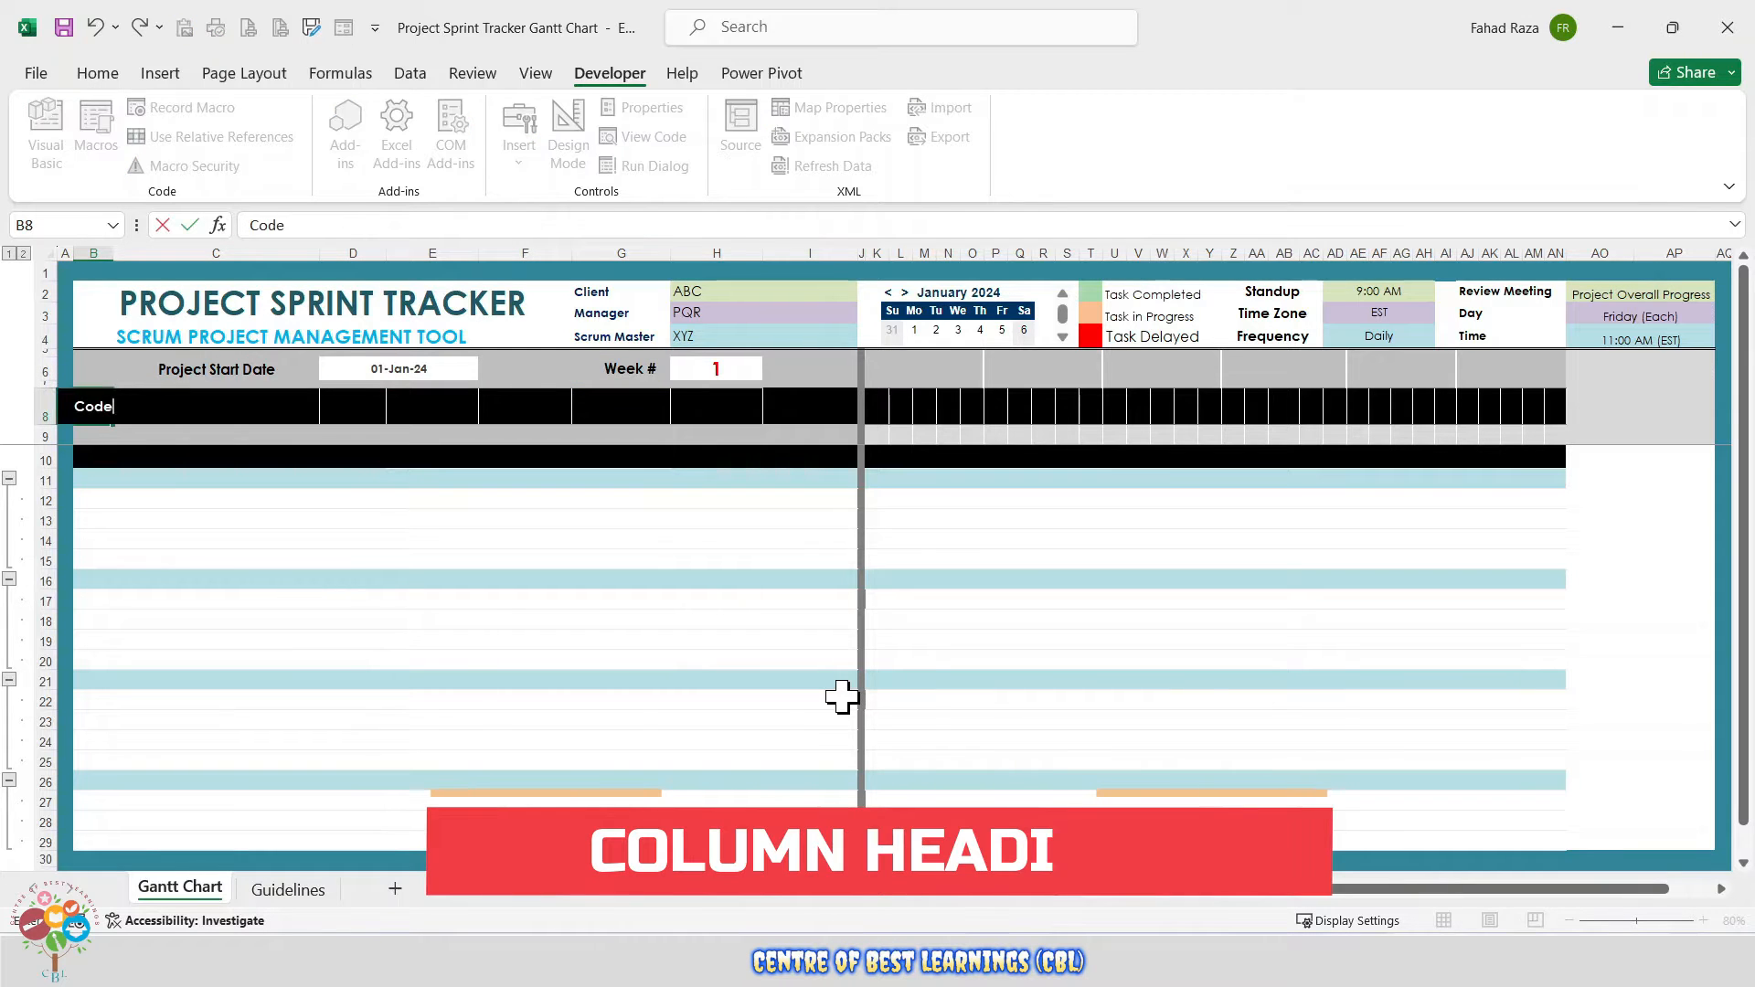
pyautogui.press('Tab')
pyautogui.write('Sp')
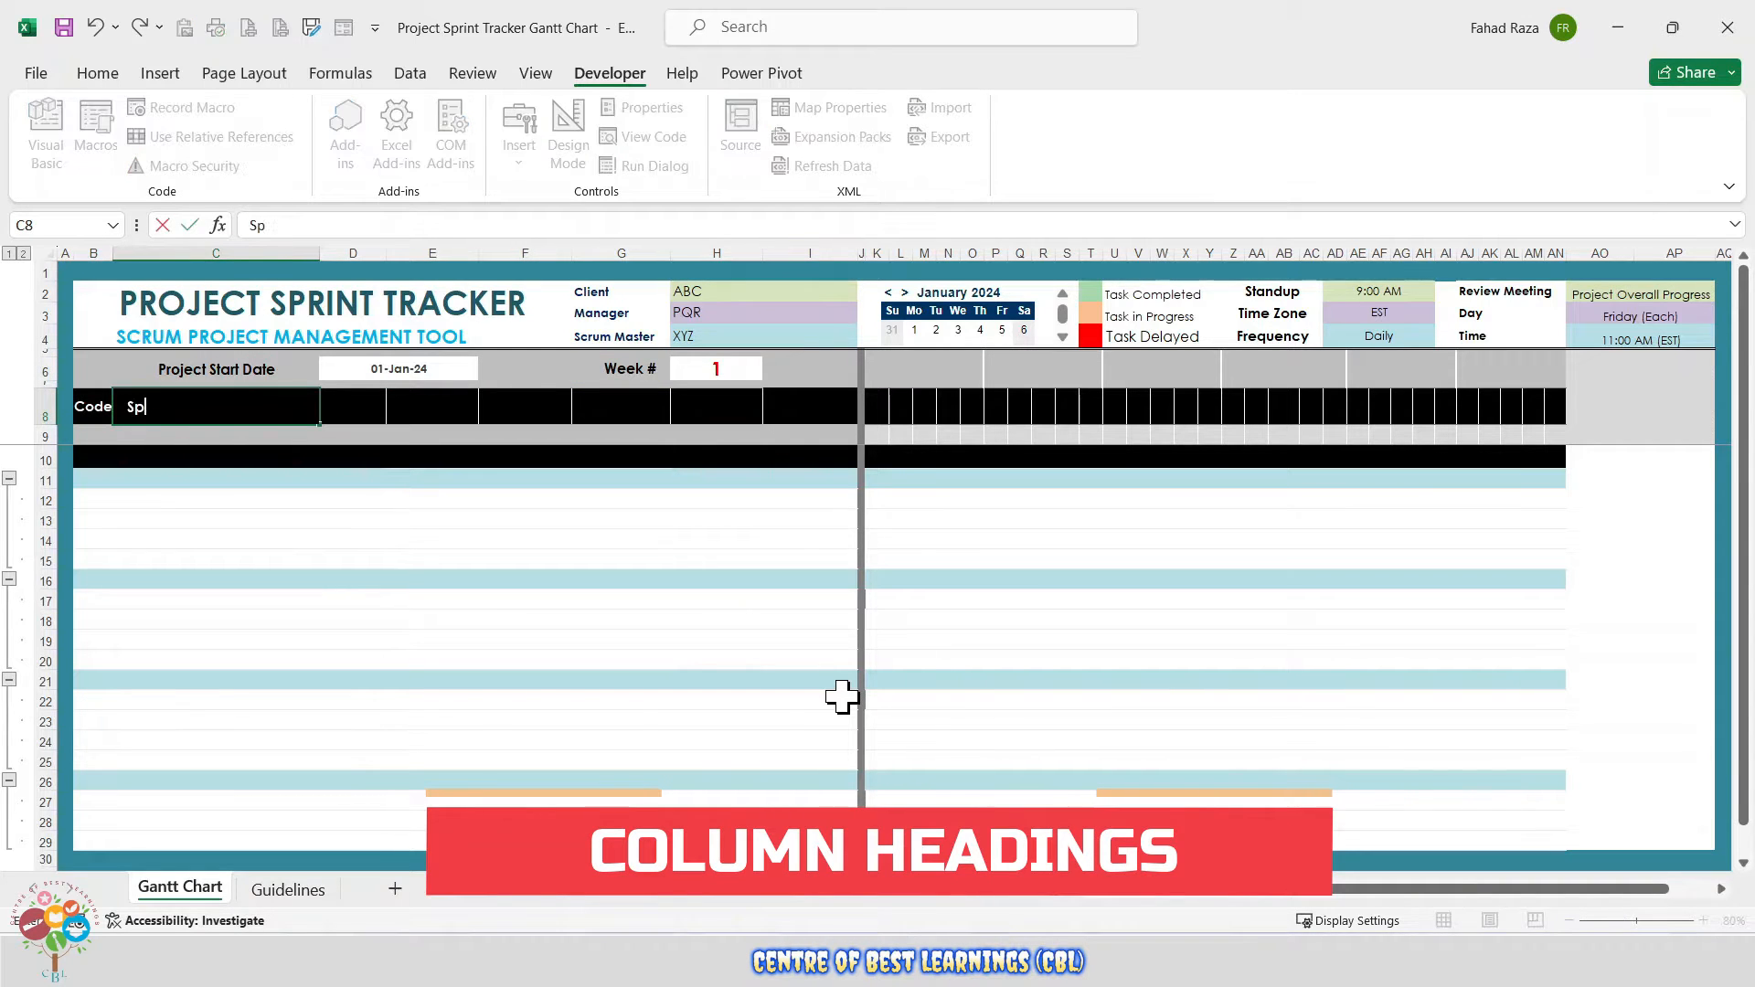
pyautogui.write('rint / Tasks')
pyautogui.press('Tab')
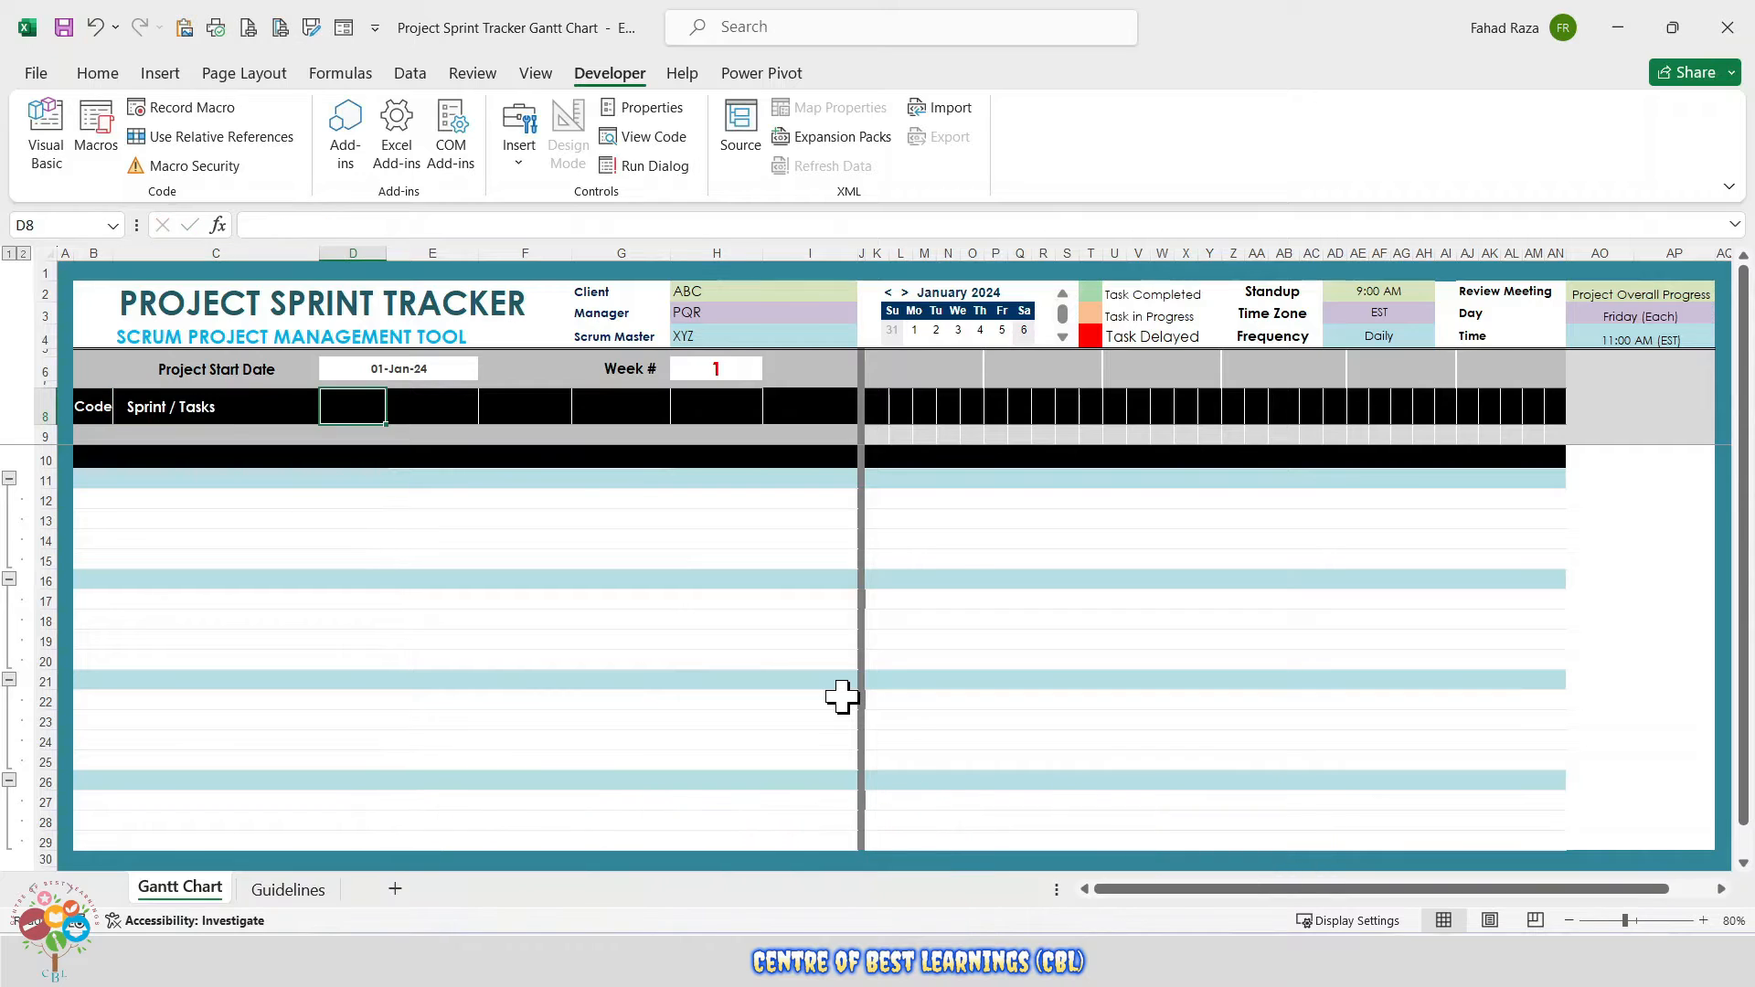
# - Enter the column headings Priority in D8, Start Date in E8 and Finish Date in F8
pyautogui.write('Priority')
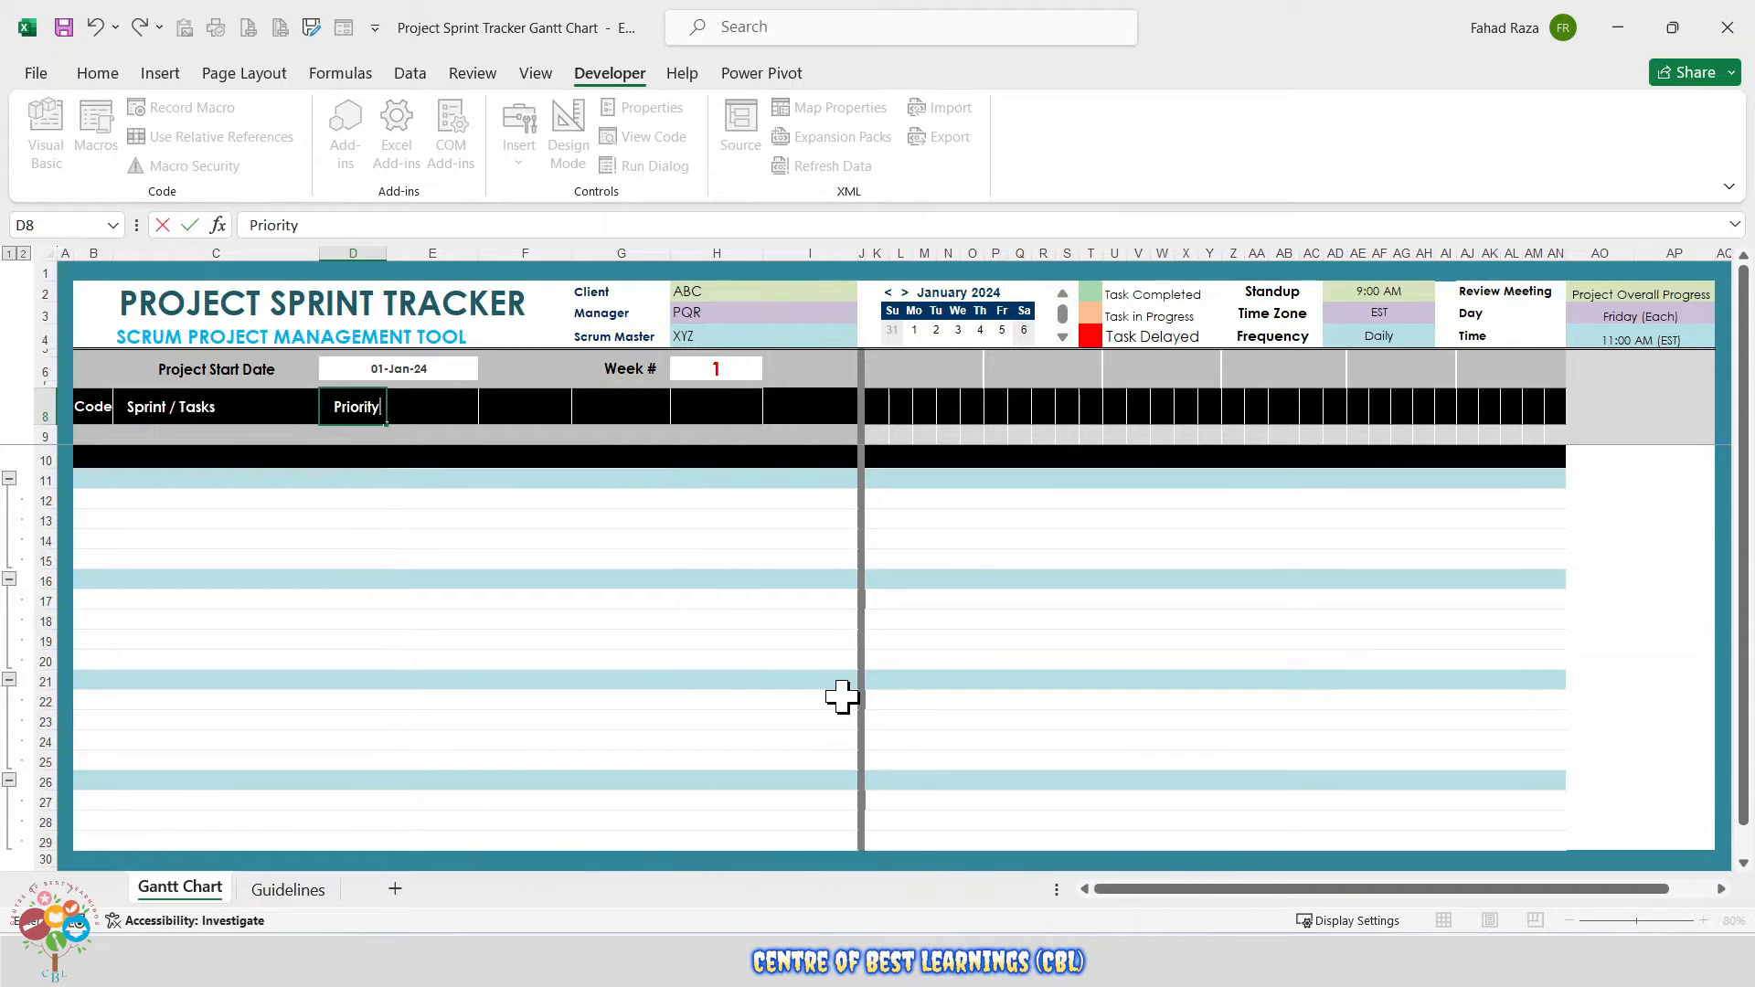
pyautogui.press('Tab')
pyautogui.write('Star')
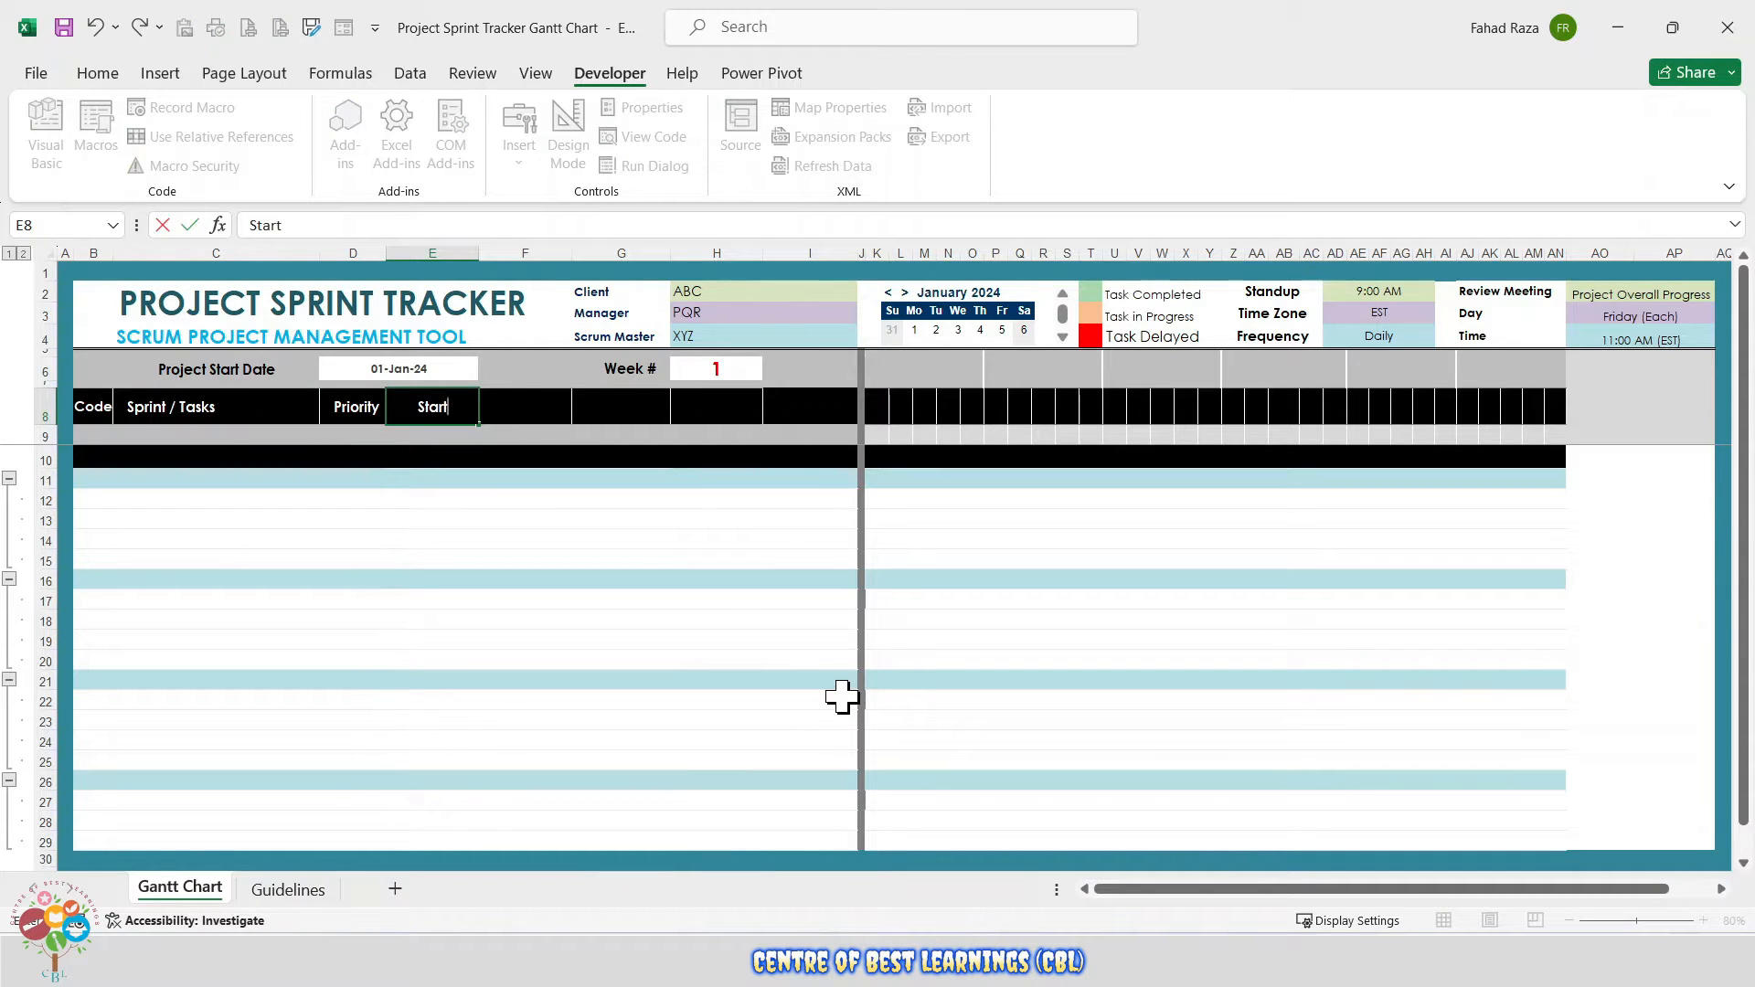
pyautogui.write('t Date')
pyautogui.press('Tab')
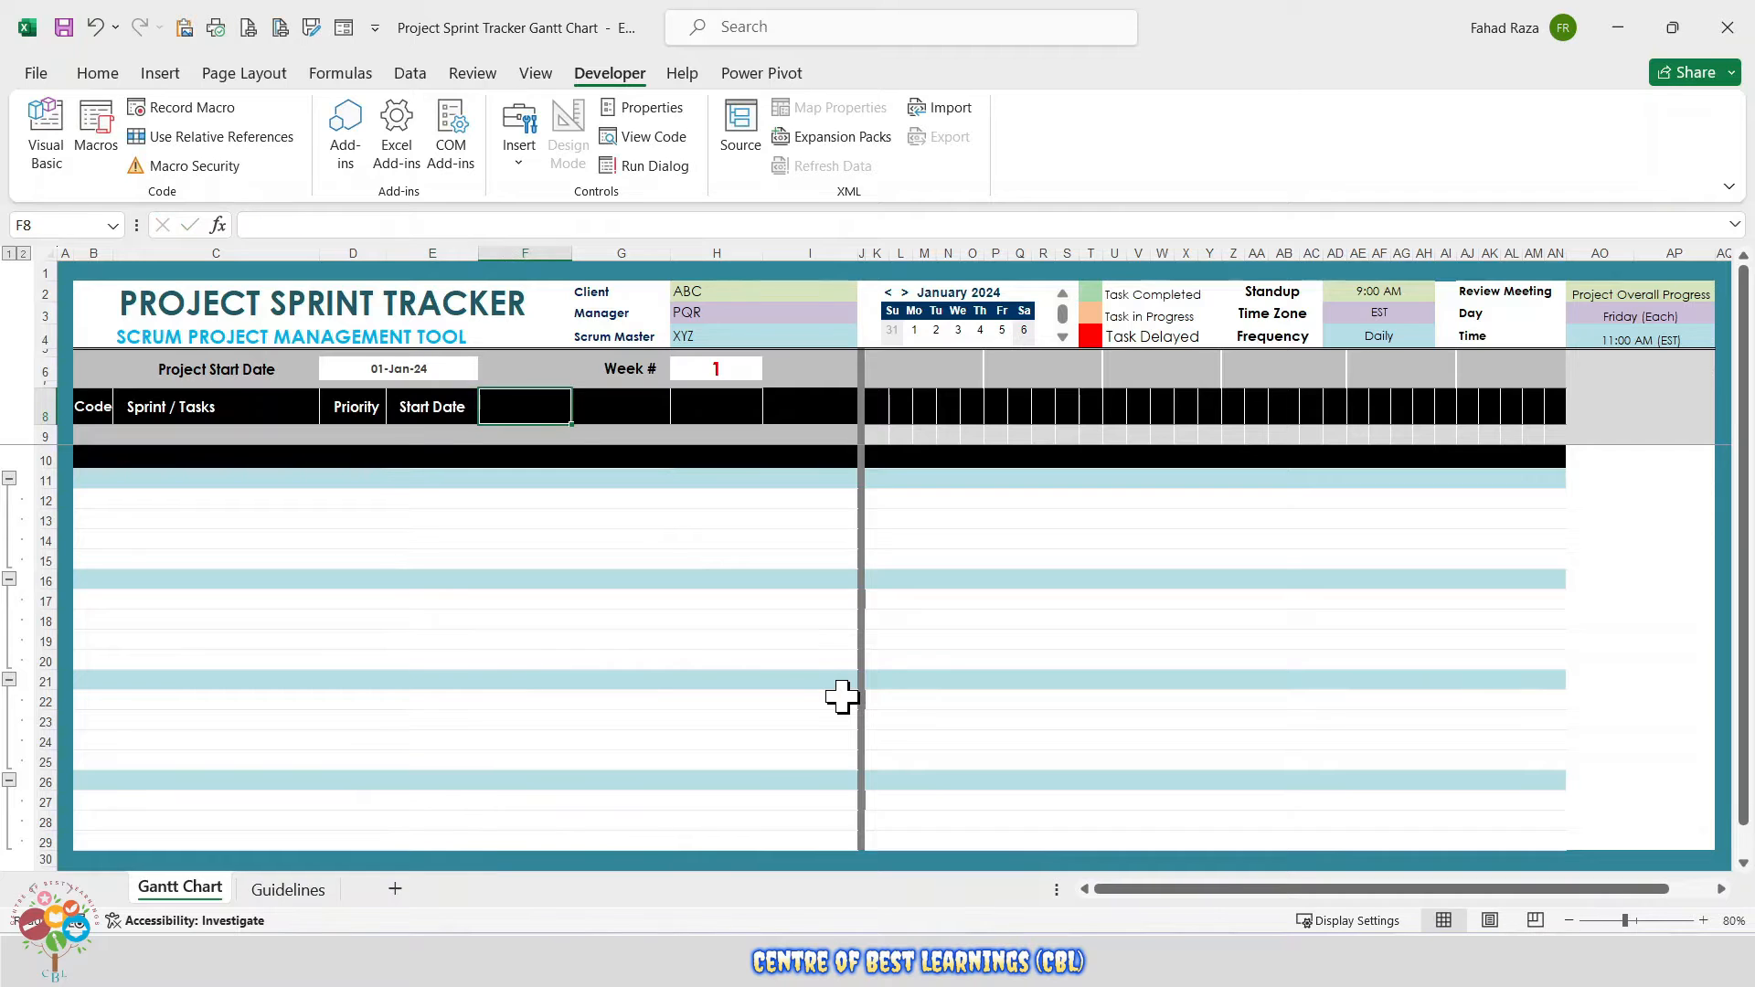
pyautogui.write('Finsi')
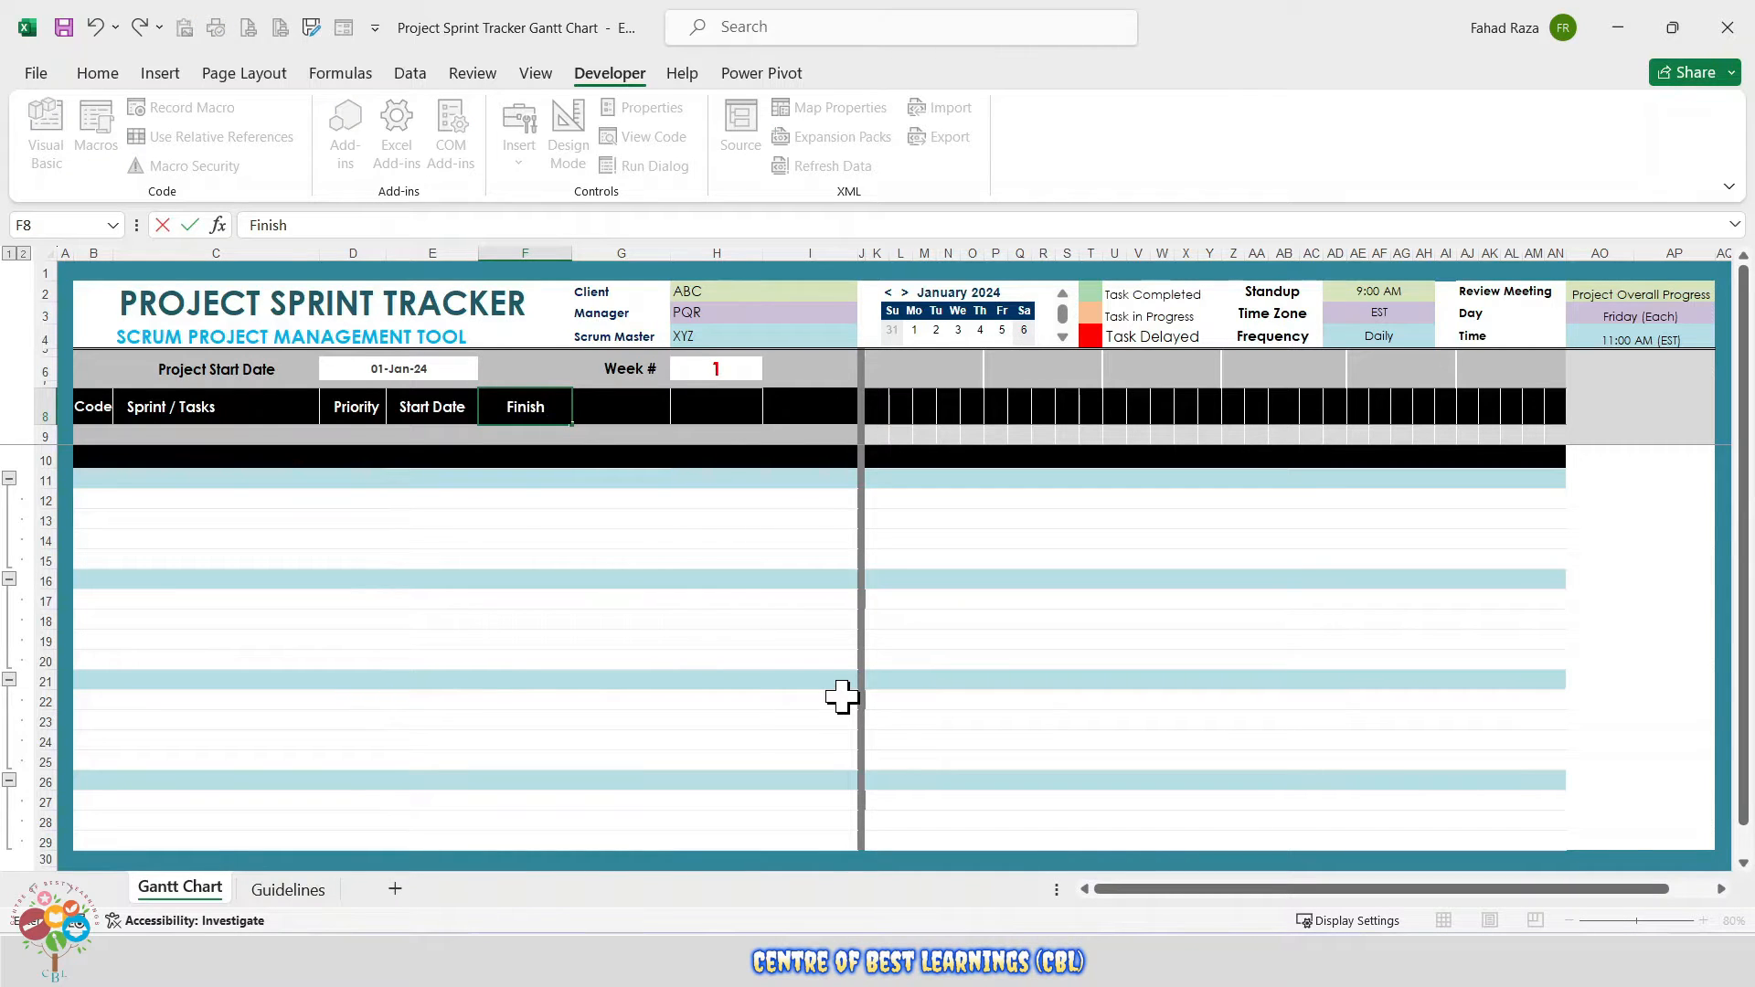
pyautogui.write('Date')
pyautogui.press('Tab')
# - Enter the column headings Duration in G8, Status in H8 and % Complete in I8
pyautogui.write('Duration')
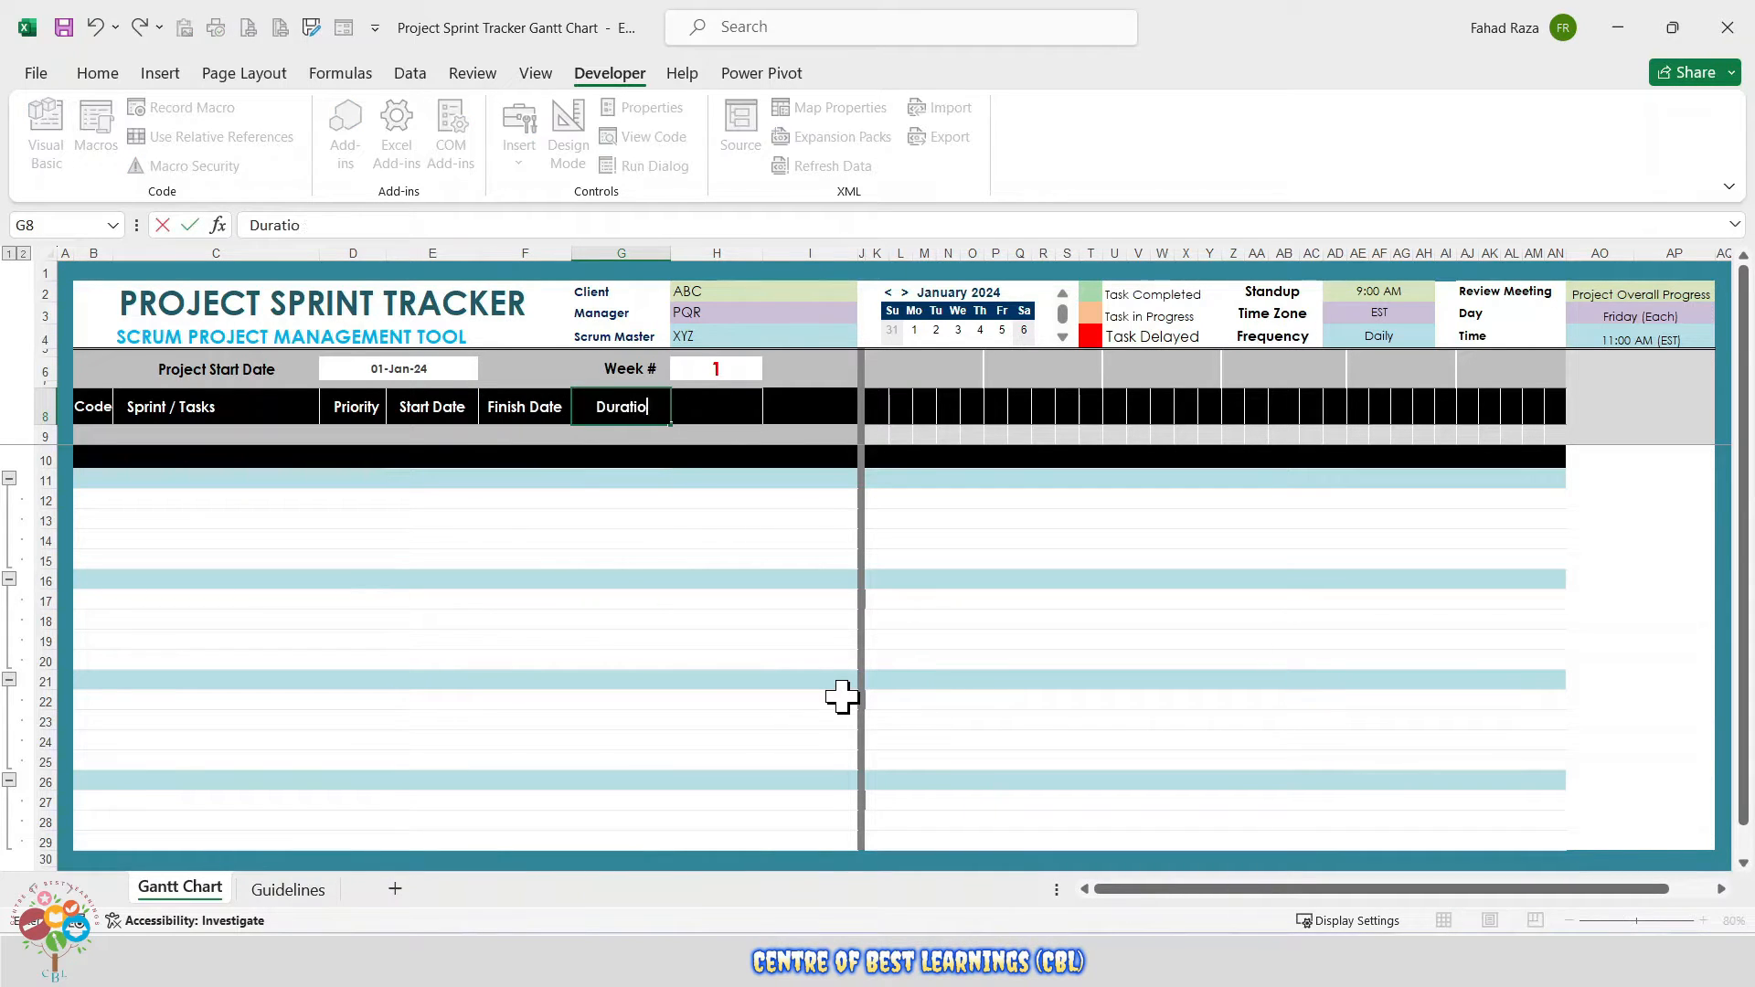
pyautogui.press('Tab')
pyautogui.write('Status')
pyautogui.press('Tab')
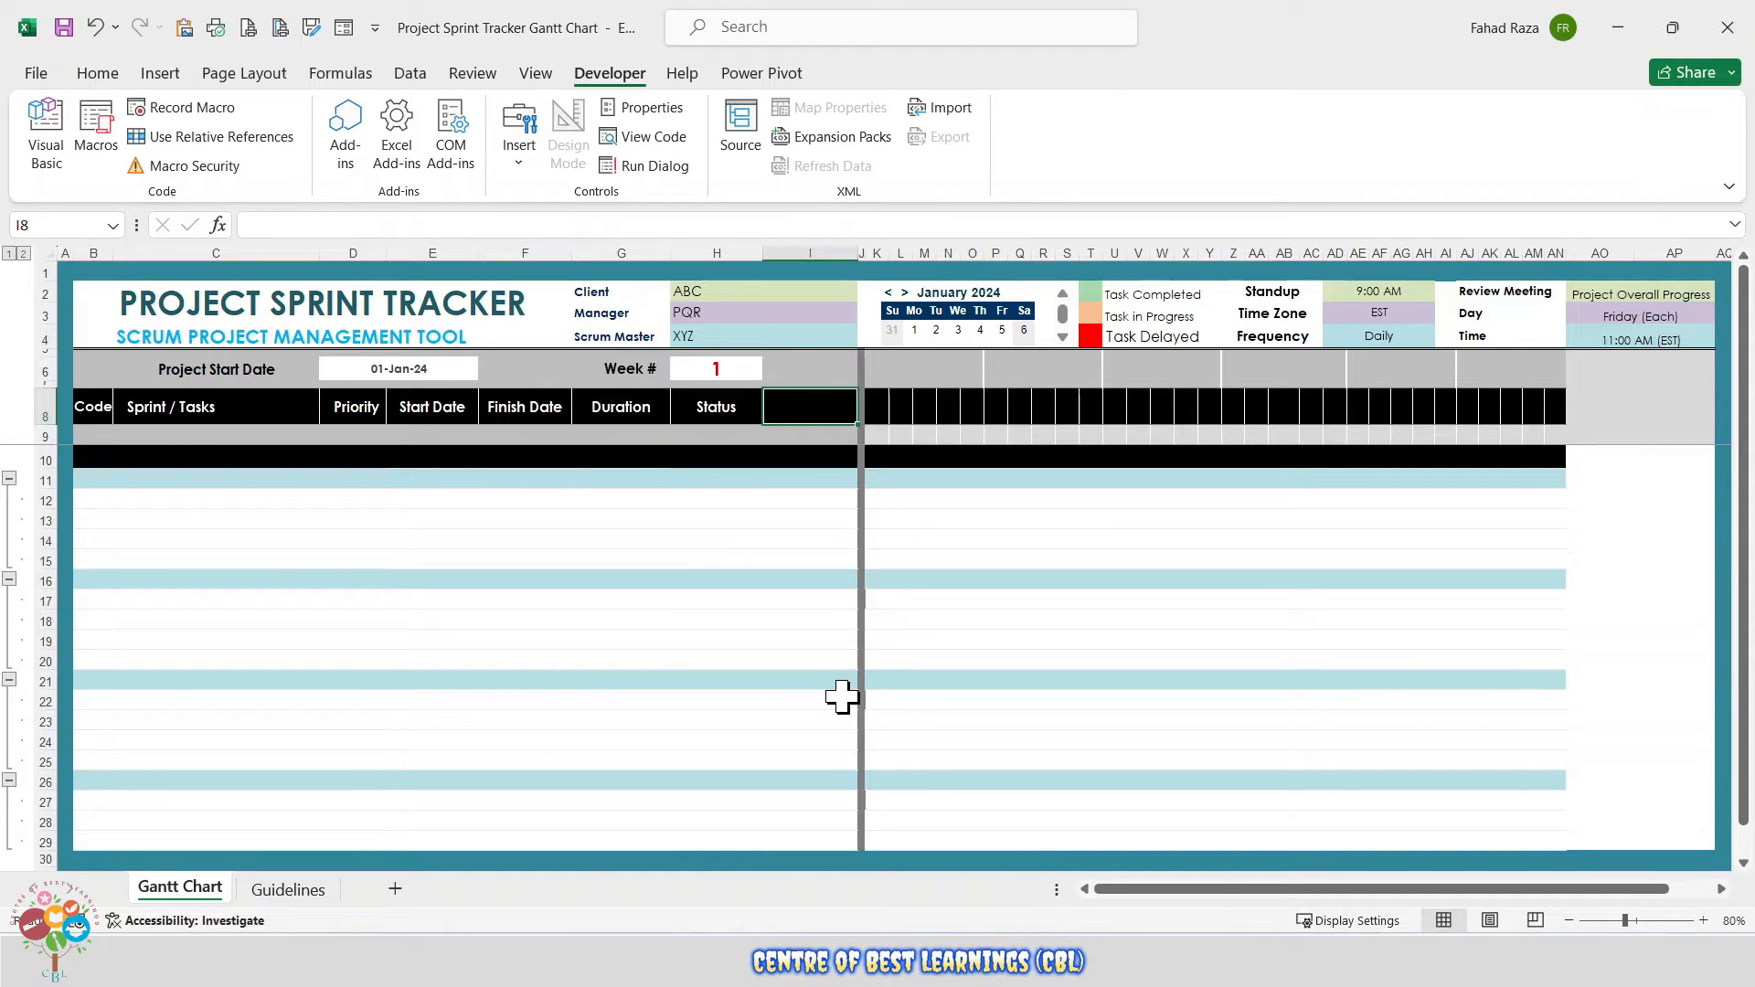
pyautogui.write('% Complete')
pyautogui.press('Return')
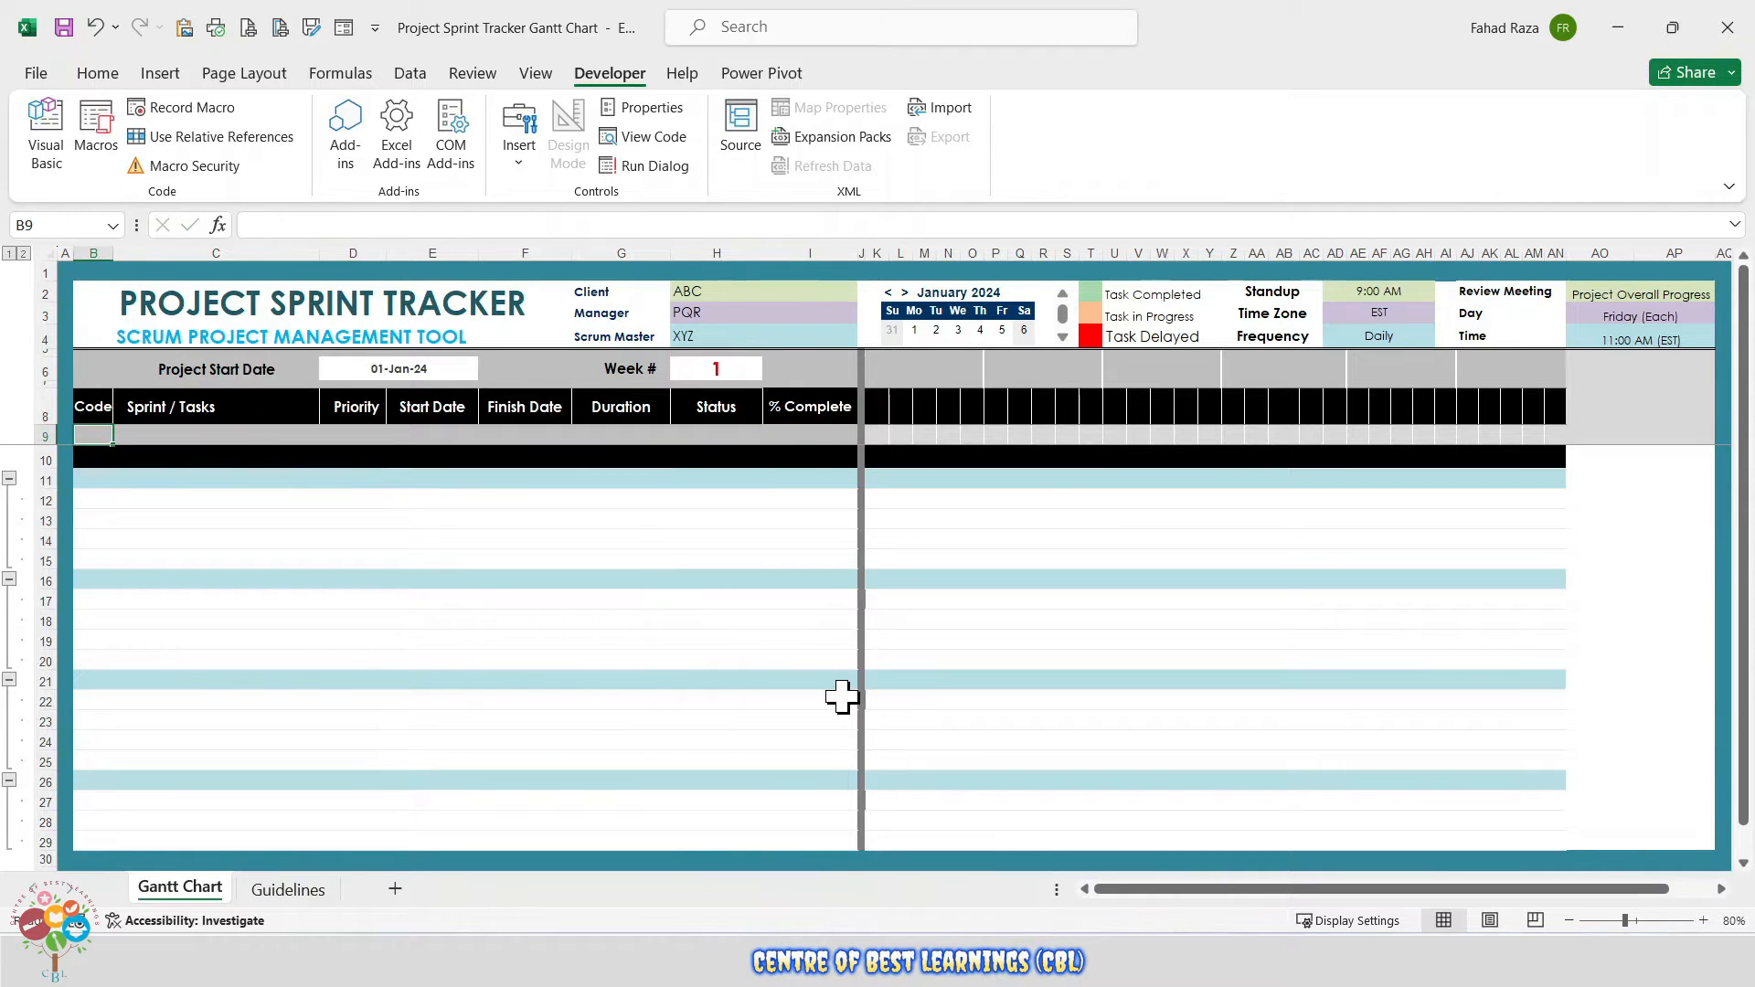
# - Enter Project Summary in C10 and Sprint-1 in C11
pyautogui.click(172, 456)
pyautogui.write('Project Summary')
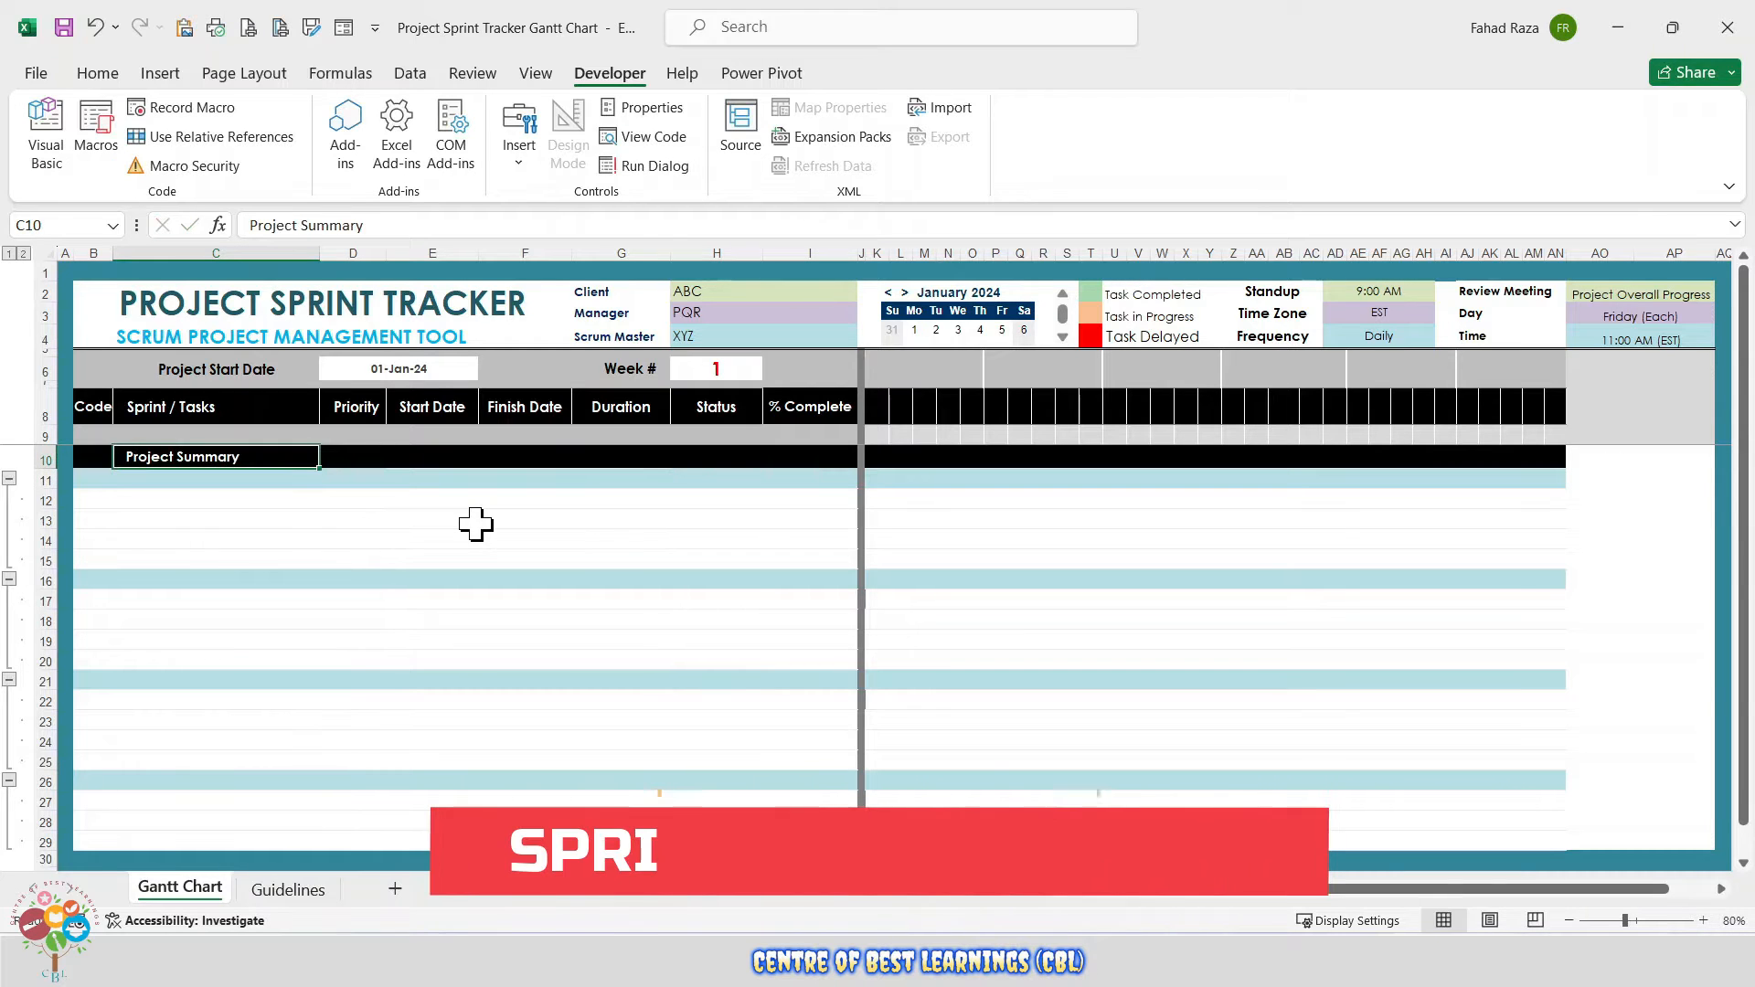
pyautogui.press('Return')
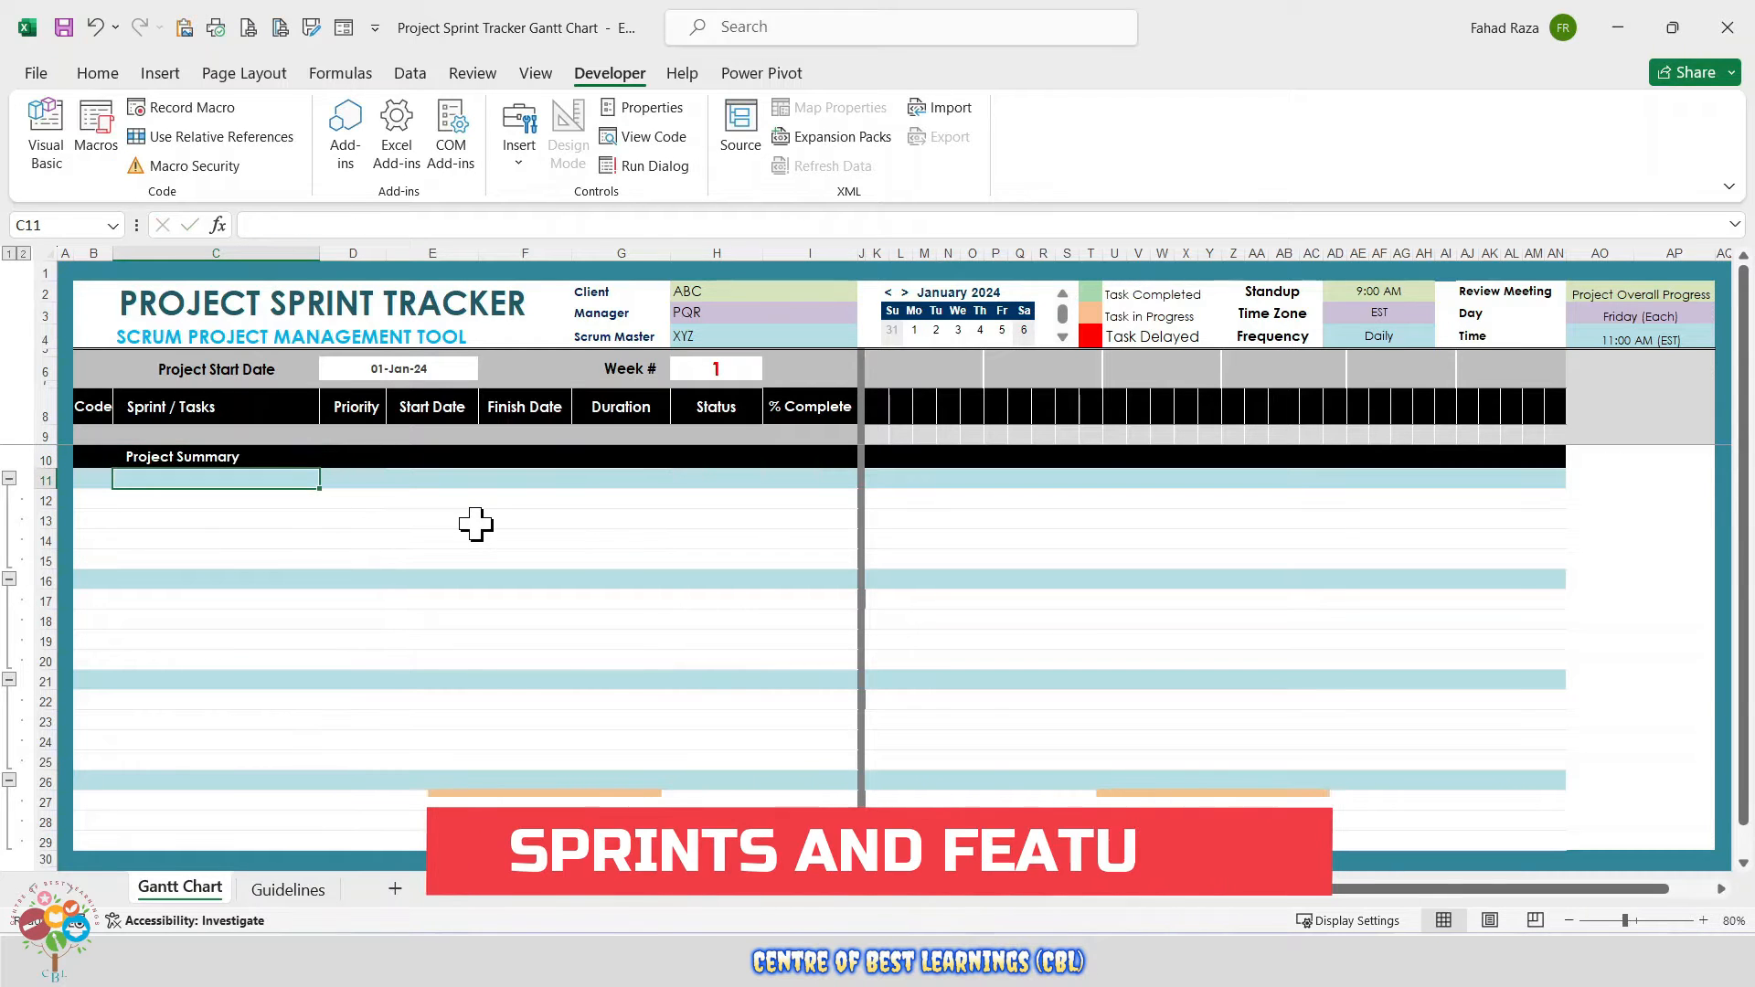
pyautogui.write('Sprint')
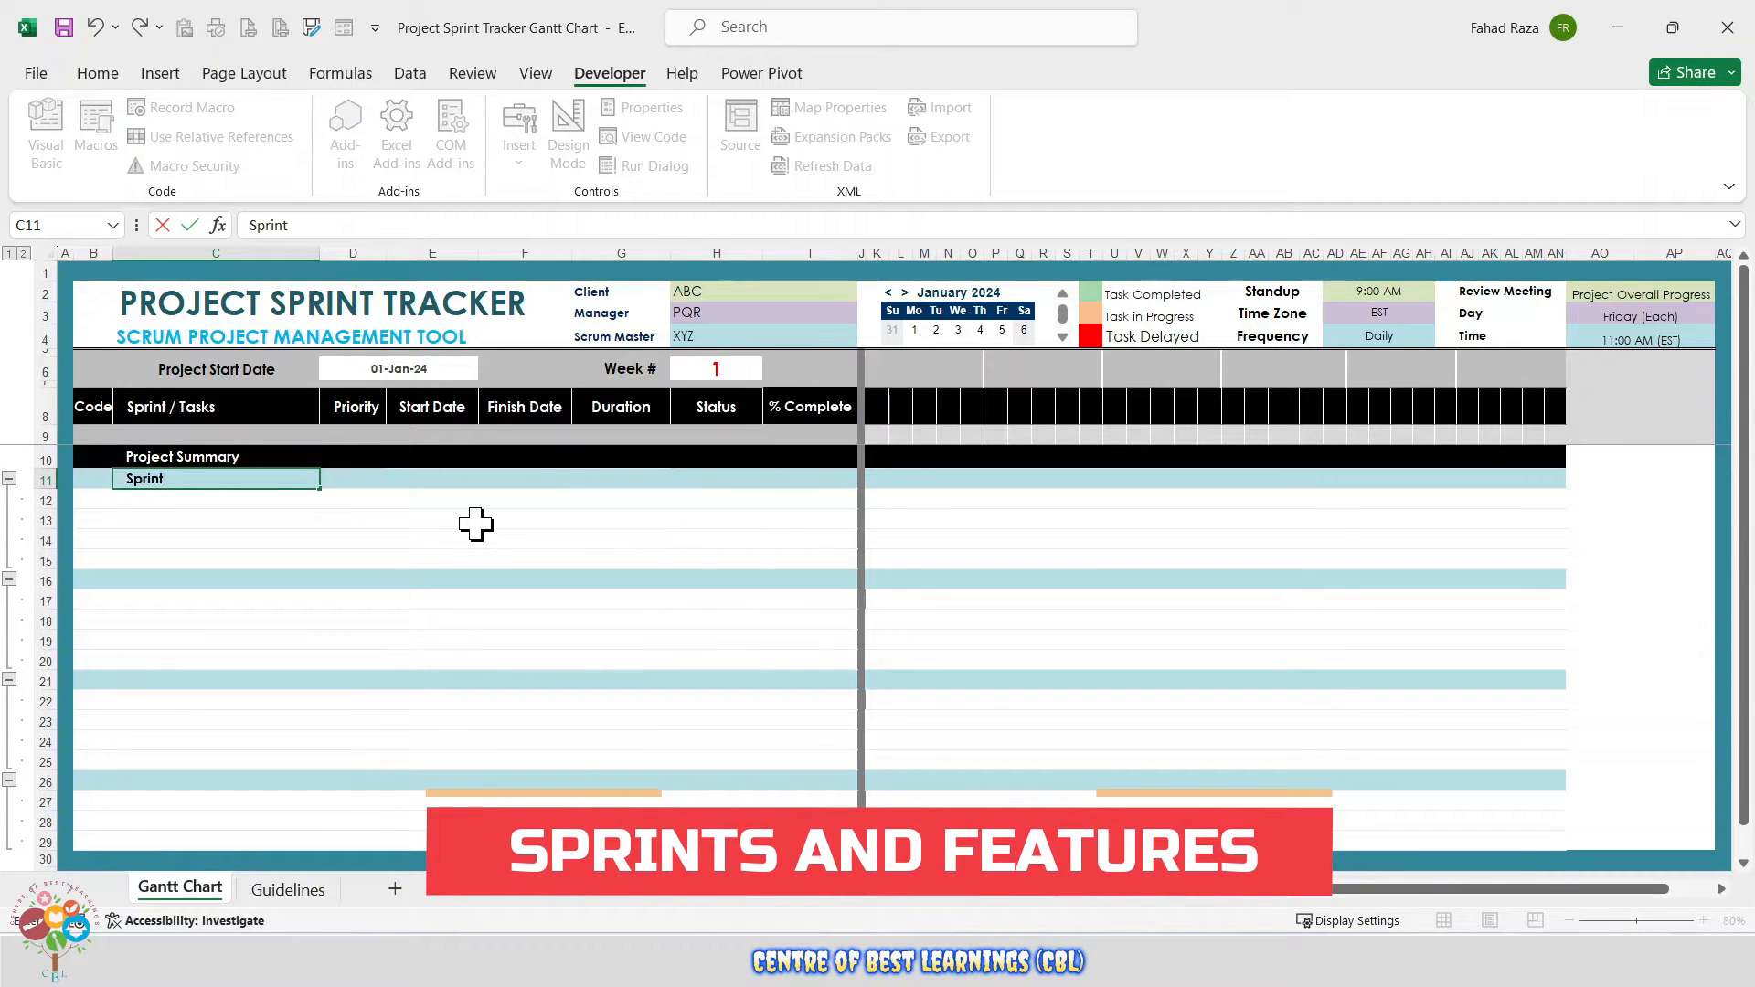
pyautogui.write('-1')
pyautogui.press('Return')
# - Enter Sprint-2 in C16 and copy it into the next two blue sprint rows at C21 and C26
pyautogui.press('Down')
pyautogui.press('Down')
pyautogui.press('Down')
pyautogui.press('Down')
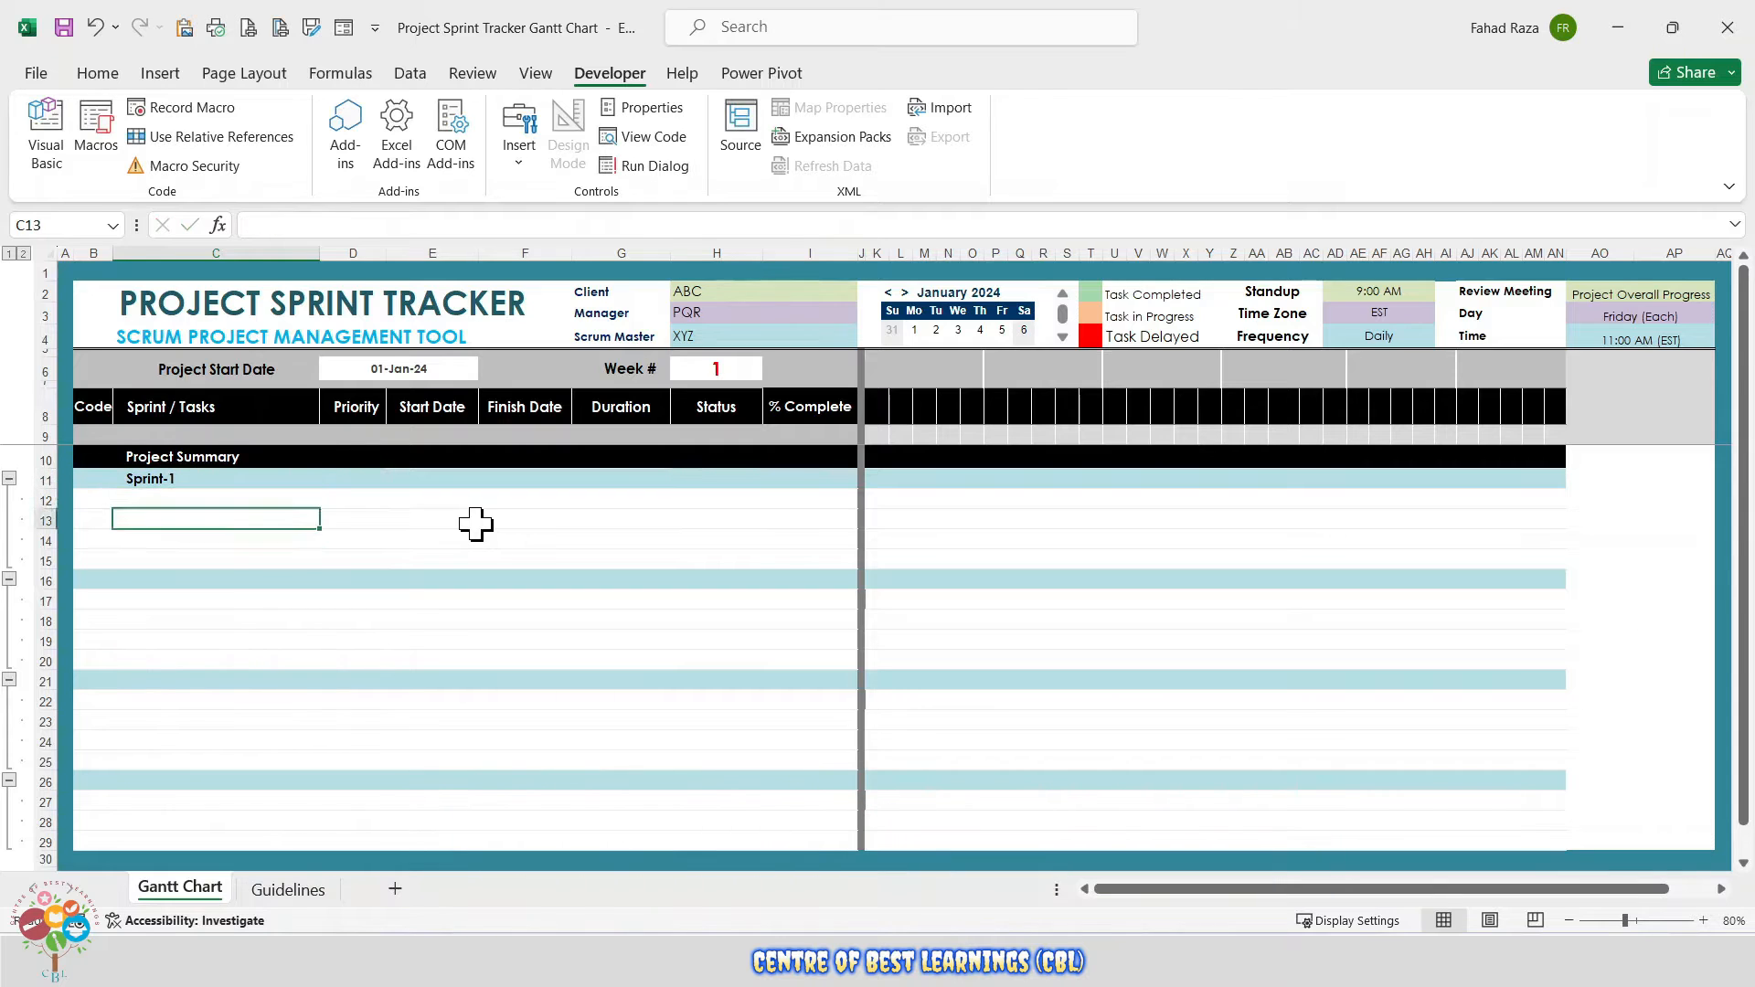
pyautogui.write('Sprint-2')
pyautogui.press('Return')
pyautogui.press('Up')
pyautogui.hotkey('ctrl', 'c')
pyautogui.press('Down')
pyautogui.press('Down')
pyautogui.press('Down')
pyautogui.press('Down')
pyautogui.press('Down')
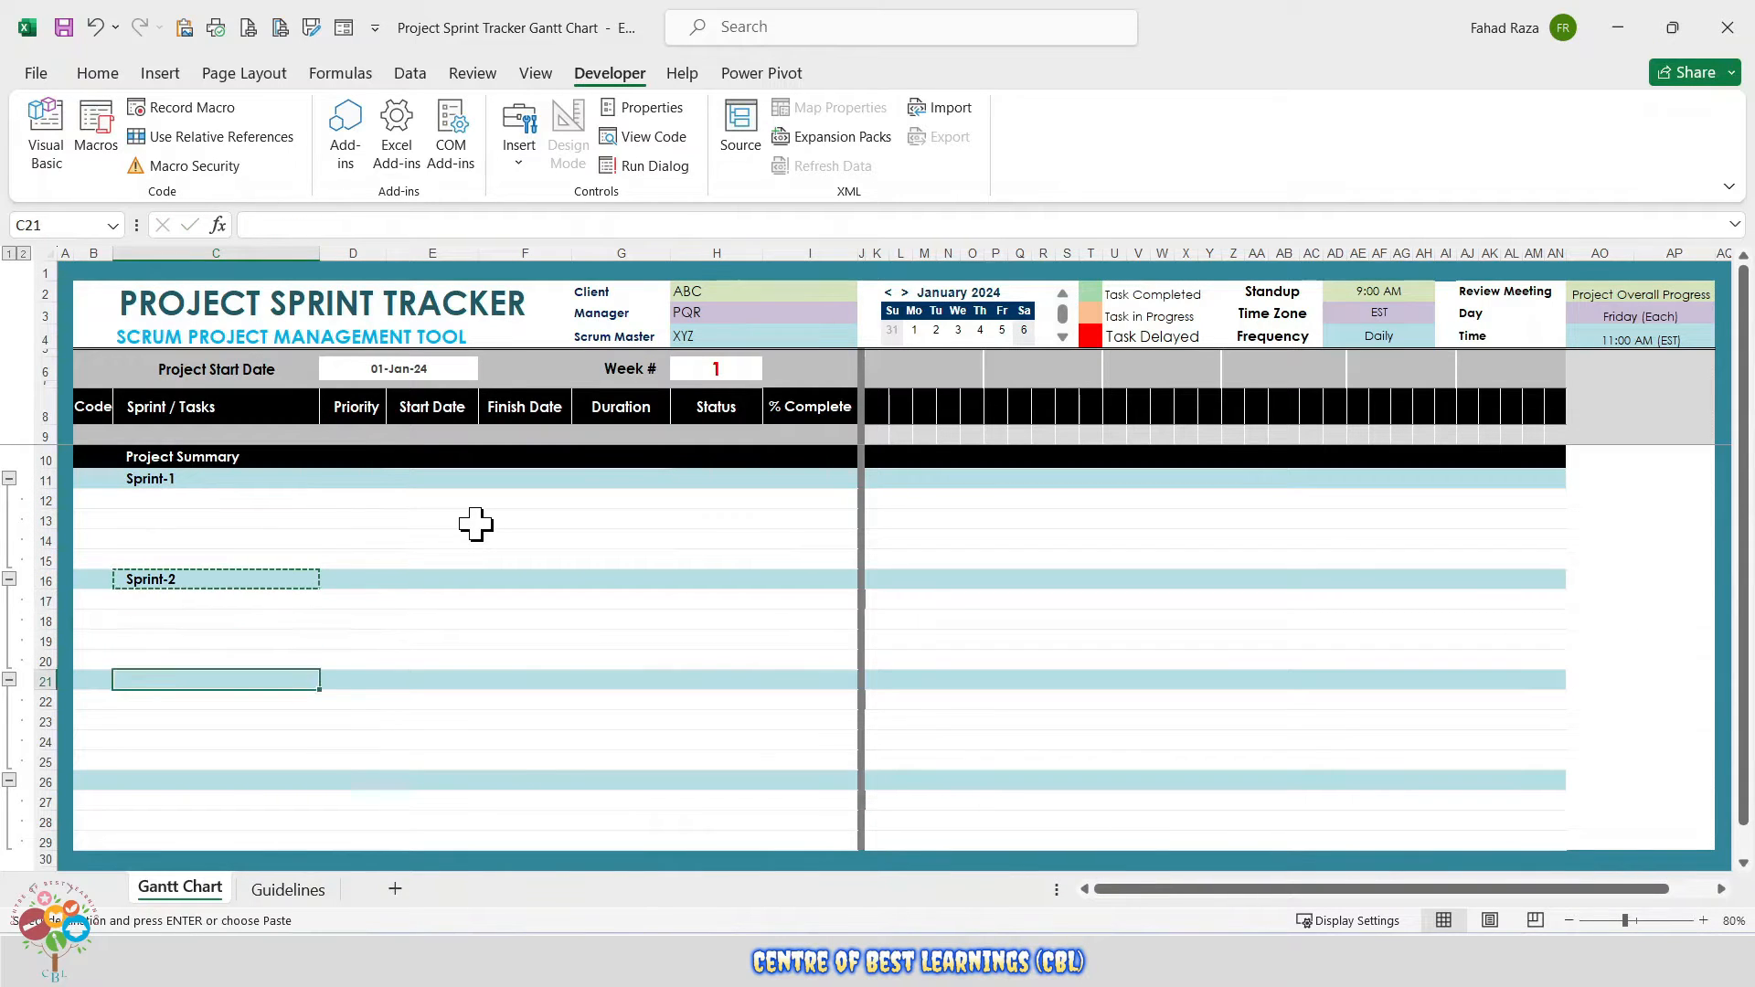
pyautogui.hotkey('ctrl', 'v')
pyautogui.press('Down')
pyautogui.press('Down')
pyautogui.press('Down')
pyautogui.press('Down')
pyautogui.press('Down')
pyautogui.hotkey('ctrl', 'v')
# - Renumber the copied sprint labels as Sprint-3 in C21 and Sprint-4 in C26
pyautogui.press('Up')
pyautogui.press('Up')
pyautogui.press('Up')
pyautogui.press('Up')
pyautogui.press('Up')
pyautogui.press('F2')
pyautogui.press('BackSpace')
pyautogui.write('3')
pyautogui.press('Return')
pyautogui.press('Down')
pyautogui.press('Down')
pyautogui.press('Down')
pyautogui.press('Down')
pyautogui.press('F2')
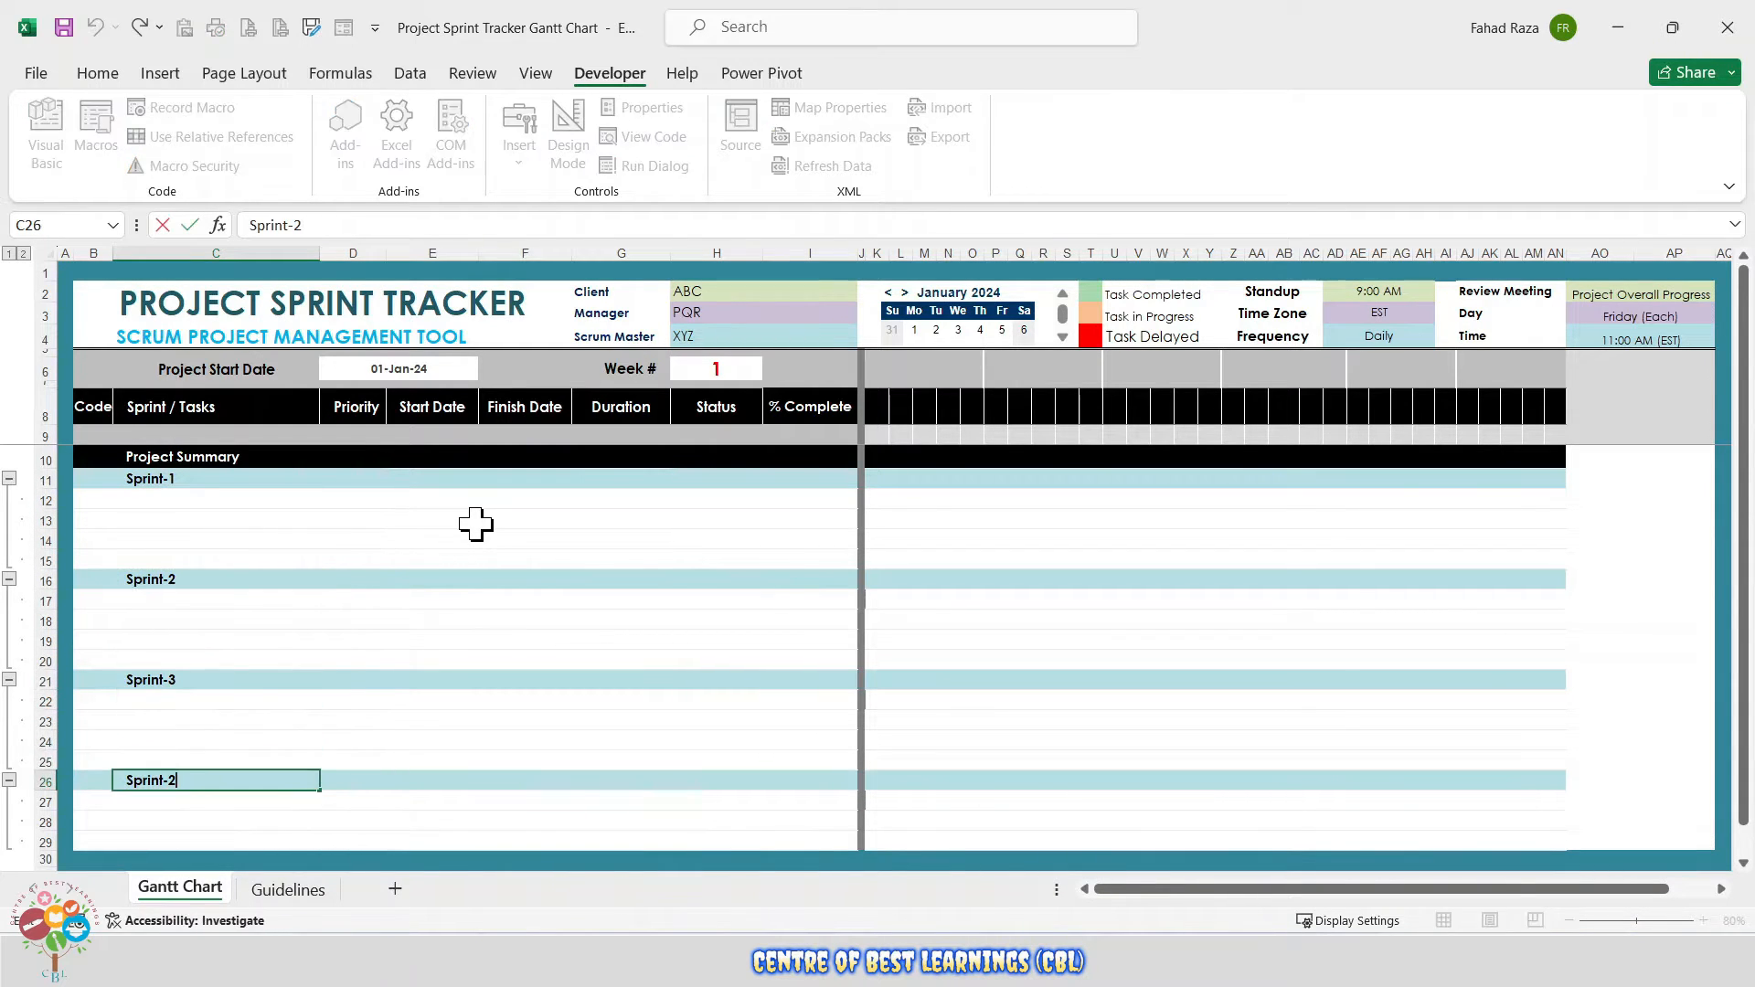
pyautogui.press('BackSpace')
pyautogui.write('4')
pyautogui.press('Return')
# - Enter Feature-1 in C12 and fill it down into C13 and C14
pyautogui.press('Up')
pyautogui.press('Up')
pyautogui.press('Up')
pyautogui.press('Up')
pyautogui.press('Up')
pyautogui.press('Up')
pyautogui.press('Up')
pyautogui.press('Up')
pyautogui.press('Up')
pyautogui.press('Up')
pyautogui.press('Up')
pyautogui.press('Up')
pyautogui.press('Up')
pyautogui.press('Up')
pyautogui.press('Up')
pyautogui.write('Feature-1')
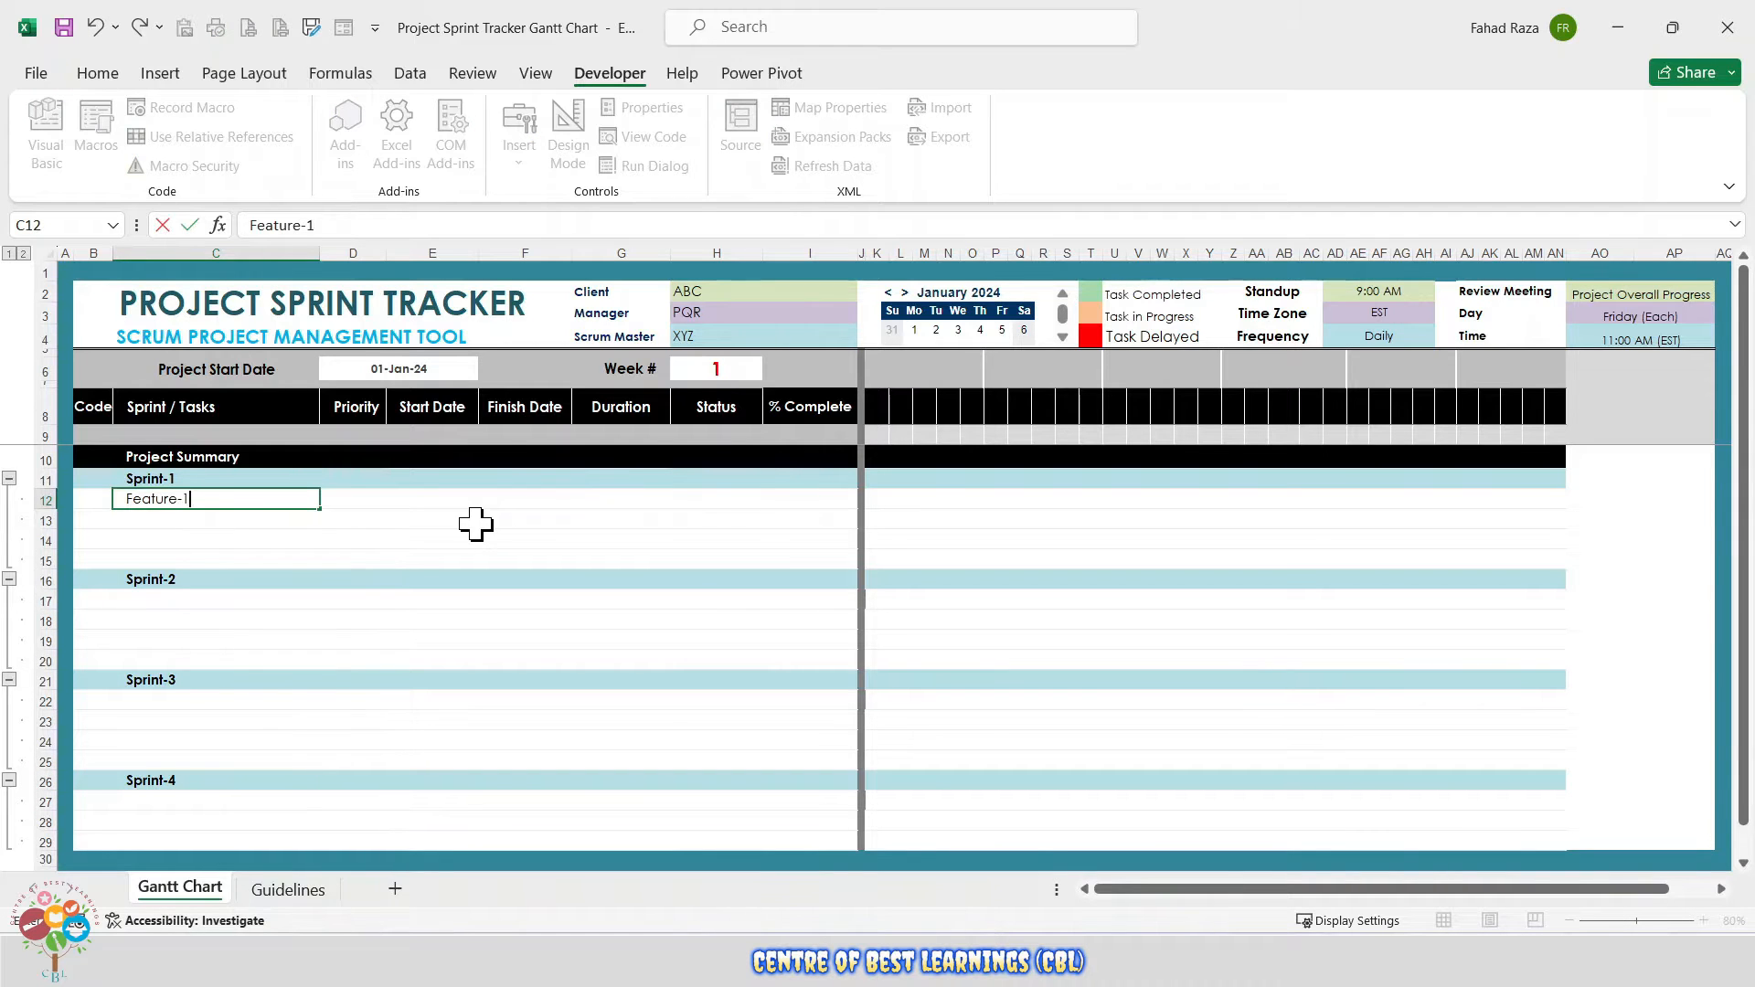
pyautogui.press('Return')
pyautogui.hotkey('ctrl', 'd')
pyautogui.press('Down')
pyautogui.hotkey('ctrl', 'd')
# - Renumber the filled labels as Feature-2 in C13 and Feature-3 in C14
pyautogui.press('Up')
pyautogui.press('F2')
pyautogui.press('BackSpace')
pyautogui.write('2')
pyautogui.press('Return')
pyautogui.press('F2')
pyautogui.press('BackSpace')
pyautogui.write('3')
pyautogui.press('Return')
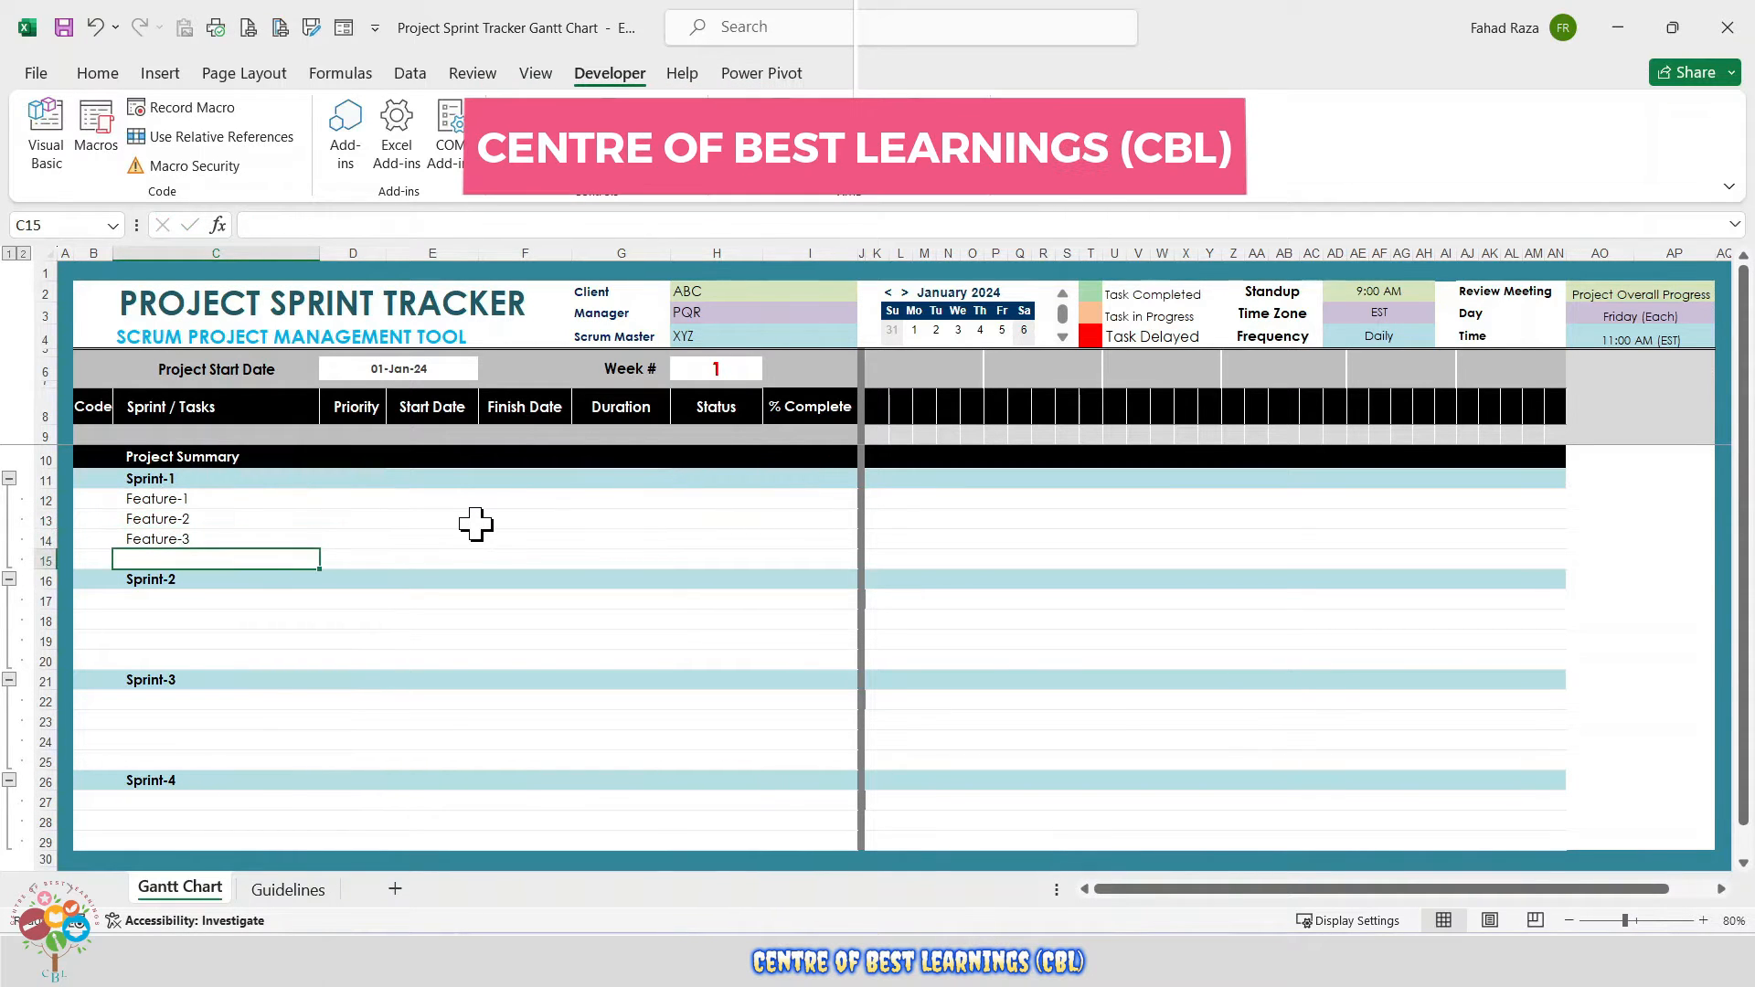
# - Copy the three feature labels in C12:C14 beneath Sprint-2, Sprint-3 and Sprint-4, starting at C17, C22 and C27
pyautogui.press('Up')
pyautogui.hotkey('shift', 'Up')
pyautogui.hotkey('shift', 'Up')
pyautogui.rightClick(275, 512)
pyautogui.click(302, 320)
pyautogui.click(192, 600)
pyautogui.hotkey('ctrl', 'v')
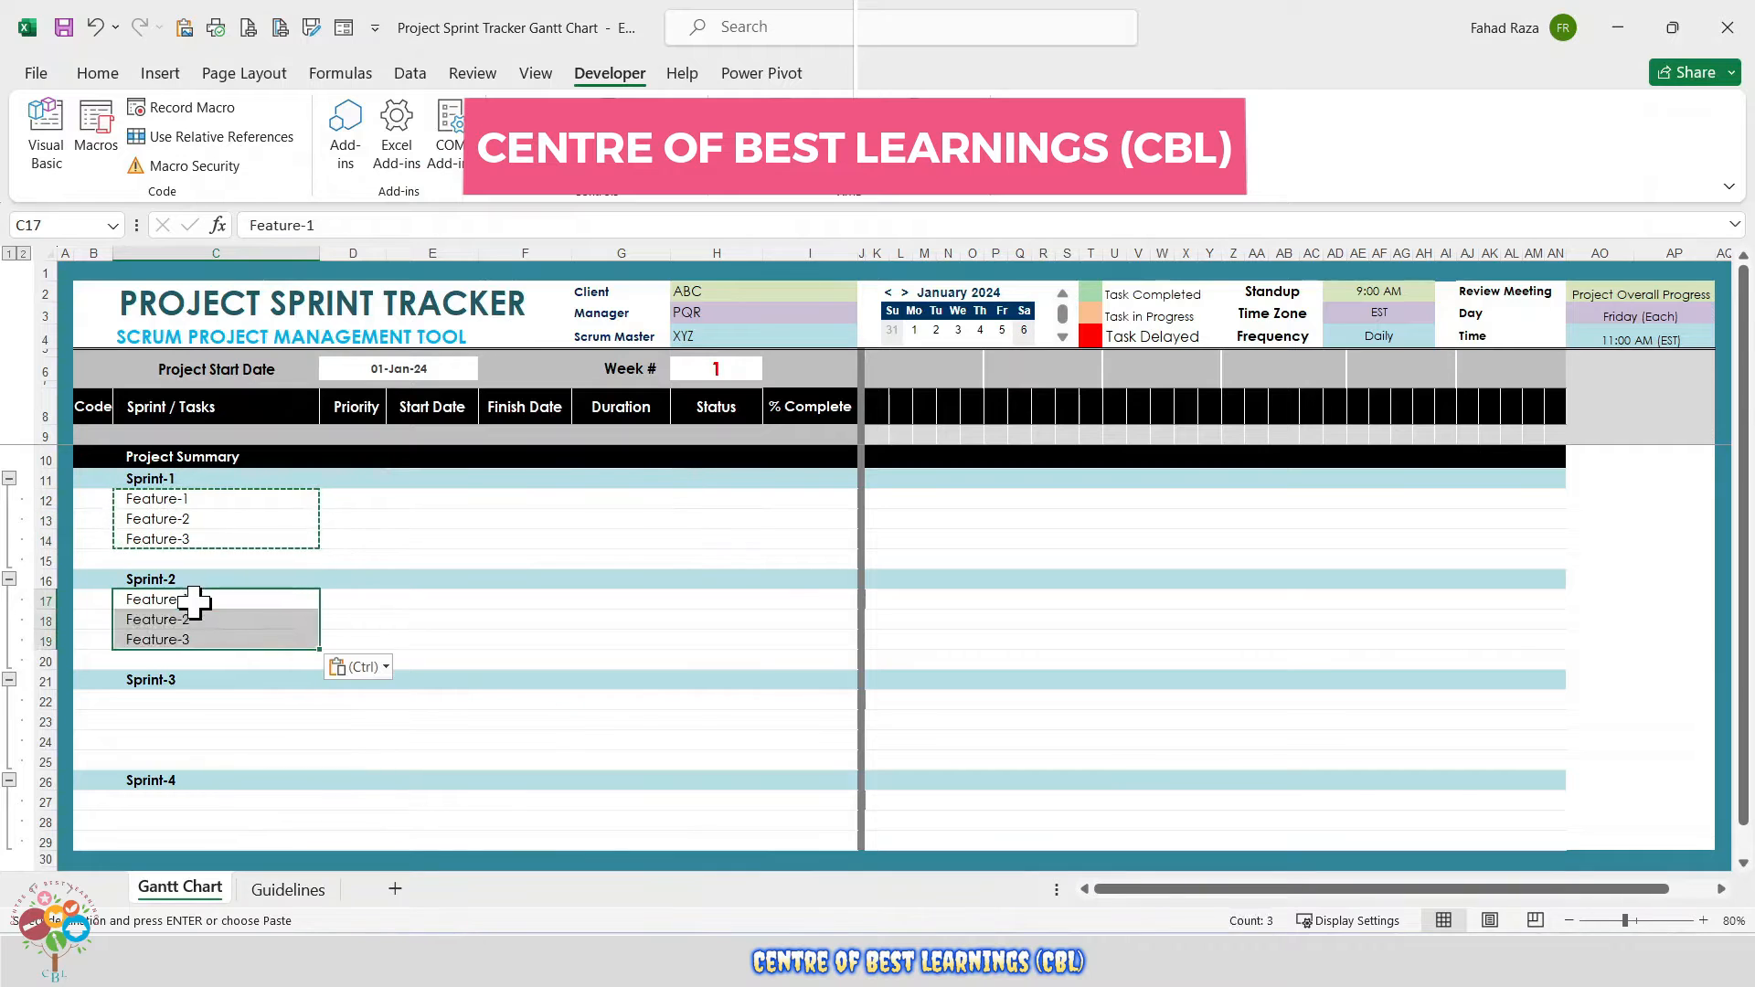
pyautogui.click(183, 700)
pyautogui.hotkey('ctrl', 'v')
pyautogui.click(187, 801)
pyautogui.hotkey('ctrl', 'v')
pyautogui.press('Escape')
pyautogui.click(182, 519)
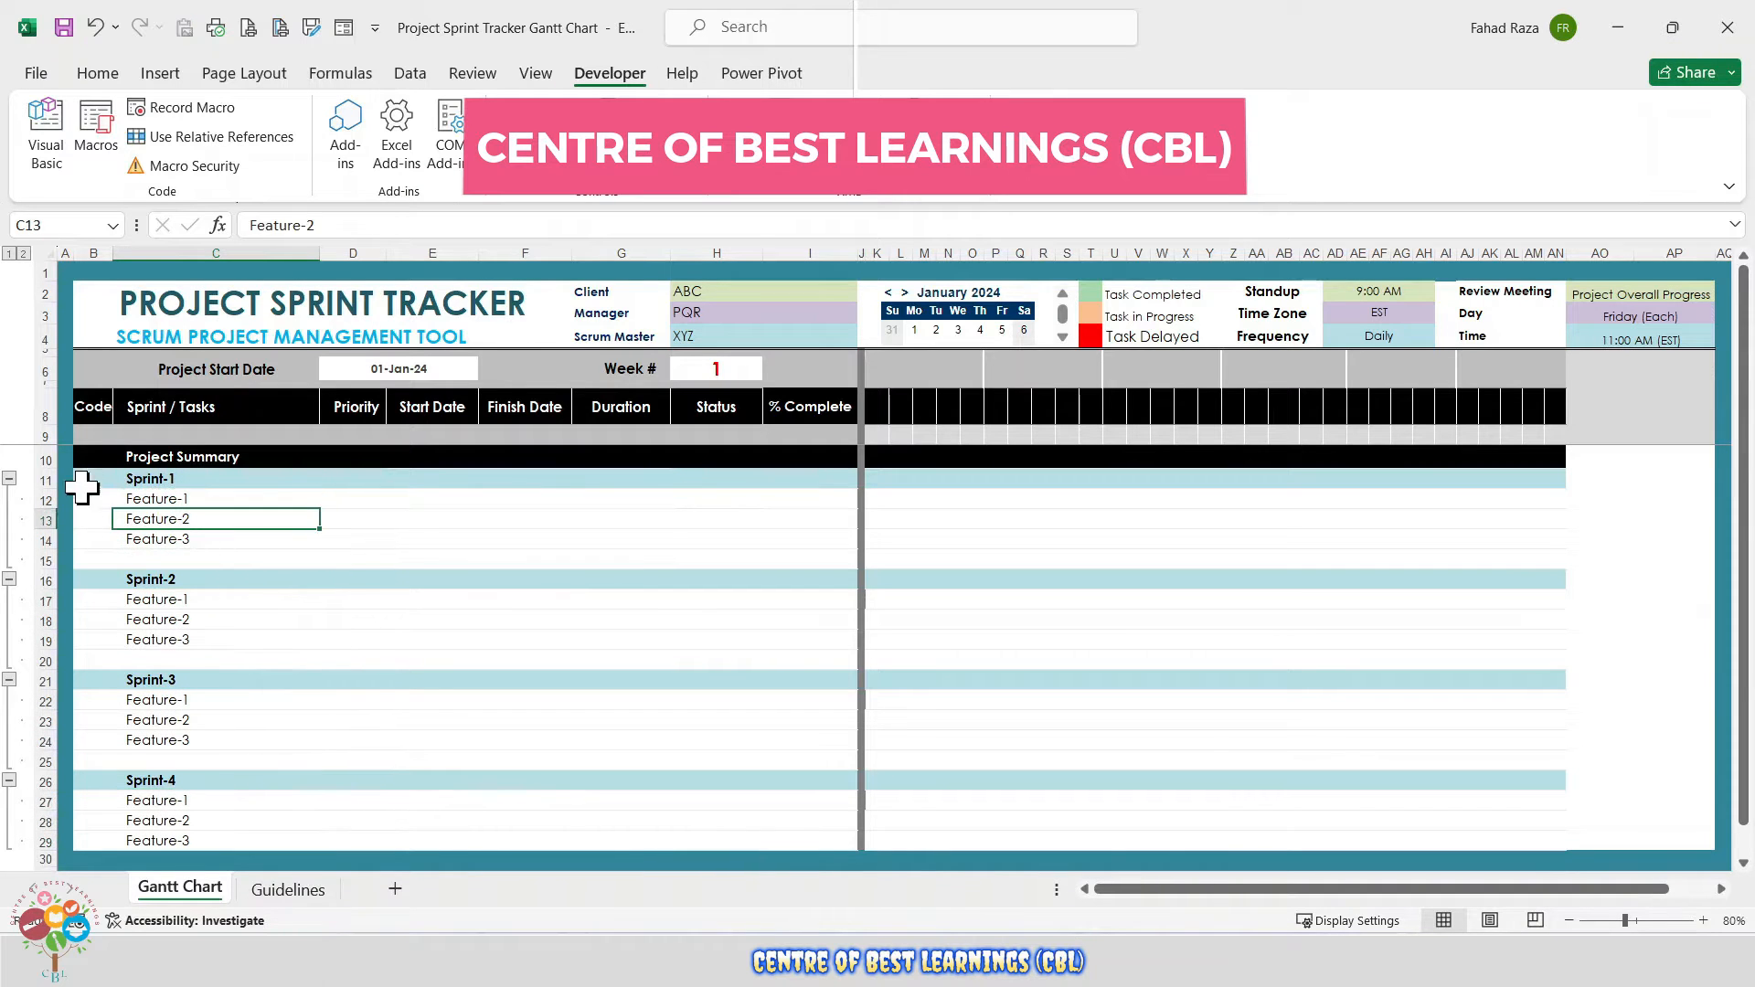
# - Fill the Code column with 1 to 4 for the sprints and 101–103, 201–203, 301–303 and 401–403 for their features
pyautogui.click(87, 480)
pyautogui.write('1')
pyautogui.press('Return')
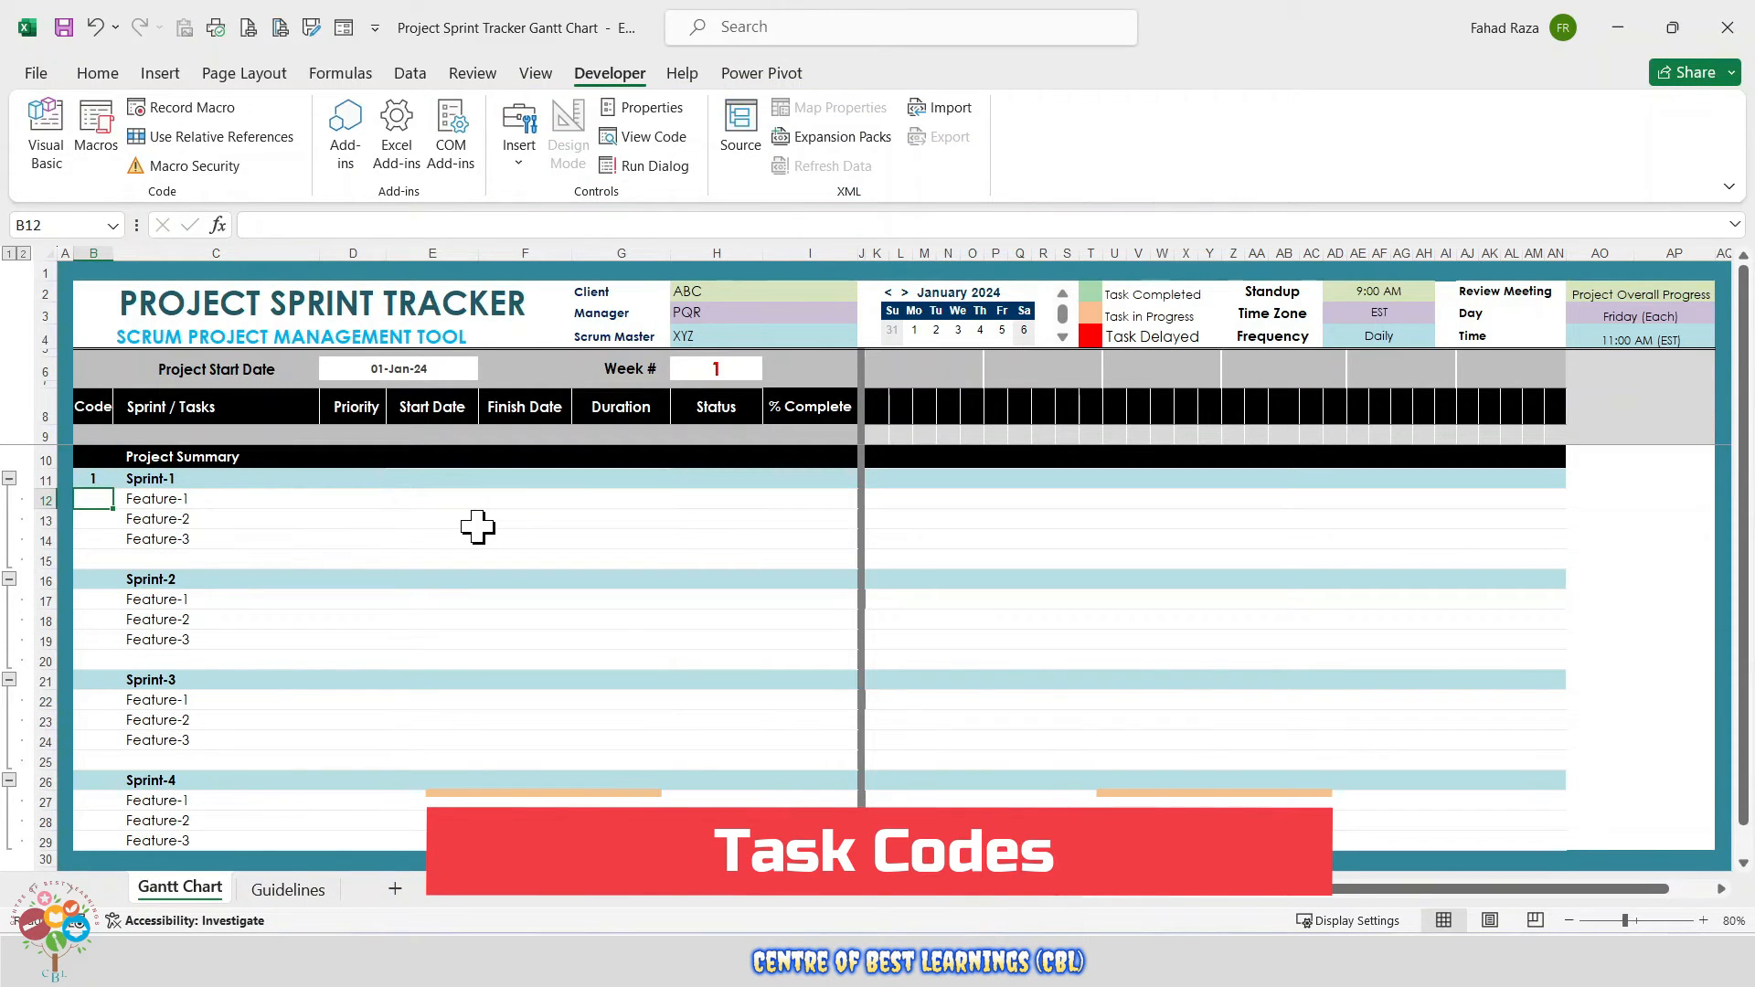
pyautogui.write('1')
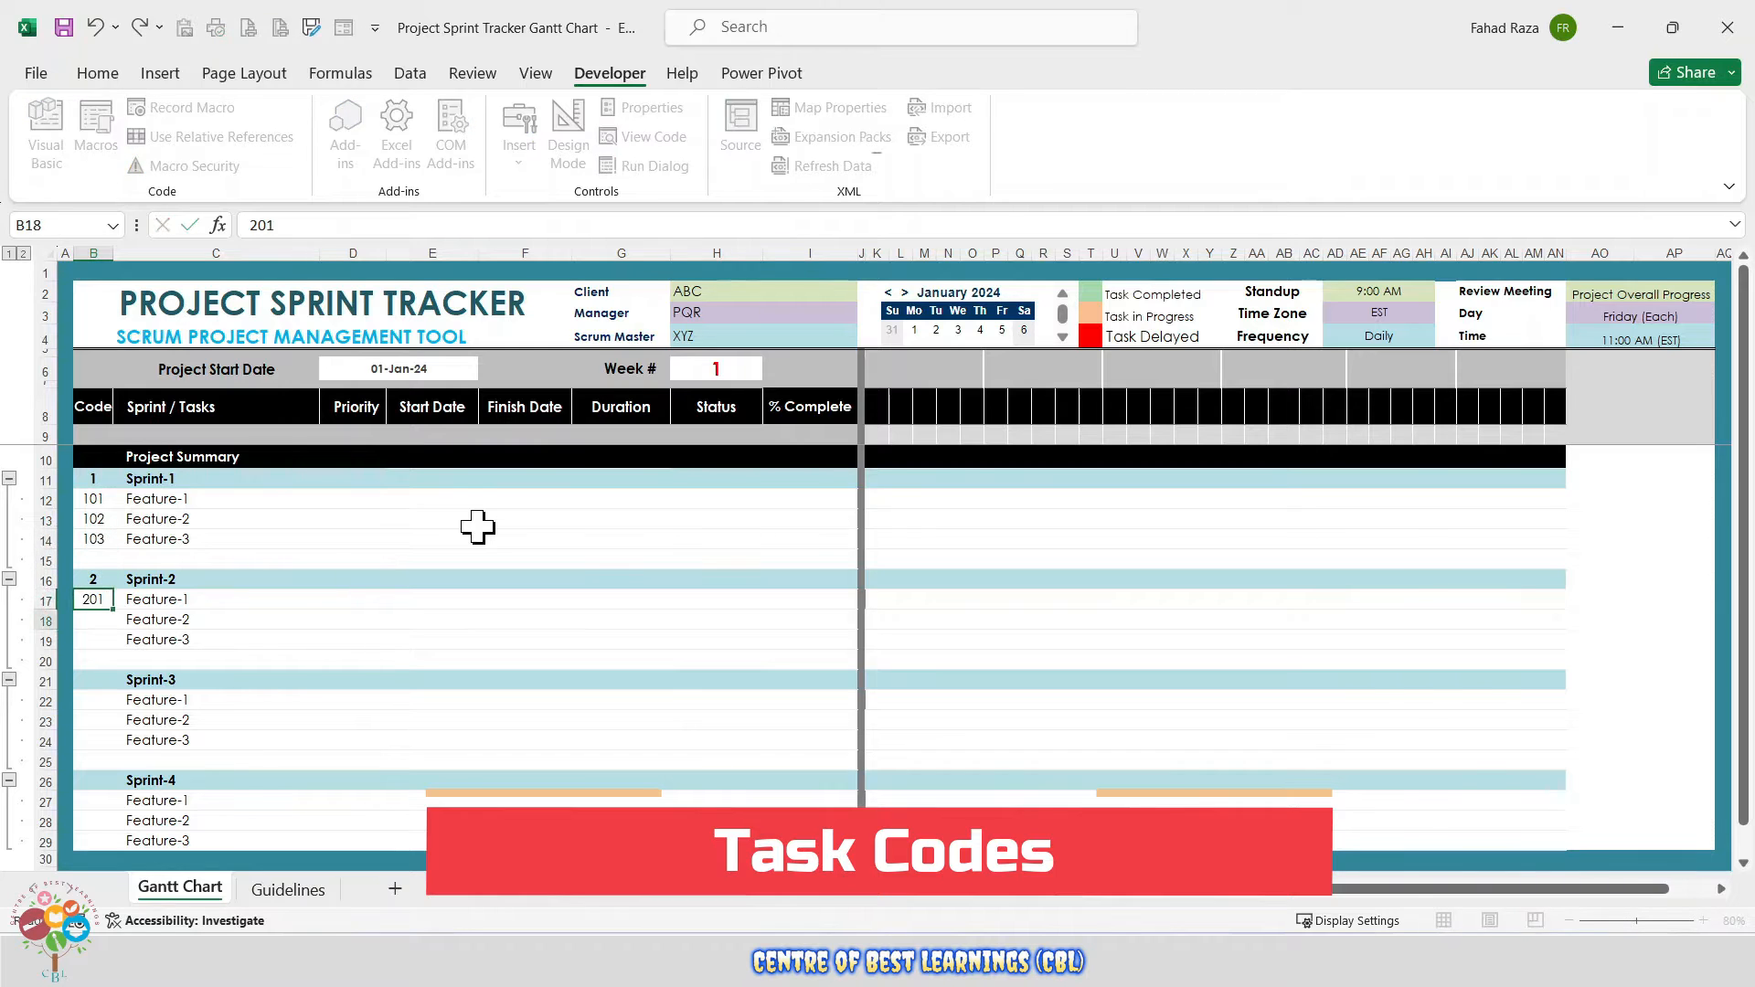
pyautogui.write('01 102 103  2 201 202 203  3 30')
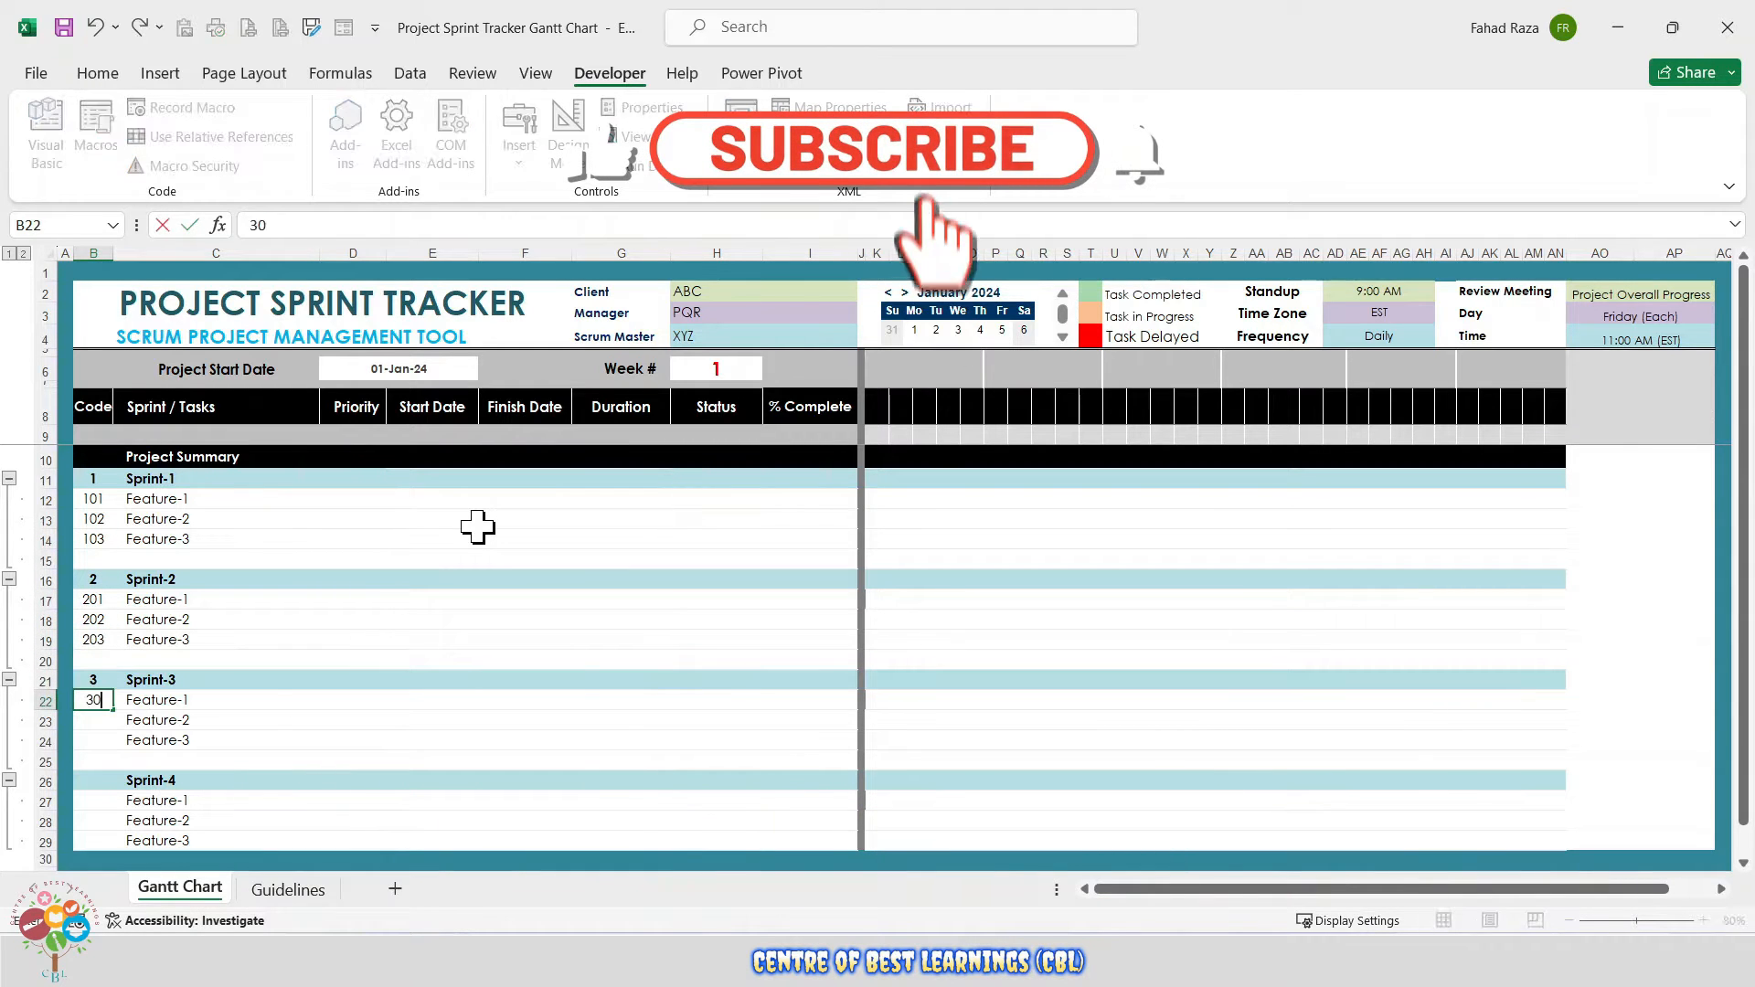
pyautogui.write('1')
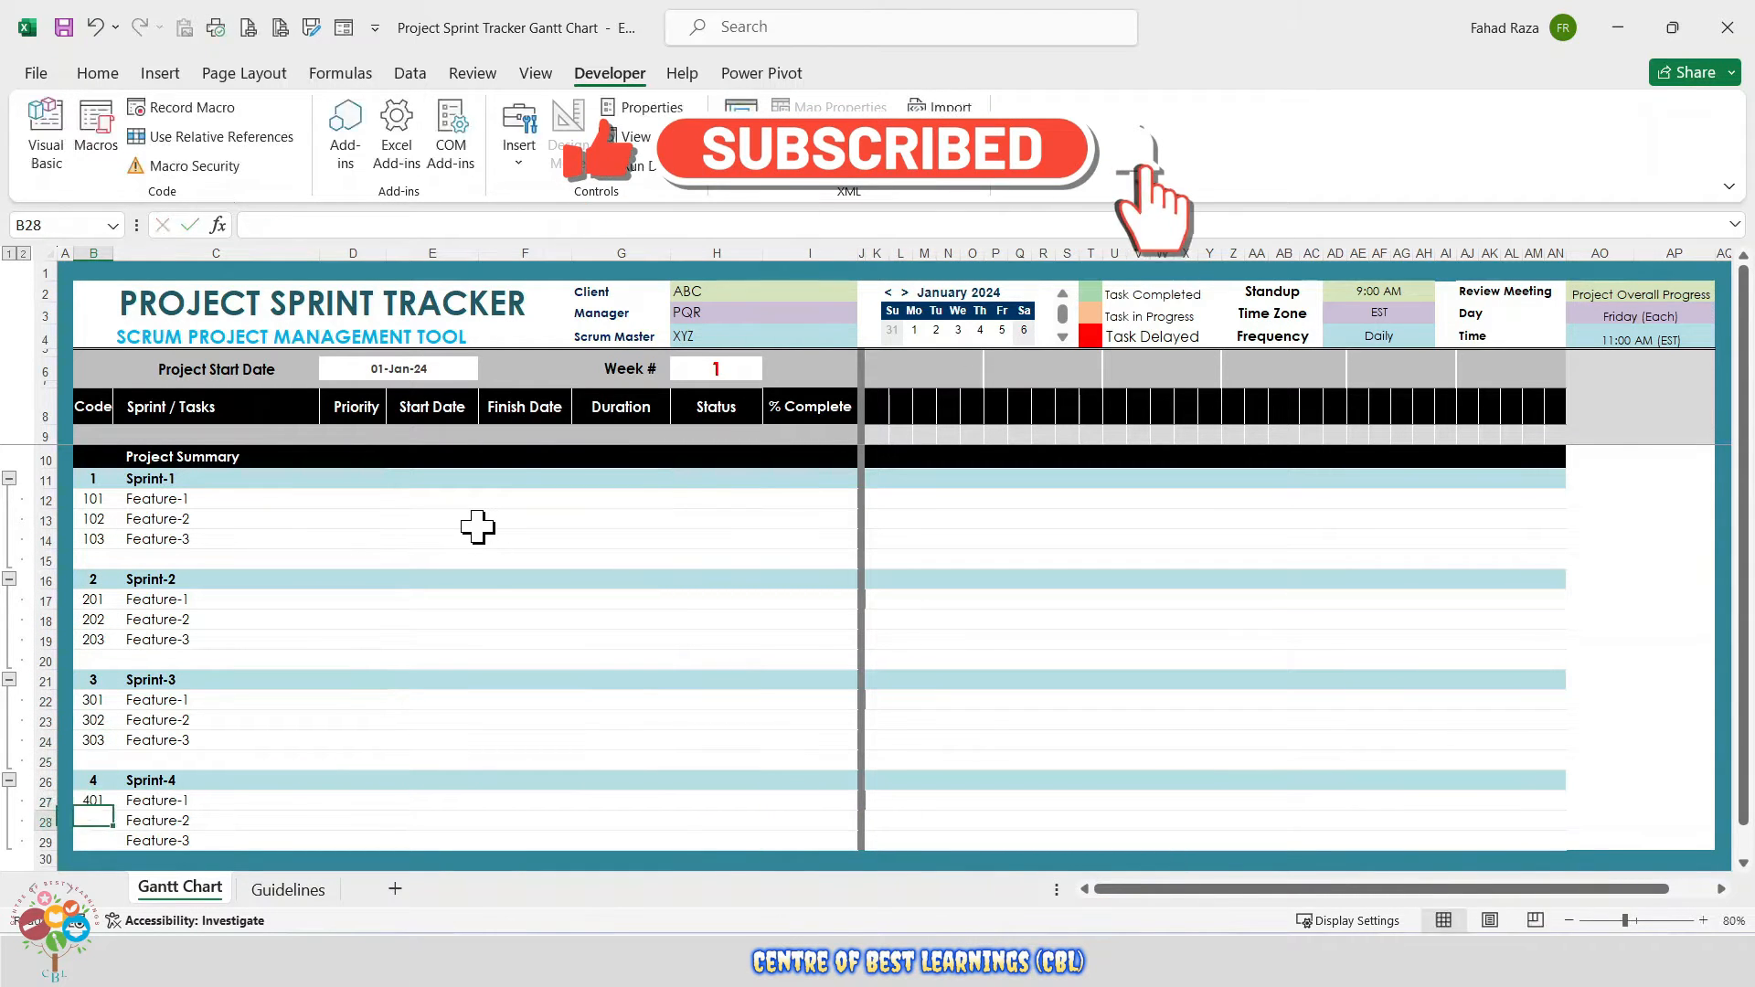
pyautogui.write(' 302 303  4 401 402')
pyautogui.press('Return')
pyautogui.write('403')
pyautogui.press('Return')
# - Apply list data validation to the Priority cells D11:D29 with the options High, Medium and Low
pyautogui.press('Right')
pyautogui.press('Up')
pyautogui.press('Up')
pyautogui.press('Up')
pyautogui.press('Up')
pyautogui.press('Up')
pyautogui.press('Up')
pyautogui.press('Up')
pyautogui.press('Up')
pyautogui.press('Up')
pyautogui.press('Up')
pyautogui.press('Up')
pyautogui.press('Up')
pyautogui.press('Up')
pyautogui.press('Up')
pyautogui.press('Up')
pyautogui.press('Up')
pyautogui.press('Up')
pyautogui.press('Up')
pyautogui.press('Up')
pyautogui.press('Right')
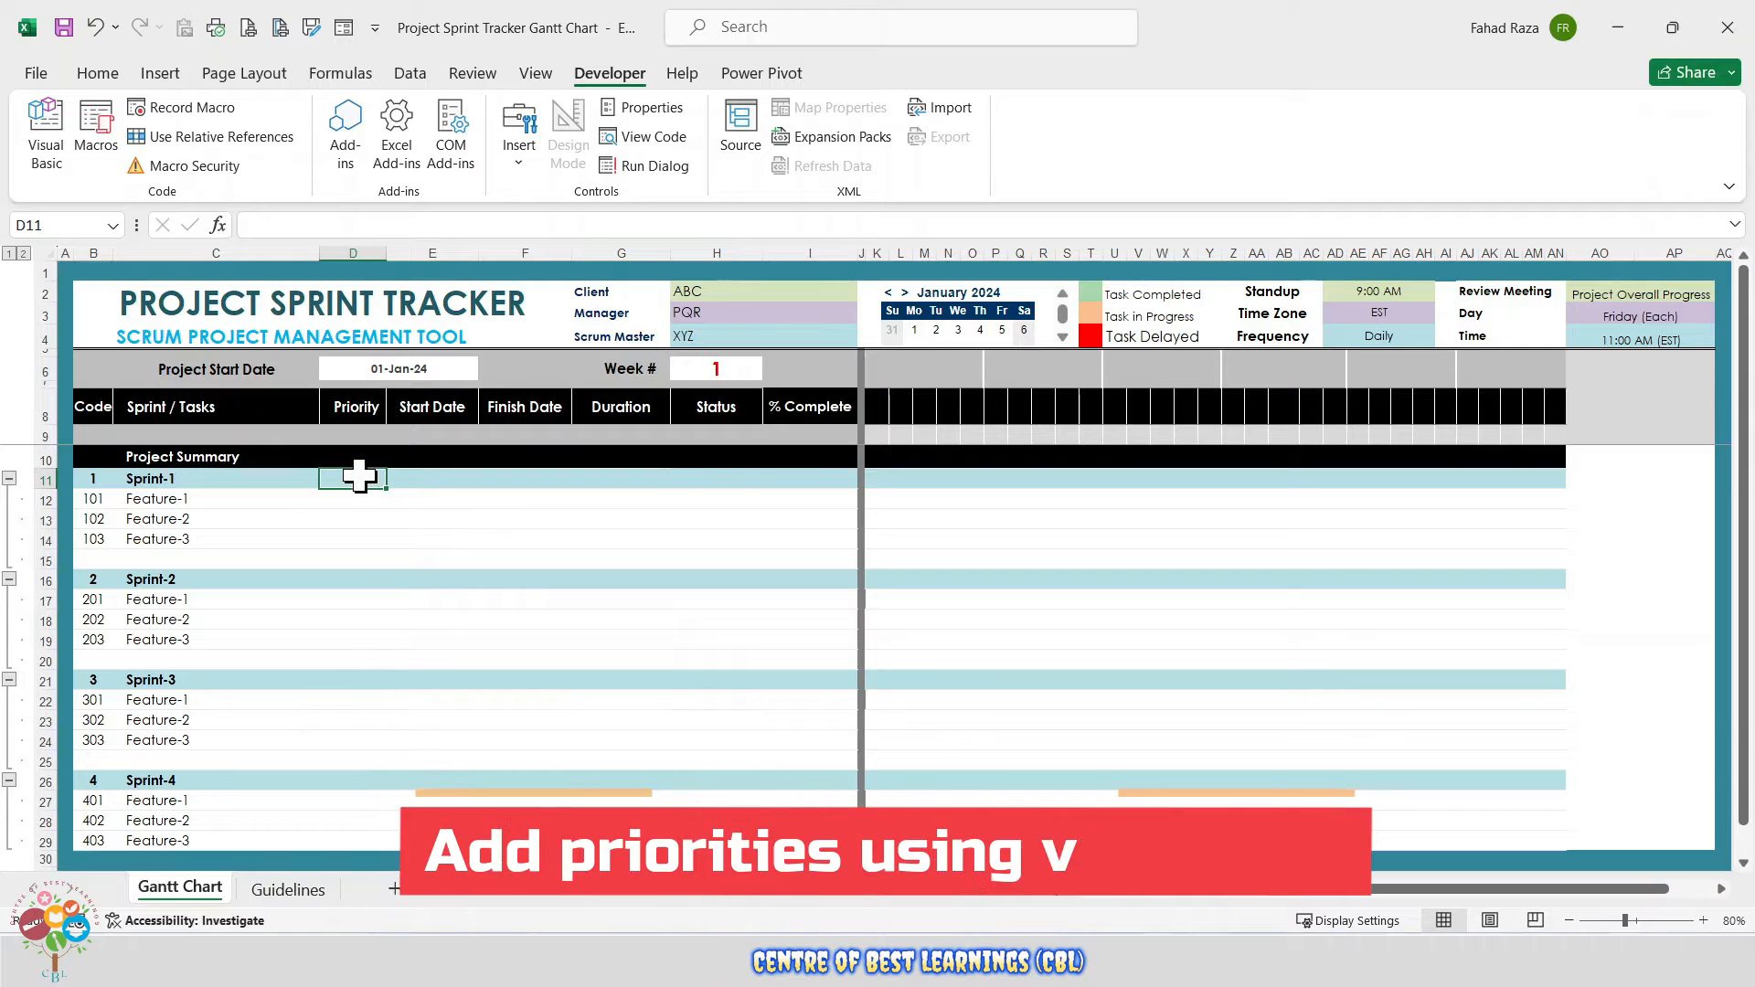
pyautogui.moveTo(358, 475); pyautogui.dragTo(344, 834)
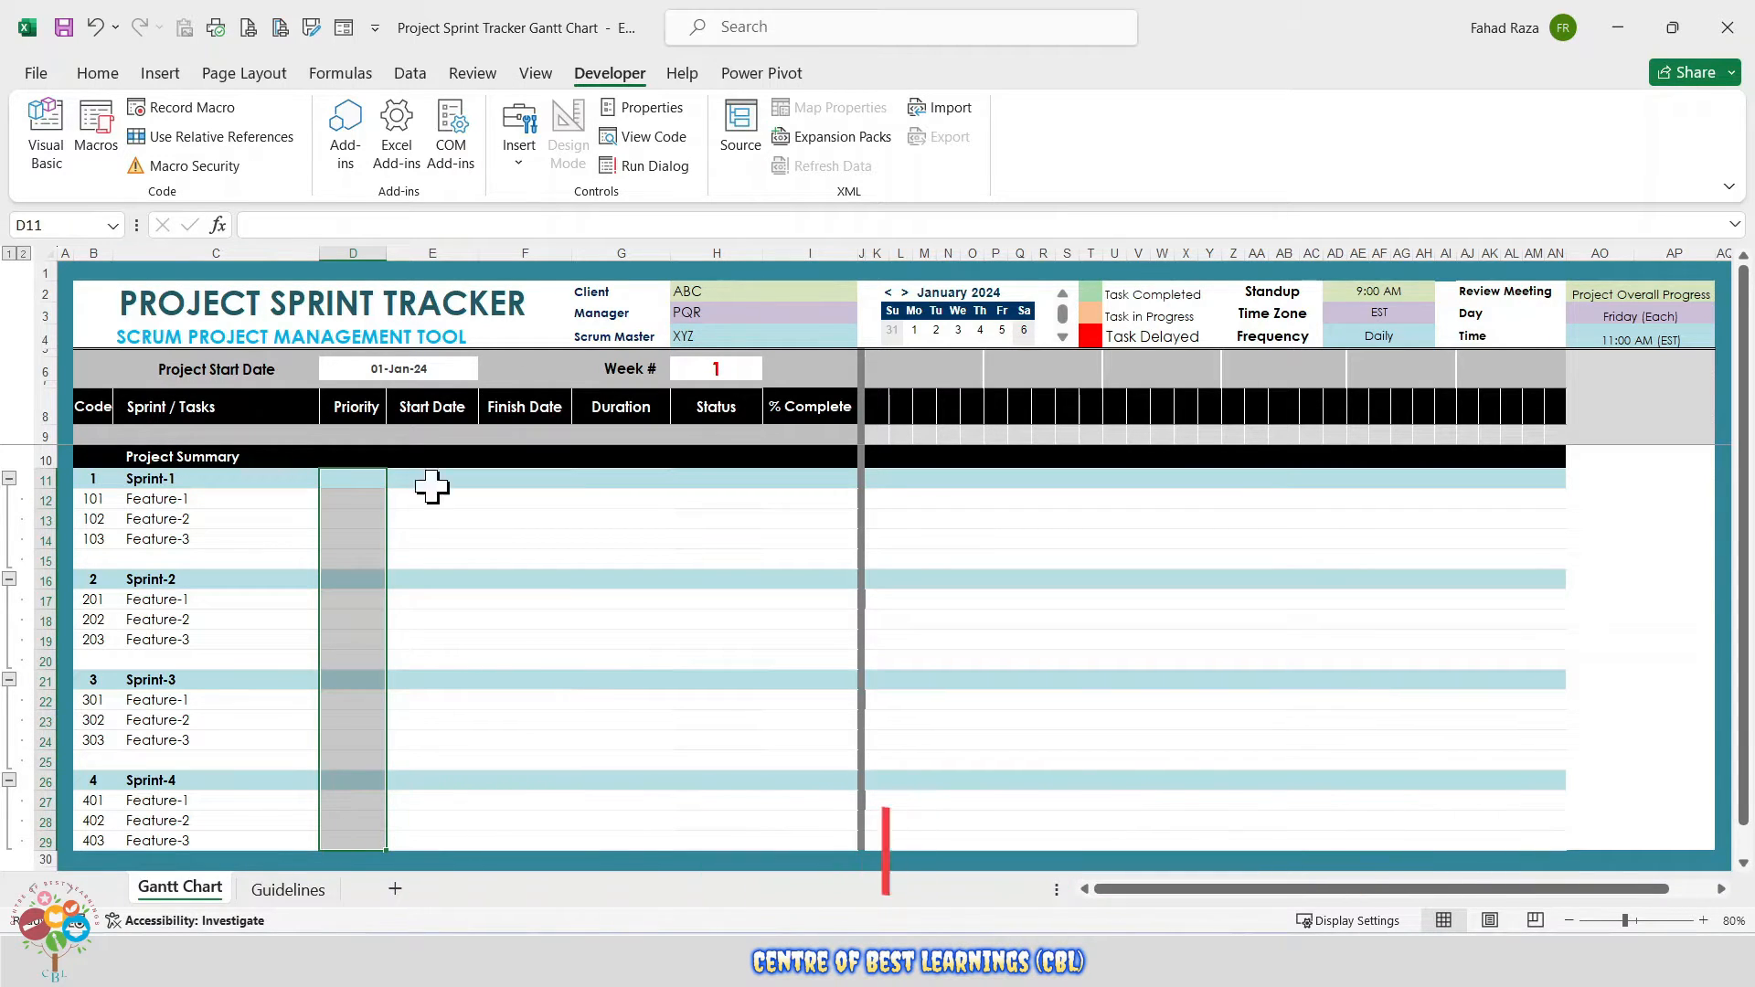
pyautogui.click(413, 75)
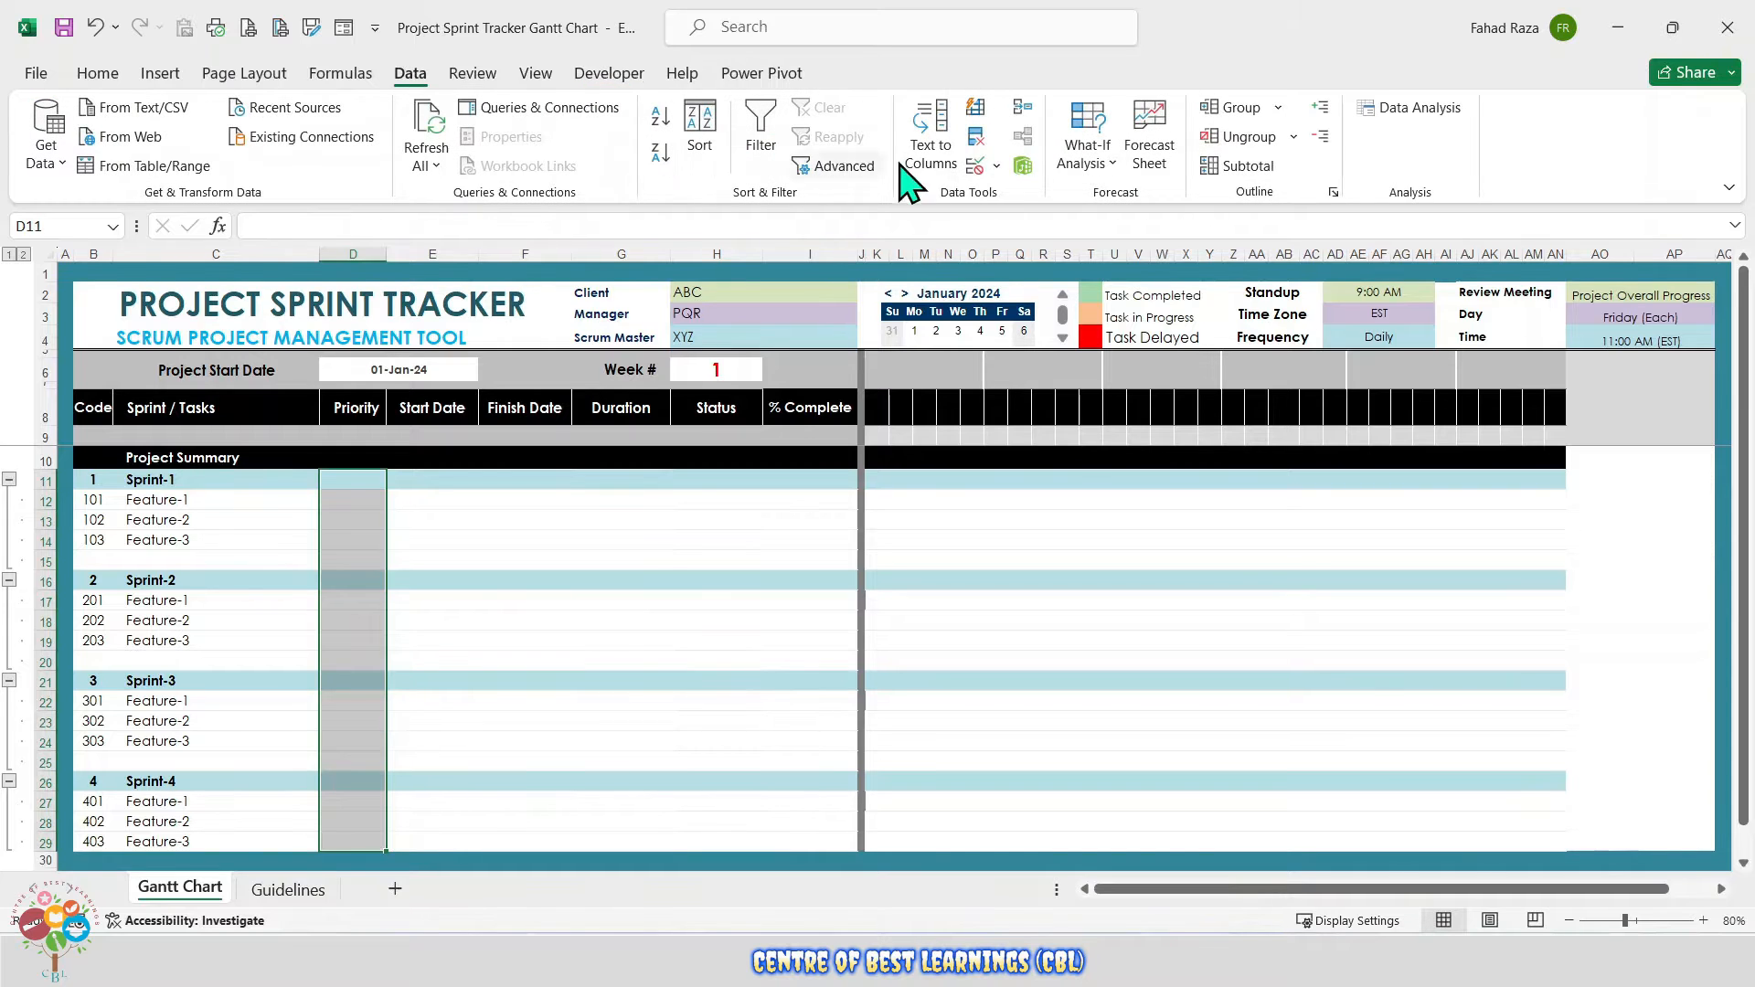
pyautogui.click(975, 169)
pyautogui.click(955, 137)
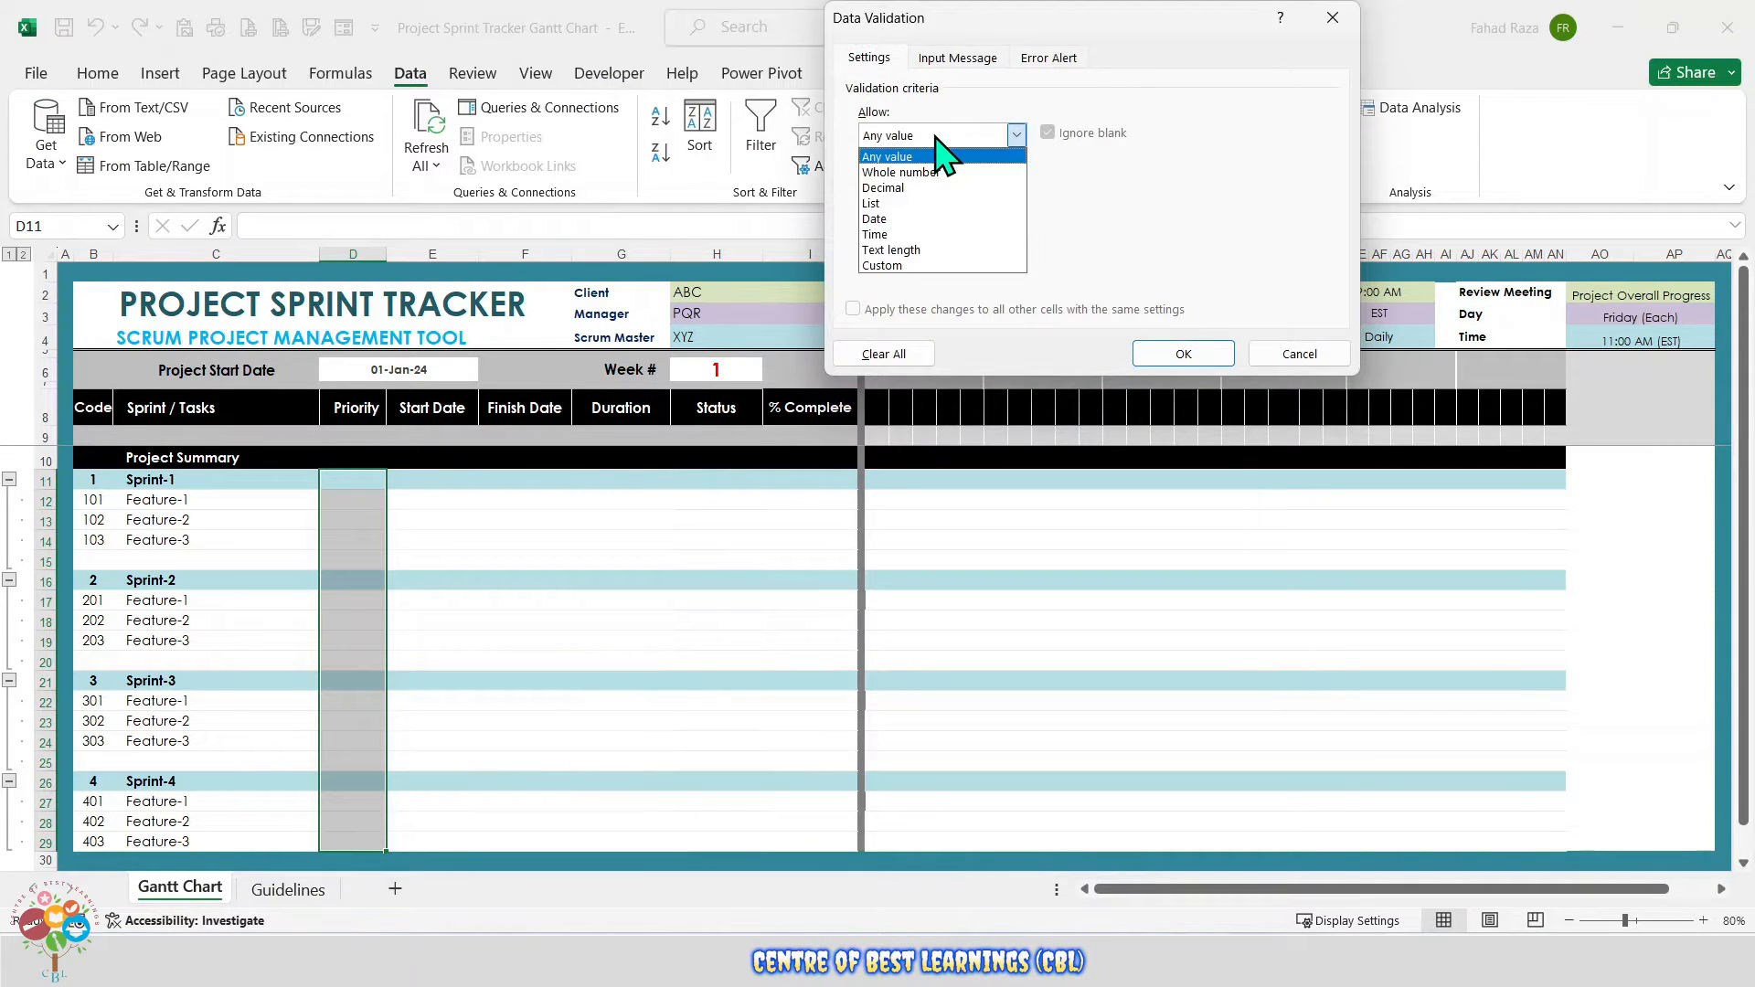
pyautogui.click(910, 203)
pyautogui.click(902, 232)
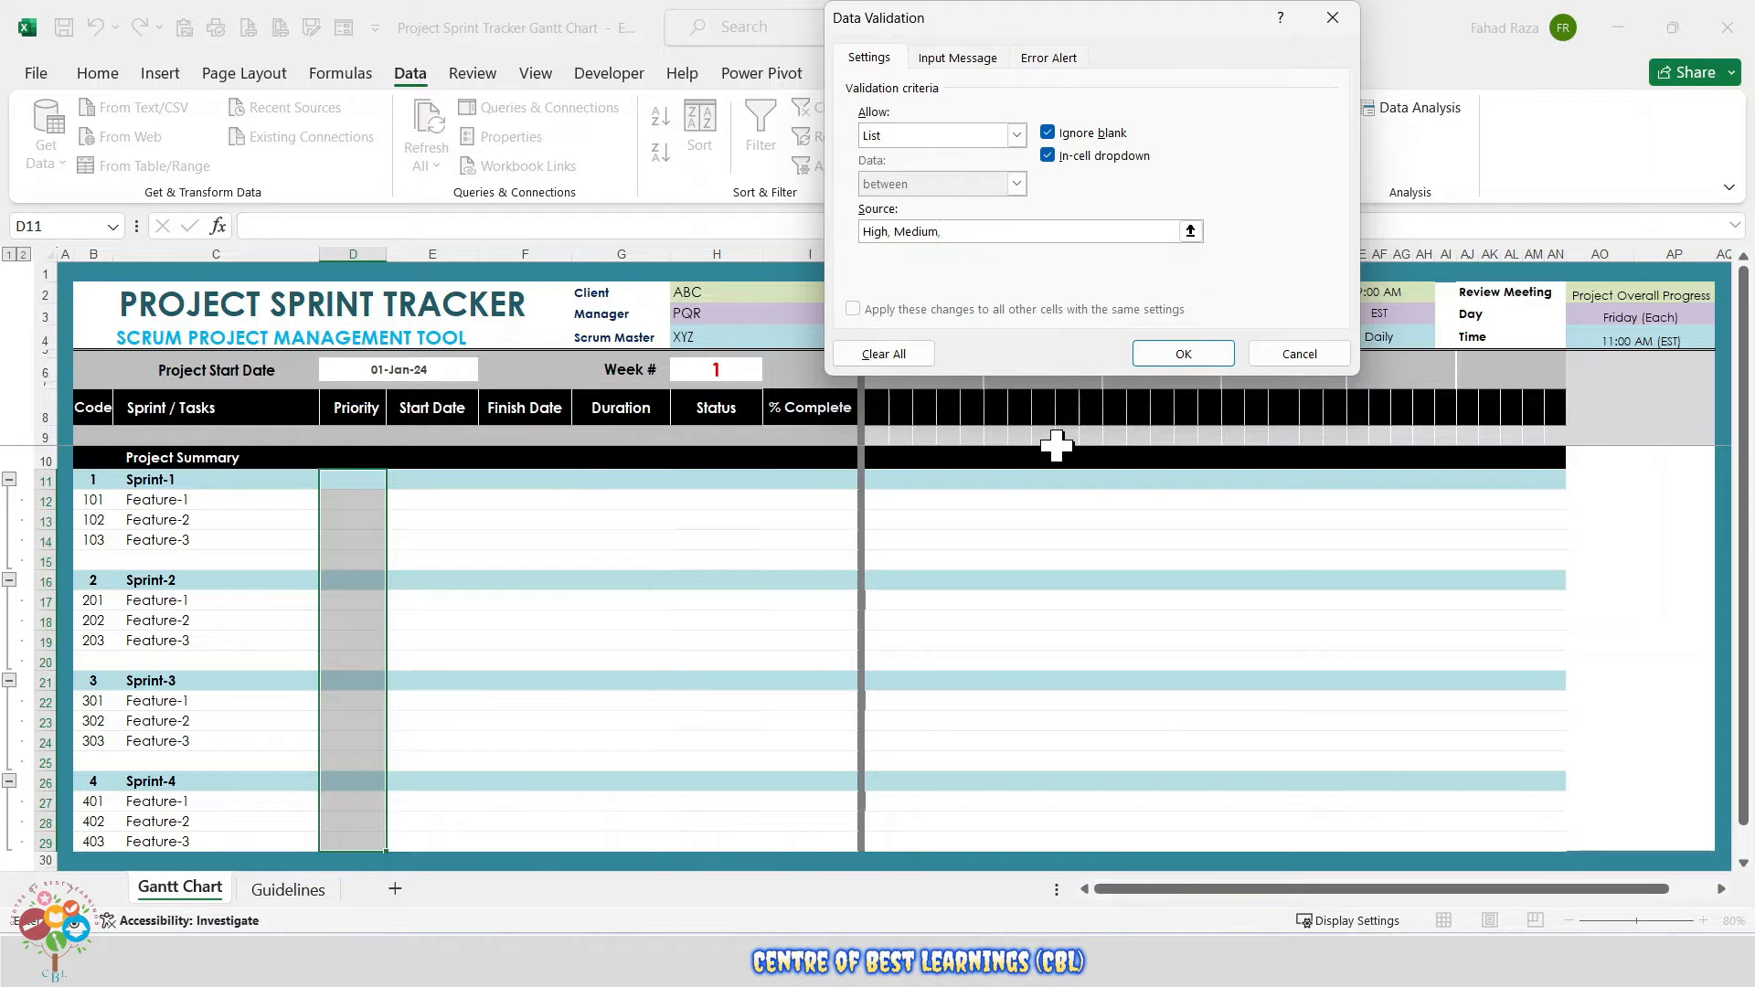
pyautogui.click(1183, 354)
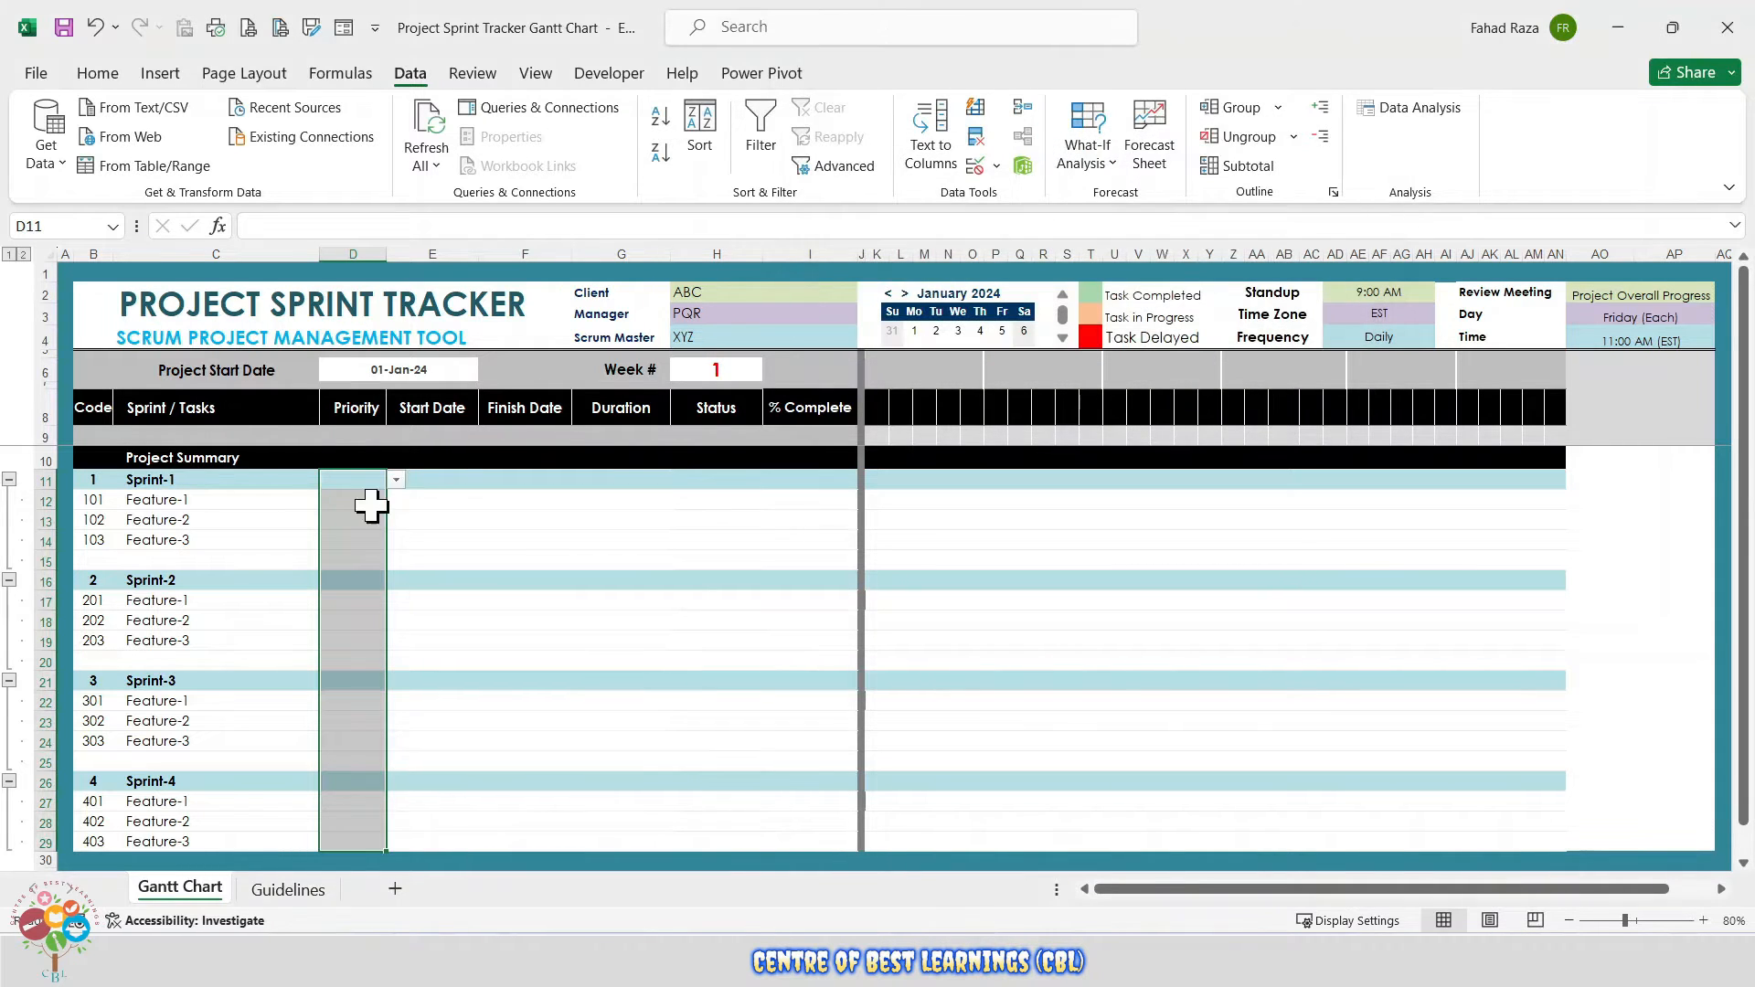
# - Set the Sprint-1 priorities to High for Feature-1, Medium for Feature-2 and Low for Feature-3
pyautogui.click(371, 501)
pyautogui.click(396, 501)
pyautogui.click(347, 515)
pyautogui.click(352, 520)
pyautogui.click(396, 520)
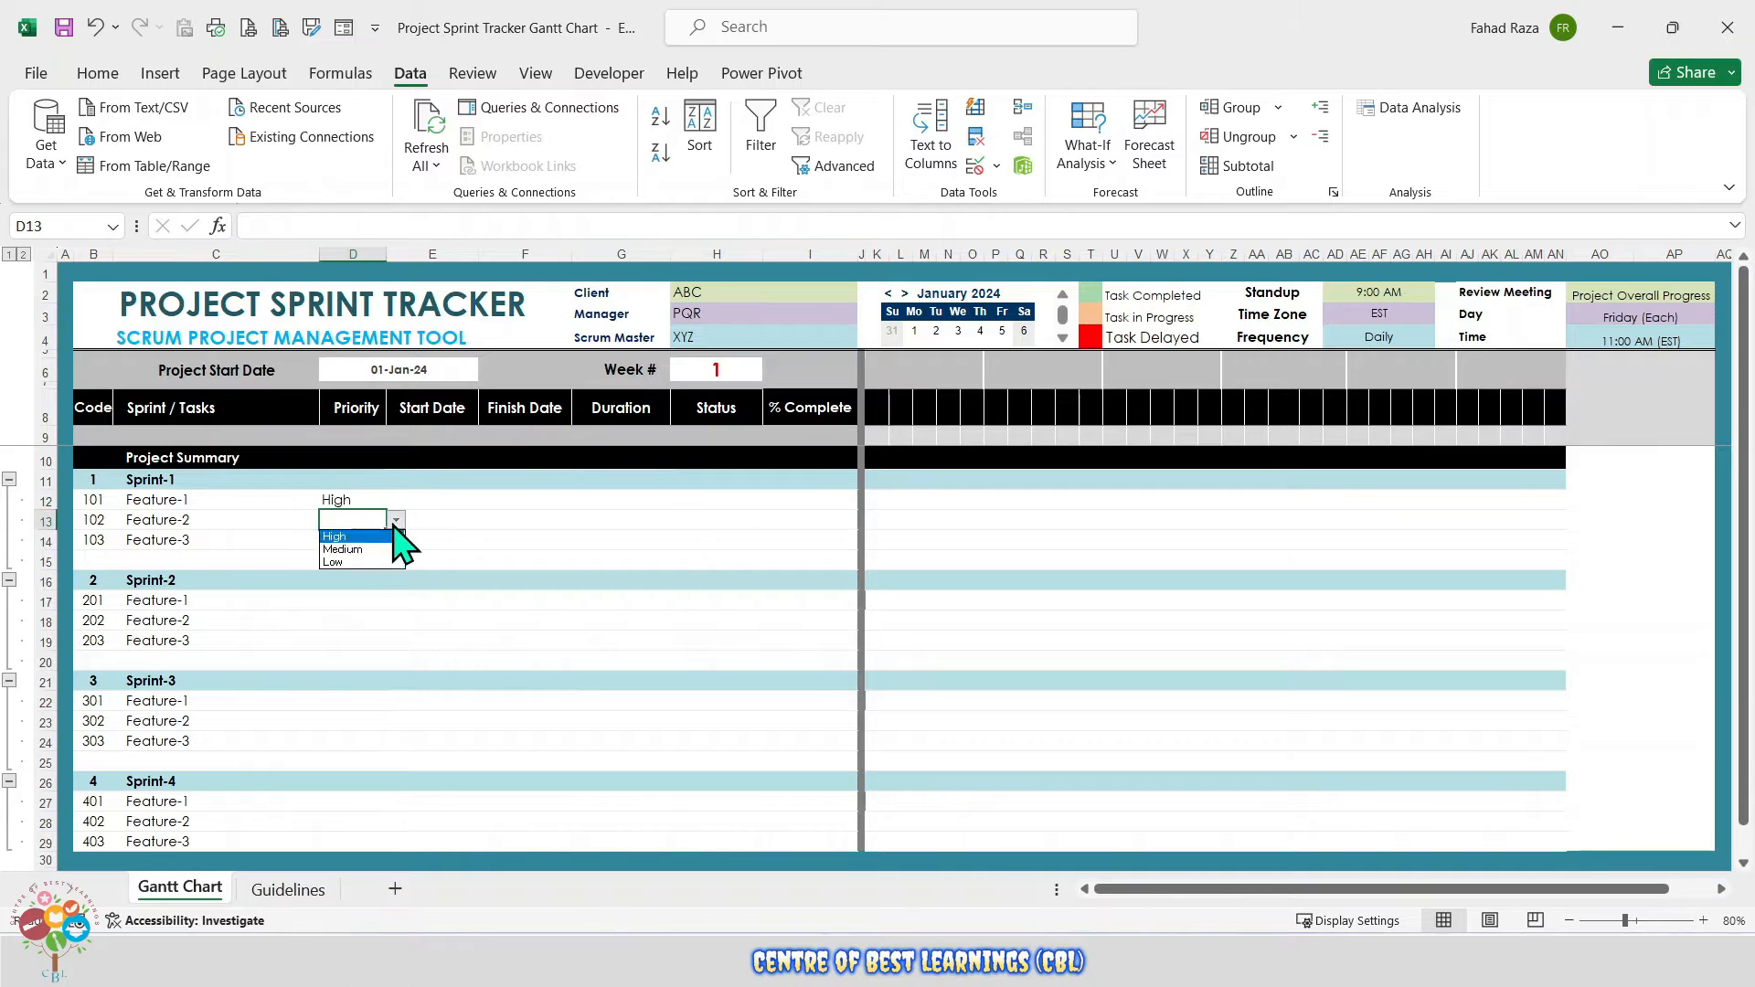
pyautogui.click(344, 539)
pyautogui.click(344, 539)
pyautogui.click(396, 540)
pyautogui.click(352, 602)
pyautogui.click(431, 519)
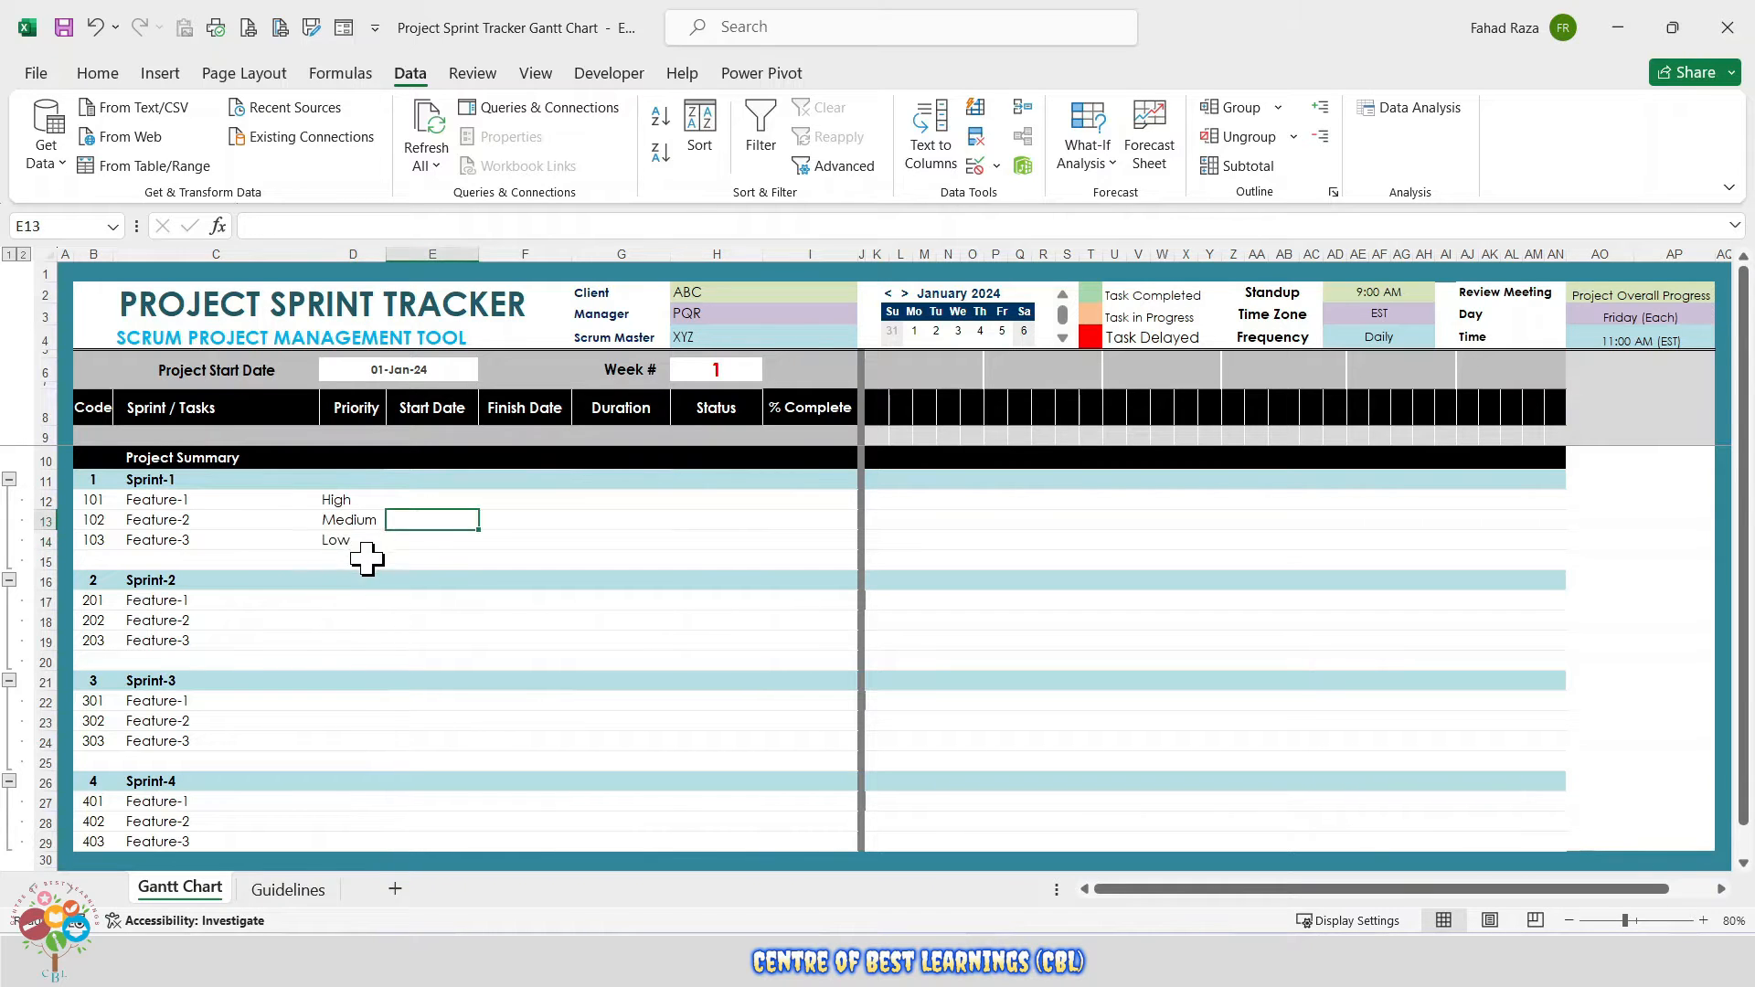
# - Insert 01-Jan-24 as start date and 05-Jan-24 as finish date for Sprint-1's Feature-1 from the mini calendar
pyautogui.click(420, 500)
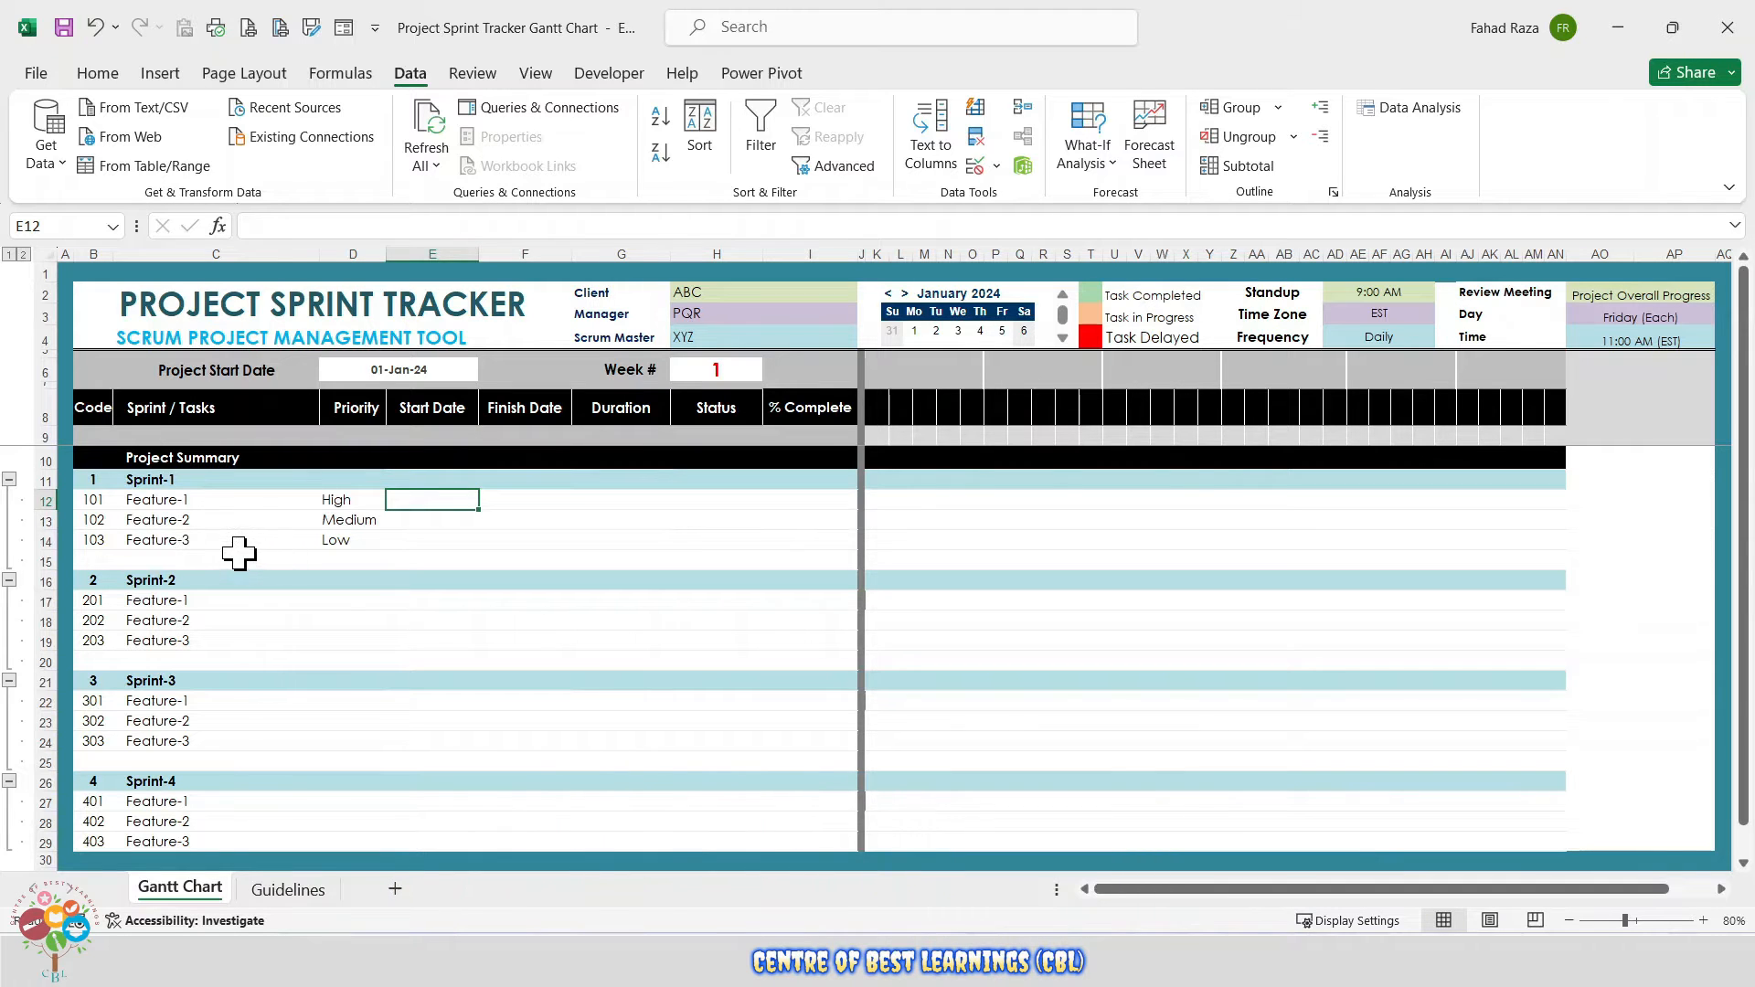
pyautogui.click(923, 343)
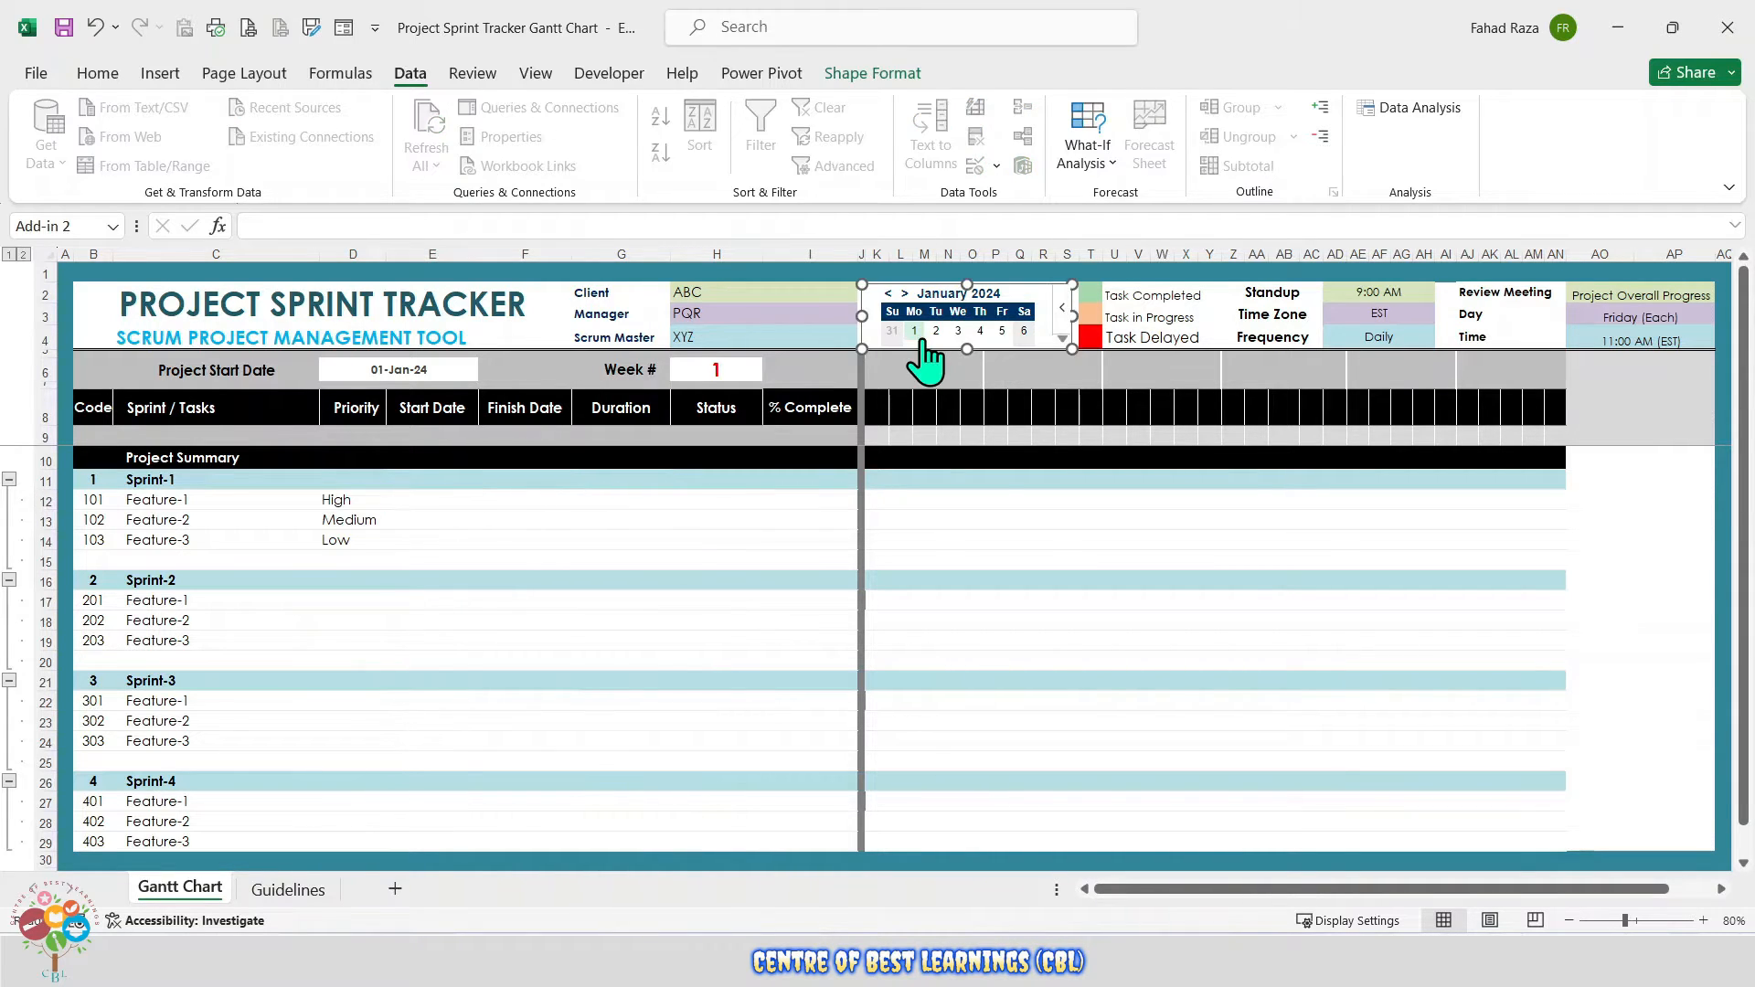
pyautogui.click(535, 500)
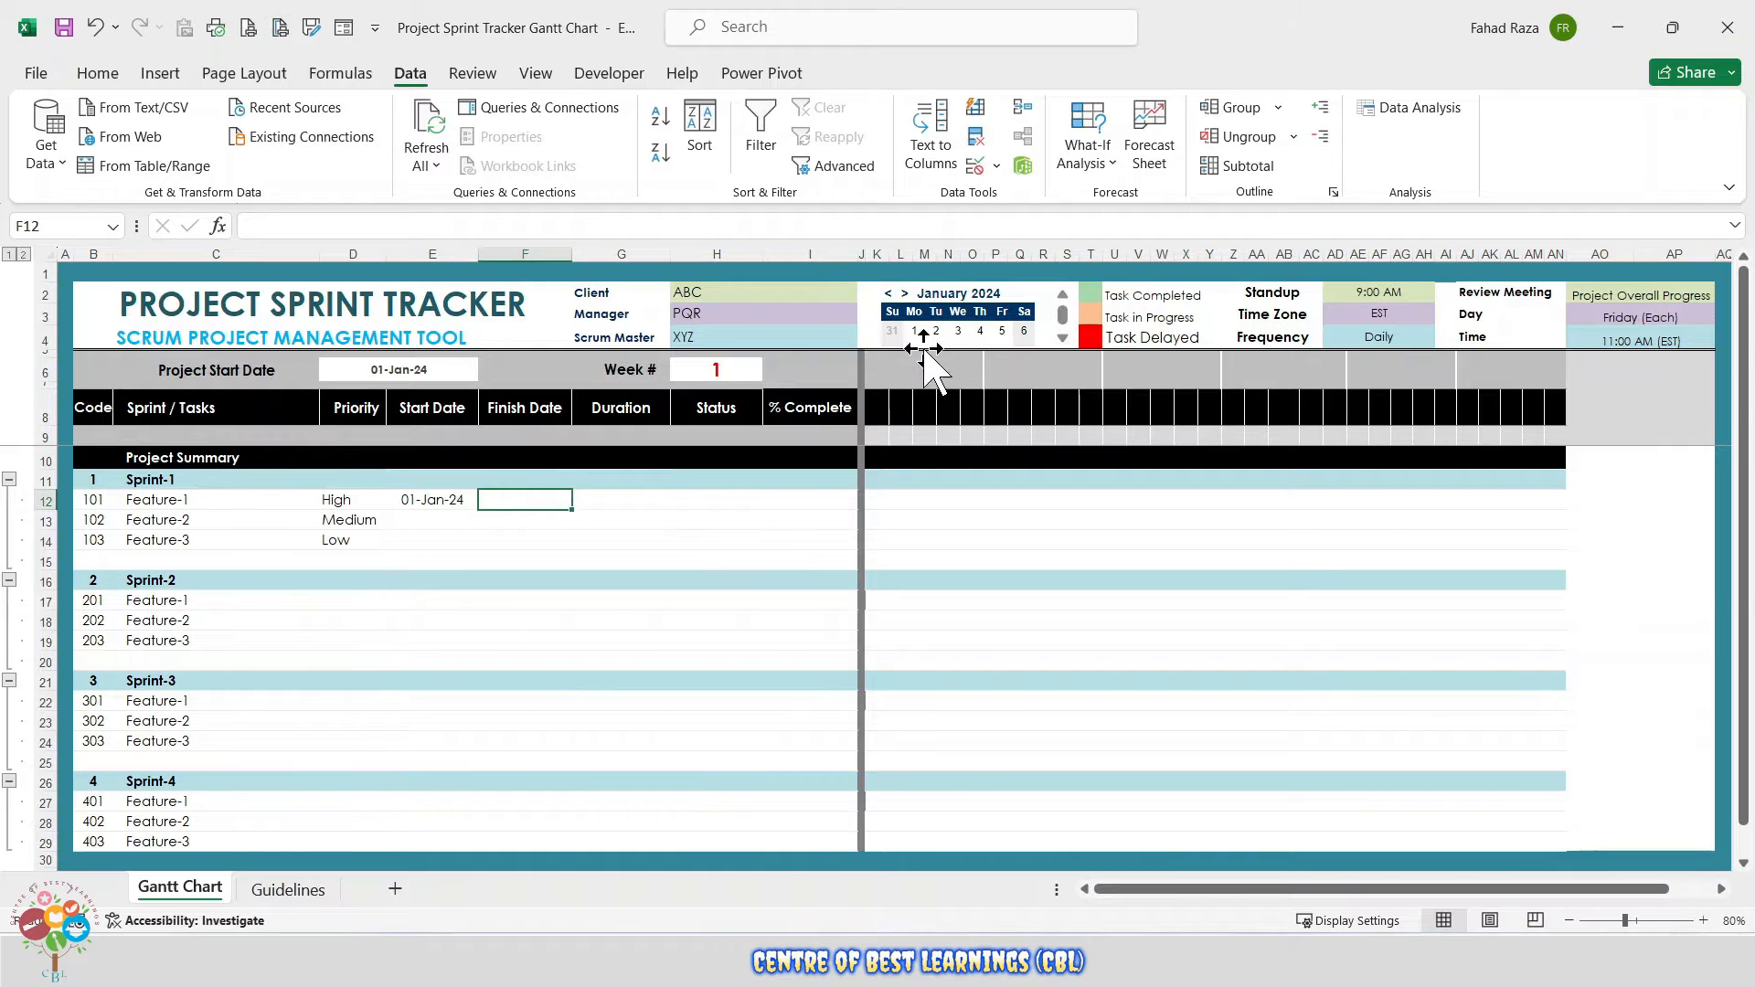
pyautogui.click(1002, 332)
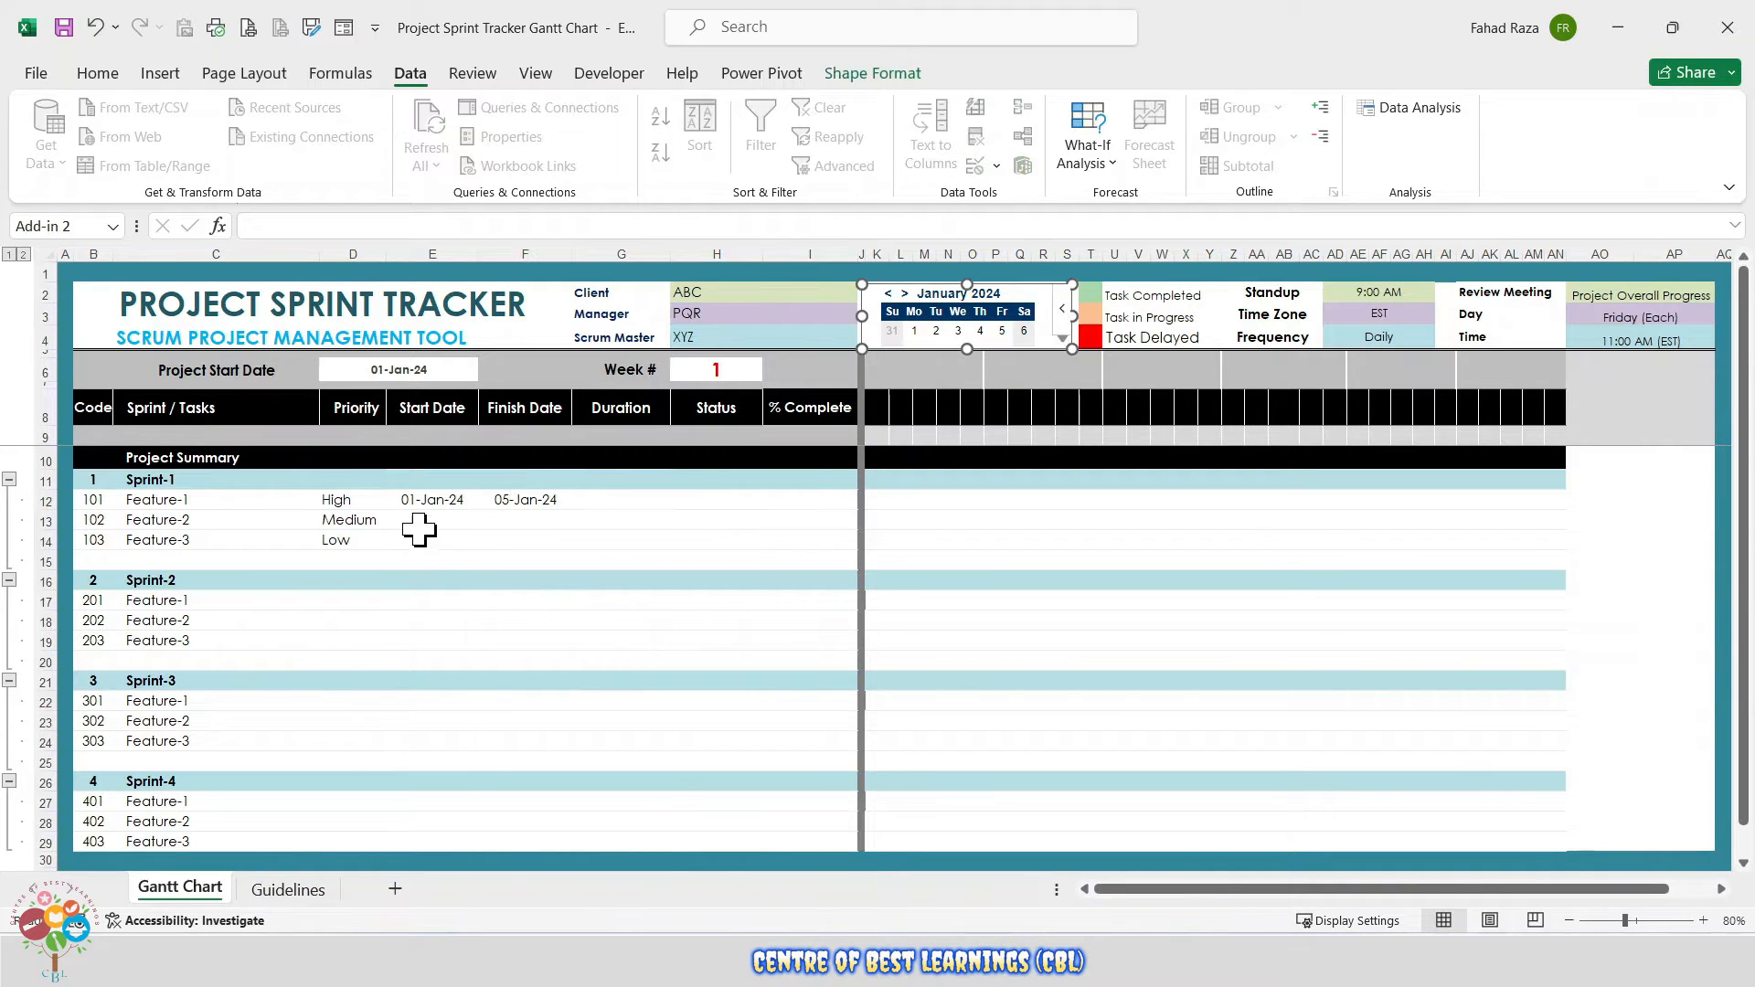
# - Insert 08-Jan-24 as start date and 10-Jan-24 as finish date for Sprint-1's Feature-2 from the mini calendar
pyautogui.click(413, 521)
pyautogui.scroll(-1, 946, 348)
pyautogui.click(914, 335)
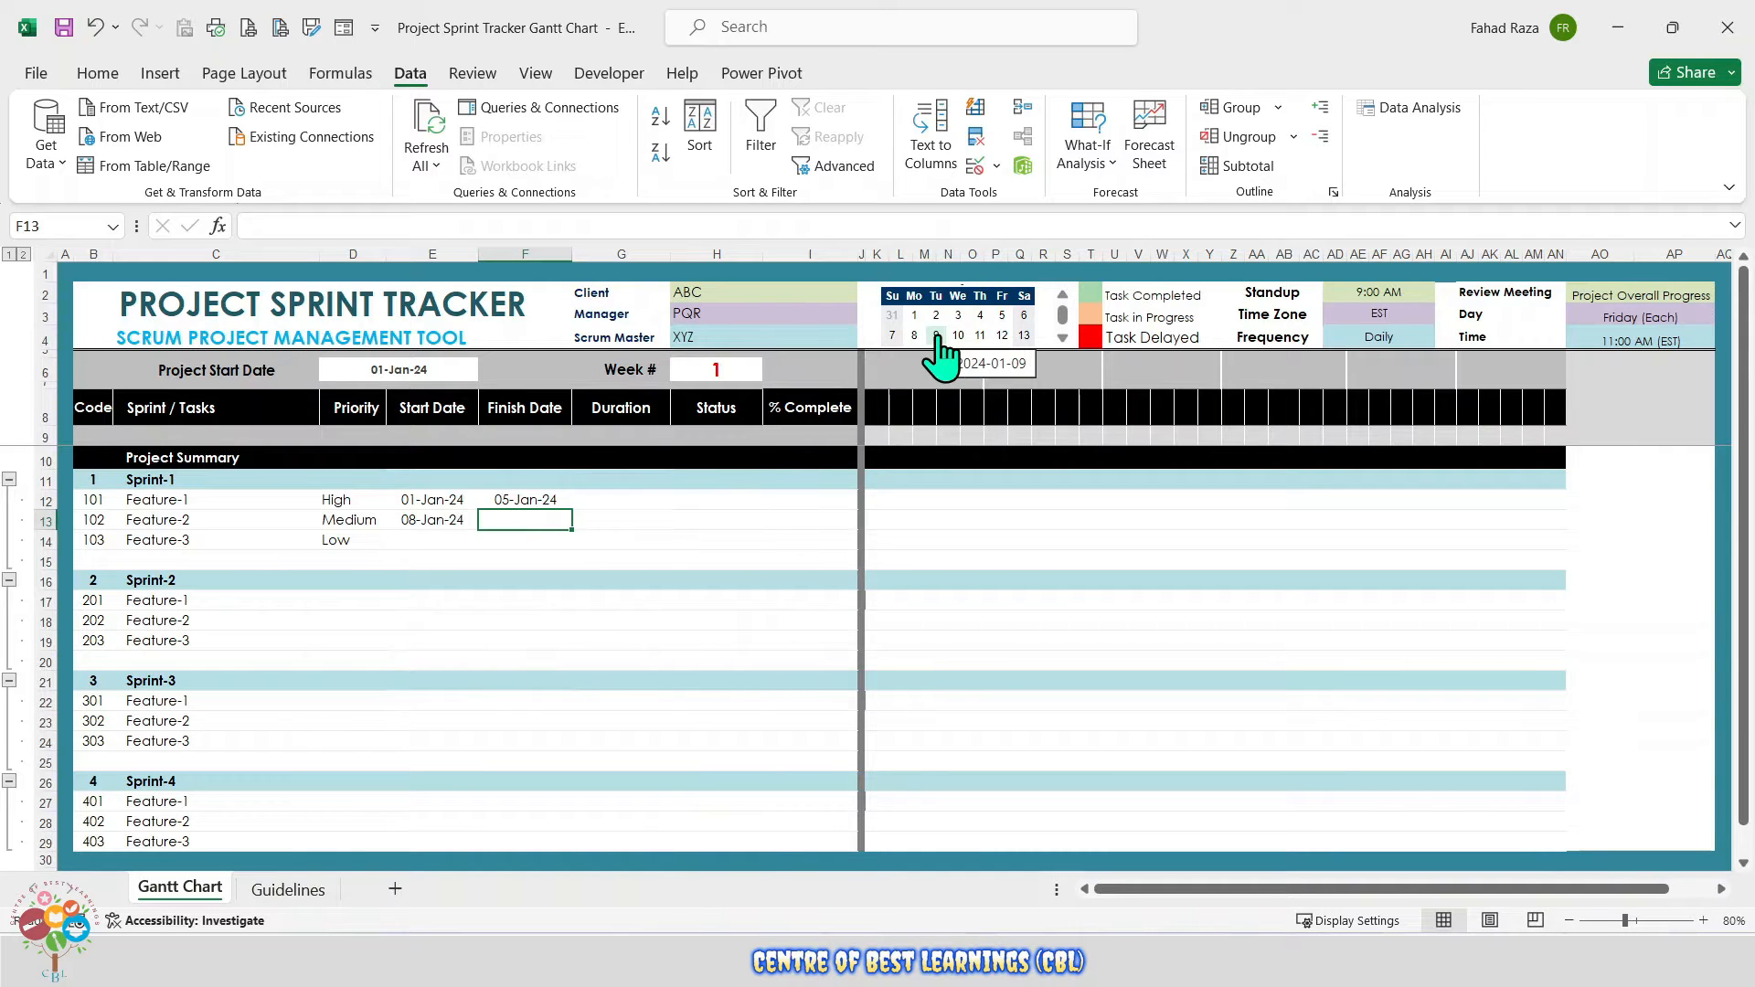
pyautogui.click(958, 336)
pyautogui.click(416, 540)
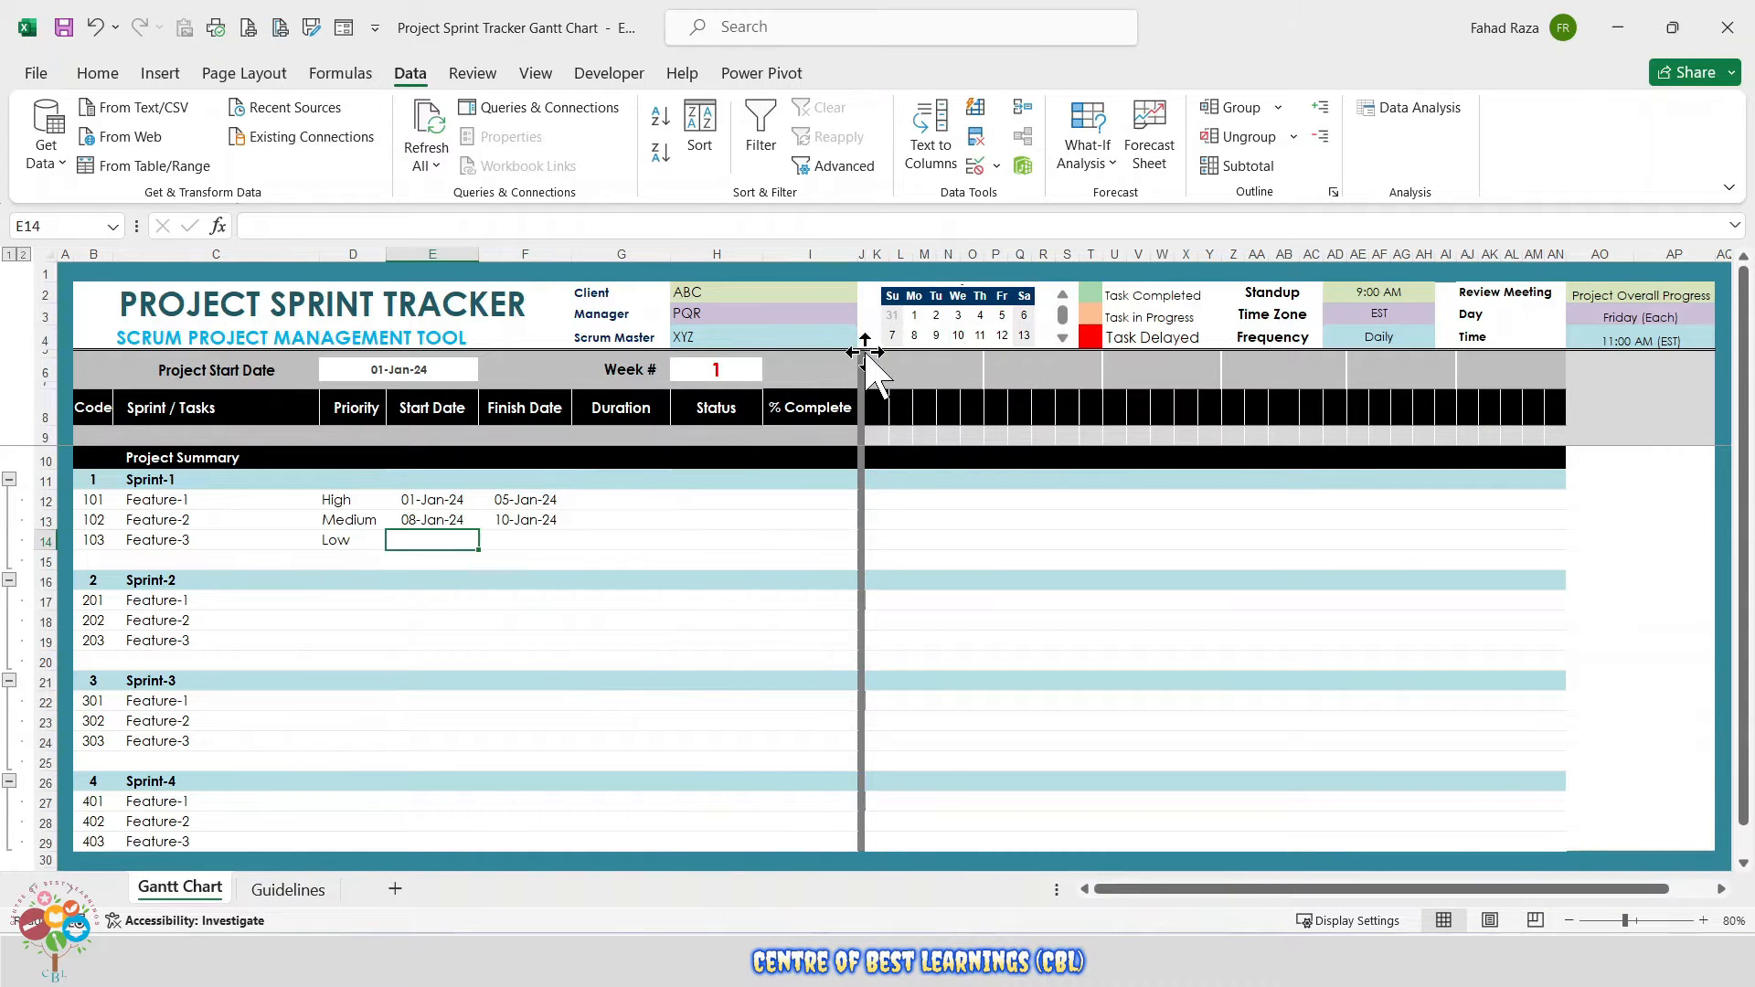
# - Insert 11-Jan-24 as start date and 12-Jan-24 as finish date for Sprint-1's Feature-3 from the mini calendar
pyautogui.click(980, 336)
pyautogui.click(1002, 299)
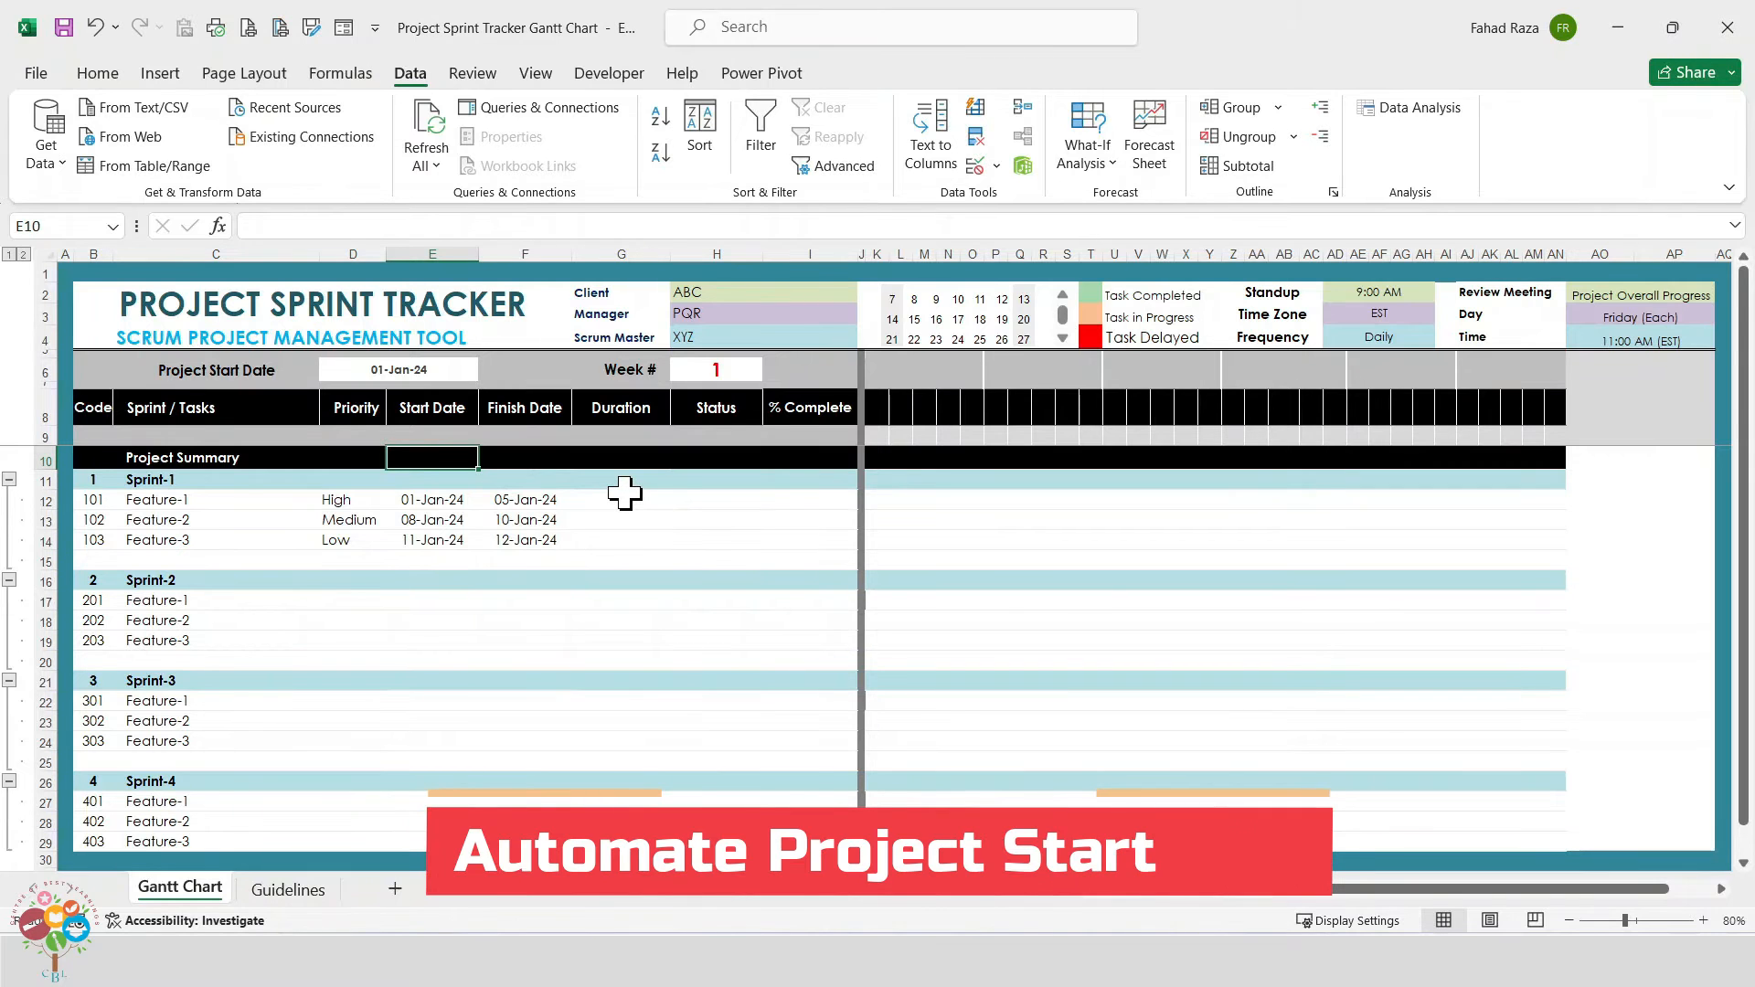
# - Enter the formula =IF(MIN(E11:E29)>0,MIN(E11:E29),"") in E10 as the Project Summary start date
pyautogui.write('IF')
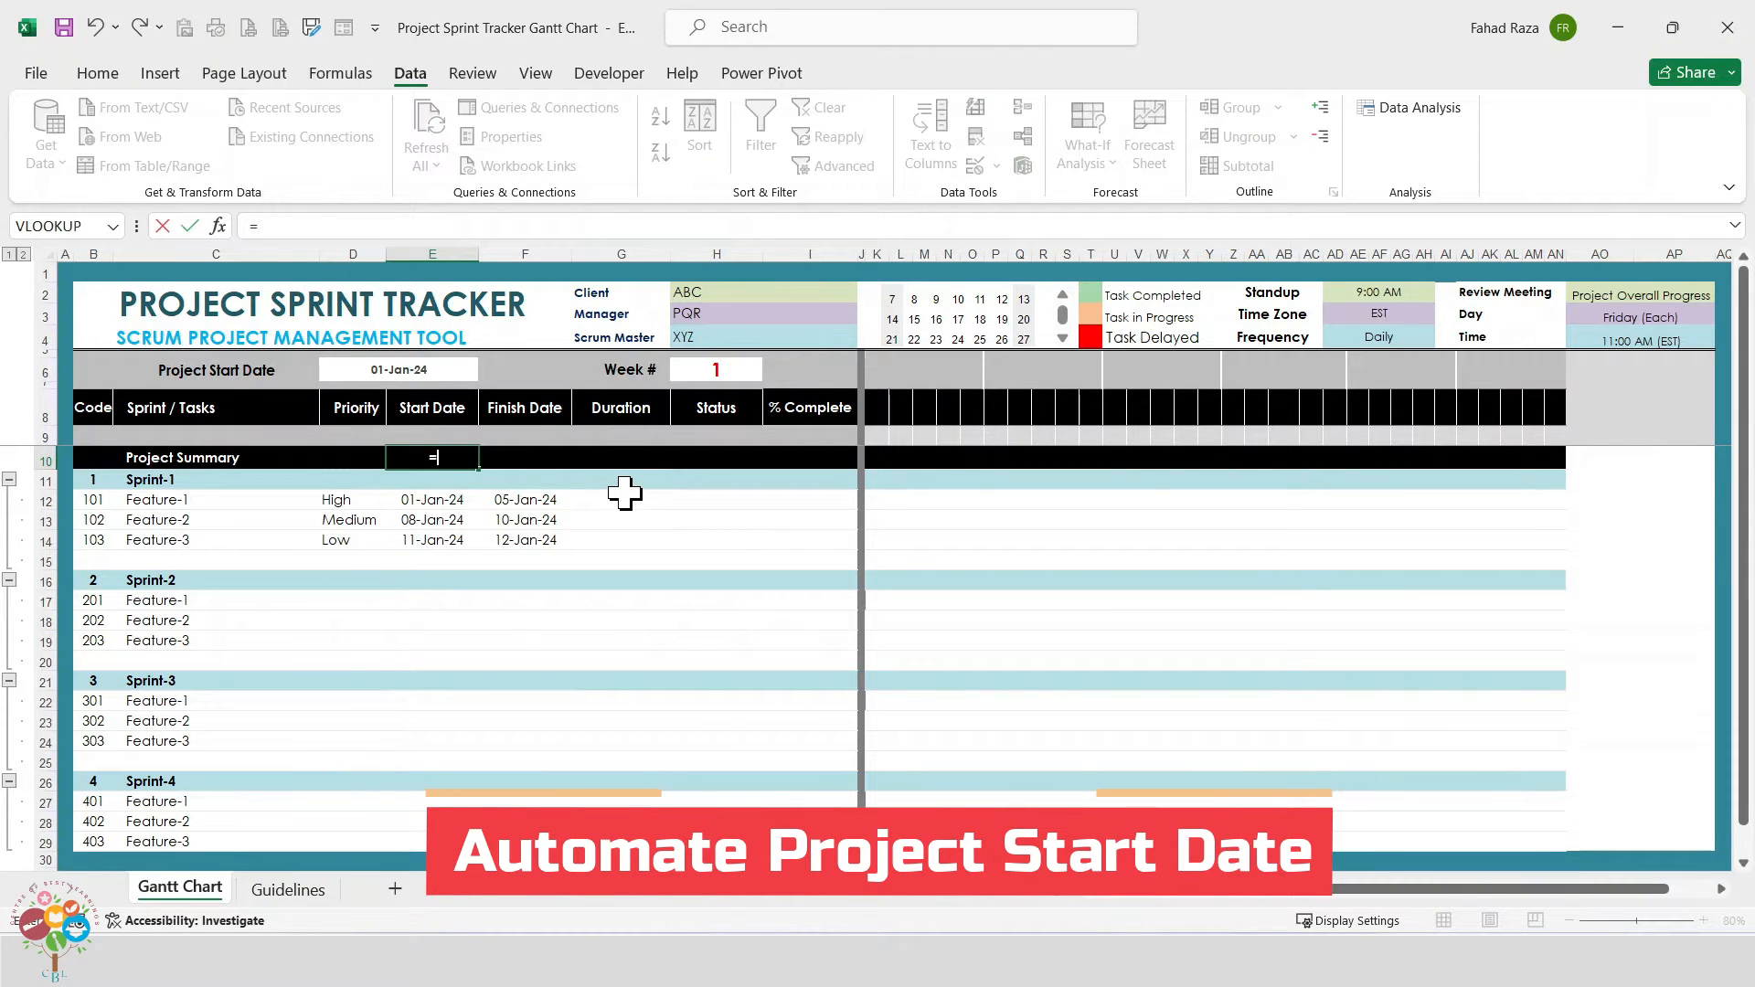
pyautogui.write('IF(')
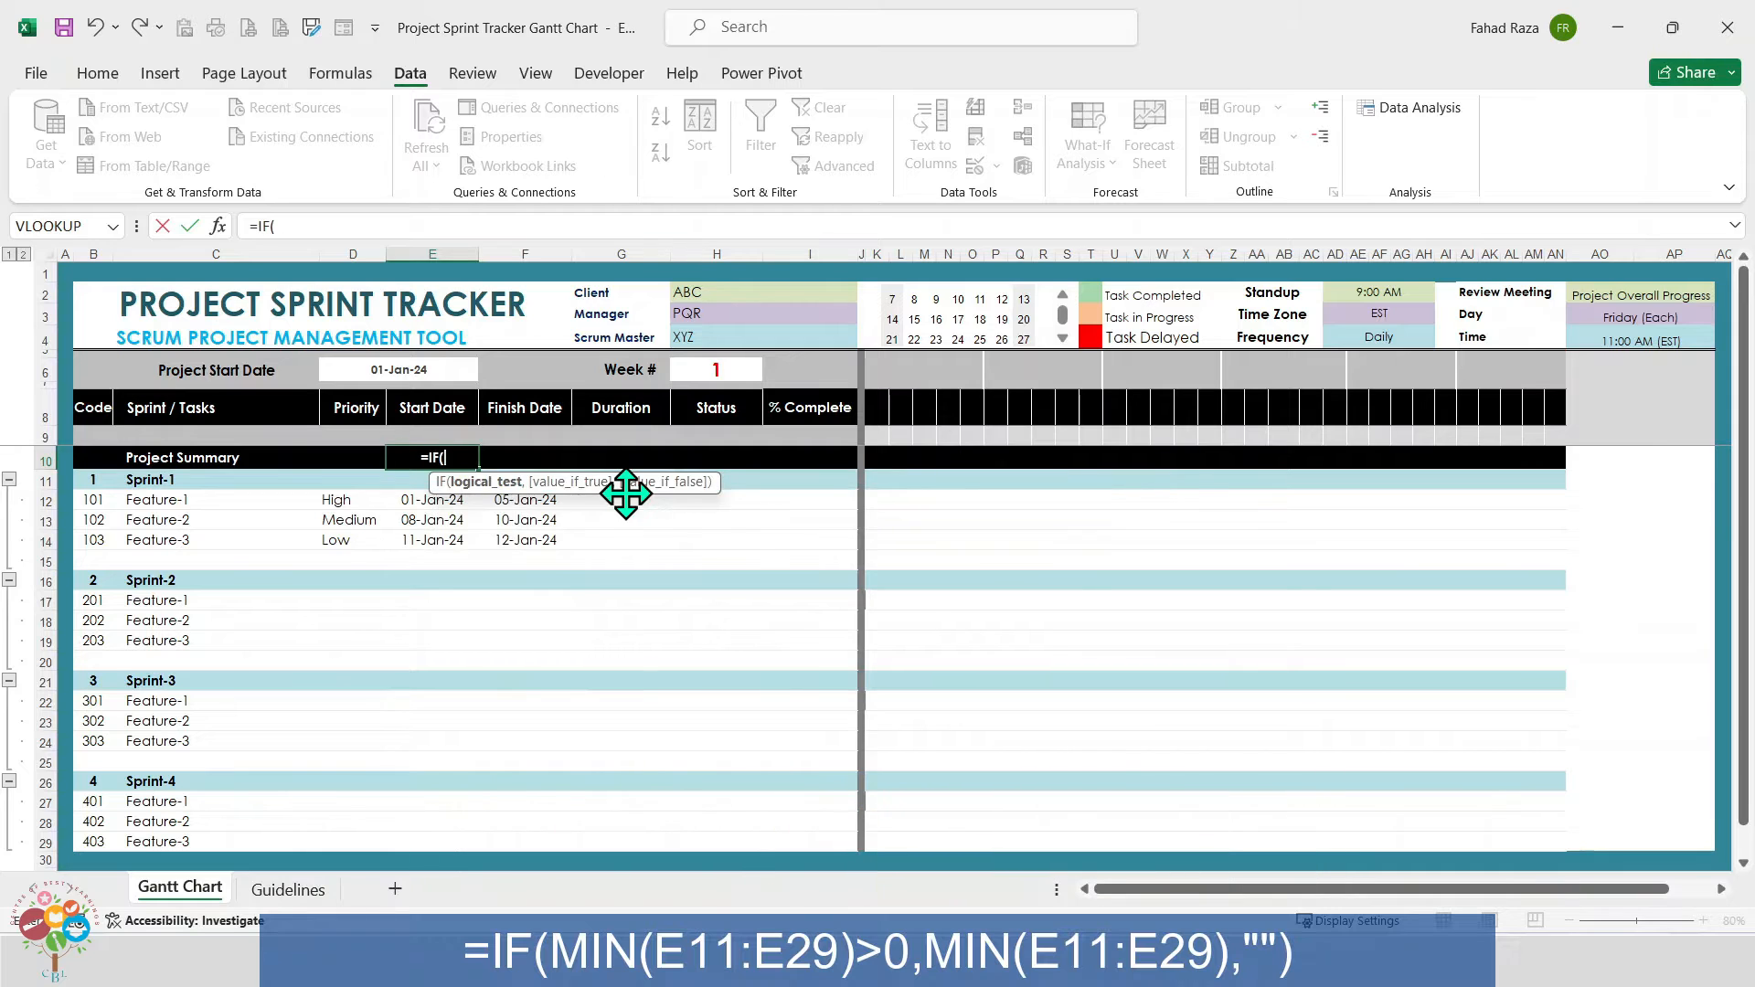
pyautogui.write('MIN(')
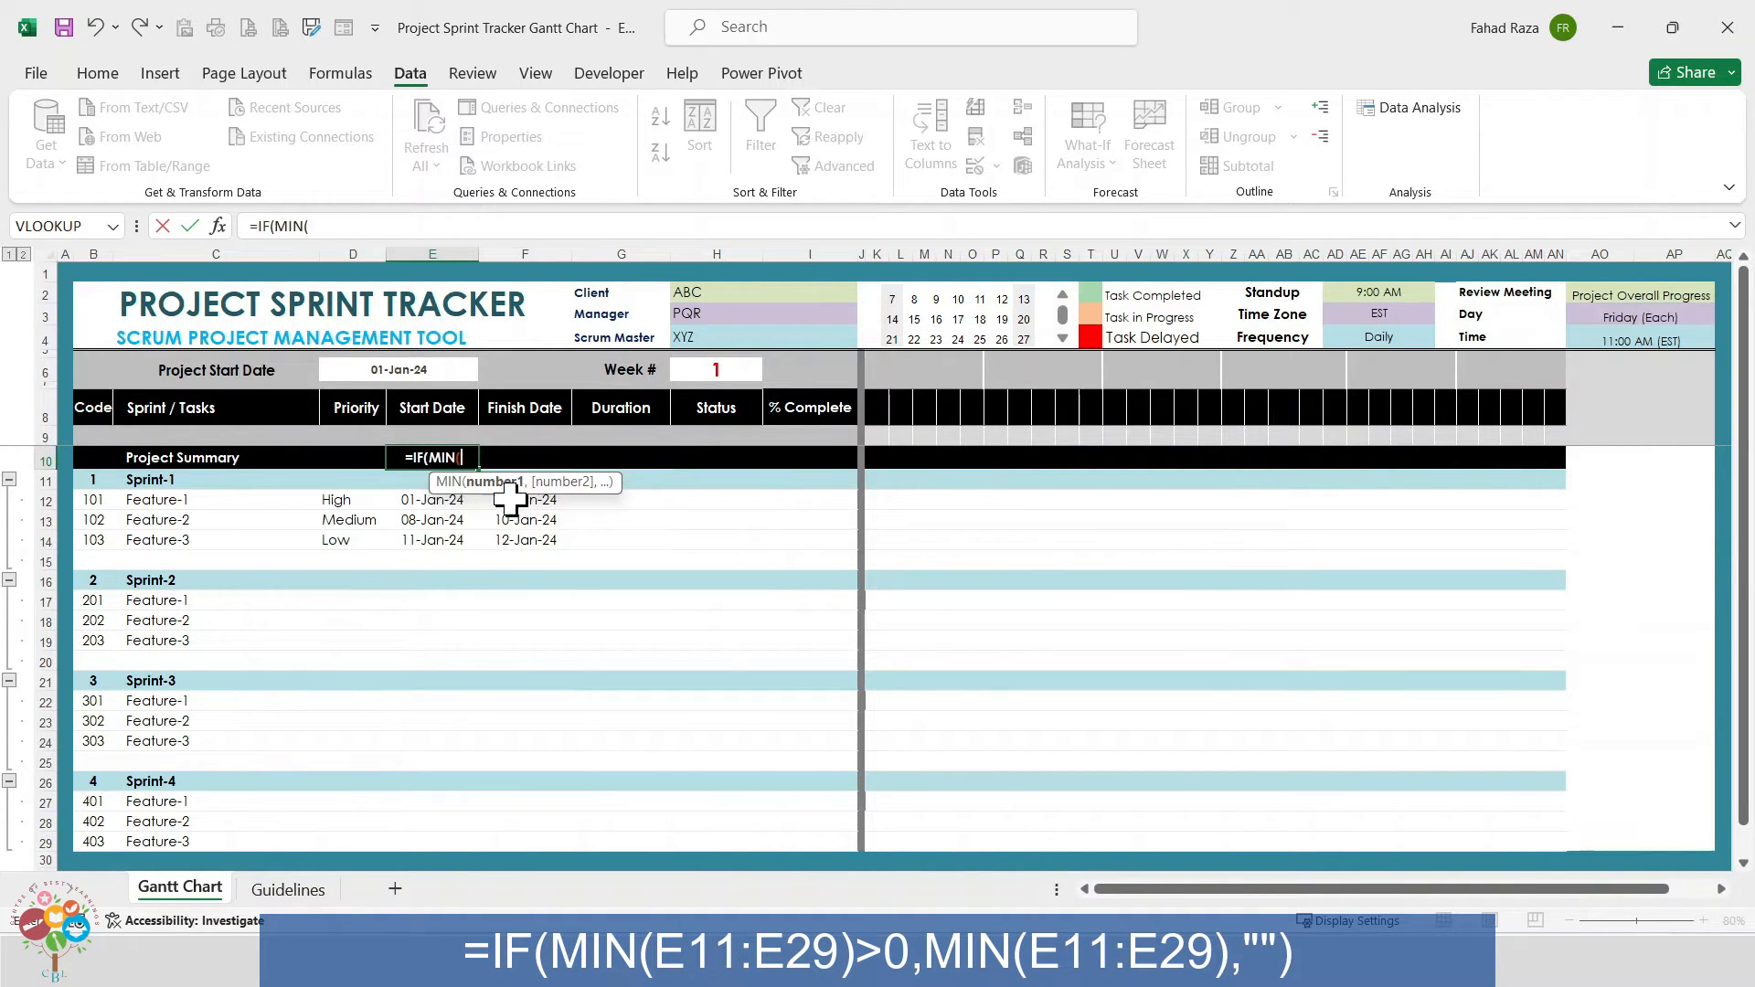
pyautogui.moveTo(412, 482); pyautogui.dragTo(403, 839)
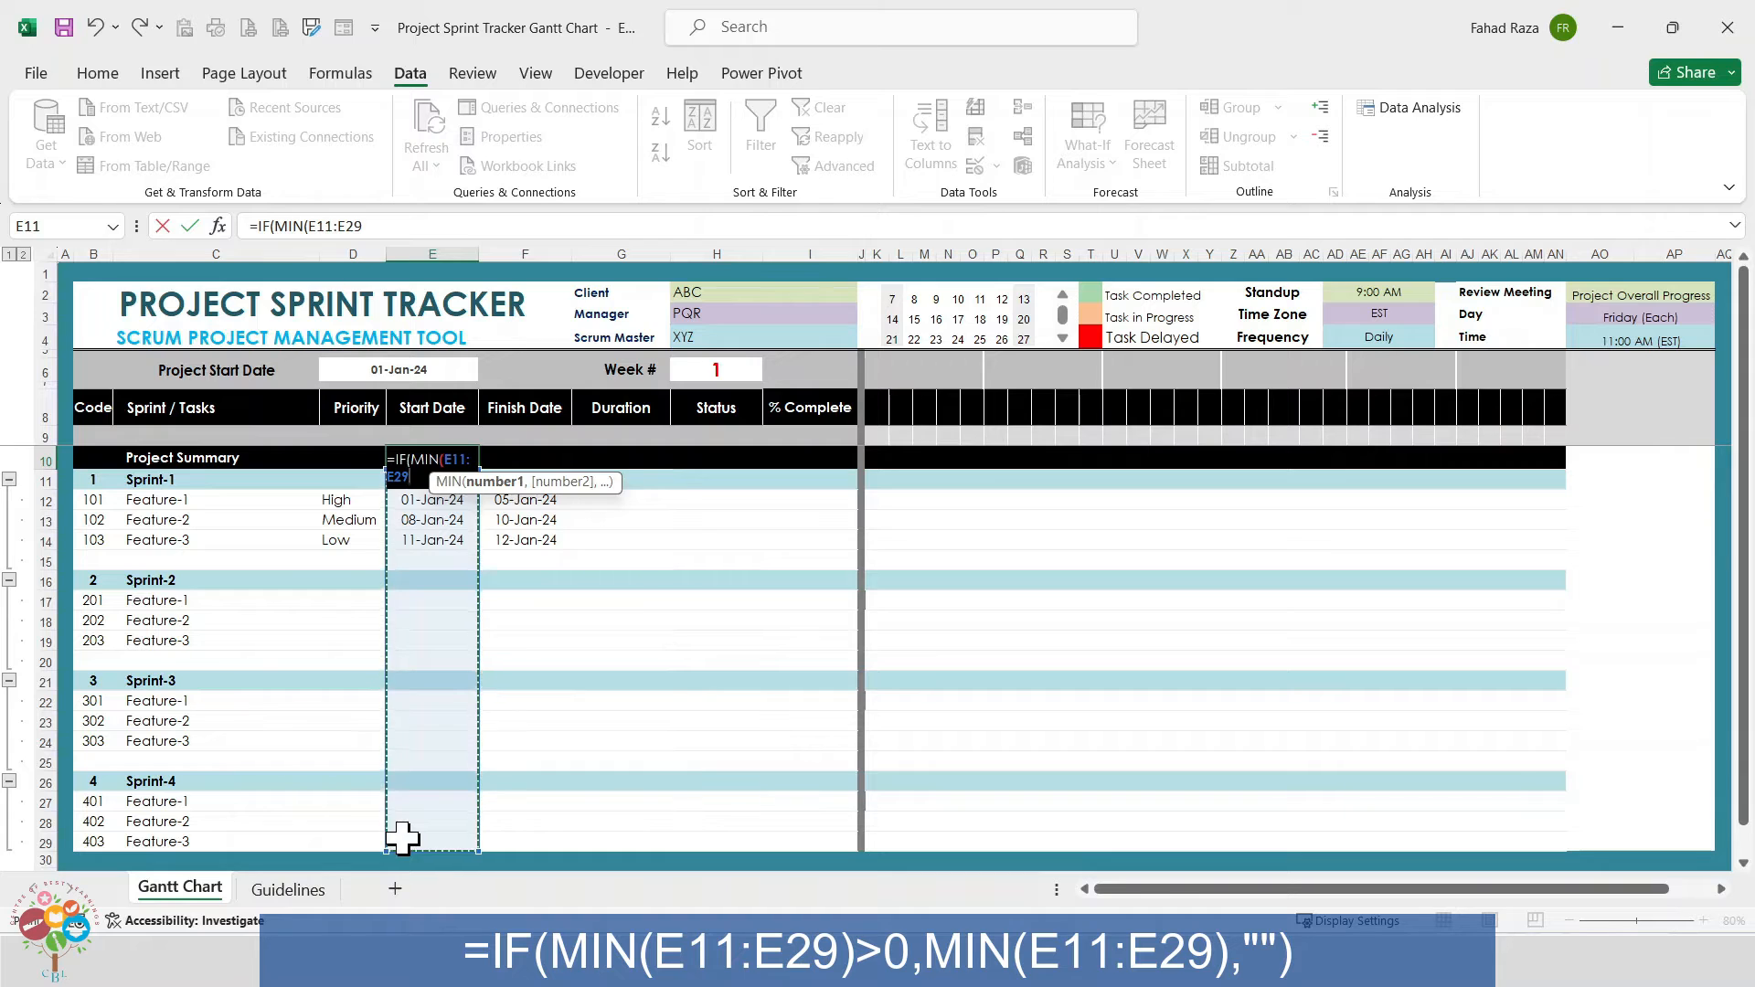
pyautogui.write(')')
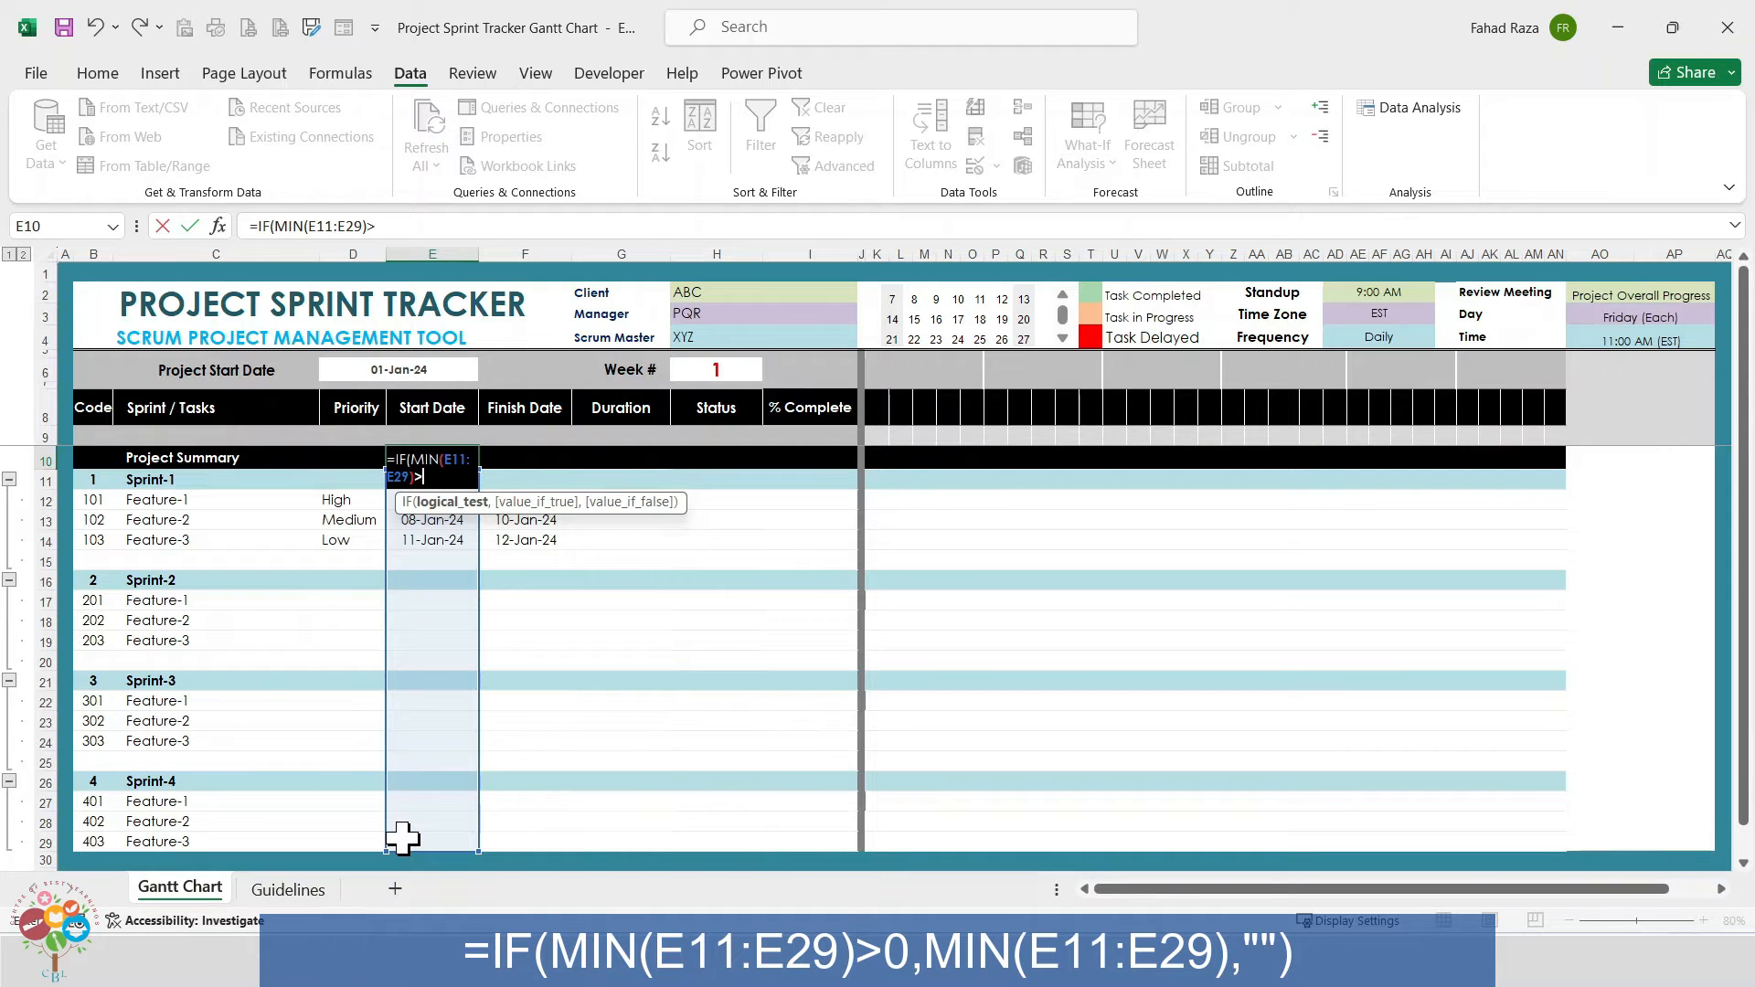
pyautogui.write('>0,MIN')
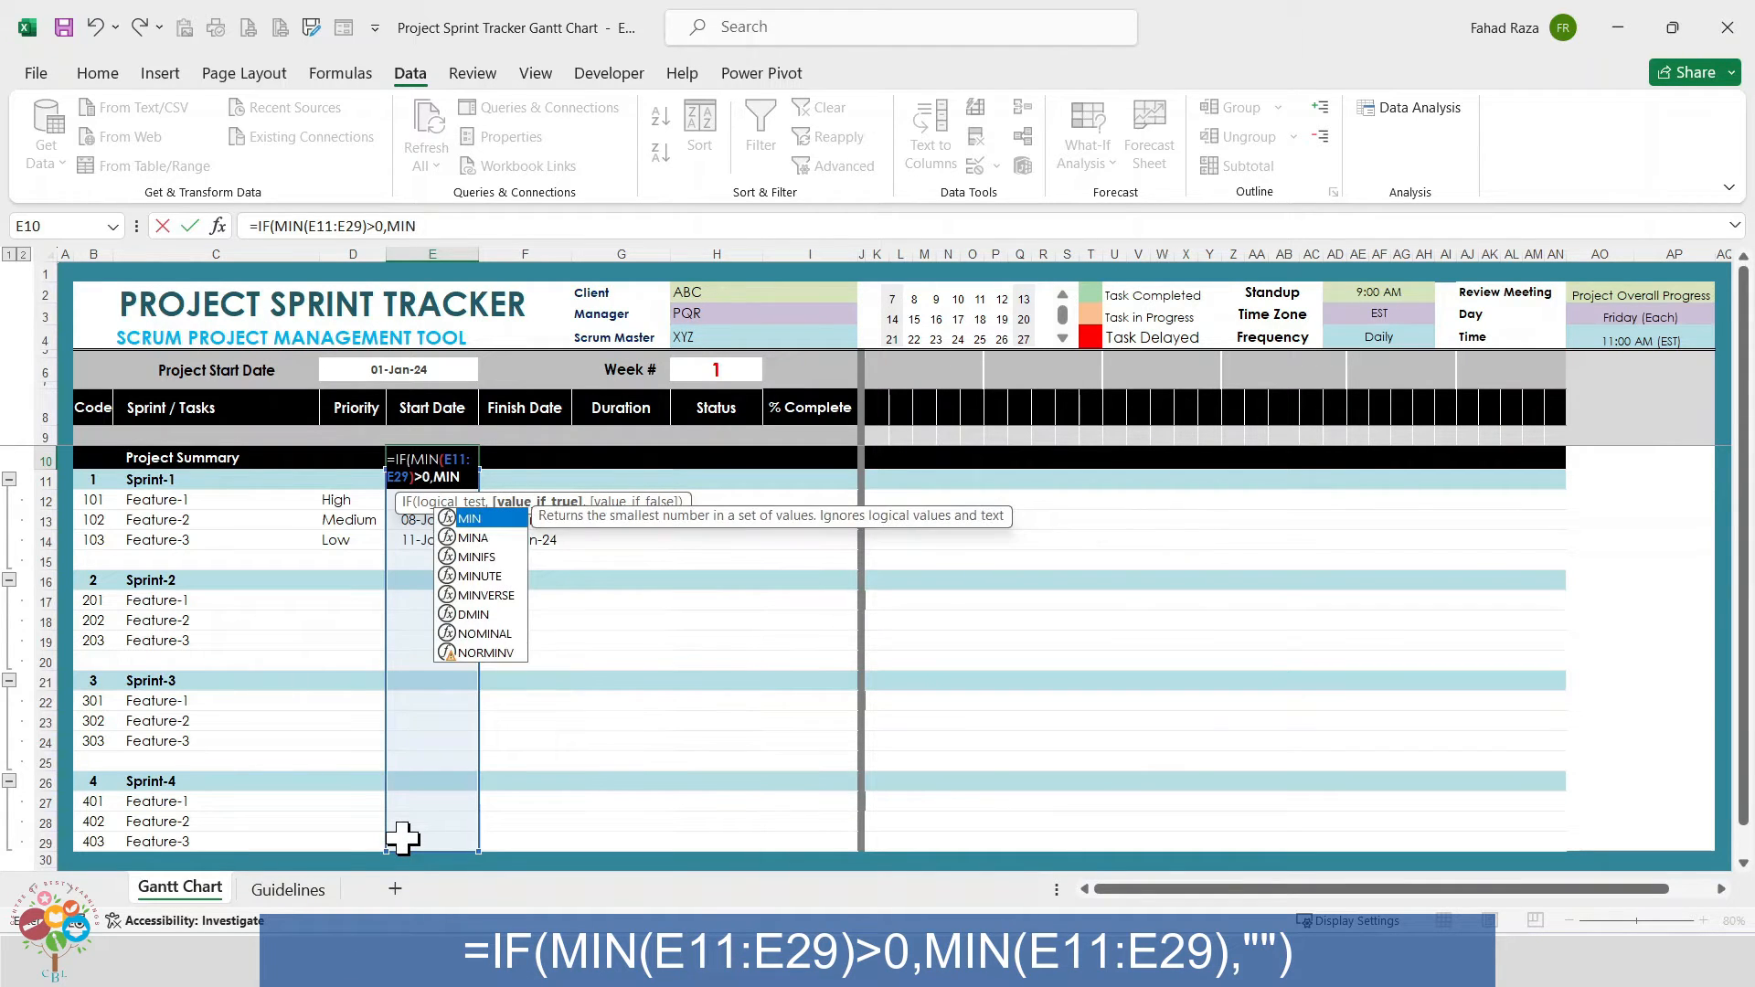
pyautogui.write('(')
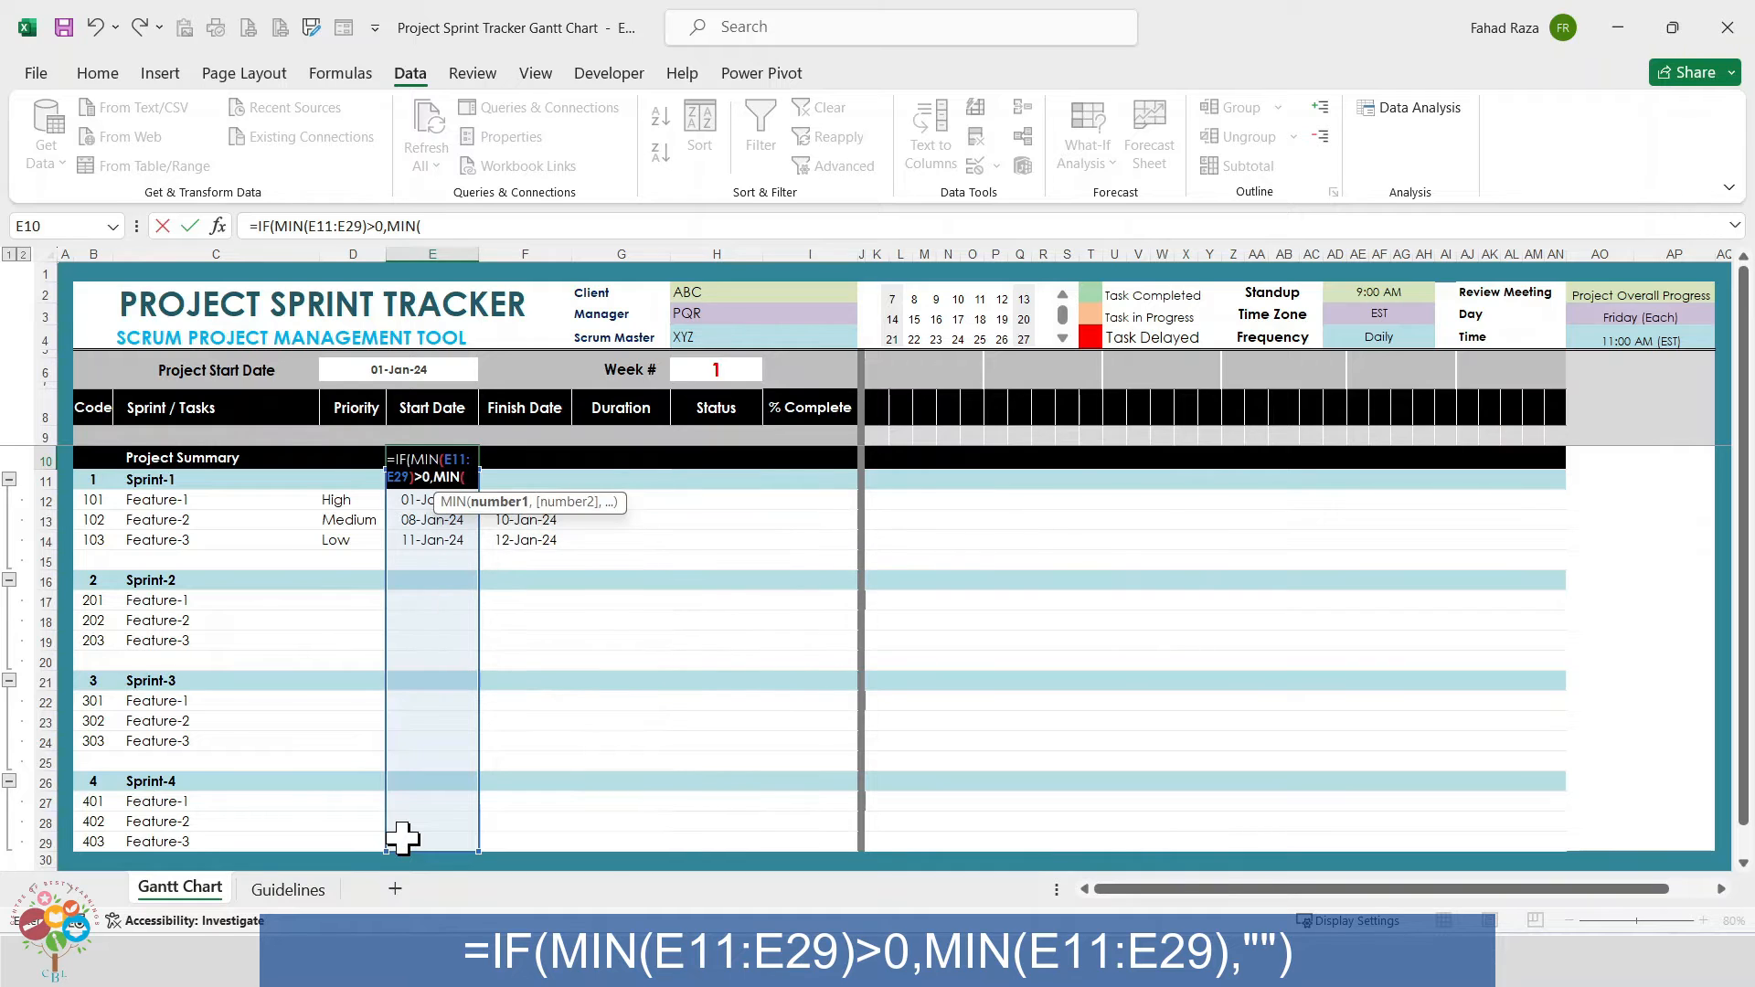
pyautogui.write('E11:')
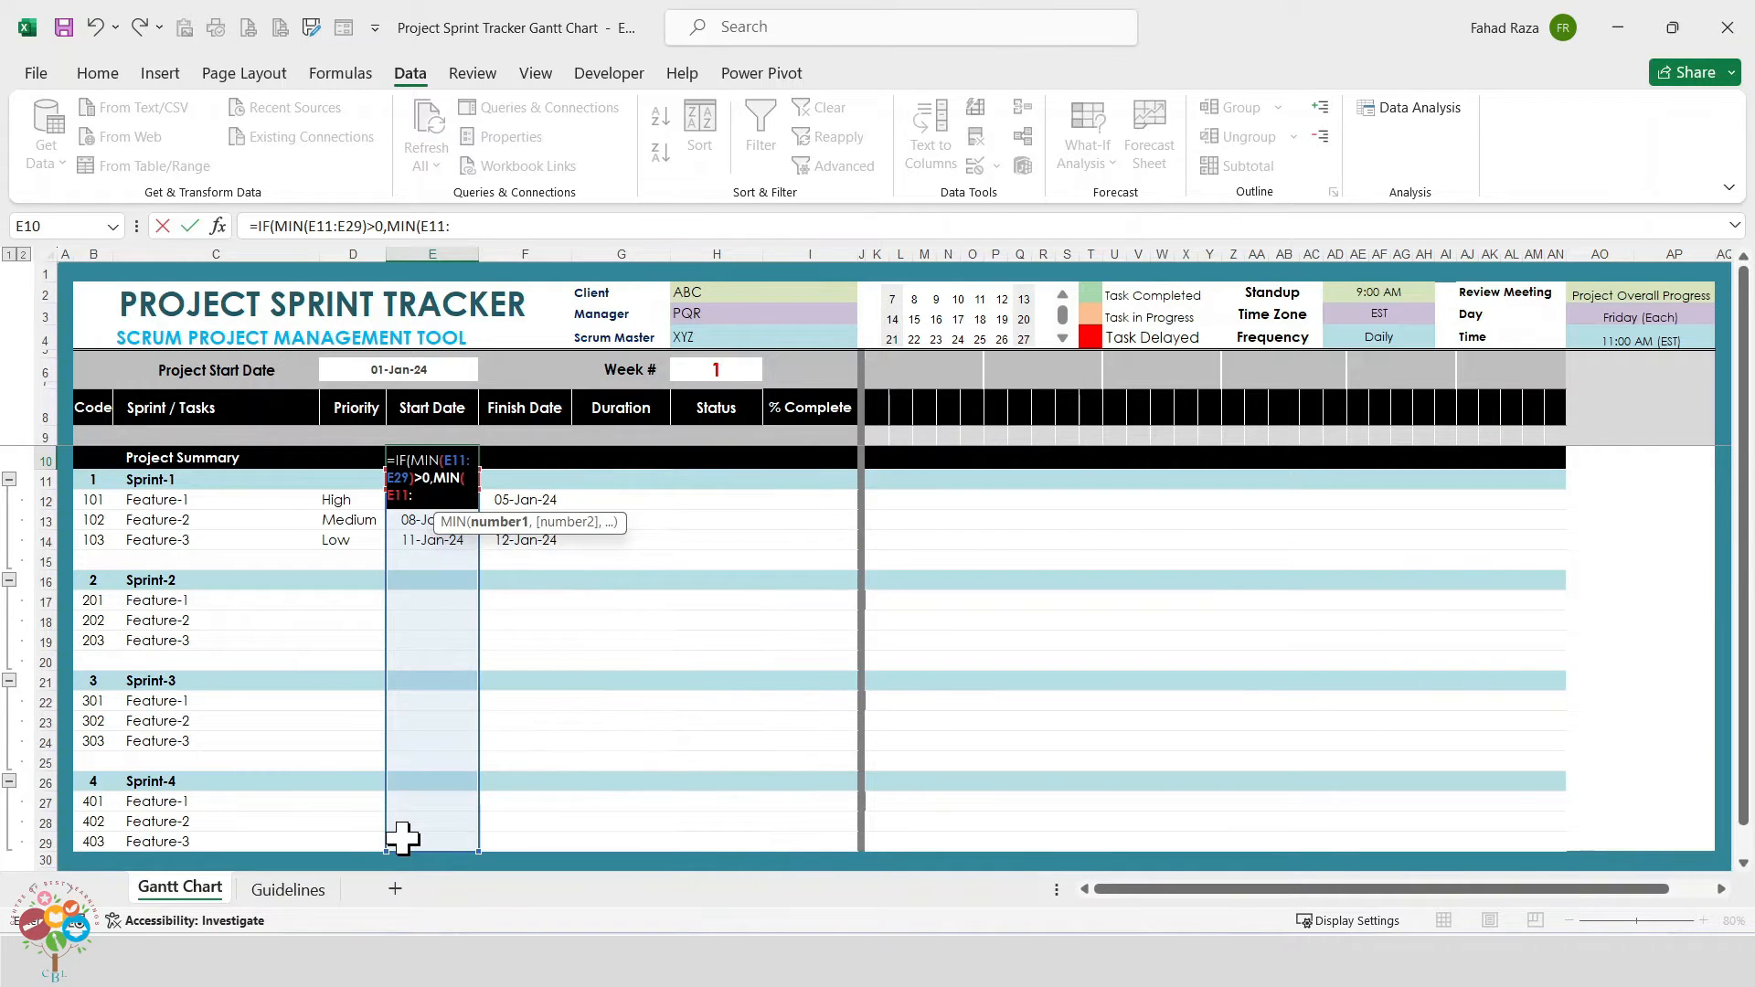
pyautogui.write('E29')
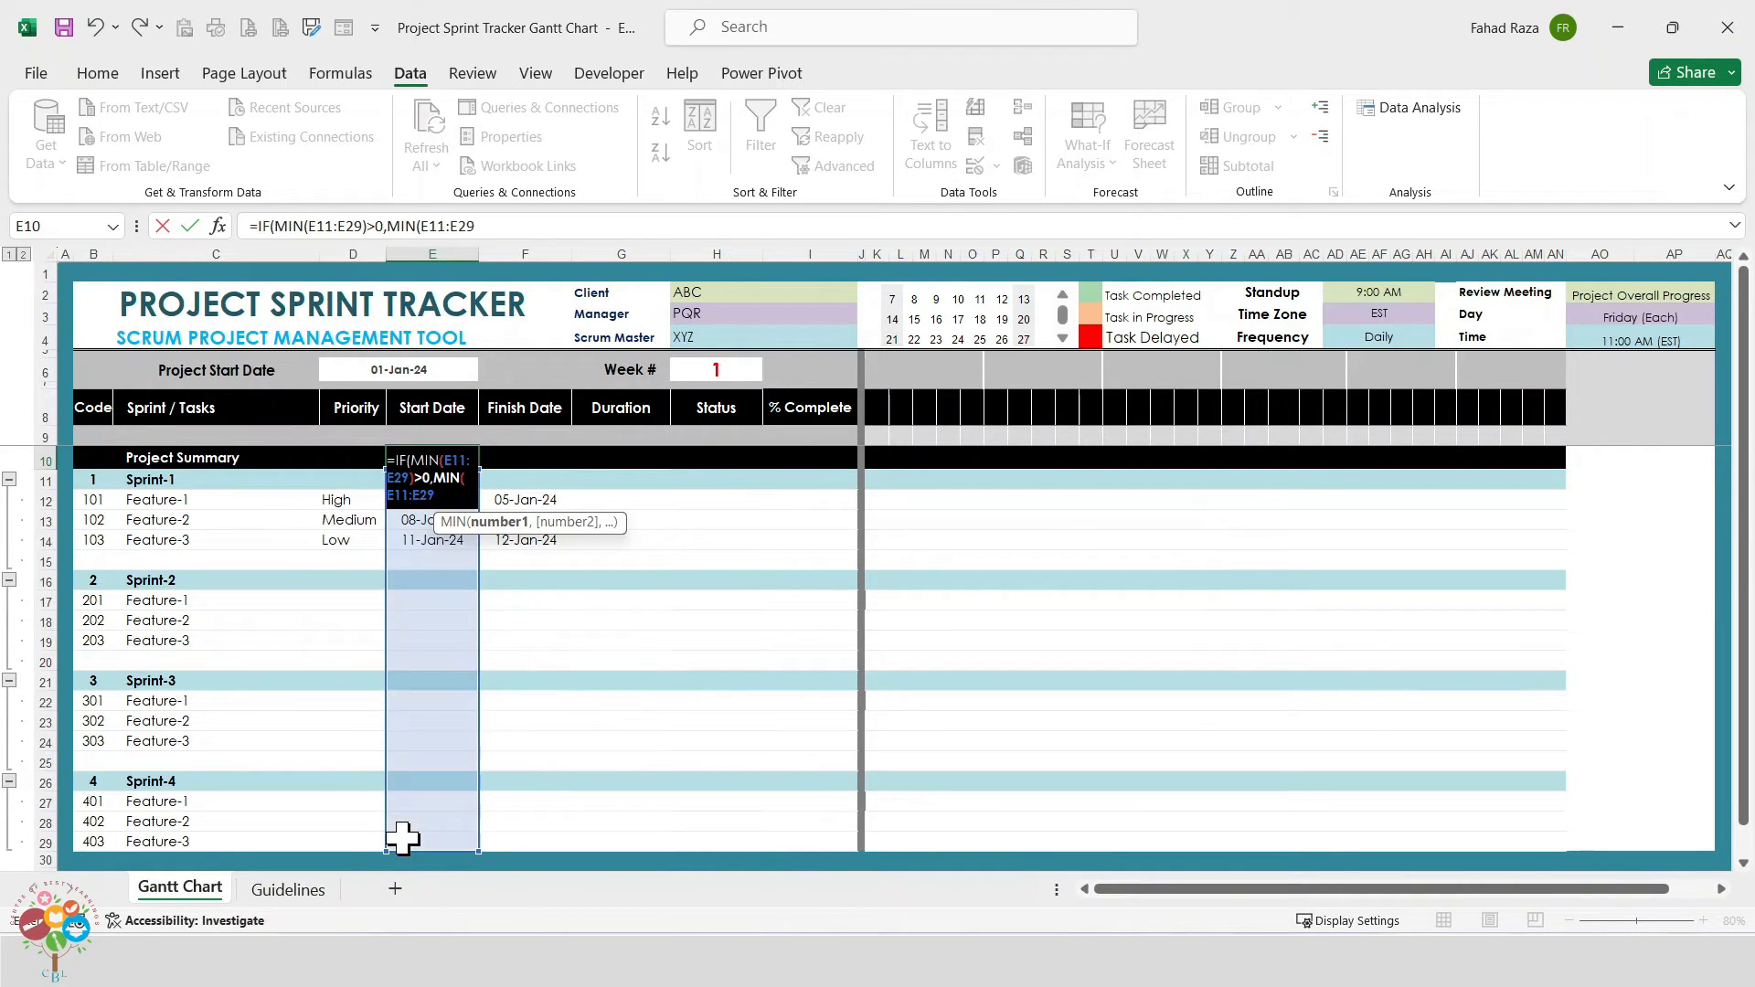
pyautogui.write(')')
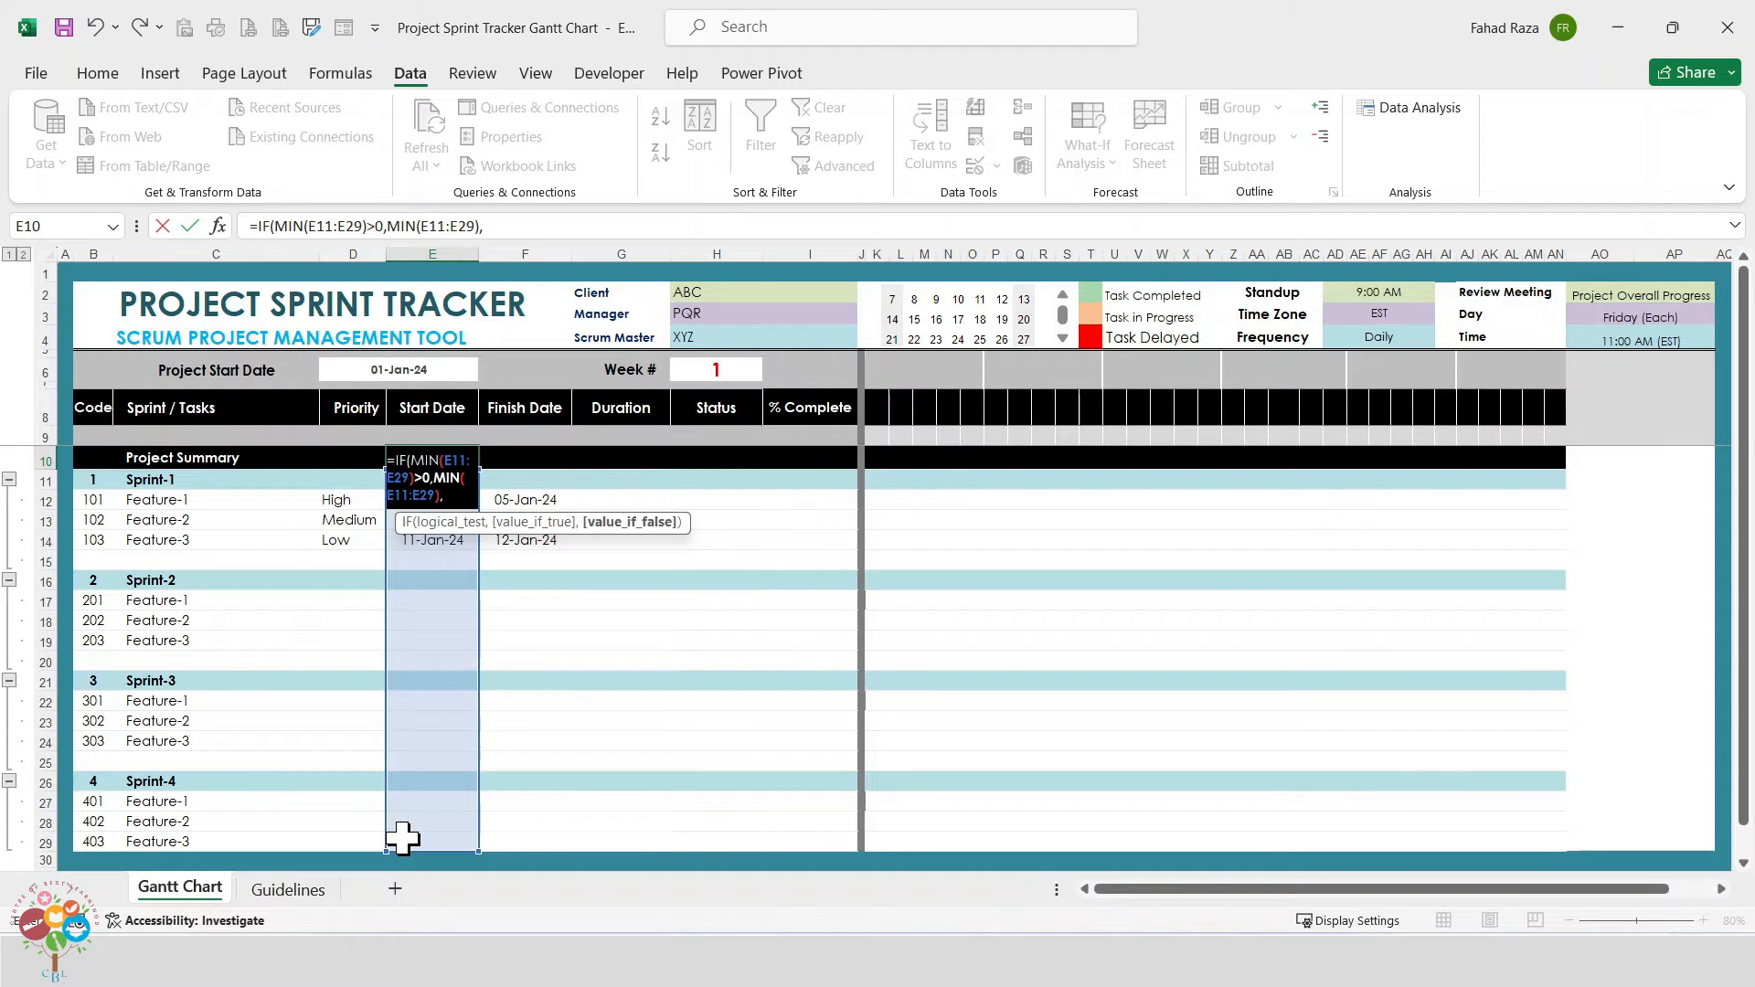
pyautogui.write(',"")')
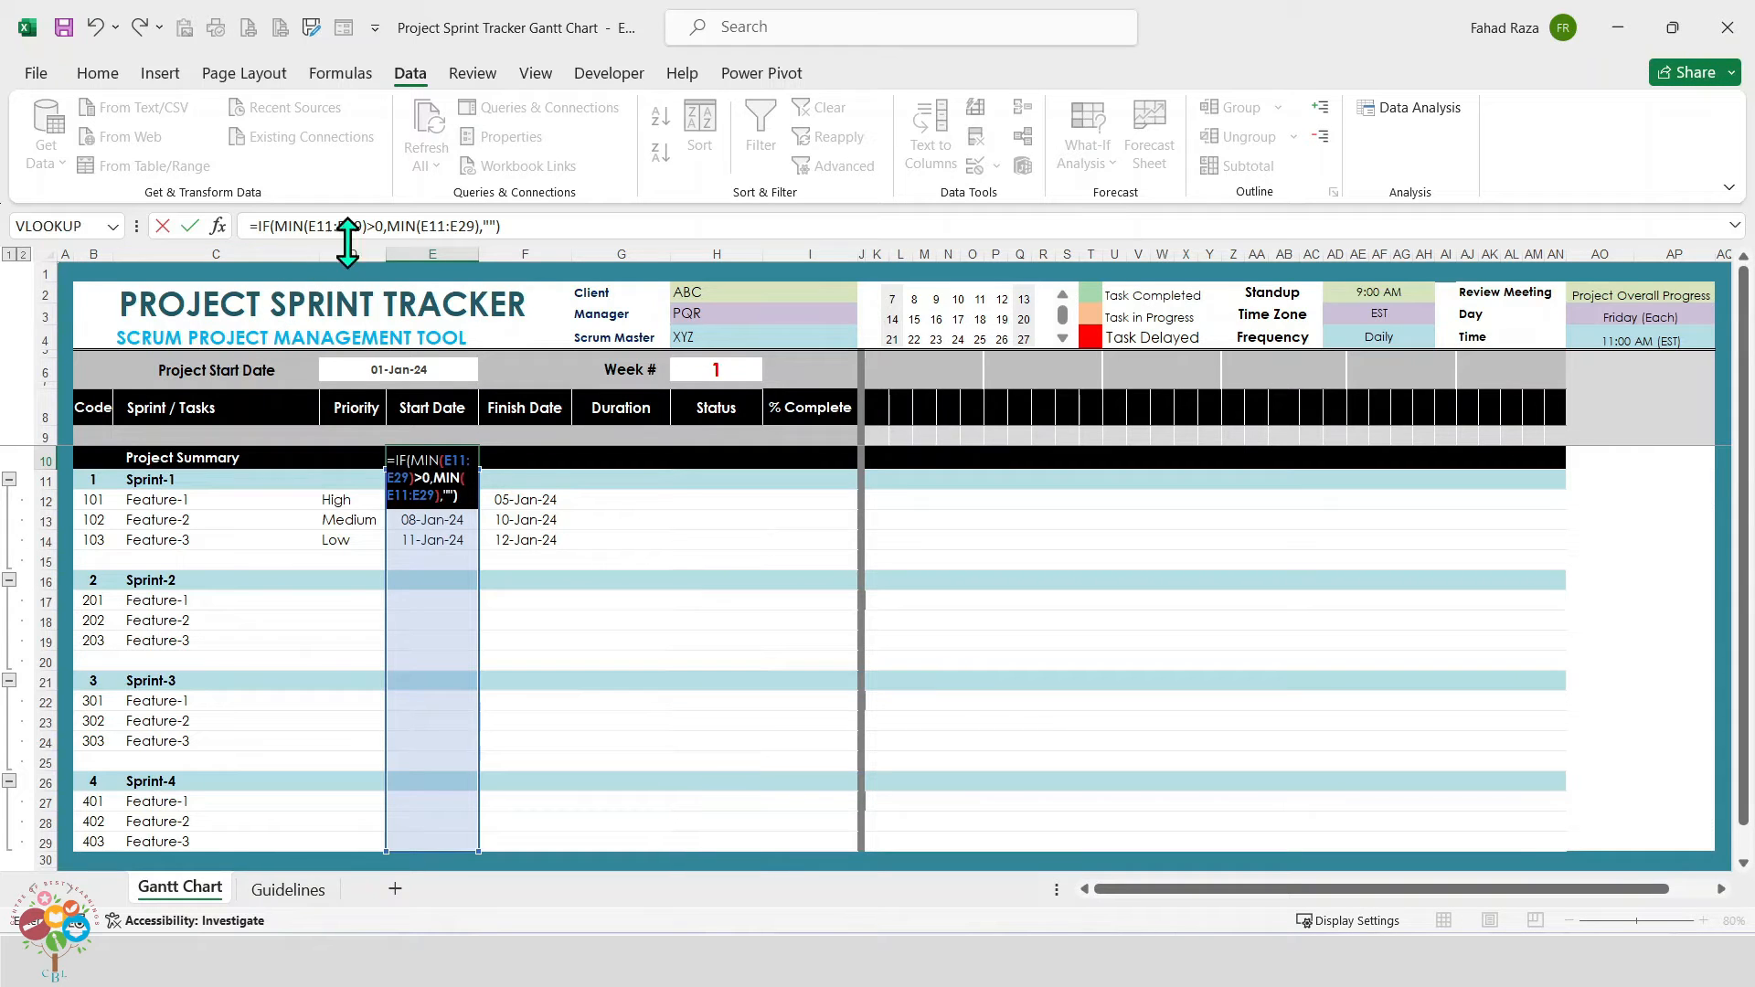
pyautogui.hotkey('ctrl', 'Return')
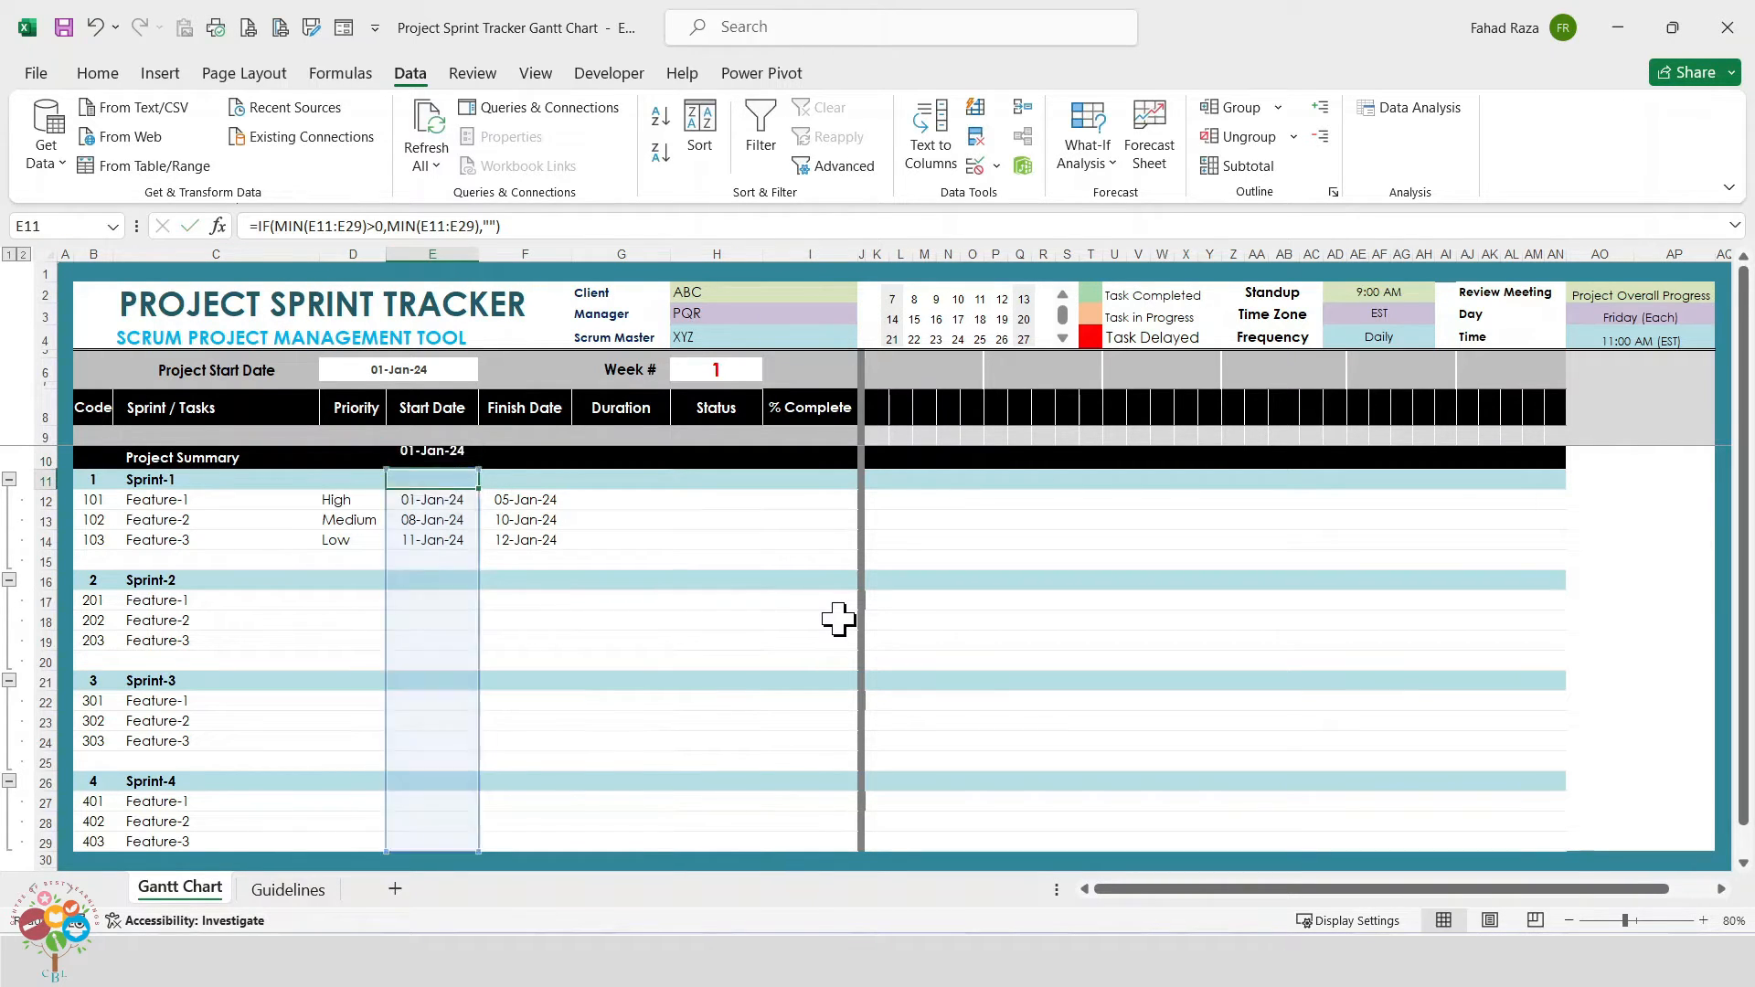
# - Clear E11 and enter the formula =IF(MIN(E12:E14)>0,MIN(E12:E14),"") there as the Sprint-1 start date
pyautogui.click(423, 505)
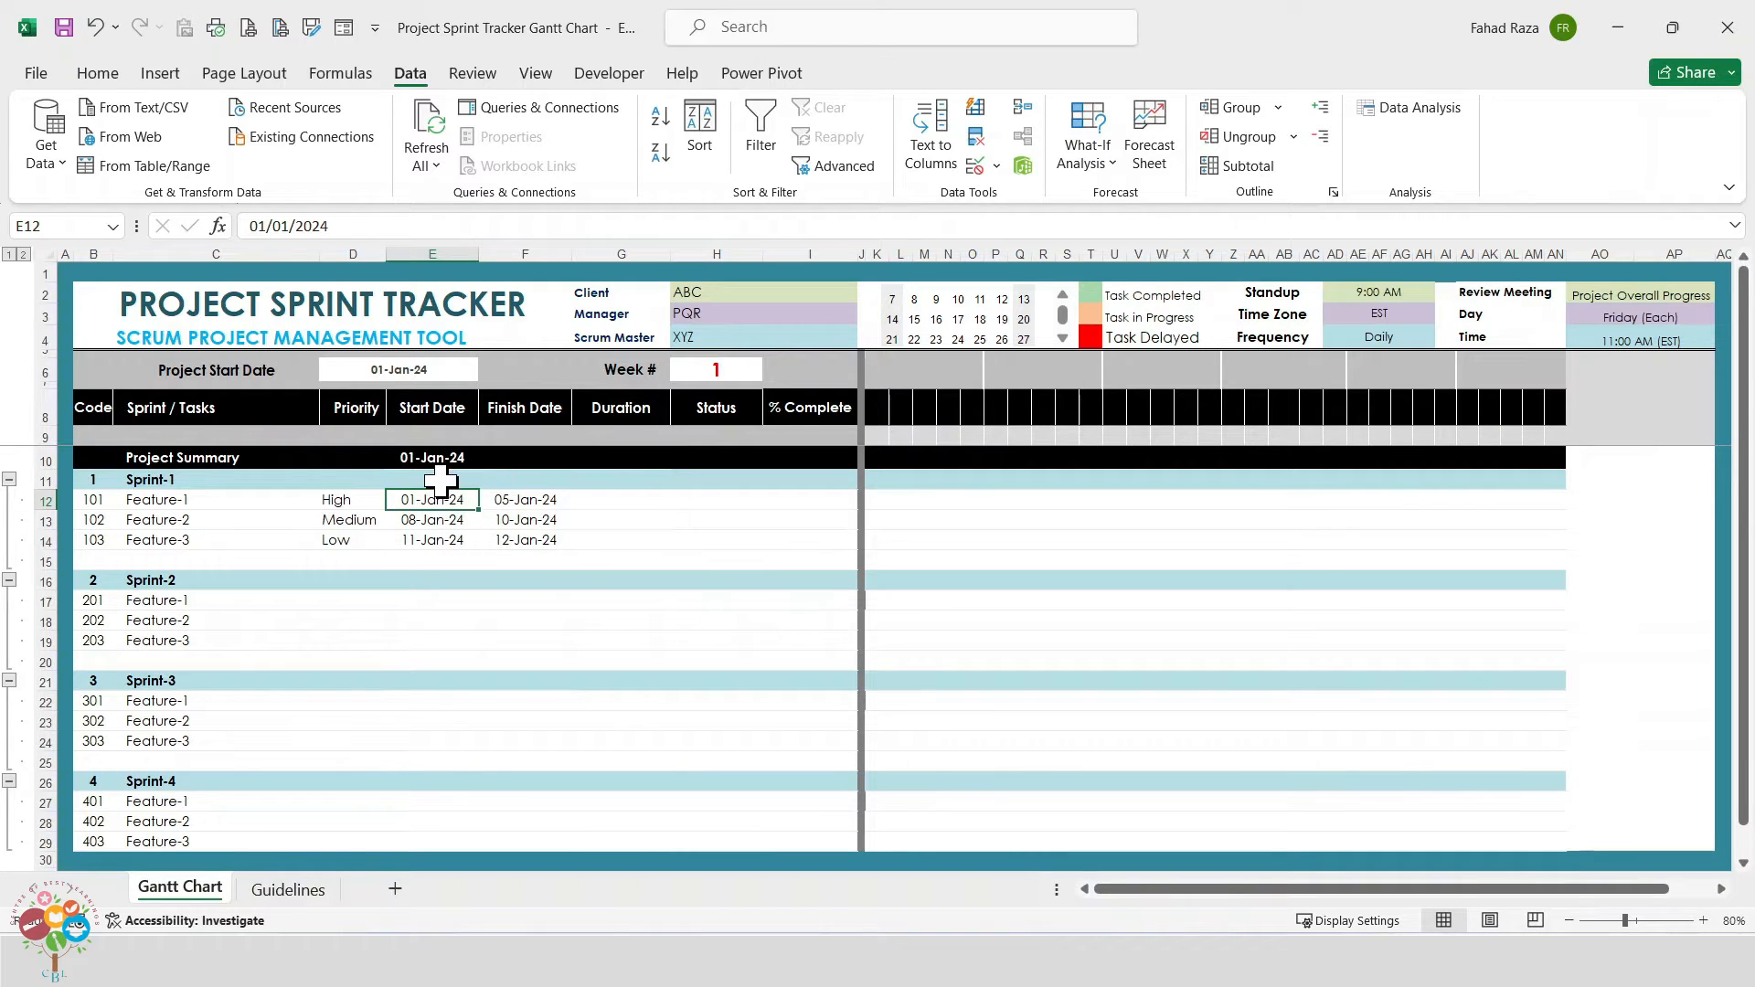
pyautogui.click(414, 479)
pyautogui.press('Delete')
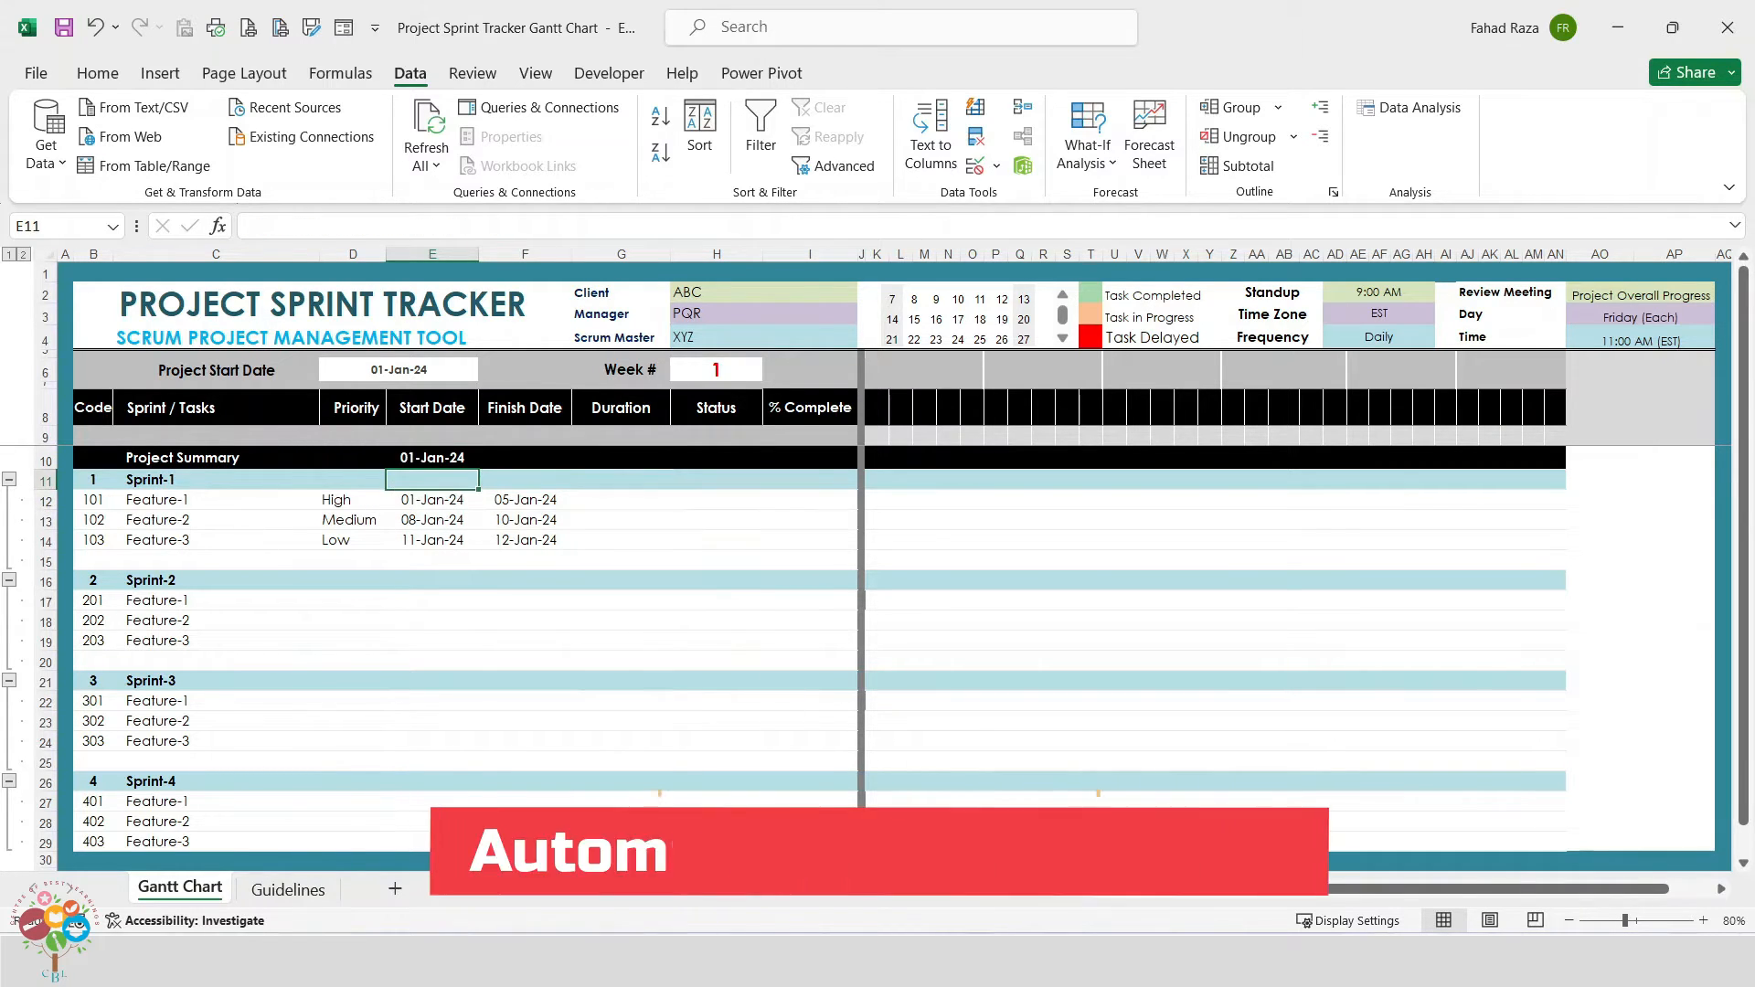
pyautogui.write('=IF')
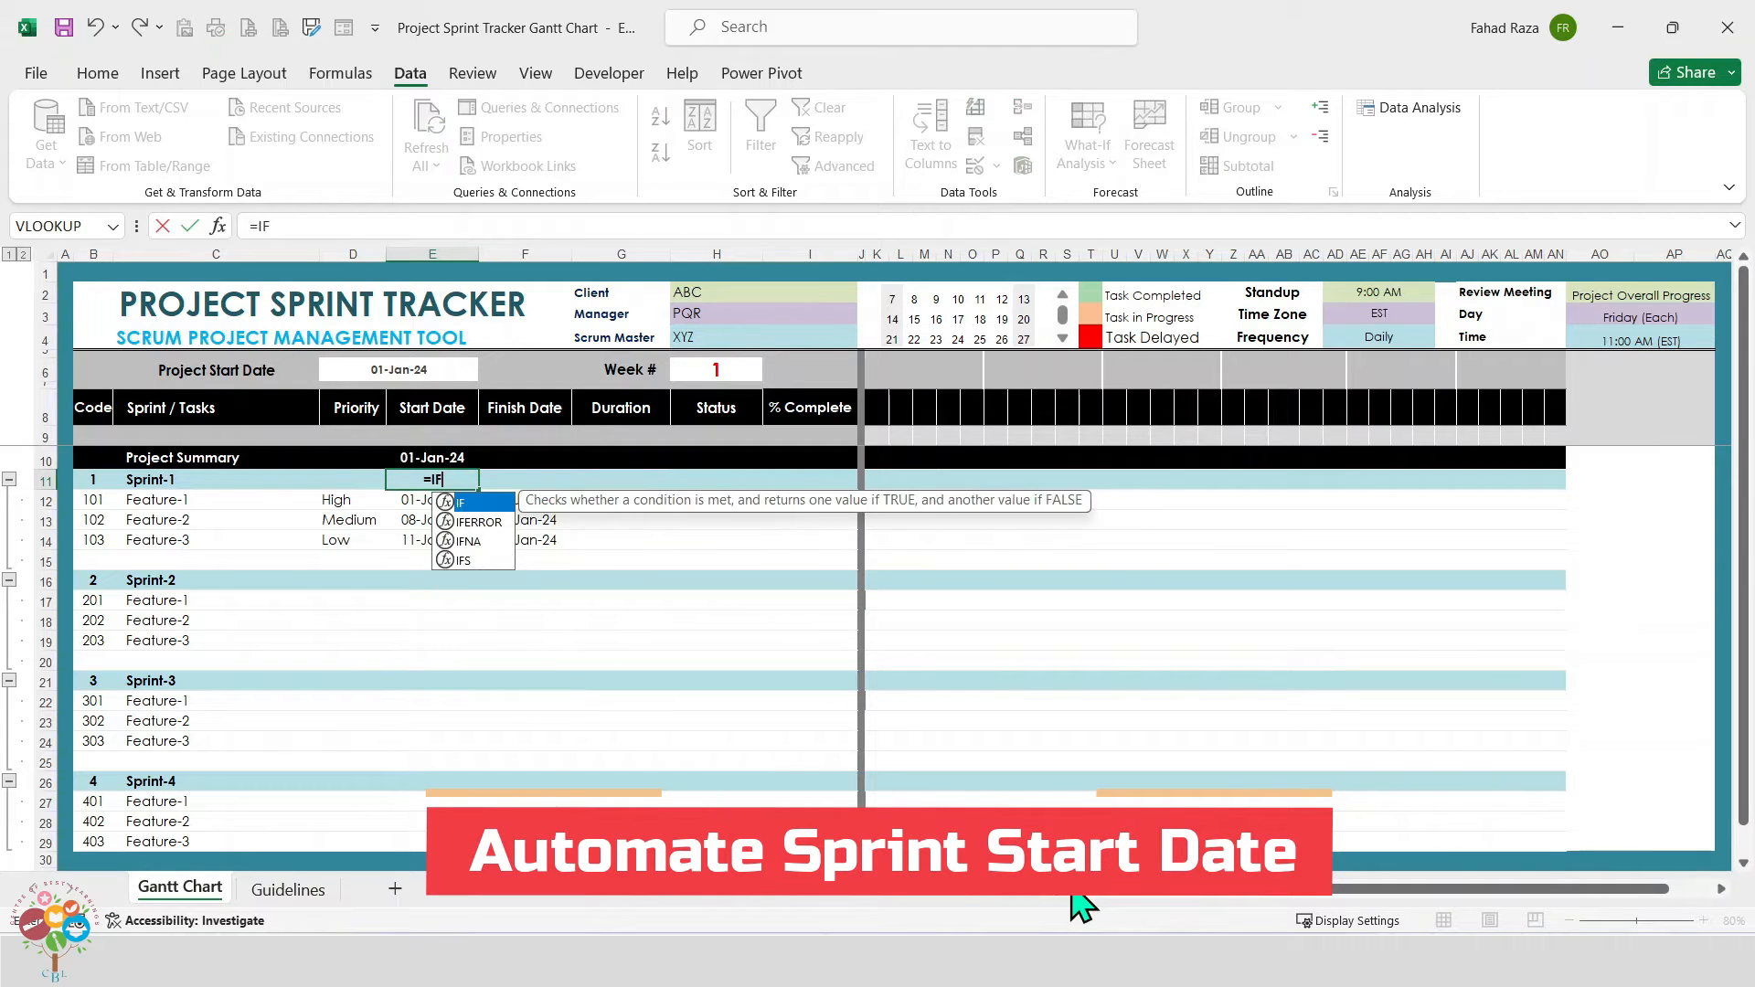
pyautogui.write('(MIN(')
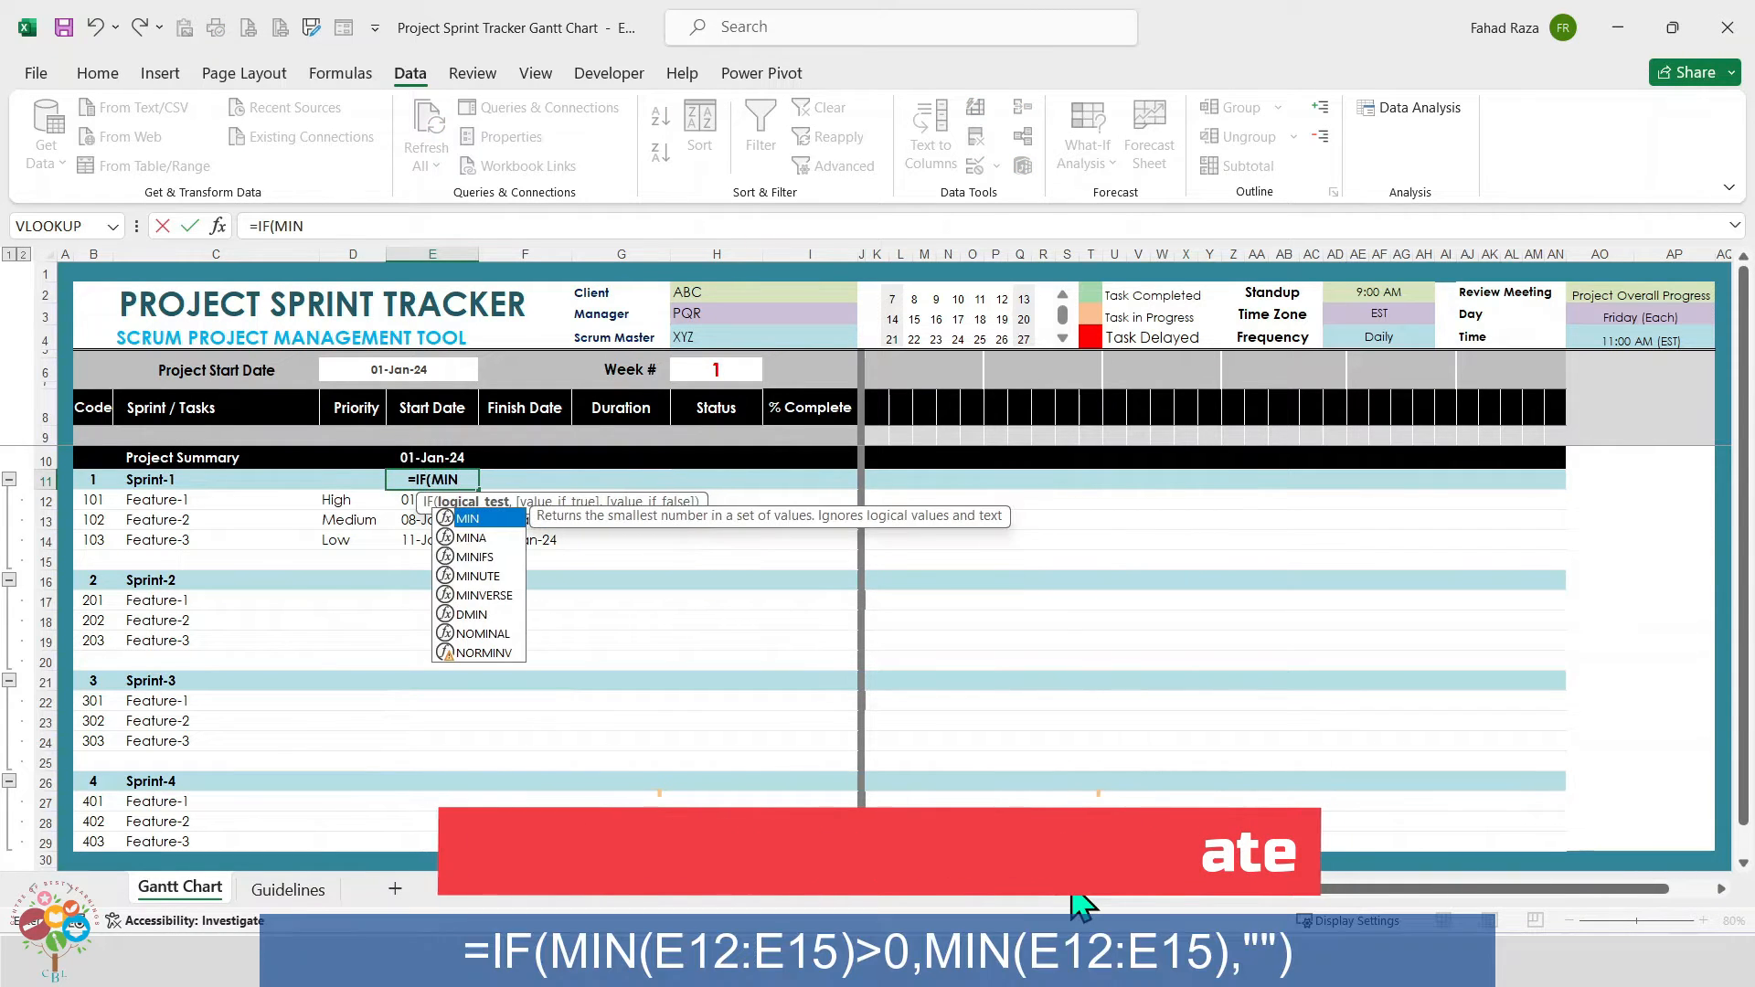
pyautogui.press('Down')
pyautogui.hotkey('shift', 'Down')
pyautogui.hotkey('shift', 'Down')
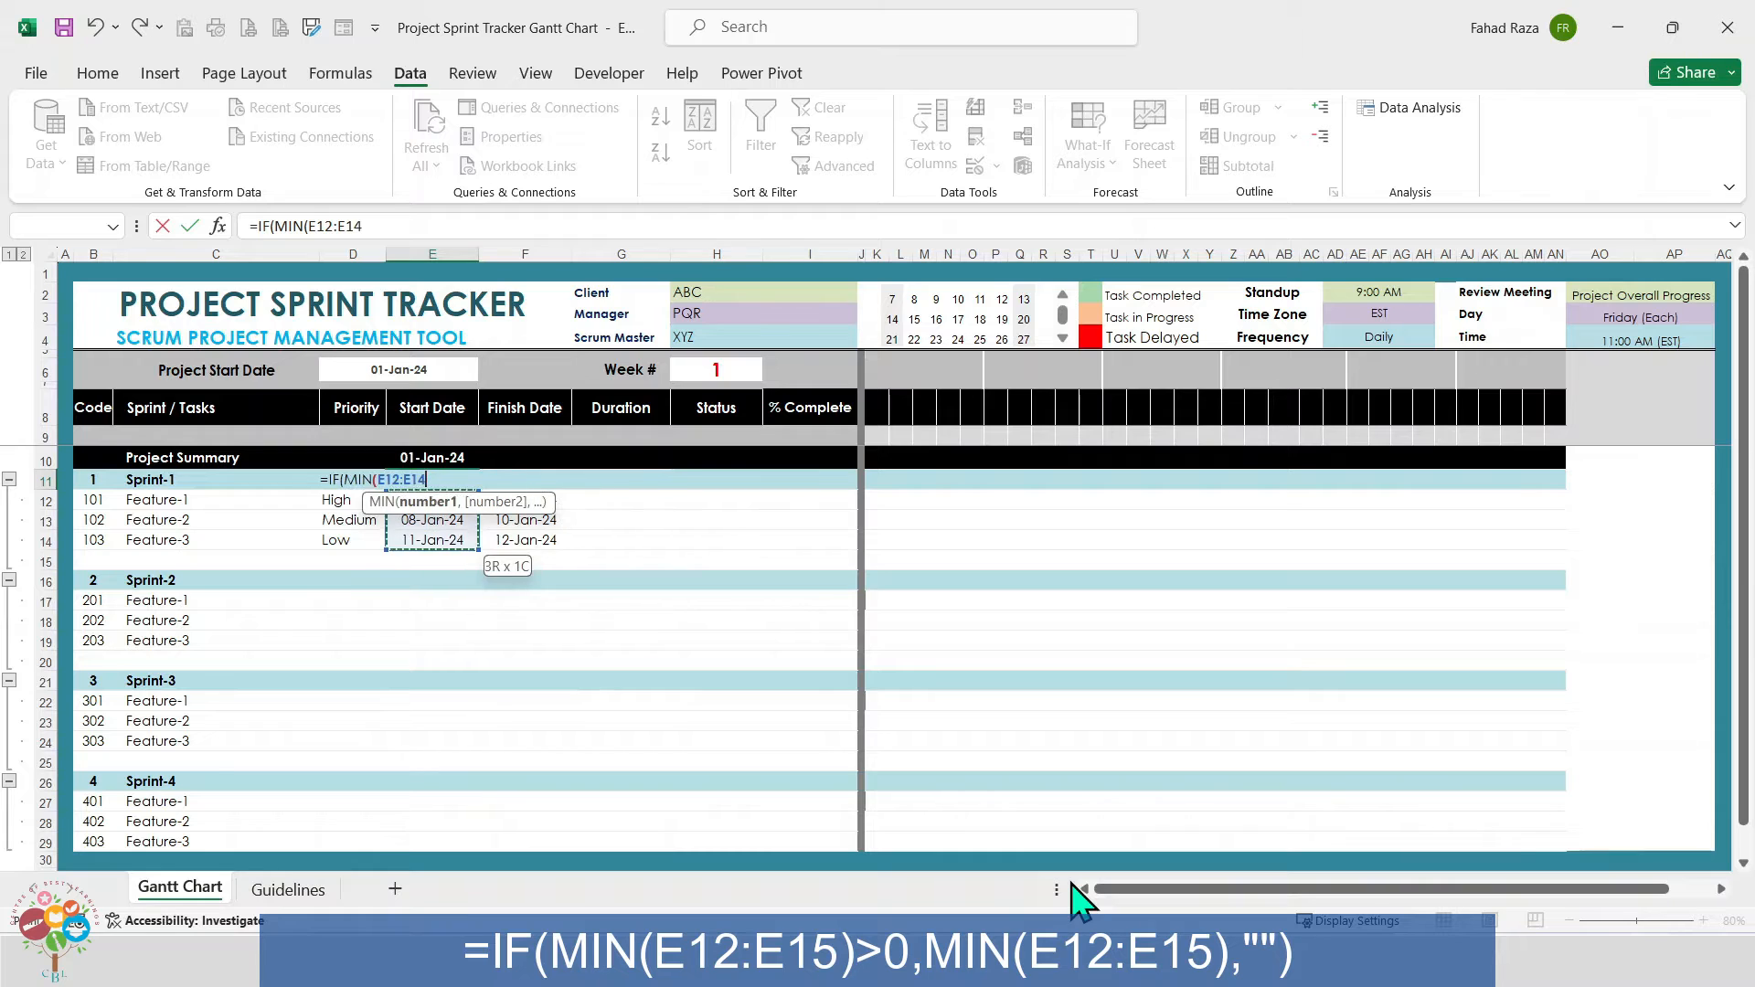
pyautogui.write(')>0')
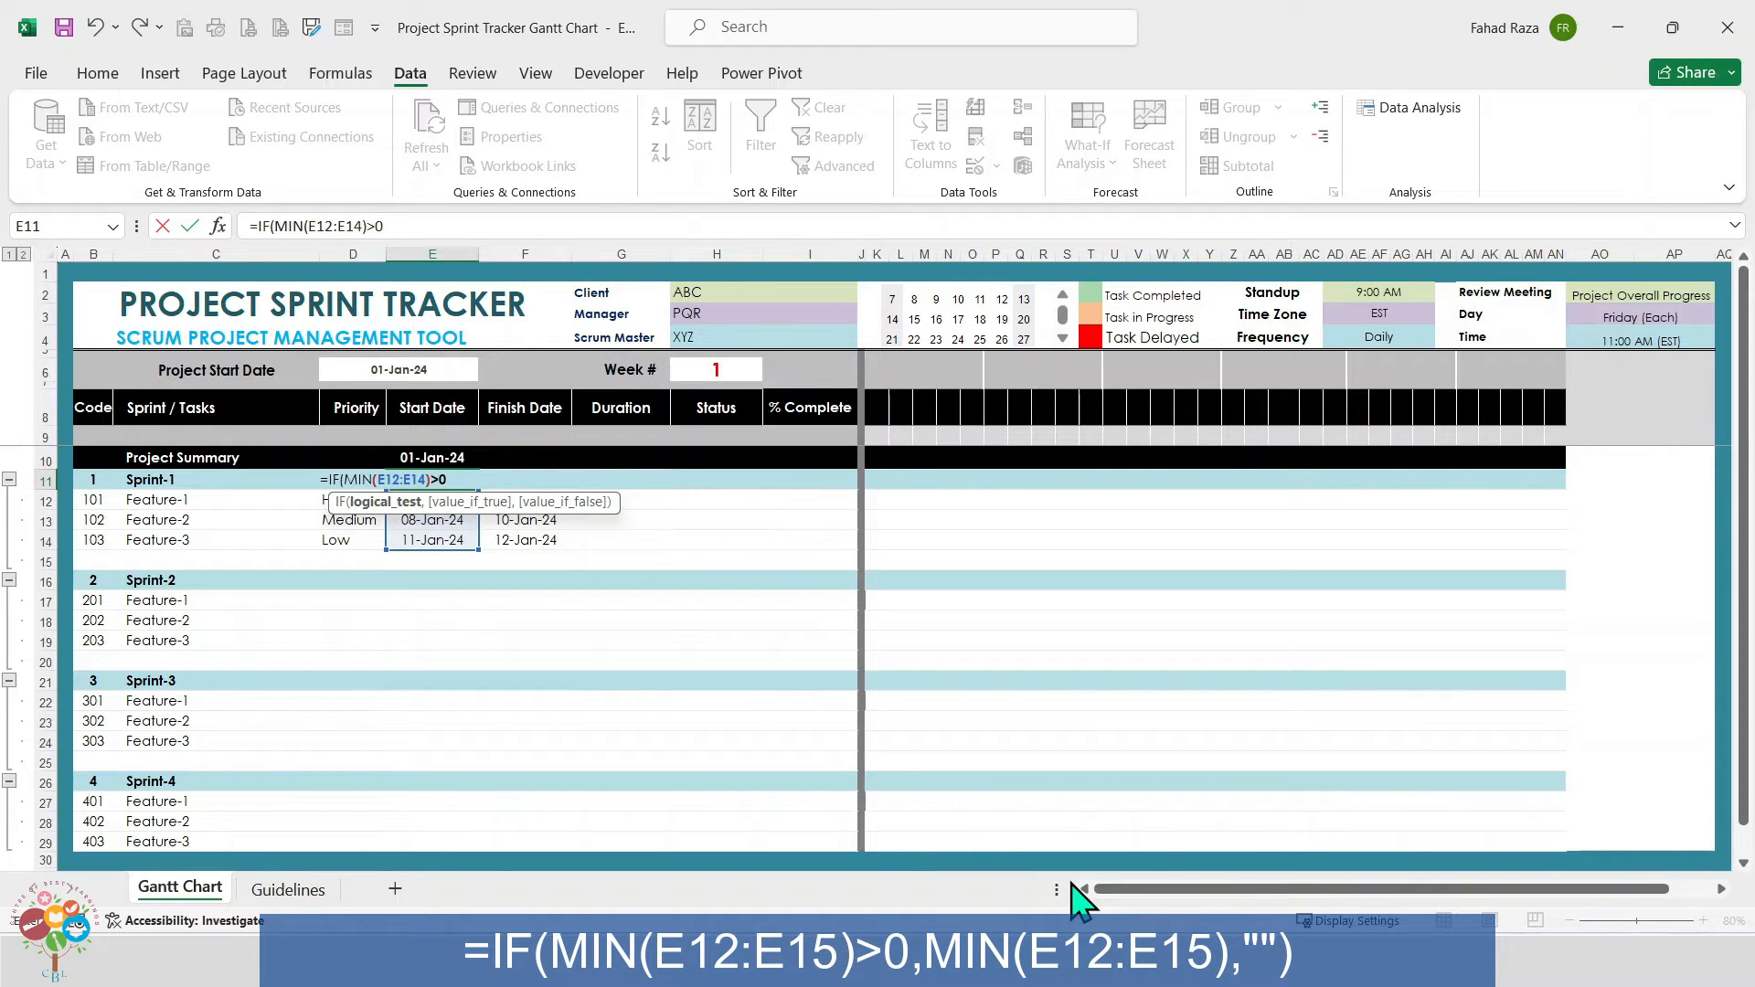
pyautogui.write(',')
pyautogui.write('MIN(')
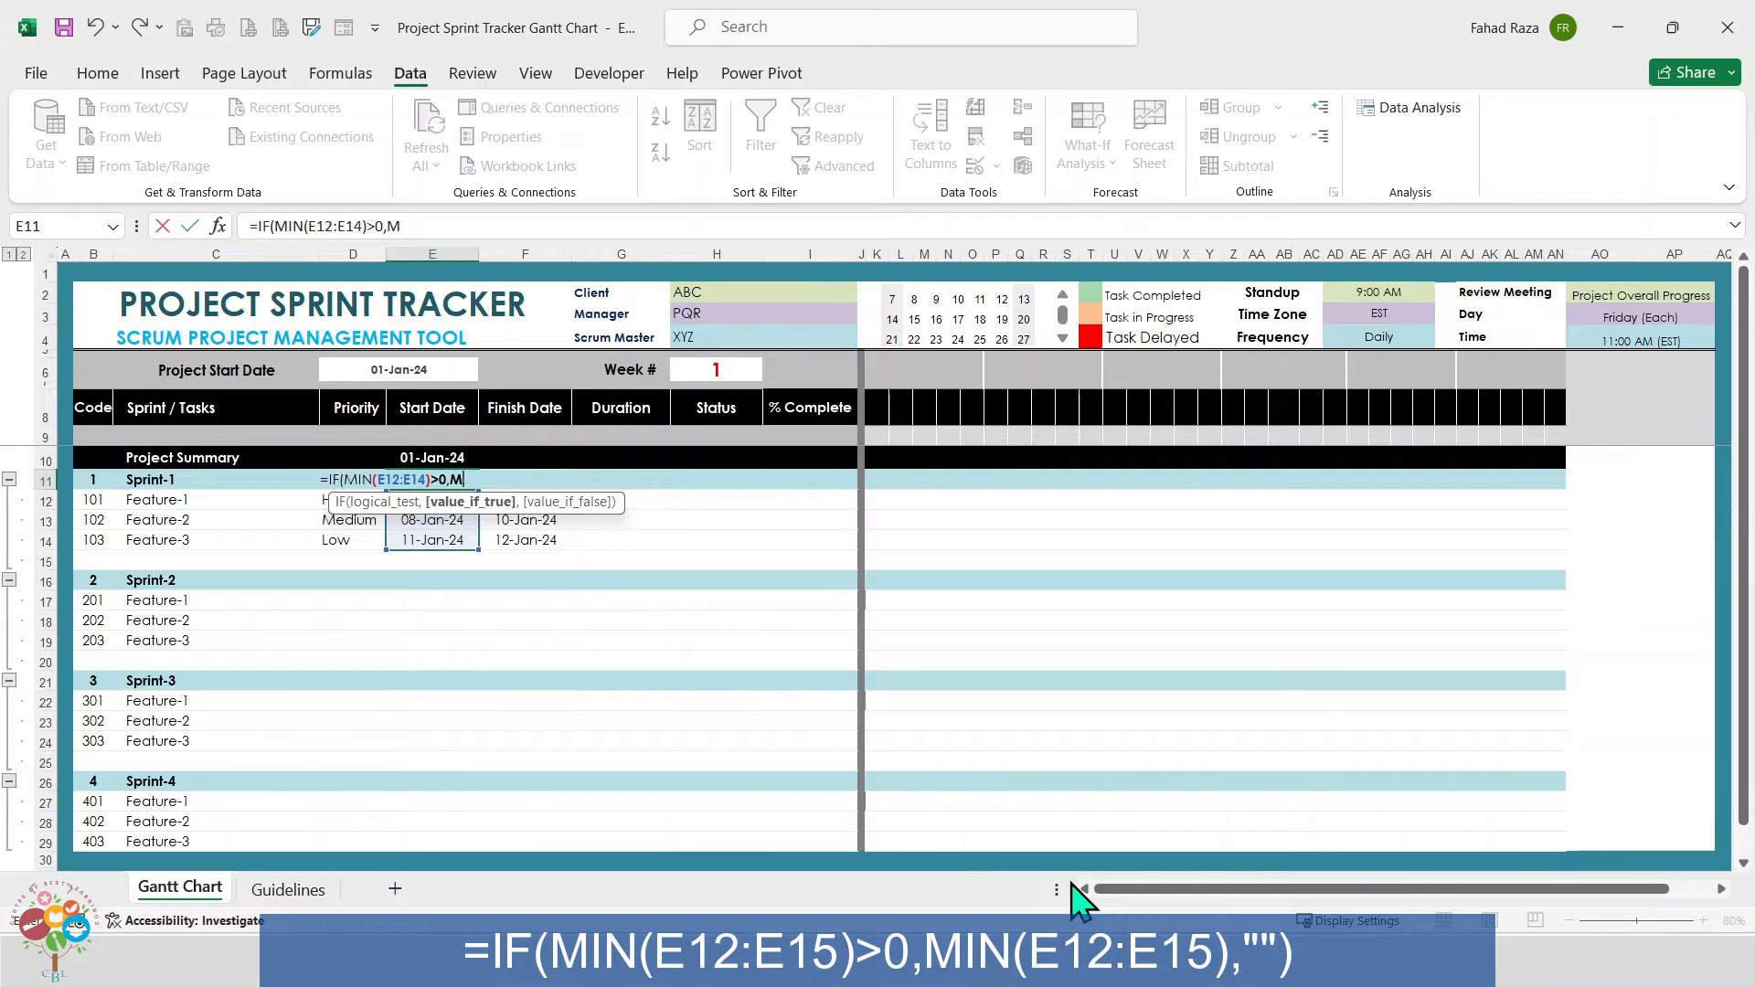
pyautogui.press('Down')
pyautogui.hotkey('shift', 'Down')
pyautogui.hotkey('shift', 'Down')
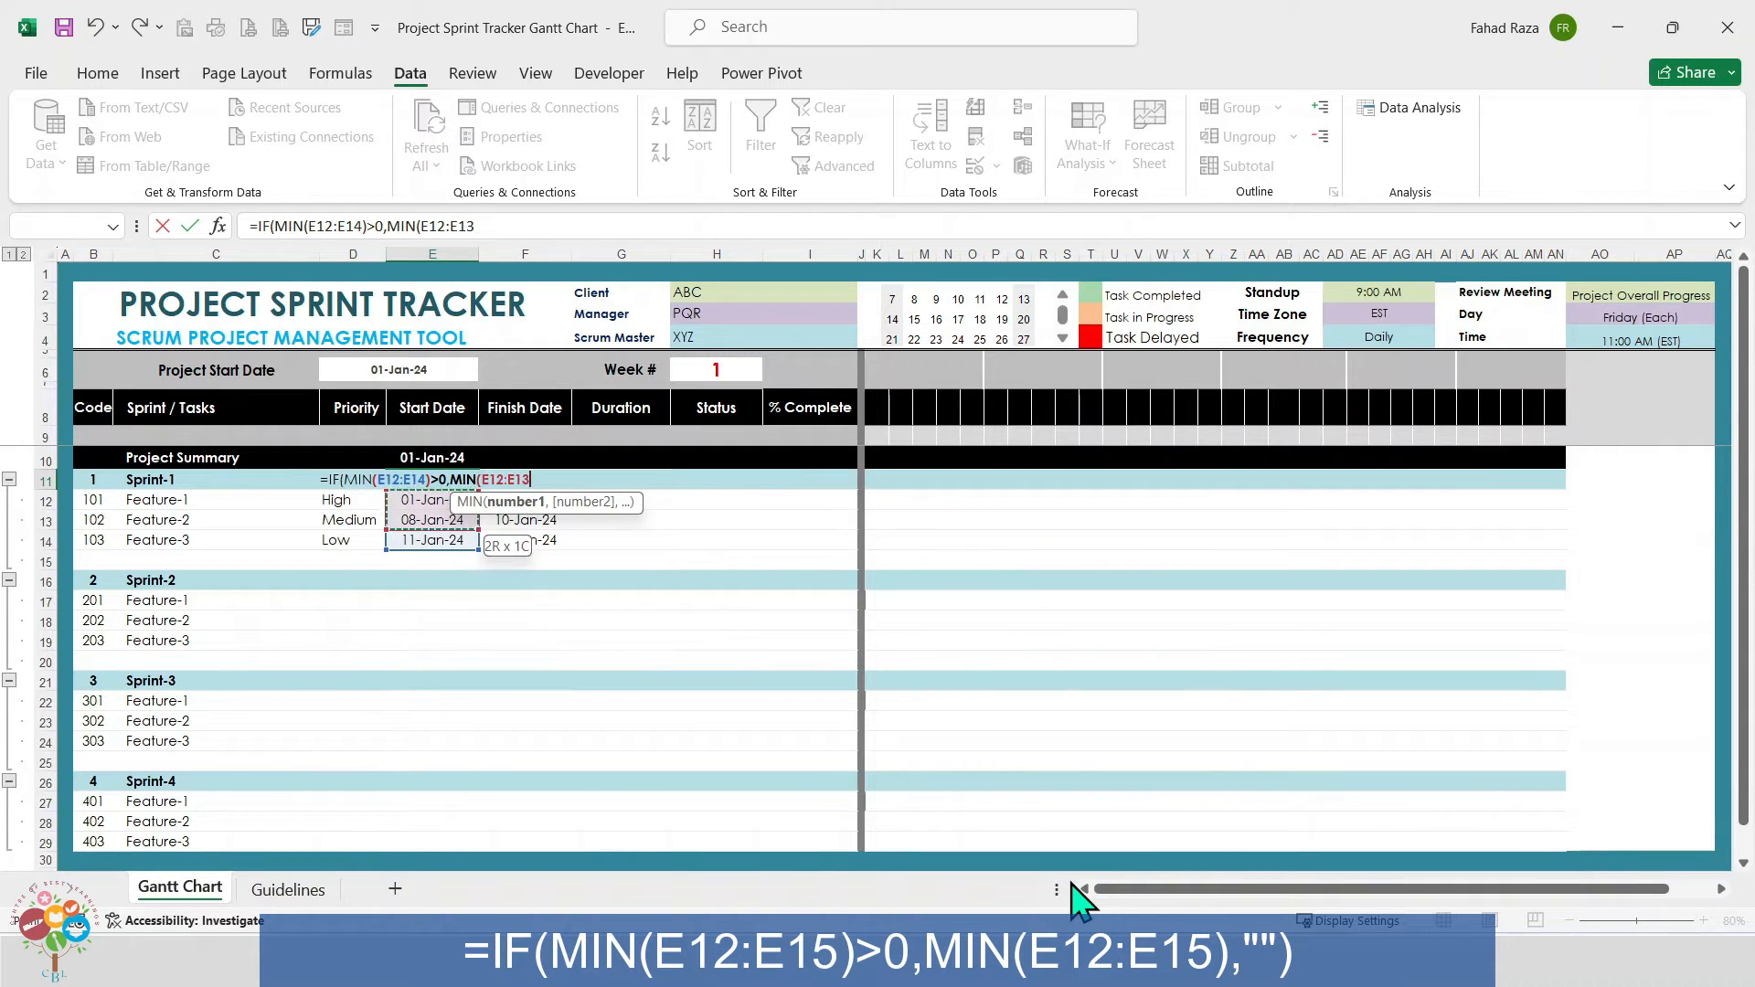
pyautogui.write(')')
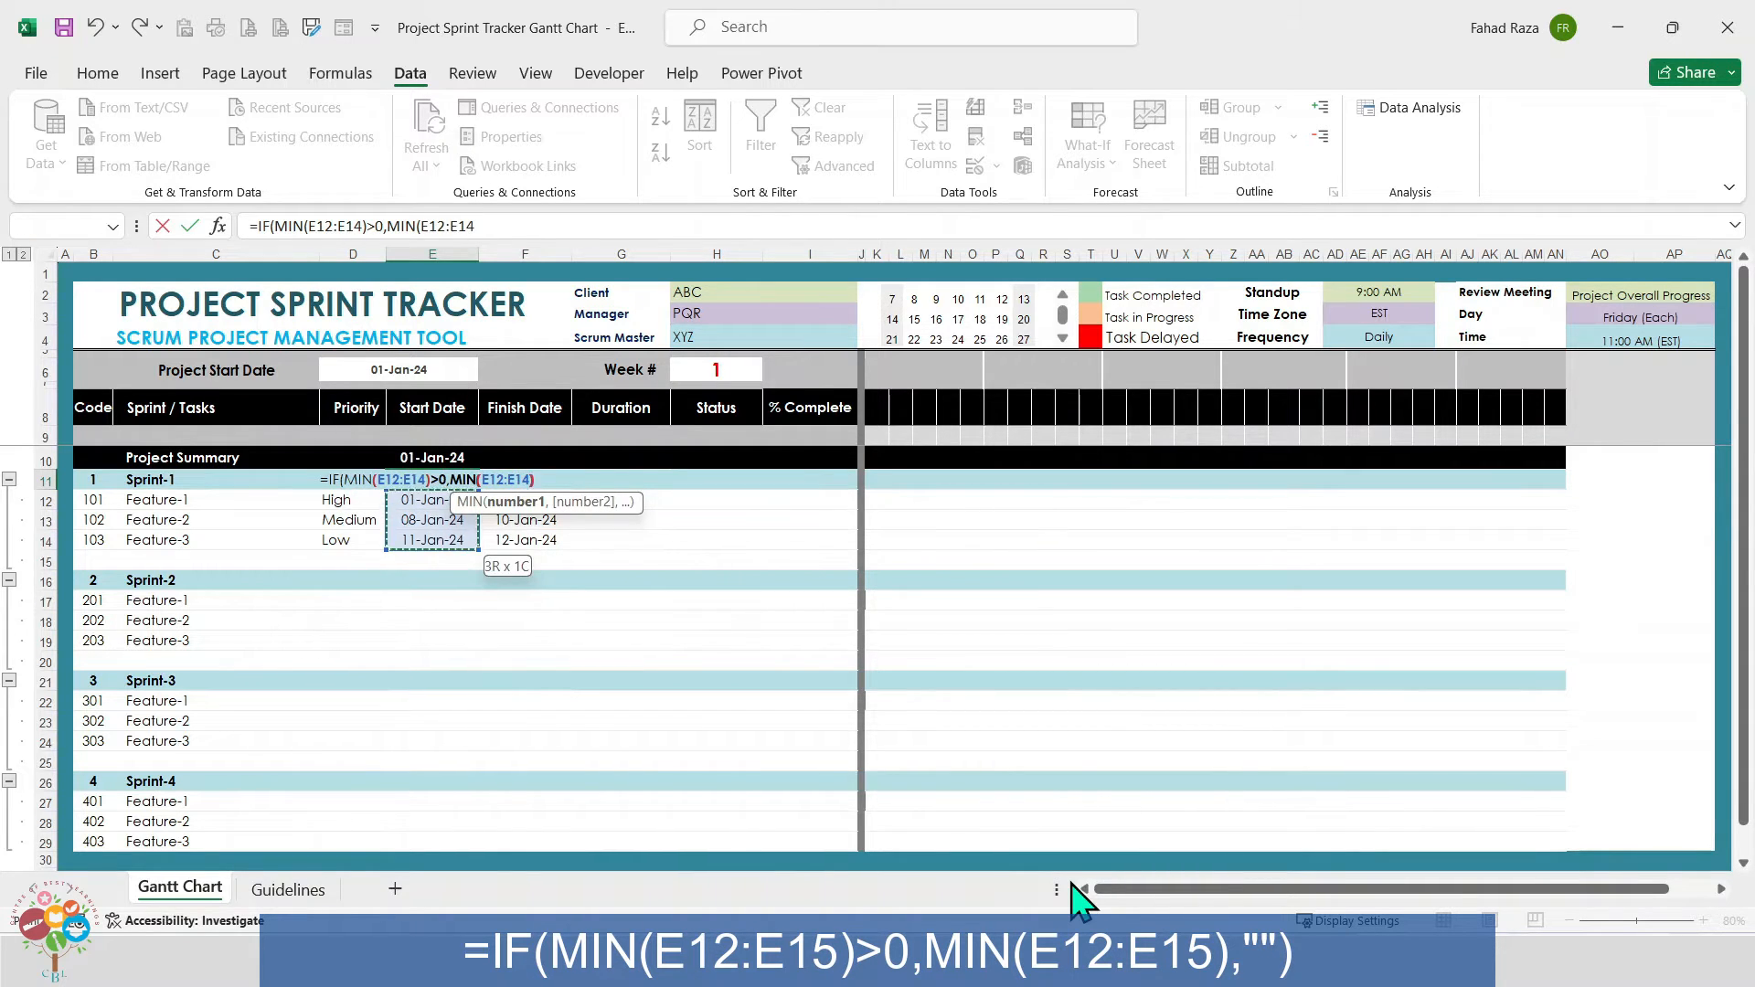
pyautogui.write(',""')
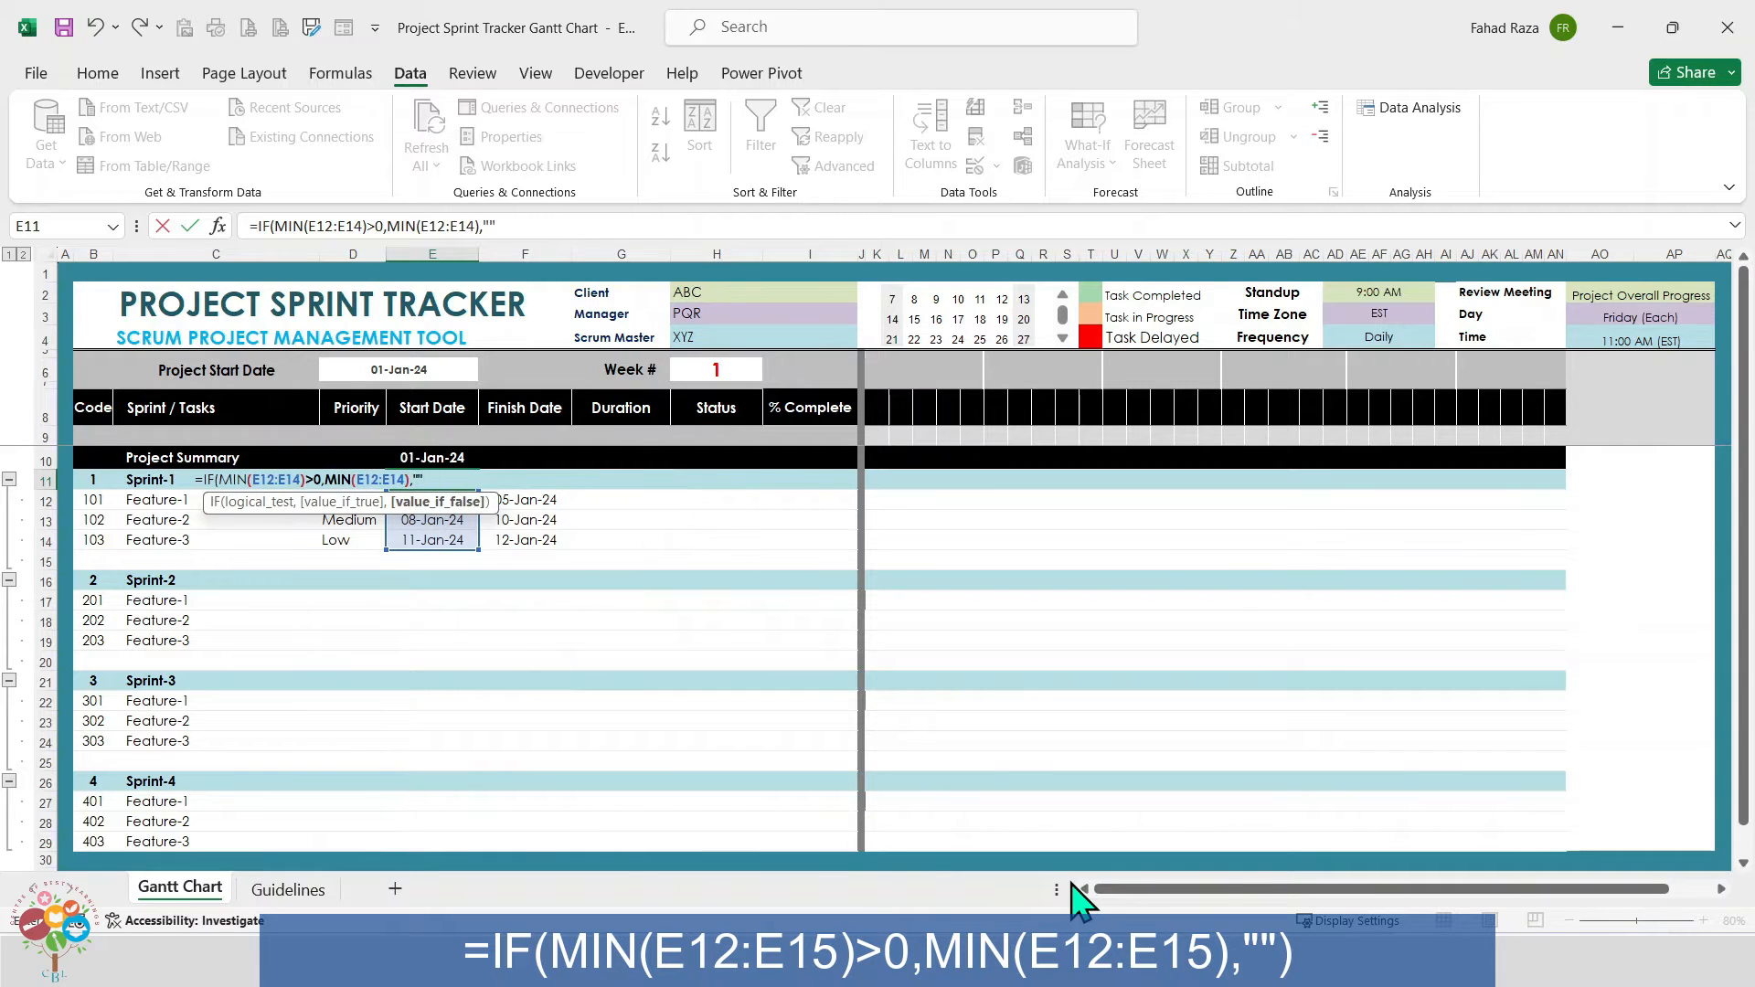
pyautogui.hotkey('ctrl', 'Return')
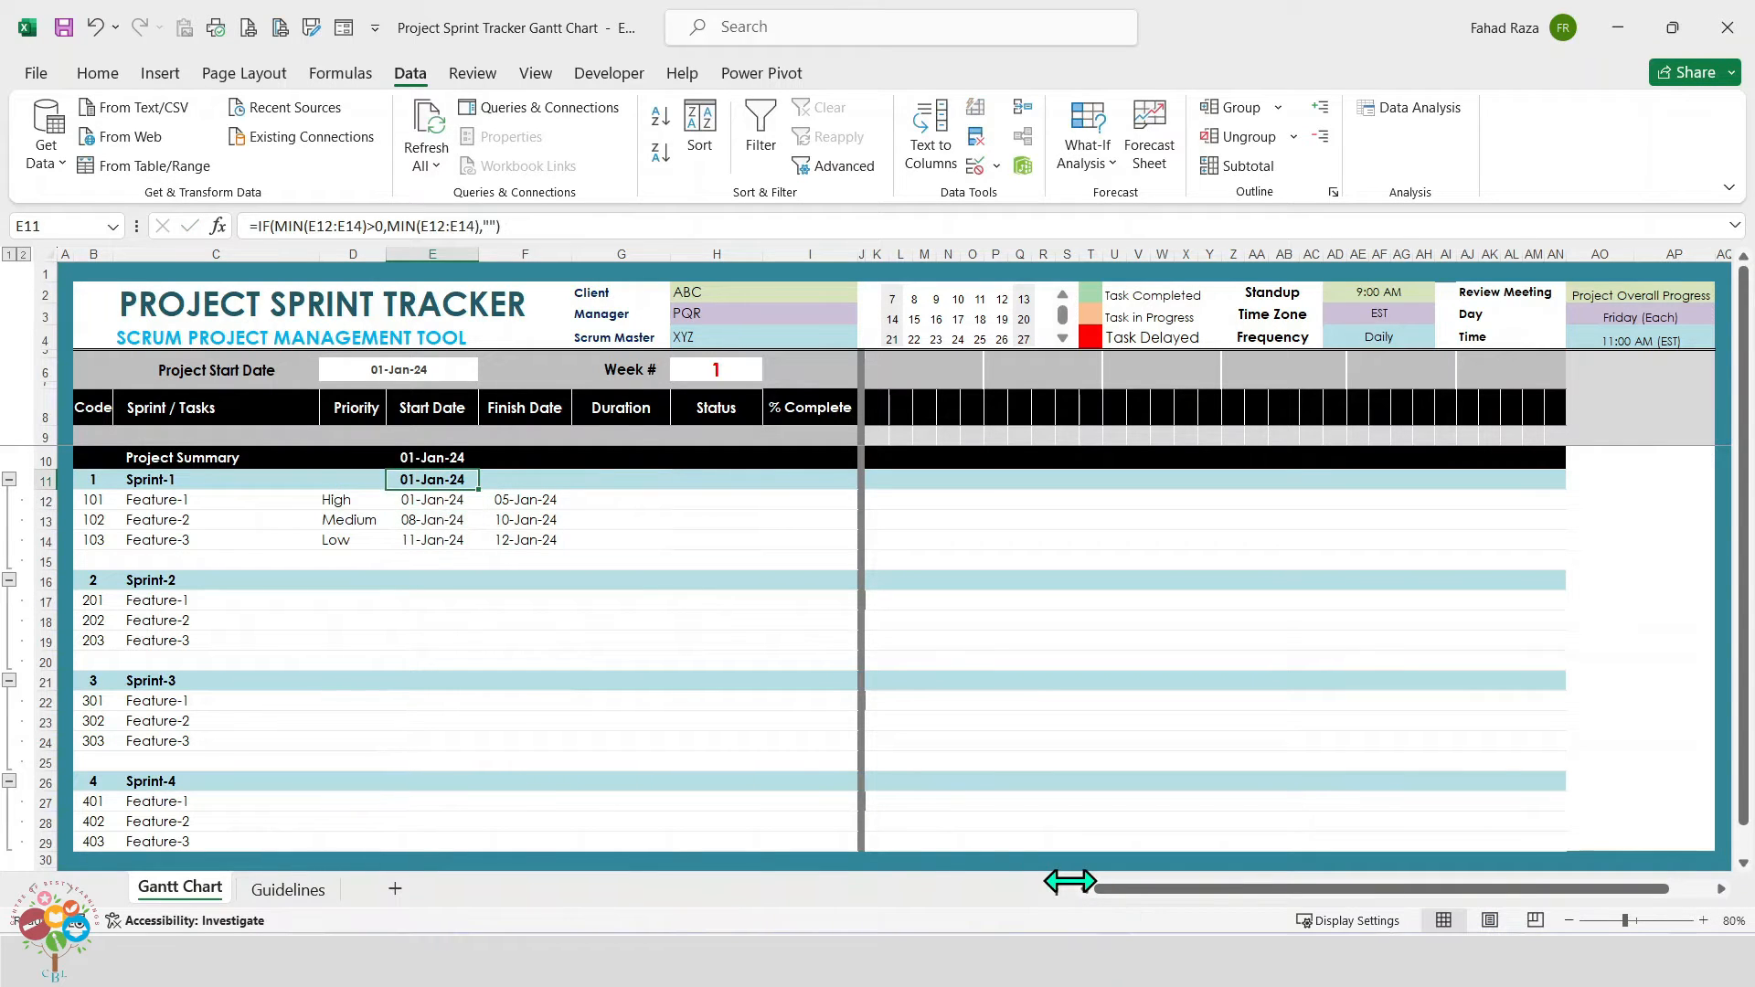
# - Enter the formula =IF(MAX(F11:F29)>0,MAX(F11:F29),"") in F10 as the Project Summary finish date
pyautogui.press('Right')
pyautogui.press('Up')
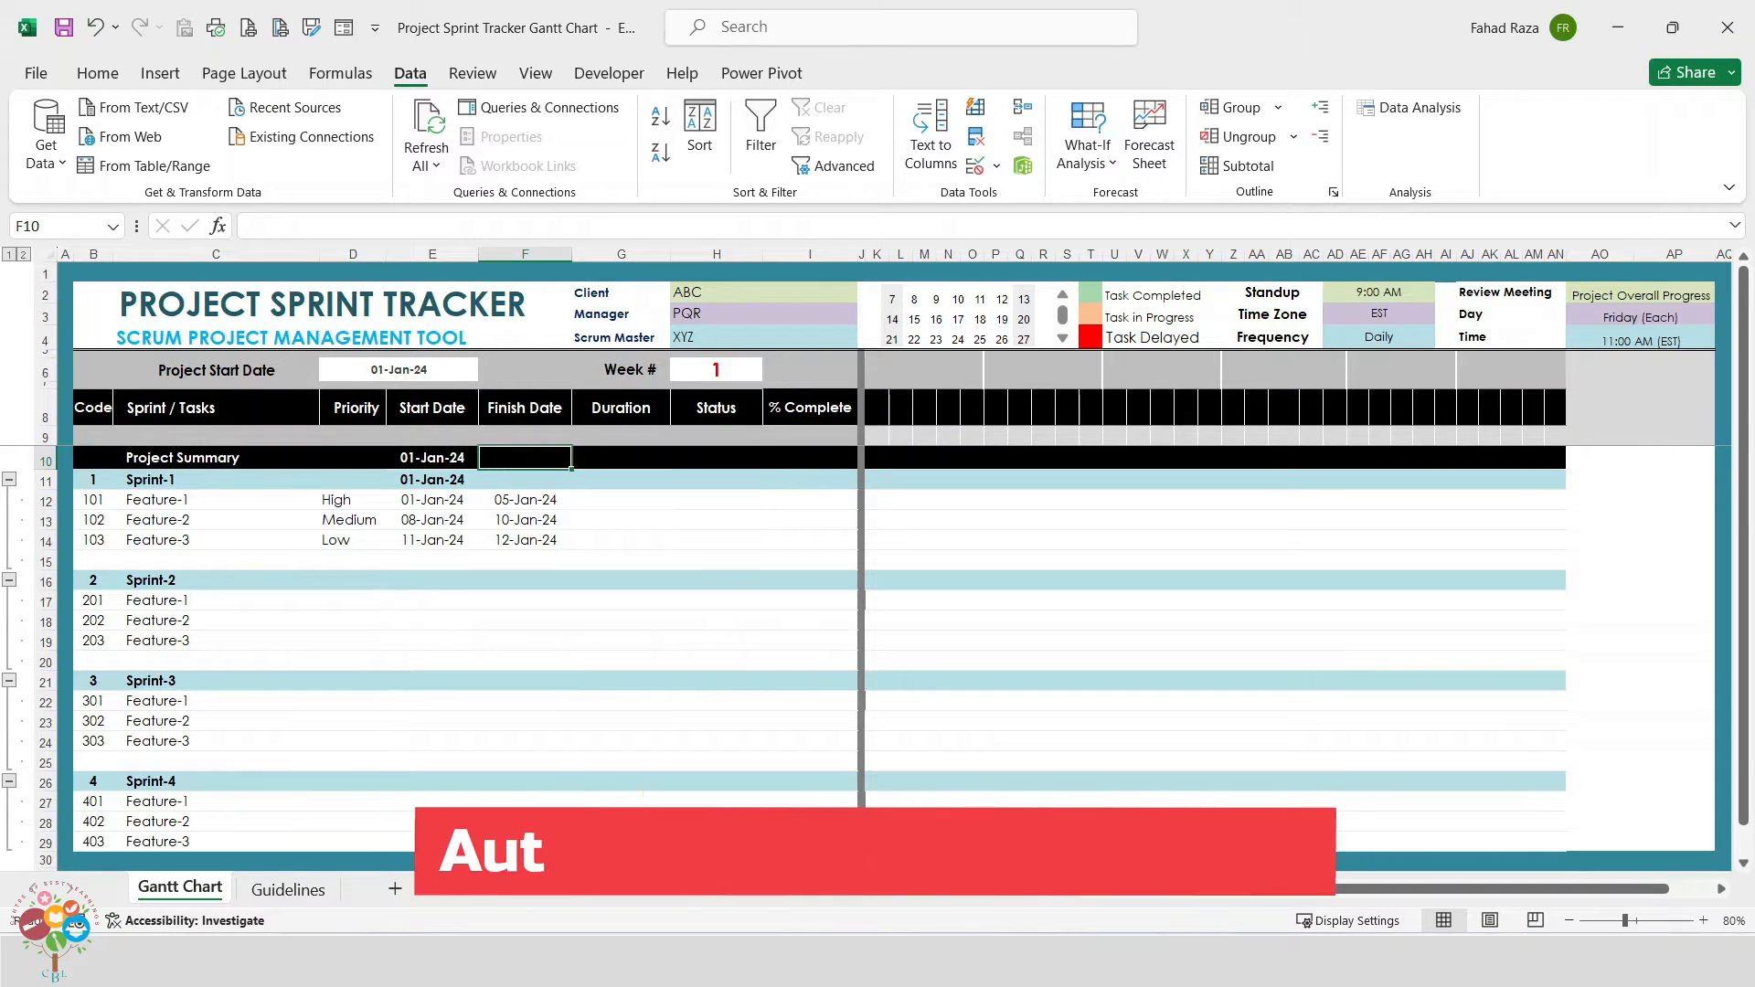
pyautogui.write('=IF')
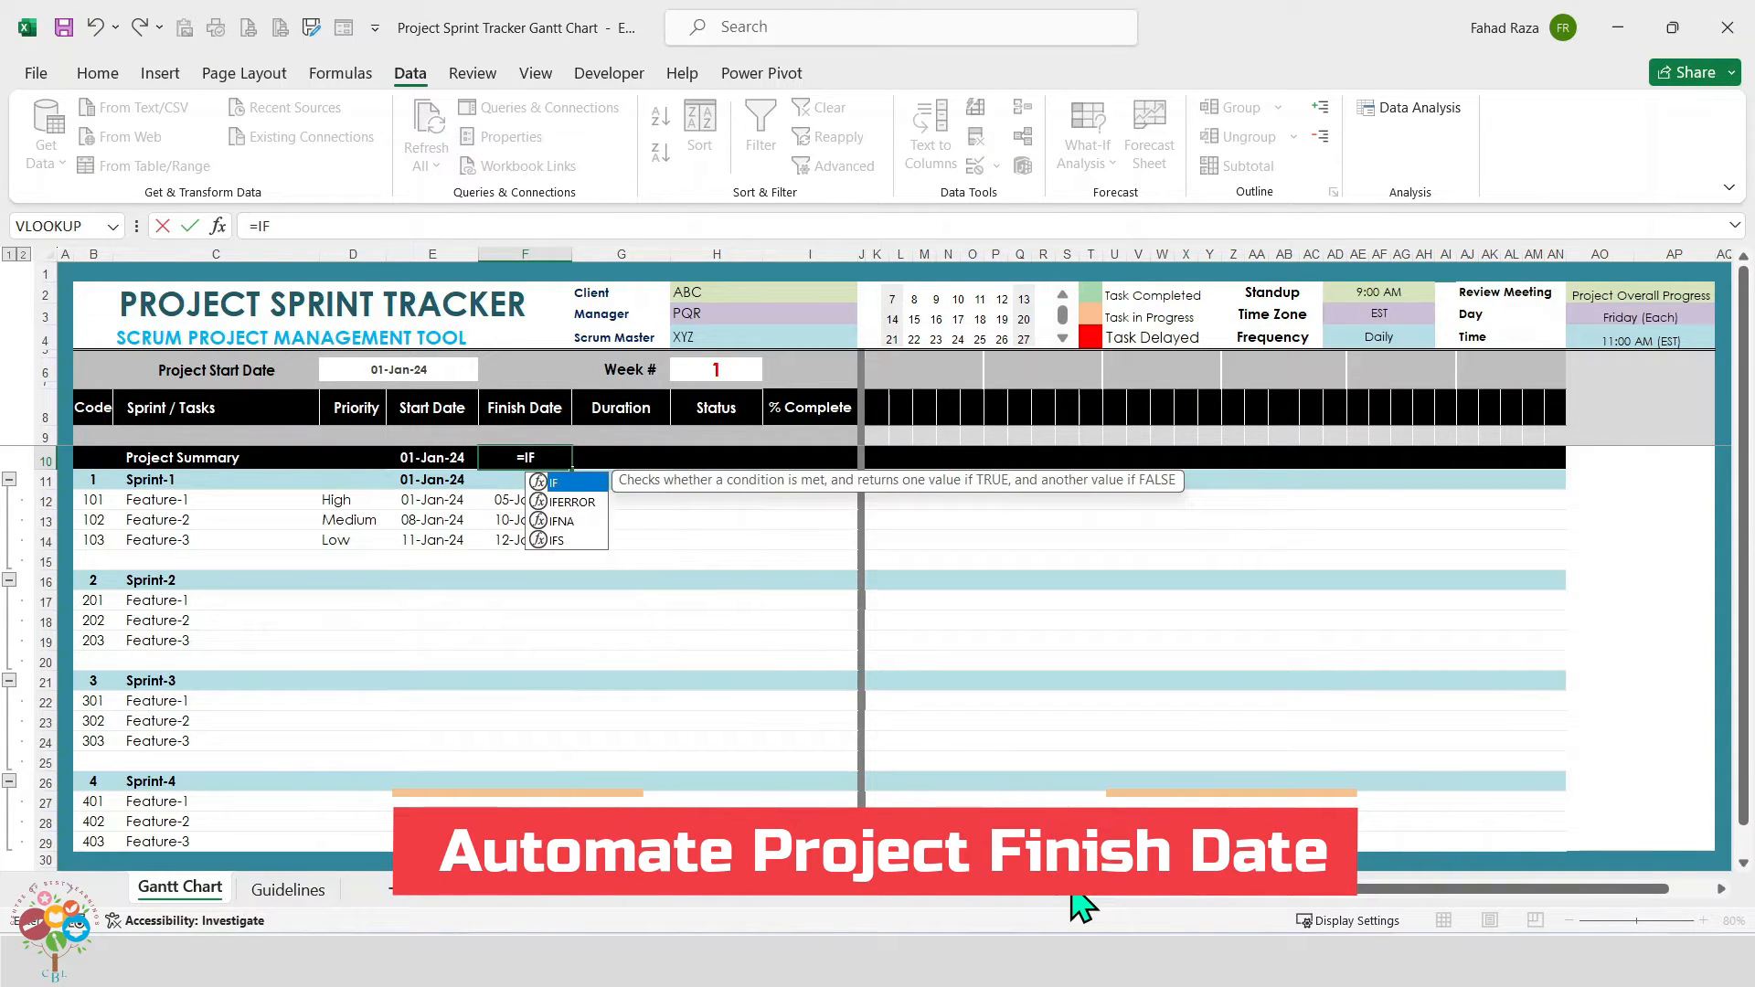
pyautogui.write('(MAX(')
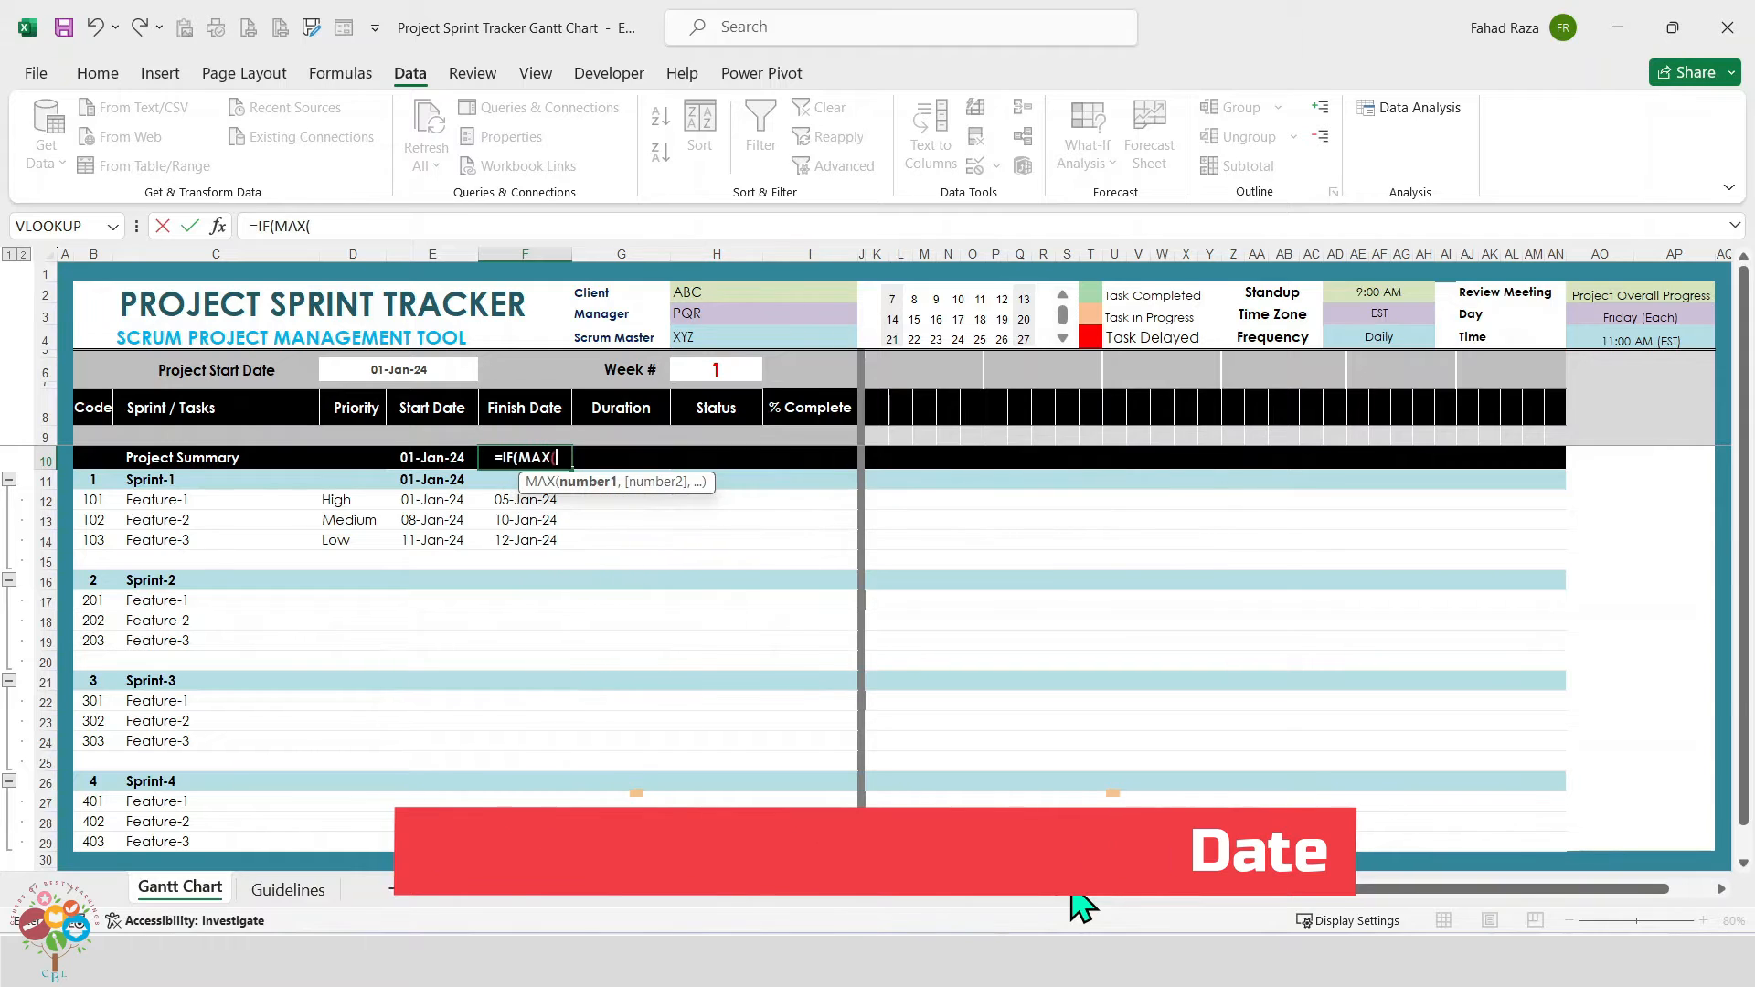
pyautogui.press('Down')
pyautogui.hotkey('shift', 'Down')
pyautogui.hotkey('shift', 'Down')
pyautogui.hotkey('shift', 'Down')
pyautogui.hotkey('shift', 'Down')
pyautogui.hotkey('shift', 'Down')
pyautogui.hotkey('shift', 'Down')
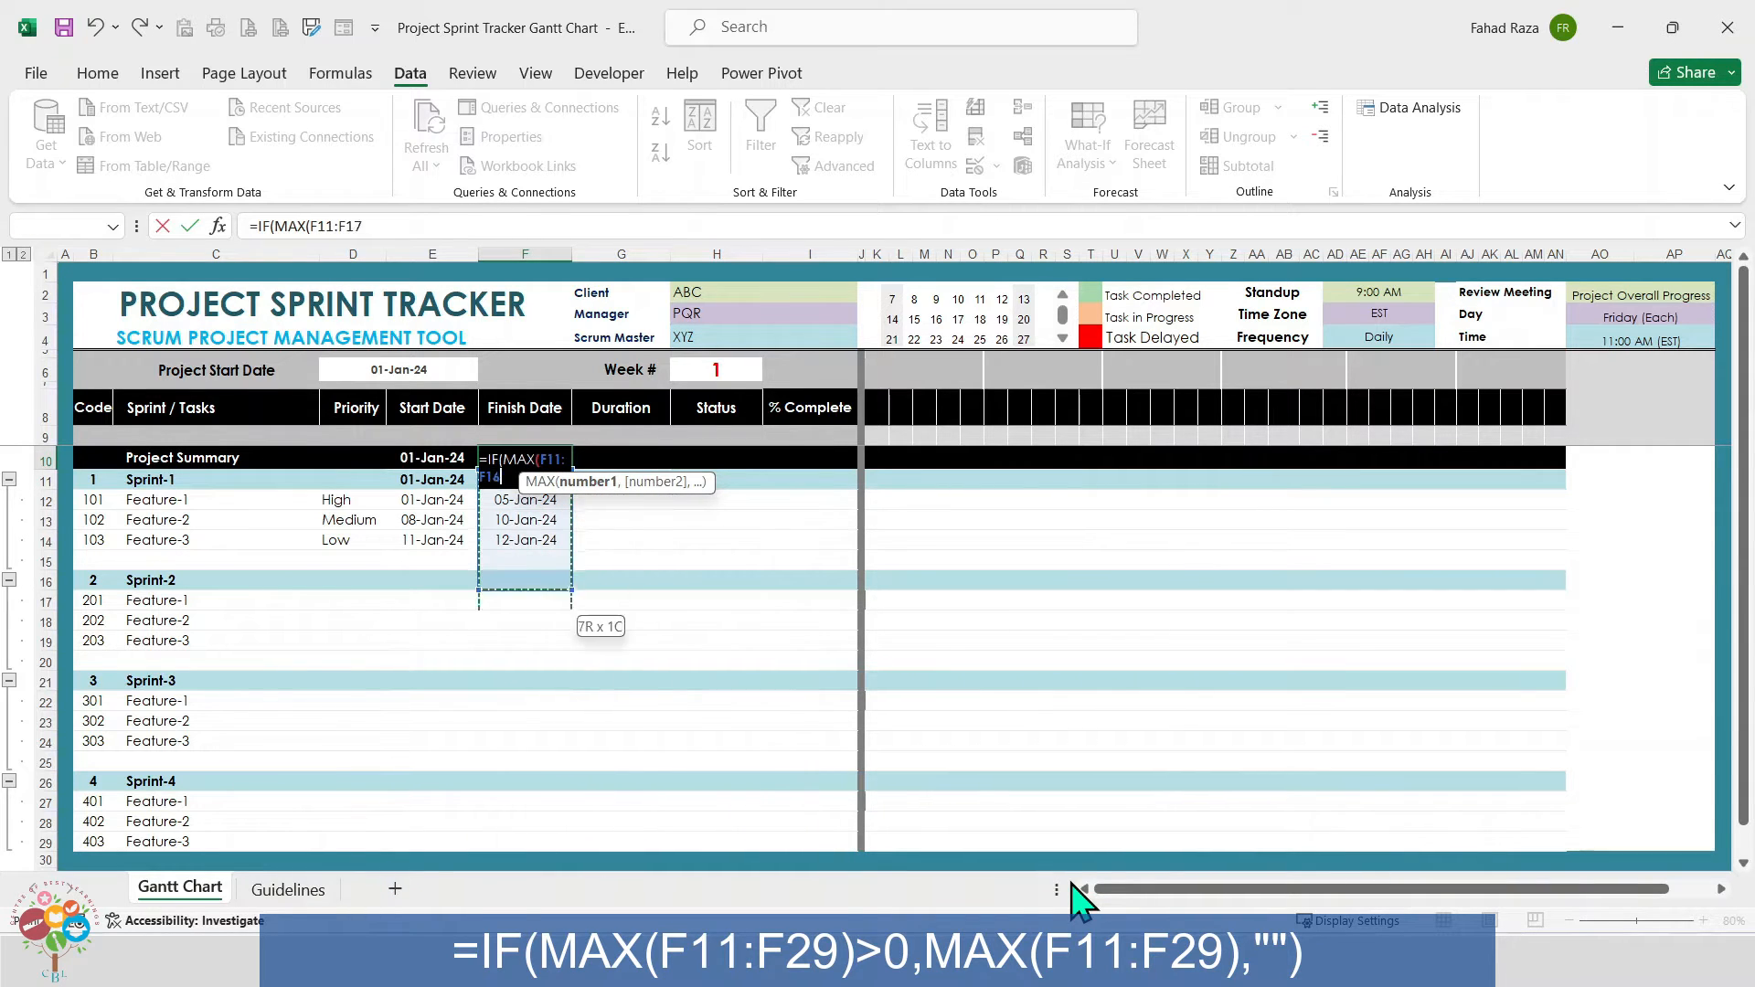
pyautogui.hotkey('shift', 'Down')
pyautogui.hotkey('shift', 'Down')
pyautogui.hotkey('shift', 'Down')
pyautogui.hotkey('shift', 'Down')
pyautogui.hotkey('shift', 'Down')
pyautogui.hotkey('shift', 'Down')
pyautogui.hotkey('shift', 'Down')
pyautogui.hotkey('shift', 'Down')
pyautogui.hotkey('shift', 'Down')
pyautogui.hotkey('shift', 'Down')
pyautogui.hotkey('shift', 'Down')
pyautogui.hotkey('shift', 'Down')
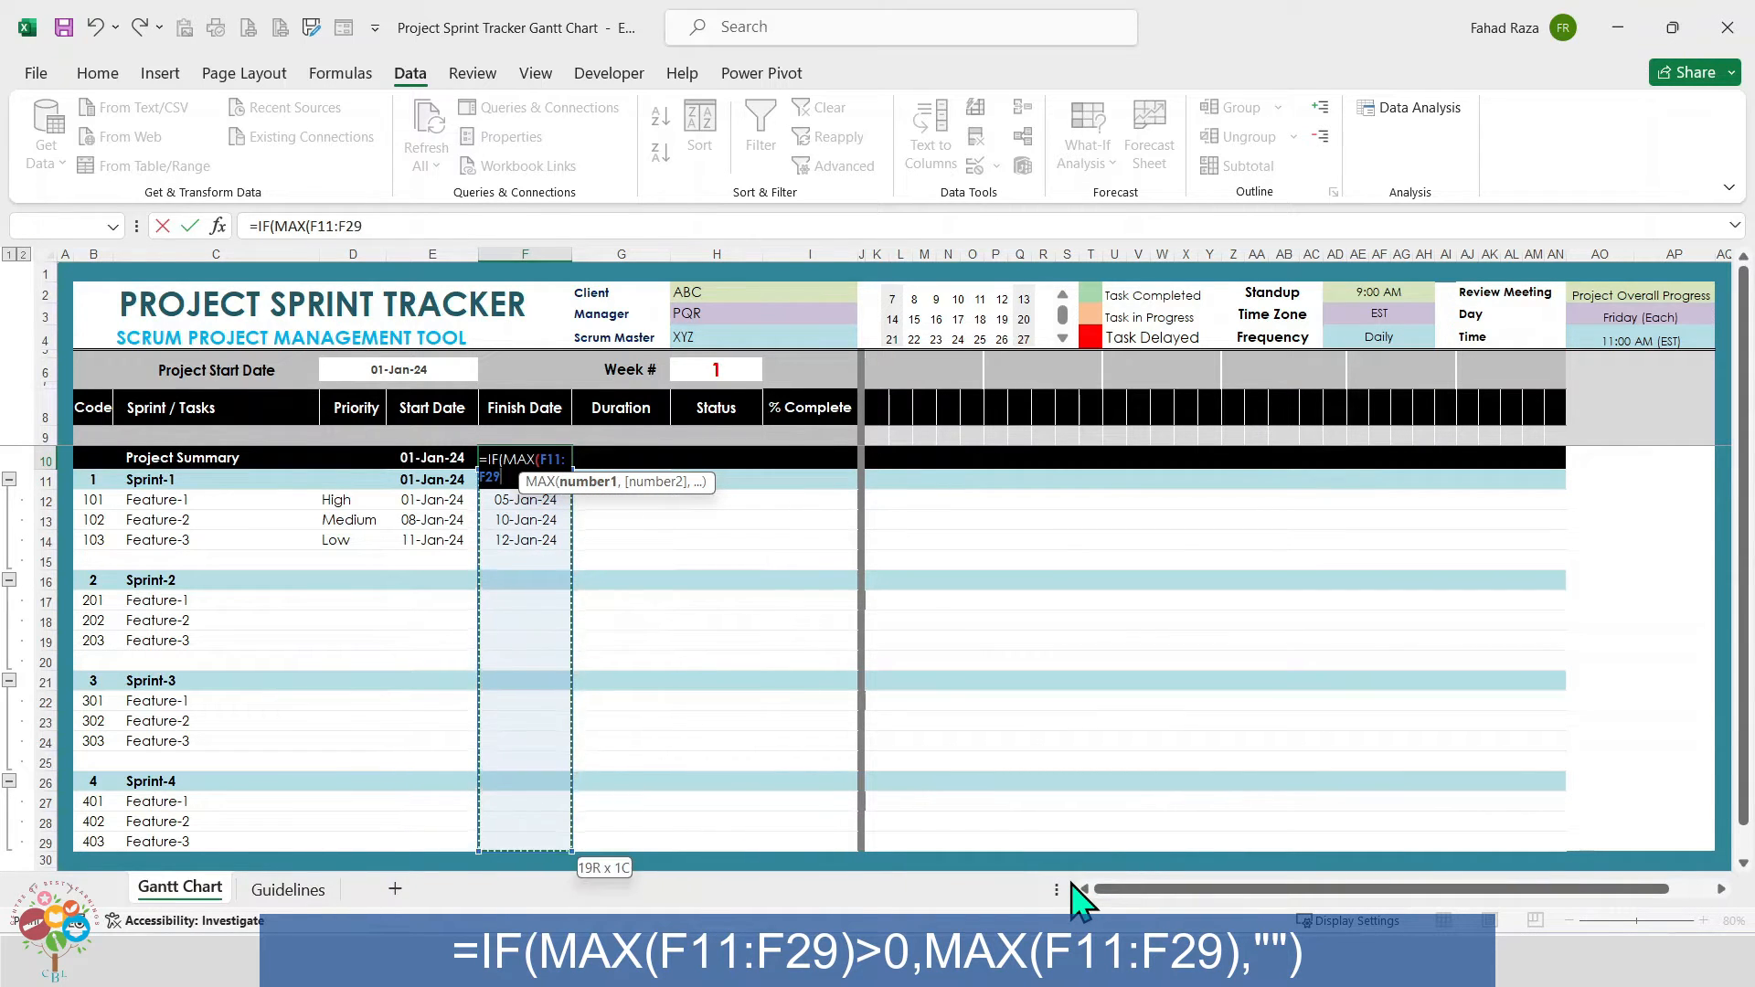
pyautogui.write(')')
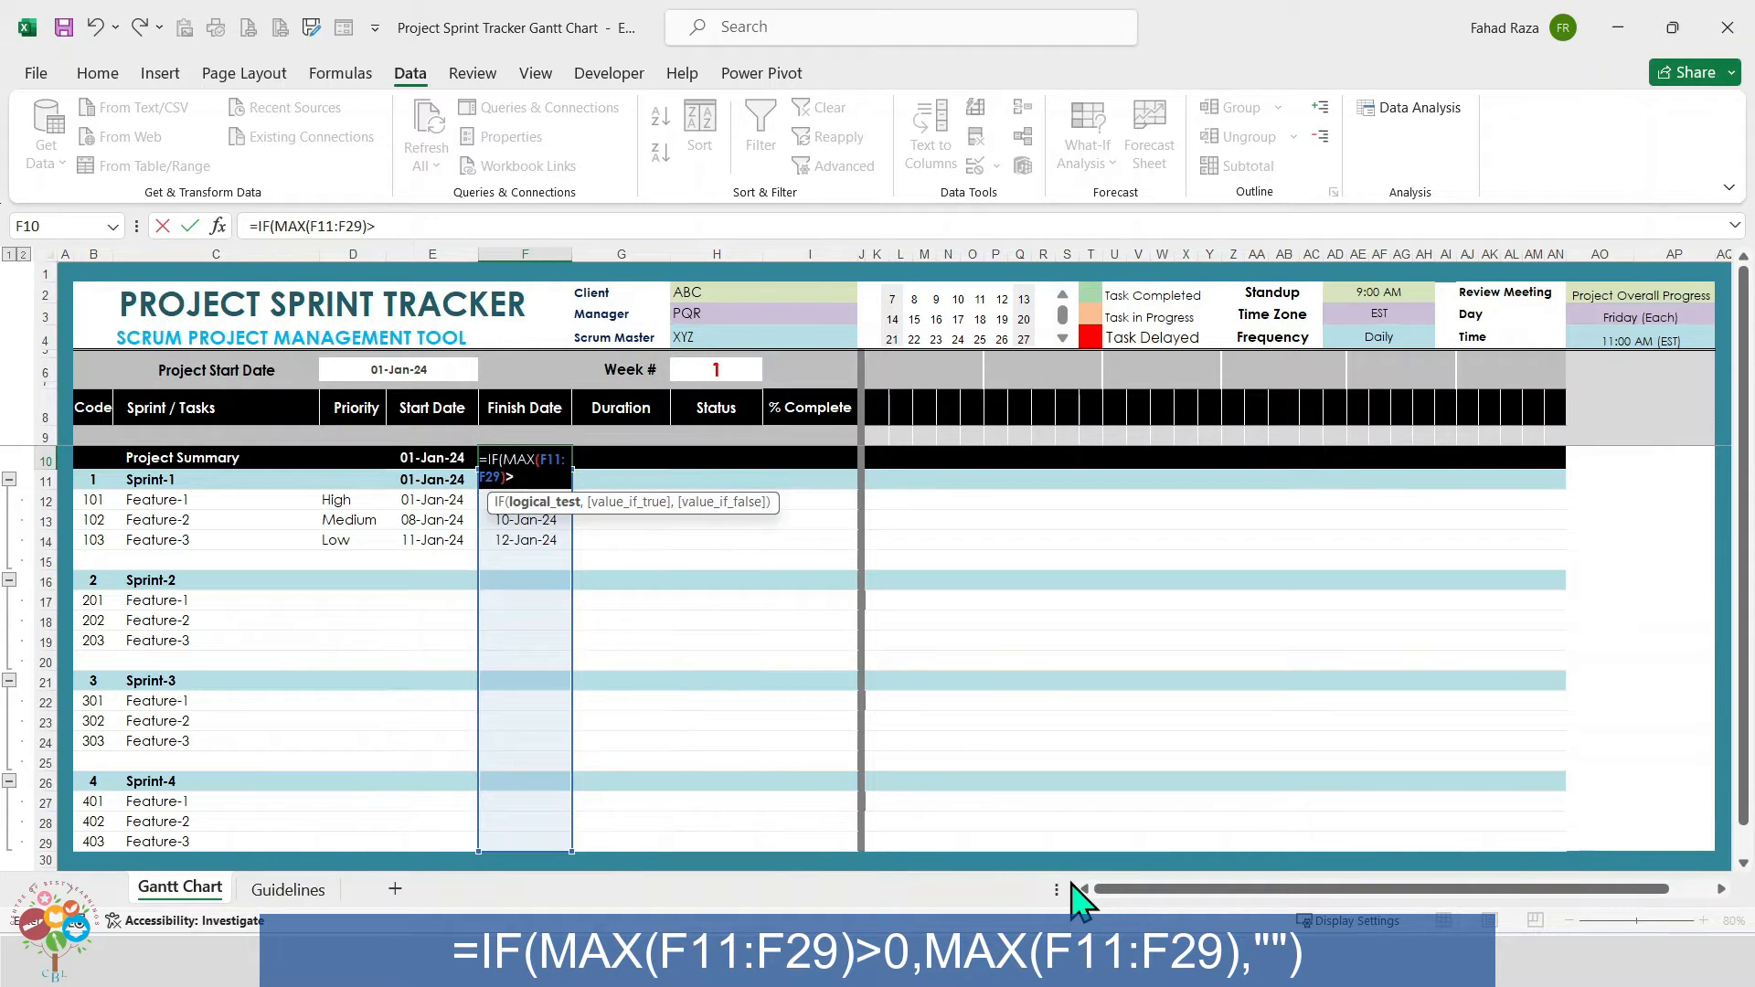
pyautogui.write('>0,')
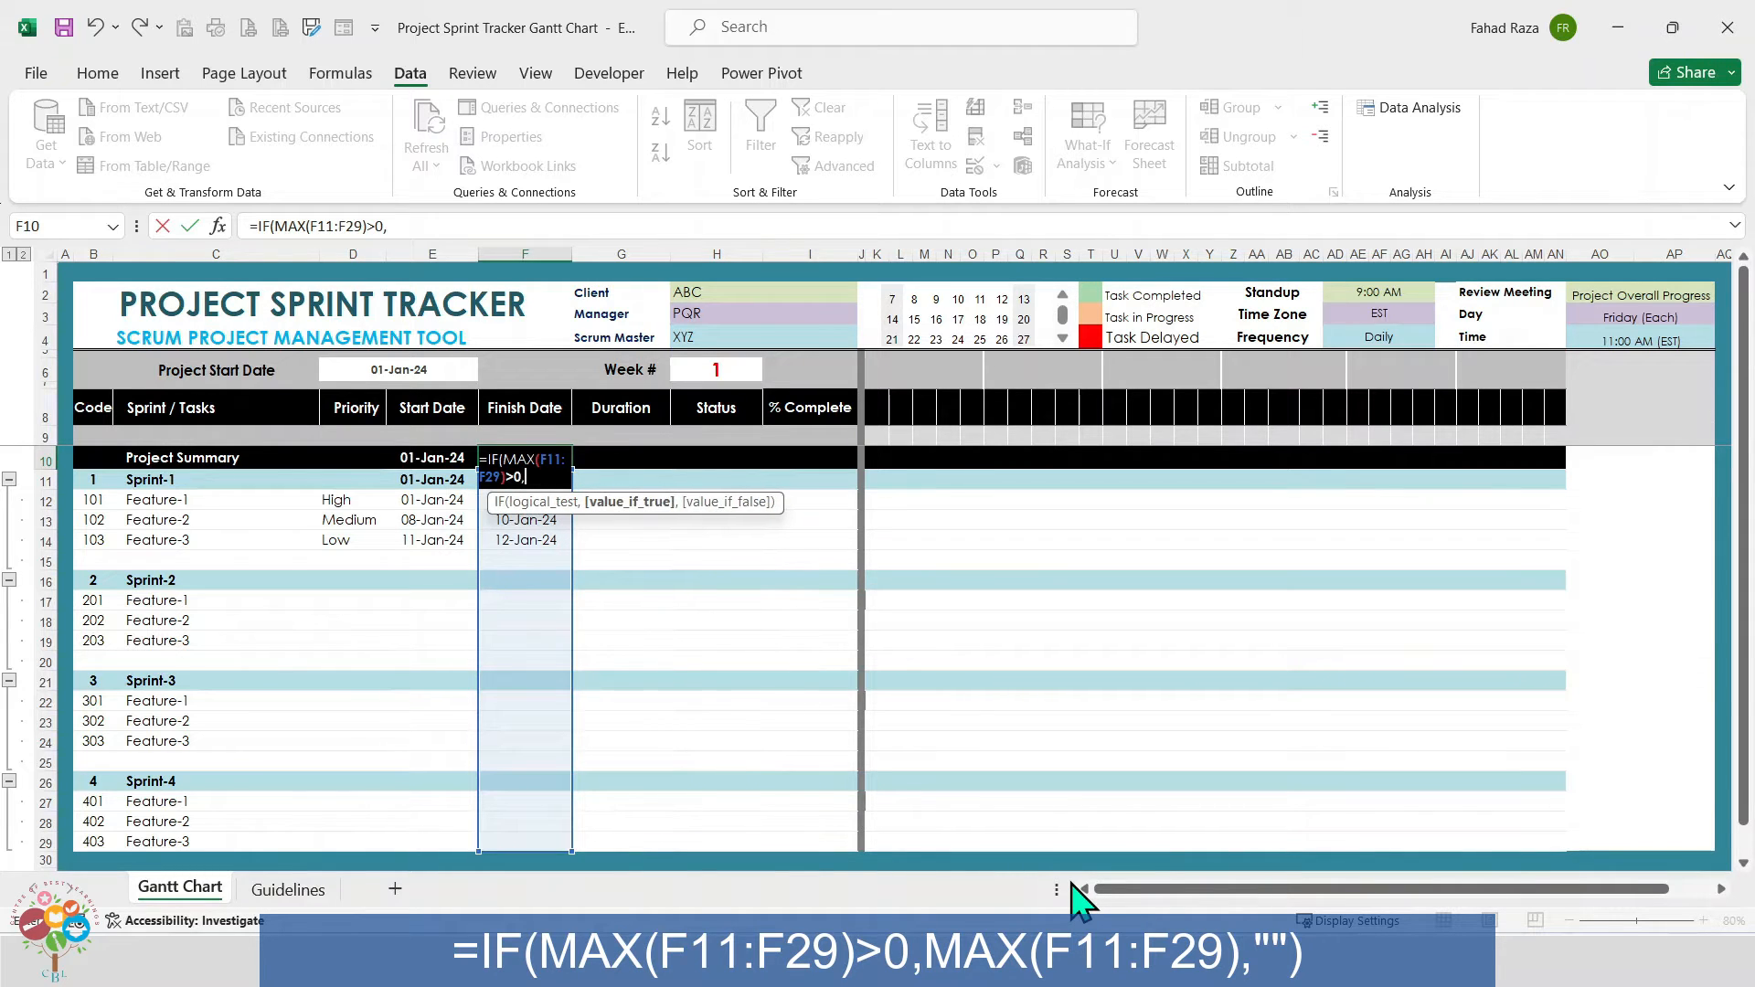
pyautogui.write('MAX(')
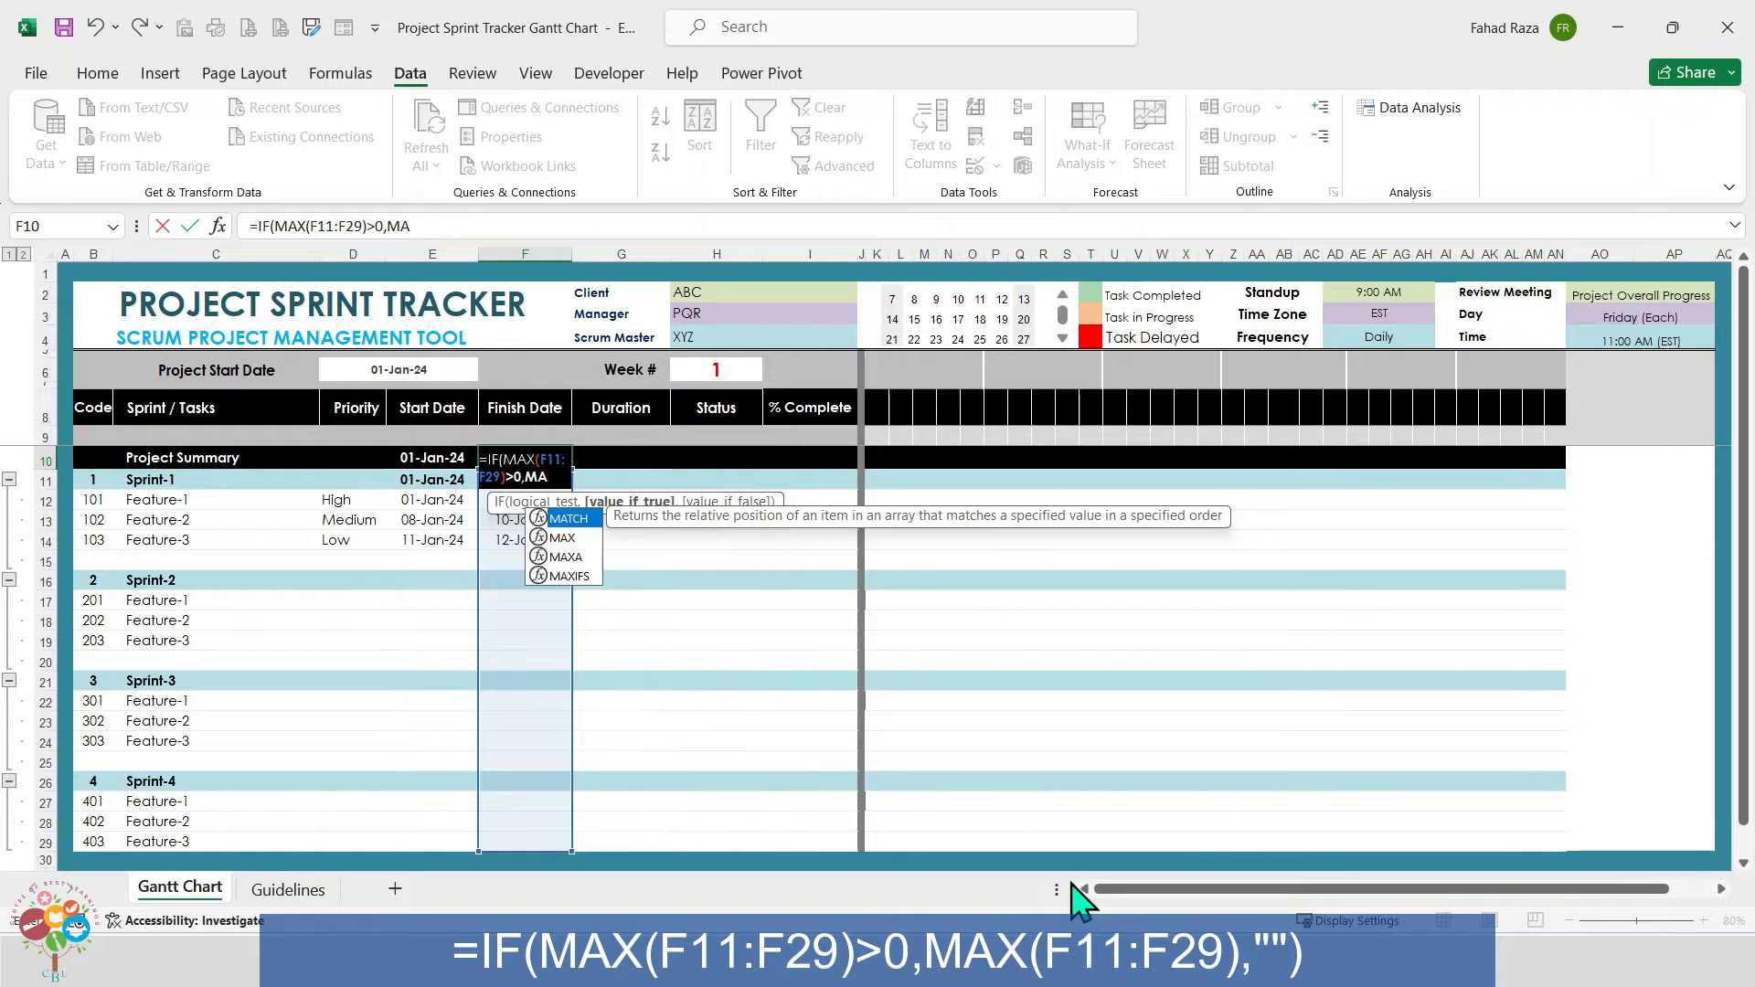
pyautogui.press('Down')
pyautogui.hotkey('shift', 'Down')
pyautogui.hotkey('shift', 'Down')
pyautogui.hotkey('shift', 'Down')
pyautogui.hotkey('shift', 'Down')
pyautogui.hotkey('shift', 'Down')
pyautogui.hotkey('shift', 'Down')
pyautogui.hotkey('shift', 'Down')
pyautogui.hotkey('shift', 'Down')
pyautogui.hotkey('shift', 'Down')
pyautogui.hotkey('shift', 'Down')
pyautogui.hotkey('shift', 'Down')
pyautogui.hotkey('shift', 'Down')
pyautogui.hotkey('shift', 'Down')
pyautogui.hotkey('shift', 'Down')
pyautogui.hotkey('shift', 'Down')
pyautogui.hotkey('shift', 'Down')
pyautogui.hotkey('shift', 'Down')
pyautogui.hotkey('shift', 'Down')
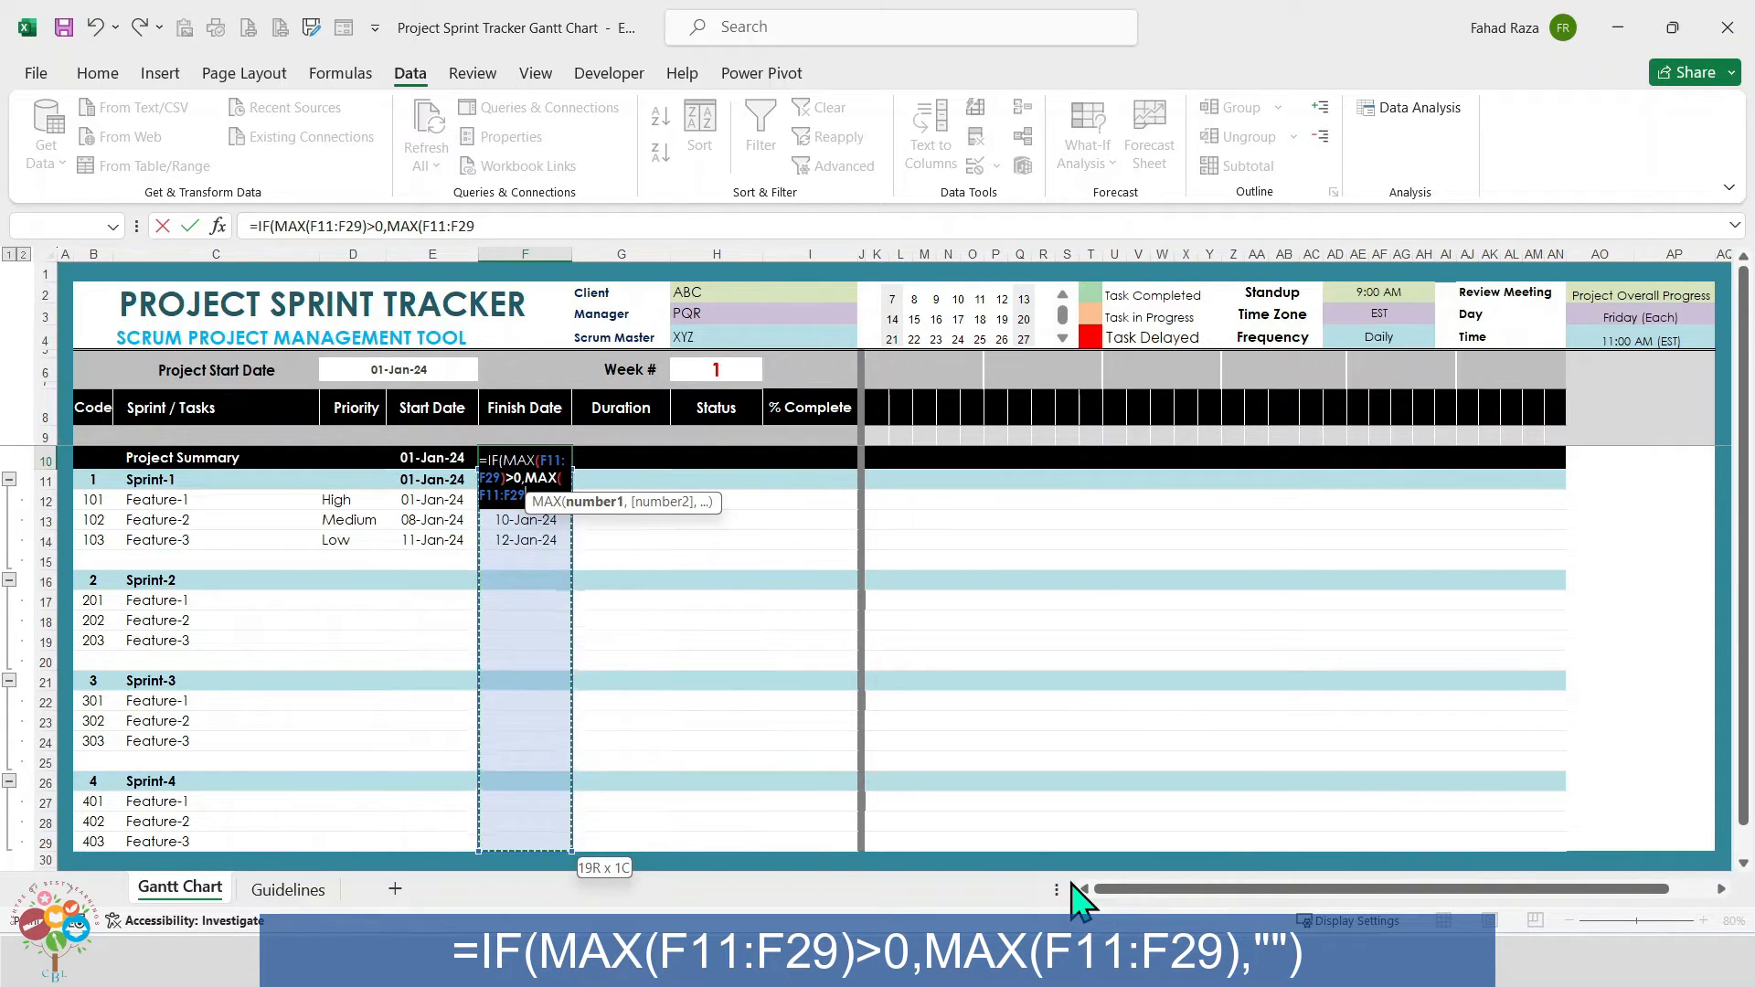
pyautogui.write('),')
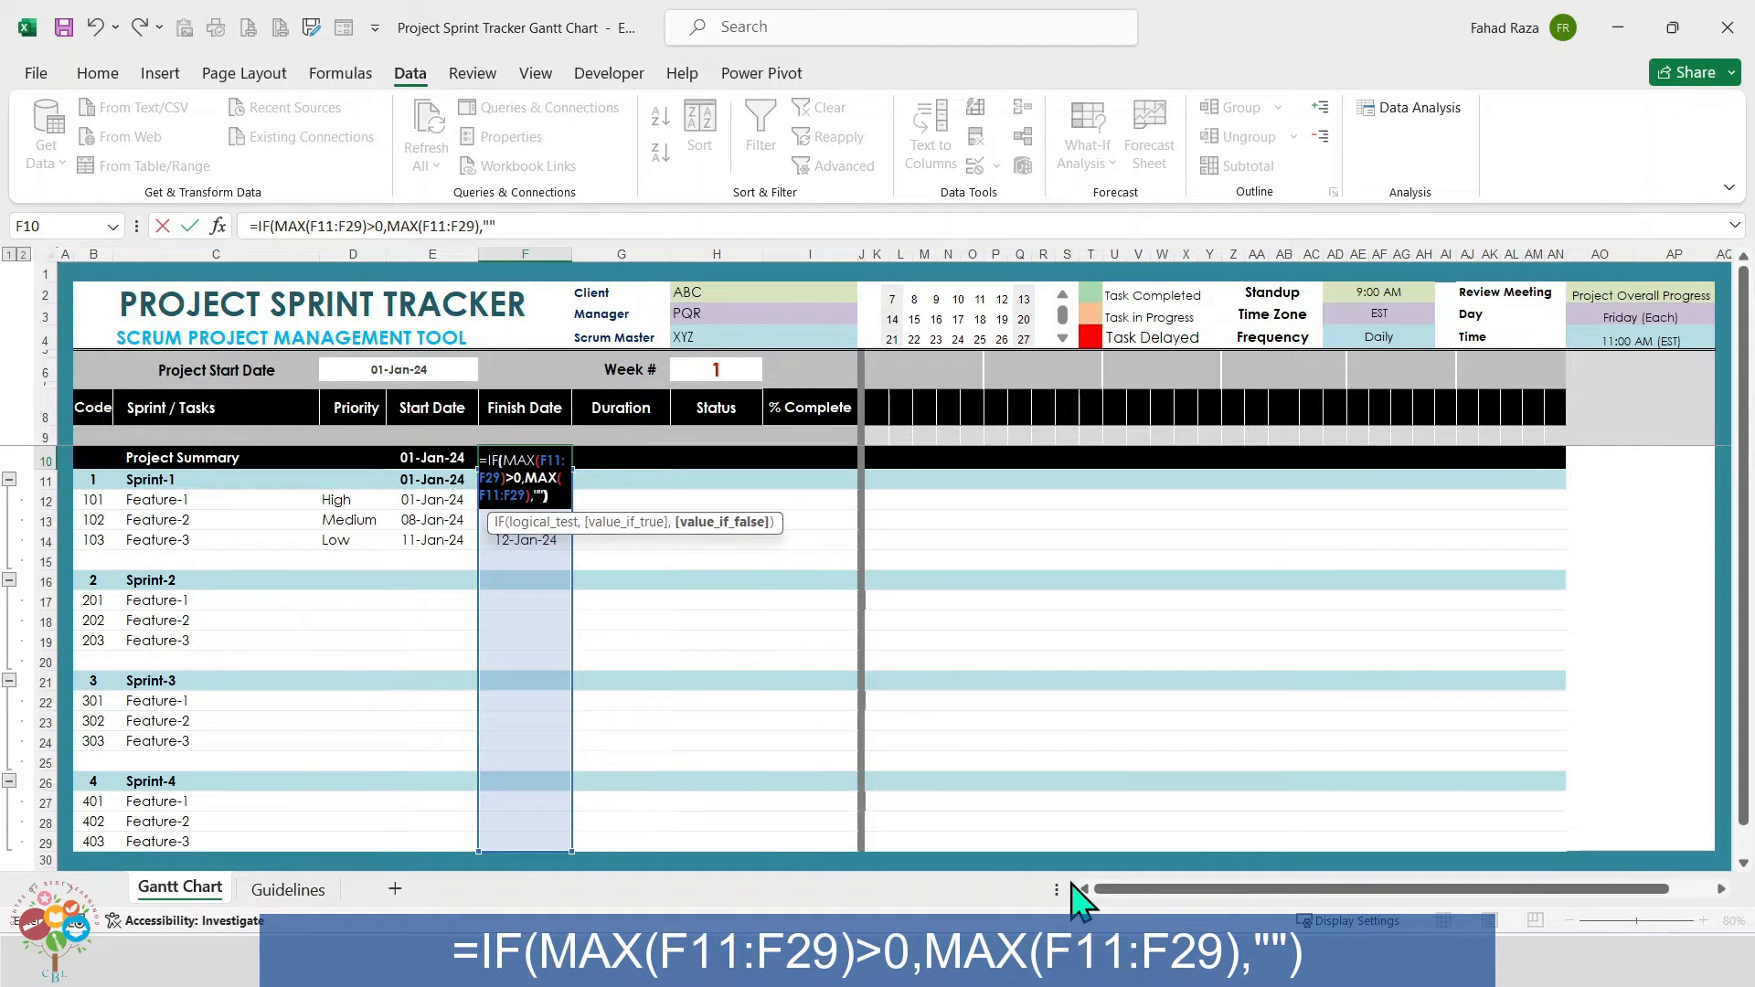
pyautogui.write('"")')
pyautogui.hotkey('ctrl', 'Return')
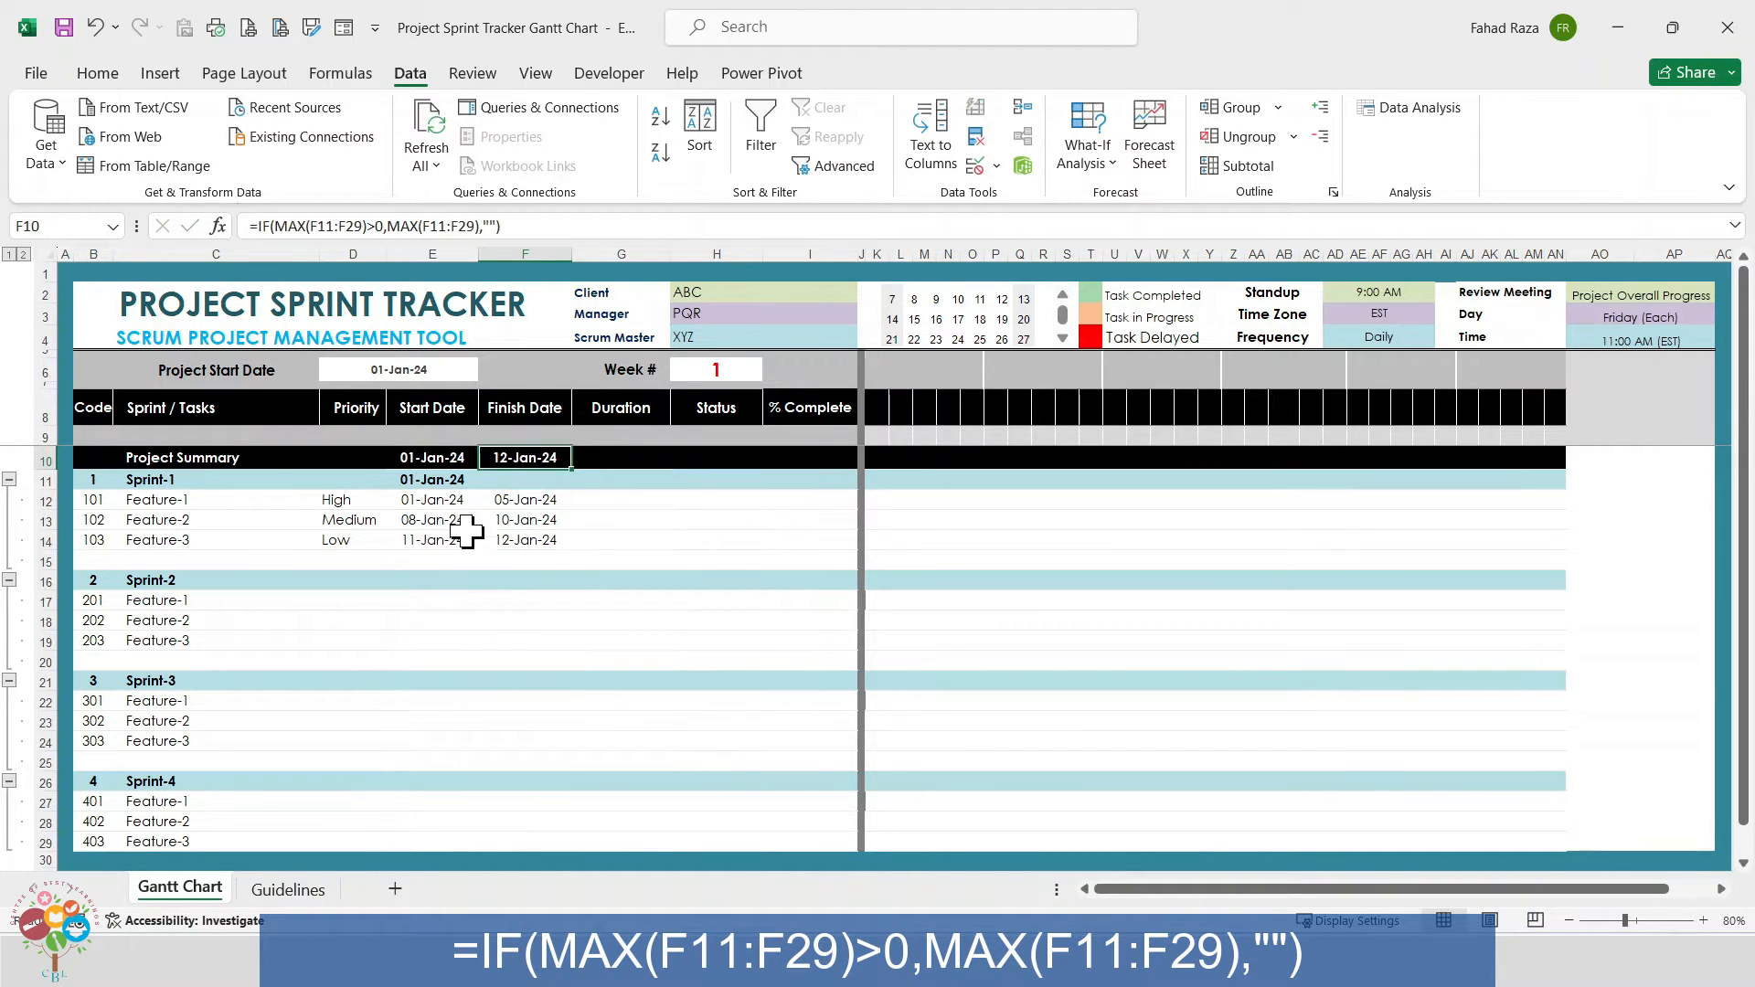
# - Enter the formula =IF(MAX(F12:F14)>0,MAX(F12:F14),"") in F11 as the Sprint-1 finish date
pyautogui.click(513, 479)
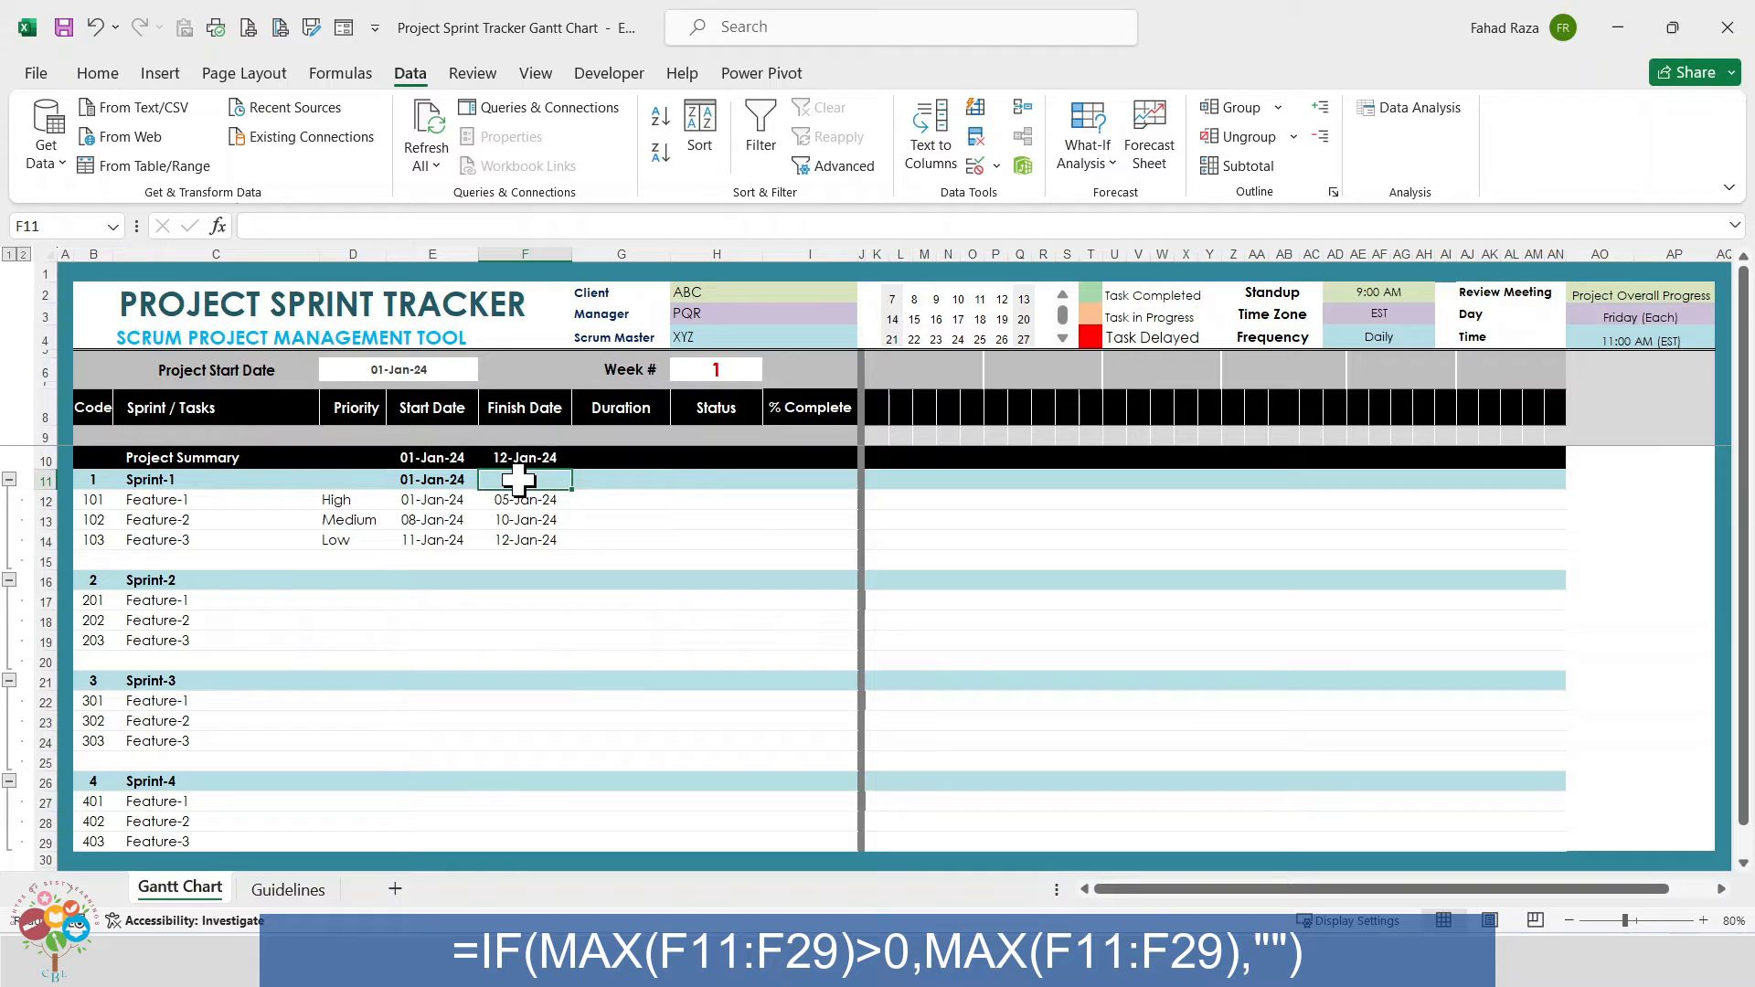
pyautogui.write('=IF(')
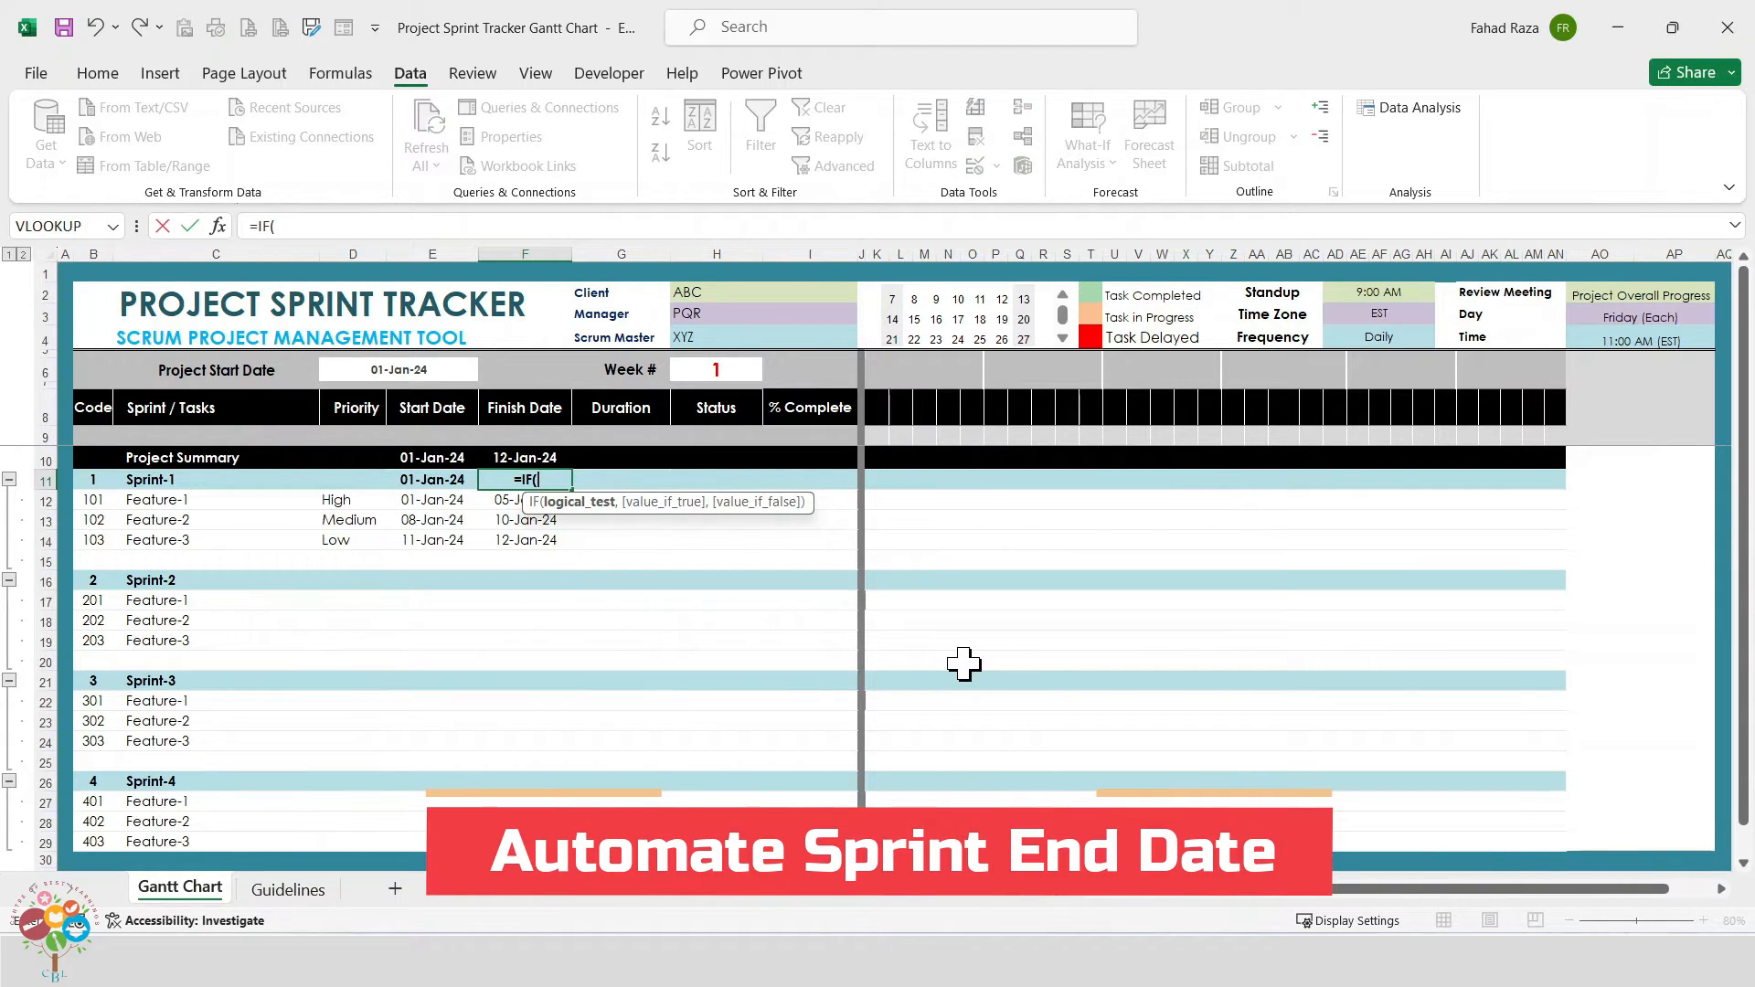
pyautogui.write('MAX(')
pyautogui.press('Down')
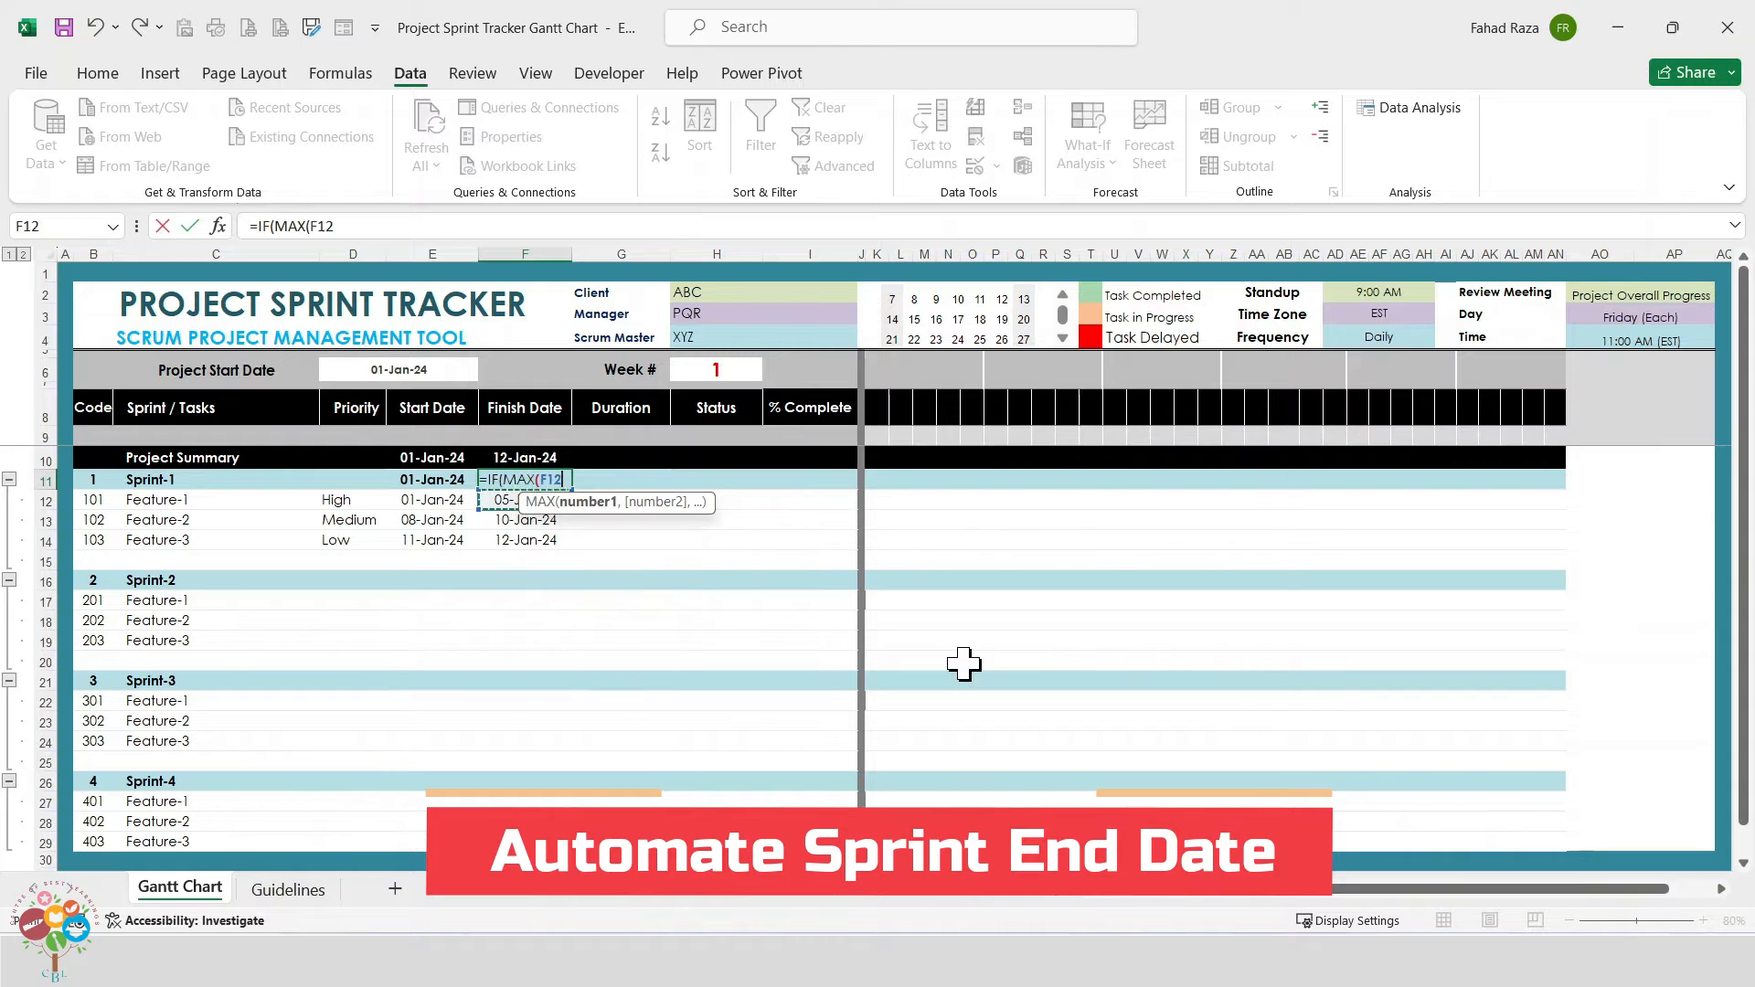
pyautogui.hotkey('shift', 'Down')
pyautogui.hotkey('shift', 'Down')
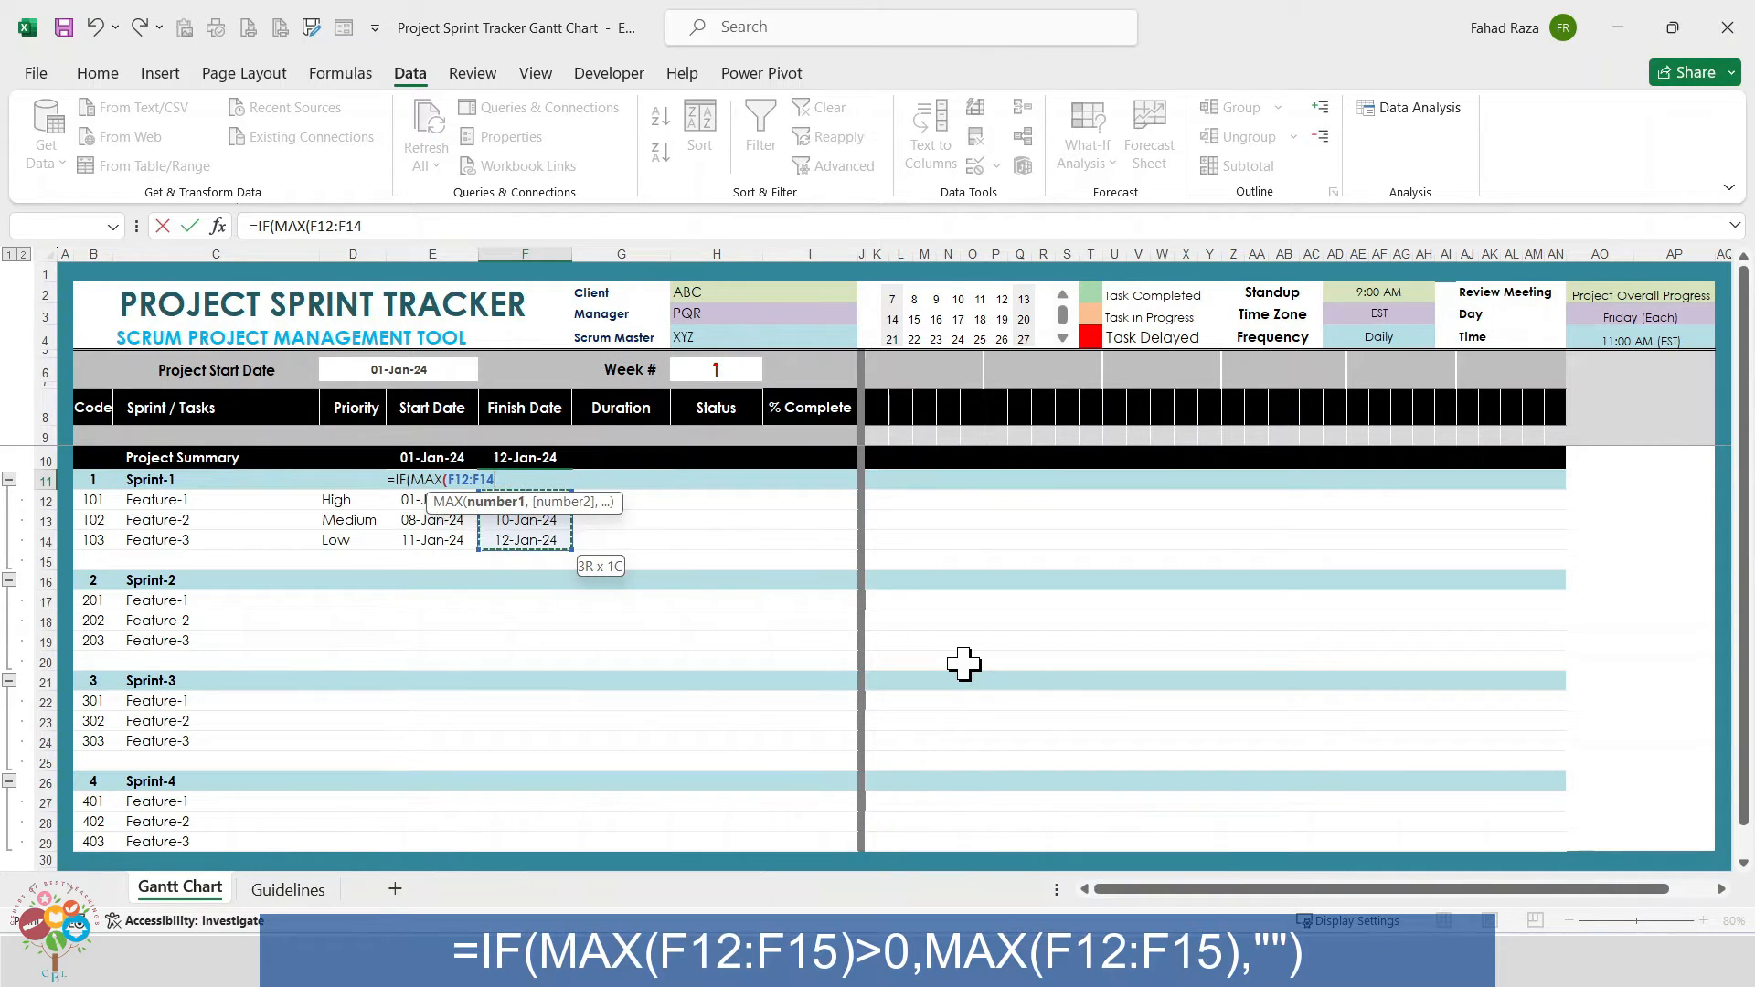
pyautogui.write(')')
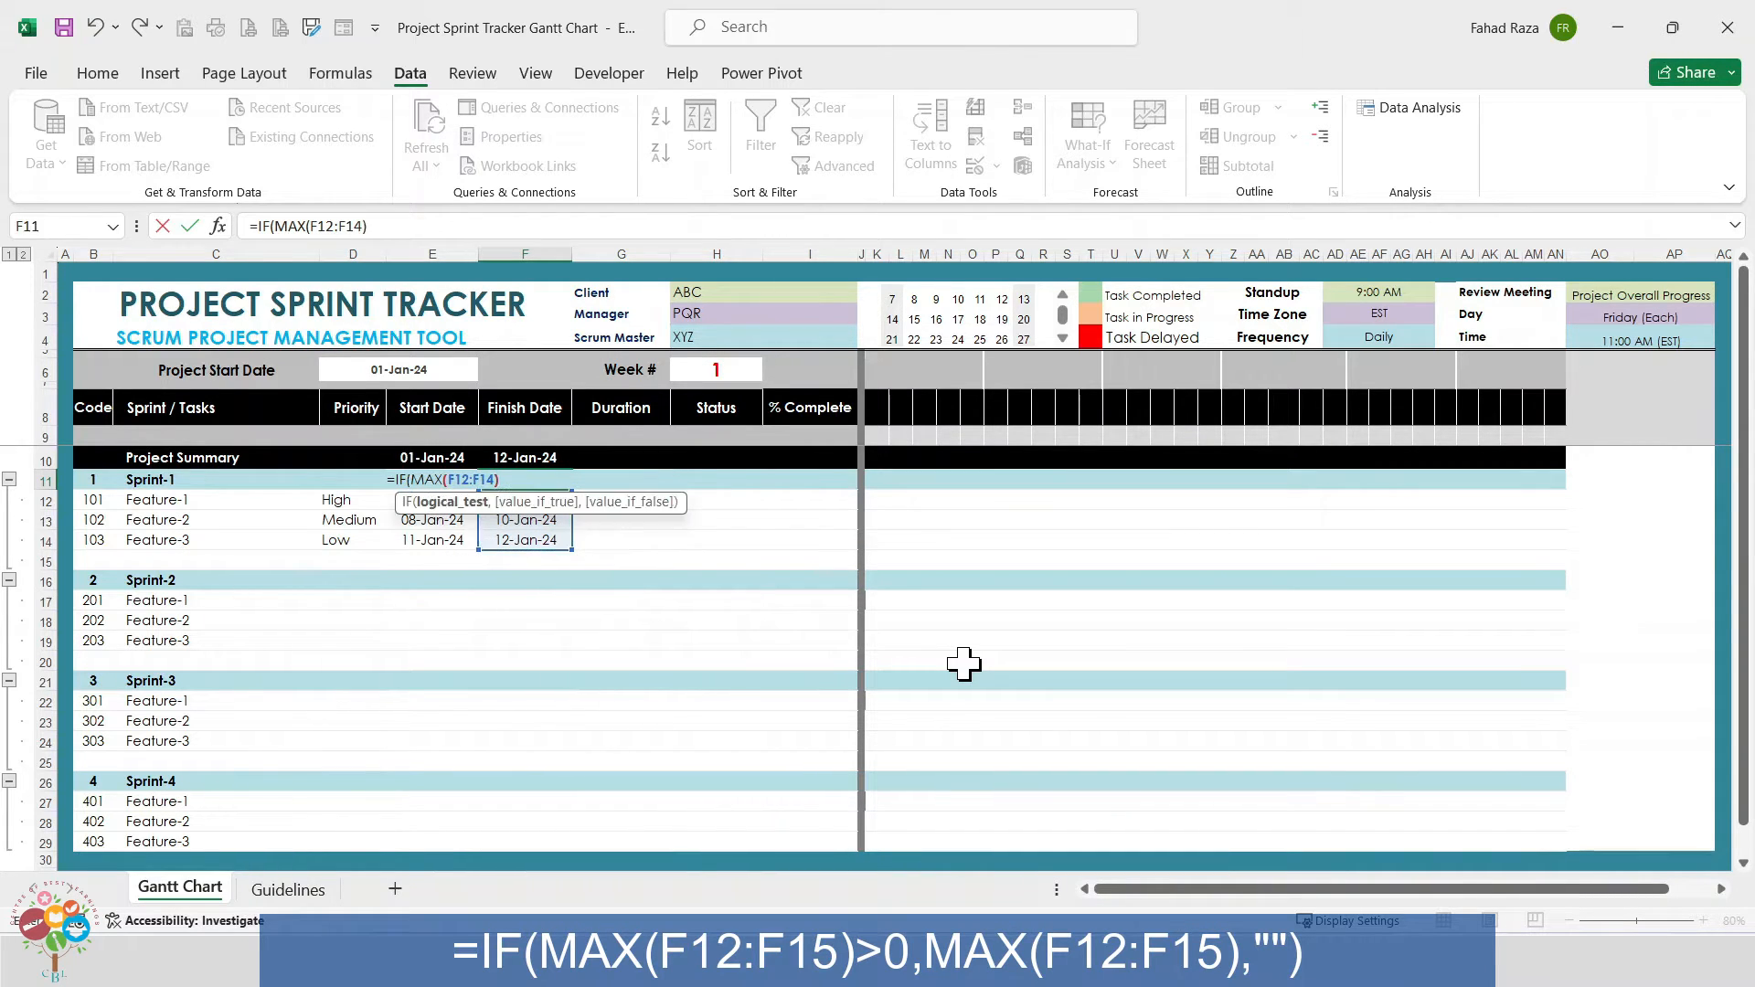
pyautogui.write('>0,')
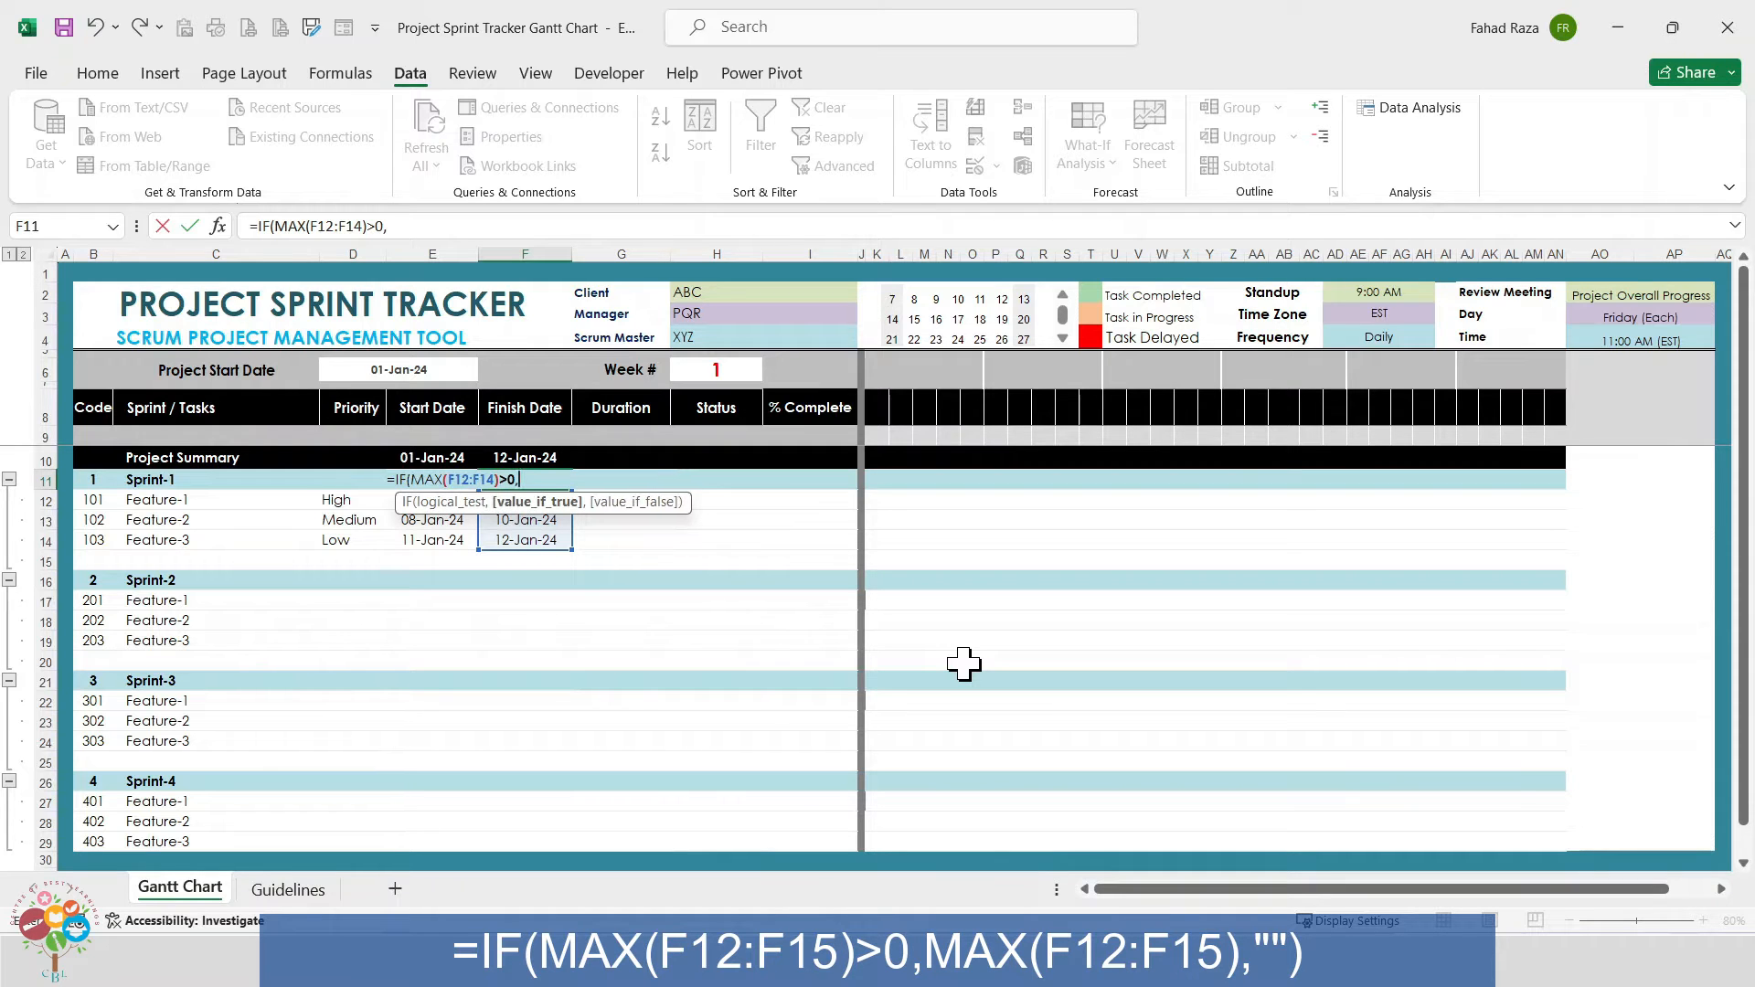
pyautogui.write('MAX')
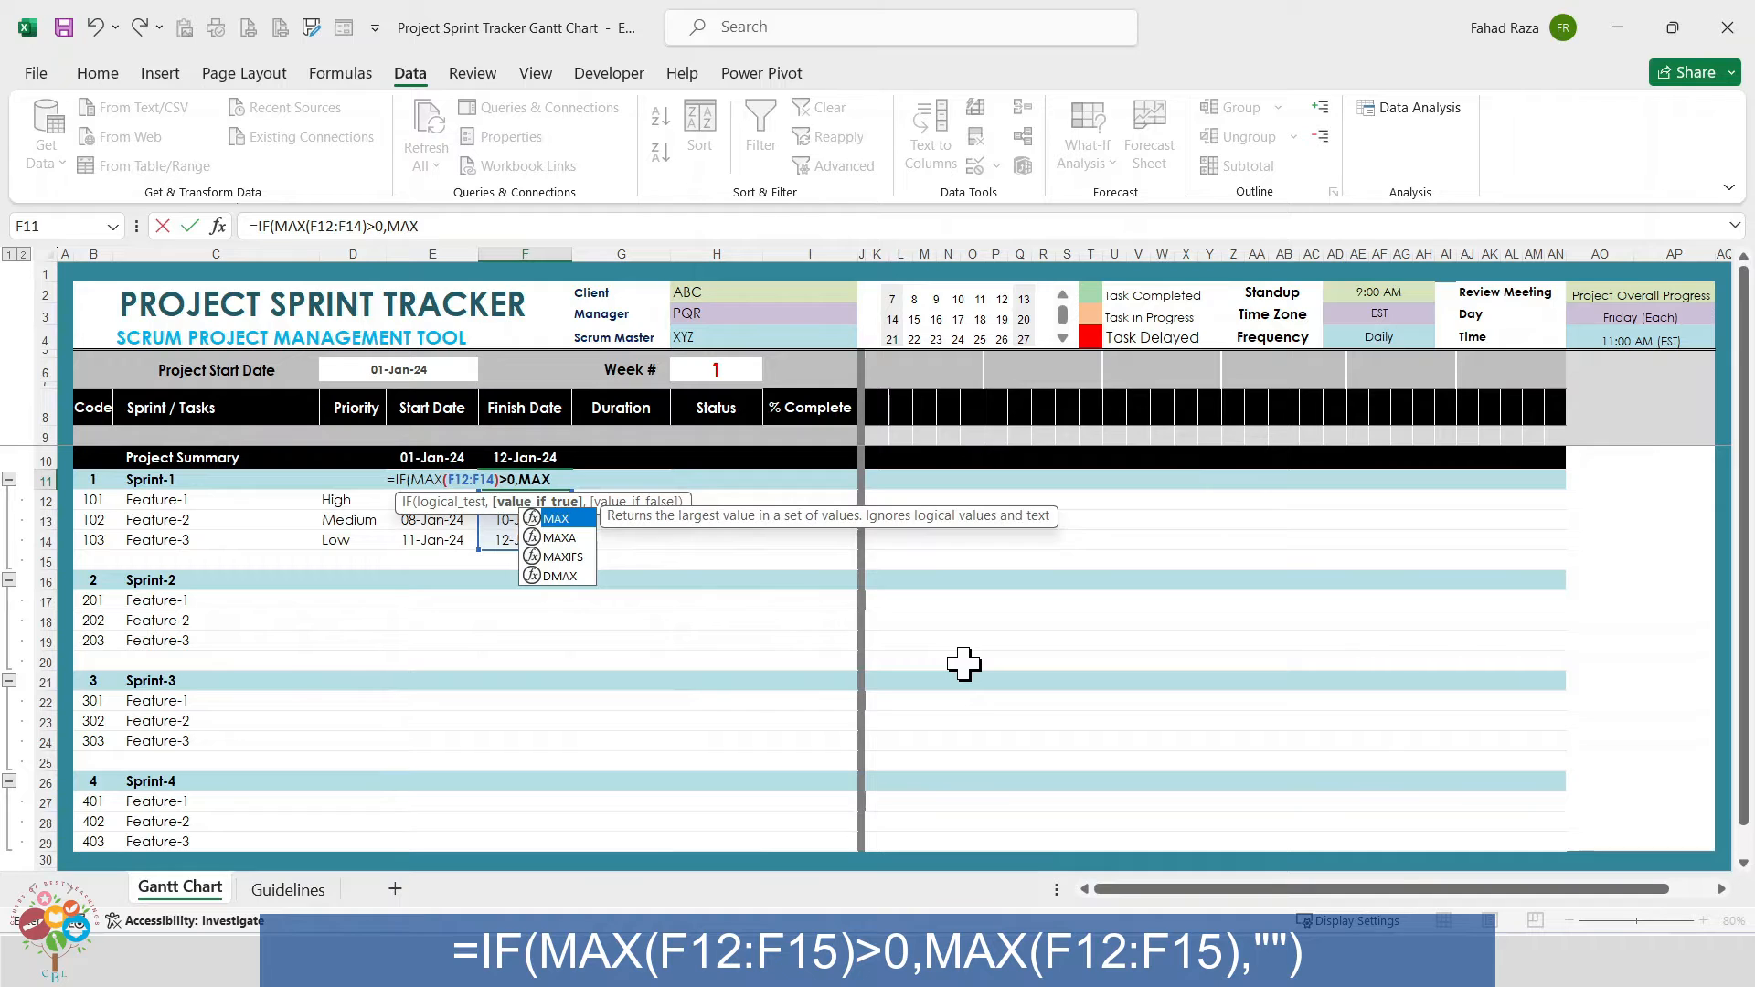
pyautogui.write('(')
pyautogui.press('Down')
pyautogui.hotkey('shift', 'Down')
pyautogui.hotkey('shift', 'Down')
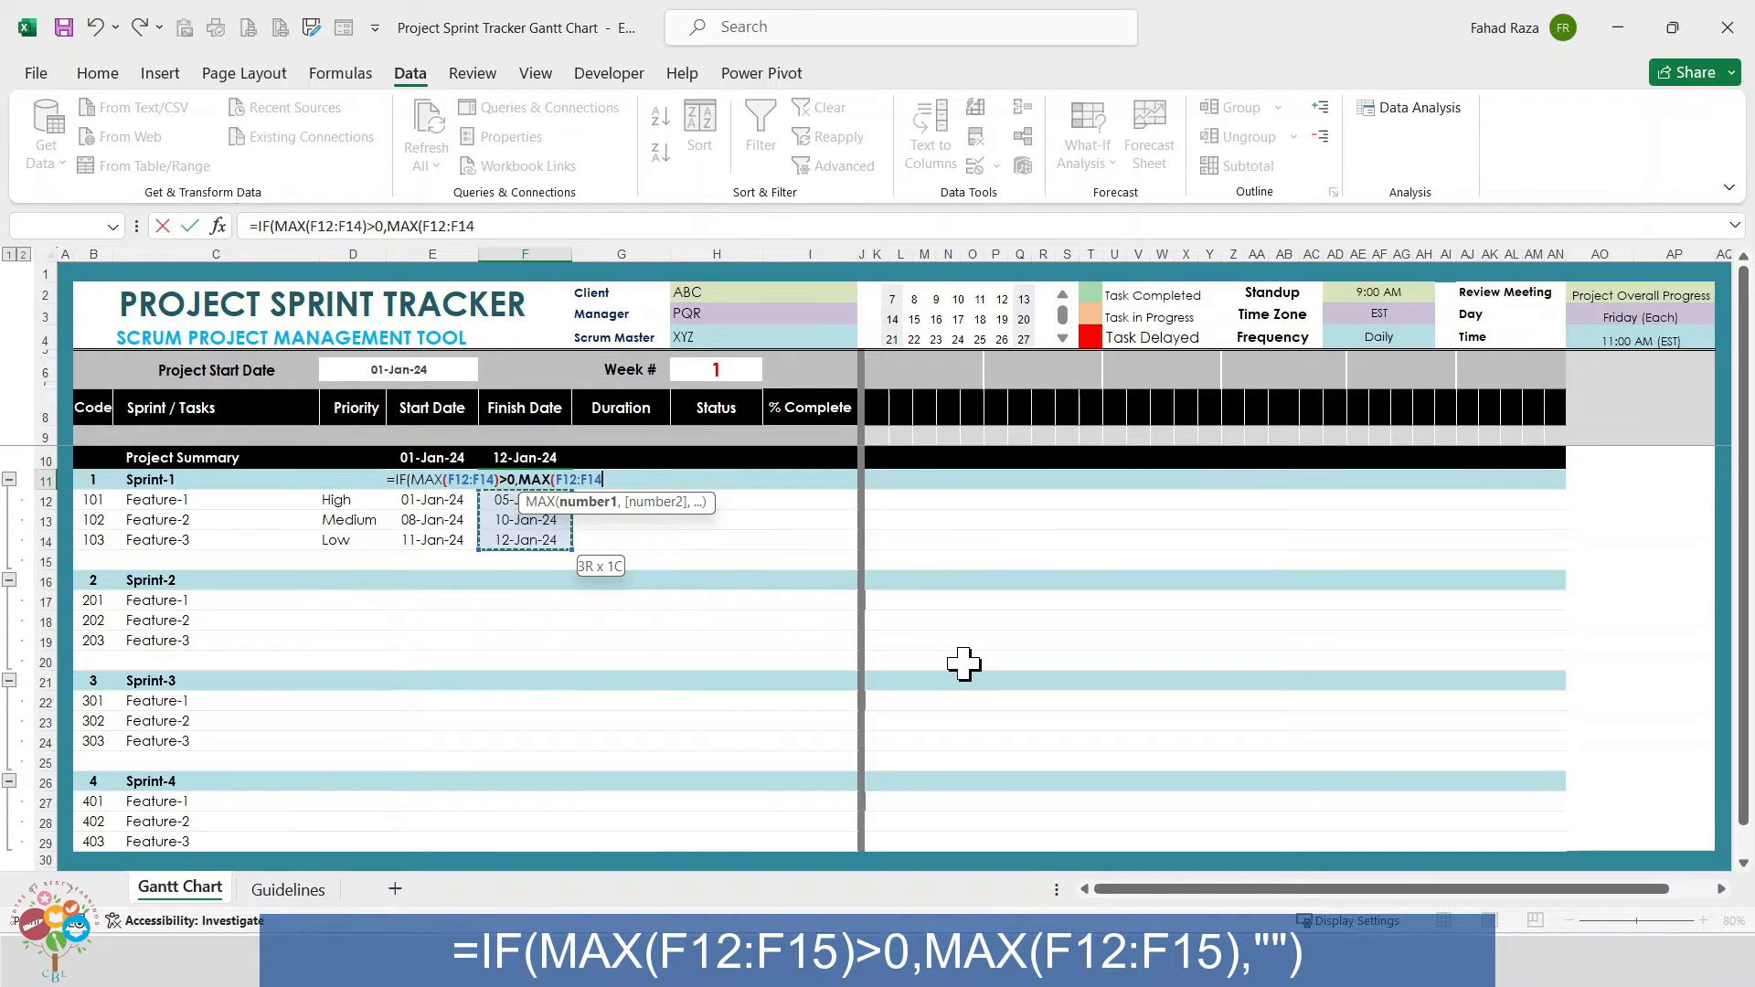
pyautogui.write('),')
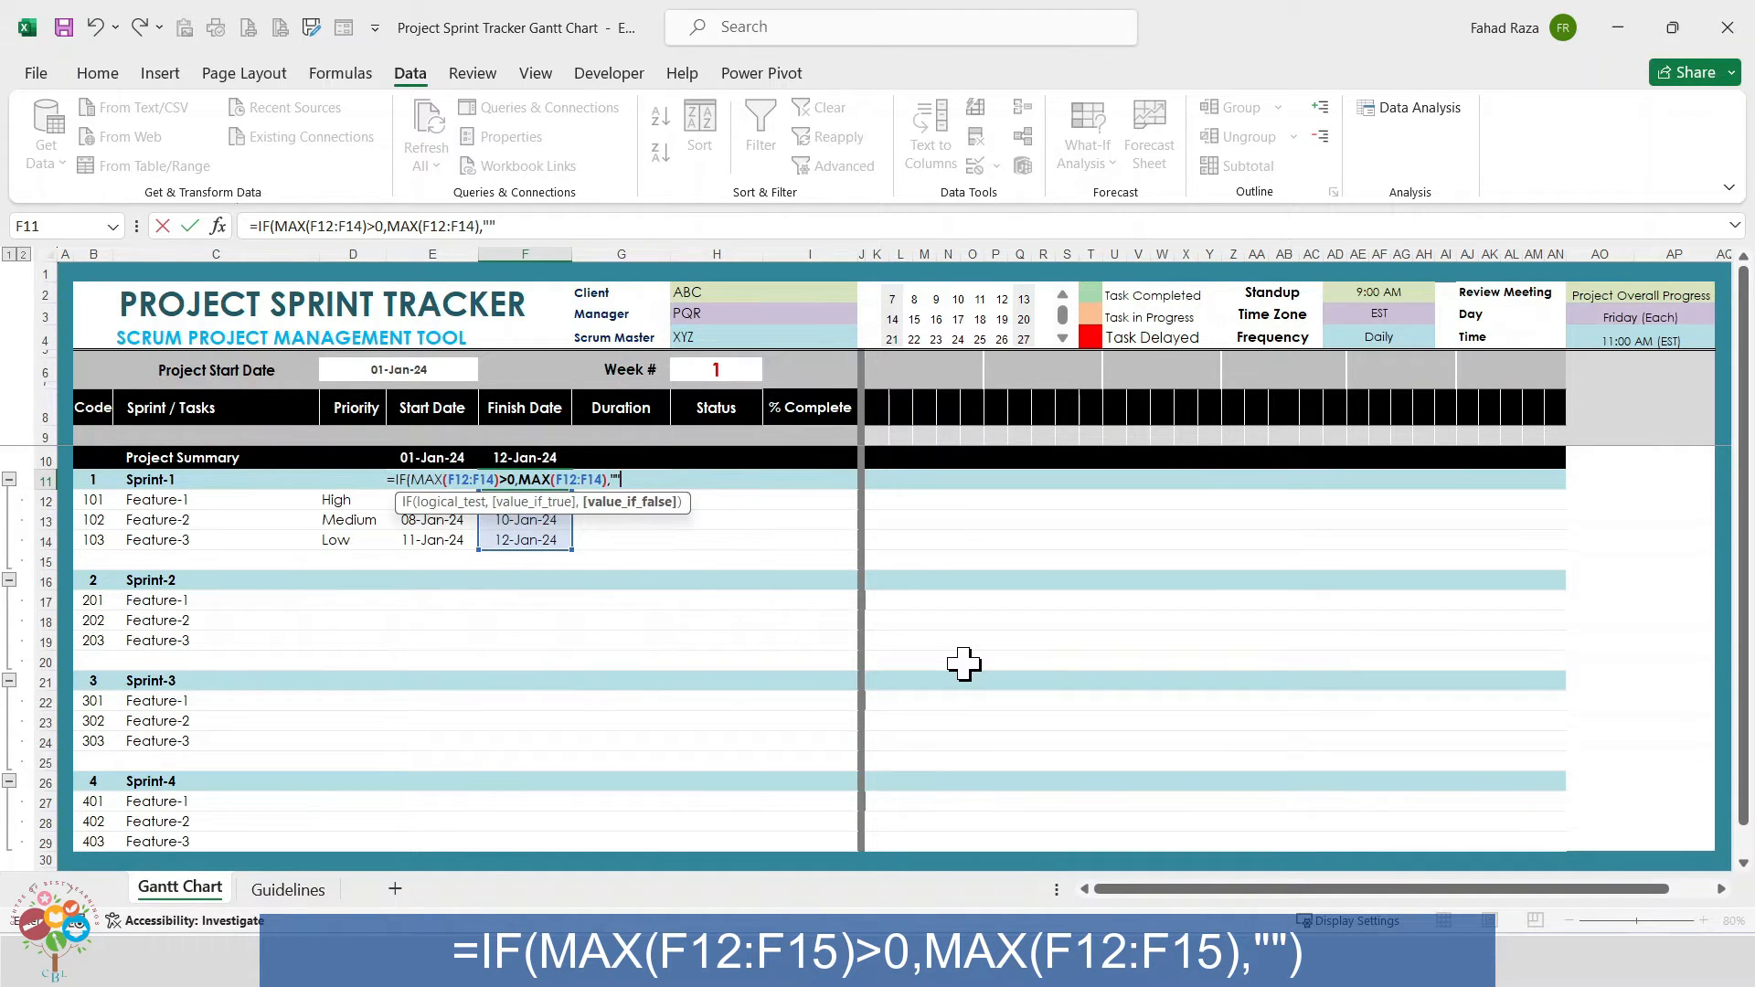
pyautogui.write('"")')
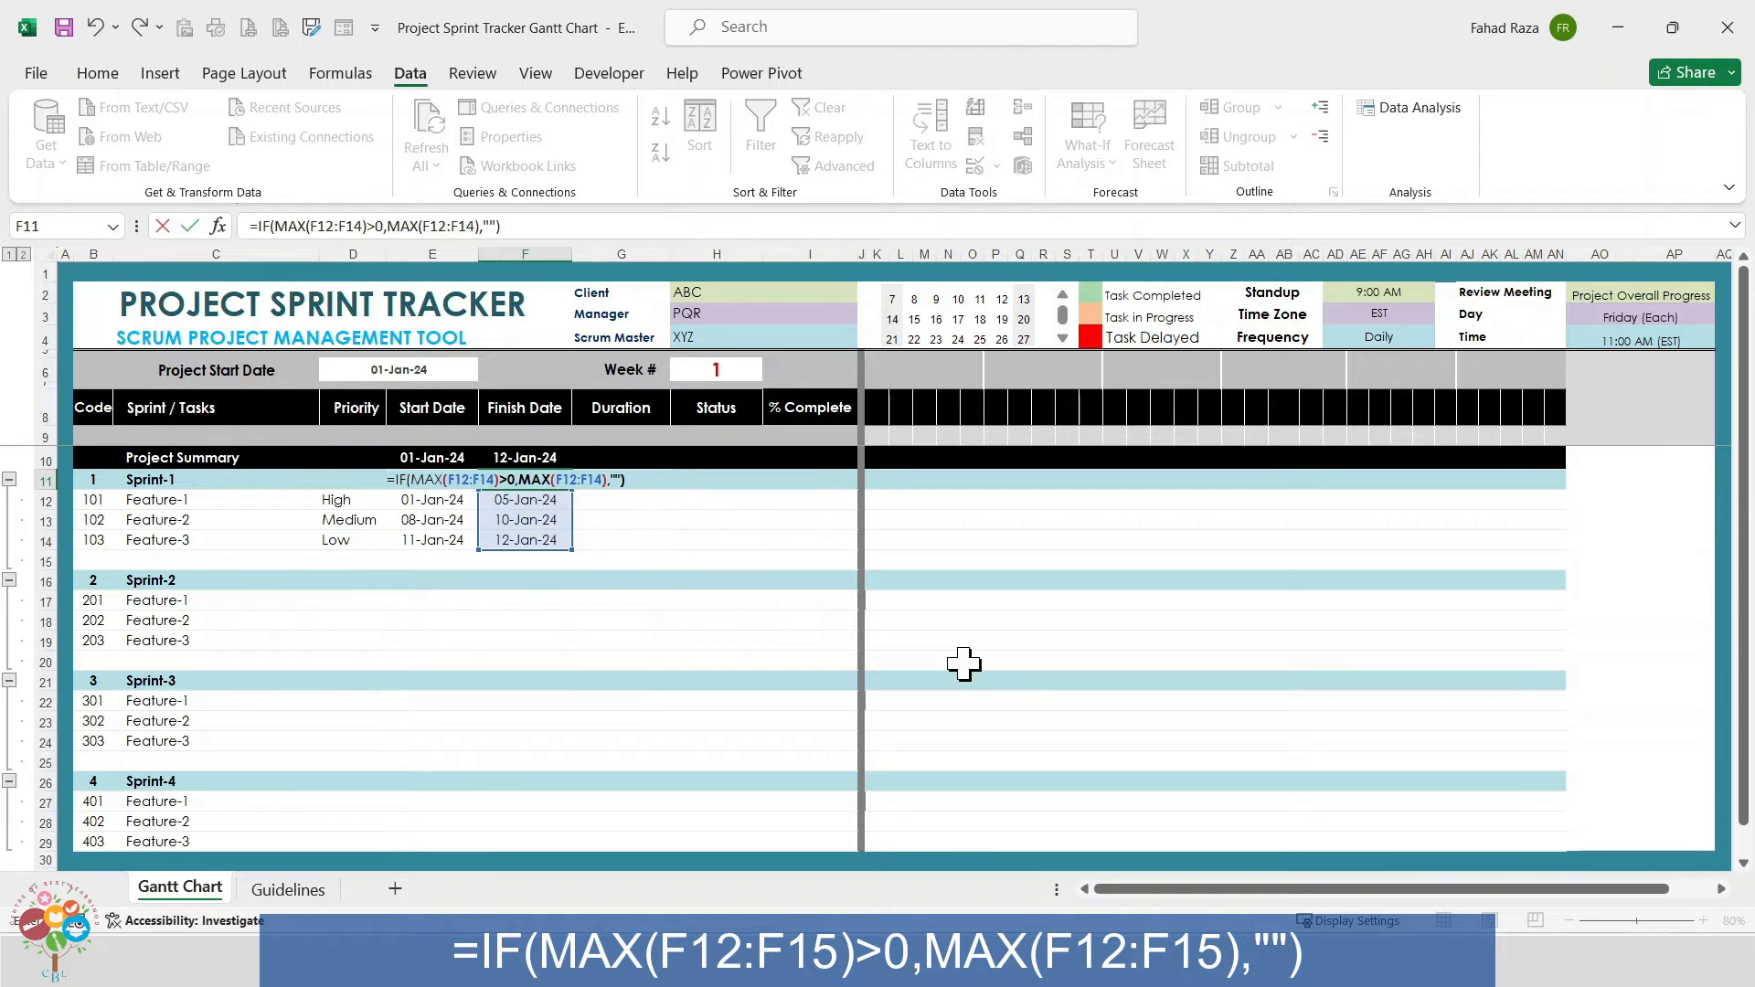
pyautogui.hotkey('ctrl', 'Return')
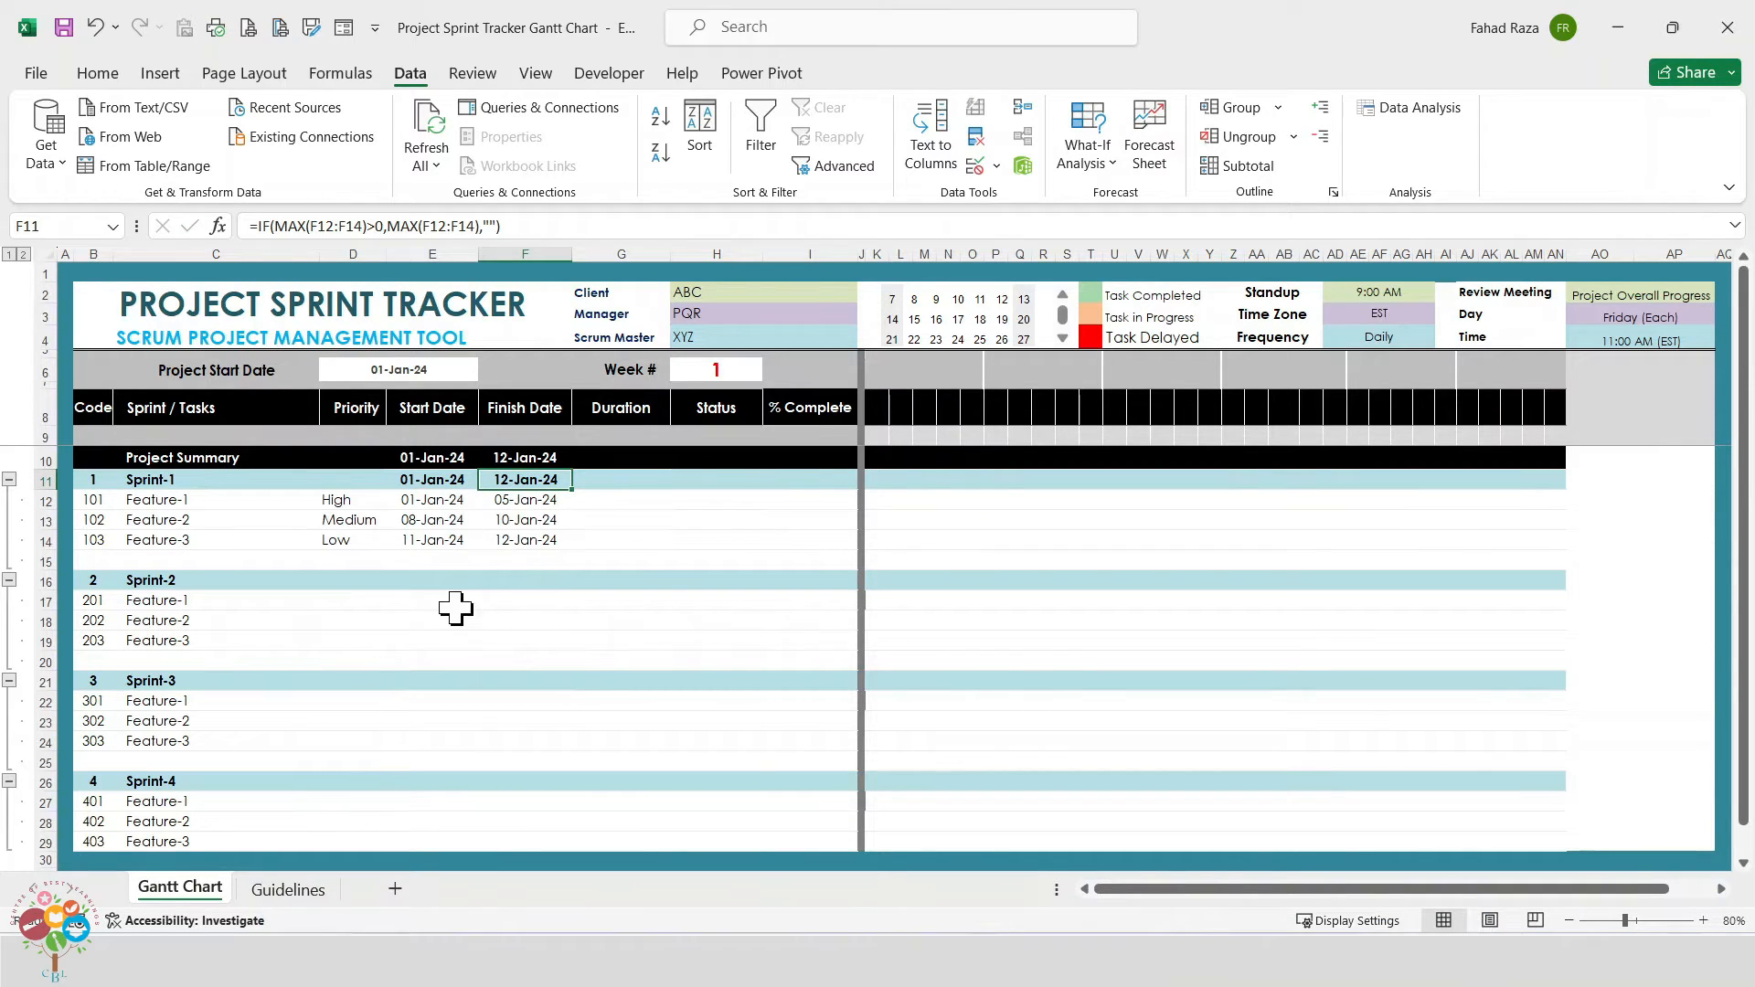
# - Enter the formula =IF(OR(E10="",F10=""),"",NETWORKDAYS(E10,F10)&" day(s)") in G10 as the Project Summary duration
pyautogui.click(635, 459)
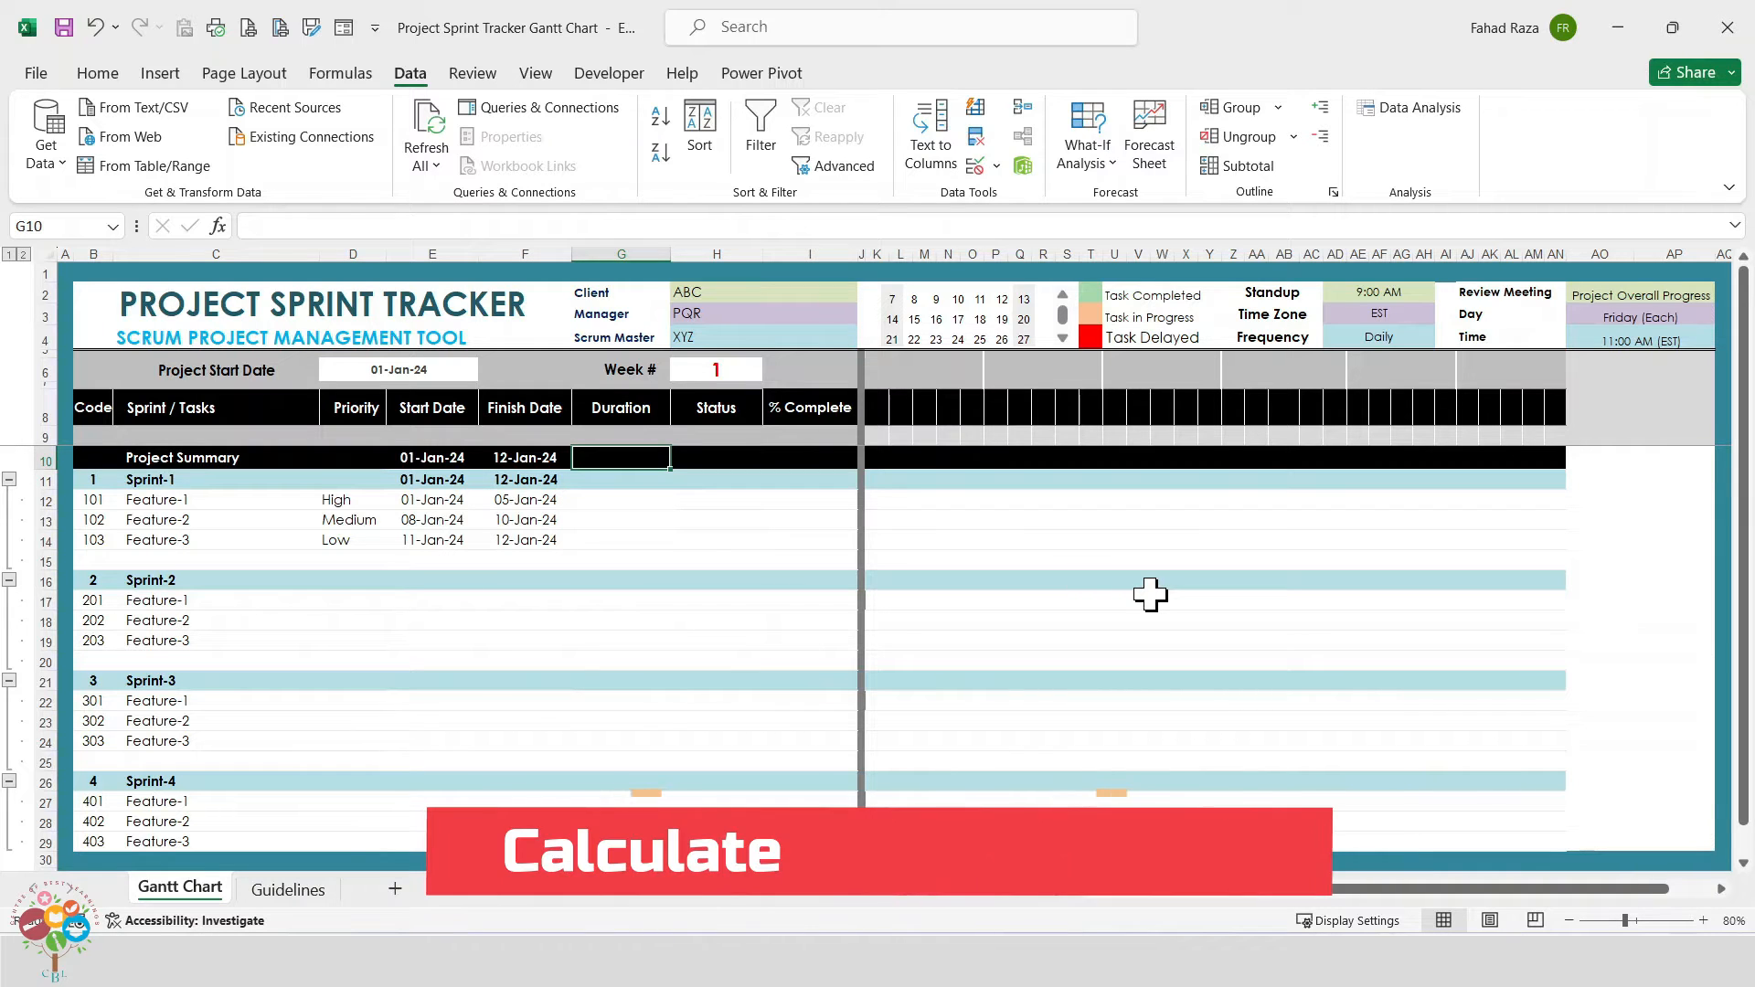
pyautogui.write('=IF')
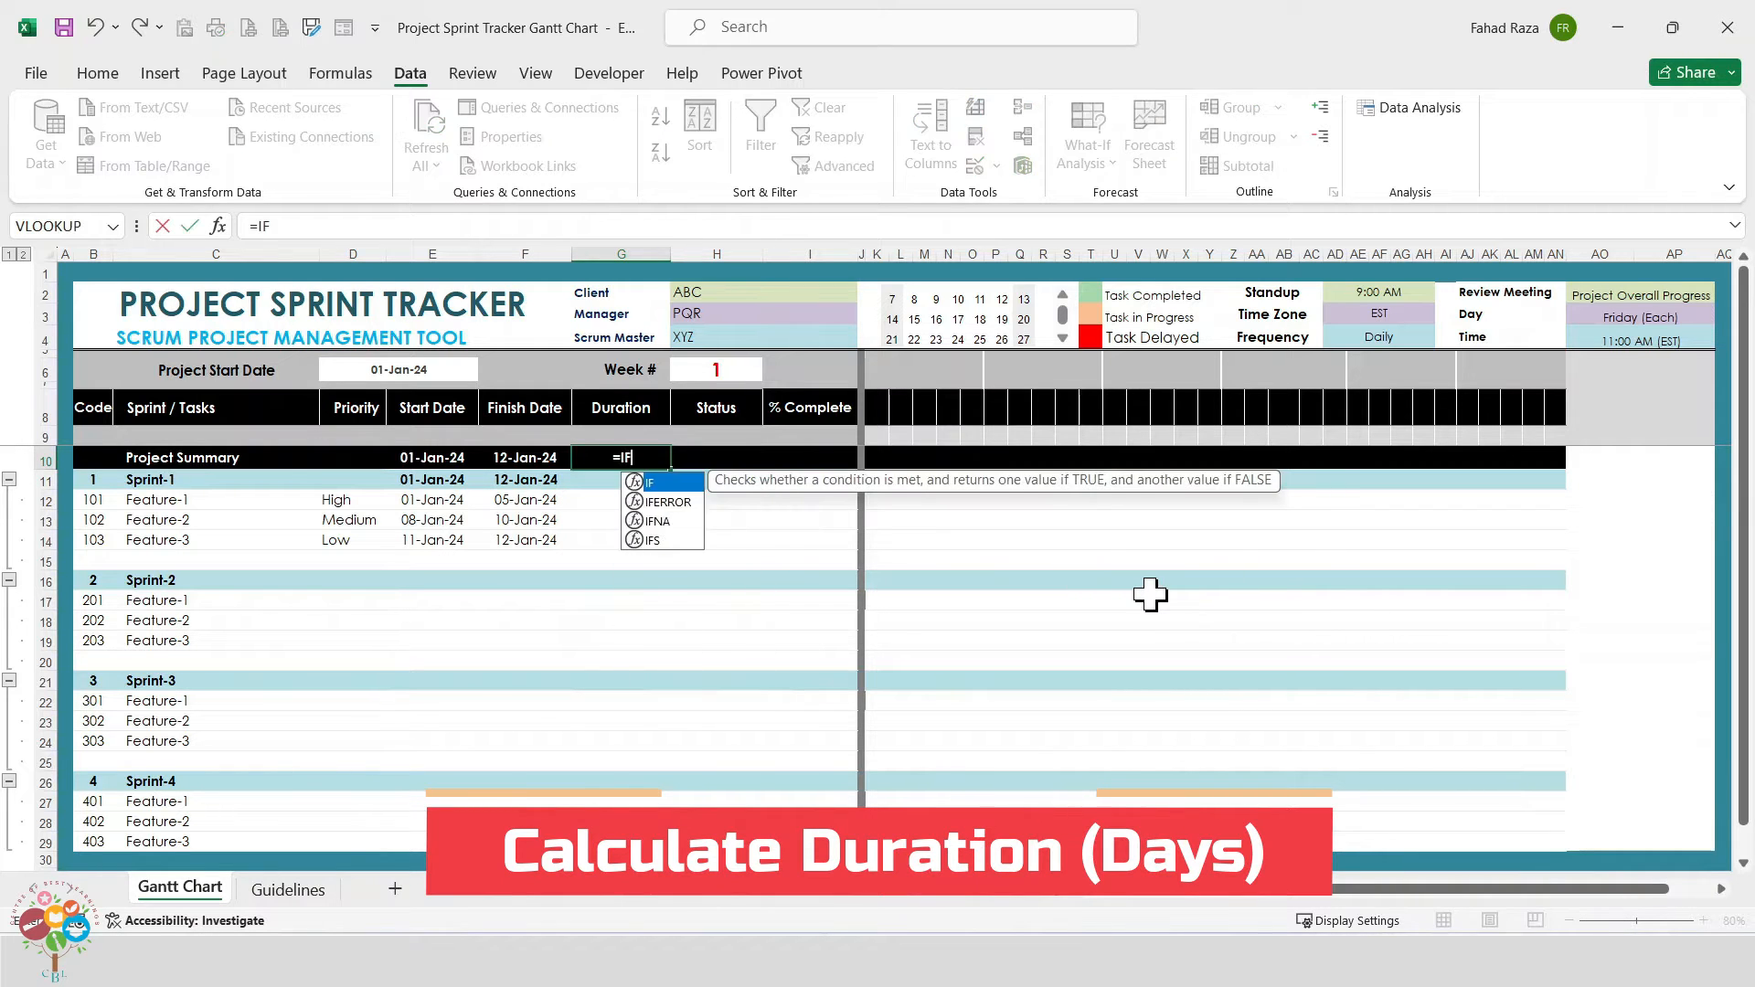
pyautogui.write('(OR')
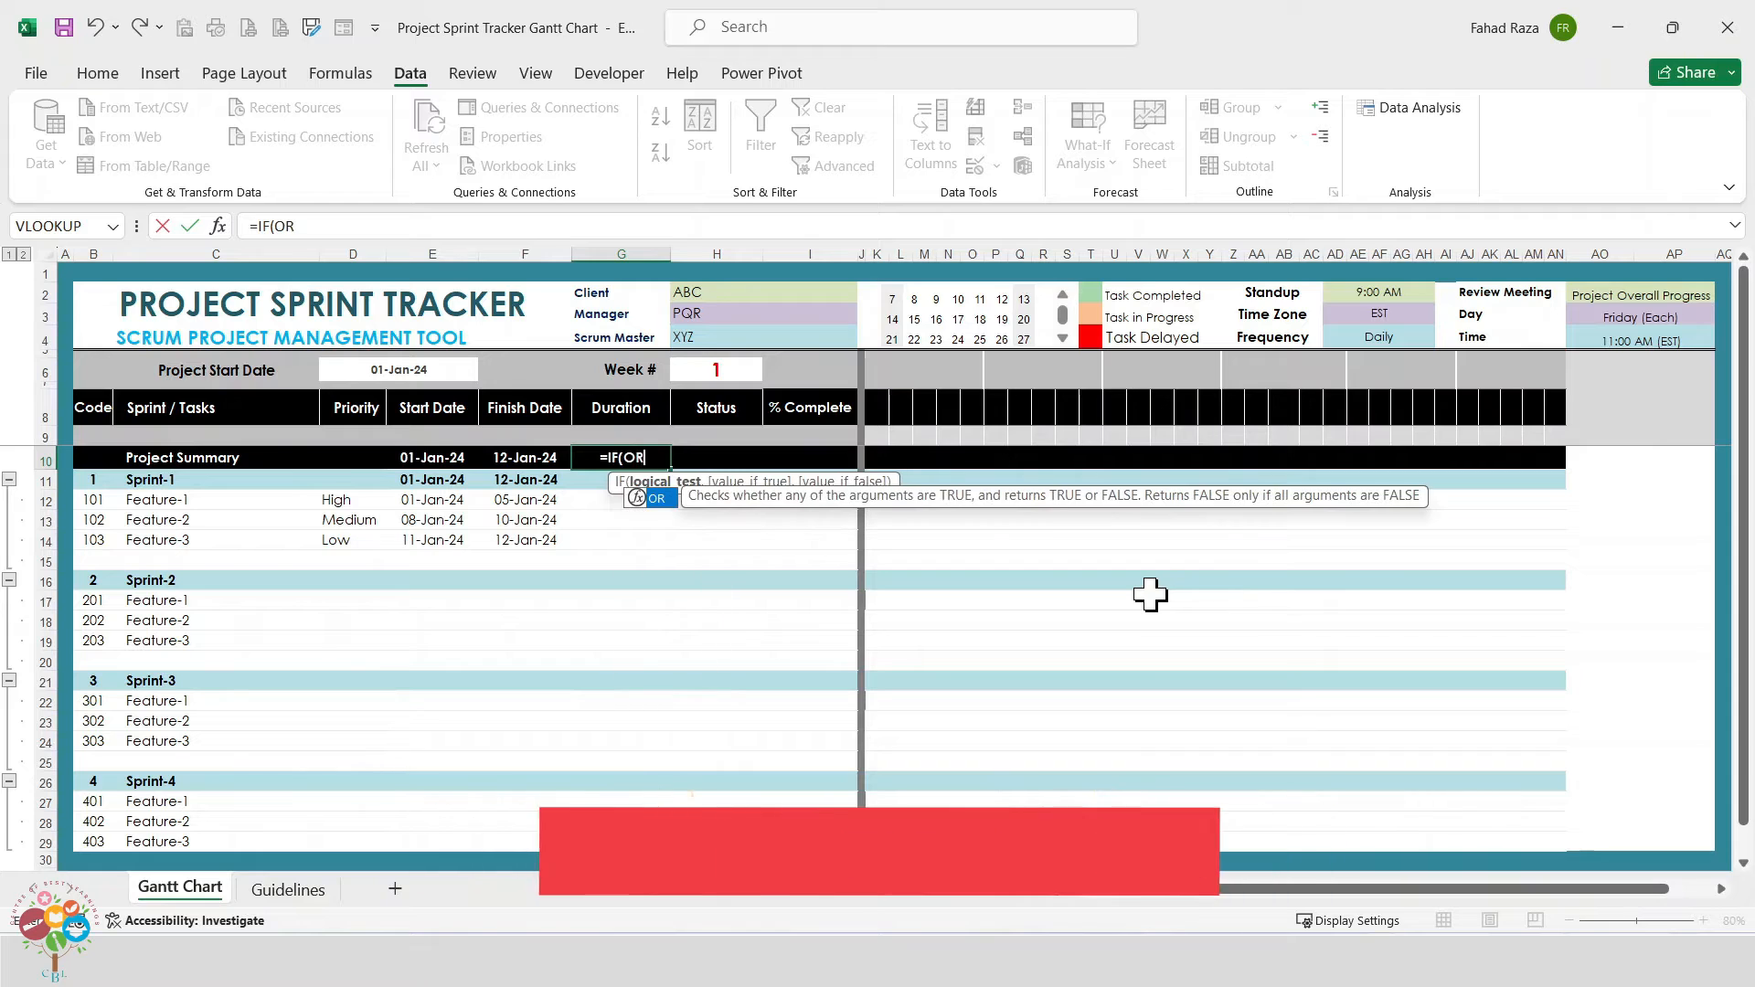
pyautogui.write('(')
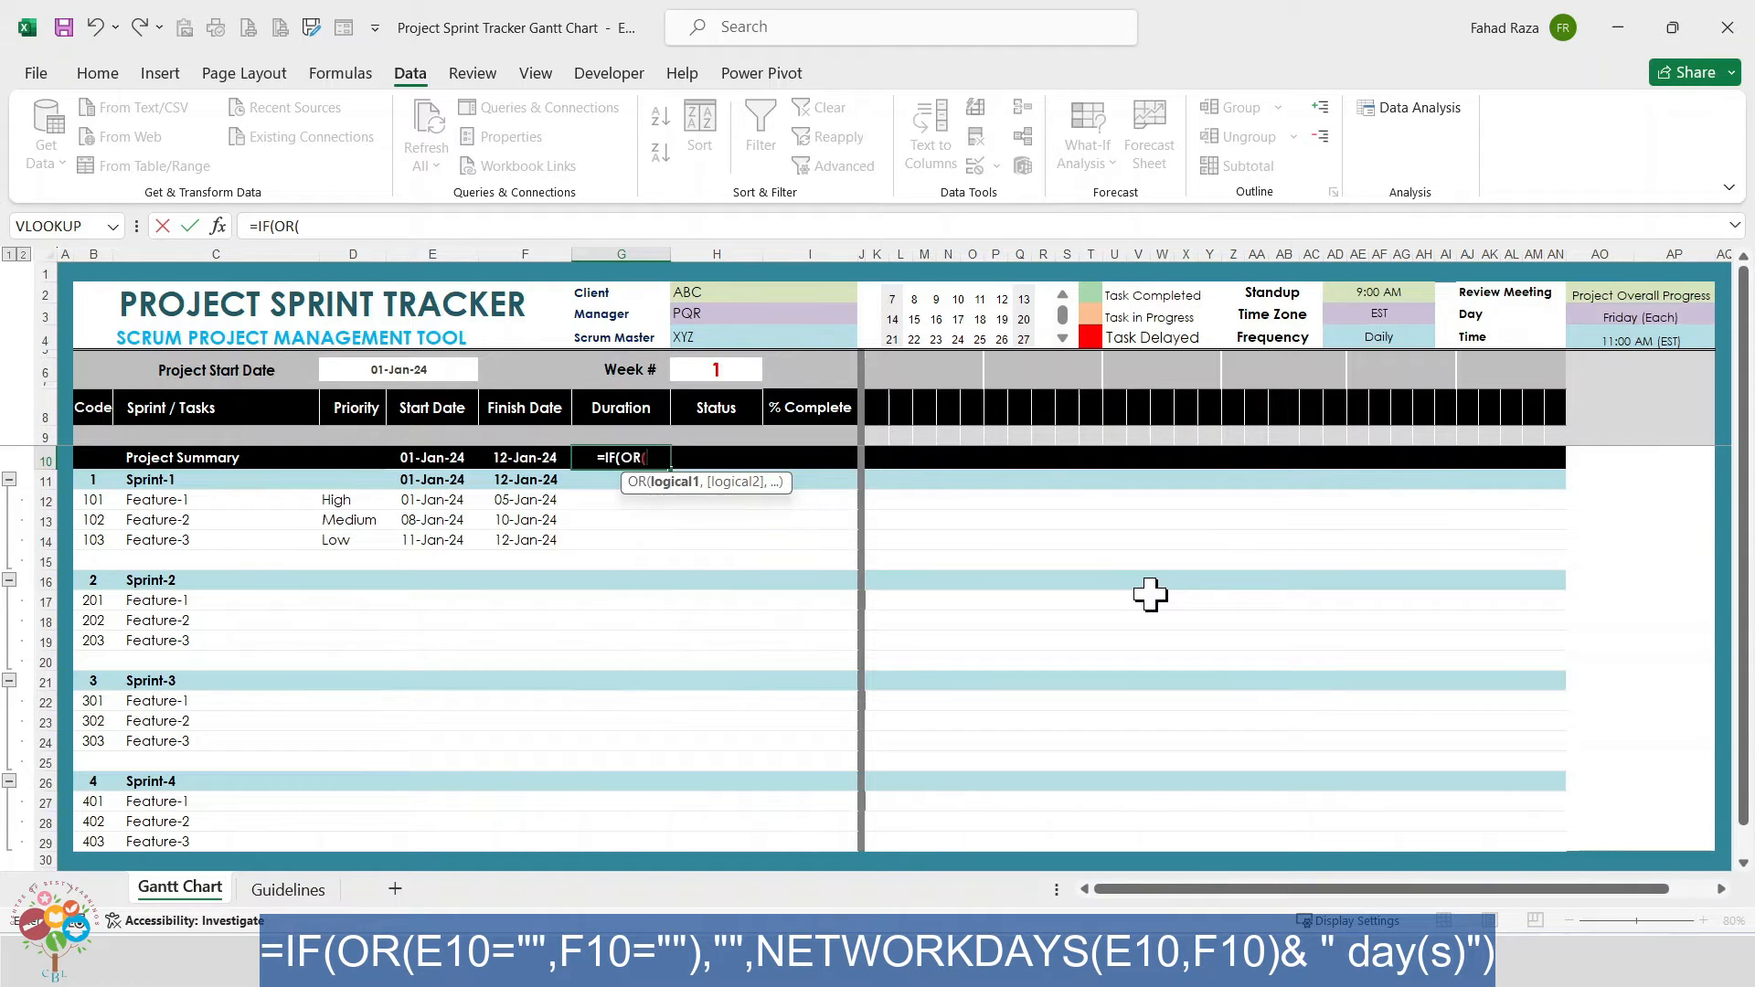
pyautogui.click(437, 459)
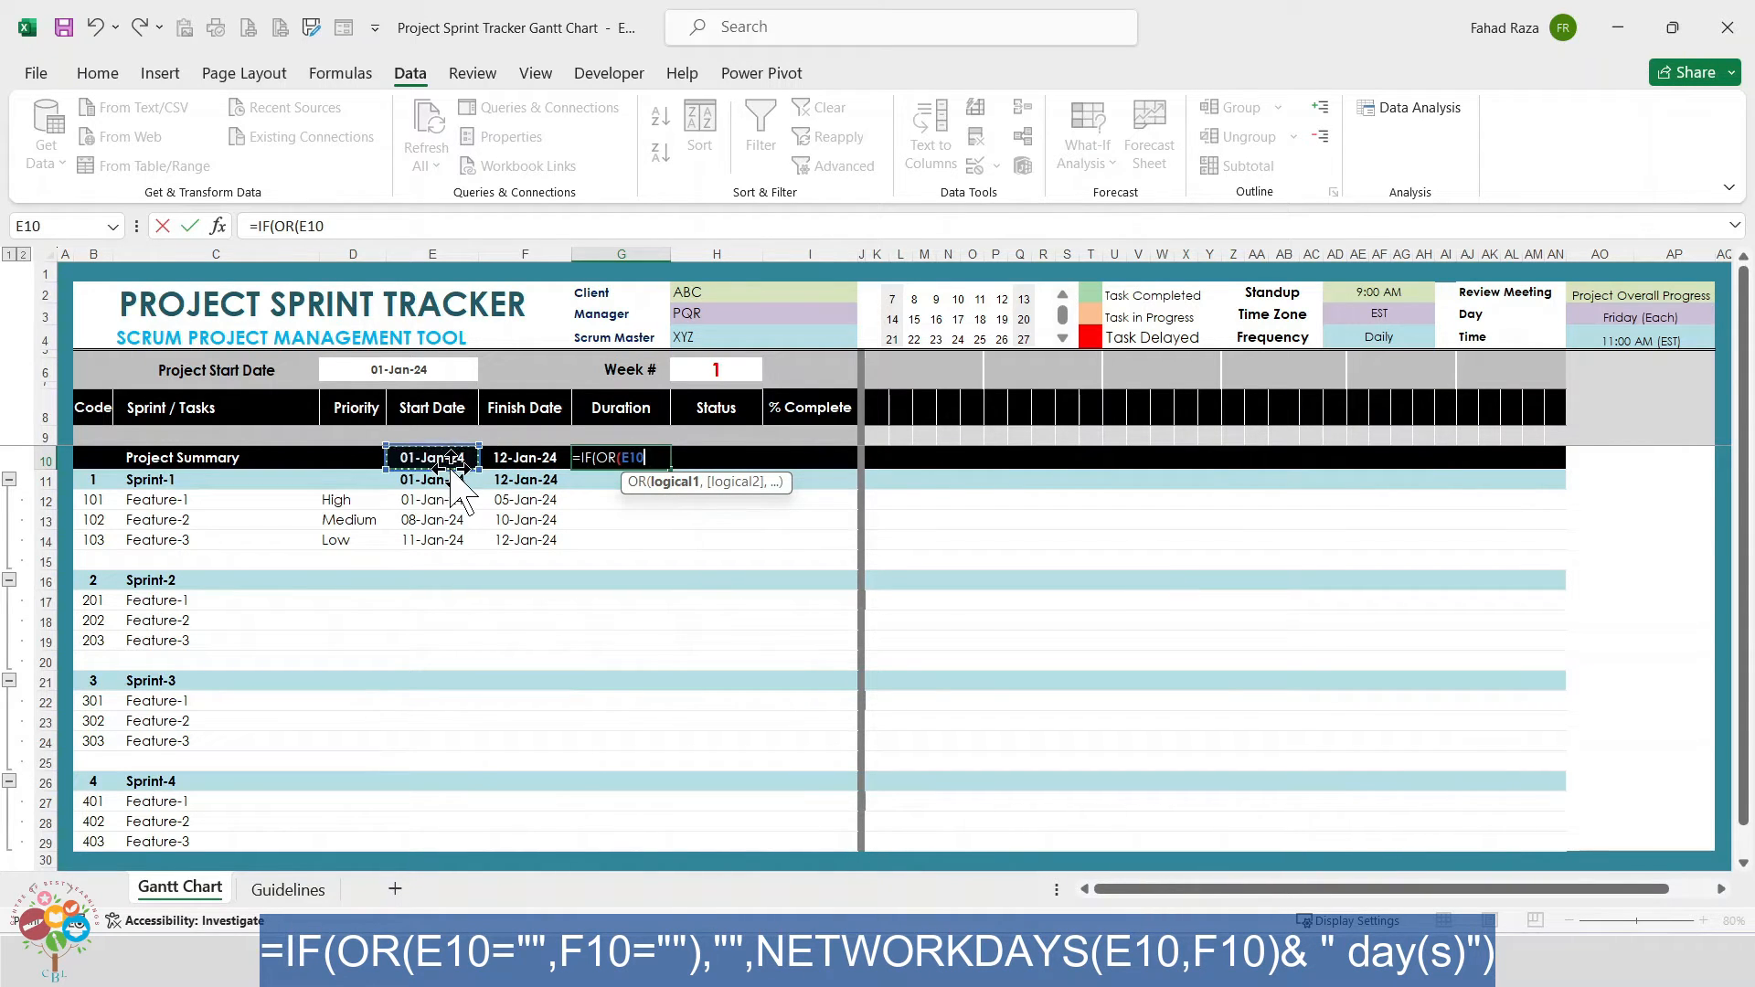
pyautogui.write('=')
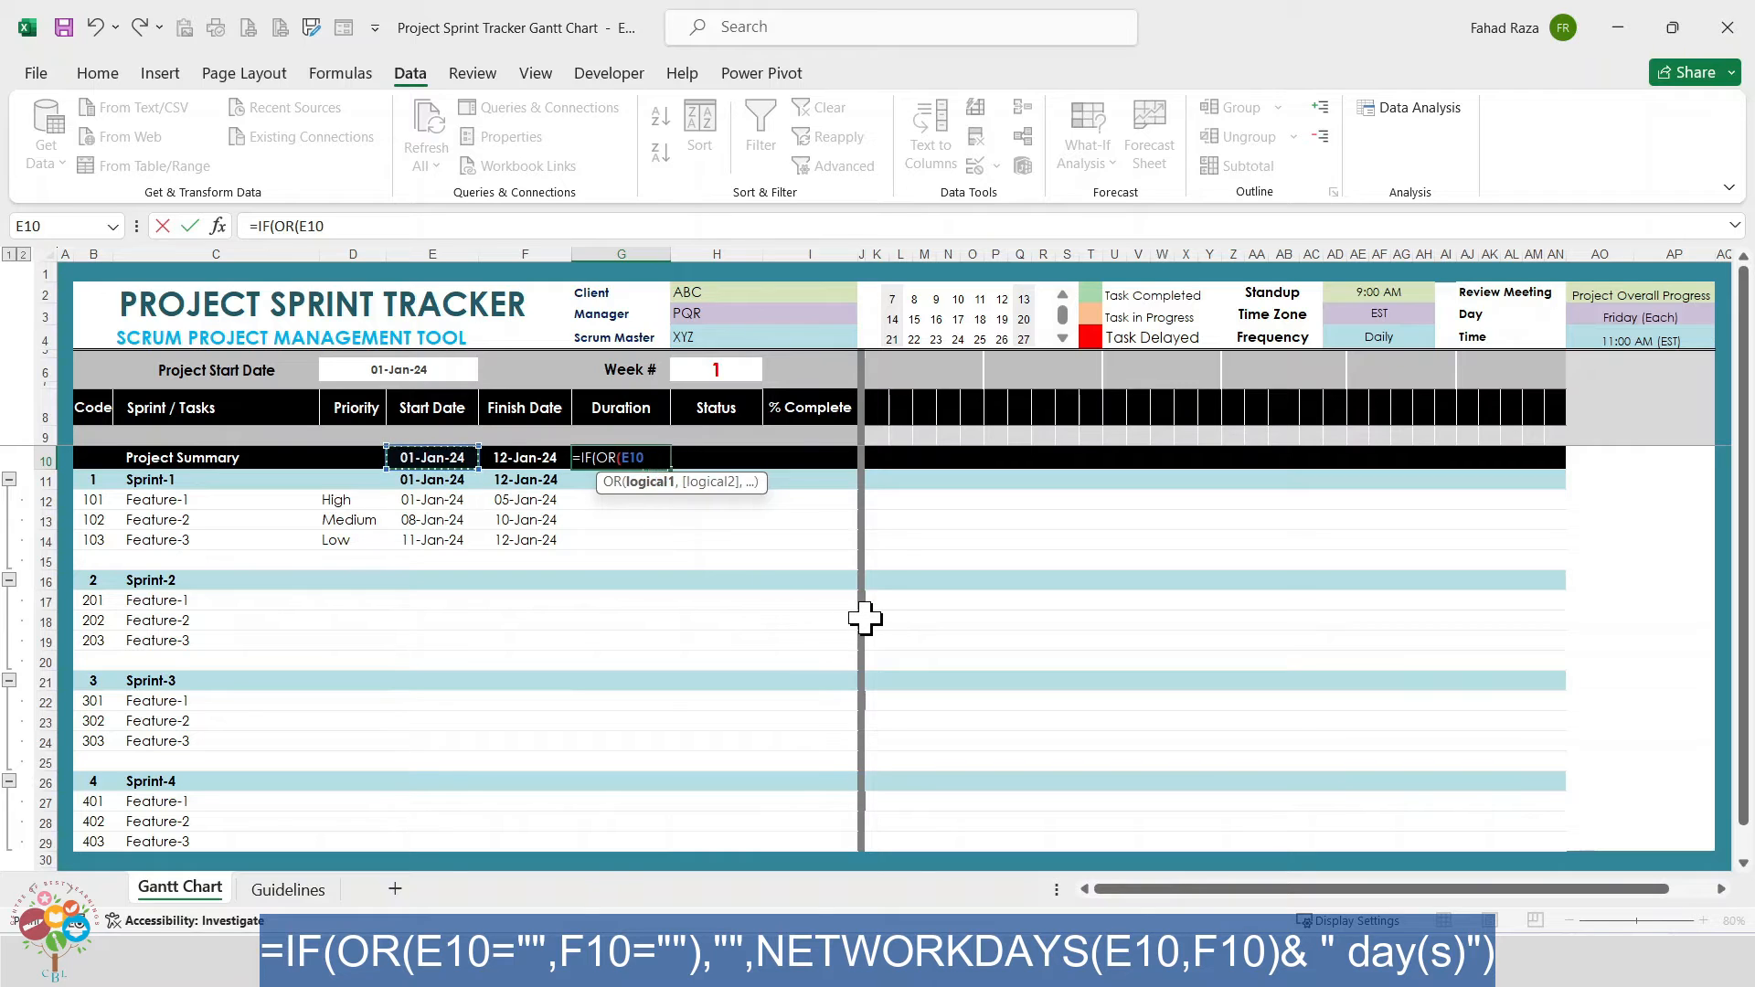
pyautogui.write('"",')
pyautogui.click(520, 459)
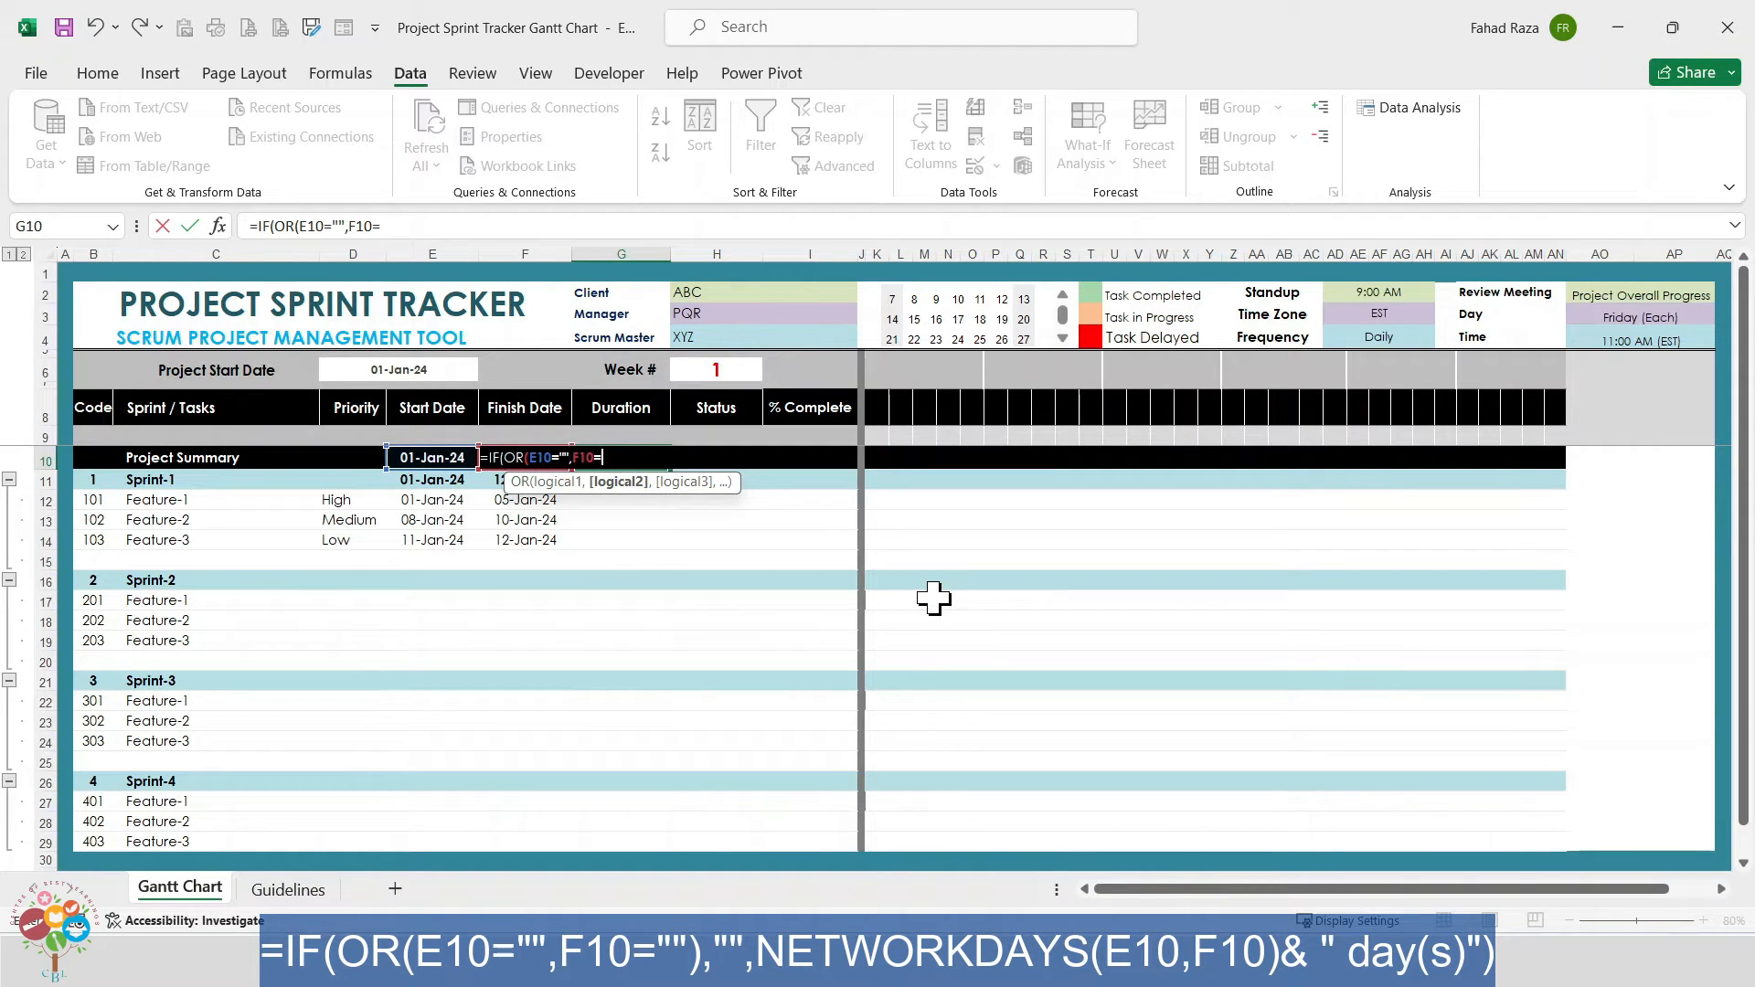
pyautogui.write('=""),')
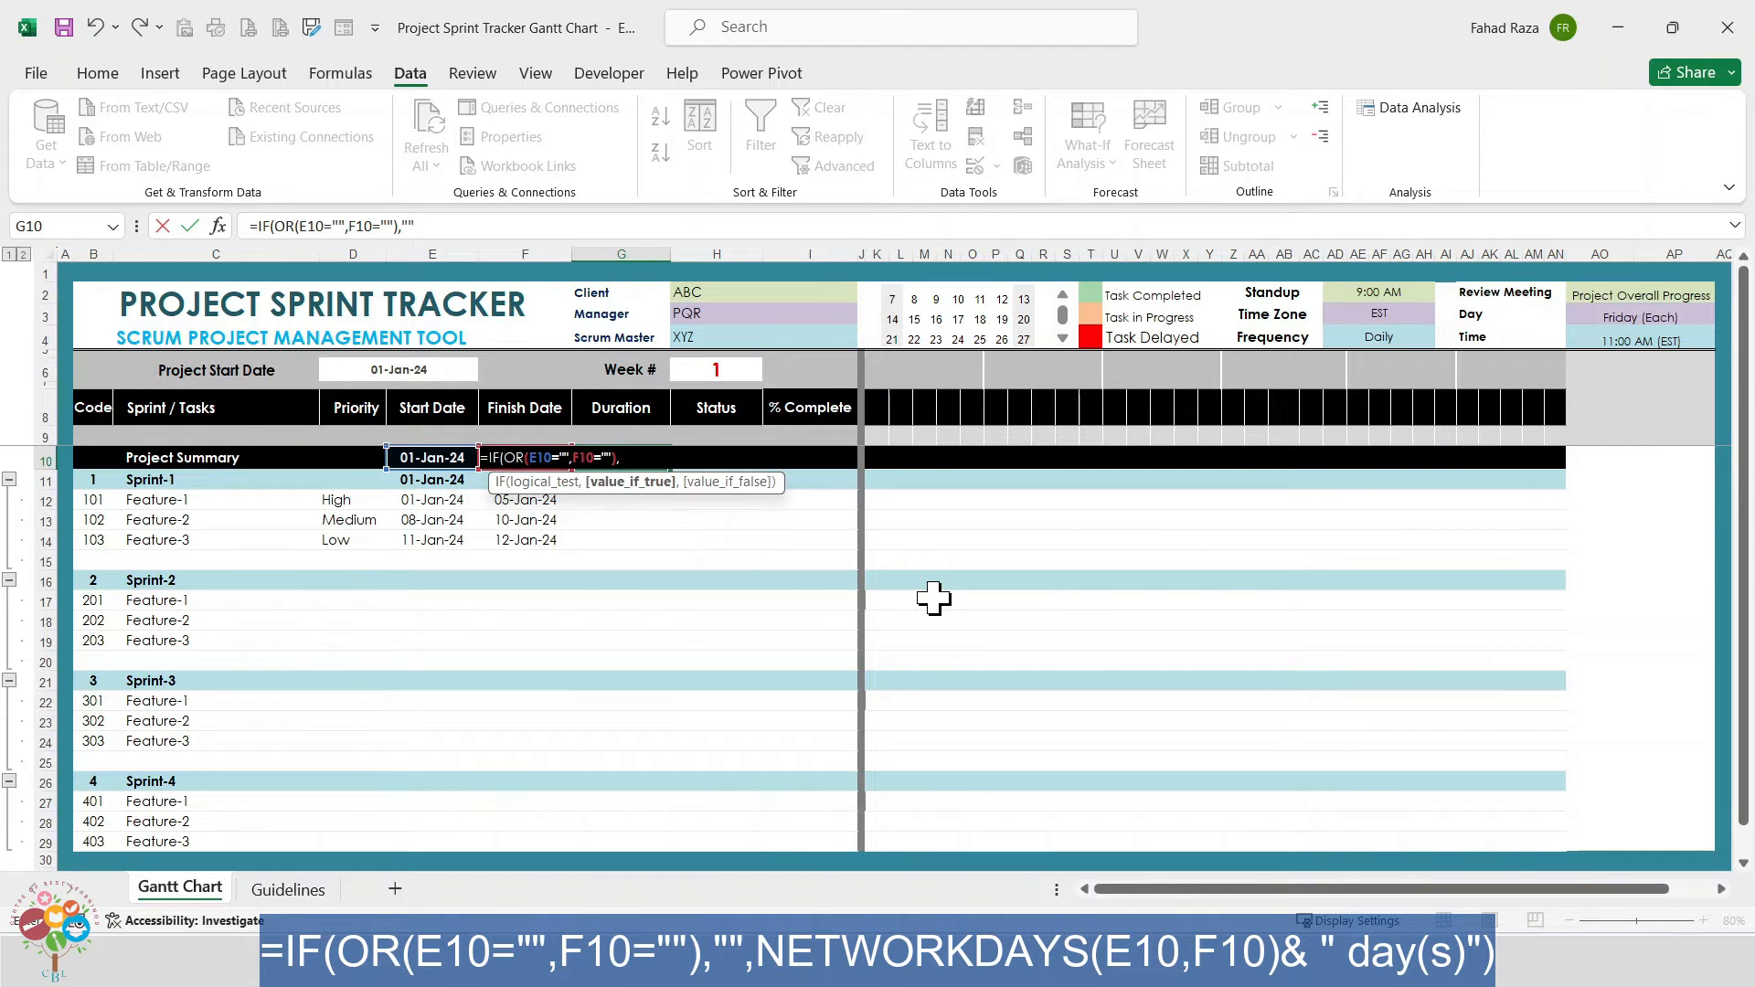
pyautogui.write('"",')
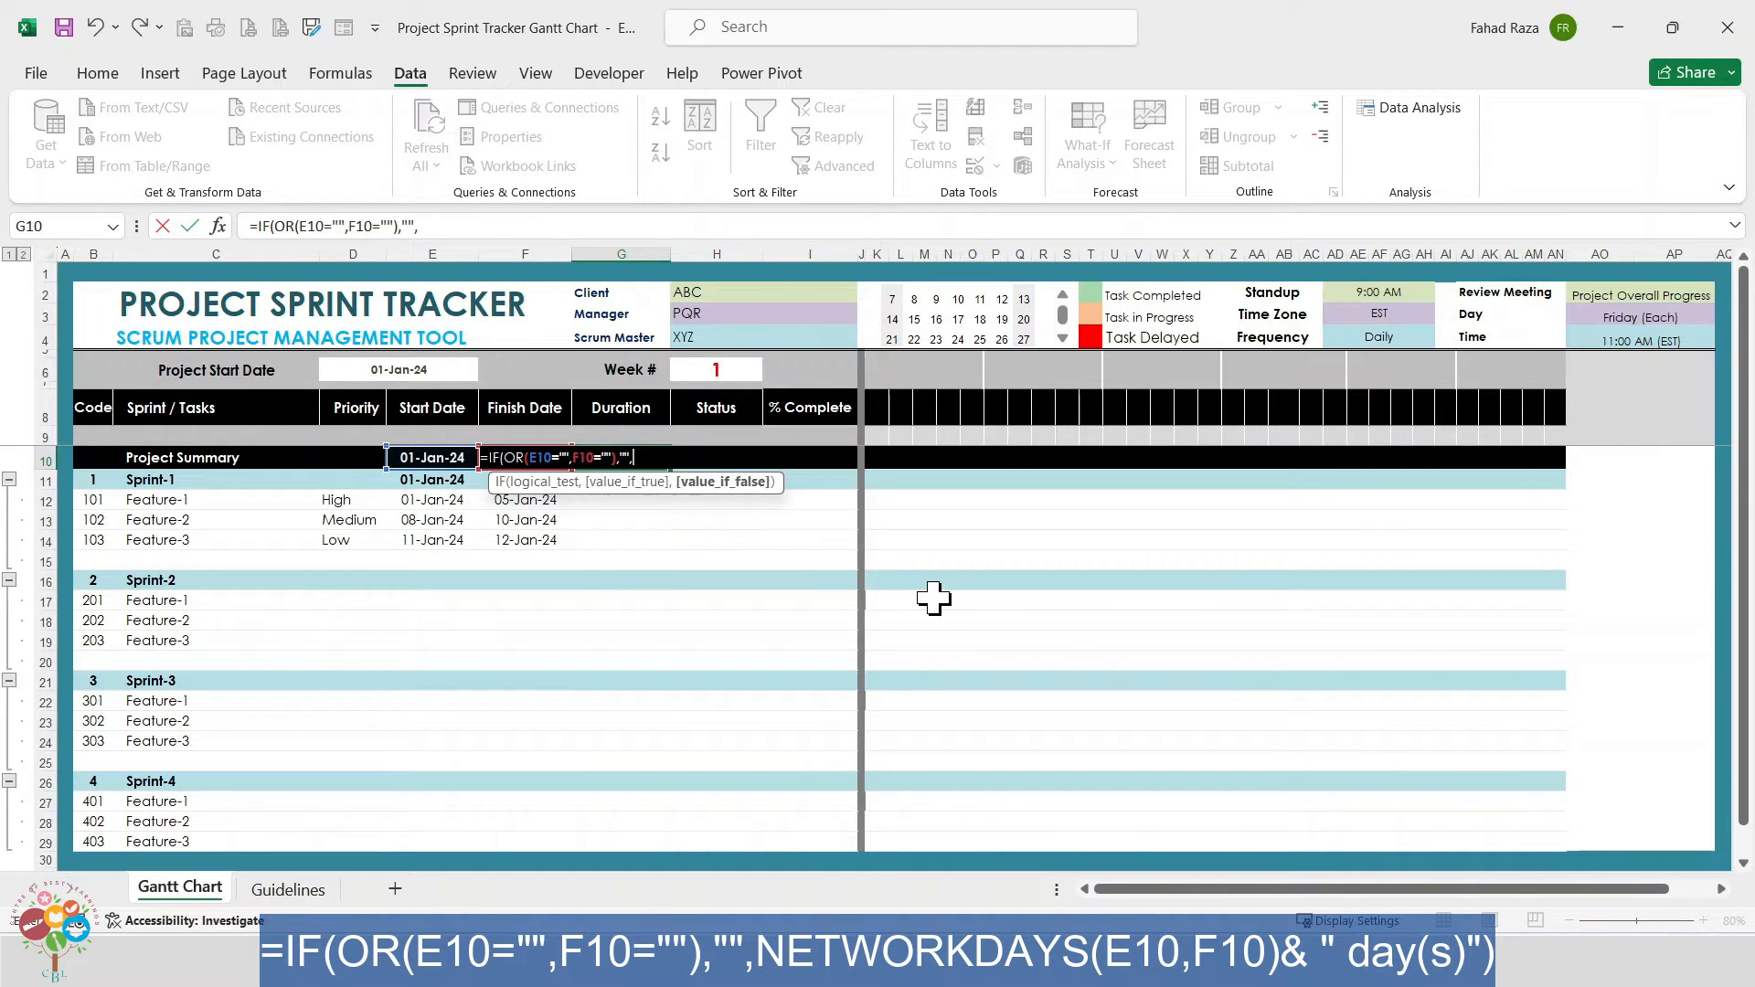
pyautogui.write('NETWOR')
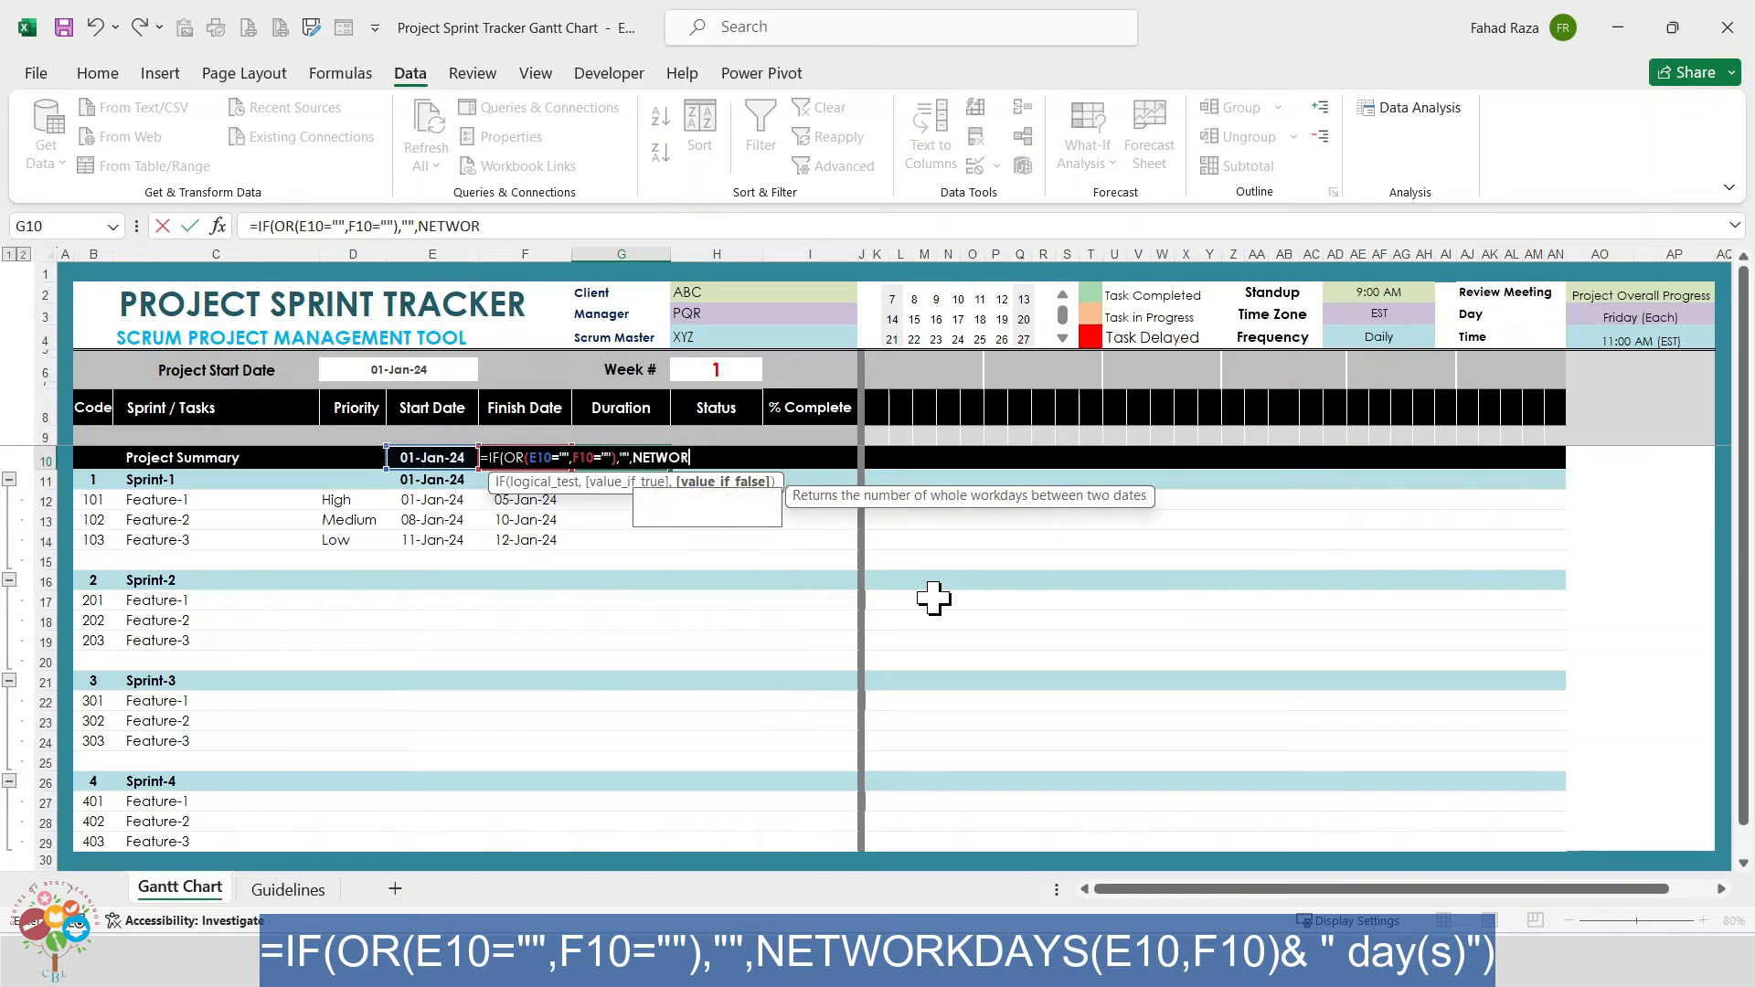
pyautogui.write('KDAYS')
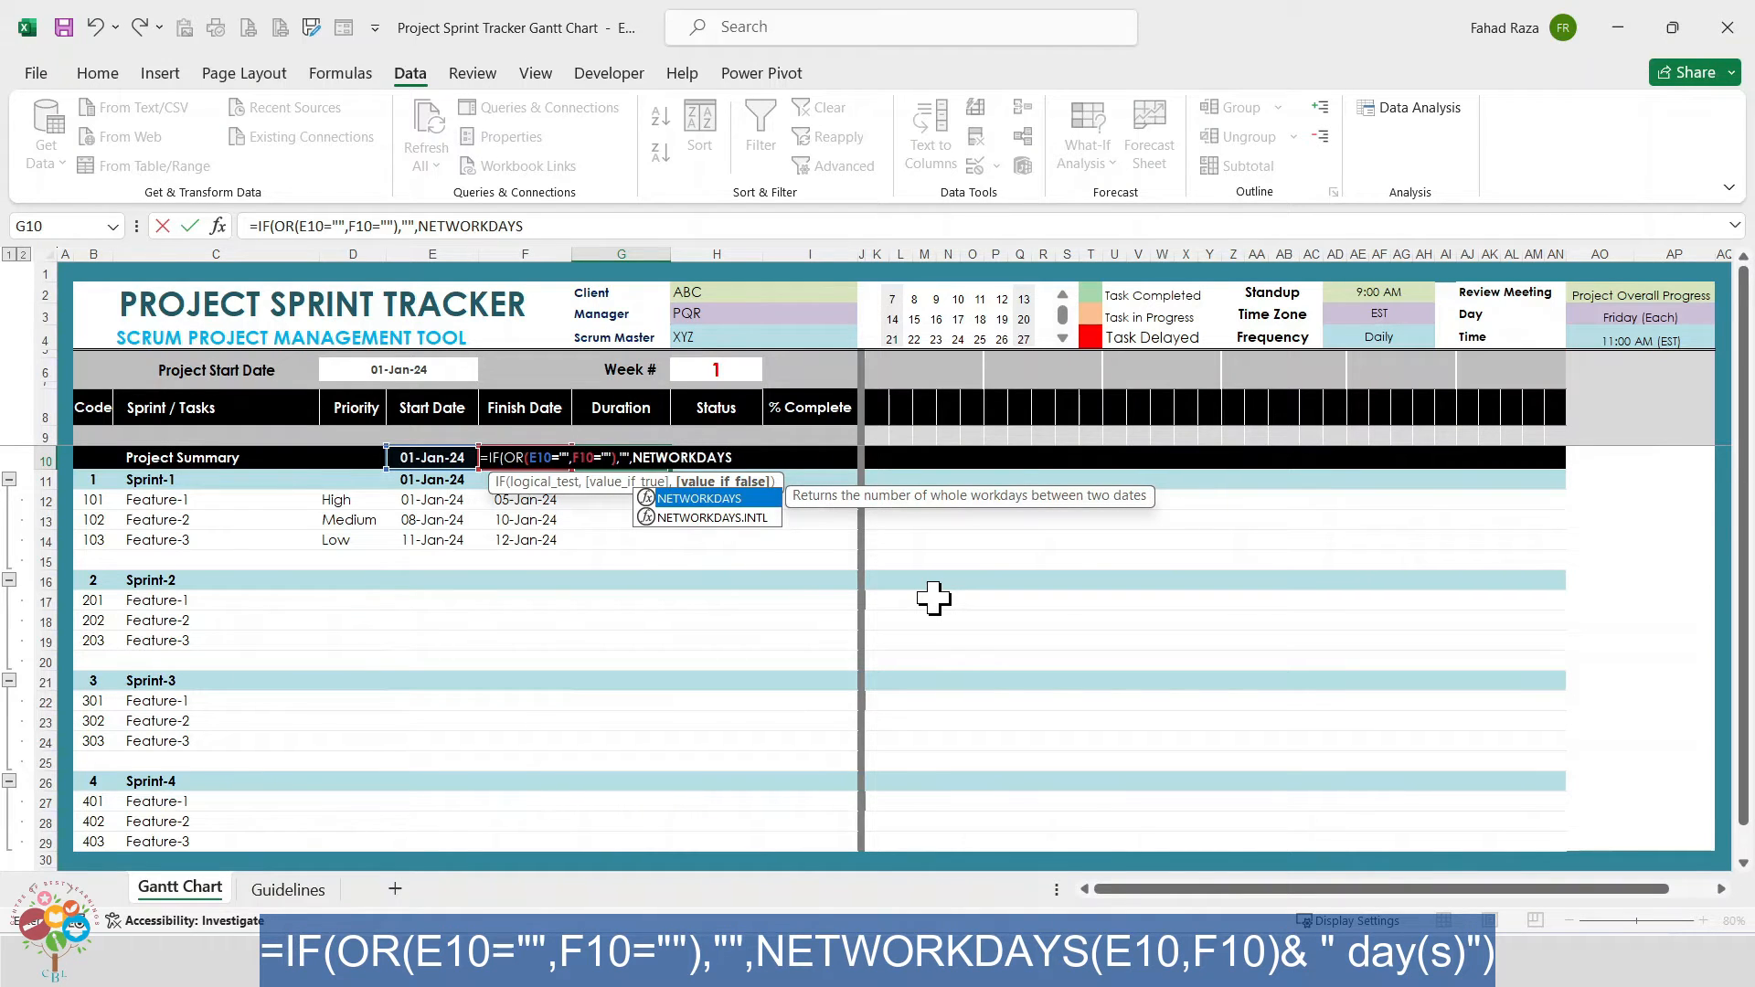
pyautogui.write('(')
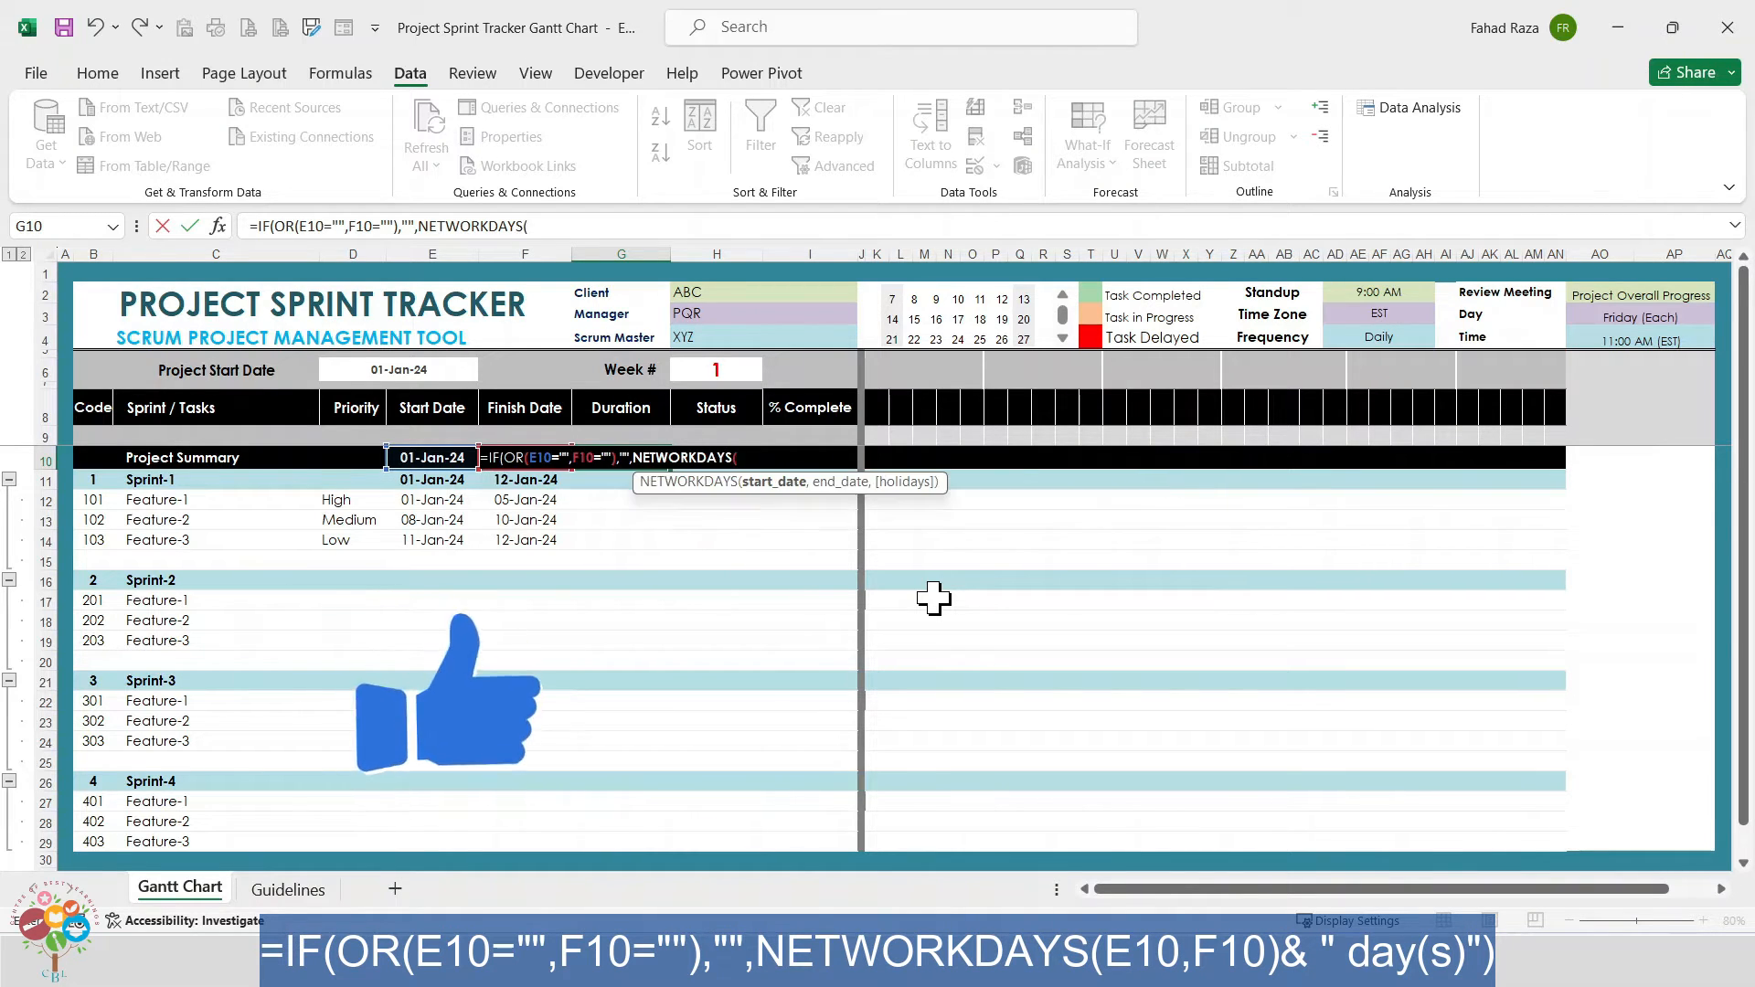
pyautogui.click(414, 460)
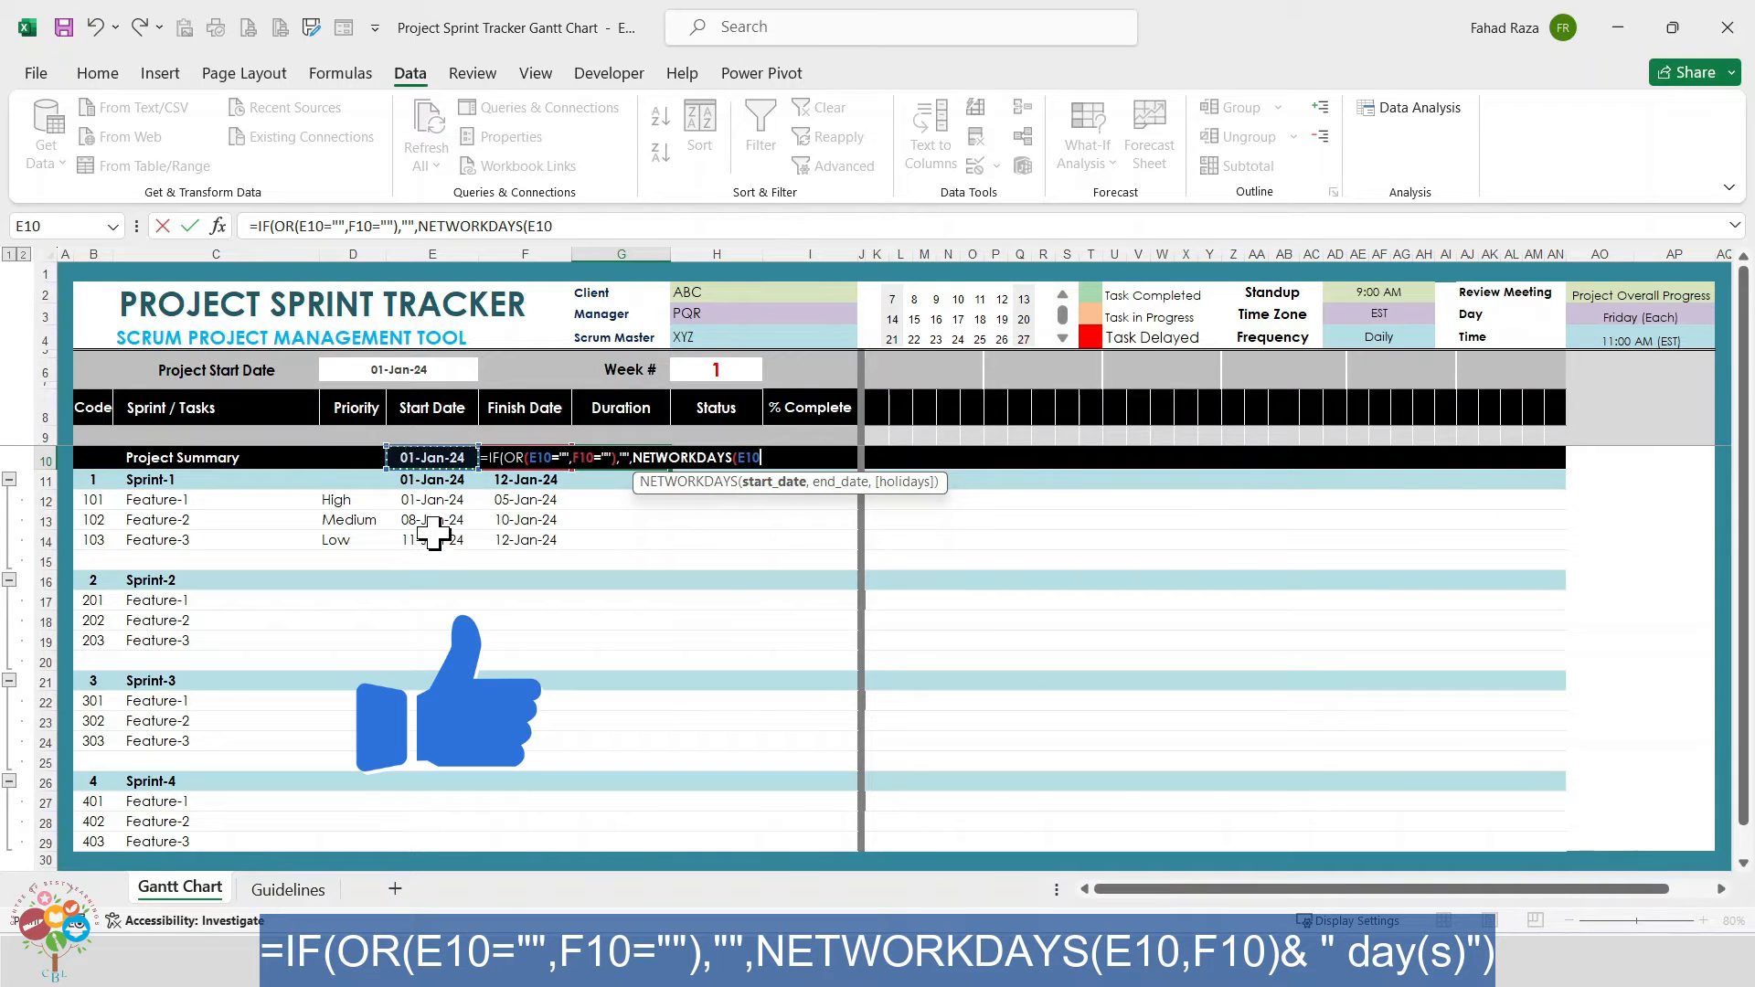
pyautogui.write(',')
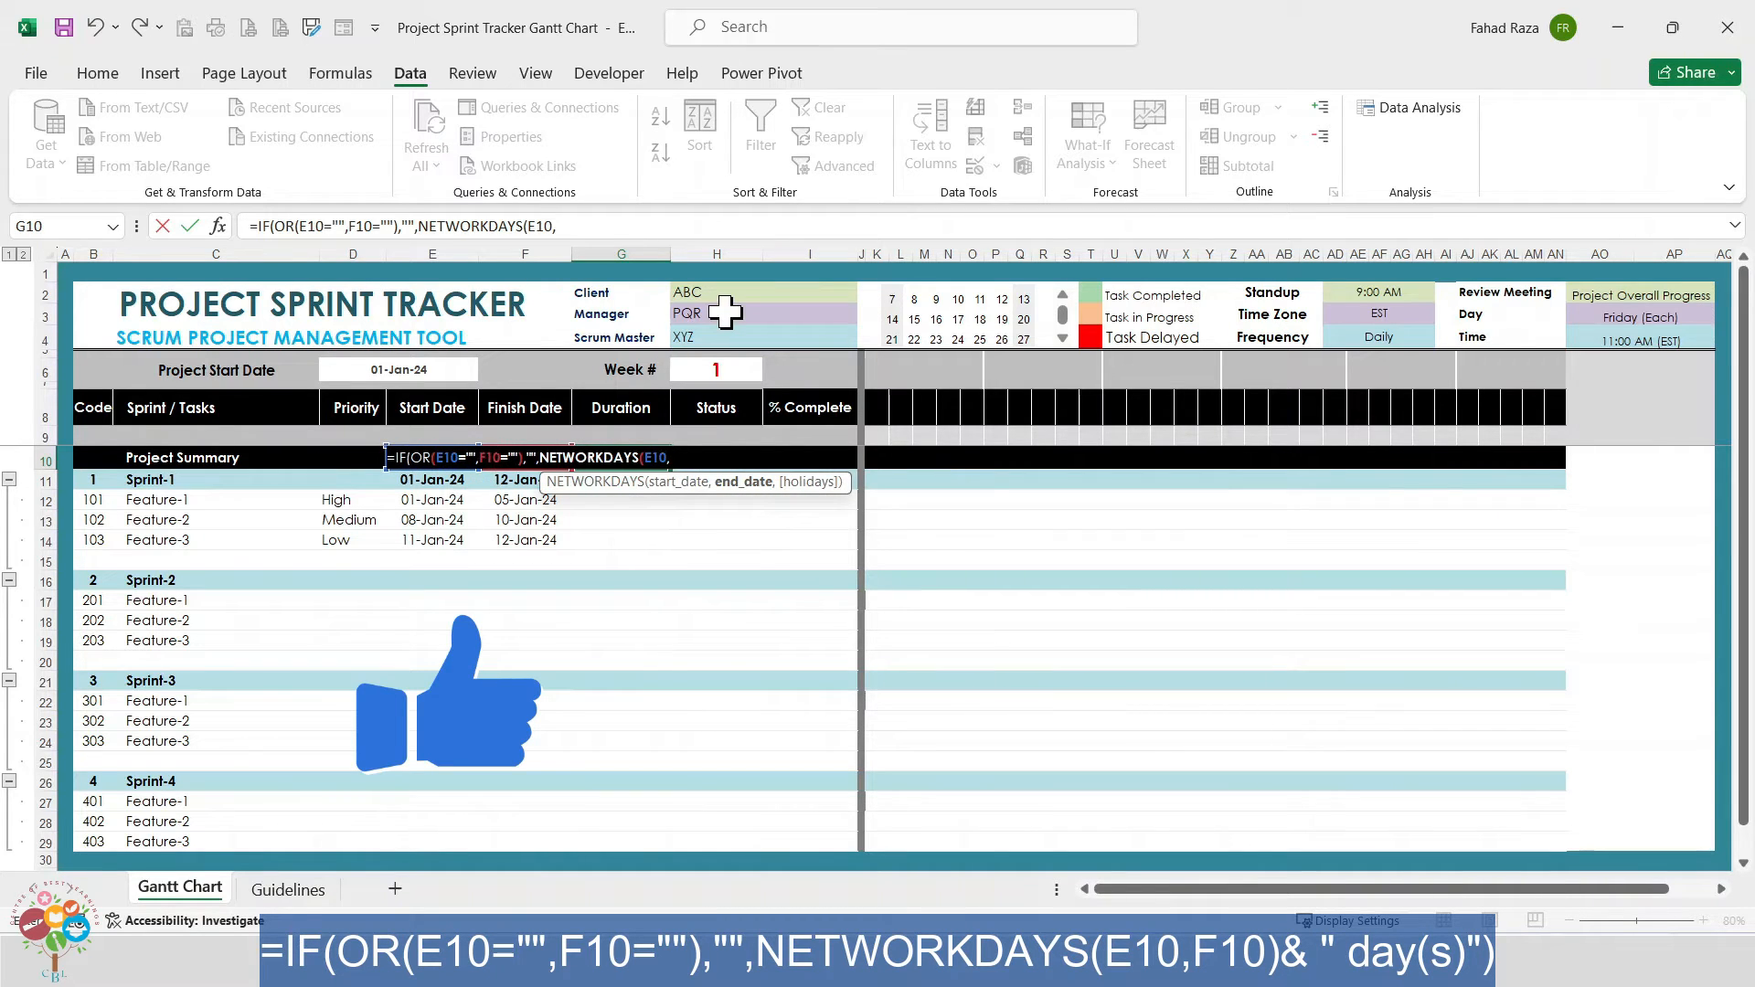
pyautogui.write('F1')
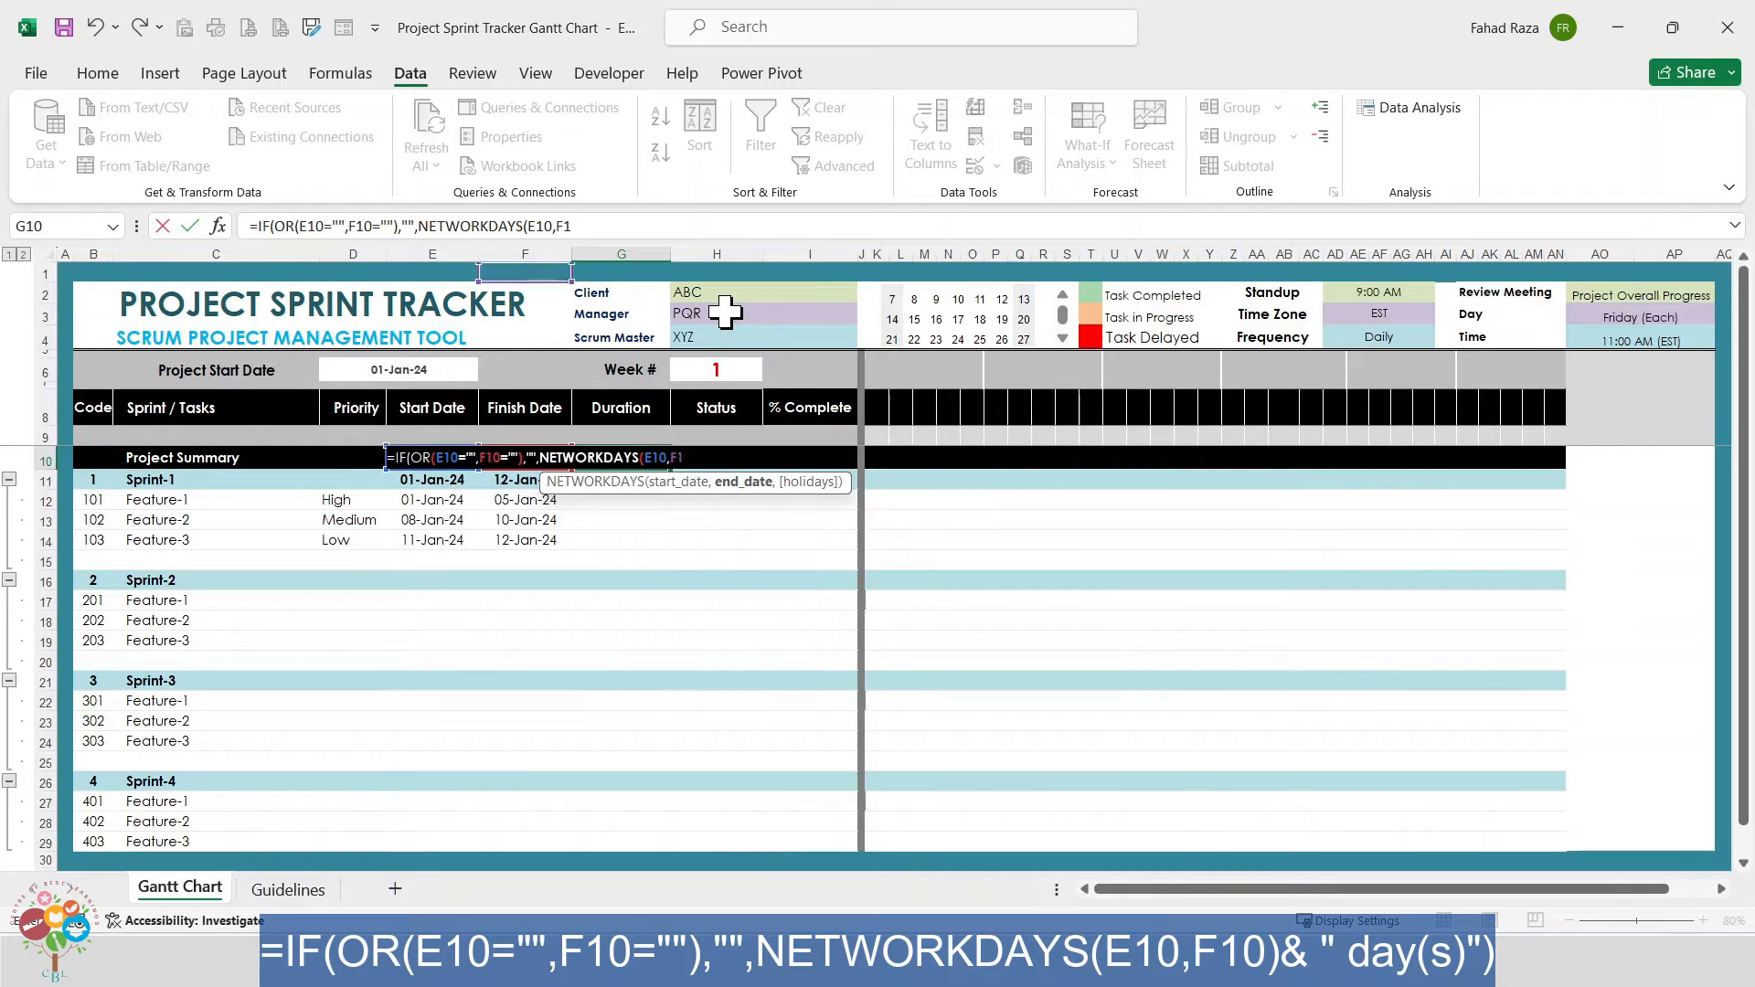
pyautogui.write('0')
pyautogui.write(')&"')
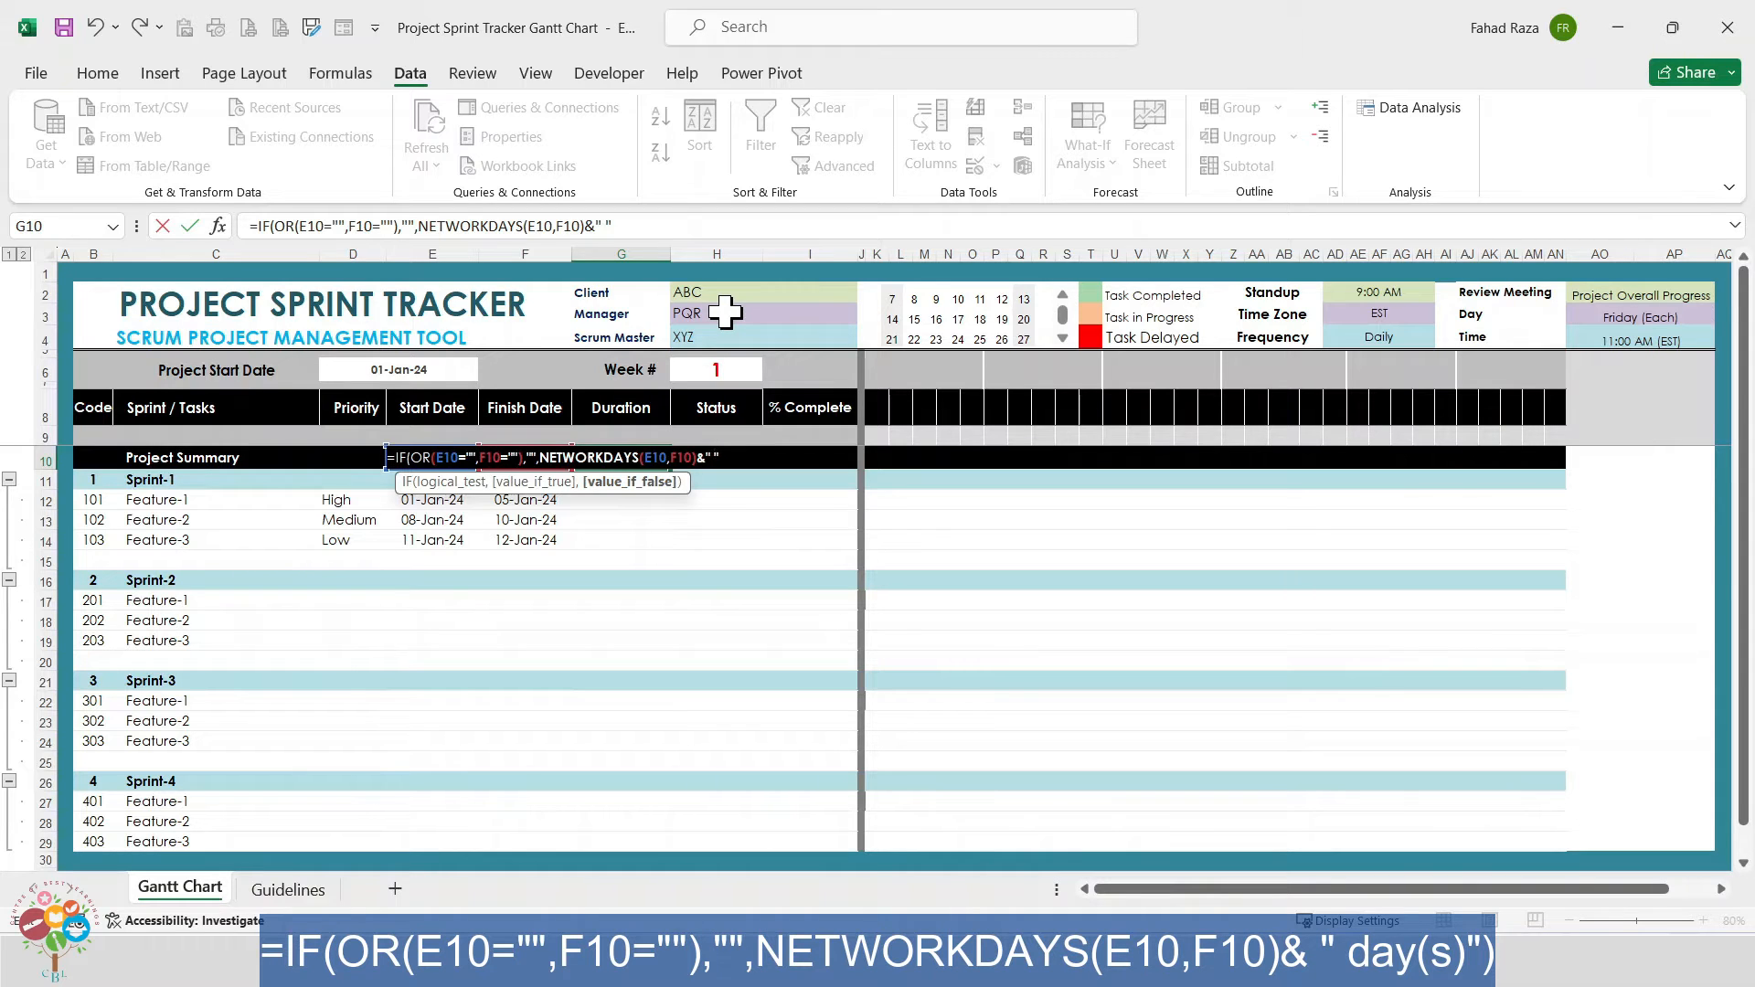
pyautogui.write('"days')
pyautogui.write('(s')
pyautogui.hotkey('ctrl', 'Return')
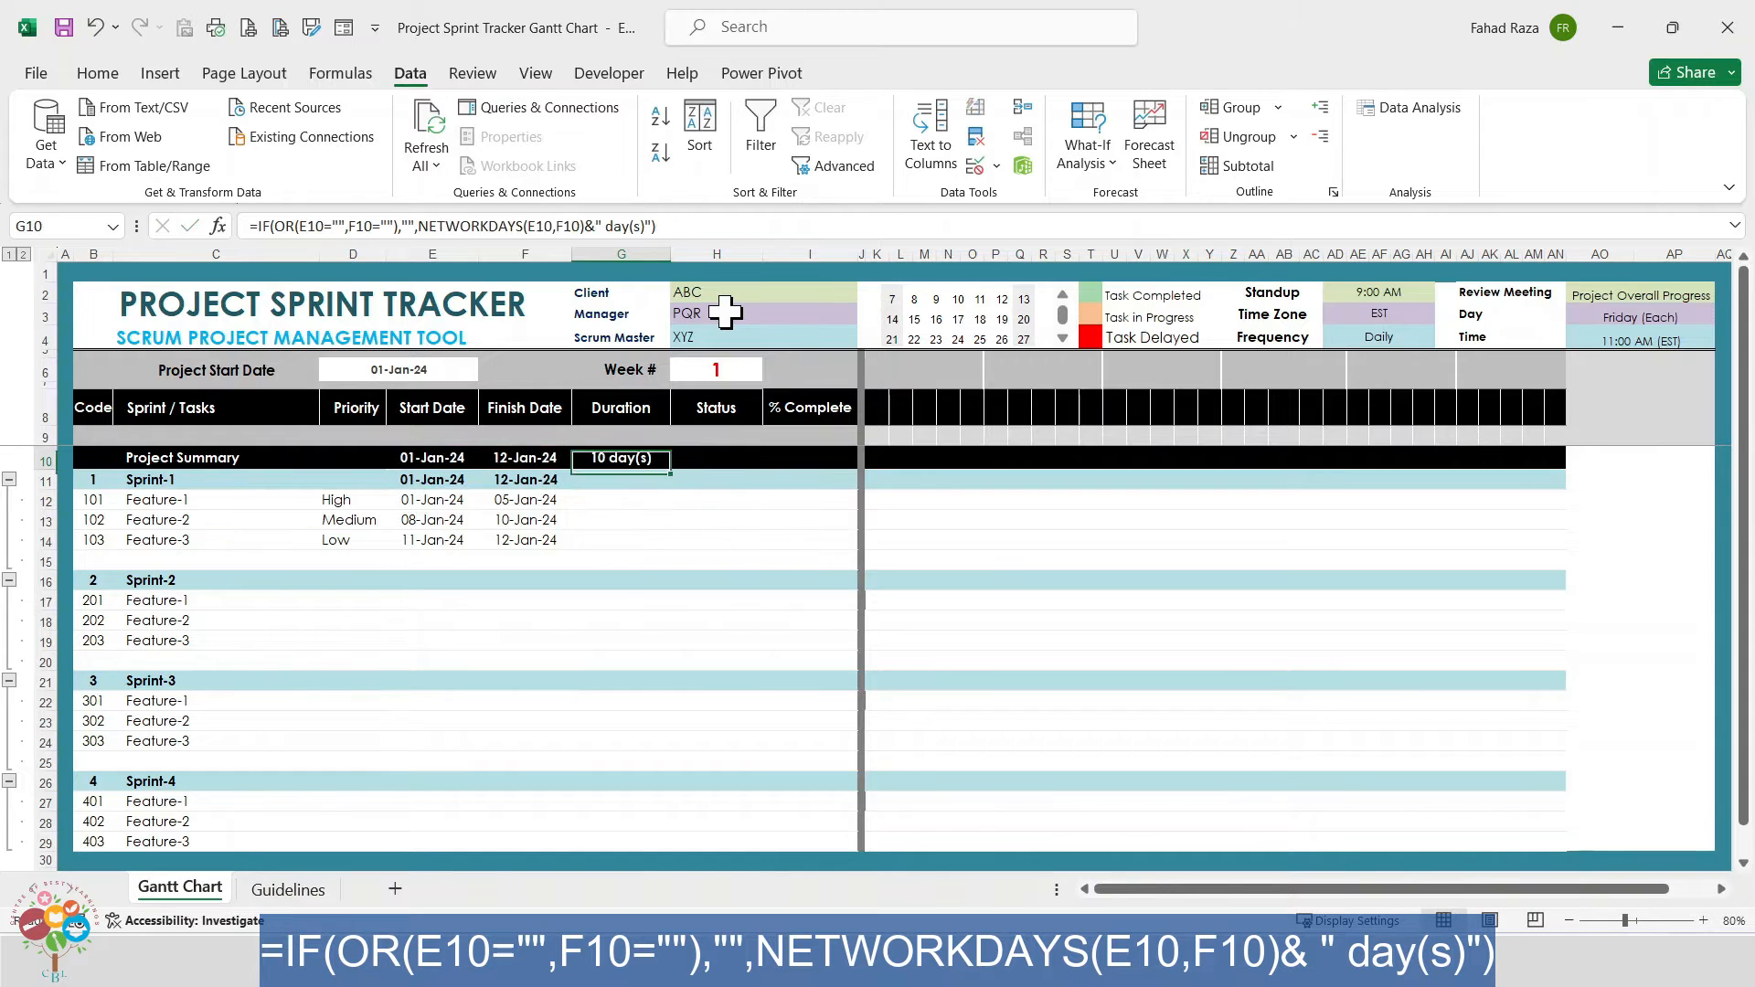
# - Copy the duration formula from G10 into G11:G14 for Sprint-1 and its features, pasting formulas only
pyautogui.rightClick(622, 457)
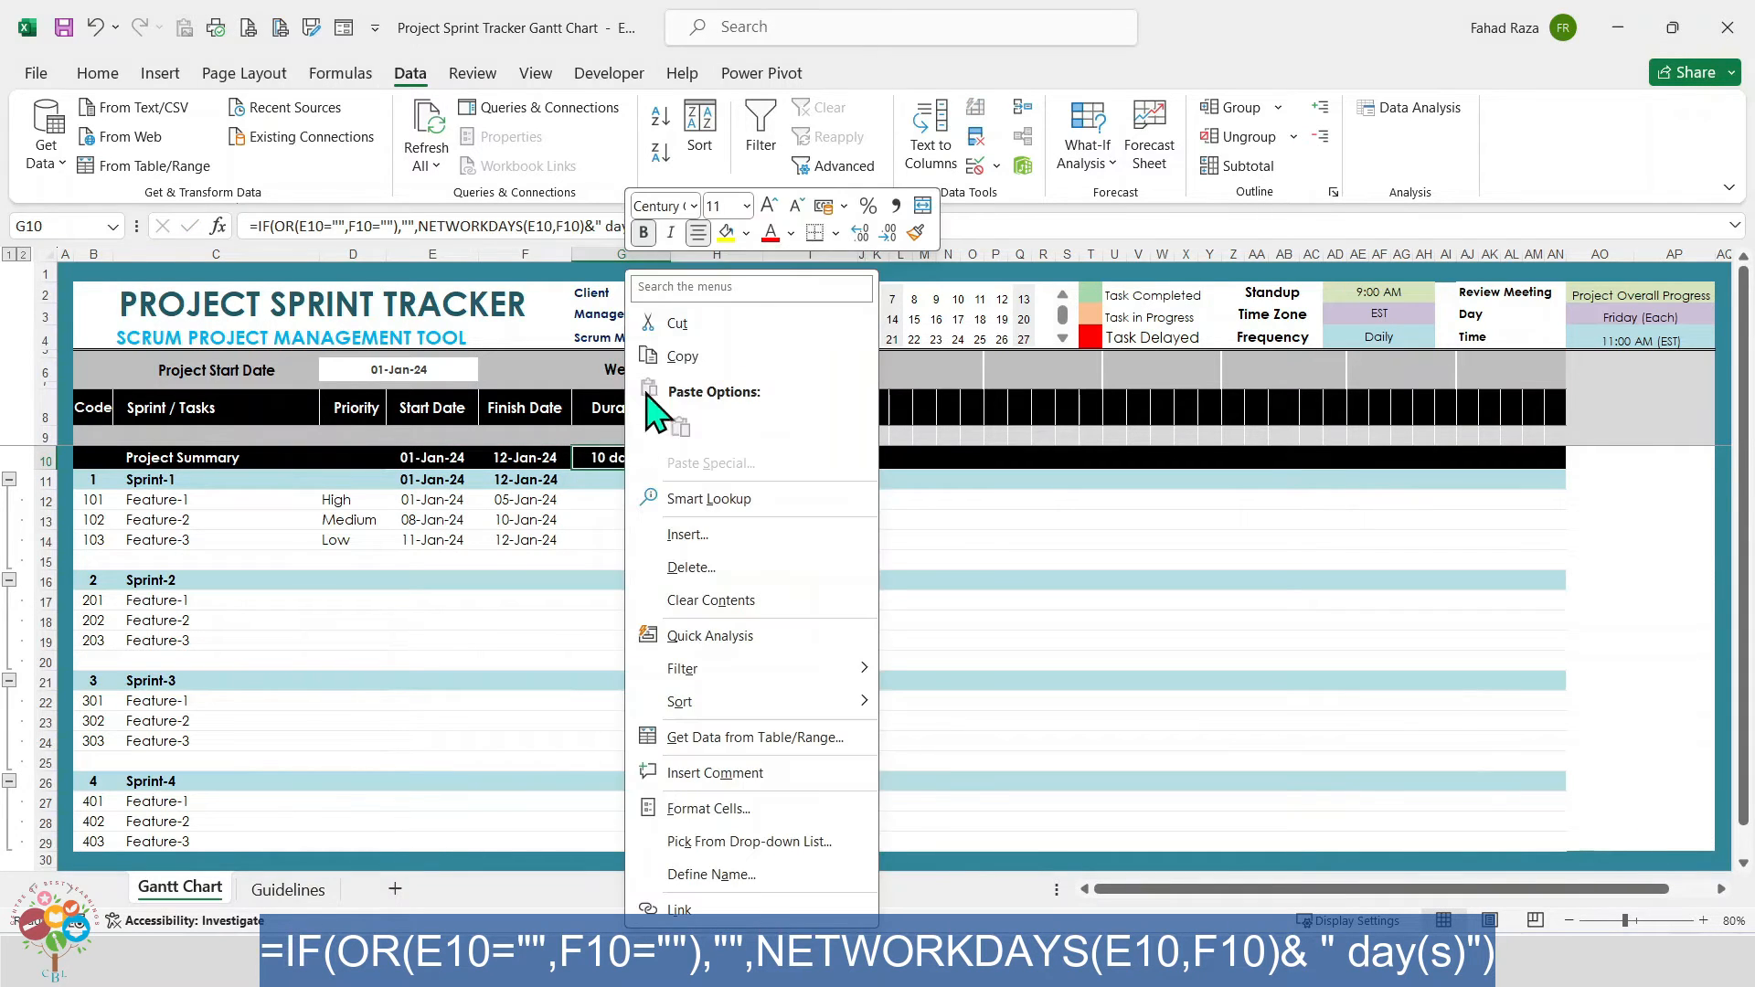
pyautogui.click(656, 361)
pyautogui.moveTo(624, 488); pyautogui.dragTo(607, 540)
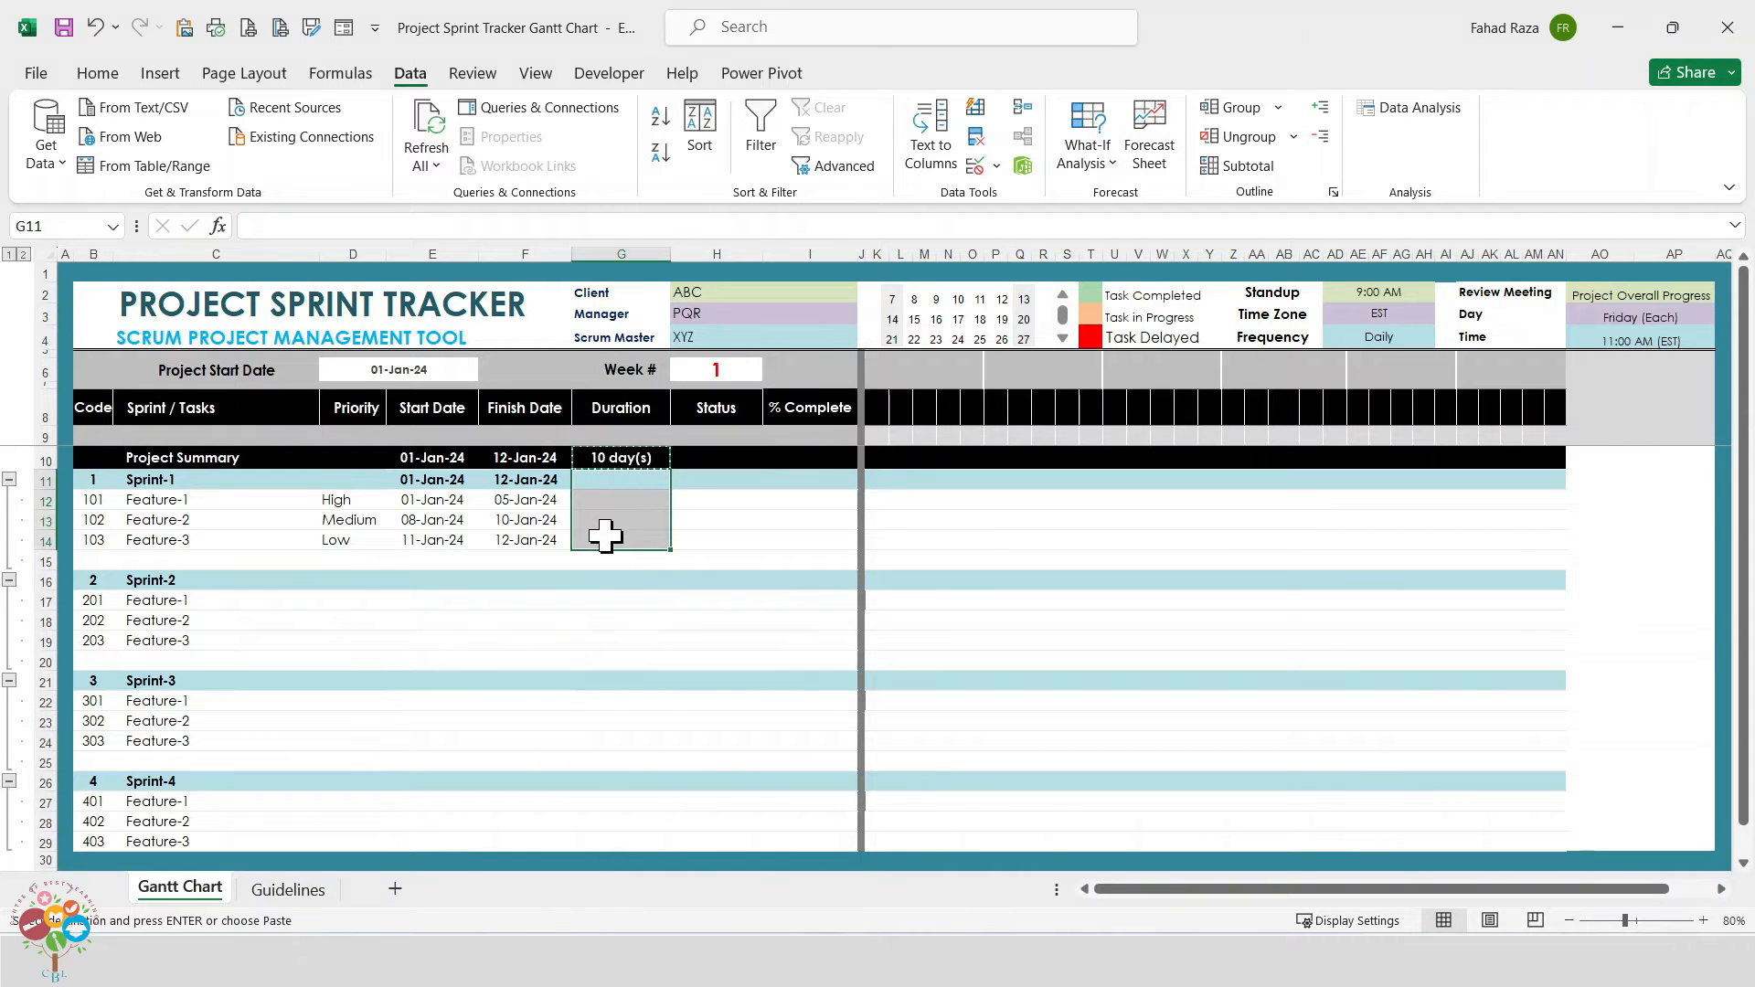
pyautogui.rightClick(607, 540)
pyautogui.click(731, 426)
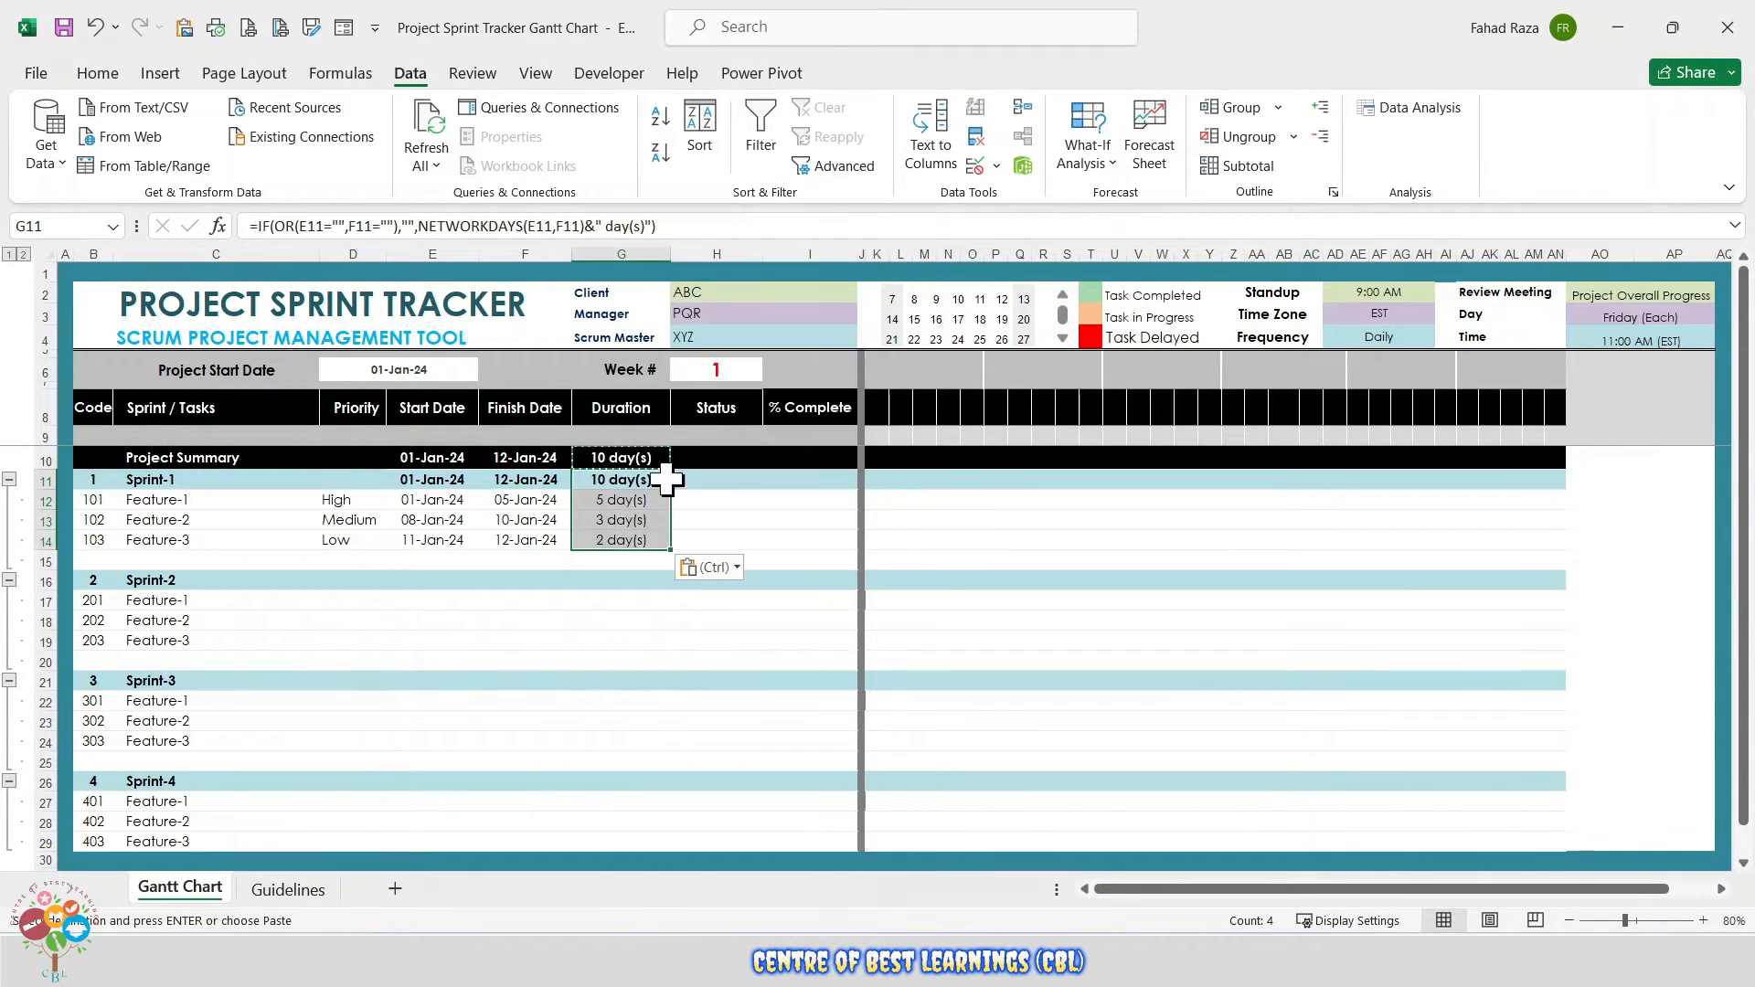
pyautogui.click(621, 518)
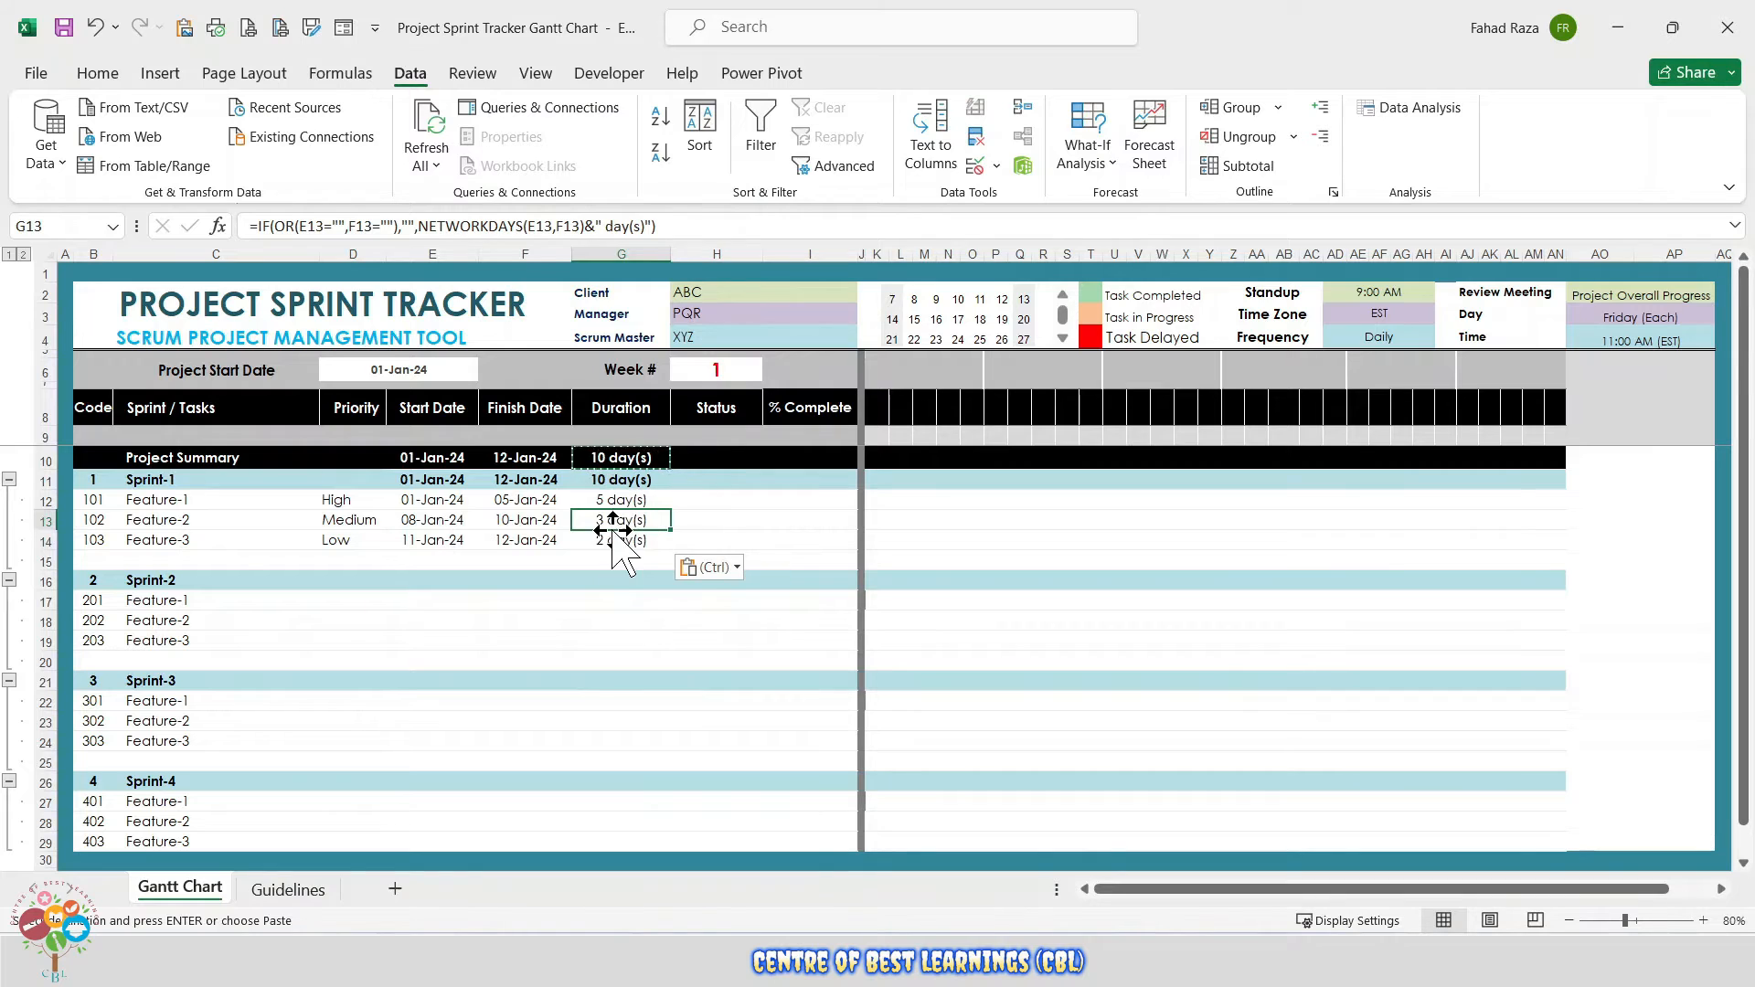
# - Add list data validation to the Status cells H10:H29 with the source "Completed, In Progerss, Delayed"
pyautogui.click(722, 463)
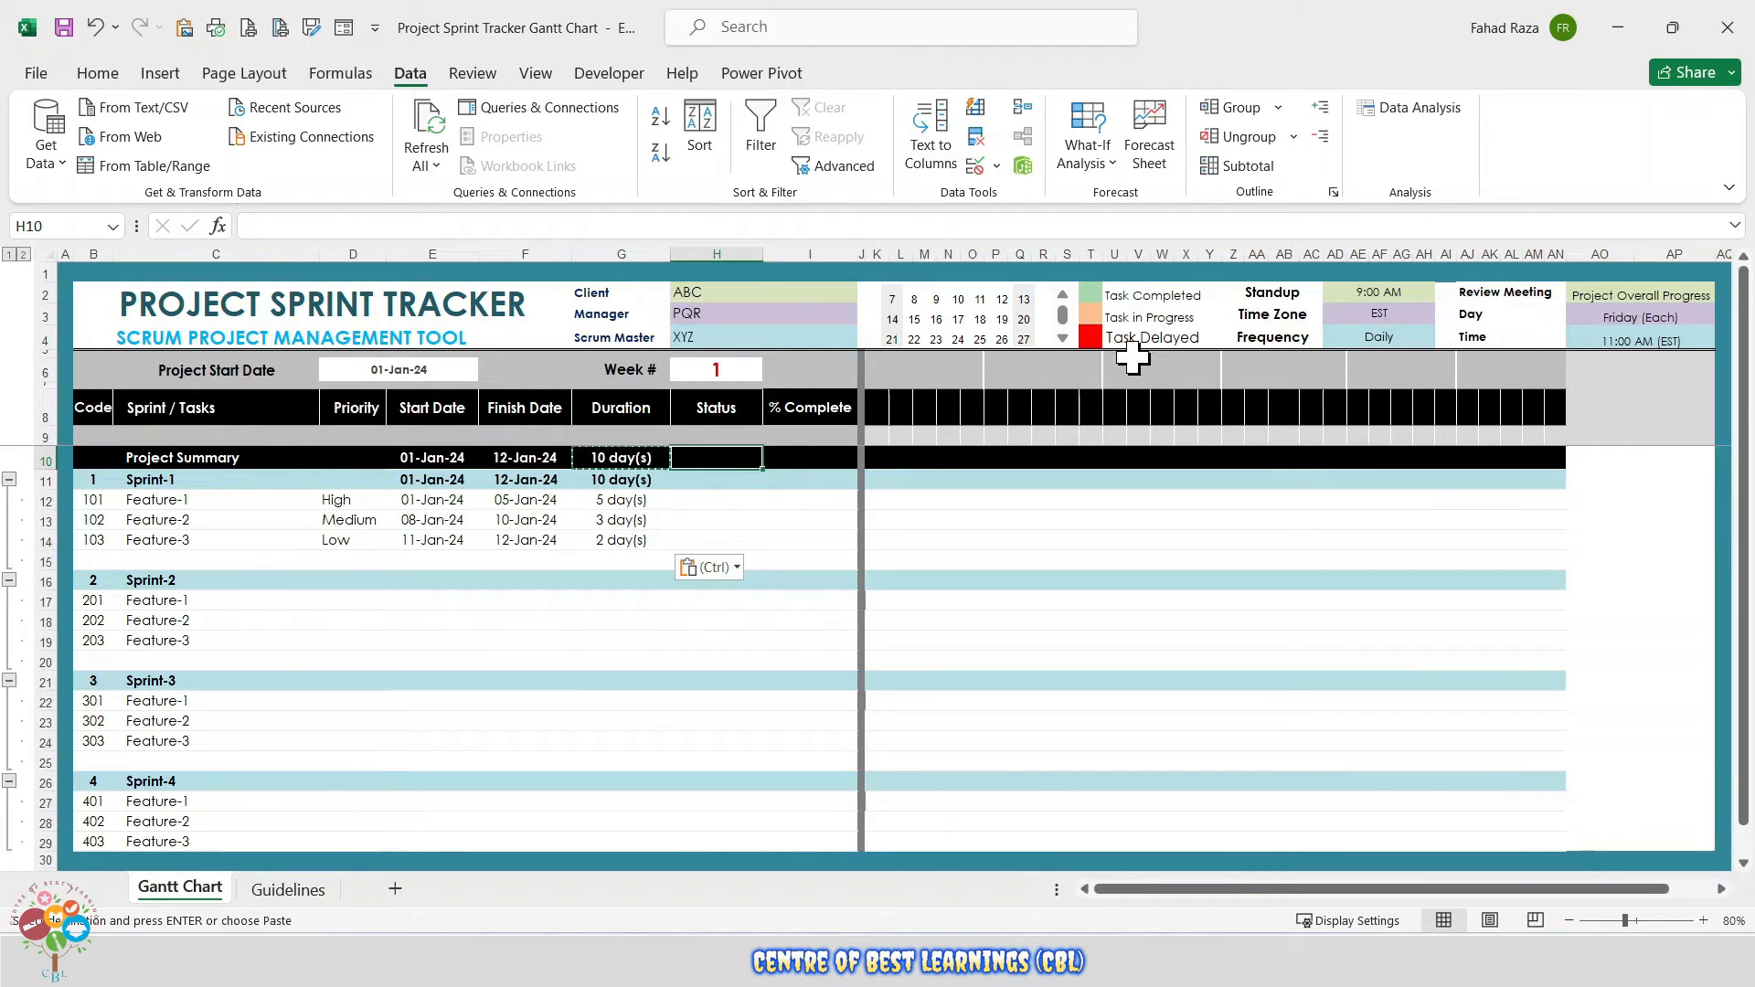
pyautogui.click(1161, 317)
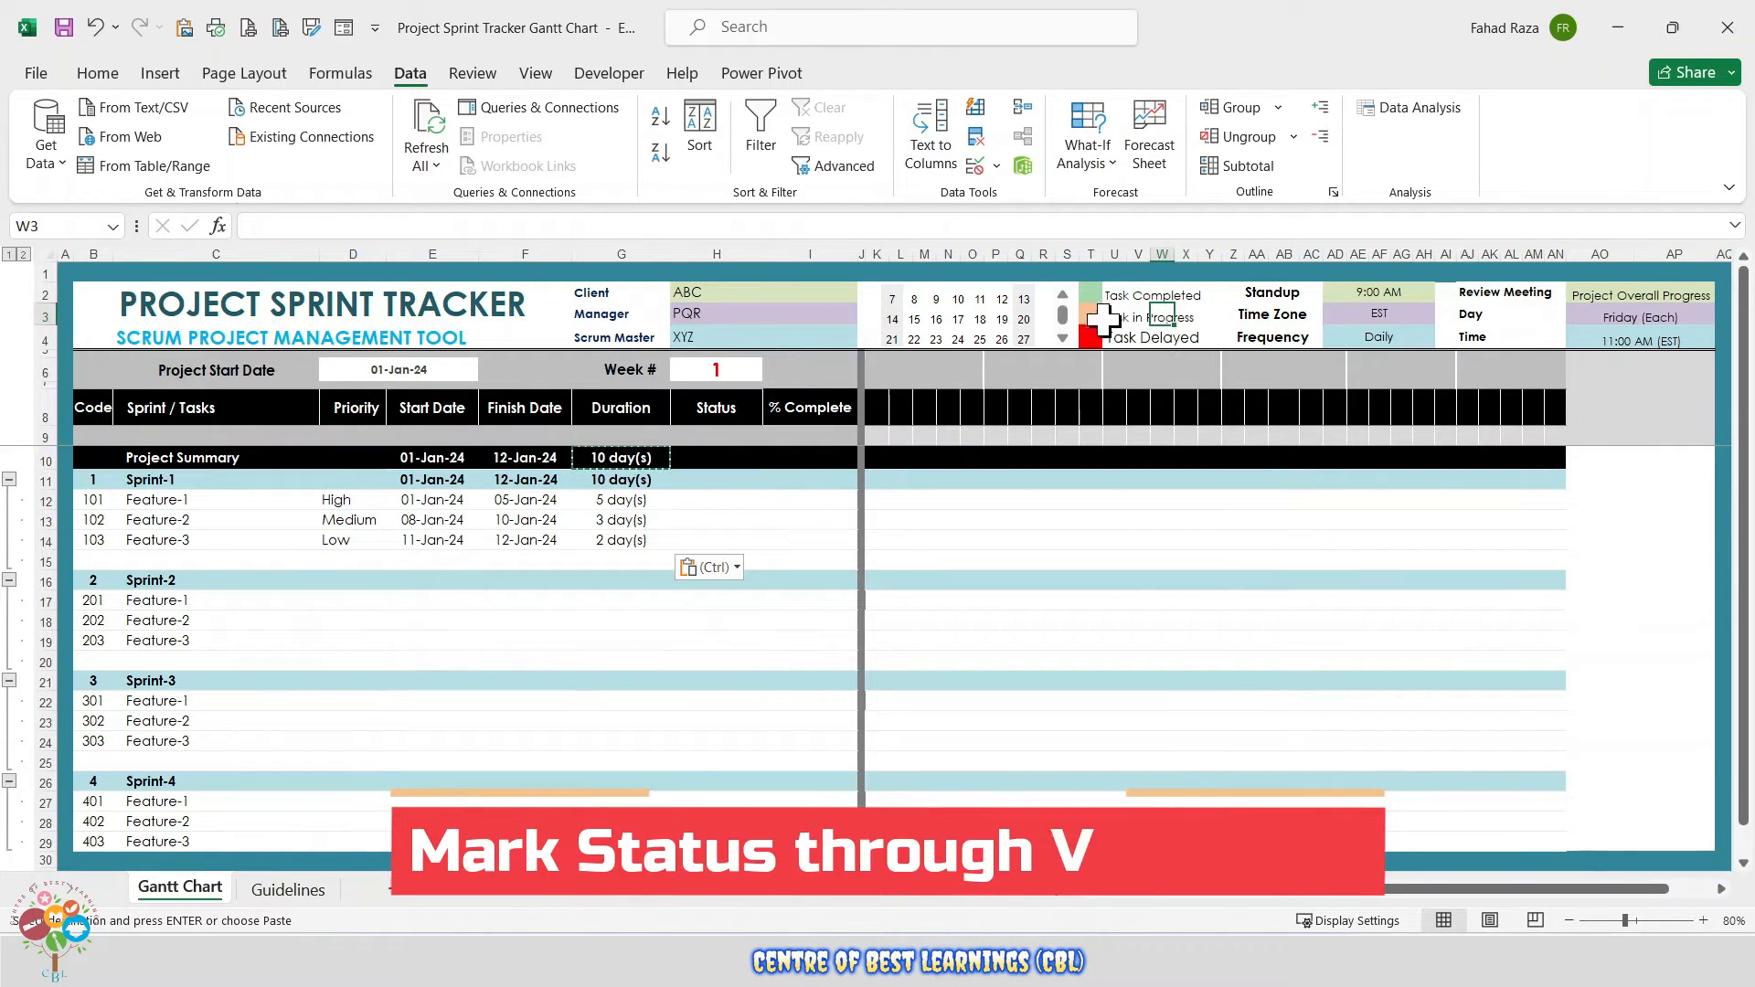
pyautogui.click(720, 478)
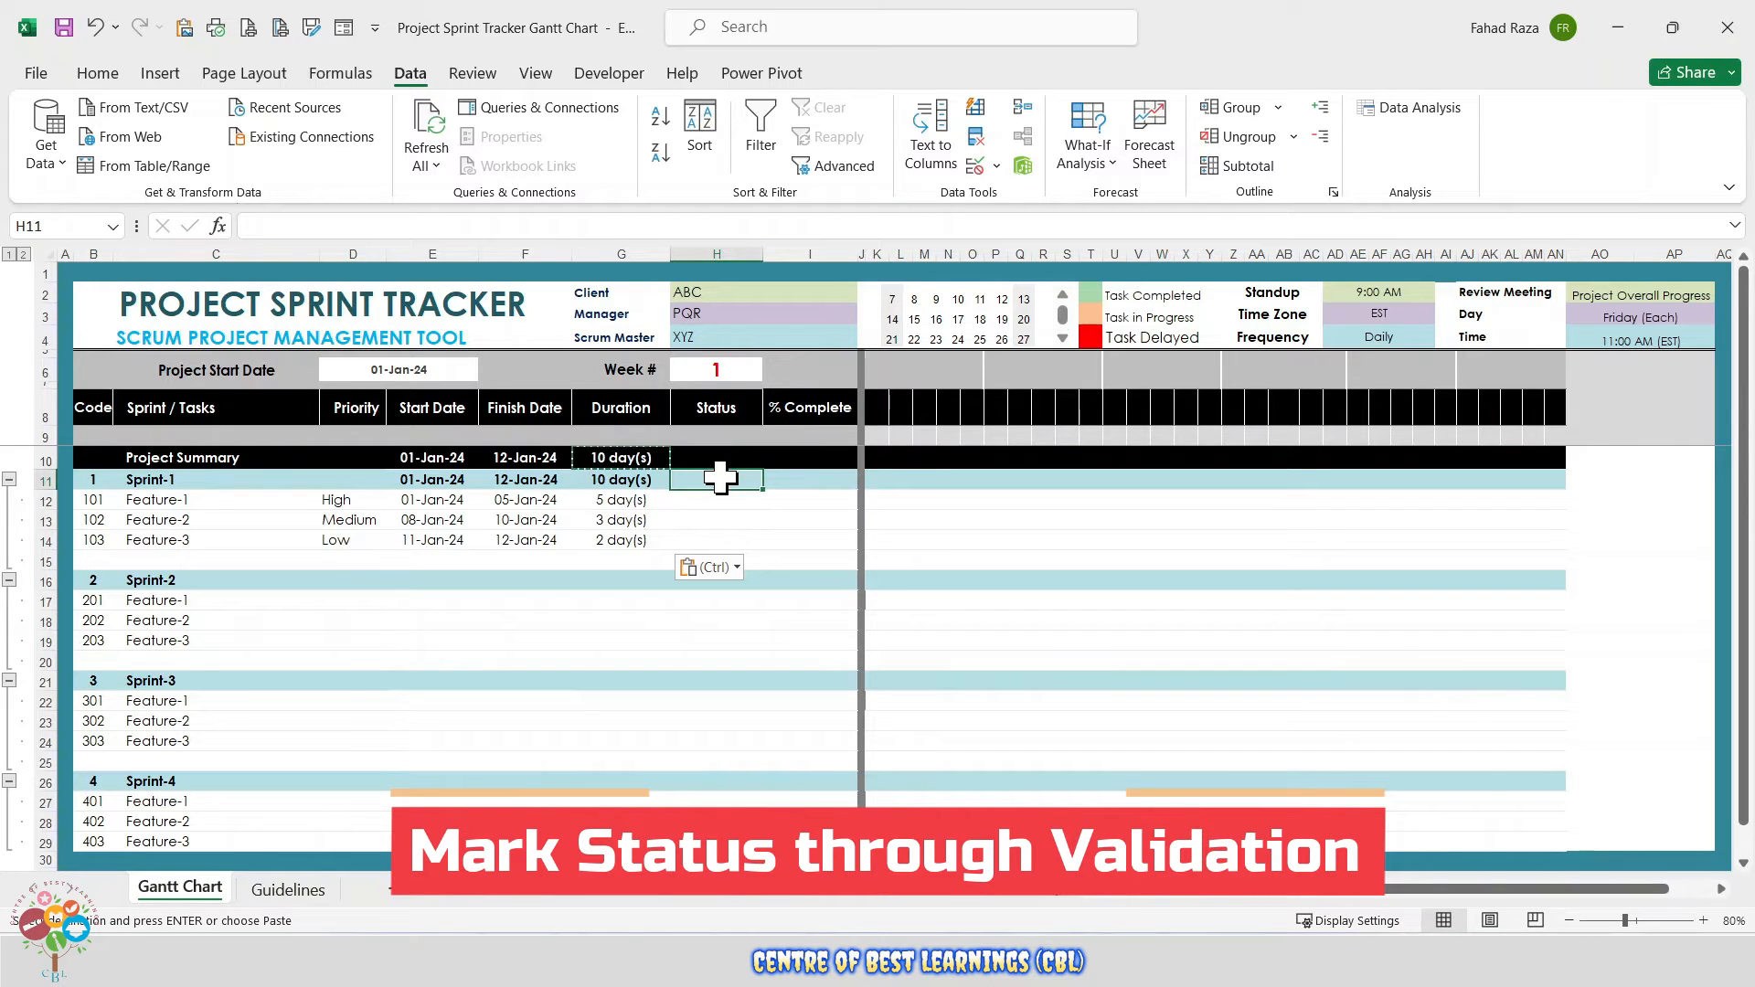
pyautogui.press('Escape')
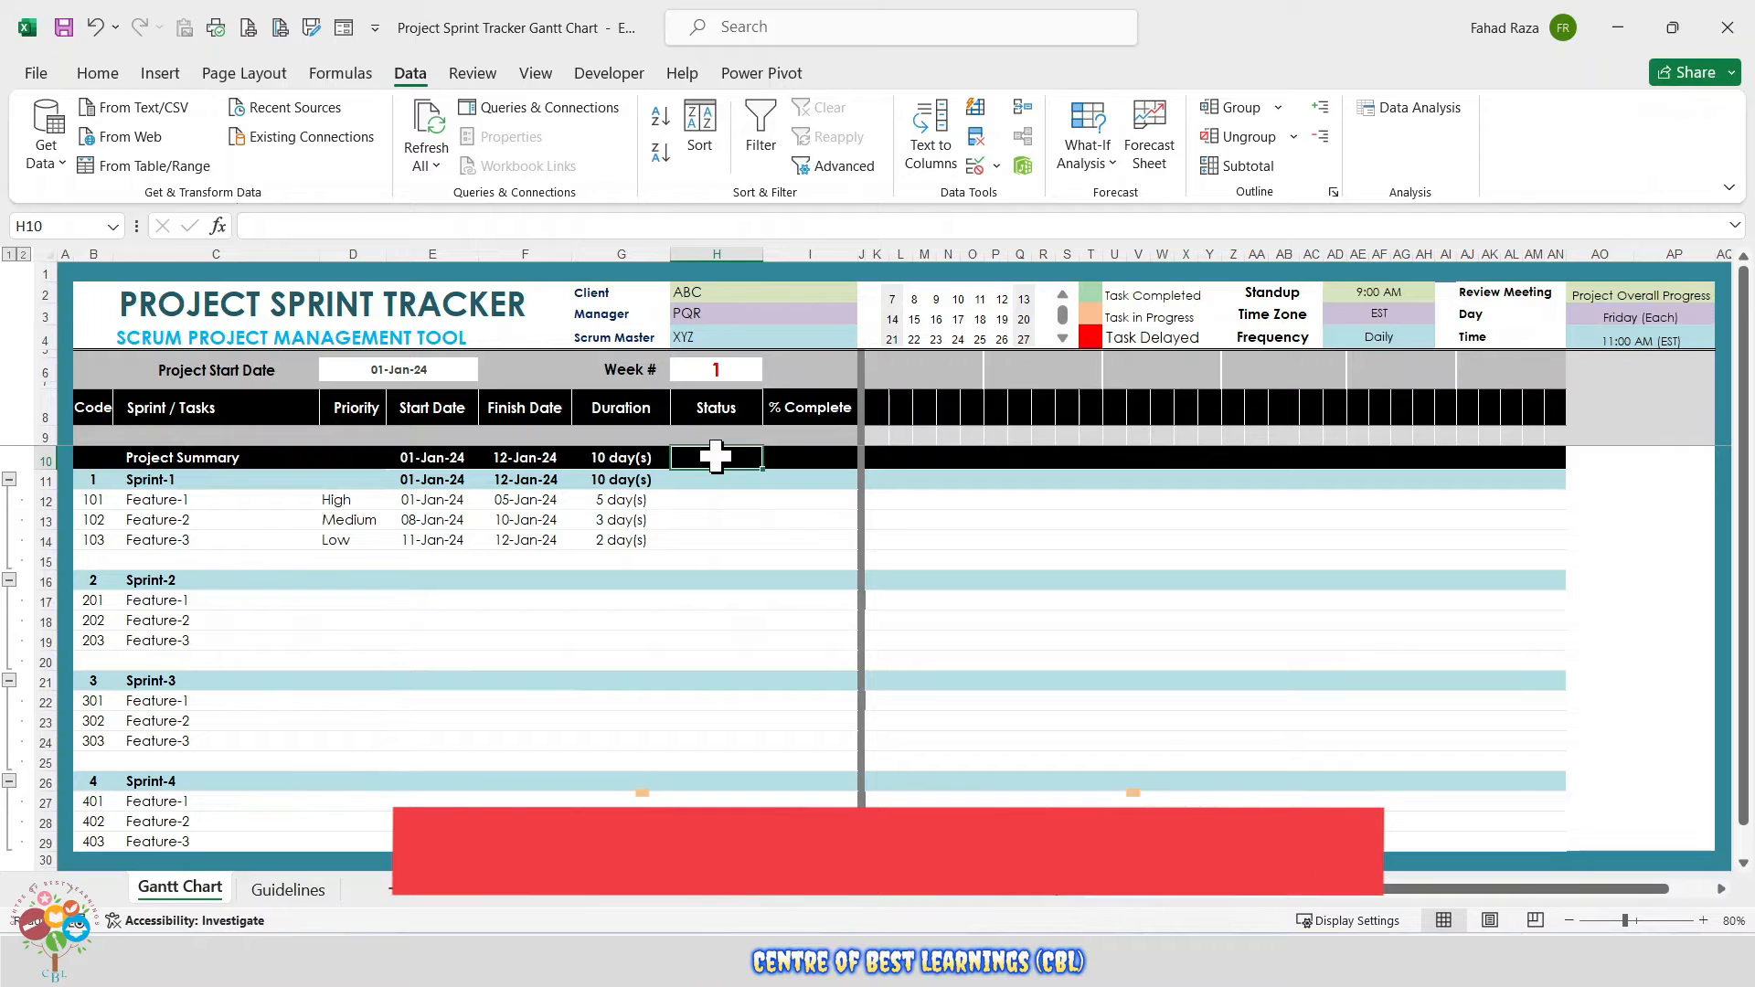
pyautogui.moveTo(716, 456); pyautogui.dragTo(729, 835)
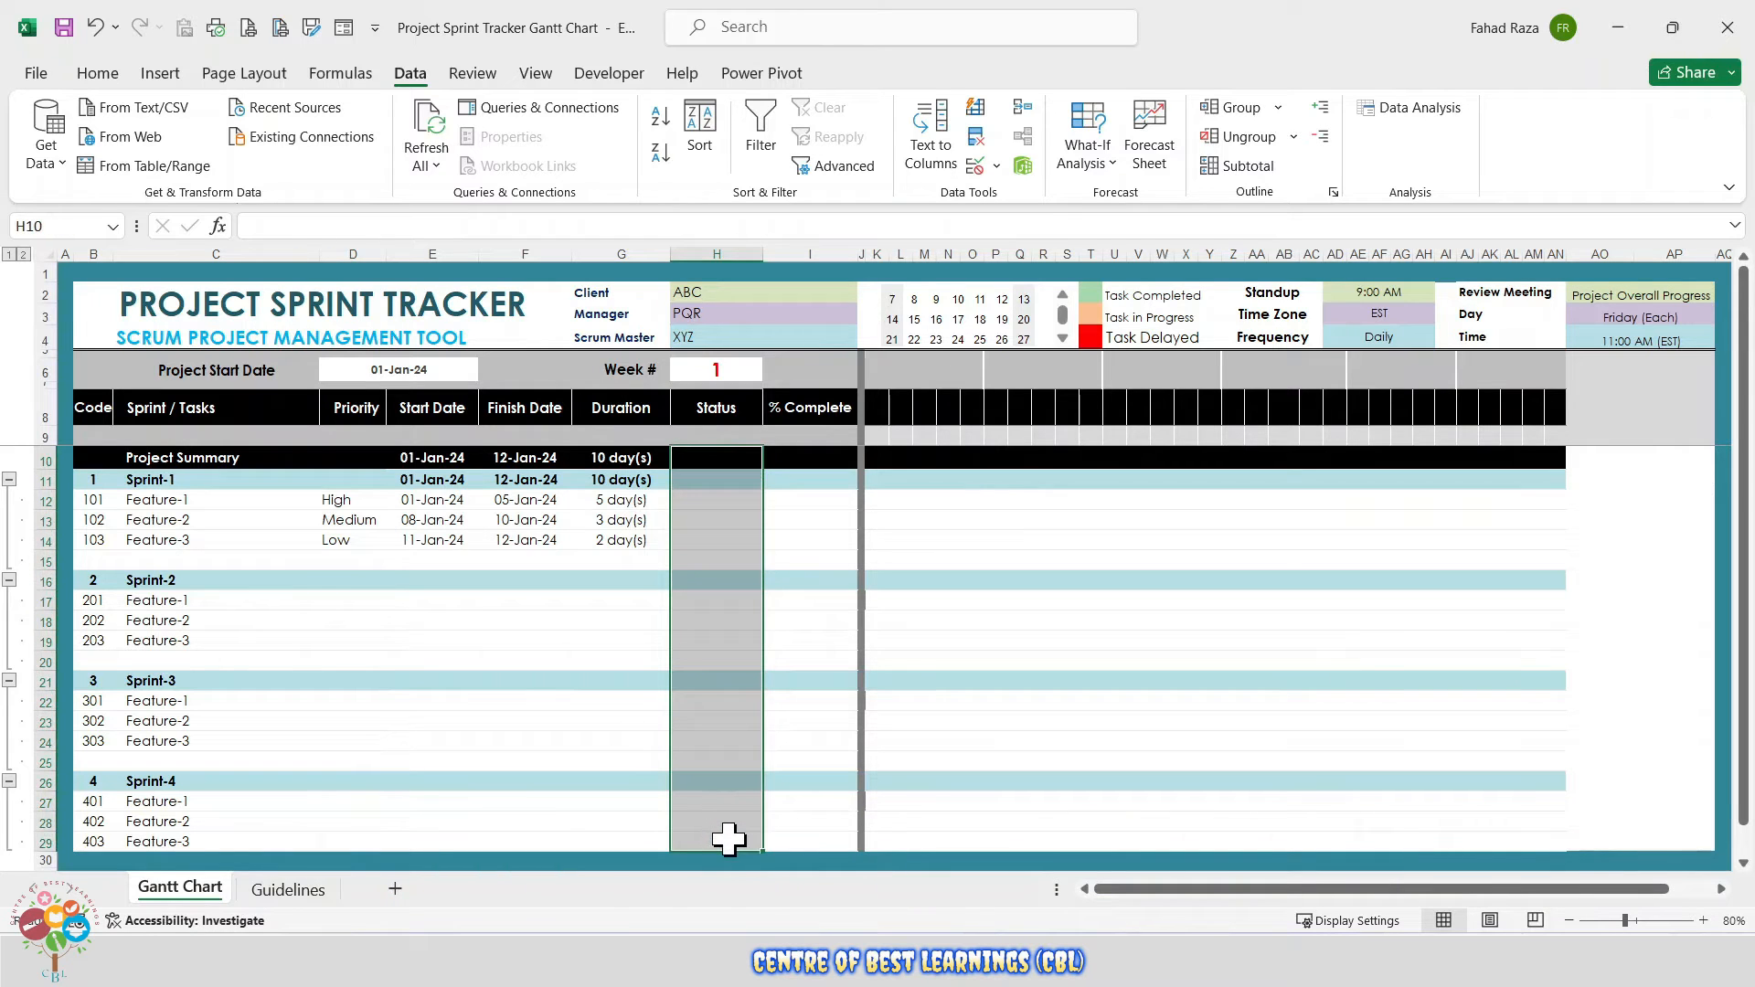
pyautogui.click(978, 168)
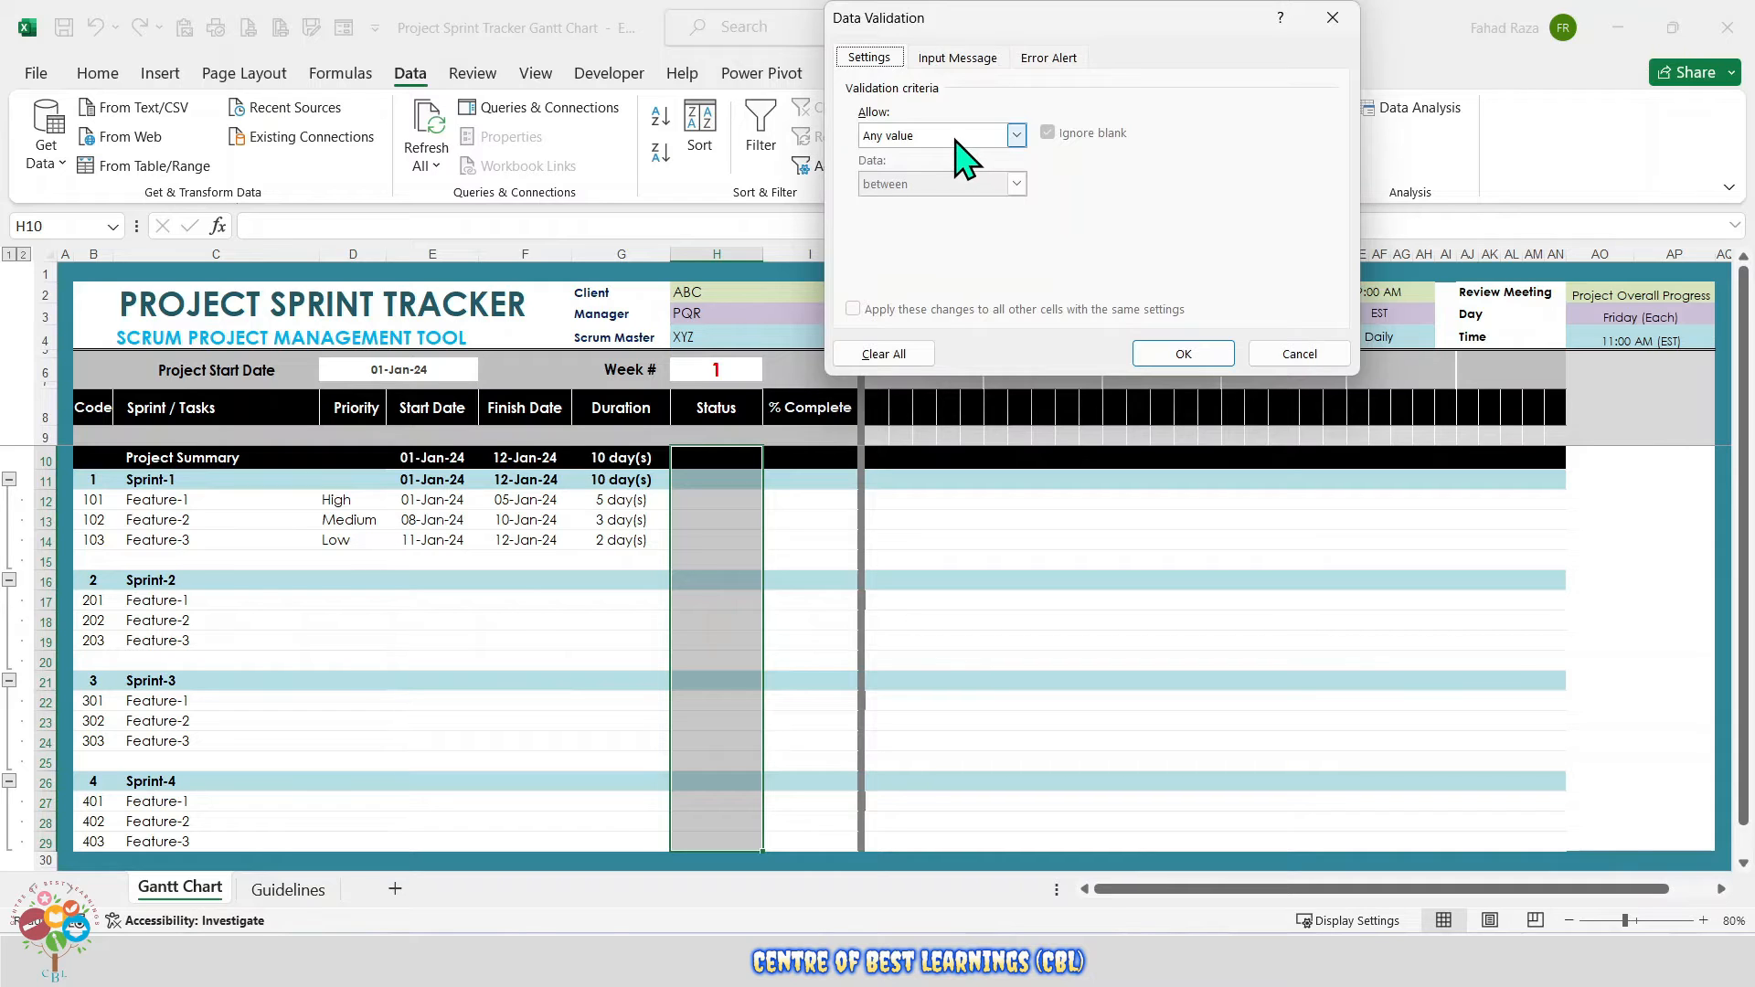
pyautogui.click(956, 136)
pyautogui.click(919, 202)
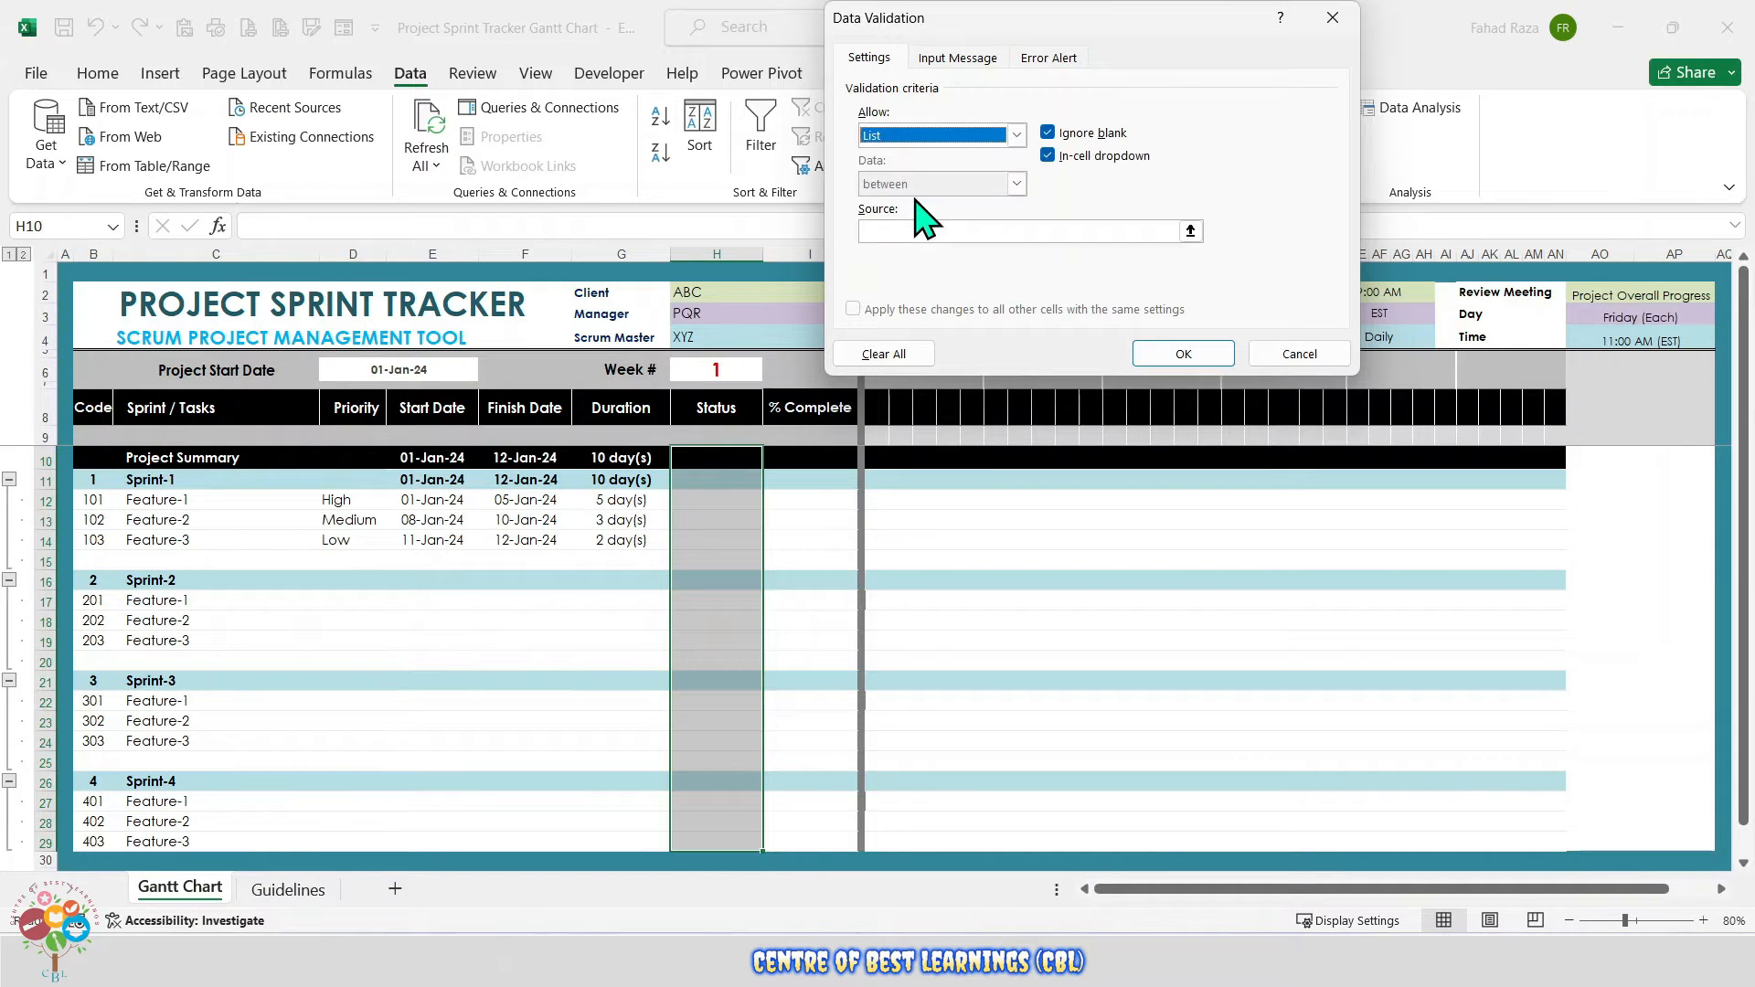
pyautogui.click(909, 231)
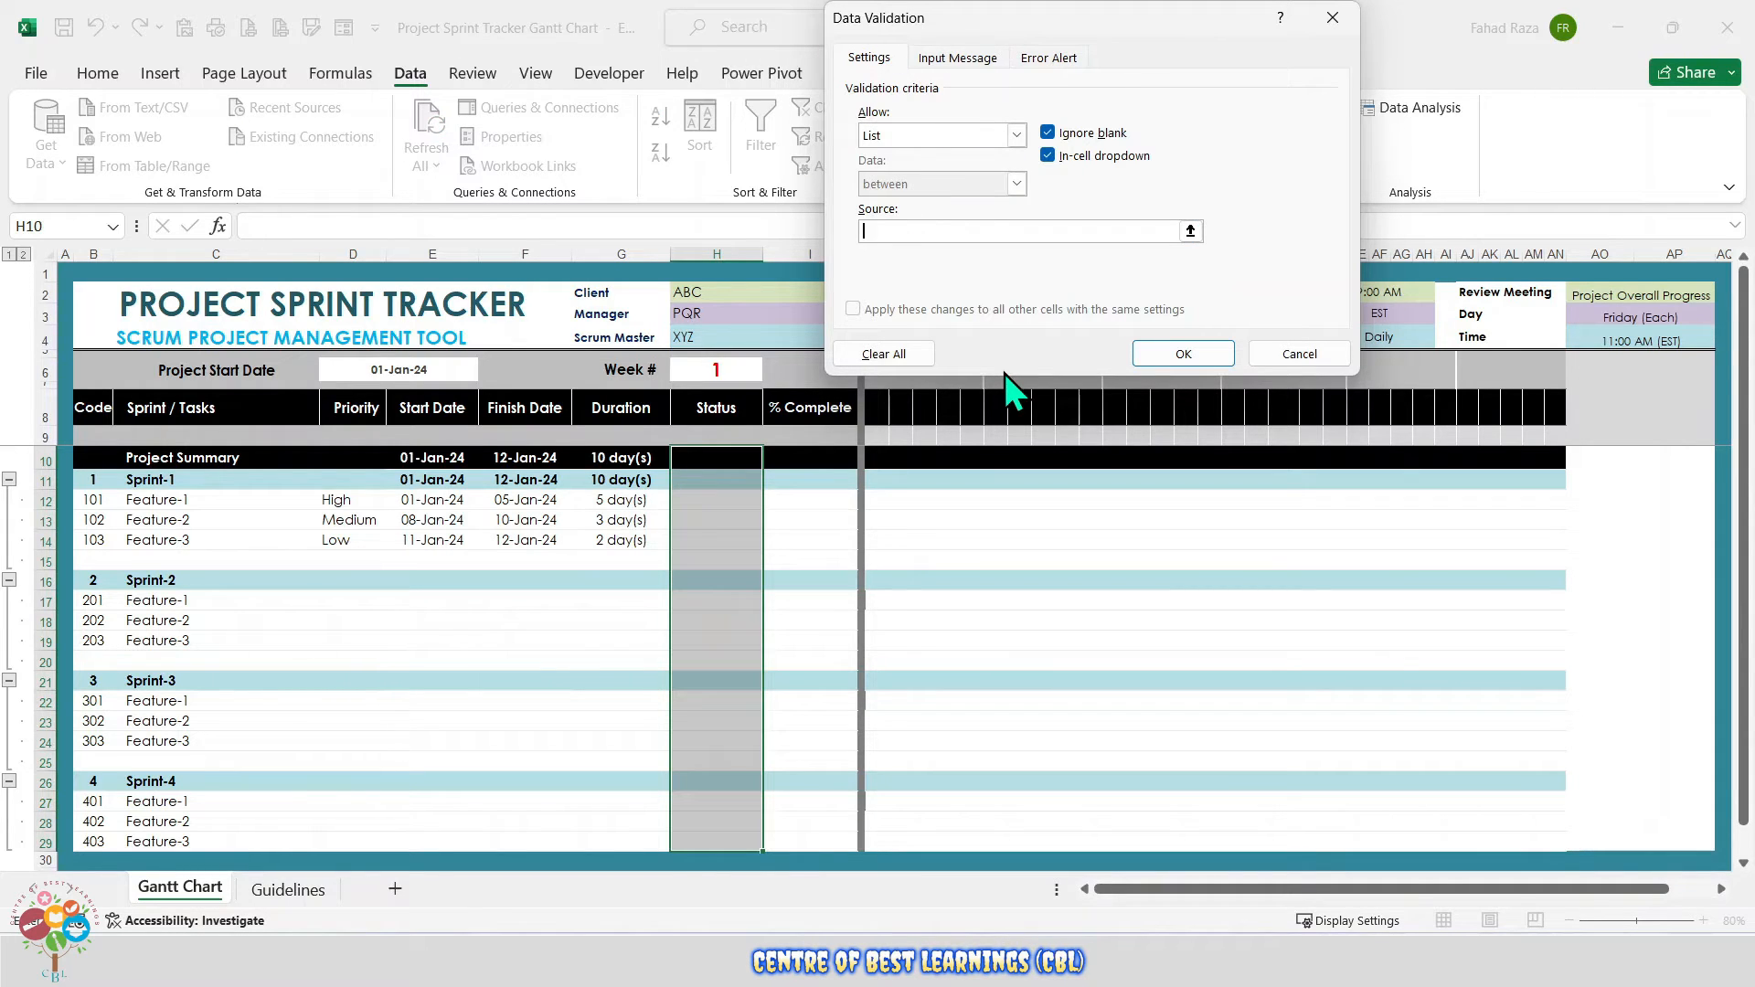
pyautogui.write('Completed, In Progerss, Delayed')
pyautogui.click(1159, 349)
# - Choose the Sprint-1 statuses from the dropdowns: Completed for Feature-1, In Progerss for Feature-2 and Delayed for Feature-3
pyautogui.click(700, 479)
pyautogui.click(773, 479)
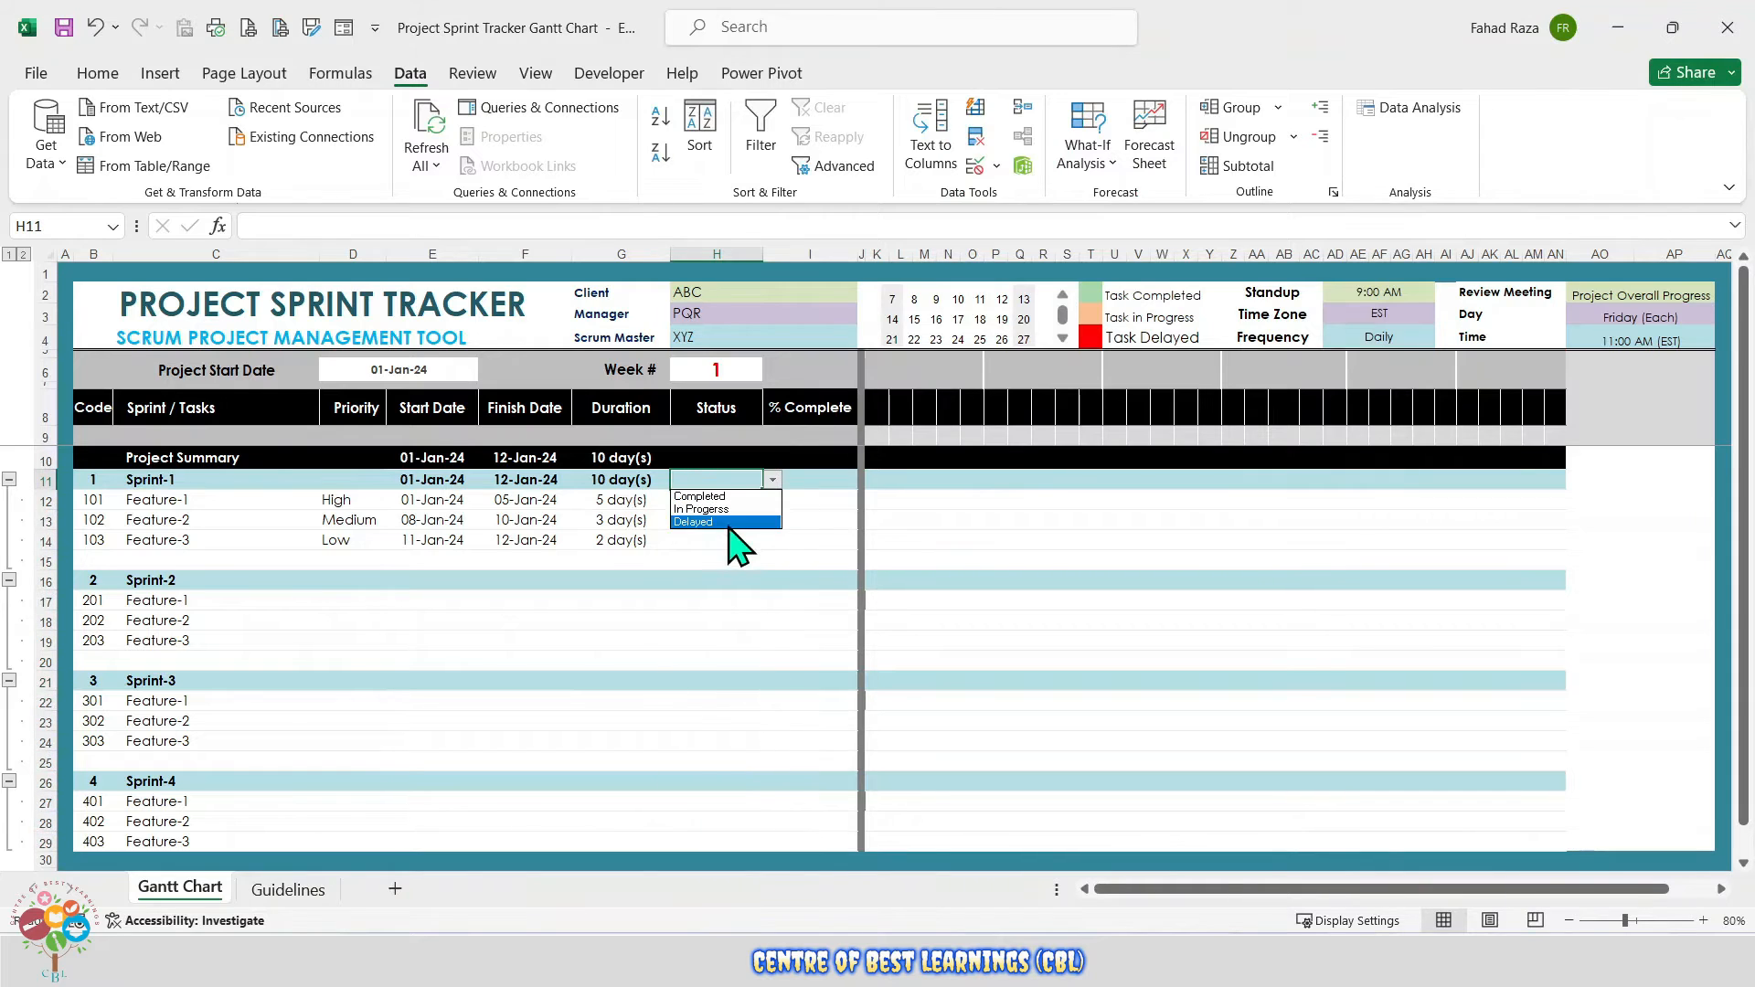
pyautogui.click(686, 502)
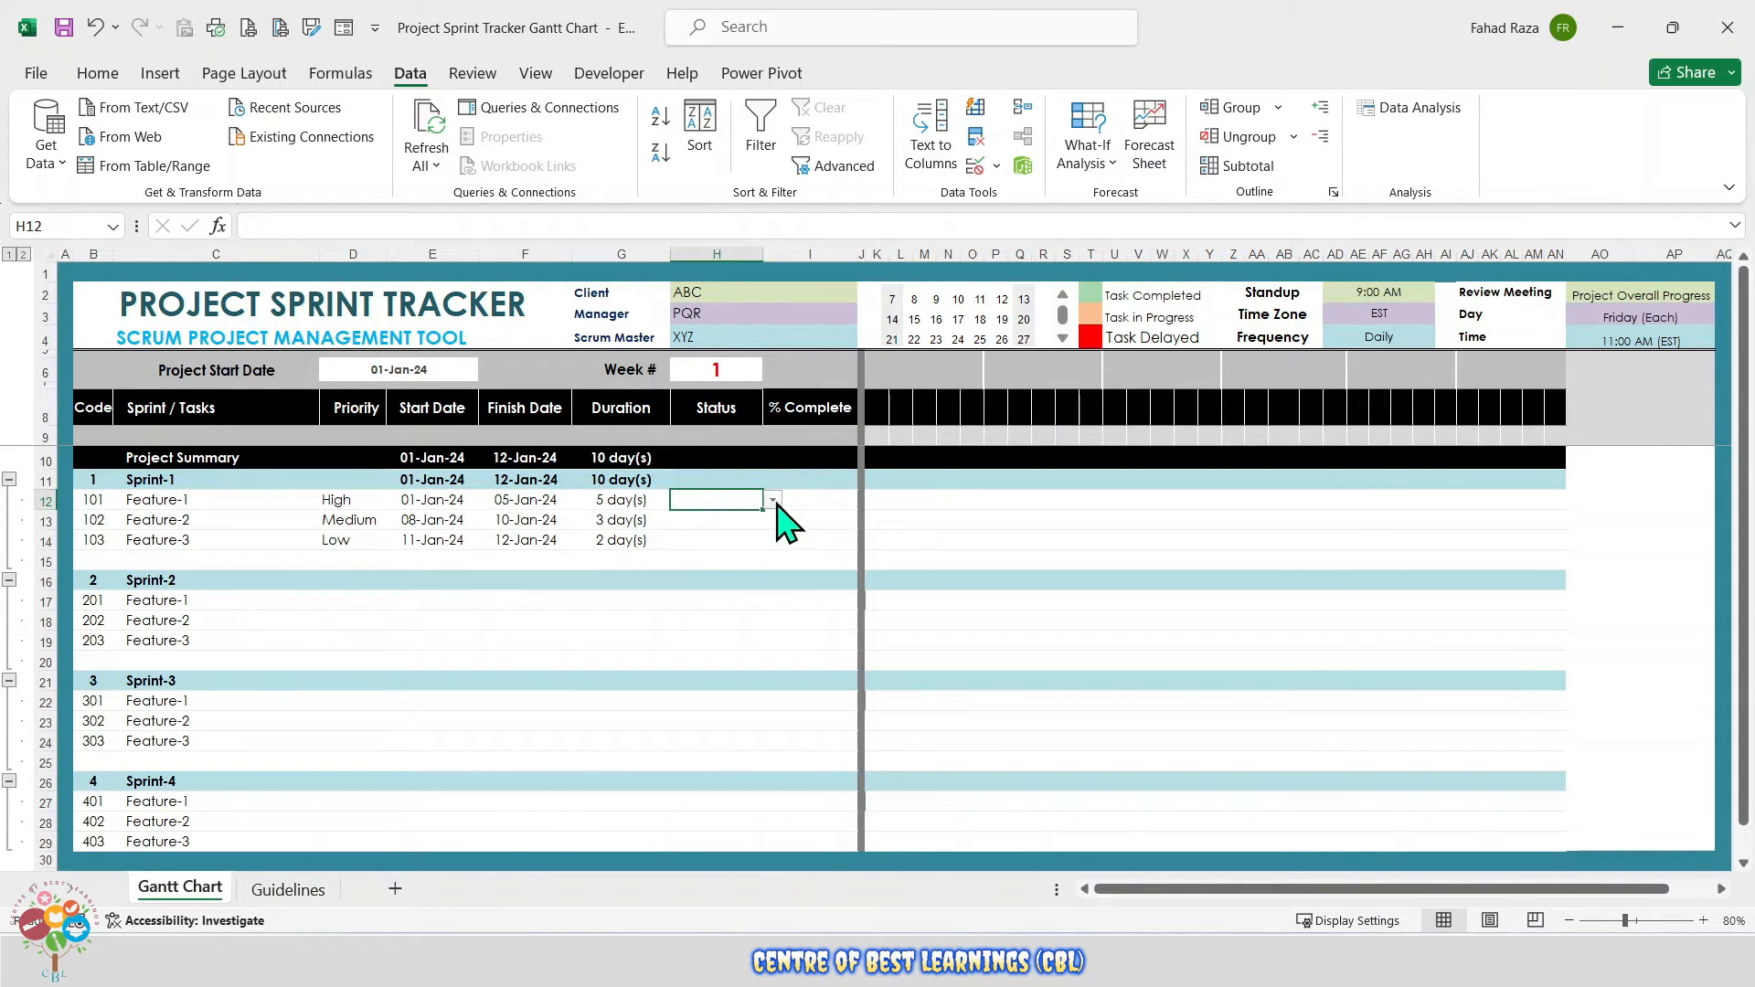
pyautogui.click(773, 500)
pyautogui.click(701, 516)
pyautogui.click(732, 521)
pyautogui.click(772, 519)
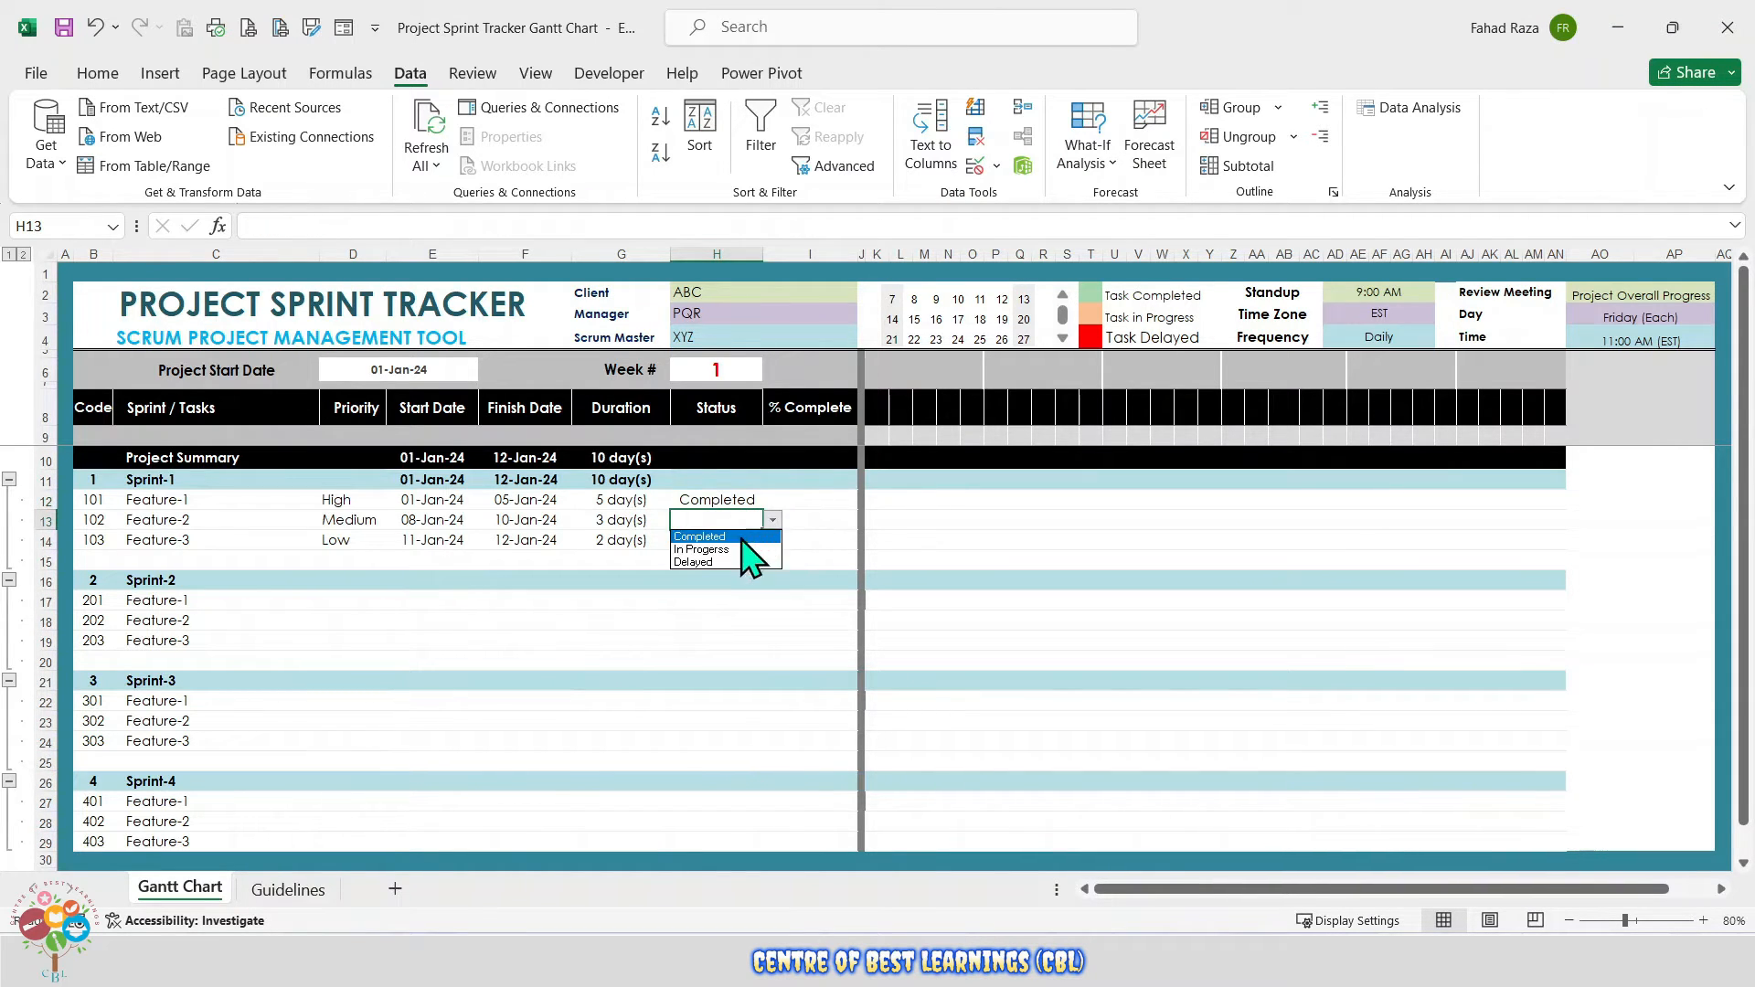
pyautogui.click(722, 549)
pyautogui.click(722, 544)
pyautogui.click(773, 539)
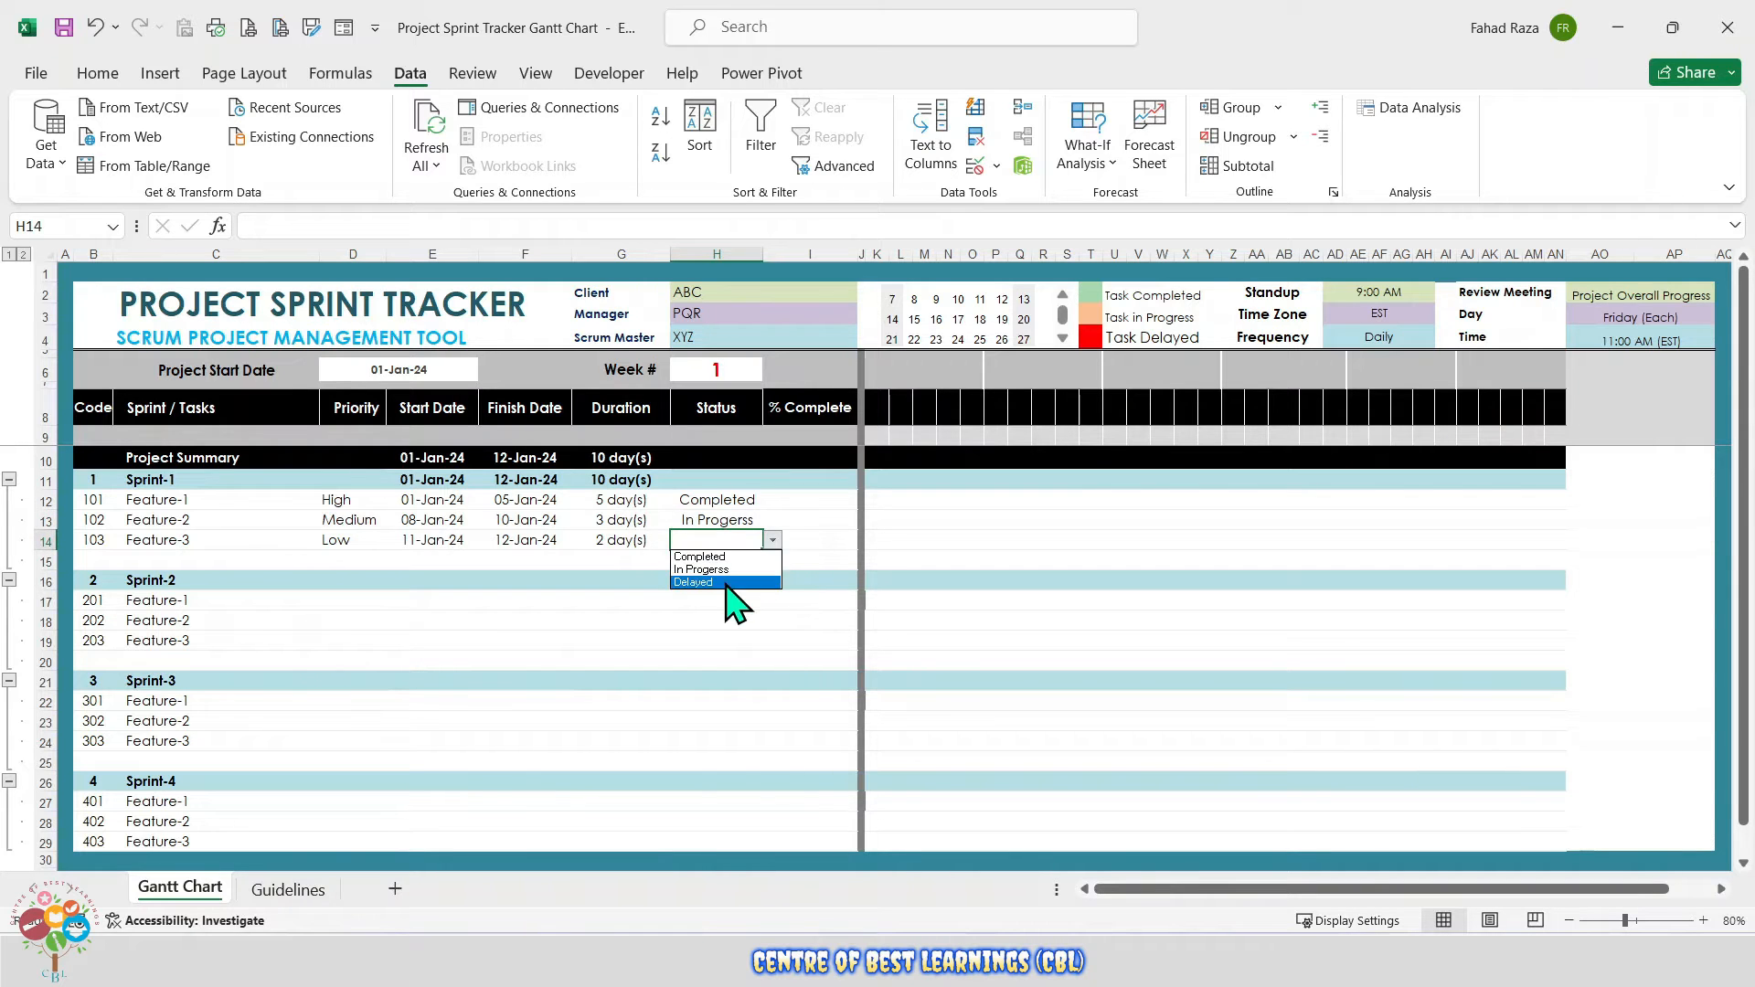
pyautogui.click(737, 600)
pyautogui.click(619, 519)
# - Start a new conditional formatting rule on H10:H29 for cells whose value is equal to ="Completed"
pyautogui.moveTo(705, 458); pyautogui.dragTo(697, 794)
pyautogui.click(997, 160)
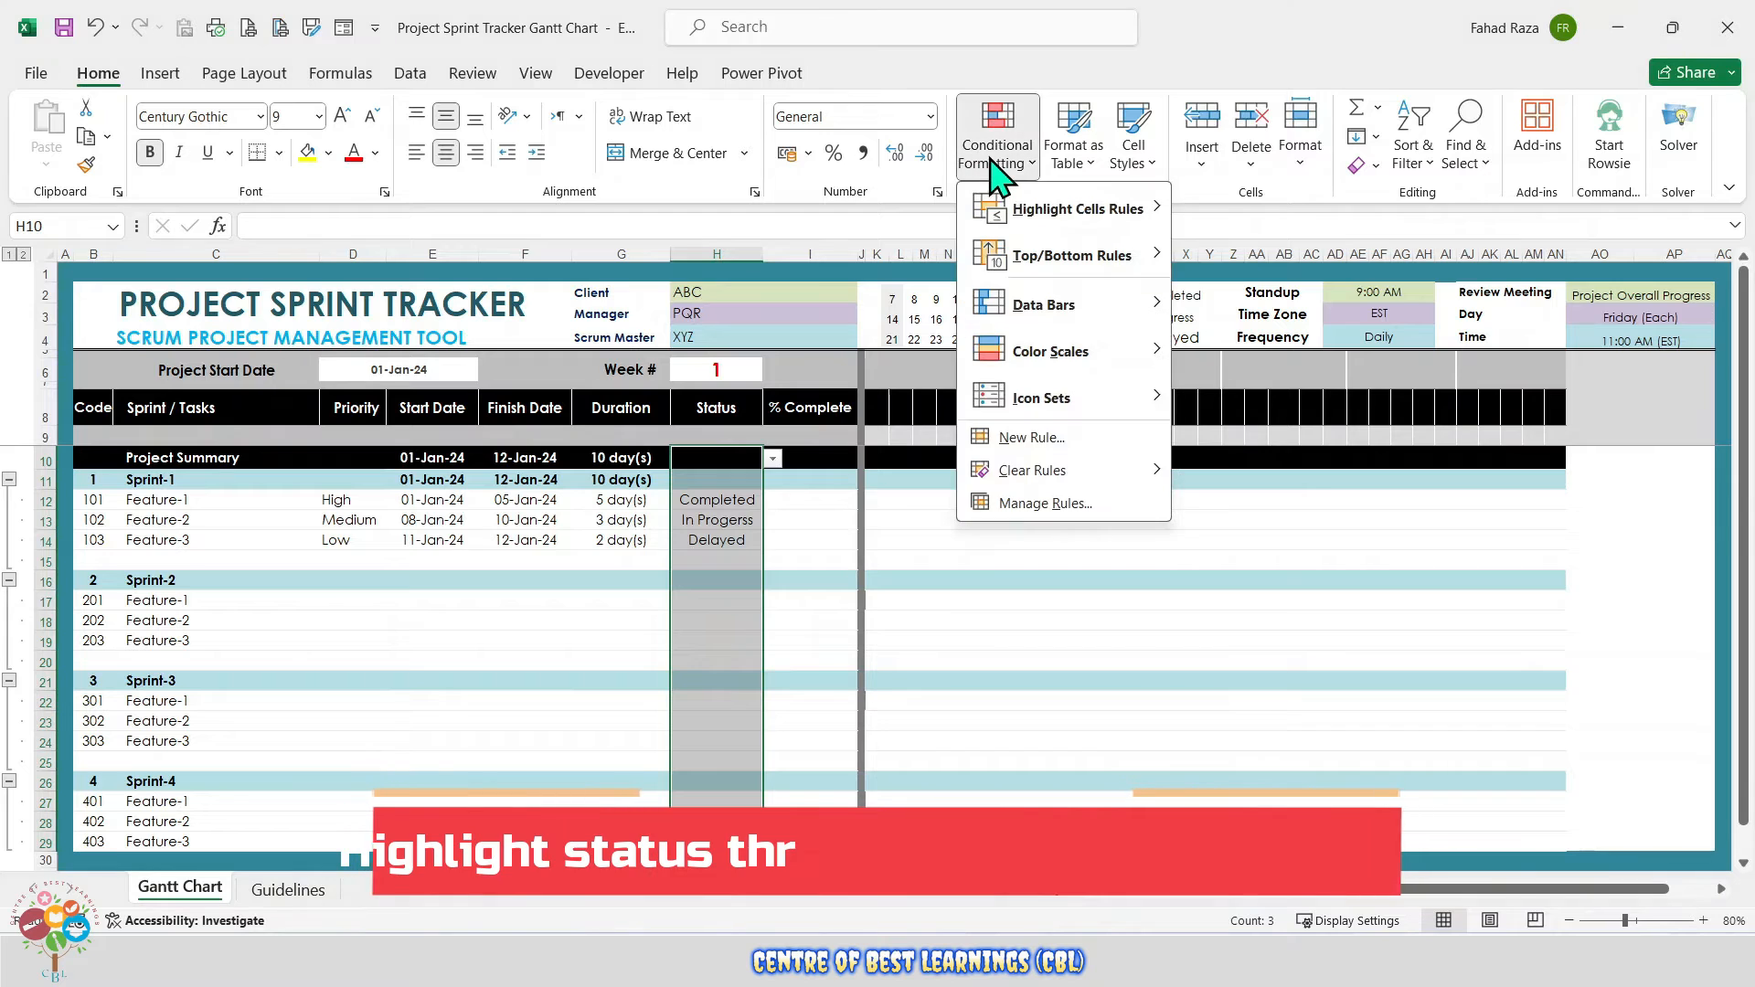
pyautogui.click(1026, 441)
pyautogui.moveTo(1035, 37); pyautogui.dragTo(266, 51)
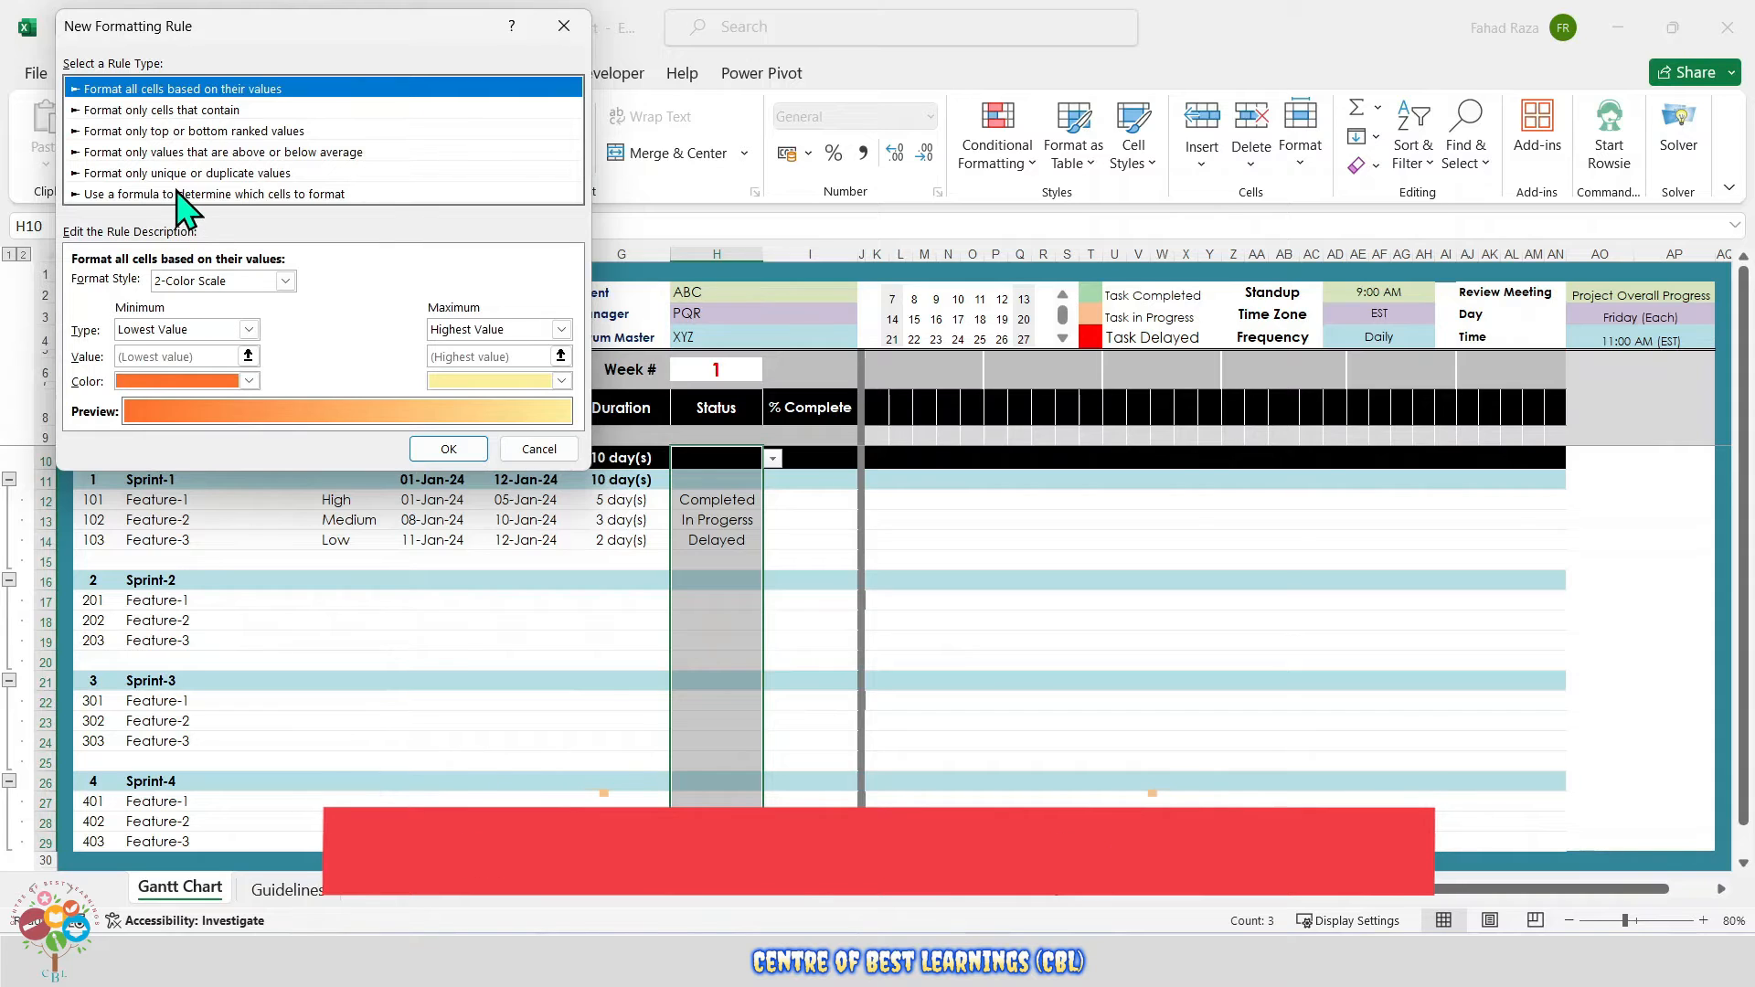
pyautogui.click(183, 113)
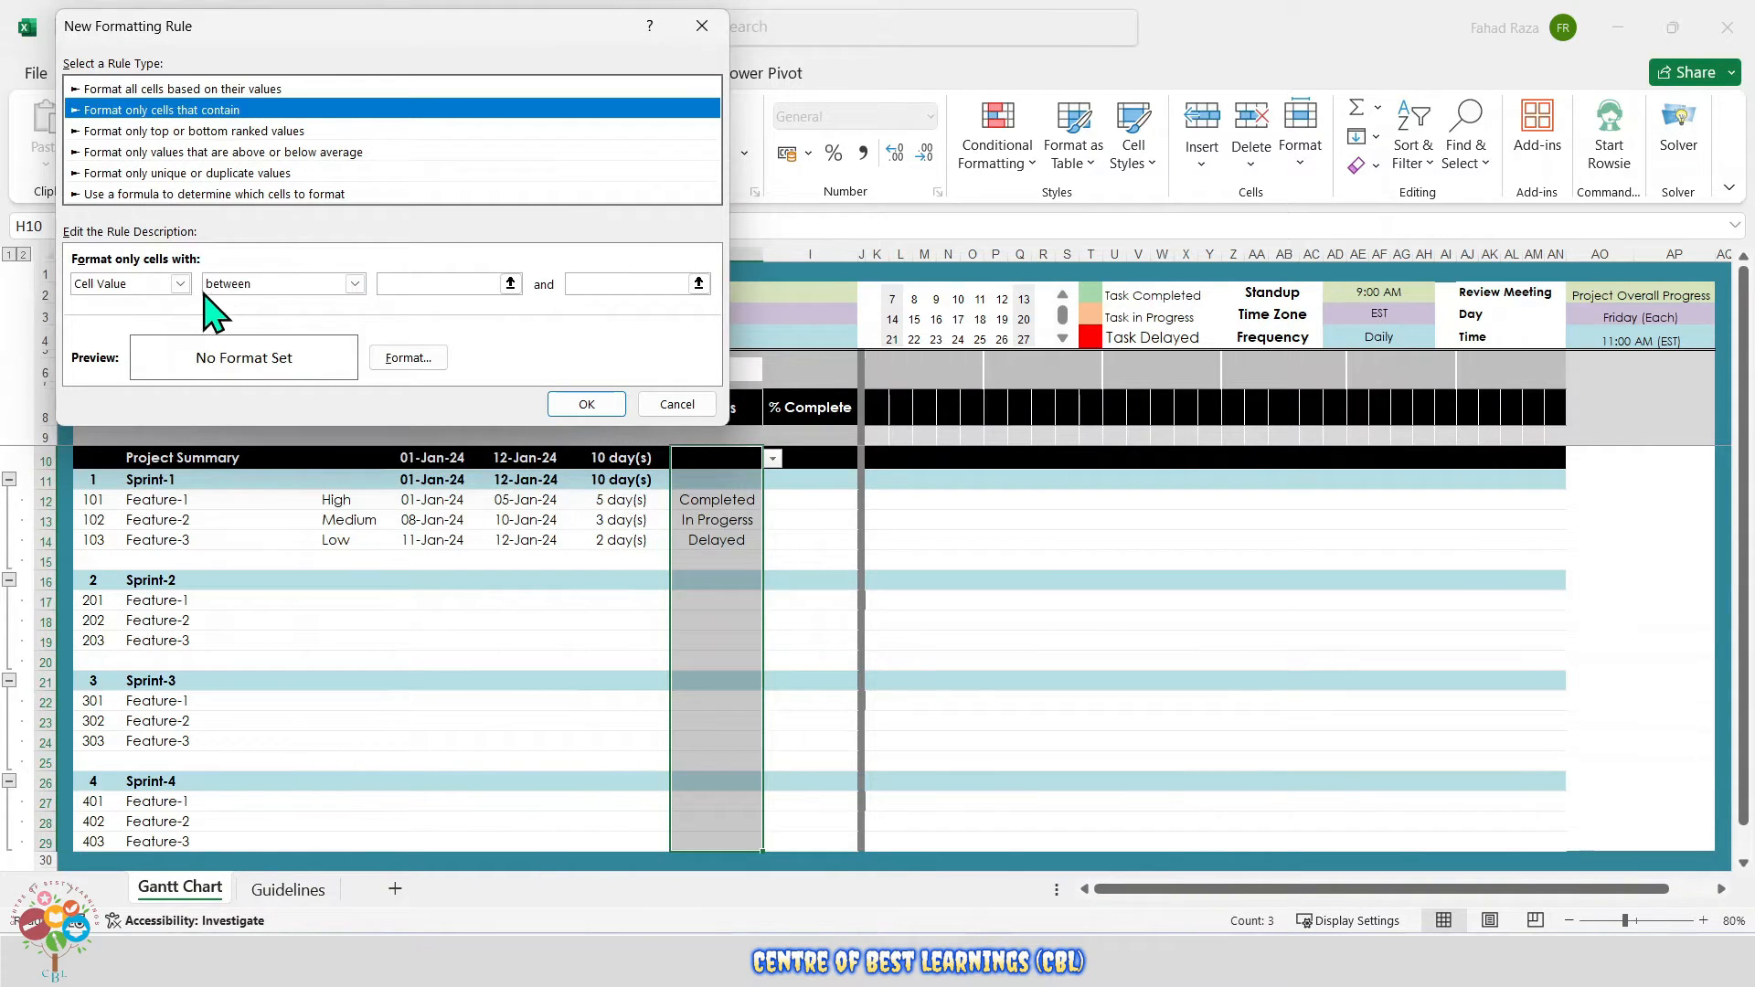
pyautogui.click(256, 285)
pyautogui.click(265, 350)
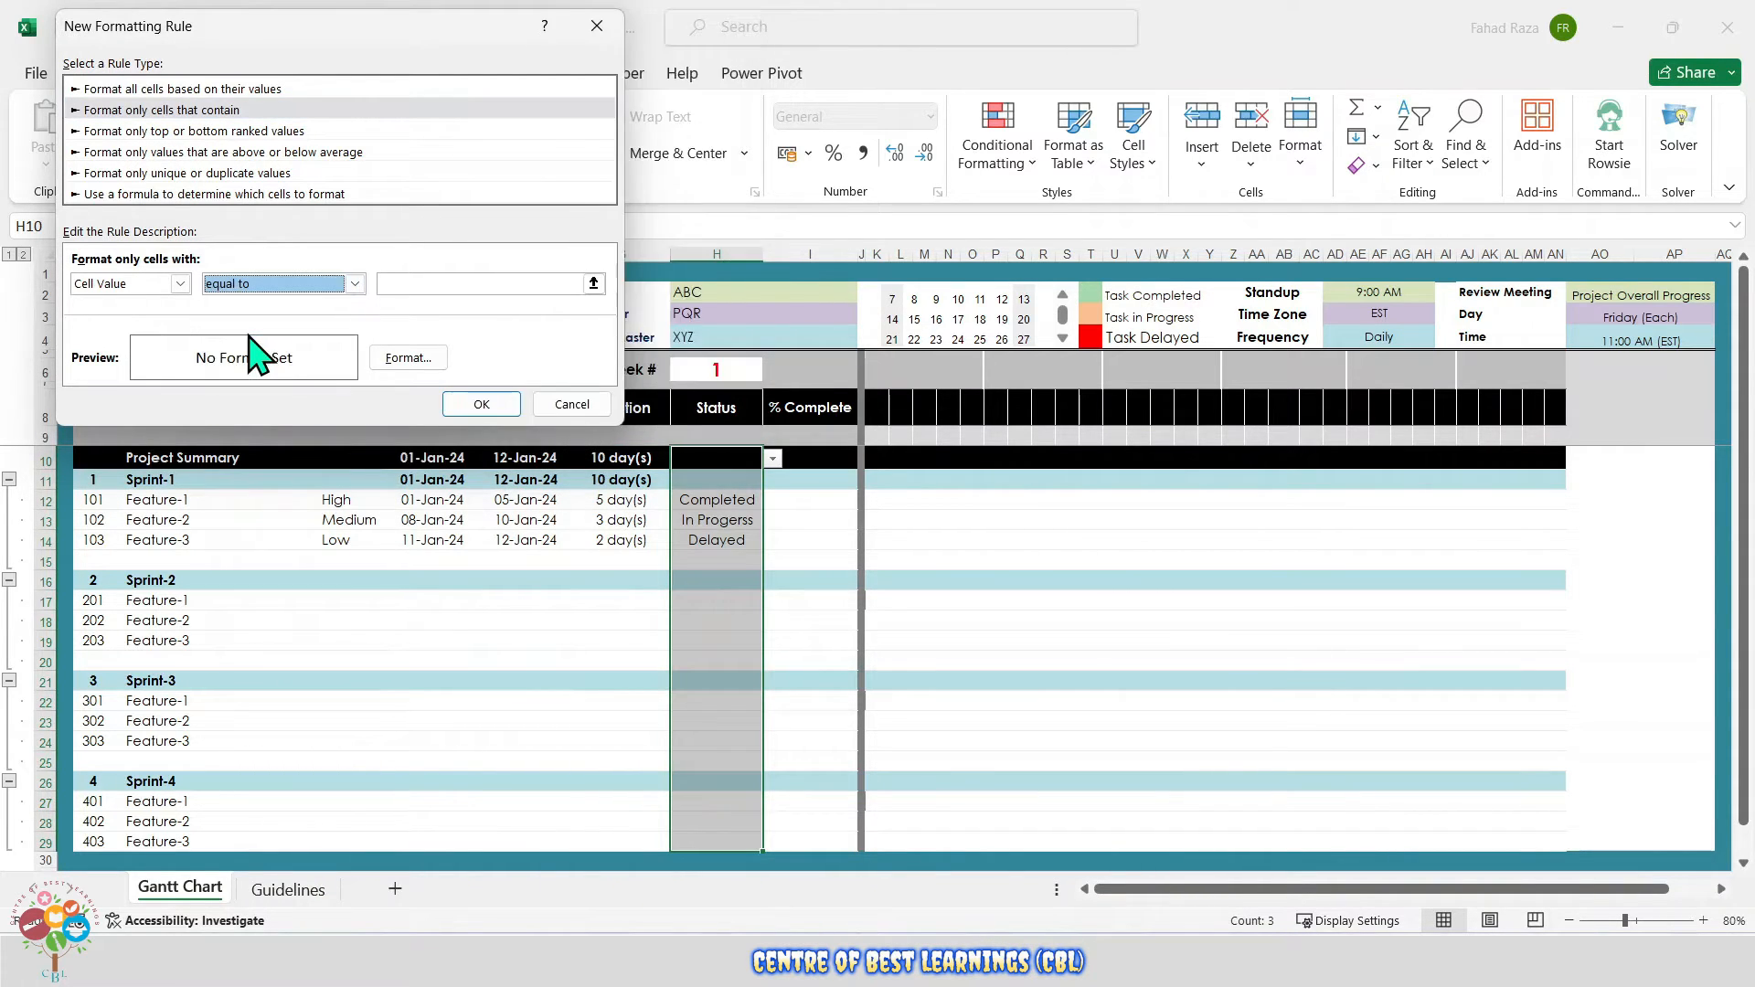
pyautogui.click(405, 289)
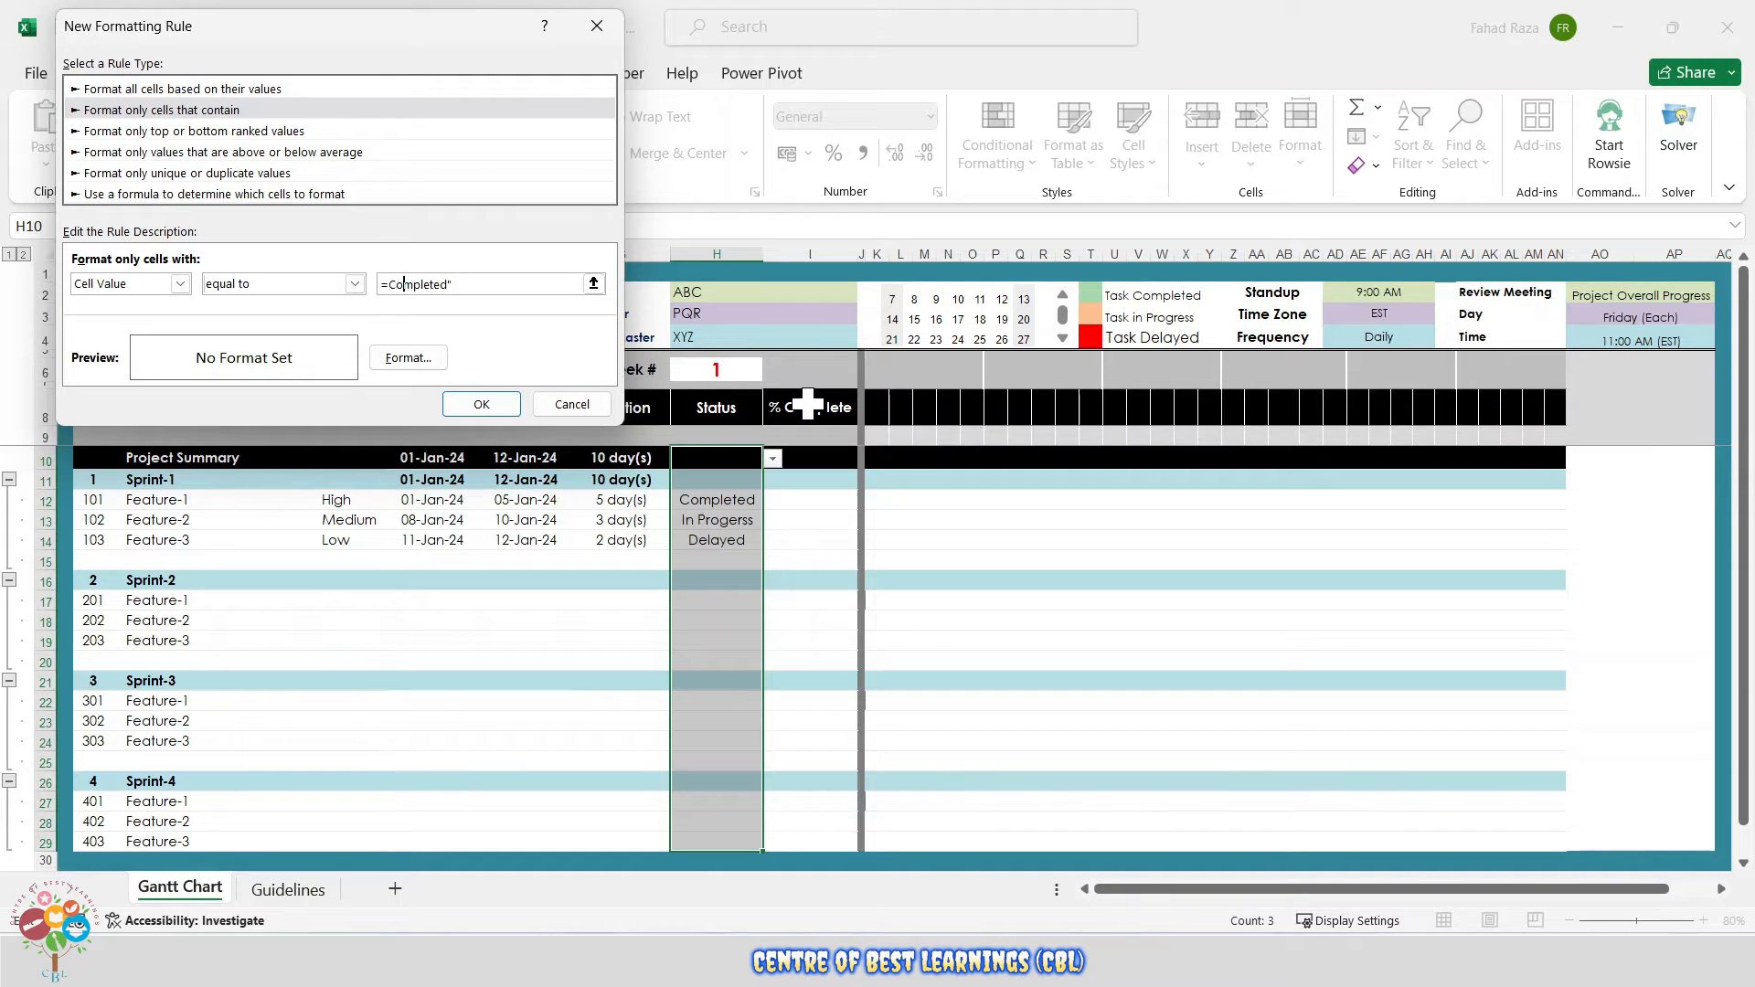
pyautogui.write('"')
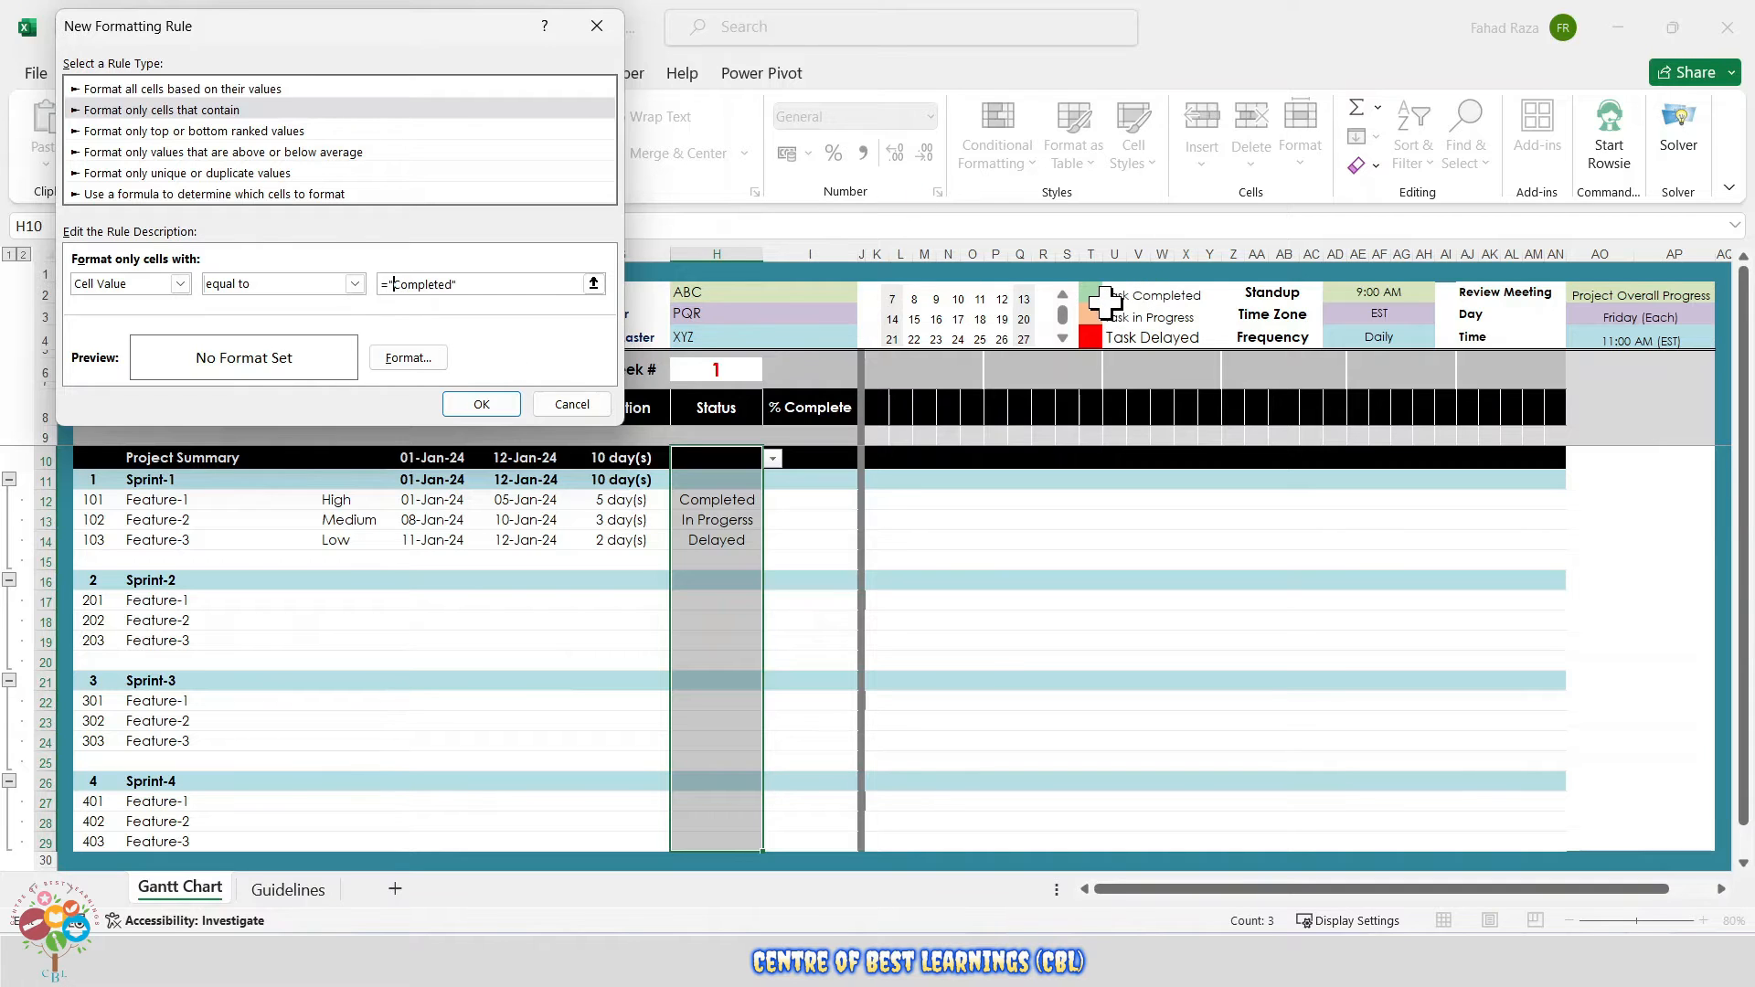
# - Give the Completed rule a light green fill and apply it to the Status cells
pyautogui.click(409, 359)
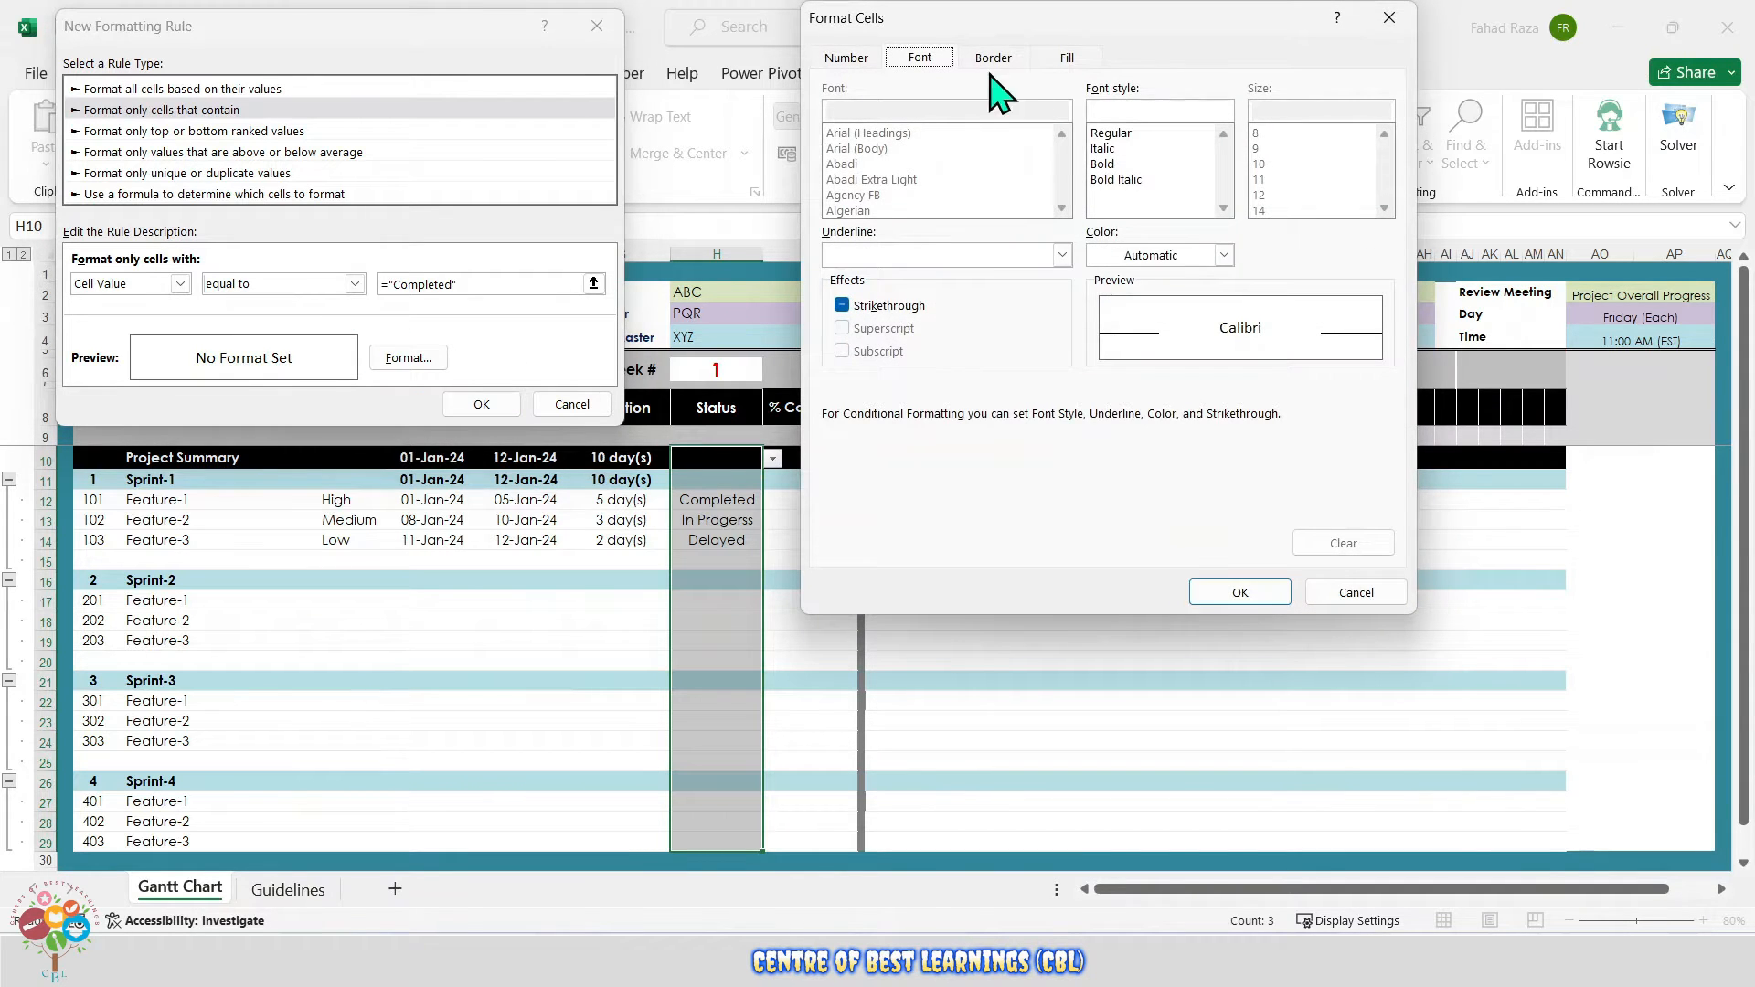
pyautogui.click(1072, 59)
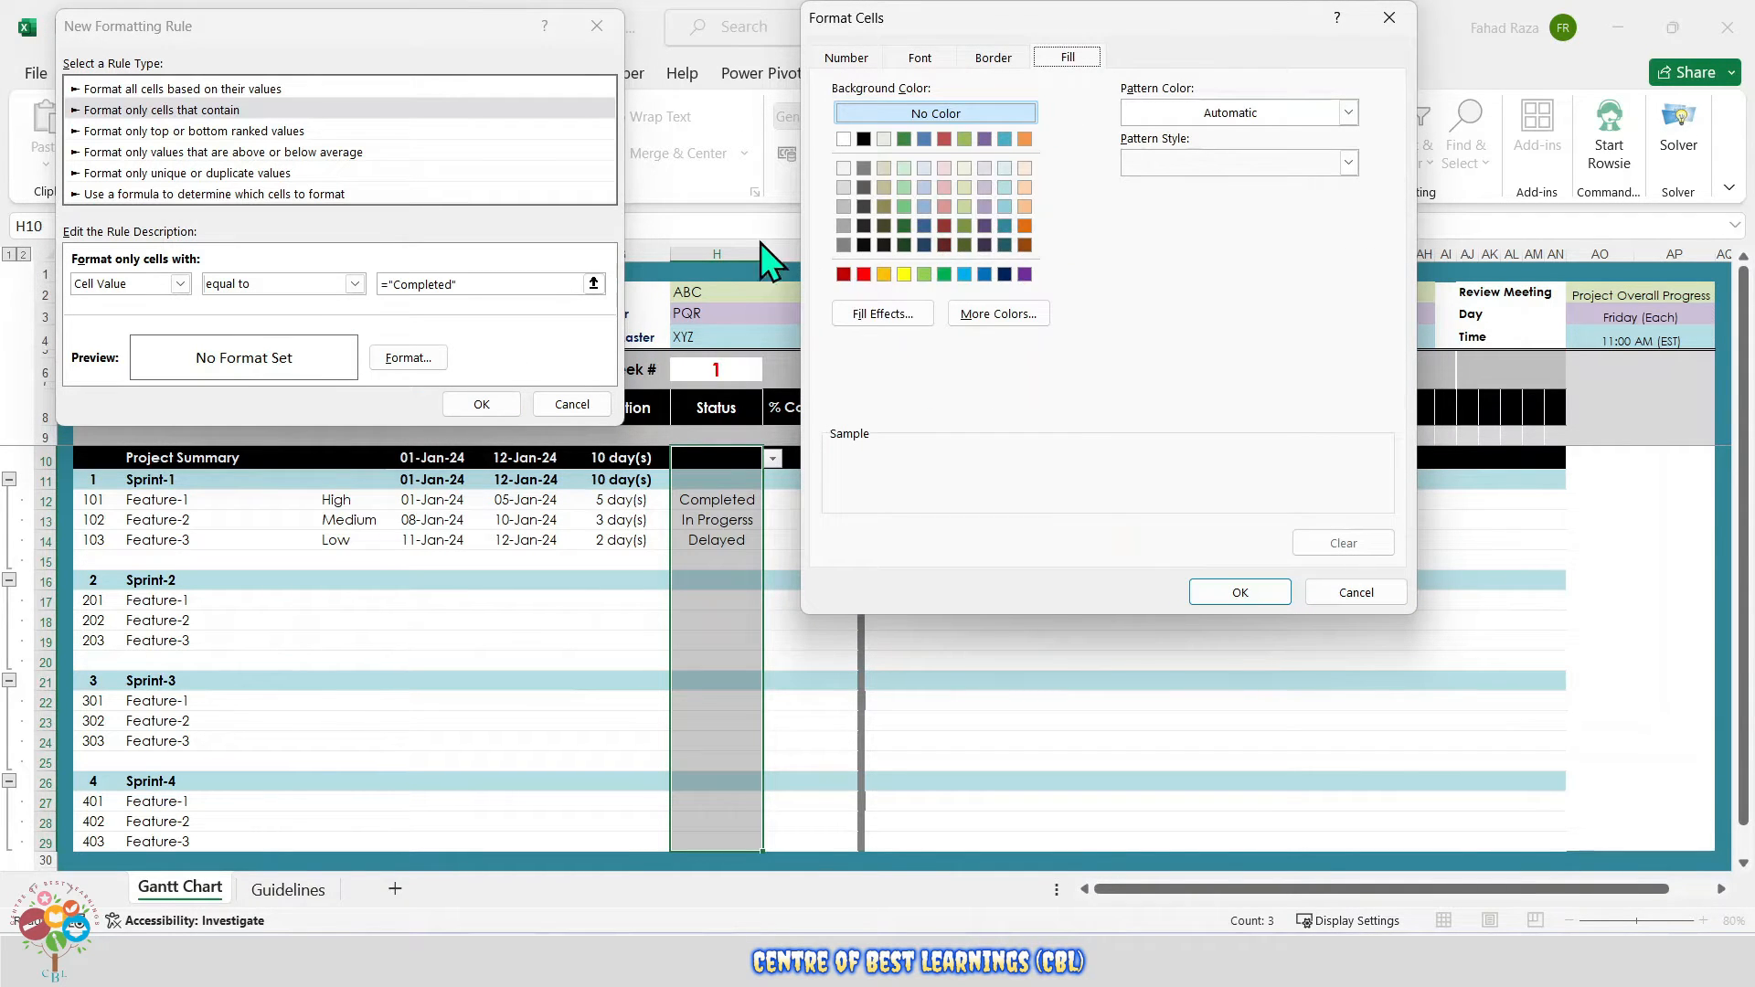
pyautogui.click(904, 187)
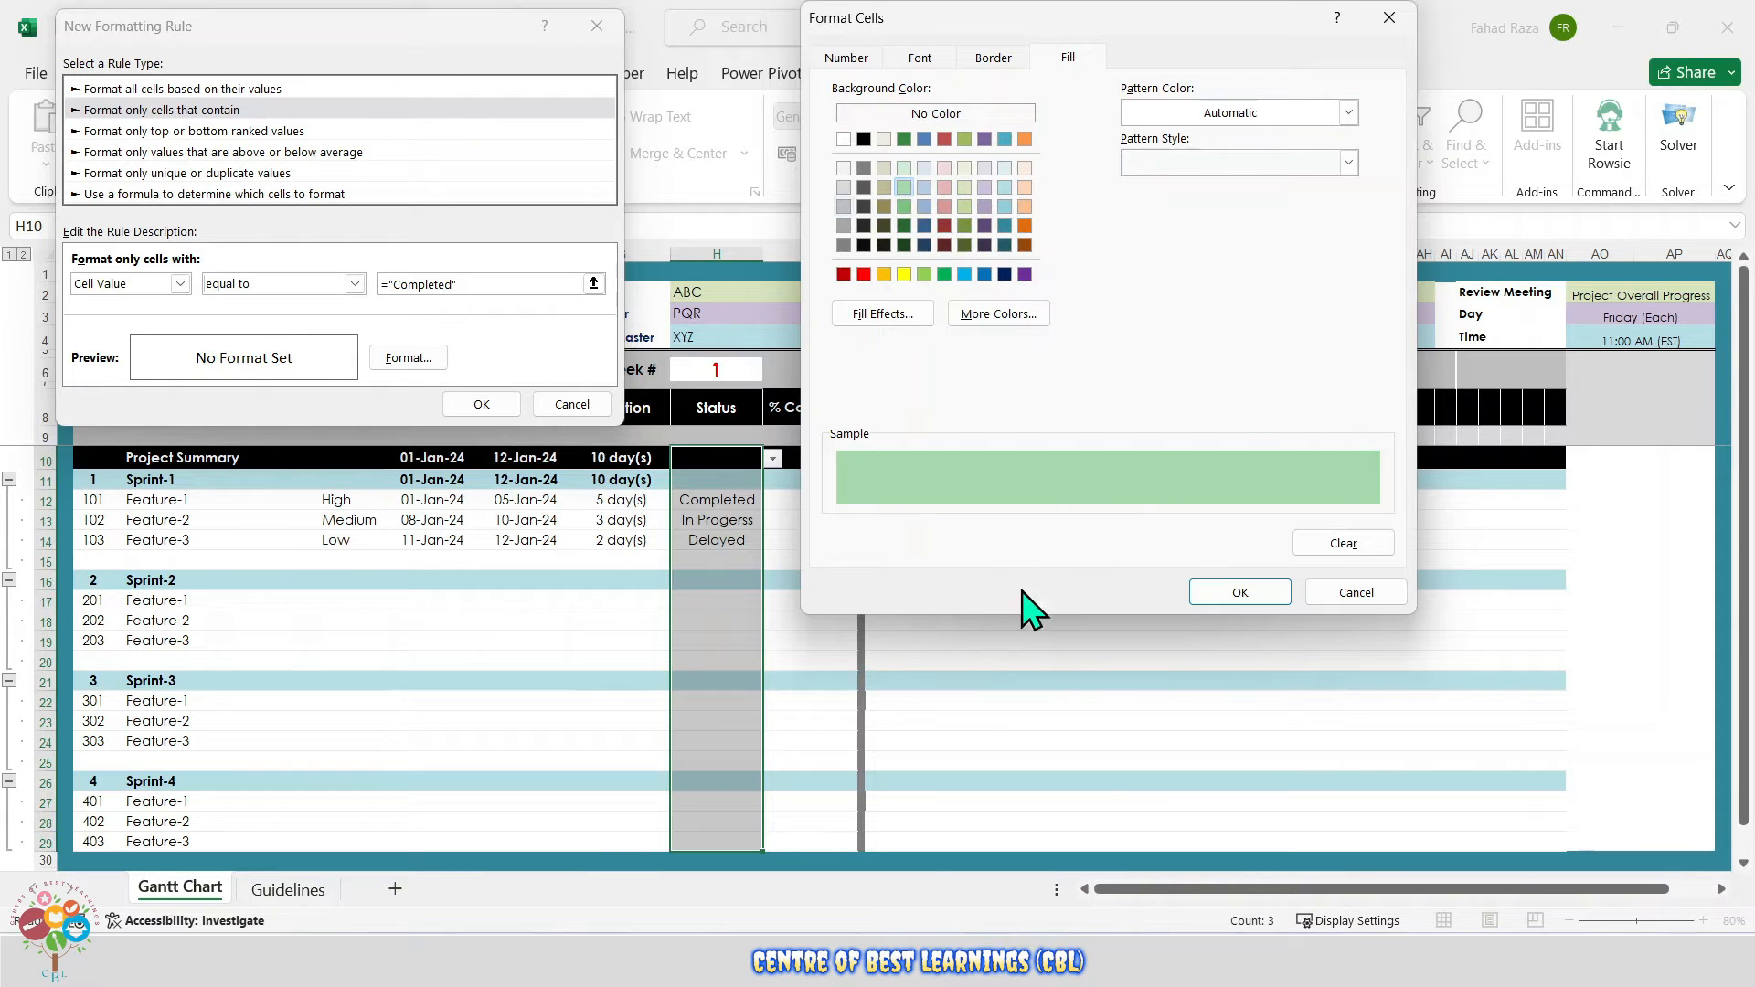
pyautogui.click(1241, 592)
pyautogui.click(475, 404)
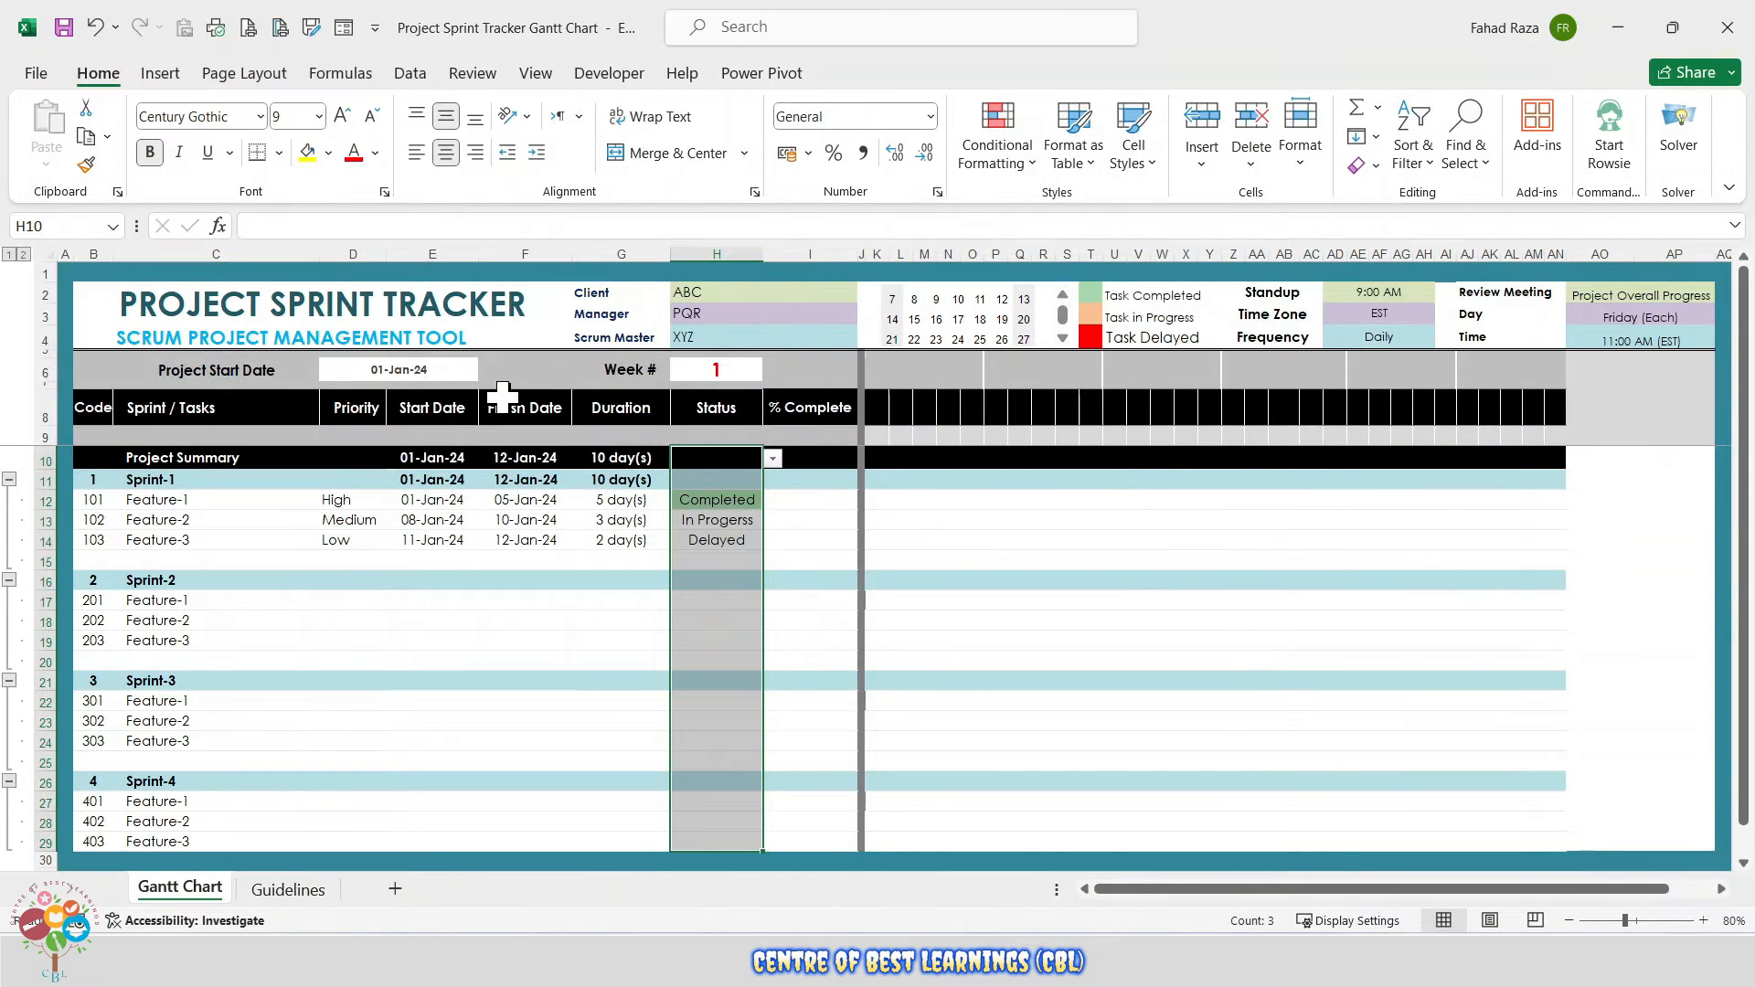
# - Add a conditional formatting rule to H10:H29 that fills cells equal to ="In Progress" with light orange
pyautogui.click(1028, 168)
pyautogui.click(1015, 430)
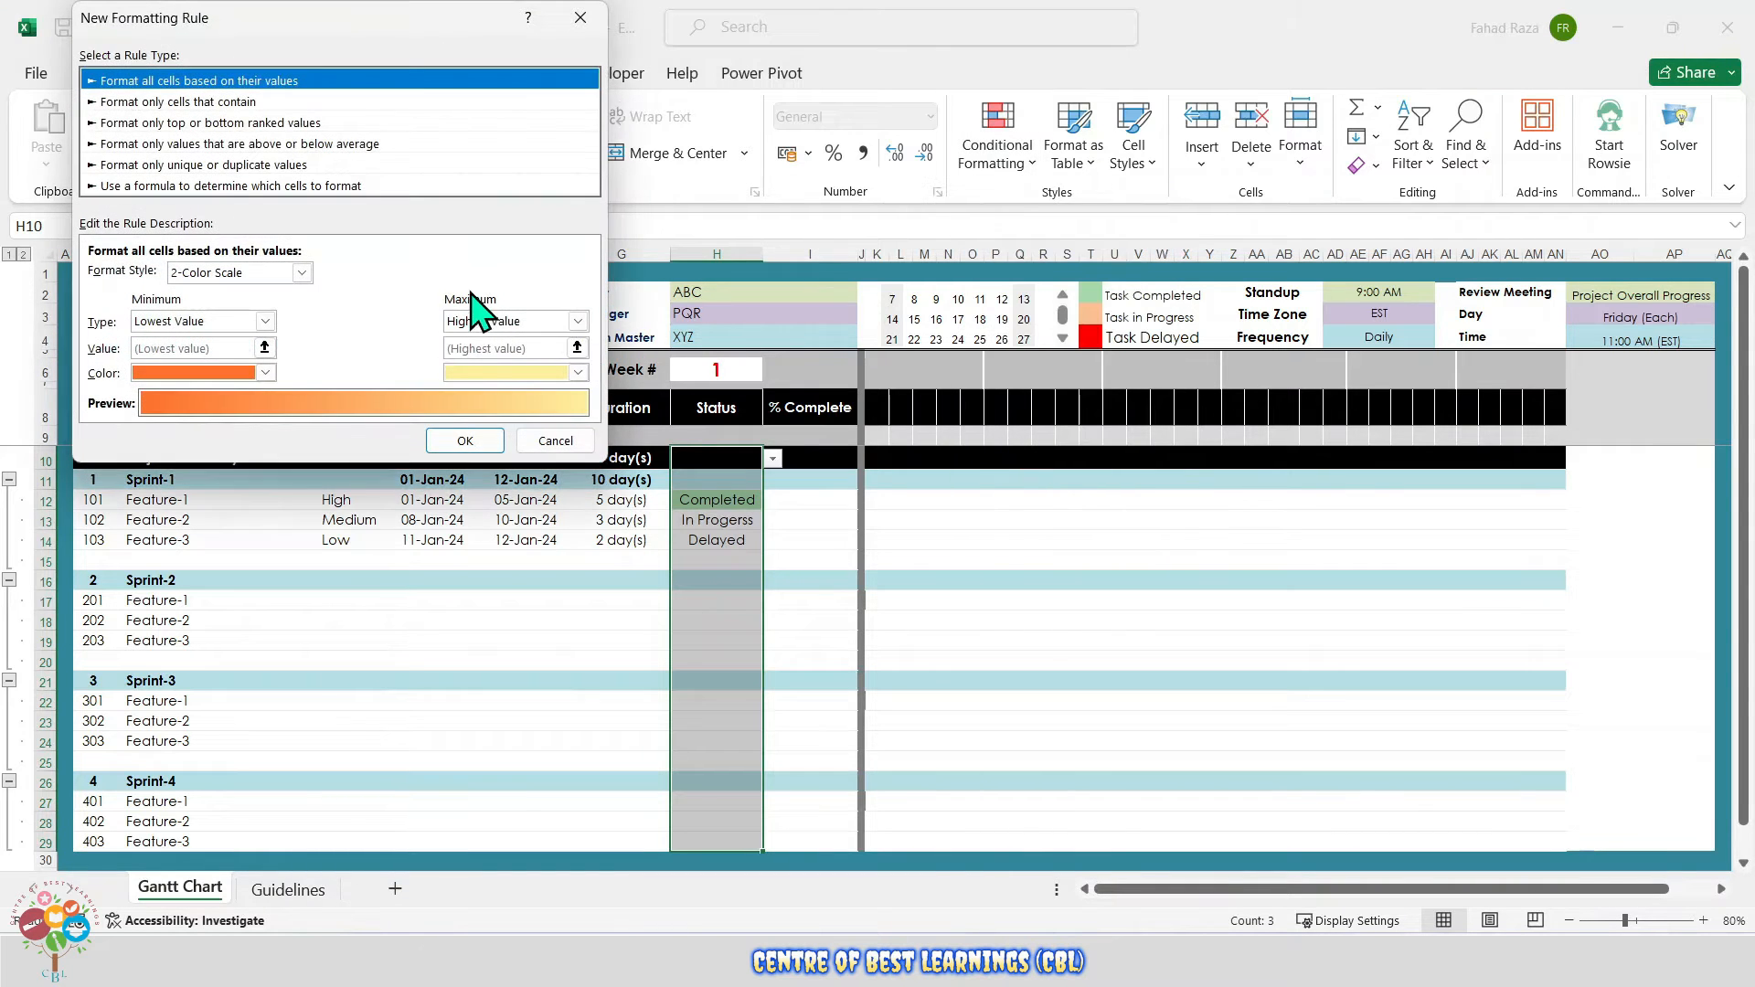
pyautogui.click(174, 105)
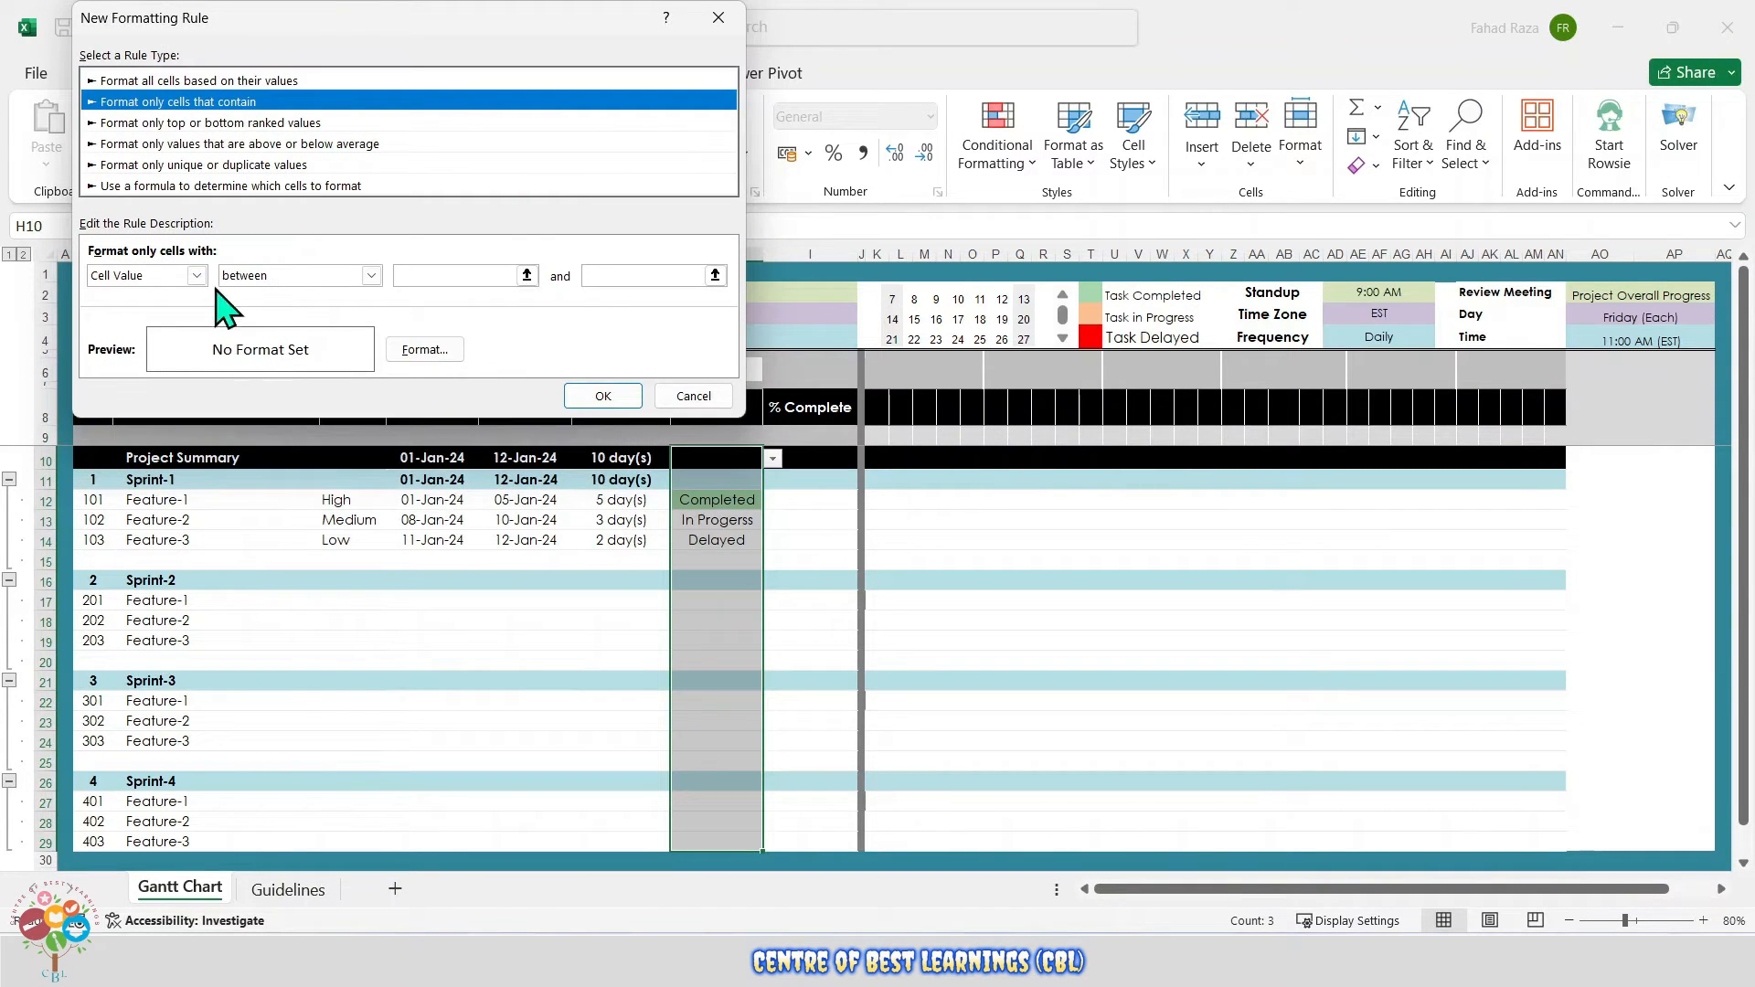
pyautogui.click(247, 277)
pyautogui.click(243, 327)
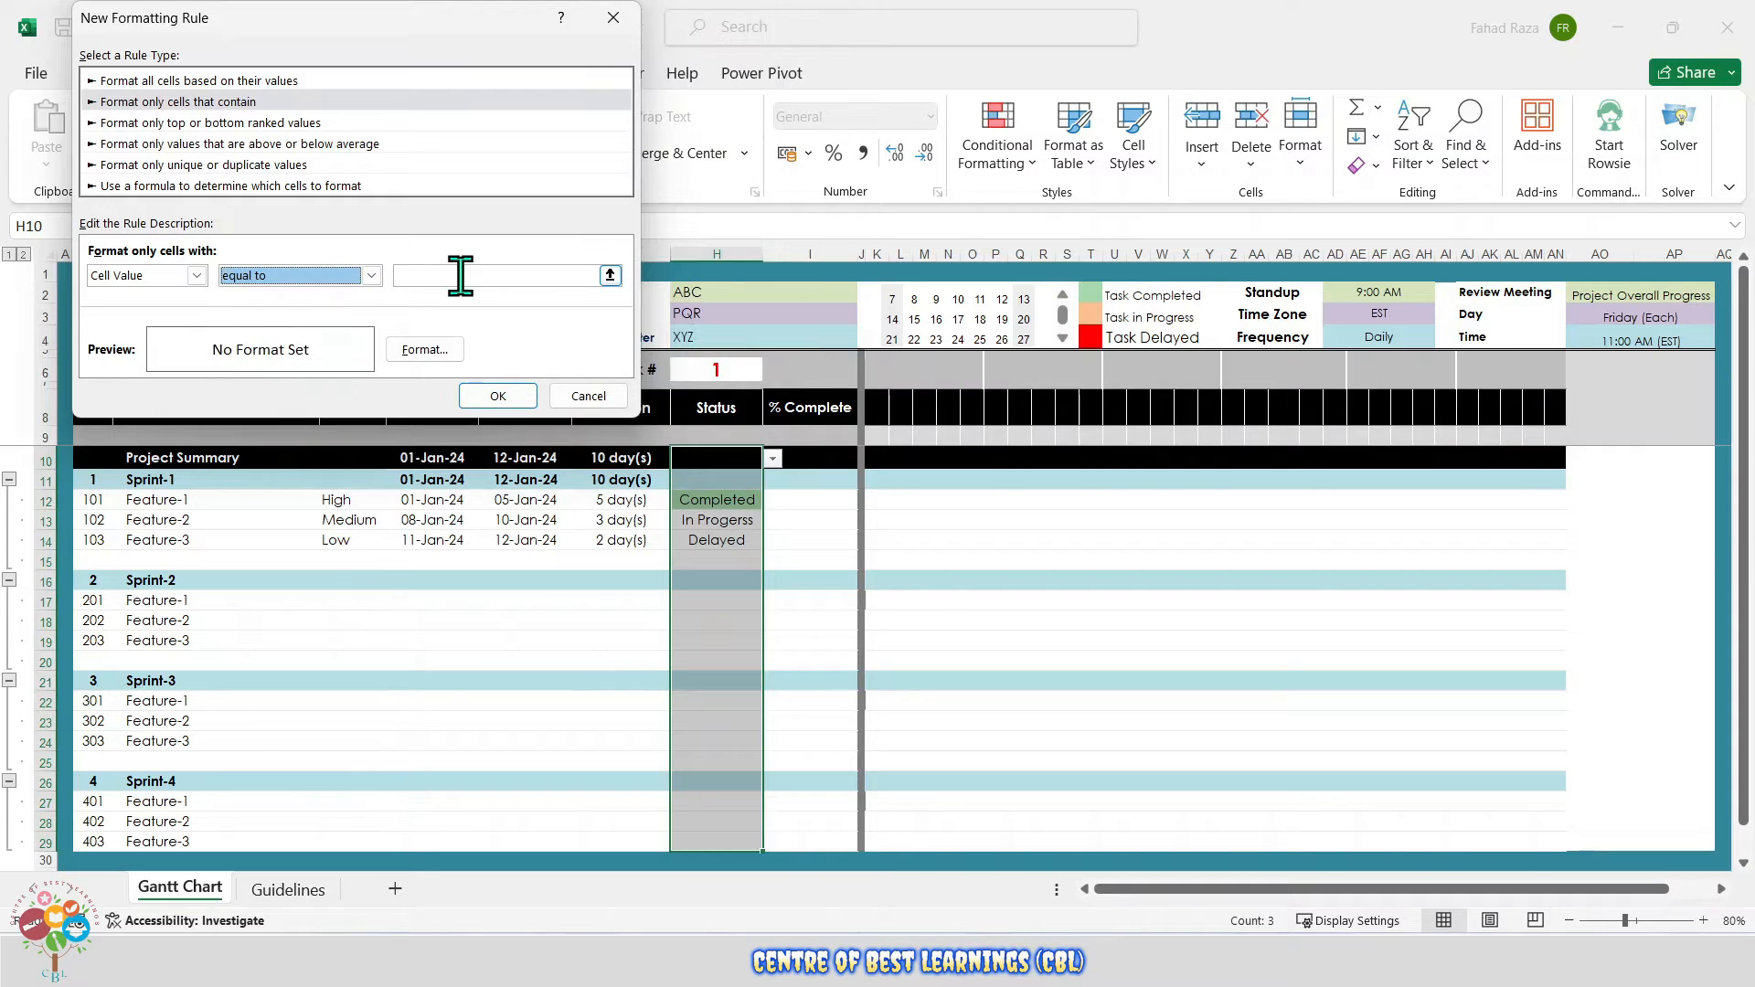
pyautogui.click(460, 275)
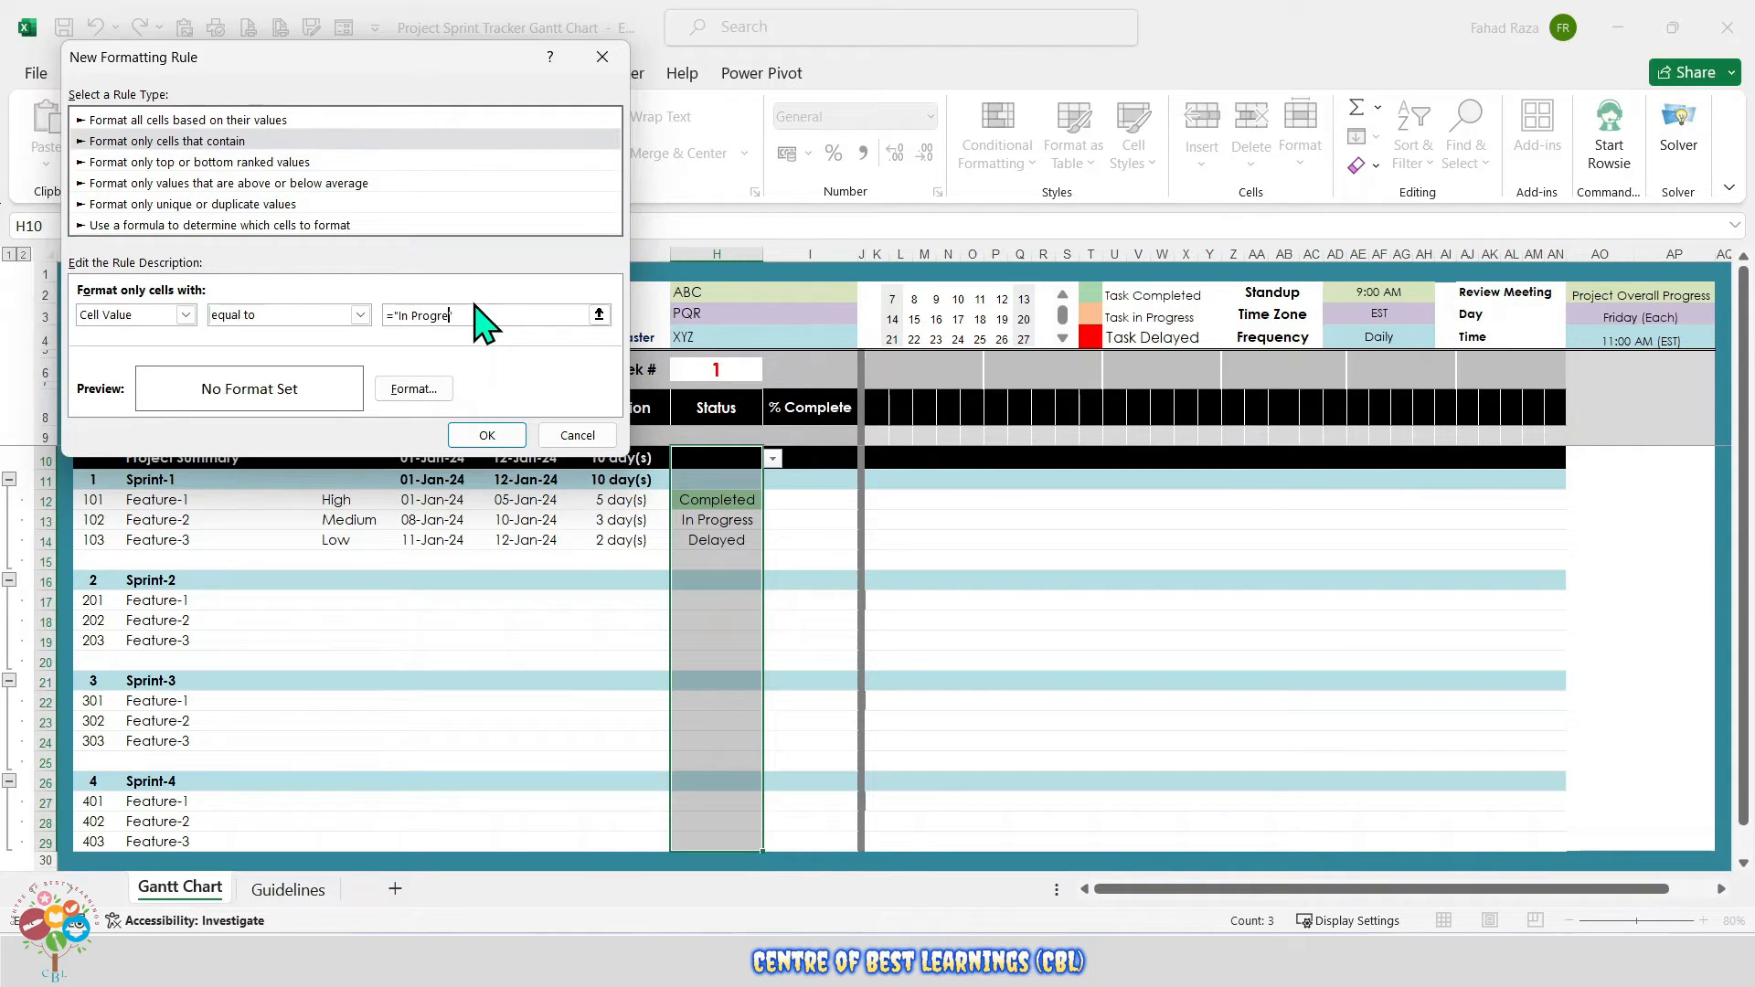
pyautogui.click(413, 388)
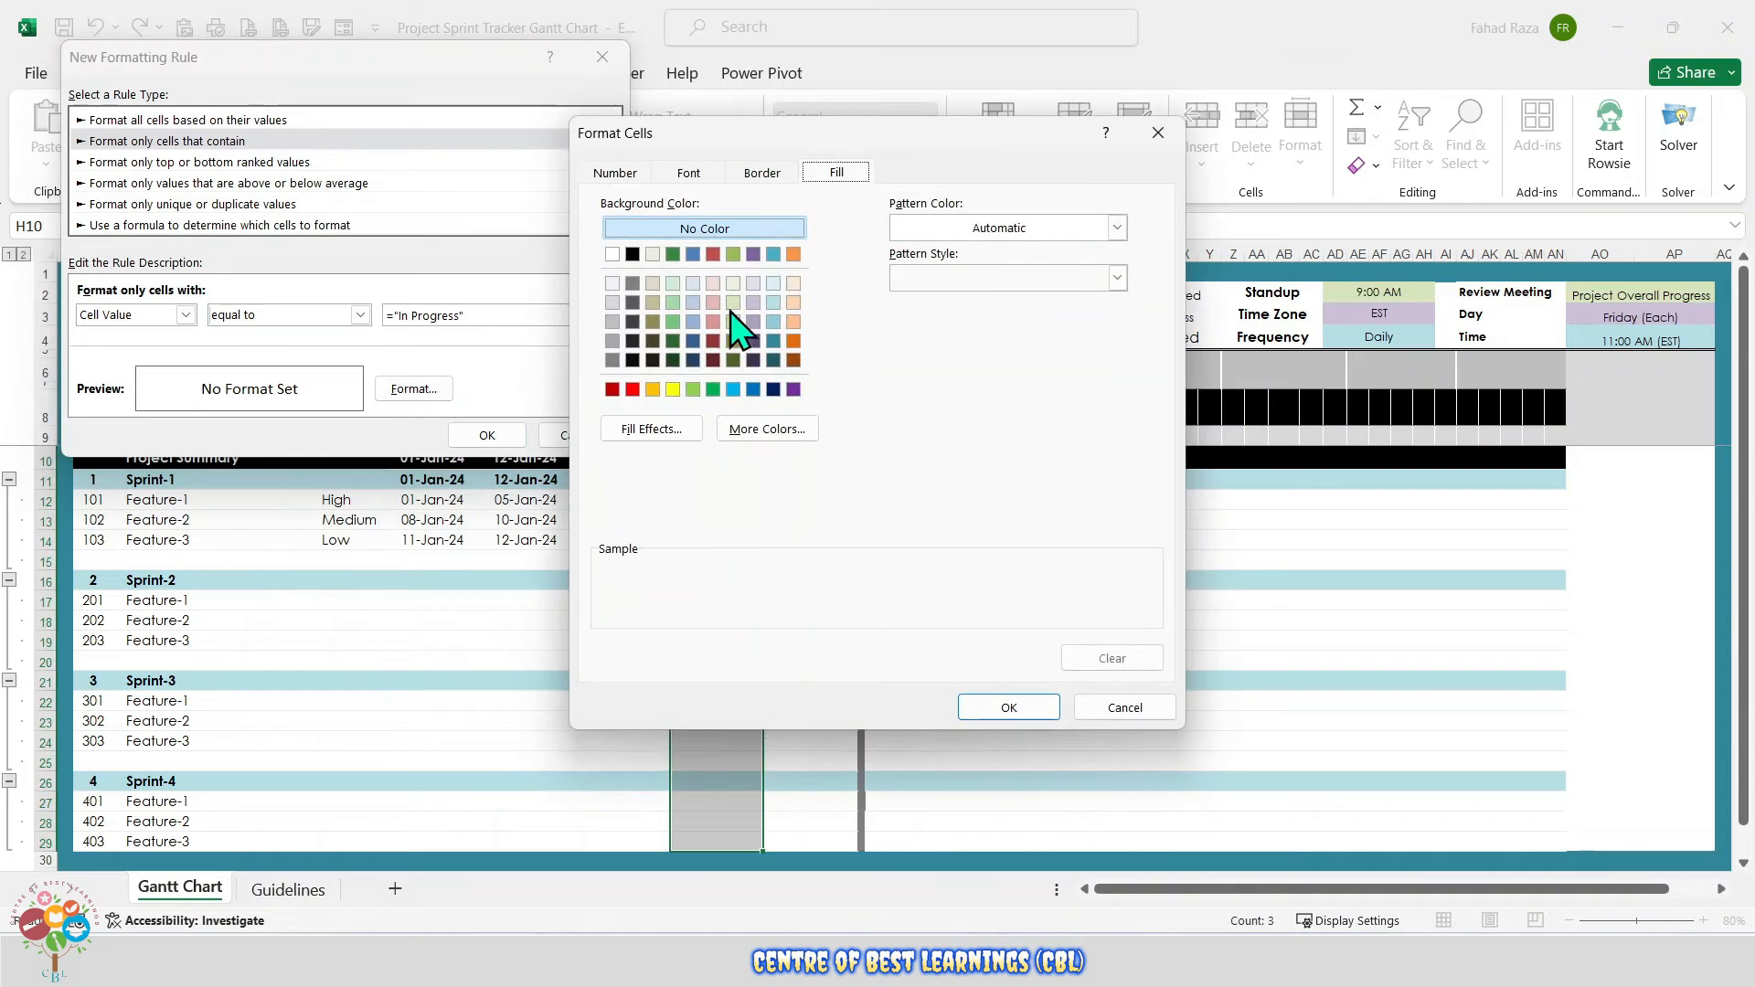
pyautogui.click(794, 322)
pyautogui.click(997, 709)
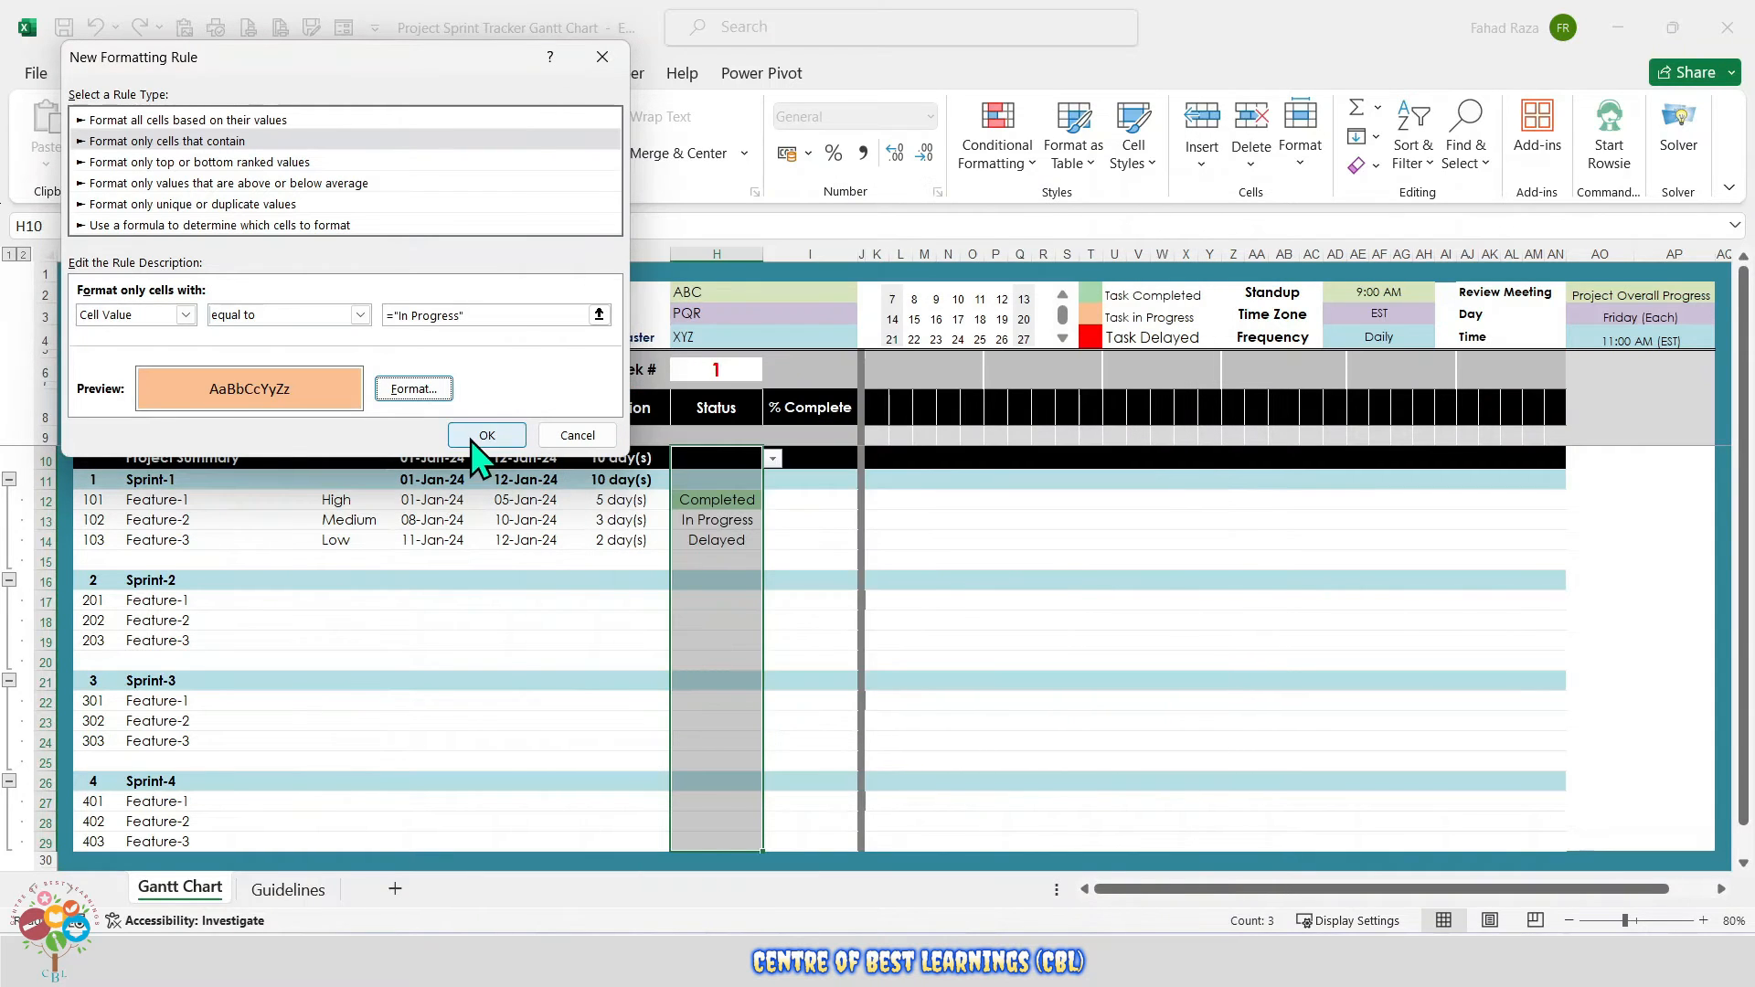
pyautogui.click(475, 436)
# - Add a conditional formatting rule to H10:H29 that fills cells equal to ="Delayed" with red
pyautogui.click(983, 179)
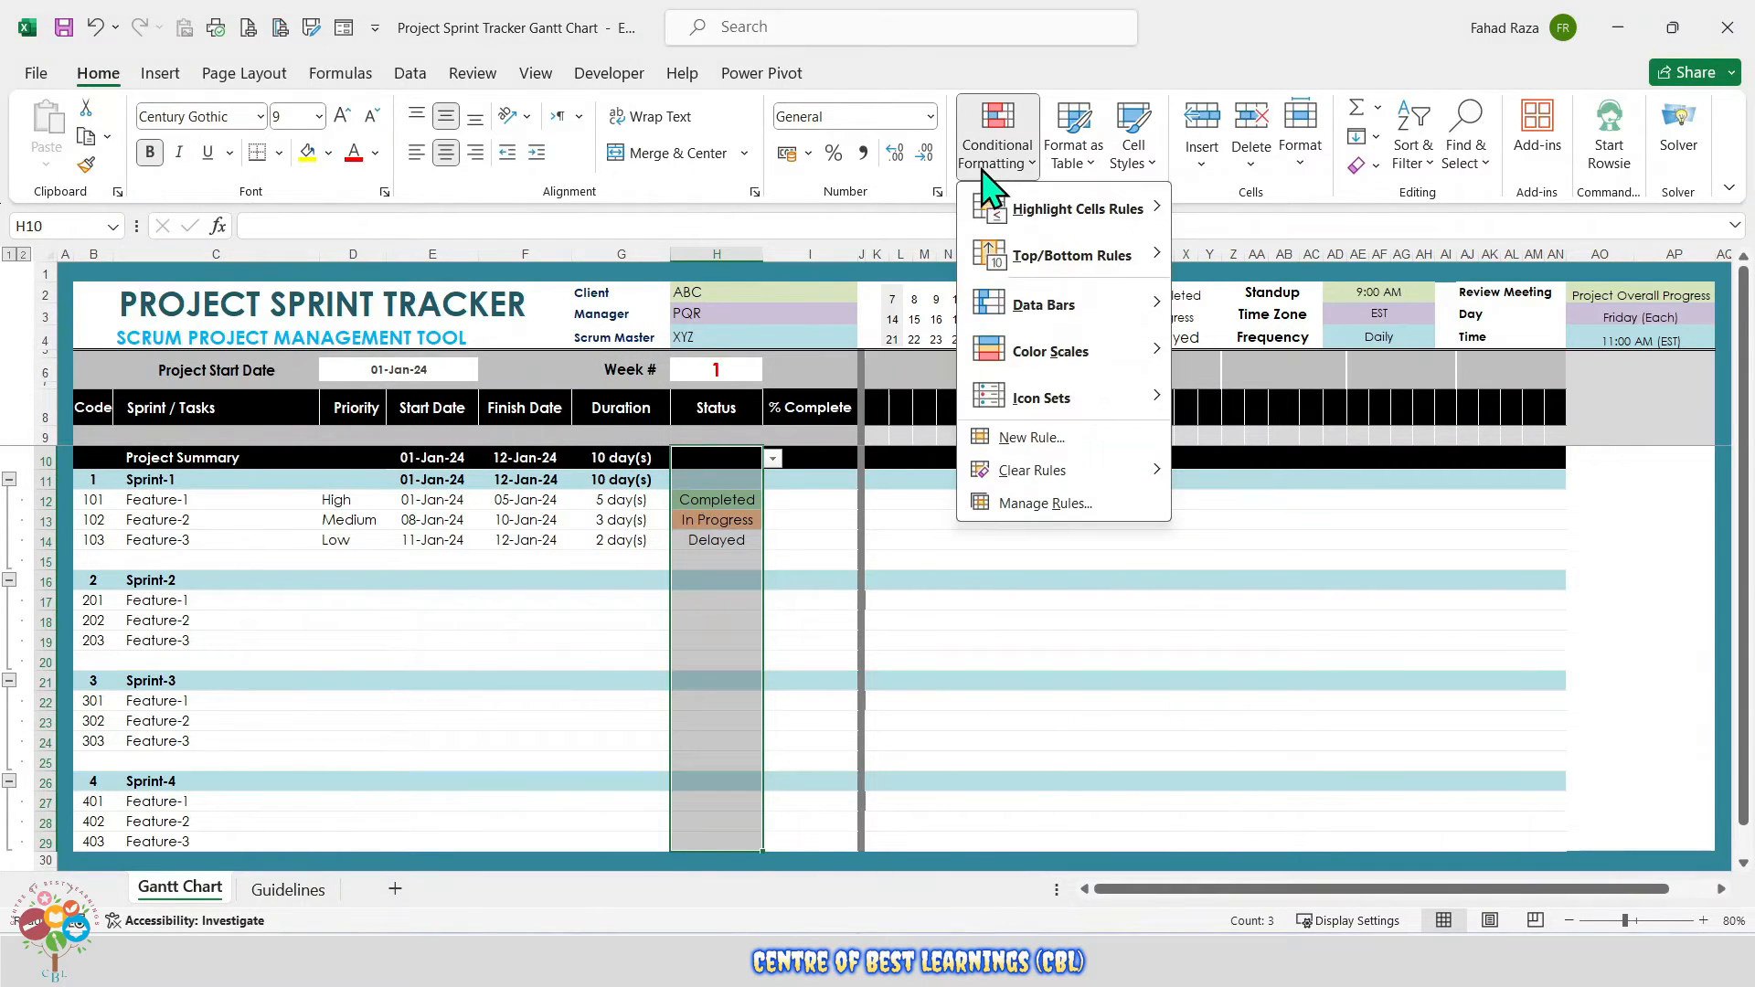
pyautogui.click(1023, 436)
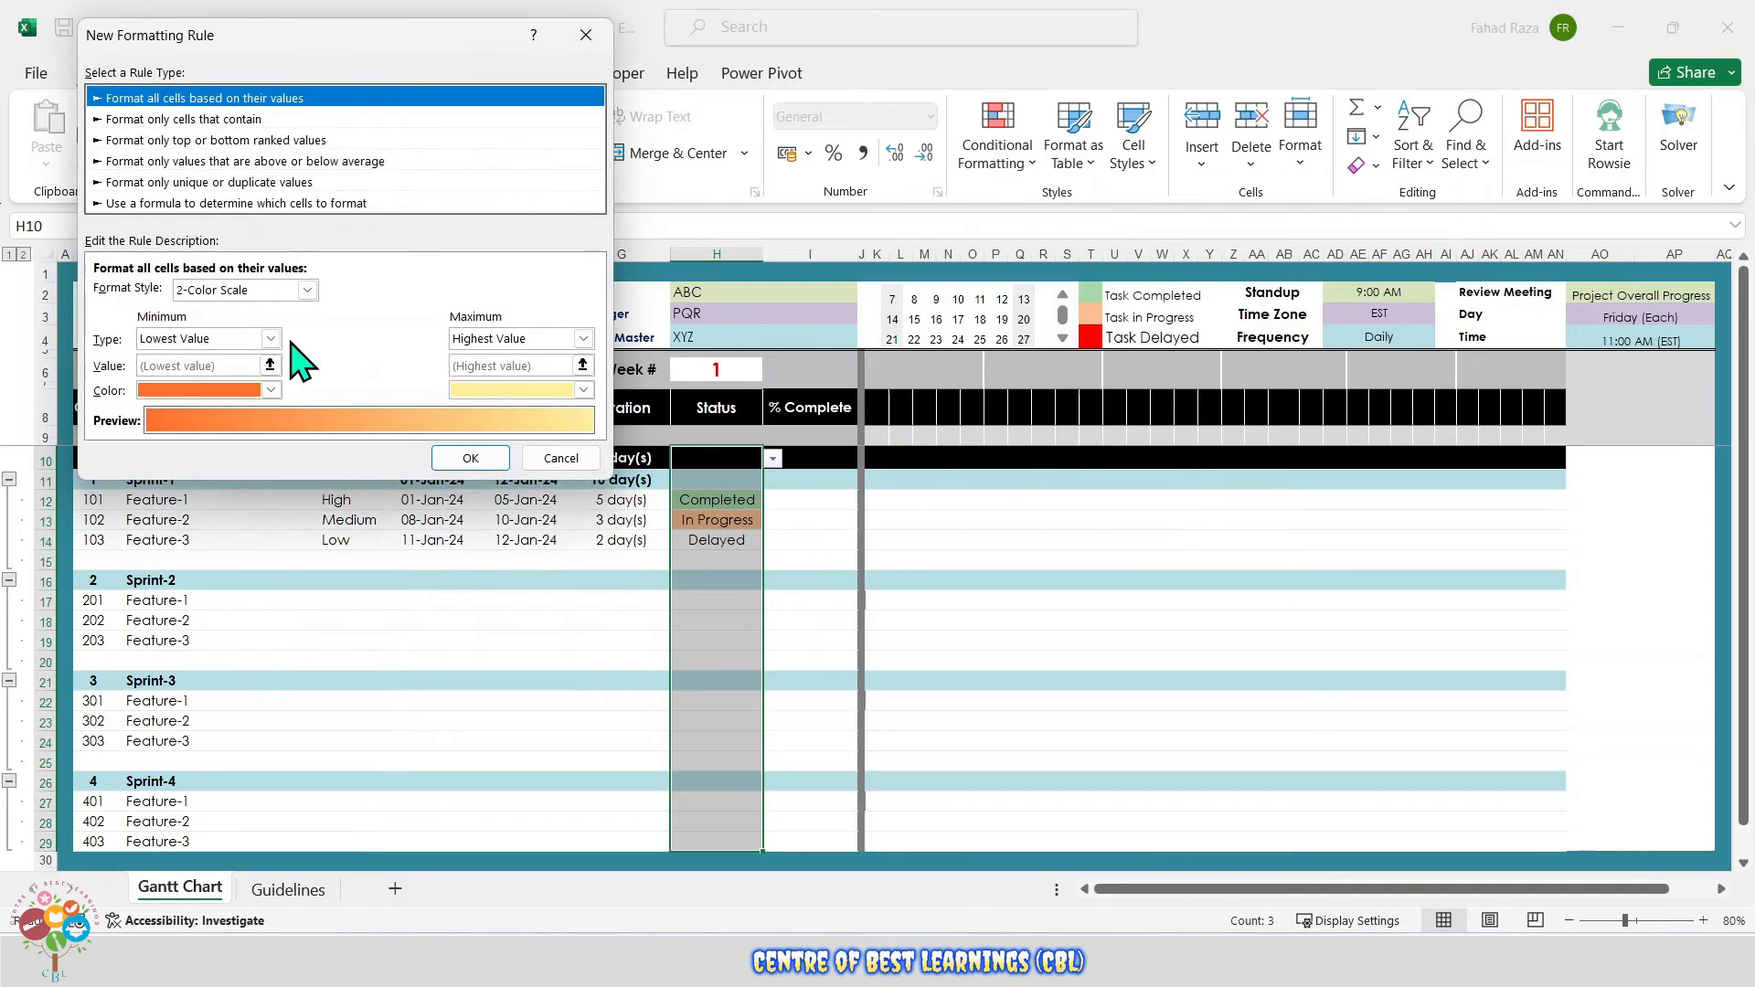
pyautogui.click(207, 120)
pyautogui.click(291, 294)
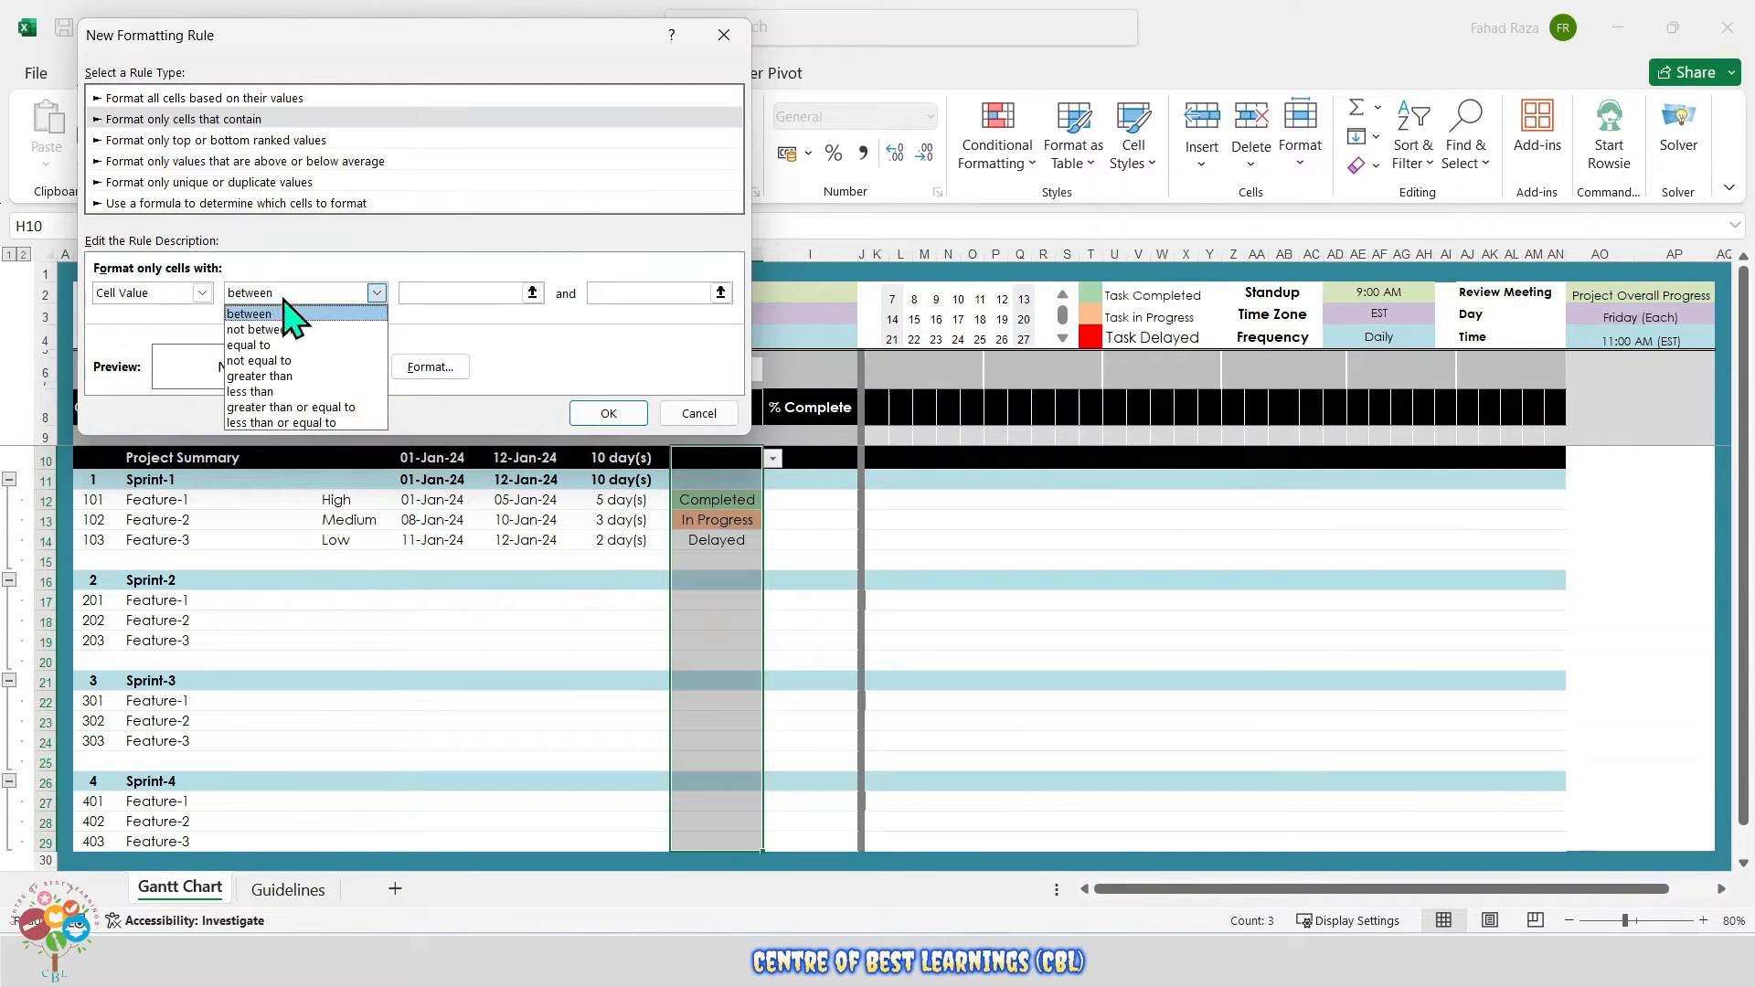
pyautogui.click(287, 345)
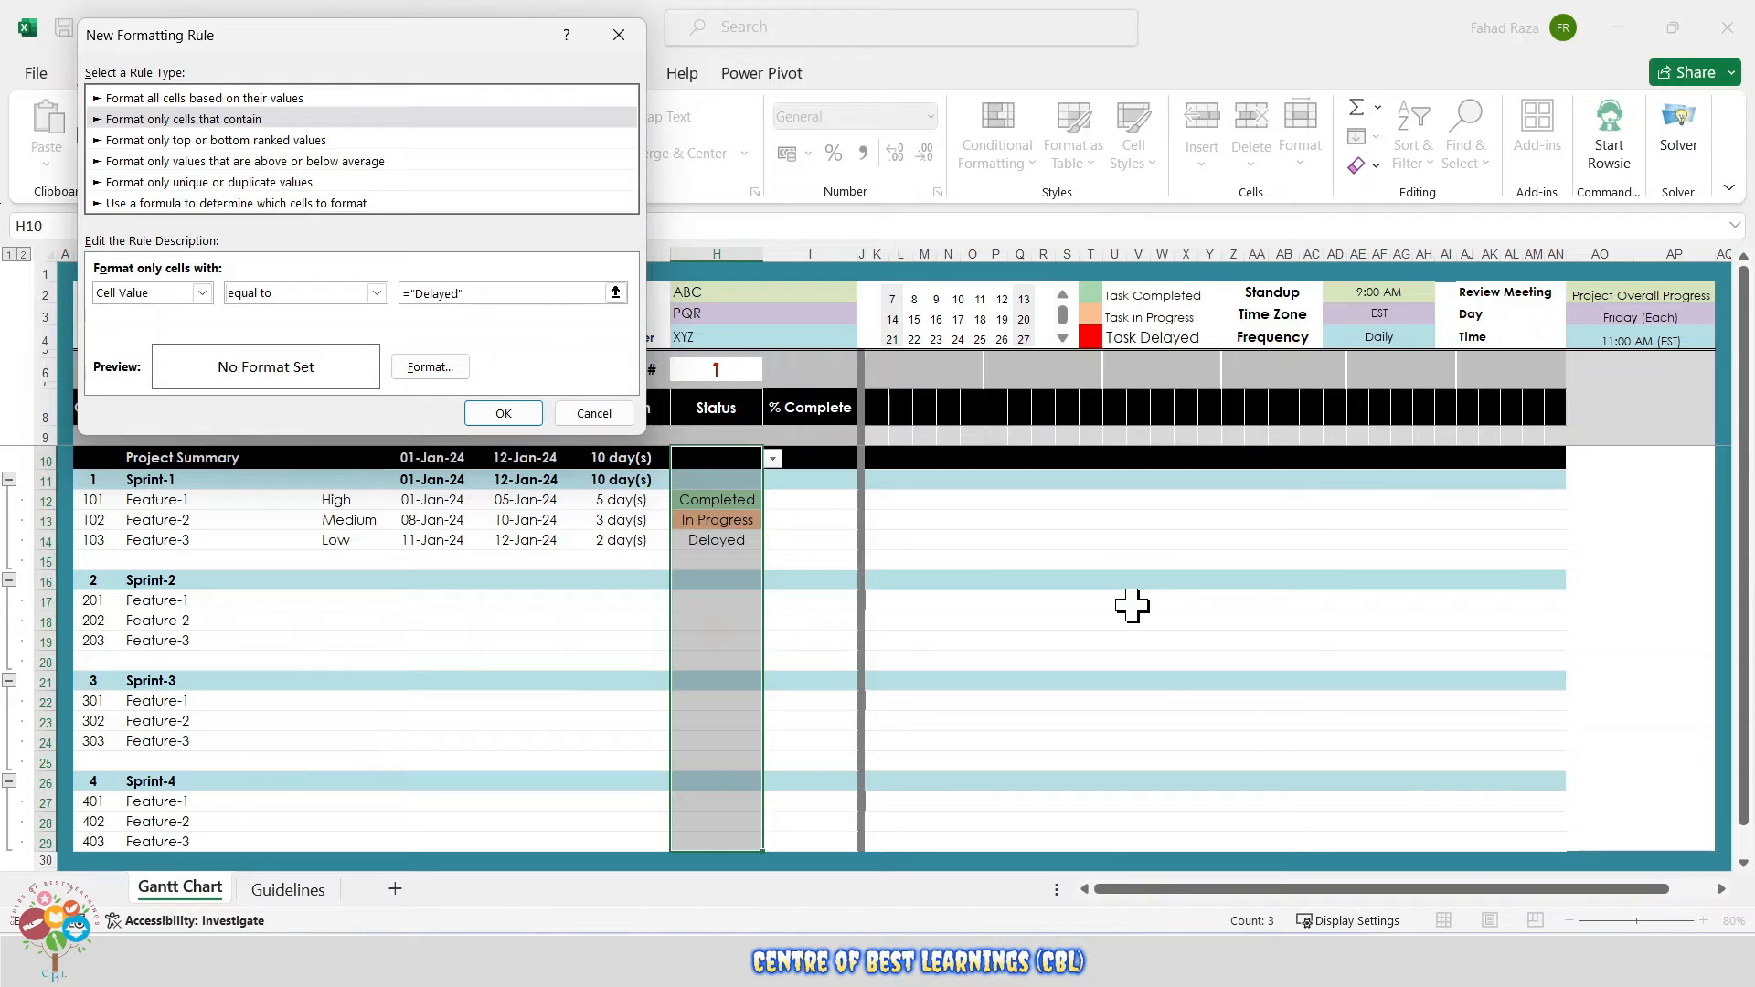
pyautogui.click(458, 373)
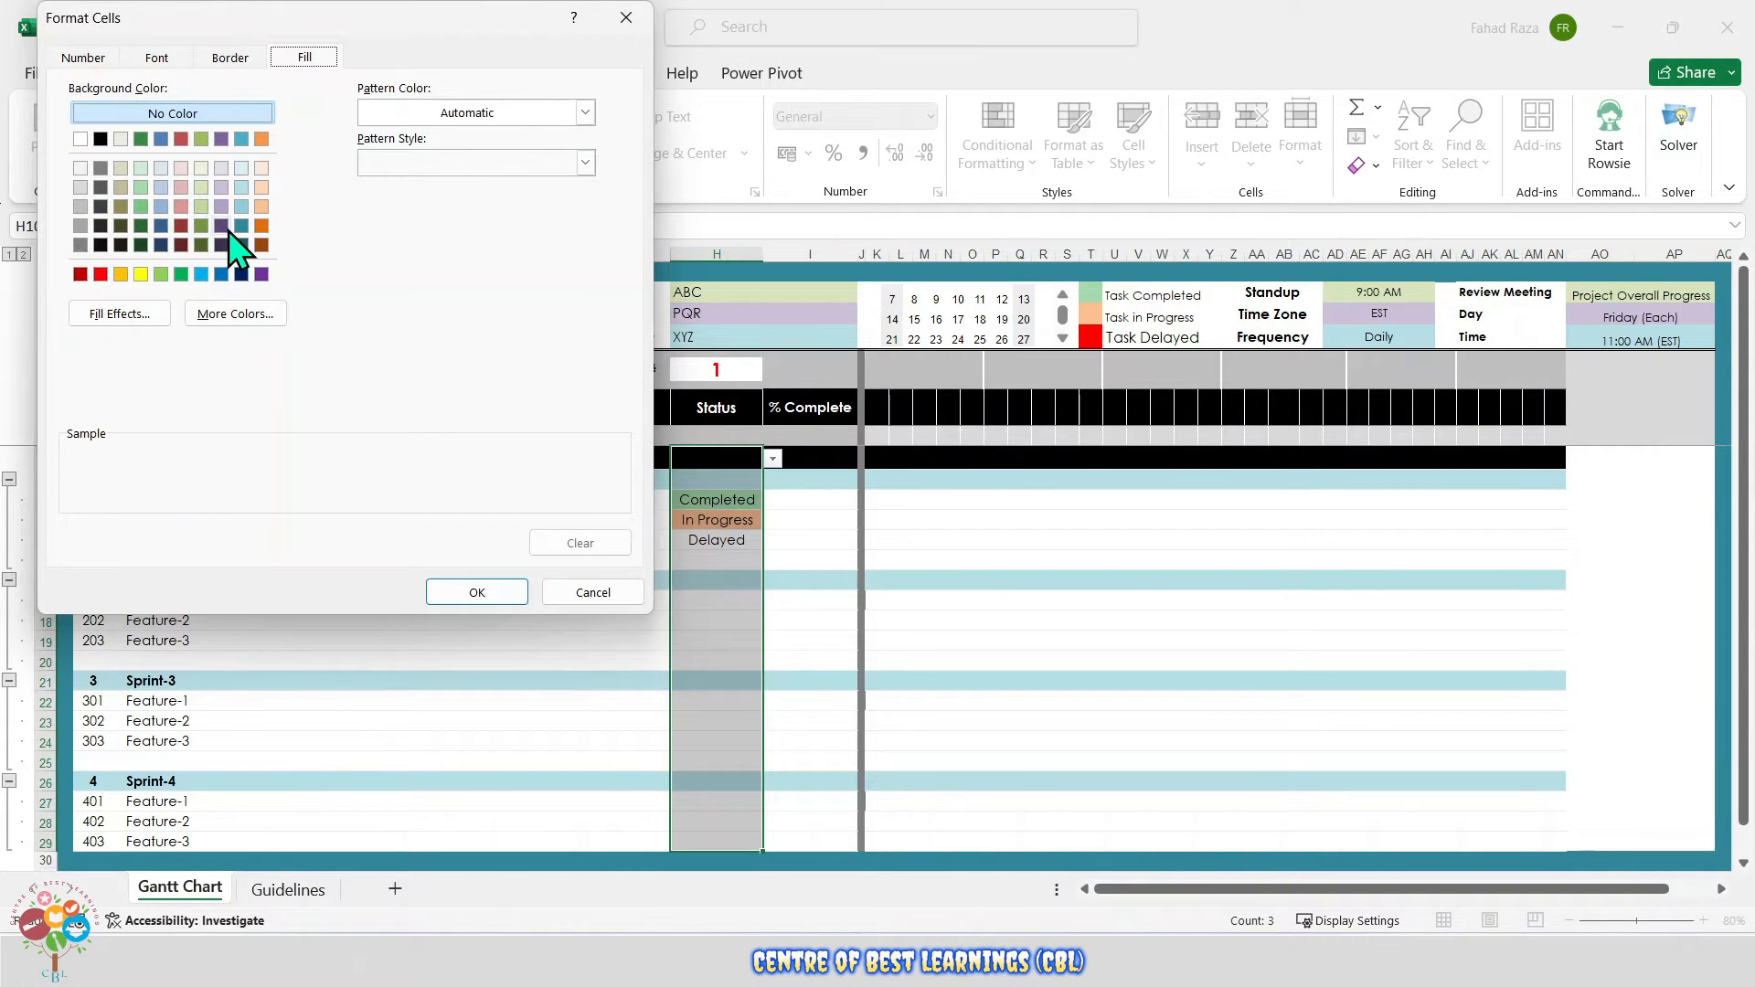
pyautogui.click(101, 275)
pyautogui.click(475, 593)
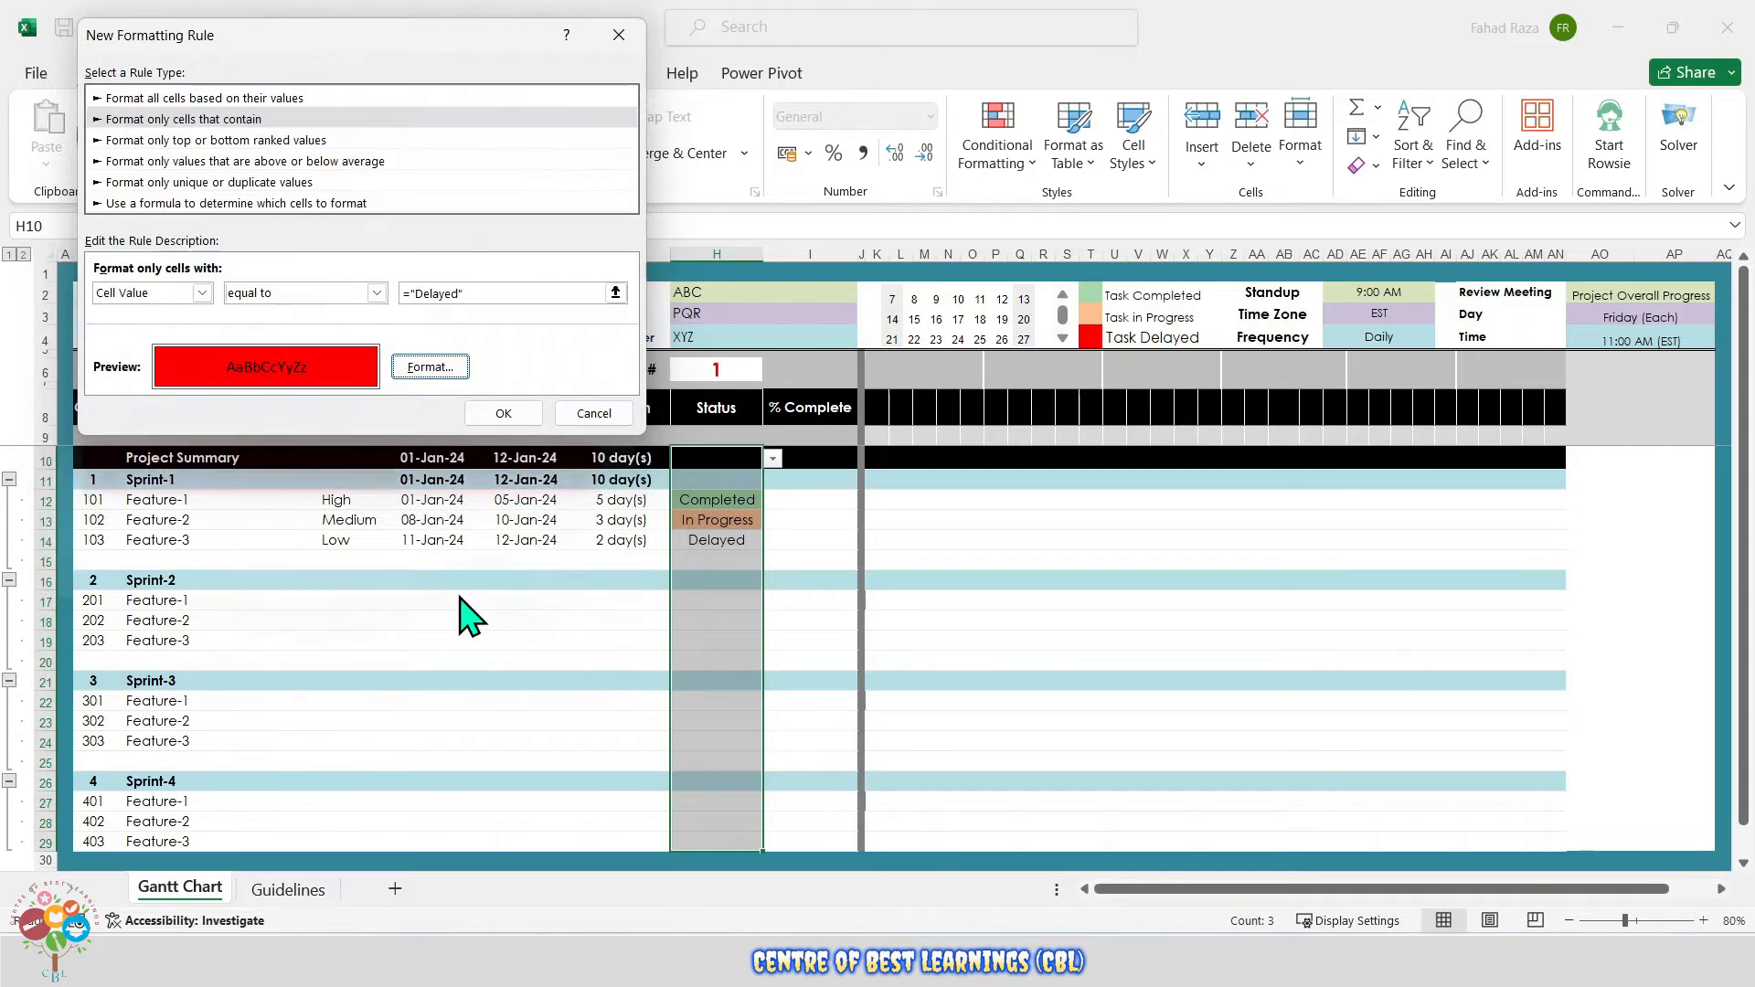
pyautogui.click(499, 408)
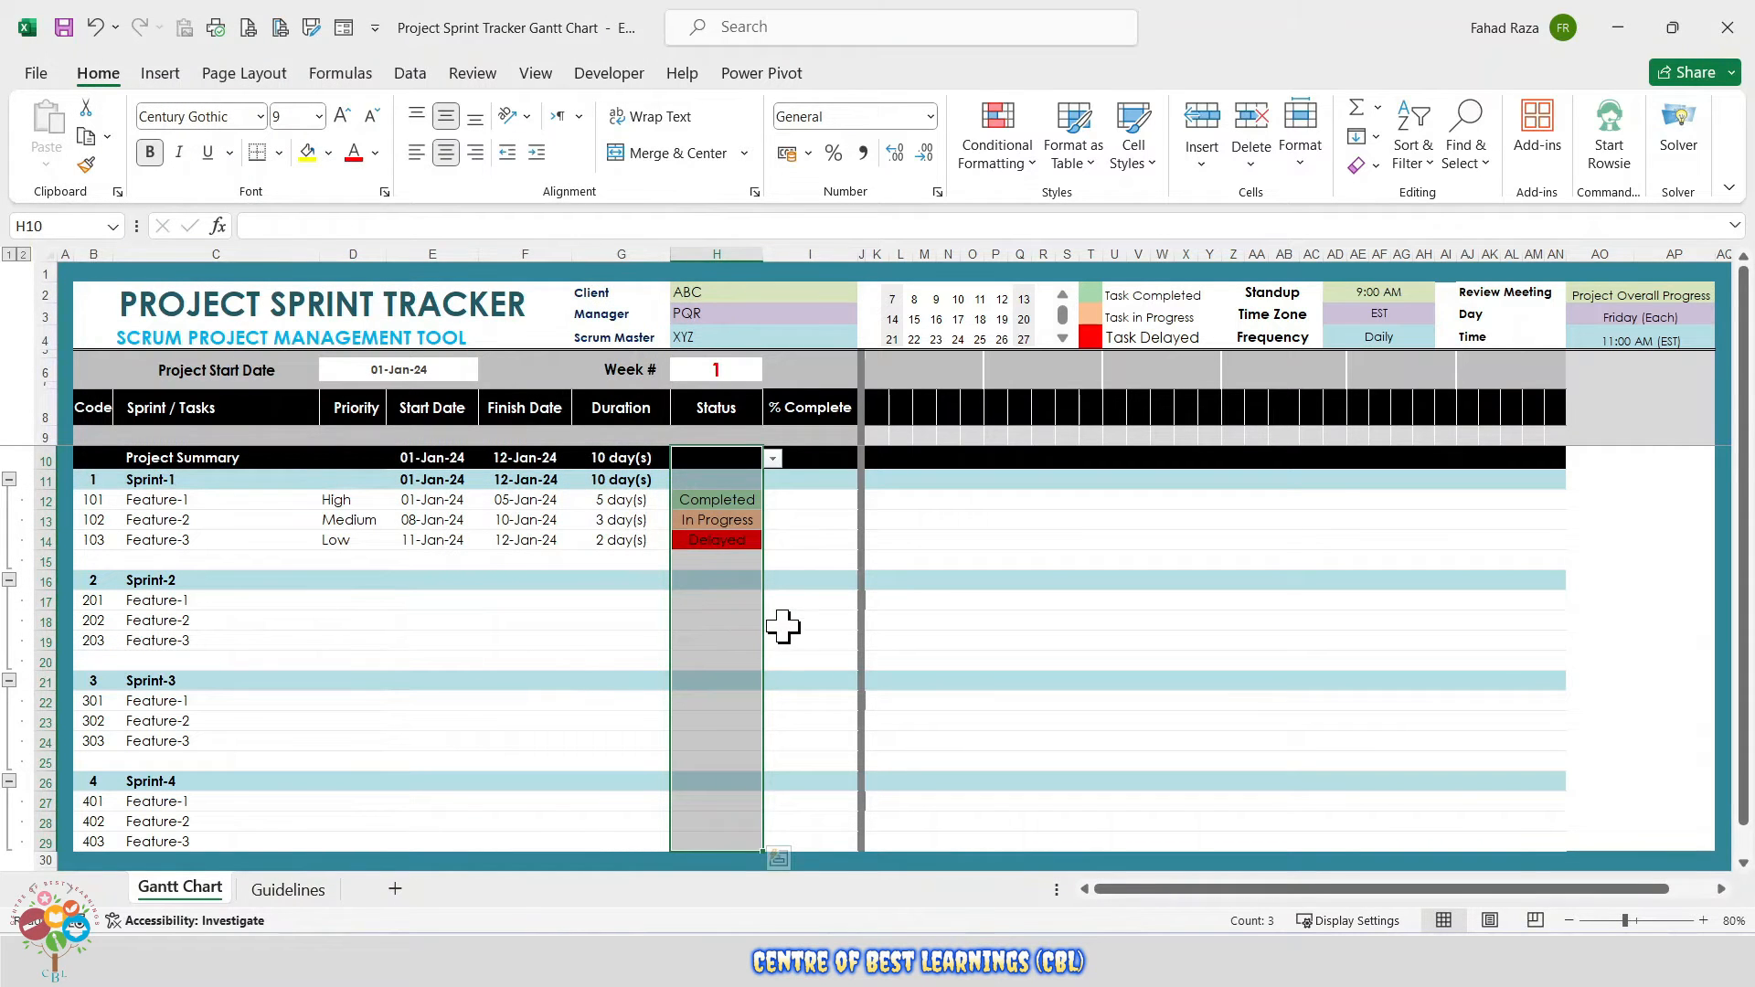
# - Enter % Complete values of 100%, 63% and 50% for Sprint-1's Feature-1, Feature-2 and Feature-3
pyautogui.click(800, 520)
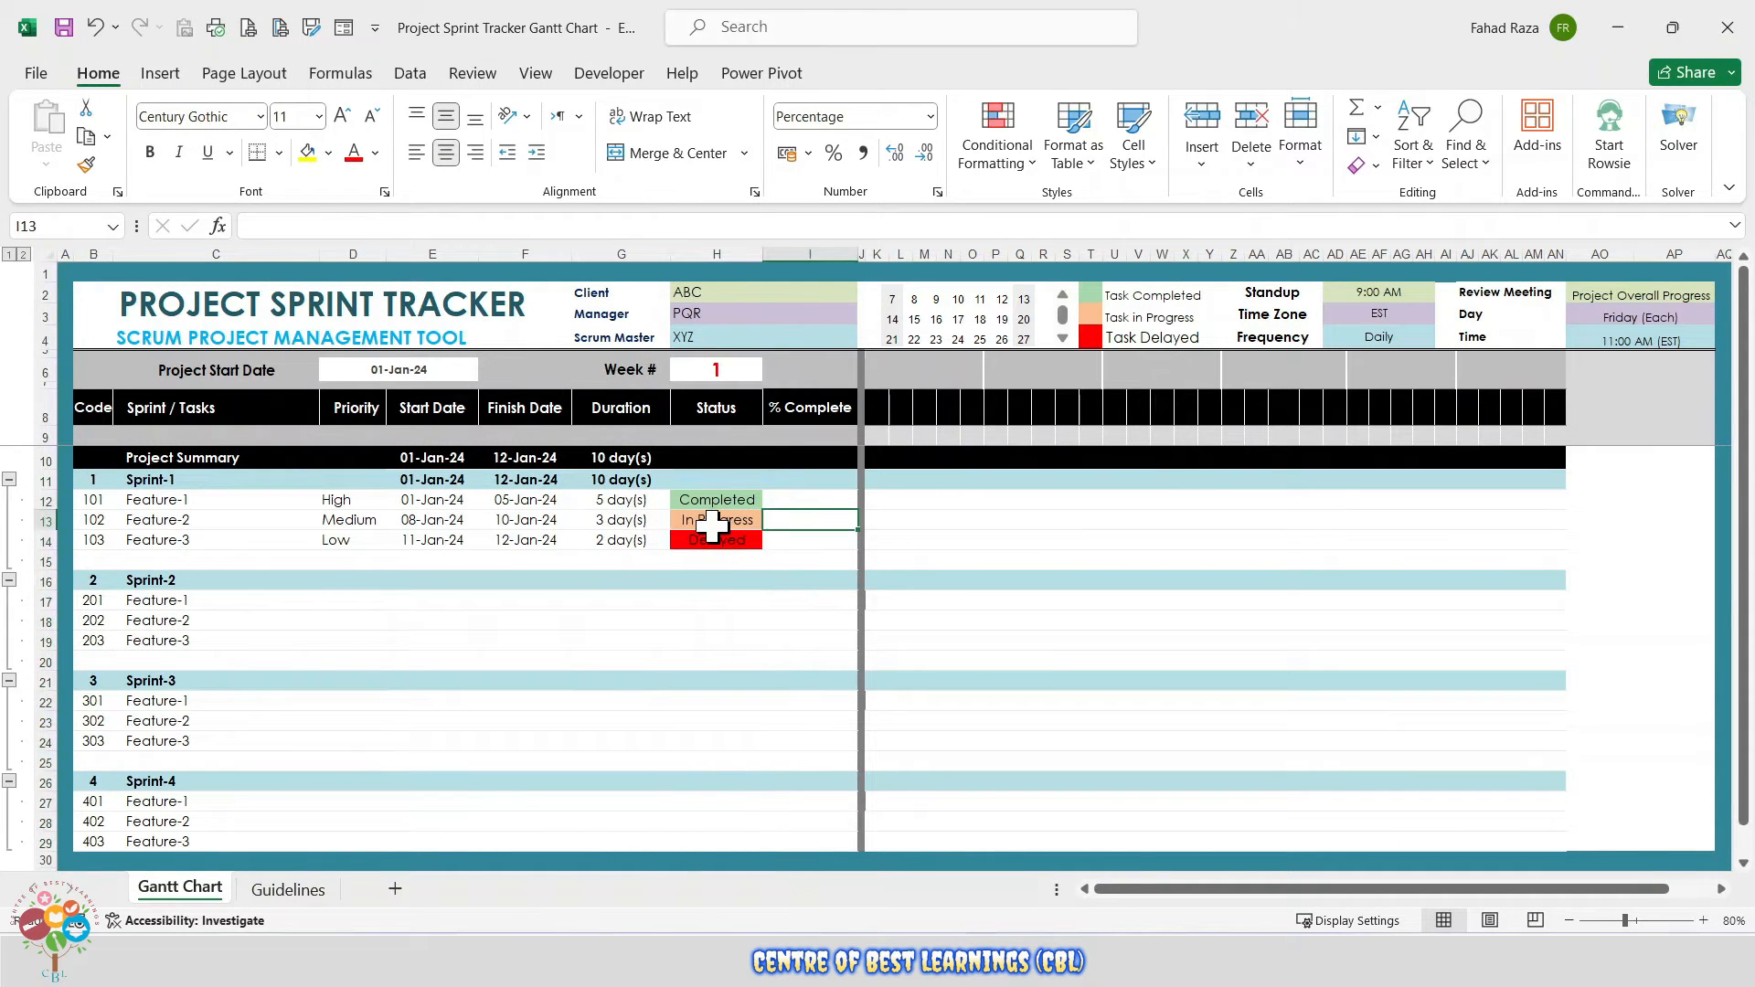
pyautogui.click(801, 499)
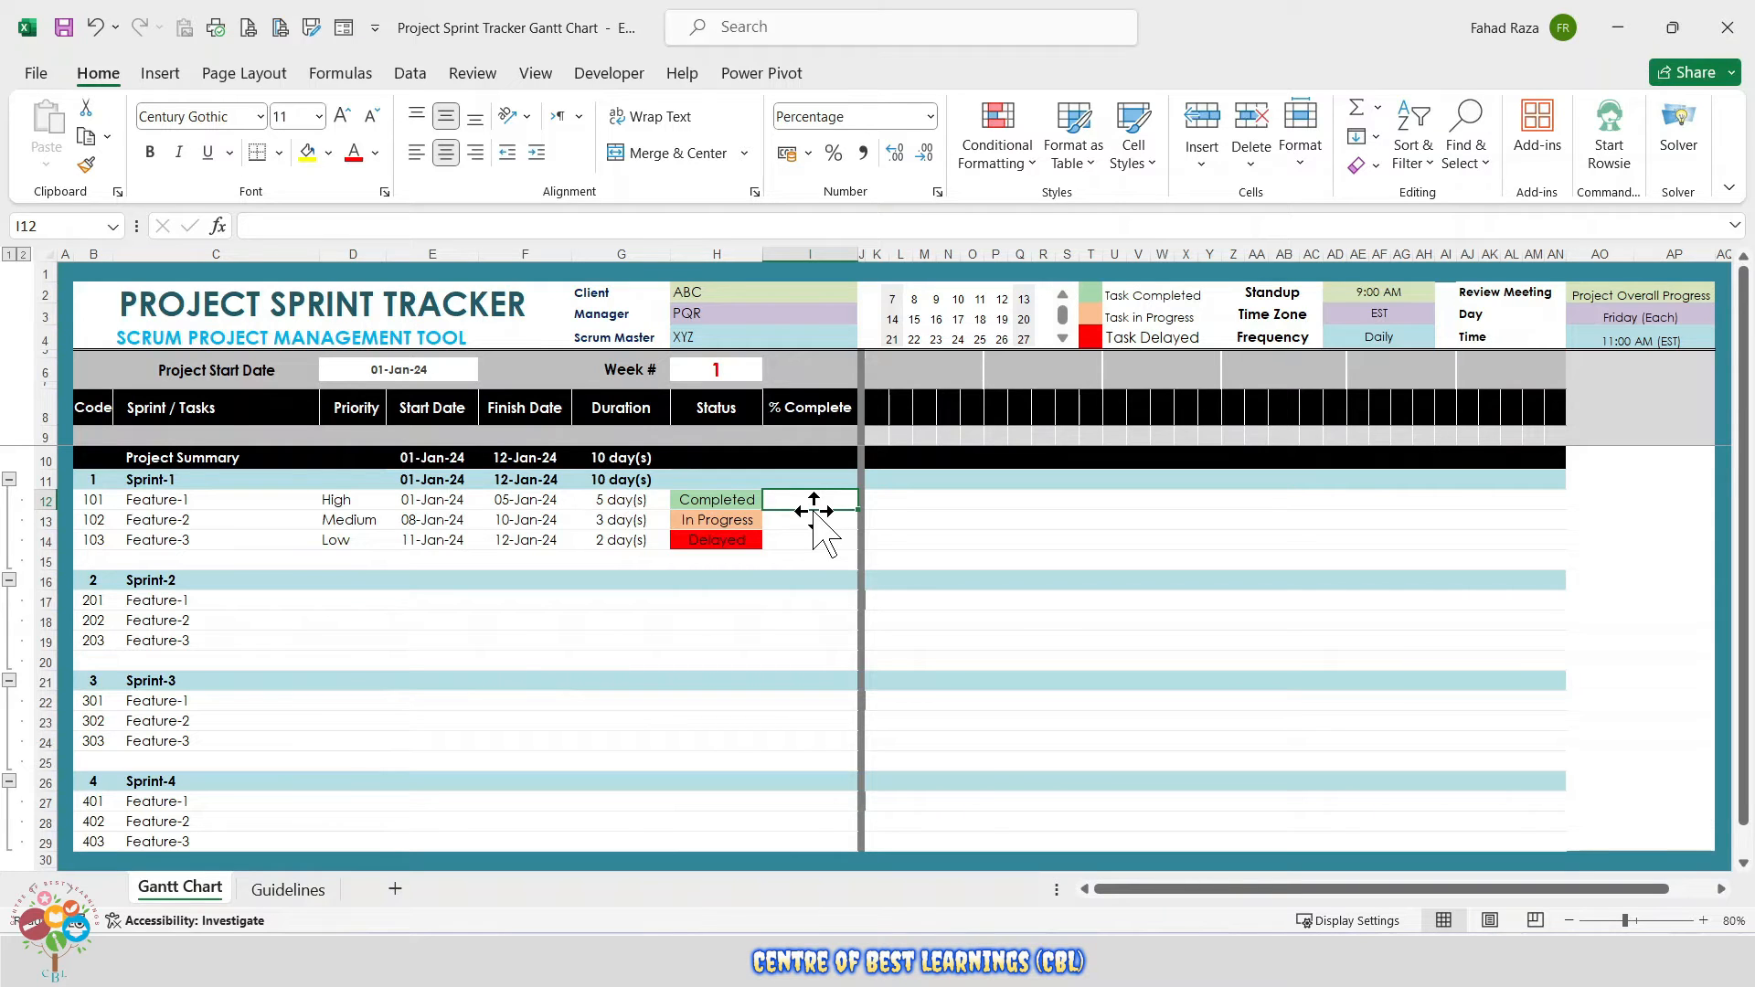
pyautogui.write('100')
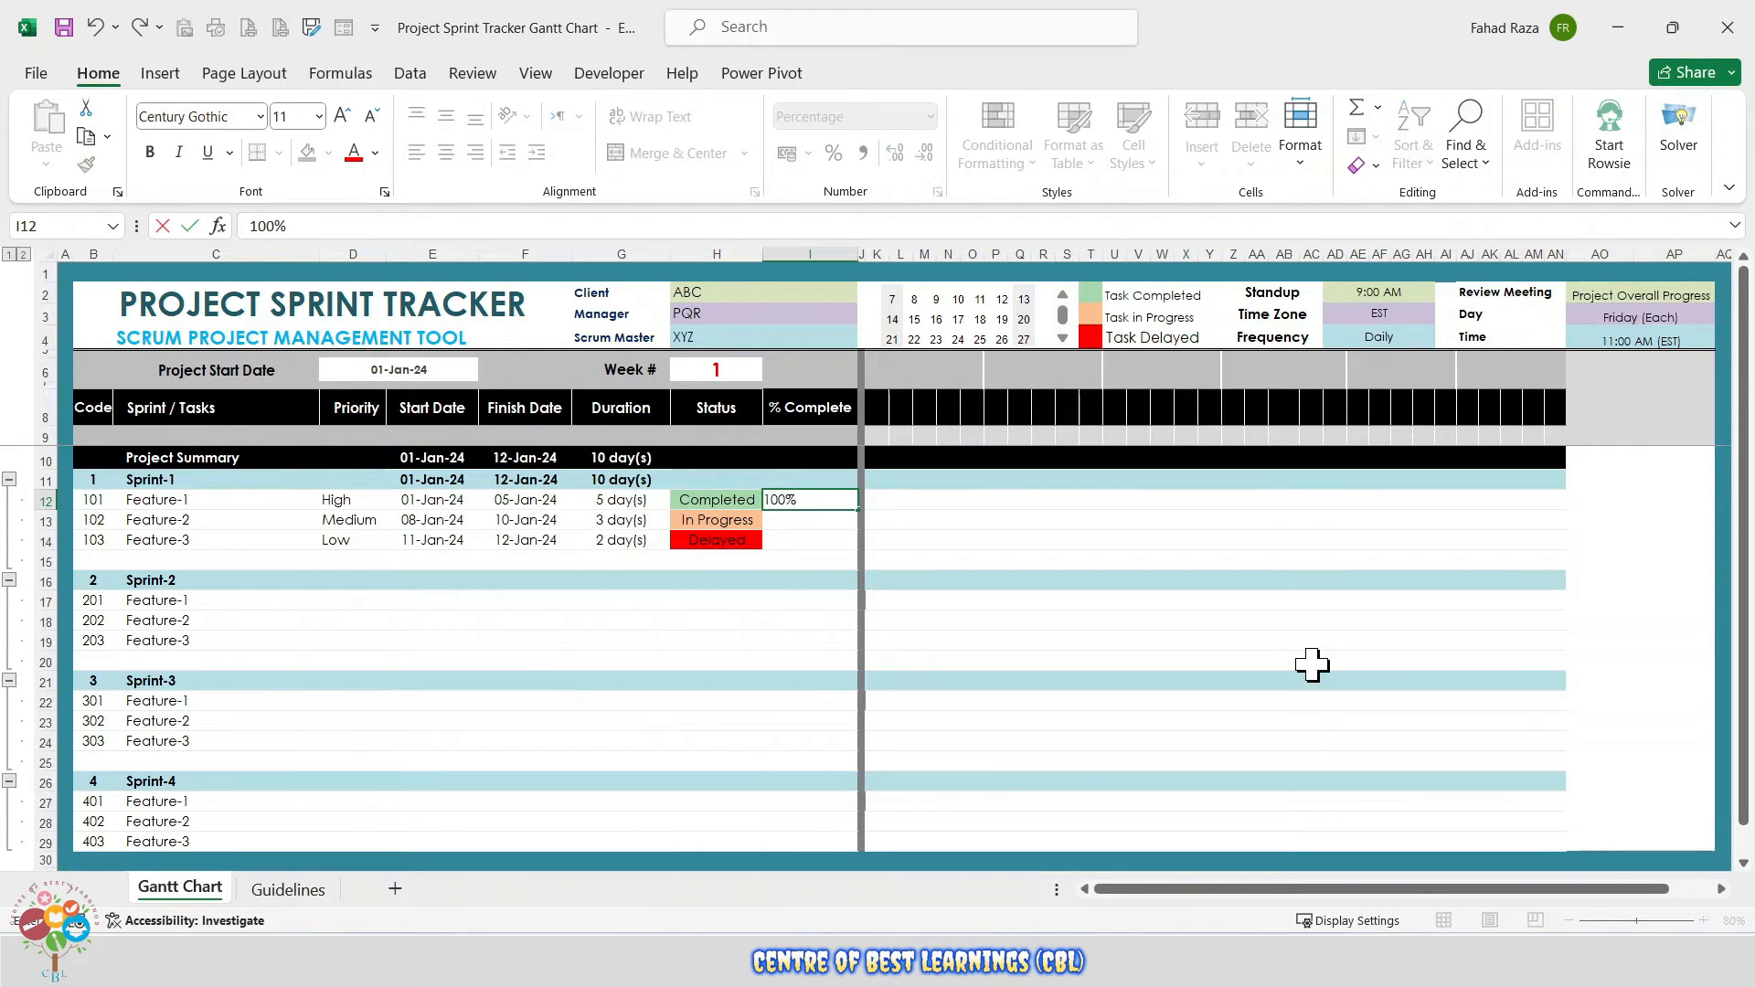
pyautogui.press('Return')
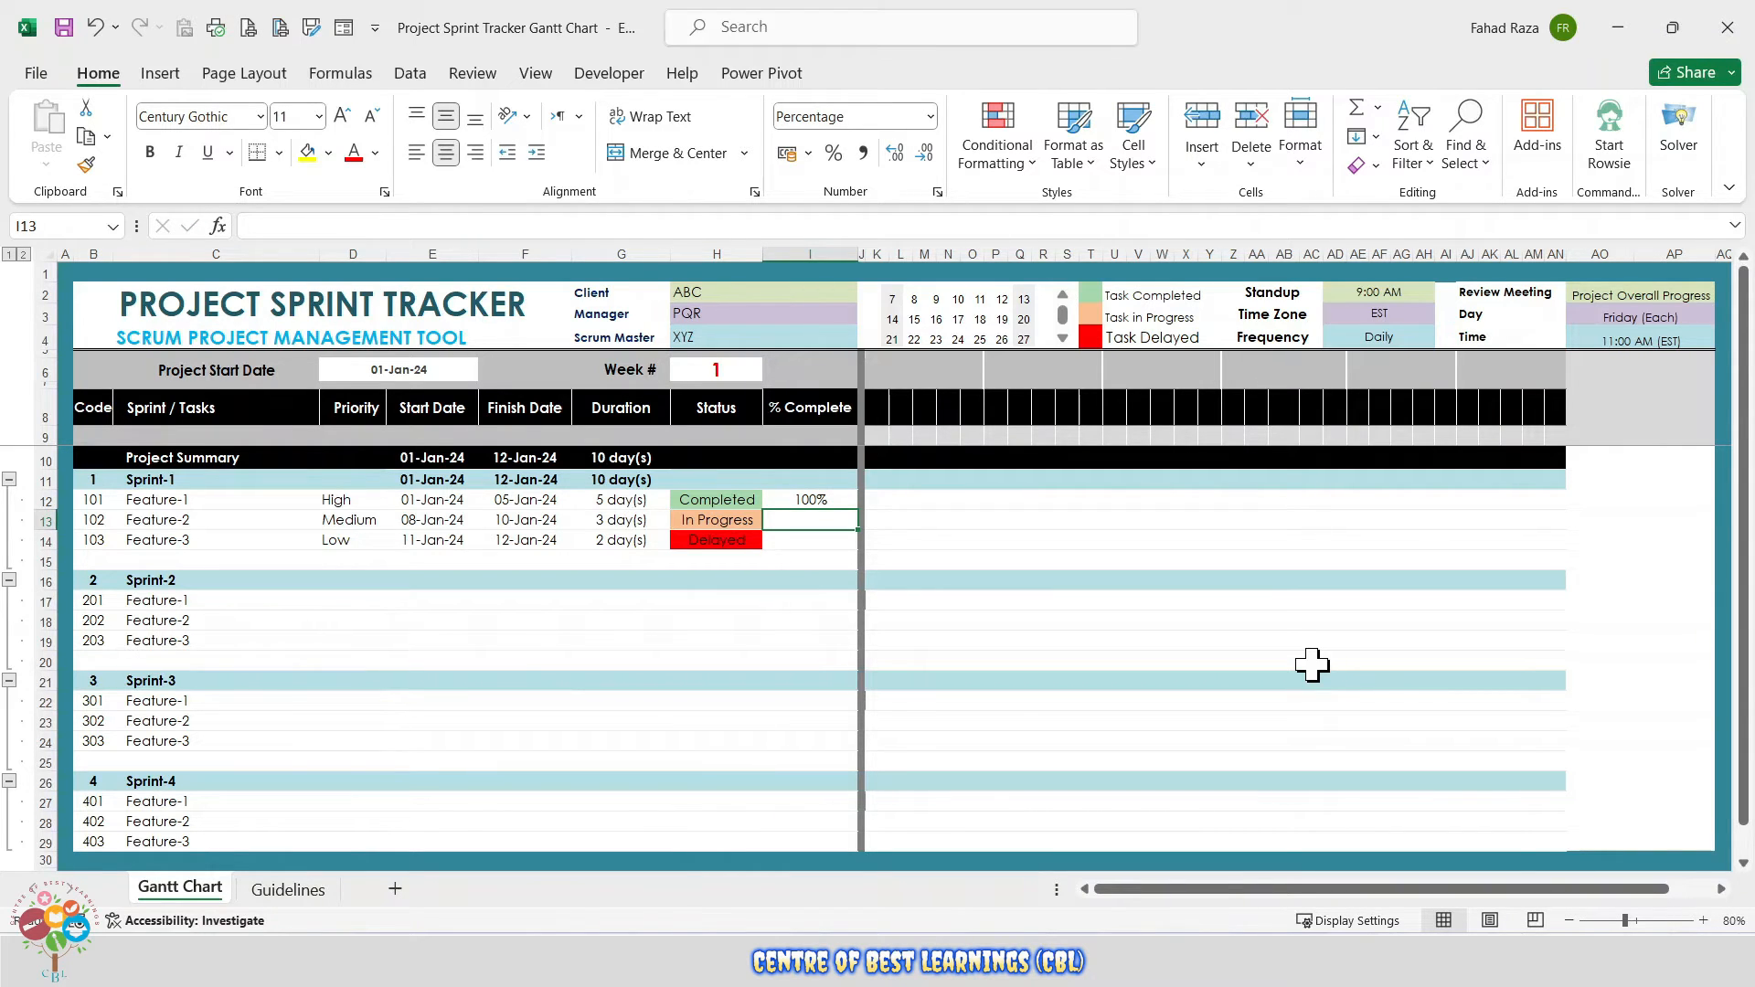
pyautogui.write('63')
pyautogui.press('Return')
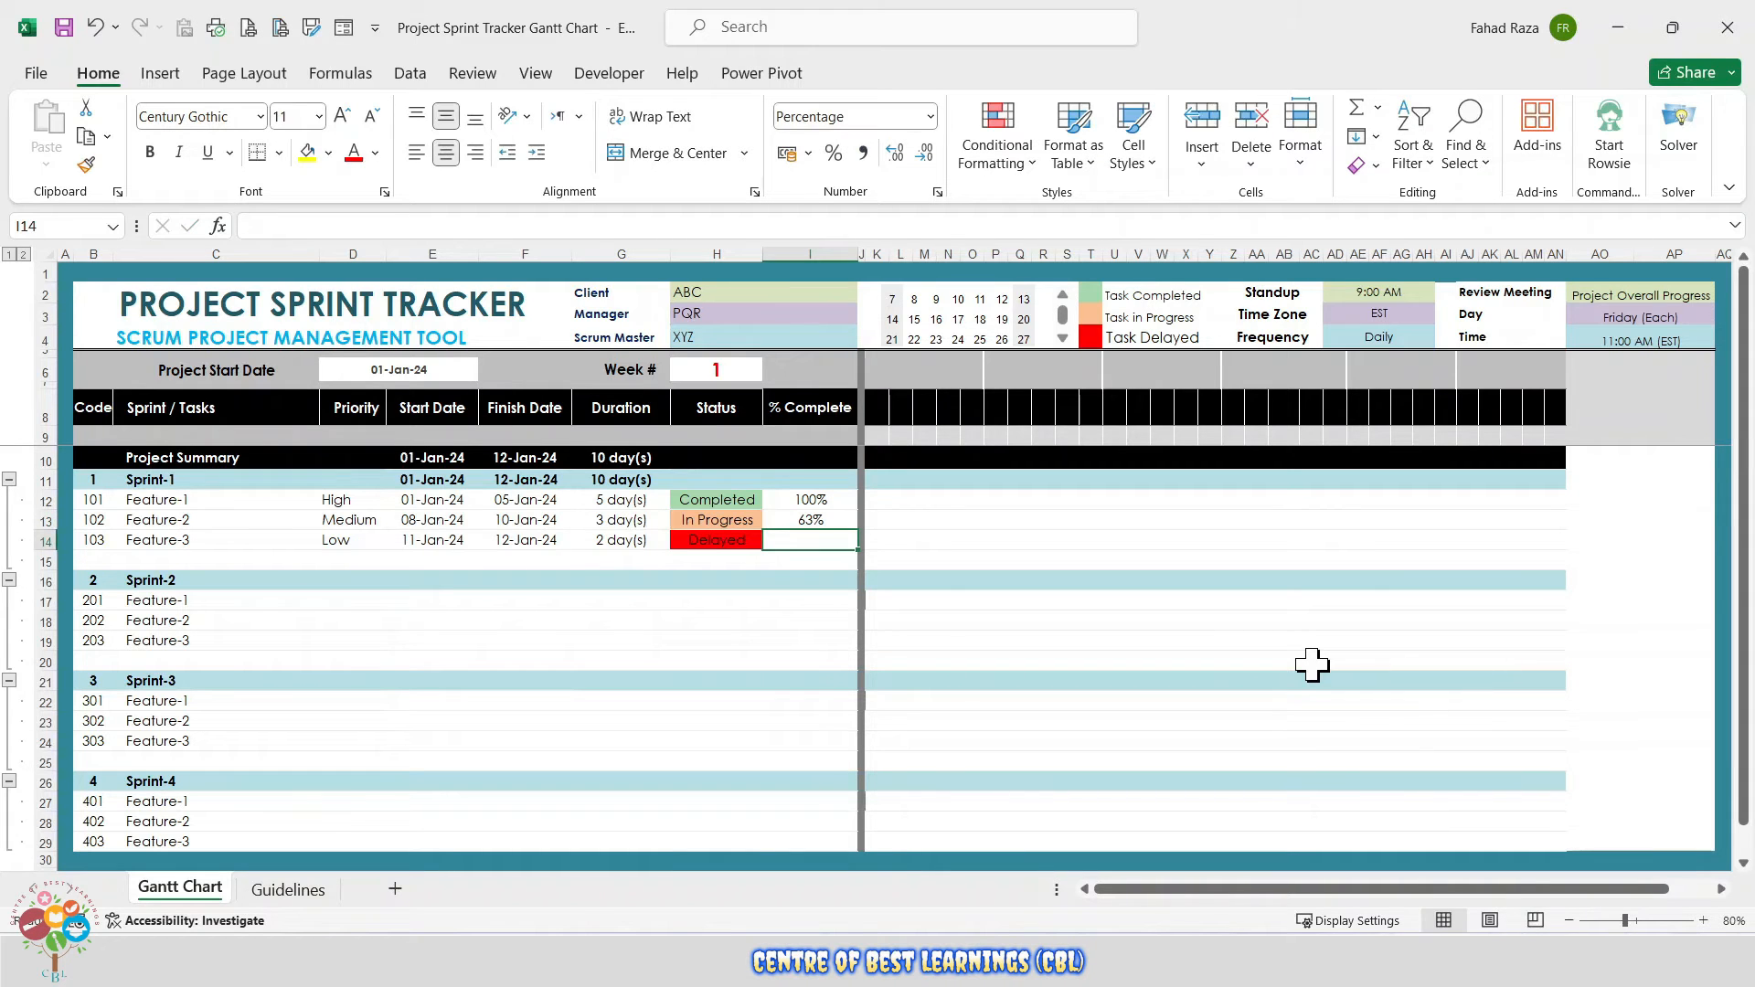
pyautogui.write('50')
pyautogui.hotkey('ctrl', 'Return')
pyautogui.click(827, 521)
pyautogui.click(834, 562)
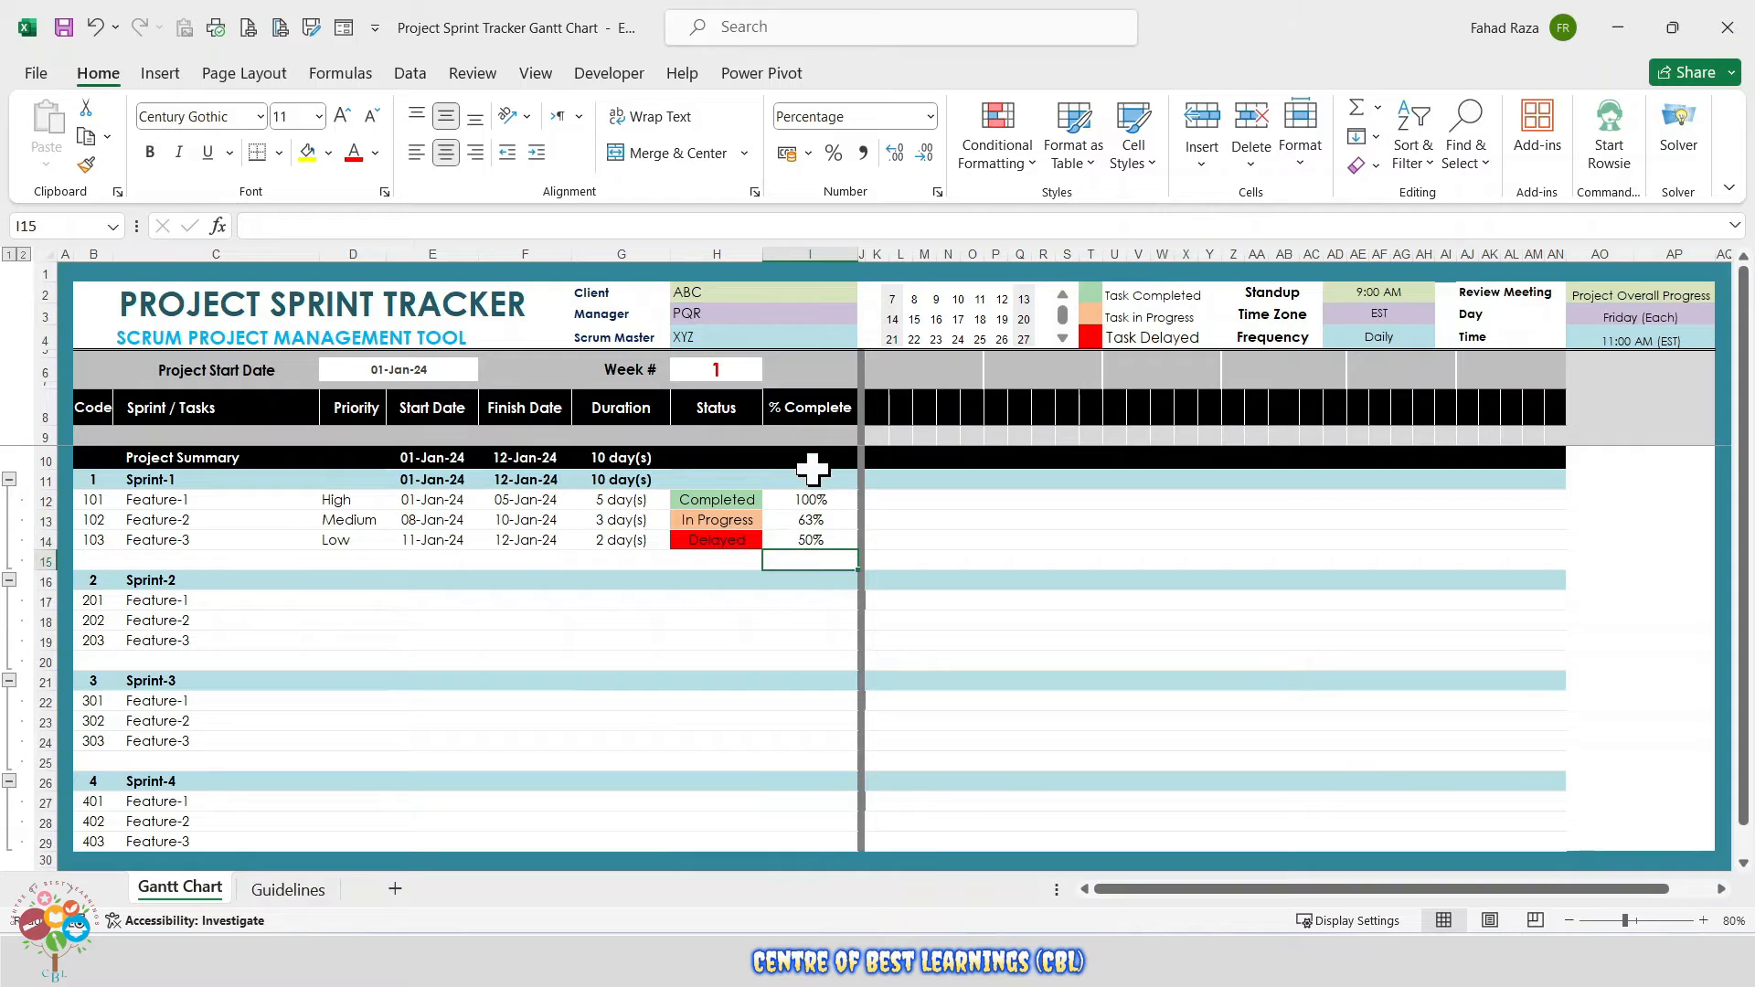
# - Start a new conditional formatting rule for the % Complete cells I10:I29 with the Data Bar format style
pyautogui.moveTo(811, 465); pyautogui.dragTo(804, 841)
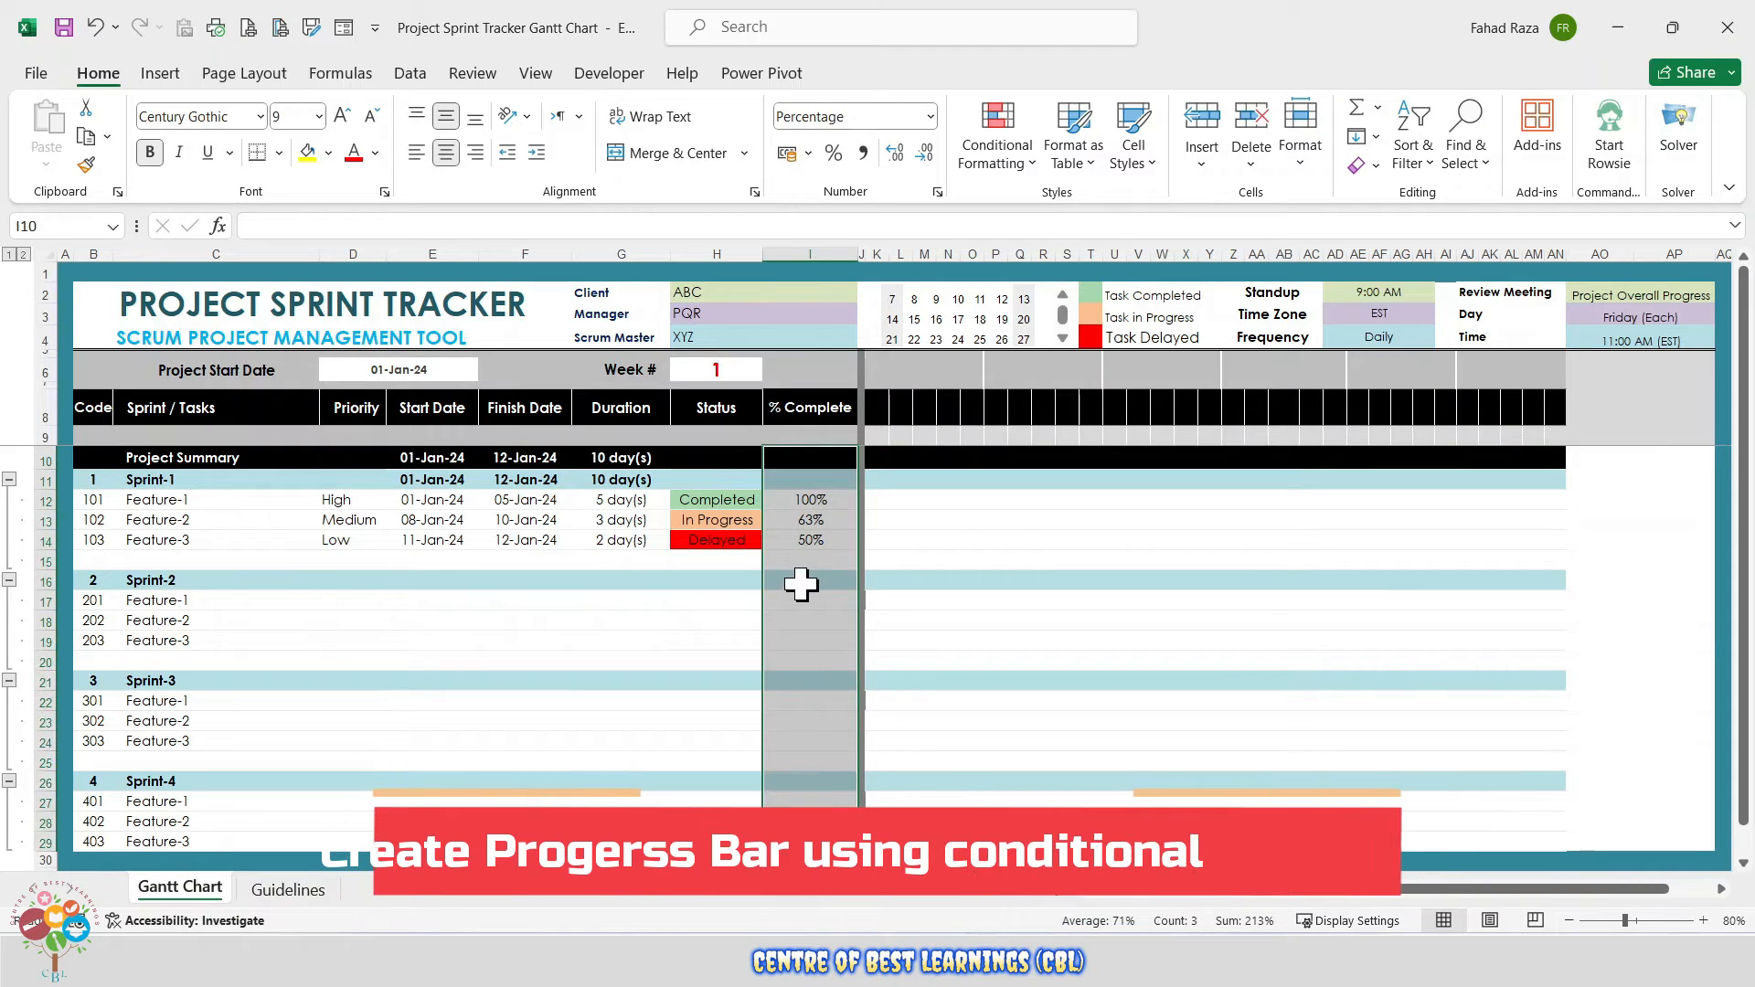
pyautogui.click(1001, 155)
pyautogui.click(1032, 438)
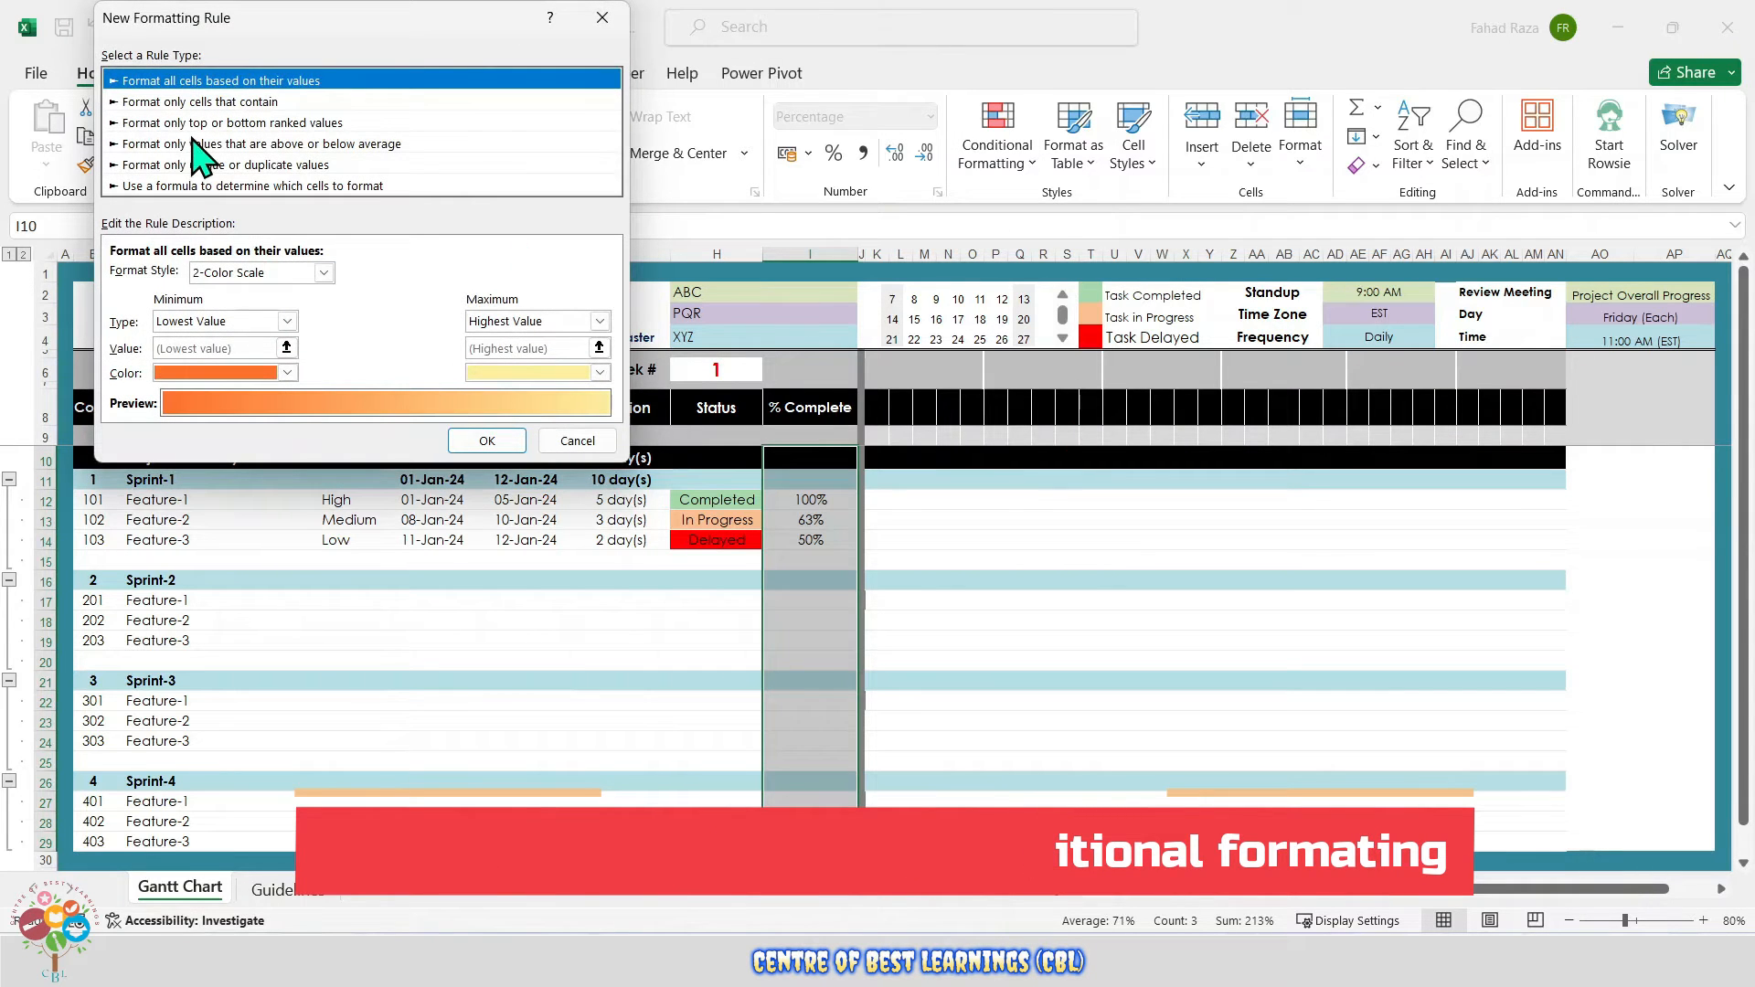
pyautogui.click(292, 274)
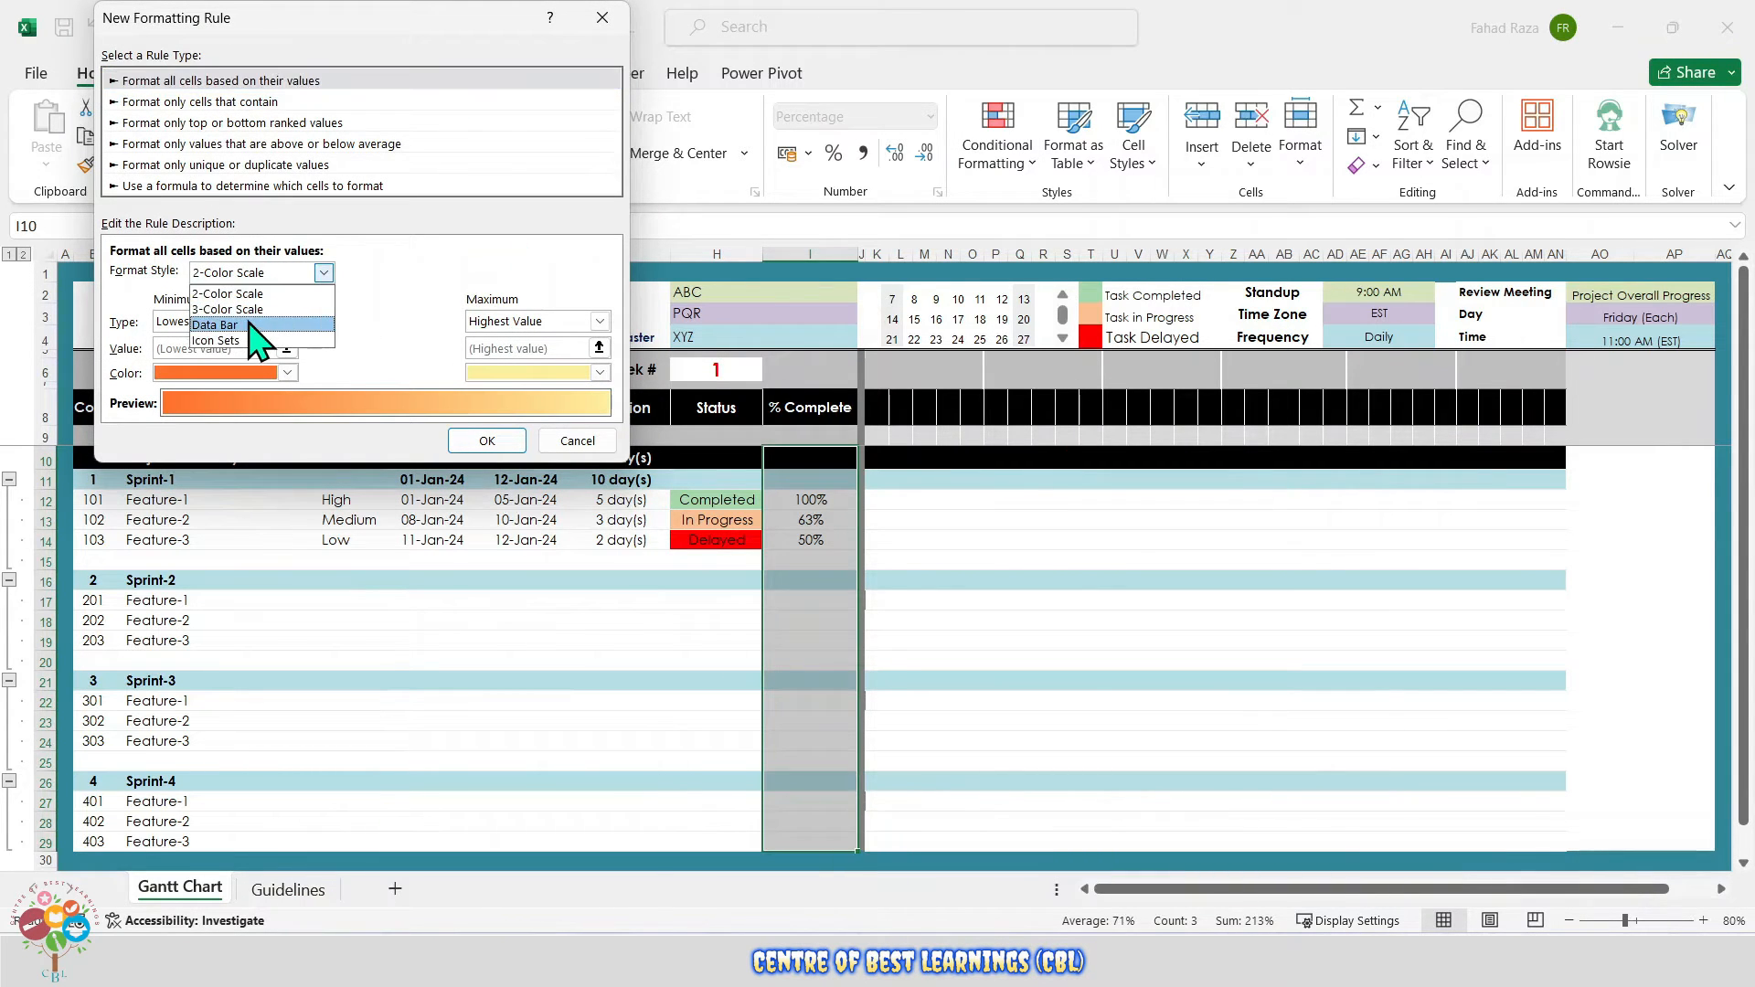
pyautogui.click(261, 330)
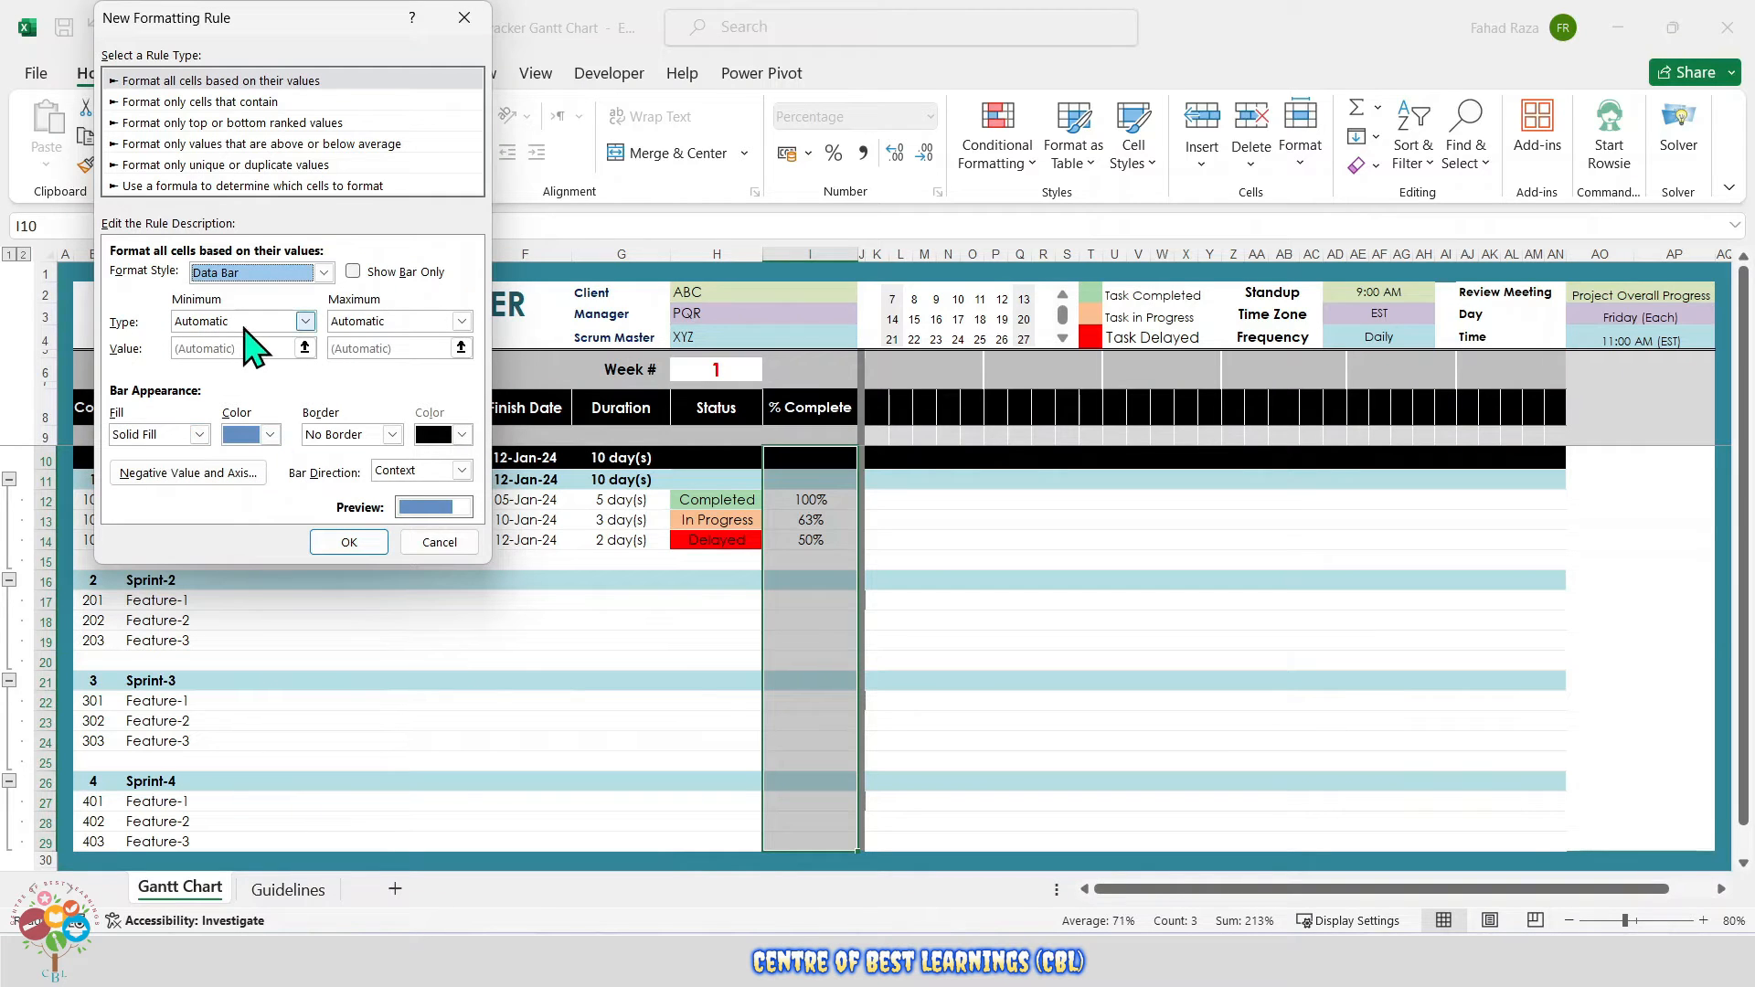
# - Set the data bar's minimum to Number 0 and its maximum to Number 1
pyautogui.click(233, 324)
pyautogui.click(236, 358)
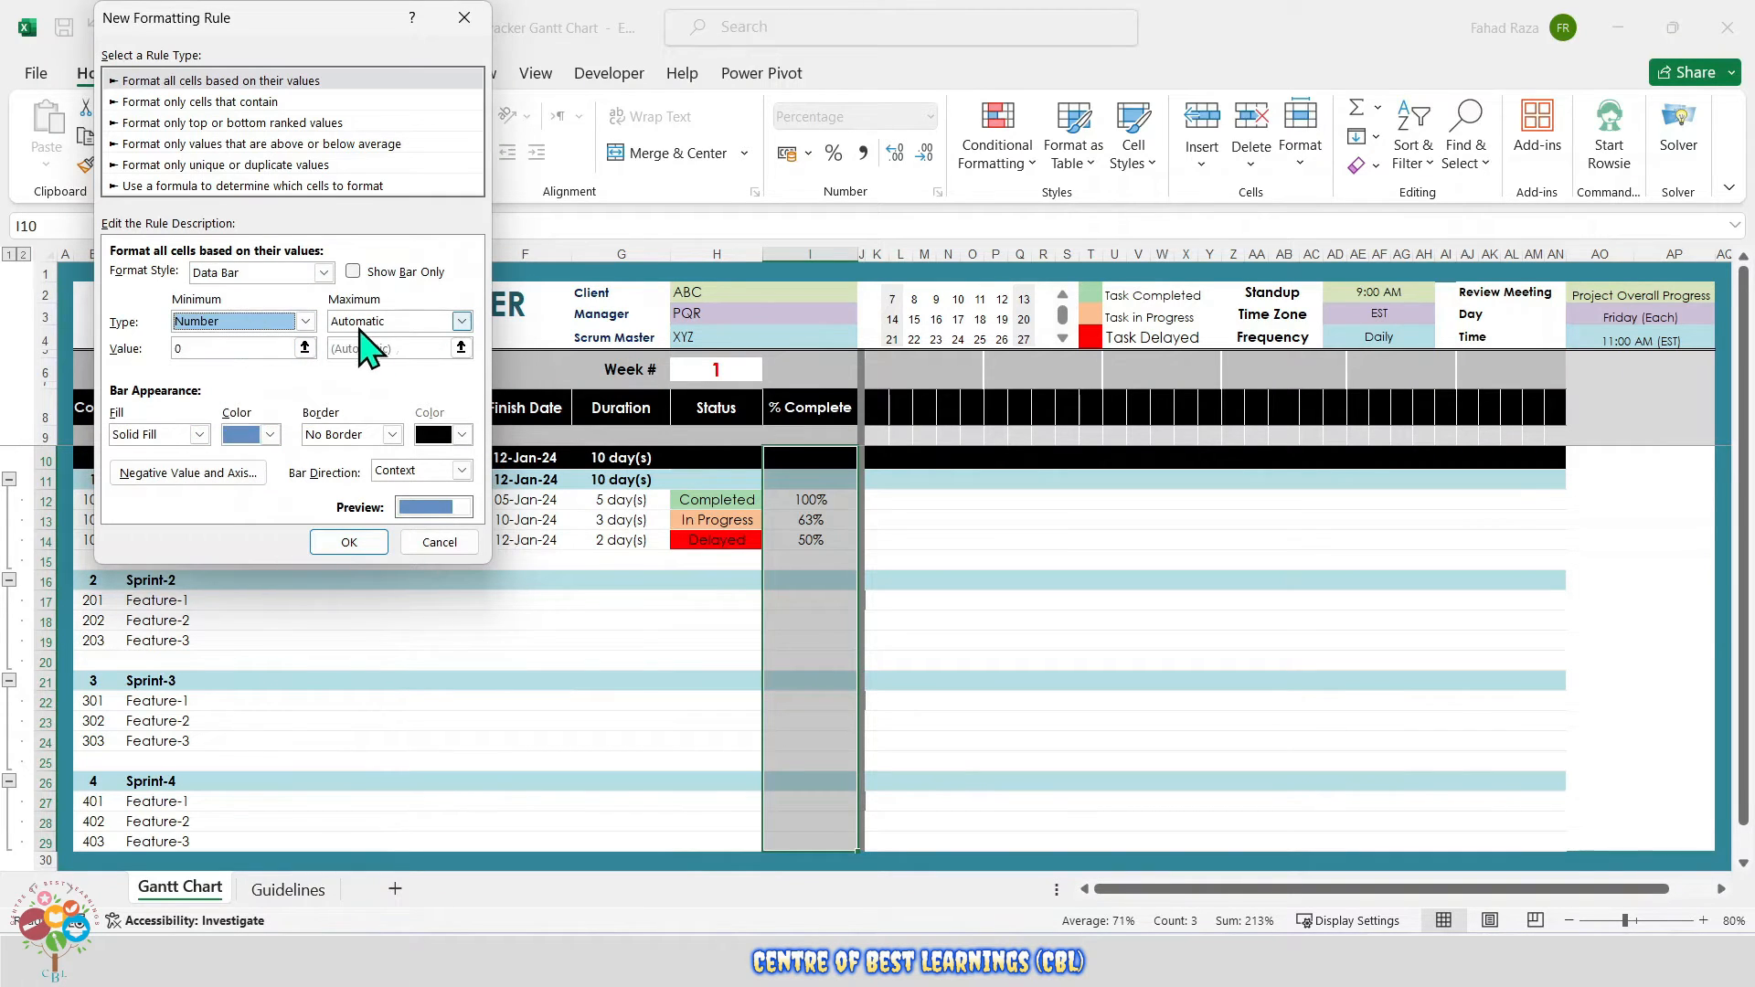
pyautogui.click(462, 321)
pyautogui.click(366, 358)
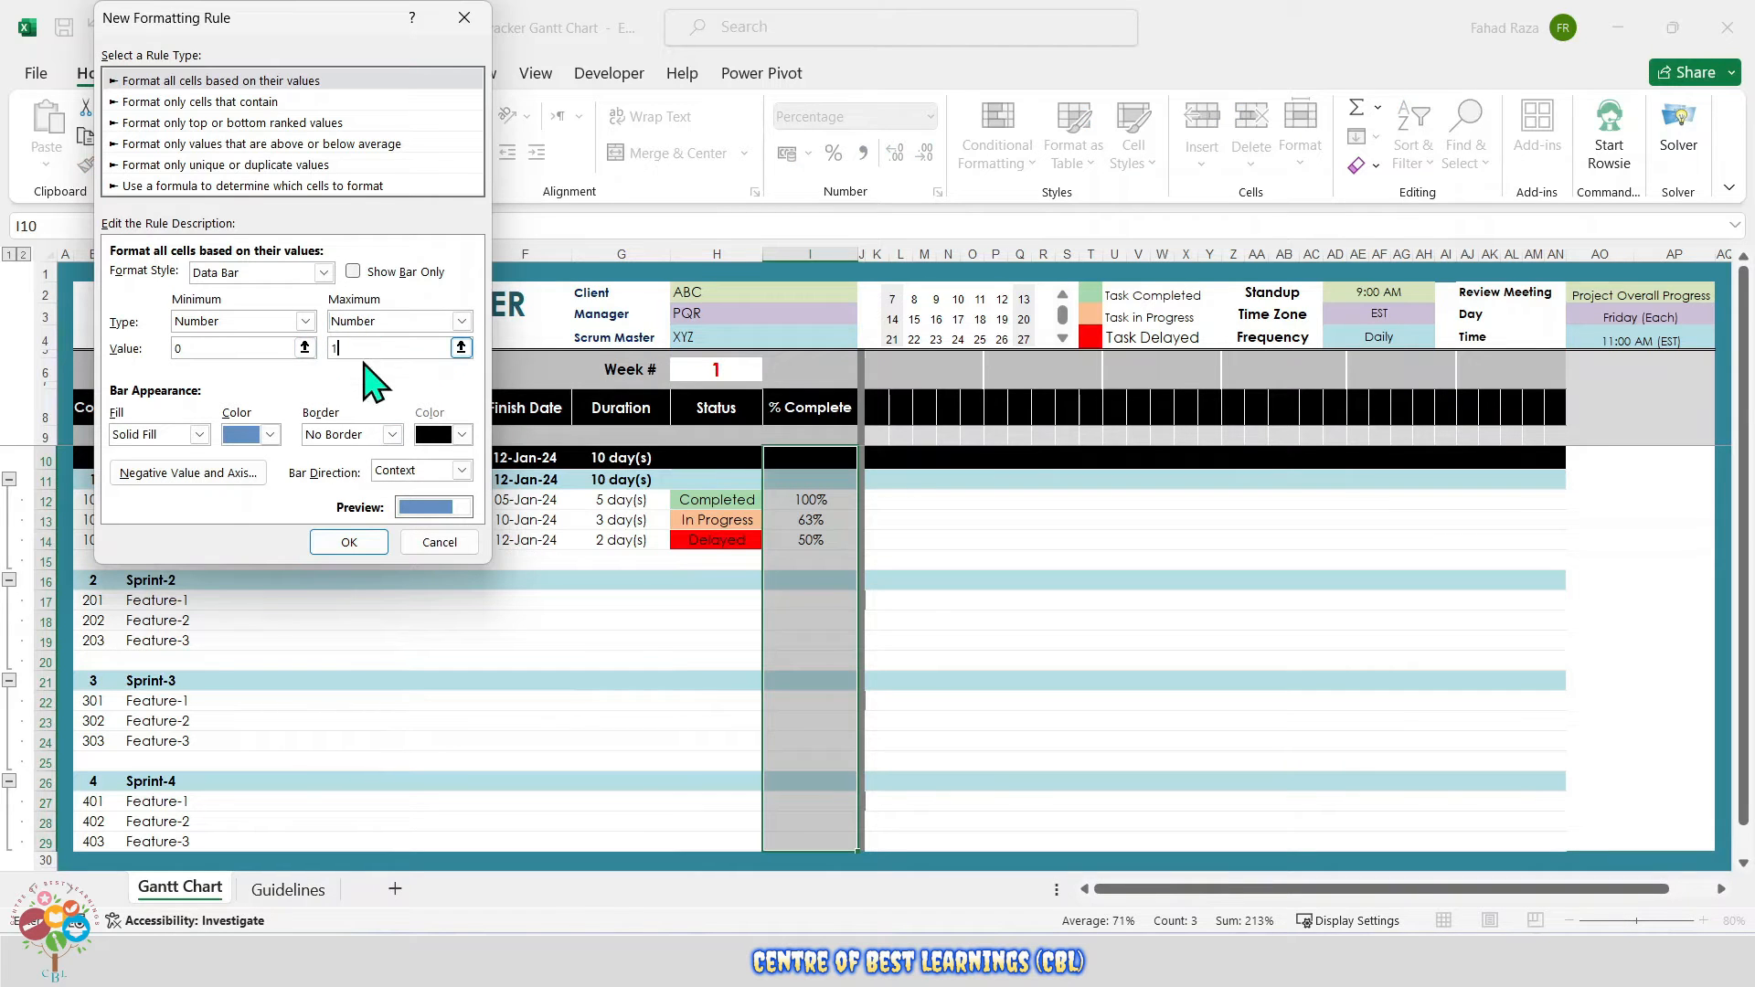
pyautogui.click(366, 351)
pyautogui.write('1')
# - Give the data bars a solid orange colour from the recent colours and apply the rule to the % Complete cells
pyautogui.click(271, 435)
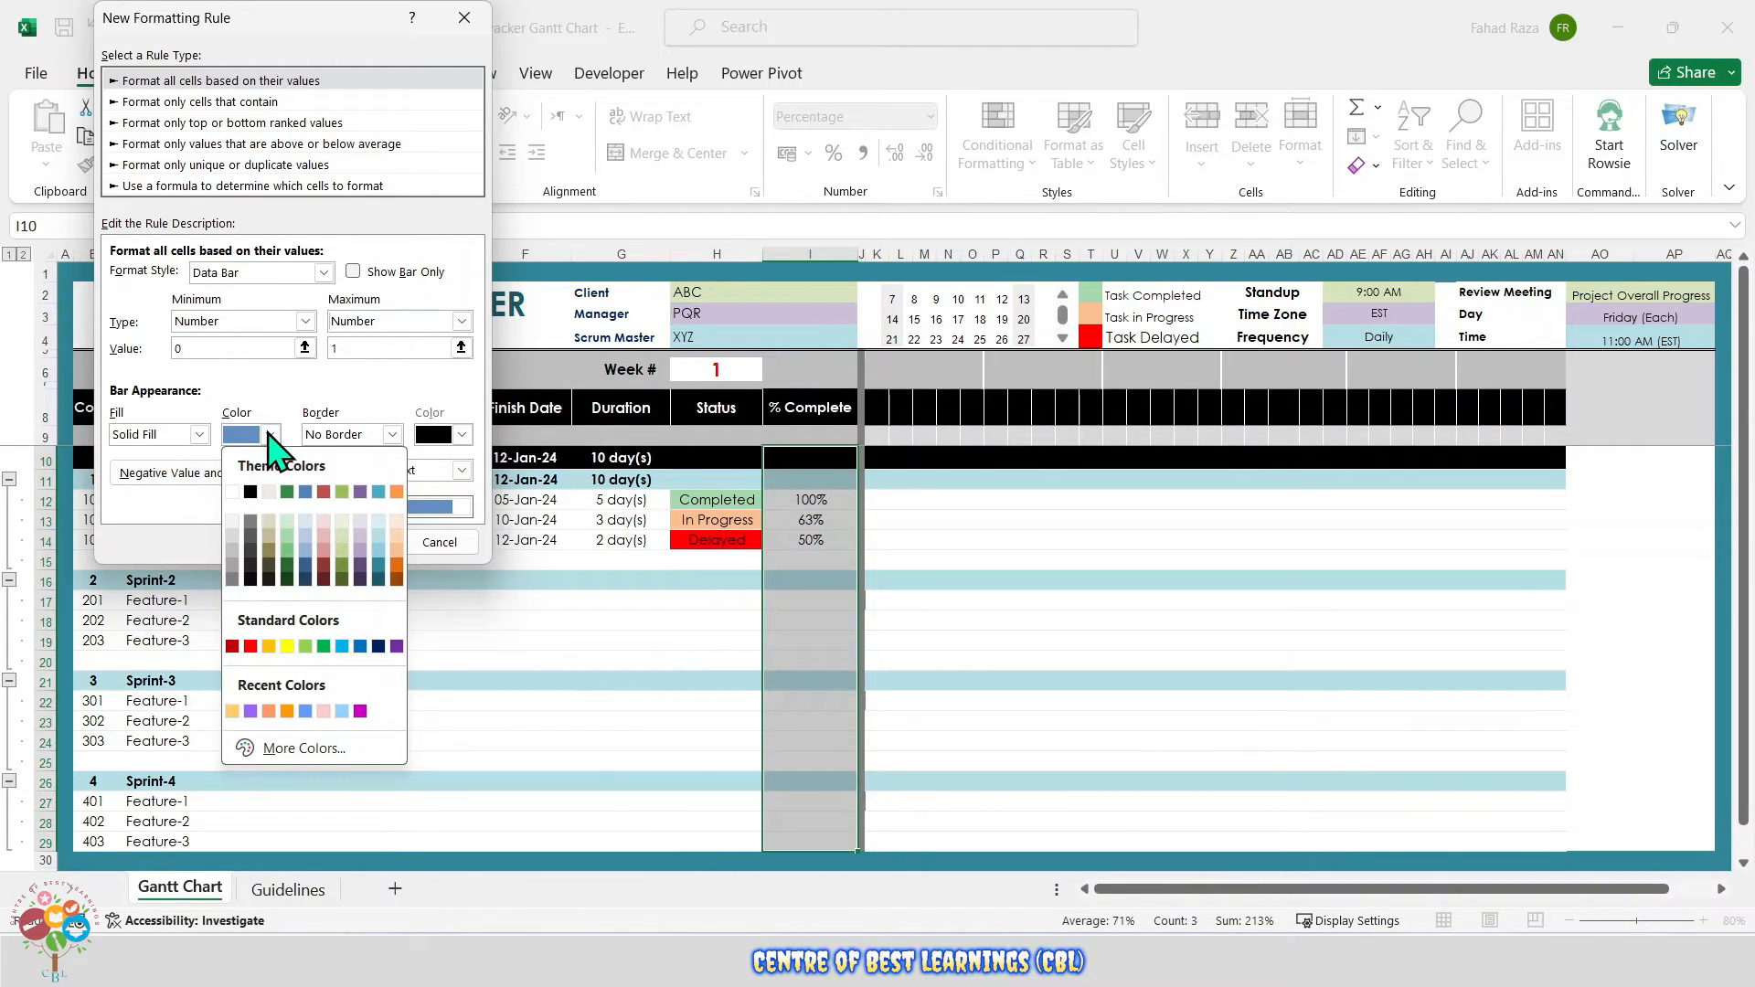
pyautogui.click(269, 647)
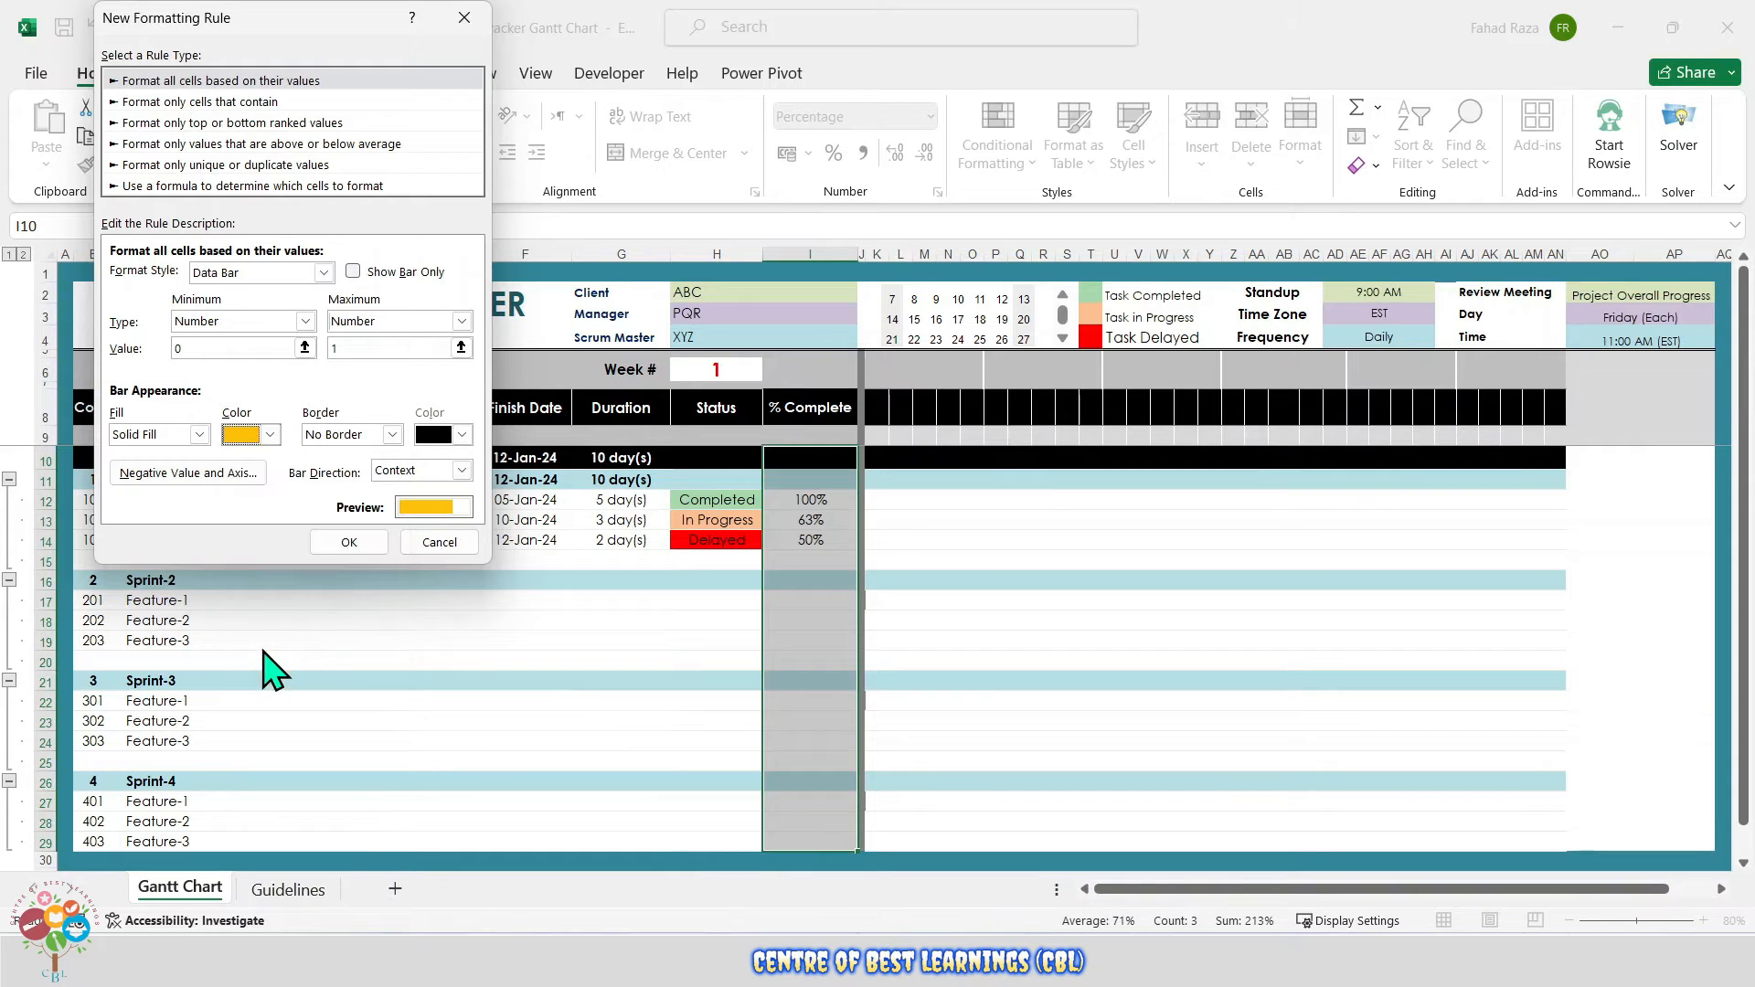
pyautogui.click(270, 435)
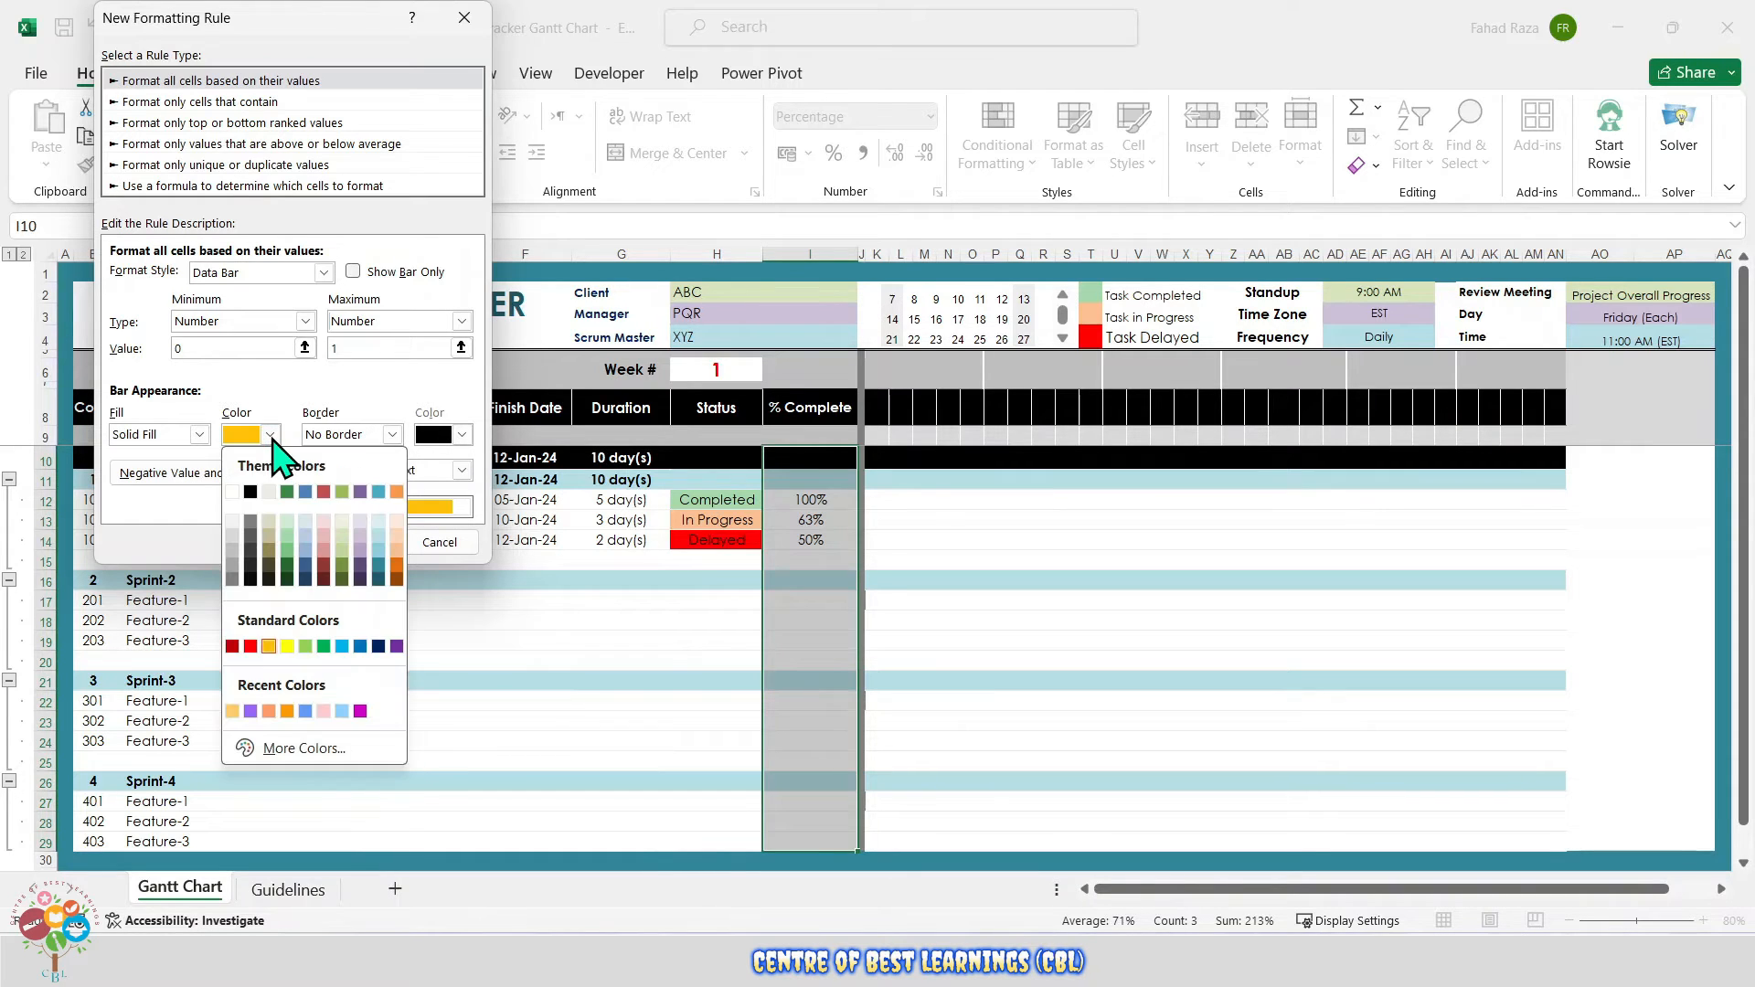
pyautogui.click(287, 711)
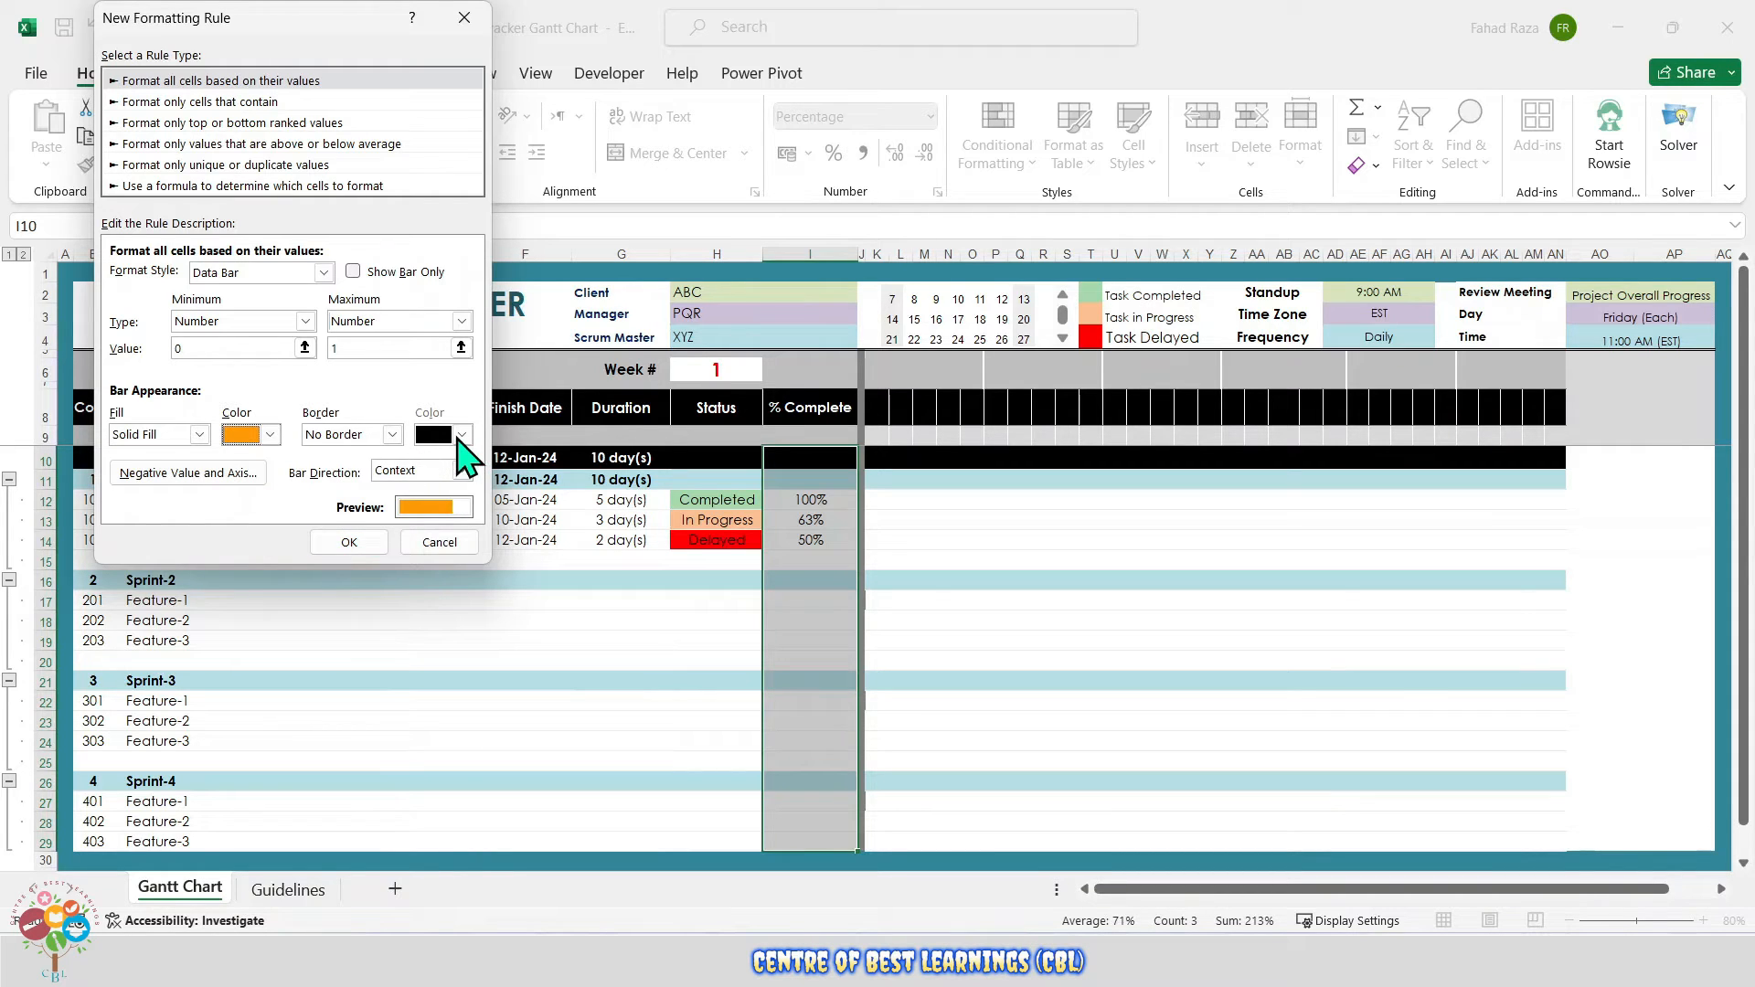
pyautogui.click(362, 547)
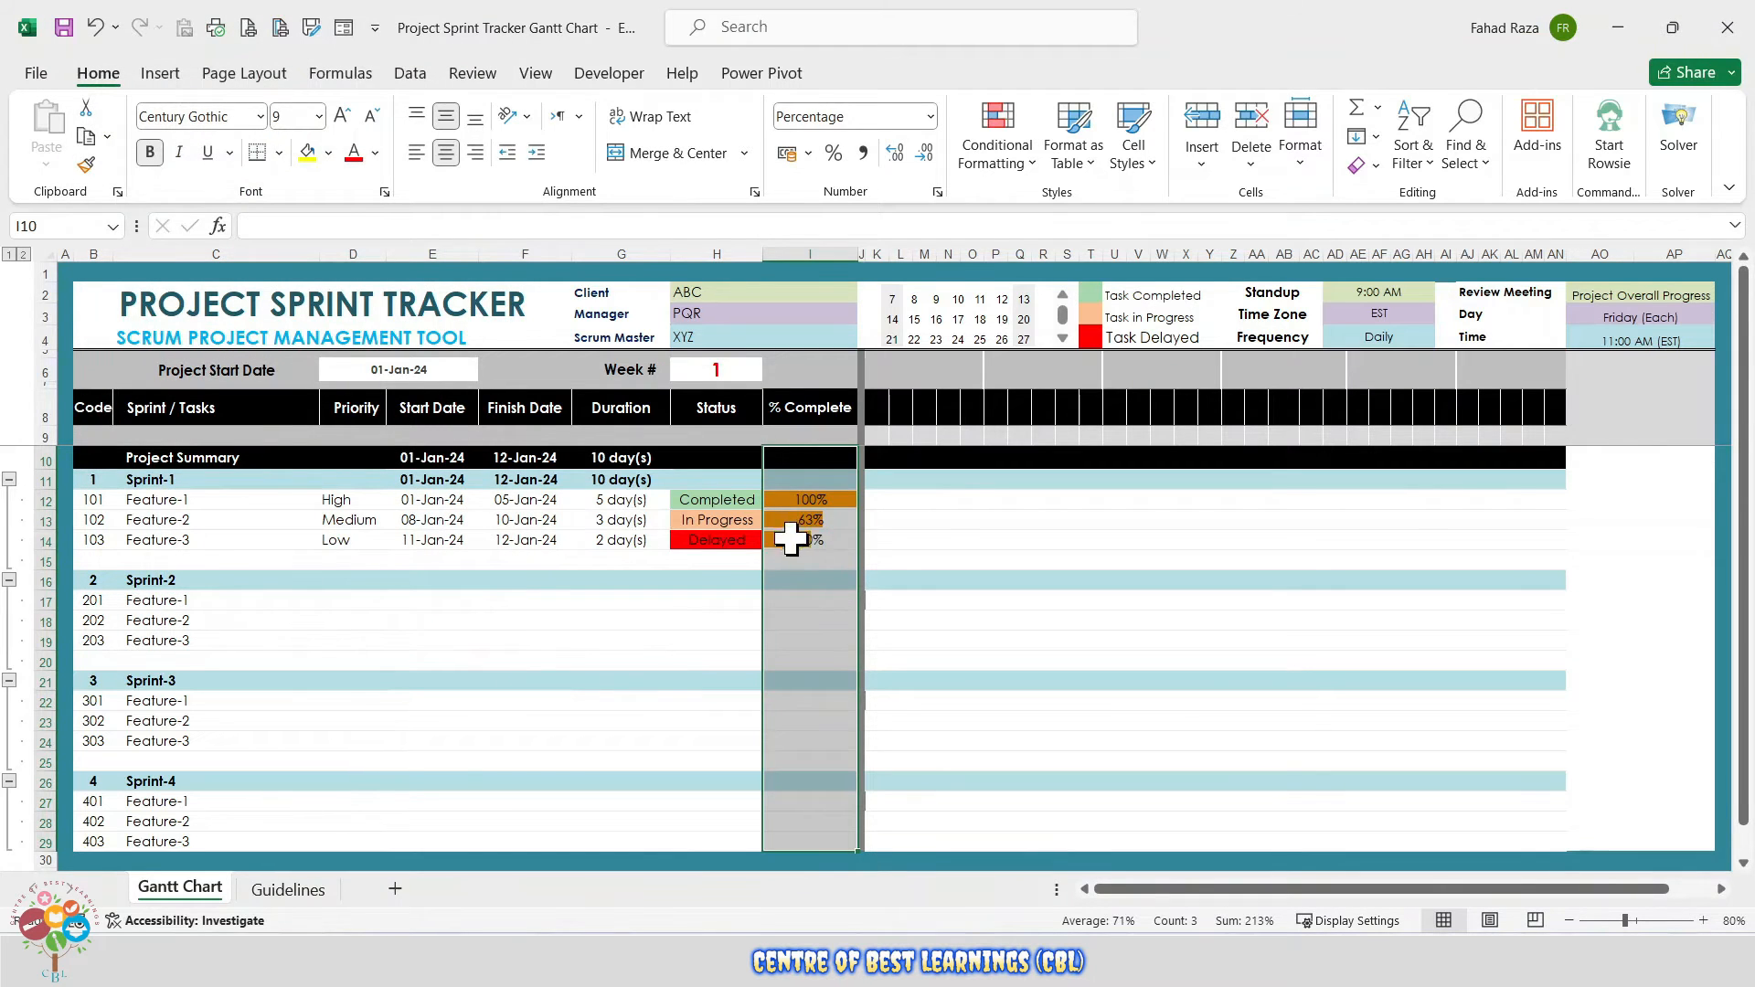
pyautogui.click(813, 620)
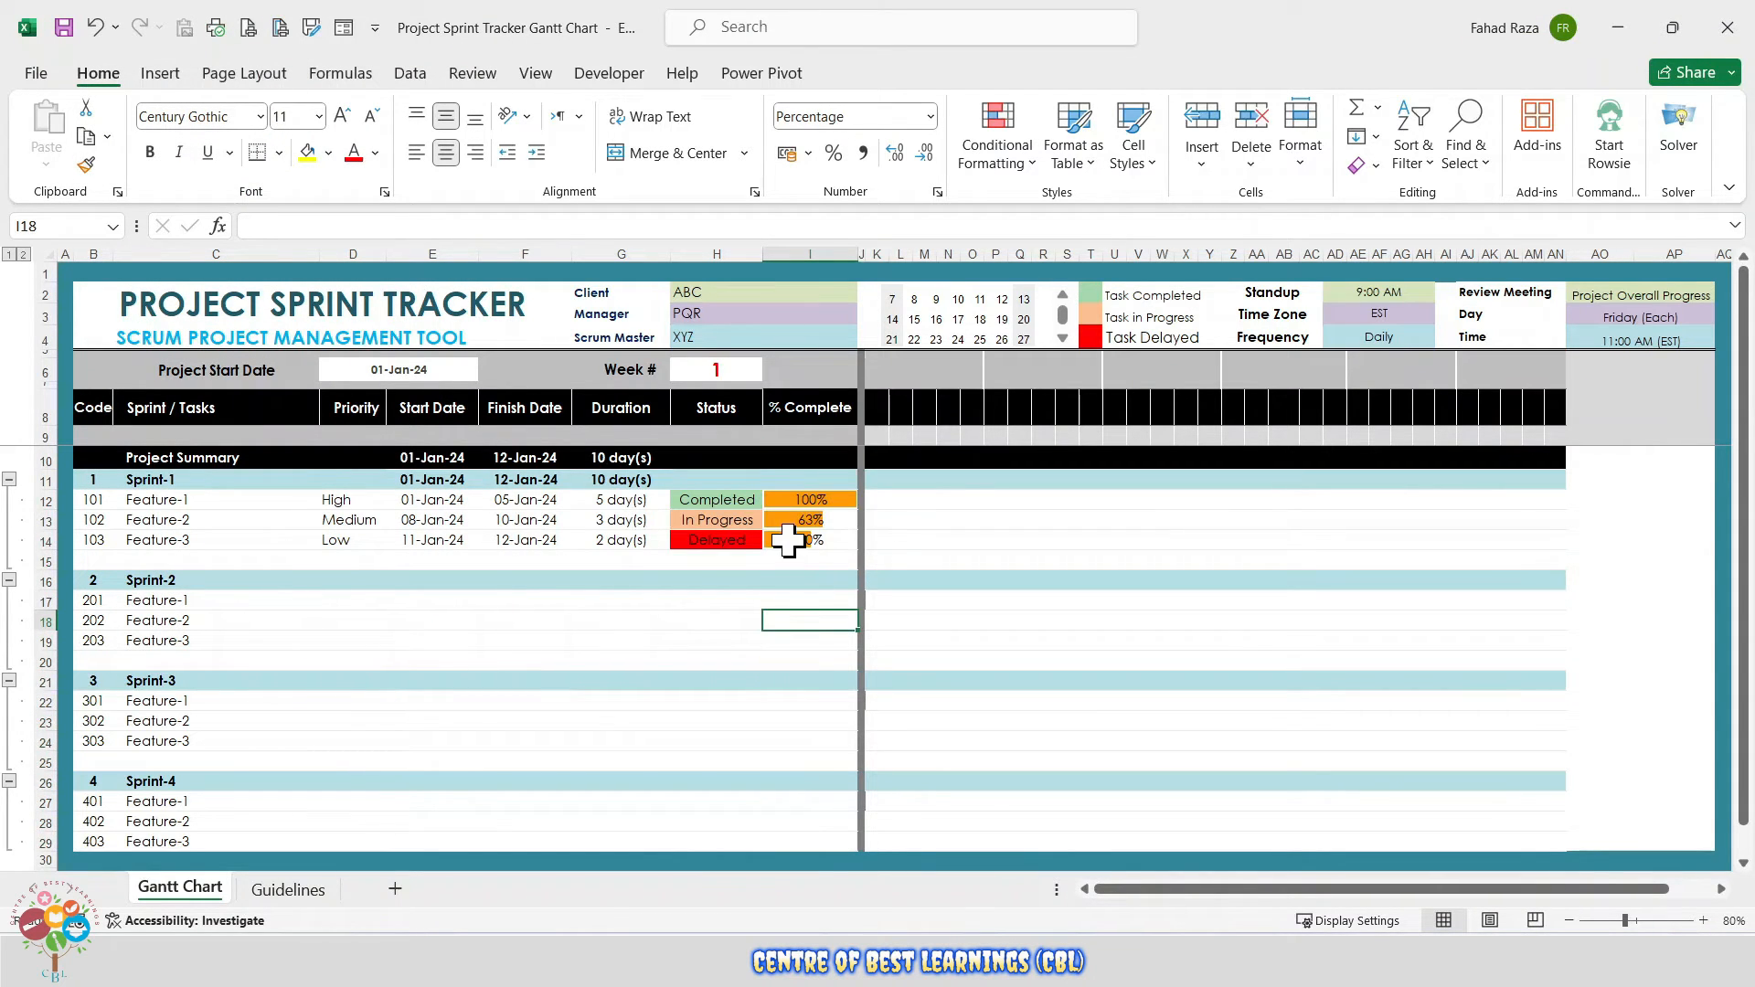
# - Calculate Sprint-1's progress in I11 with the formula =AVERAGE(I12:I14)
pyautogui.click(791, 480)
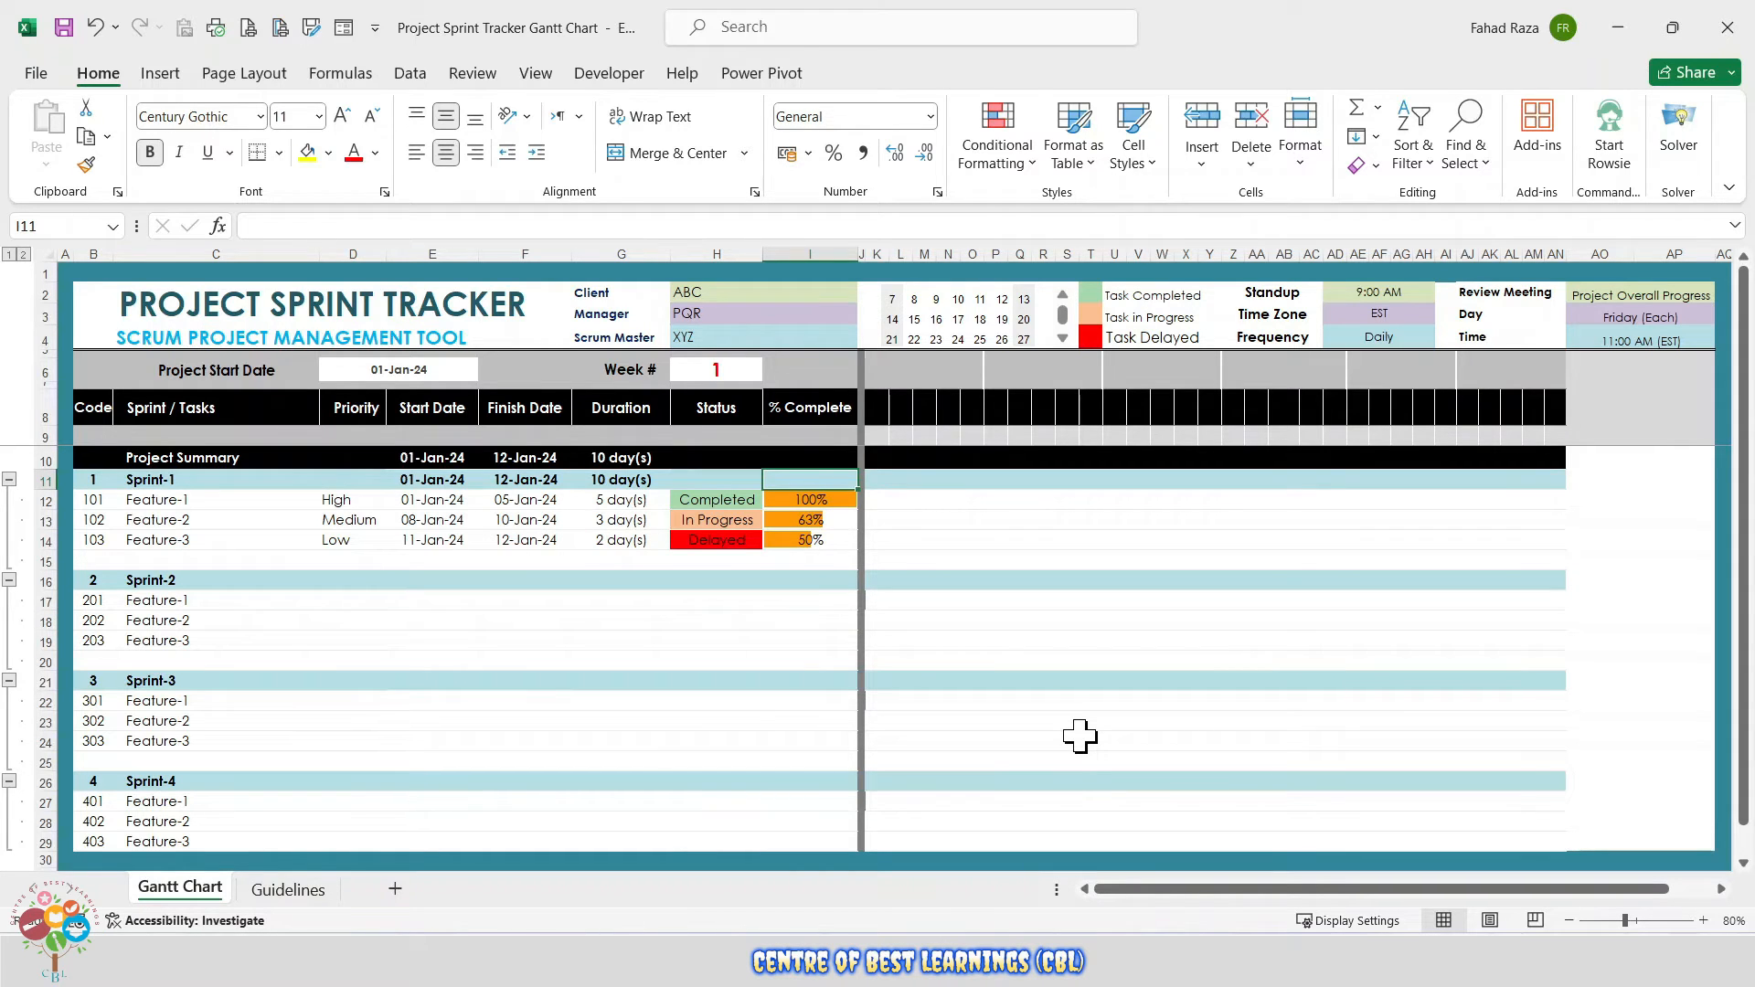
pyautogui.write('=')
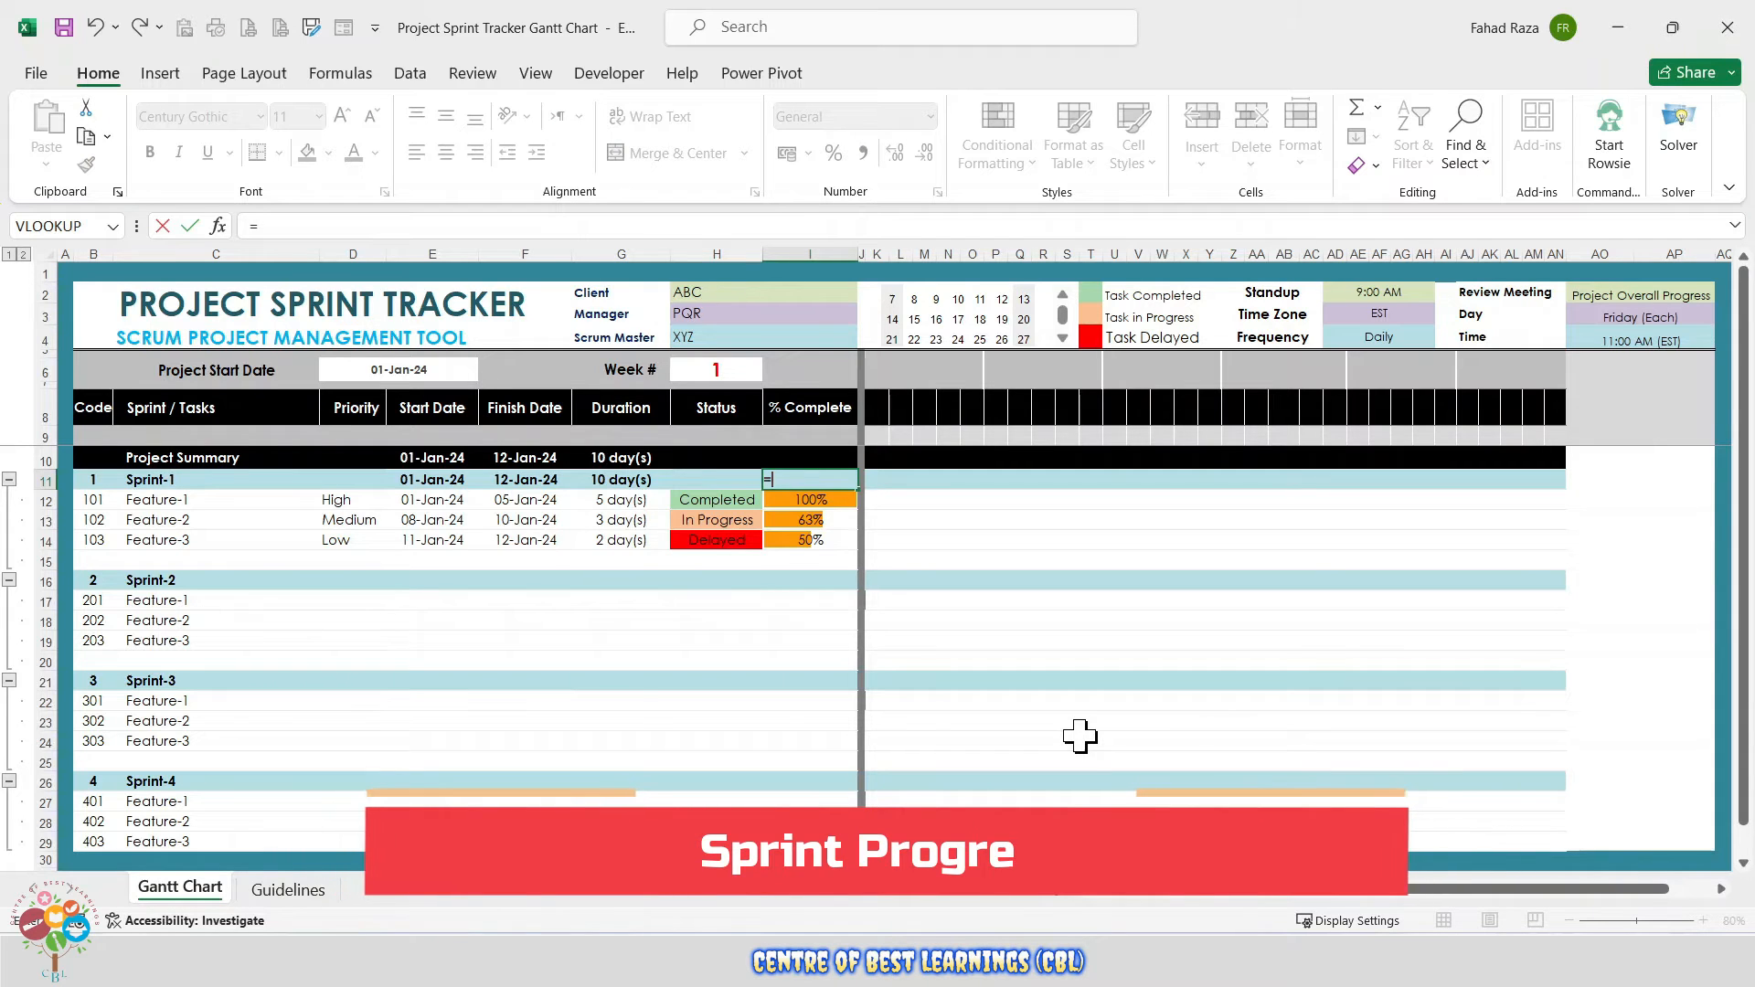
pyautogui.write('average')
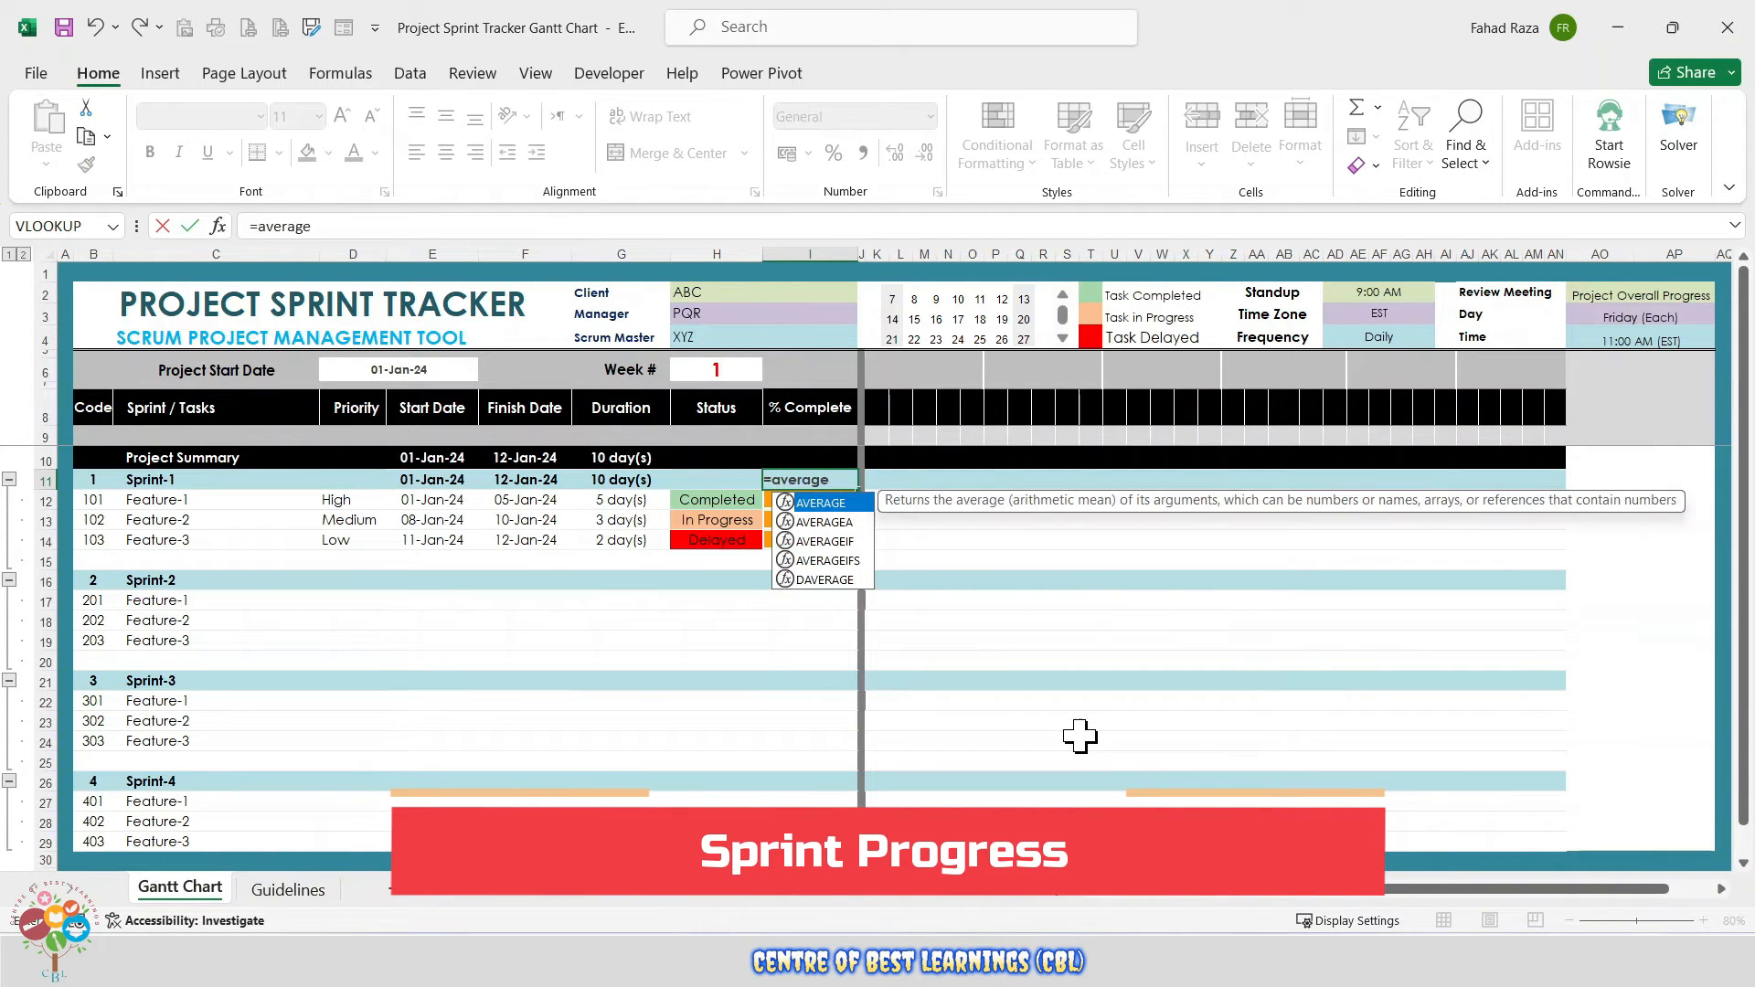
pyautogui.write('(')
pyautogui.press('Down')
pyautogui.hotkey('shift', 'Down')
pyautogui.hotkey('shift', 'Down')
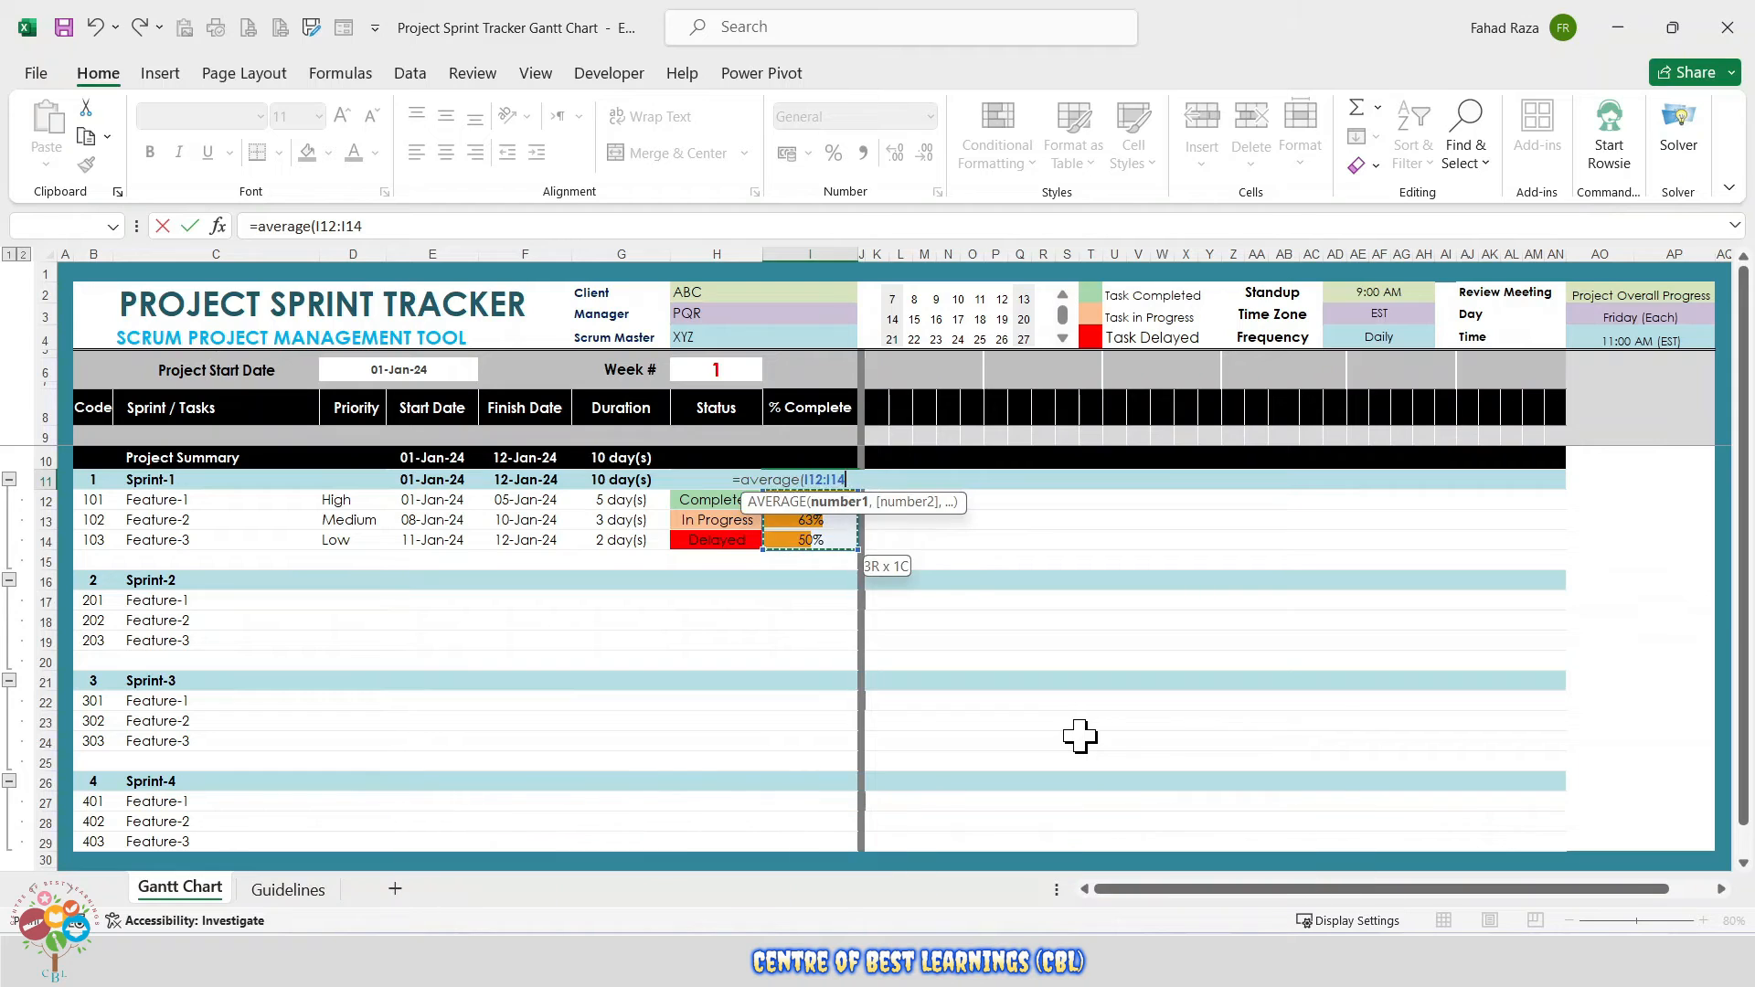
pyautogui.hotkey('ctrl', 'Return')
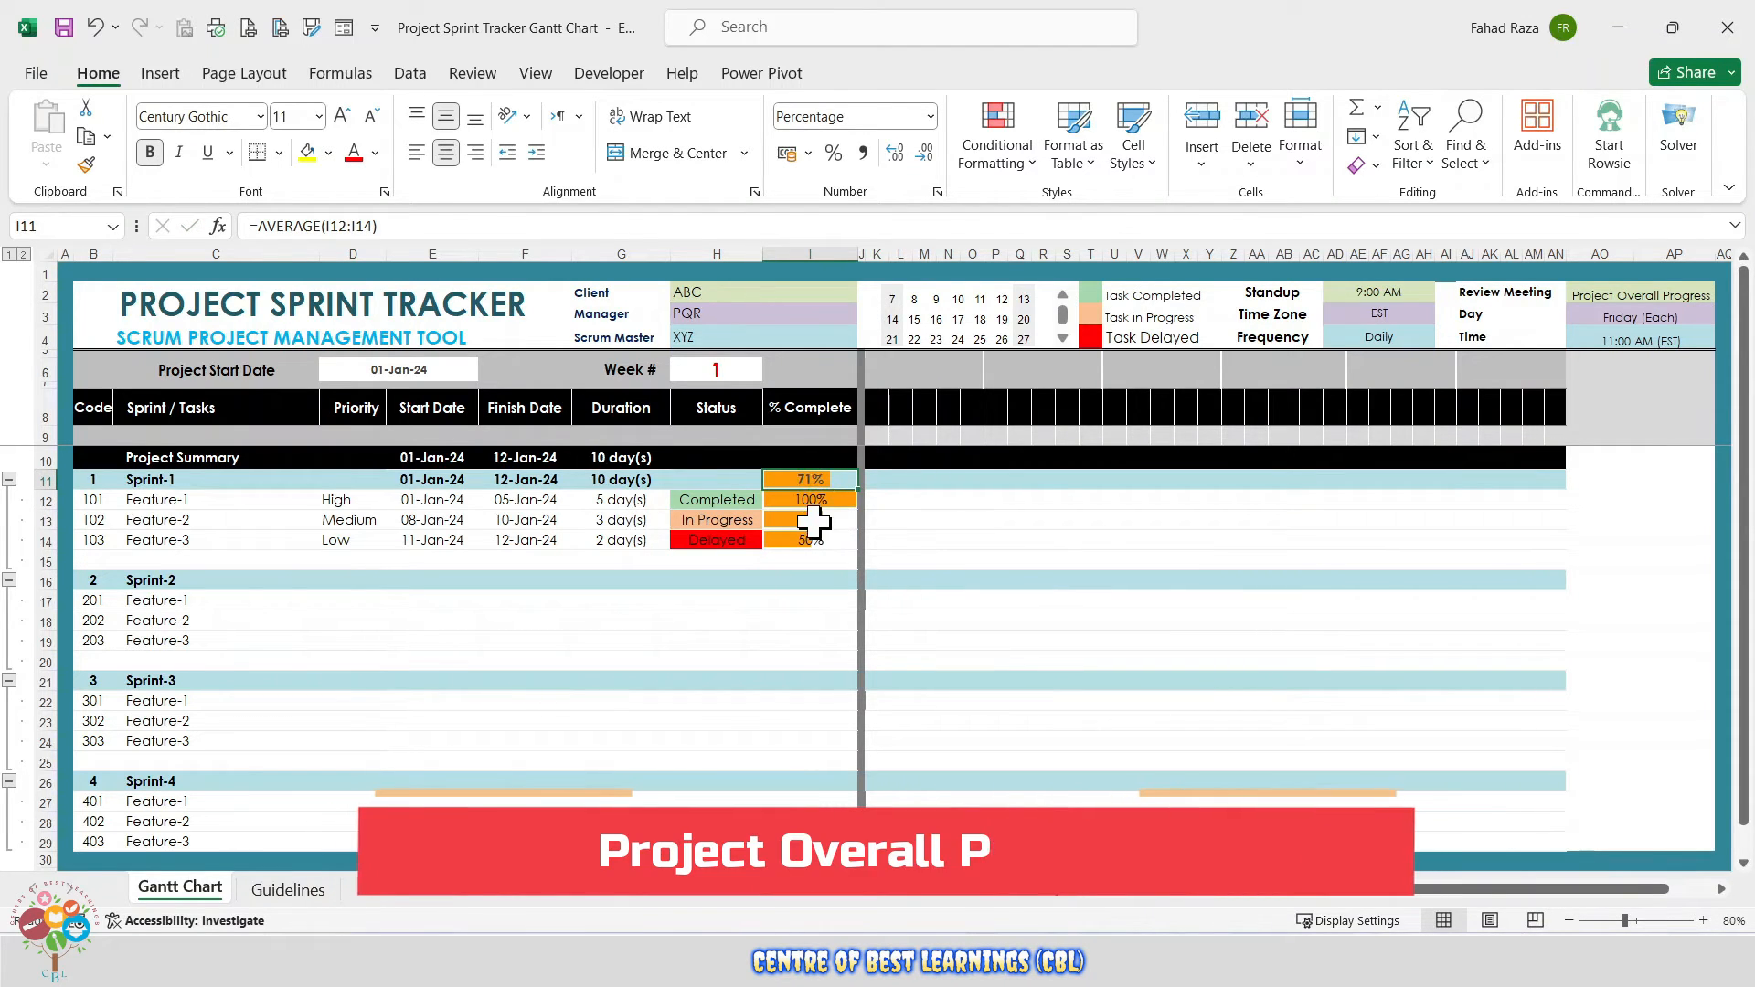
# - Calculate the overall project progress in I10 by averaging the four sprint rows with =AVERAGE(I11,I16,I21,I26)
pyautogui.click(810, 452)
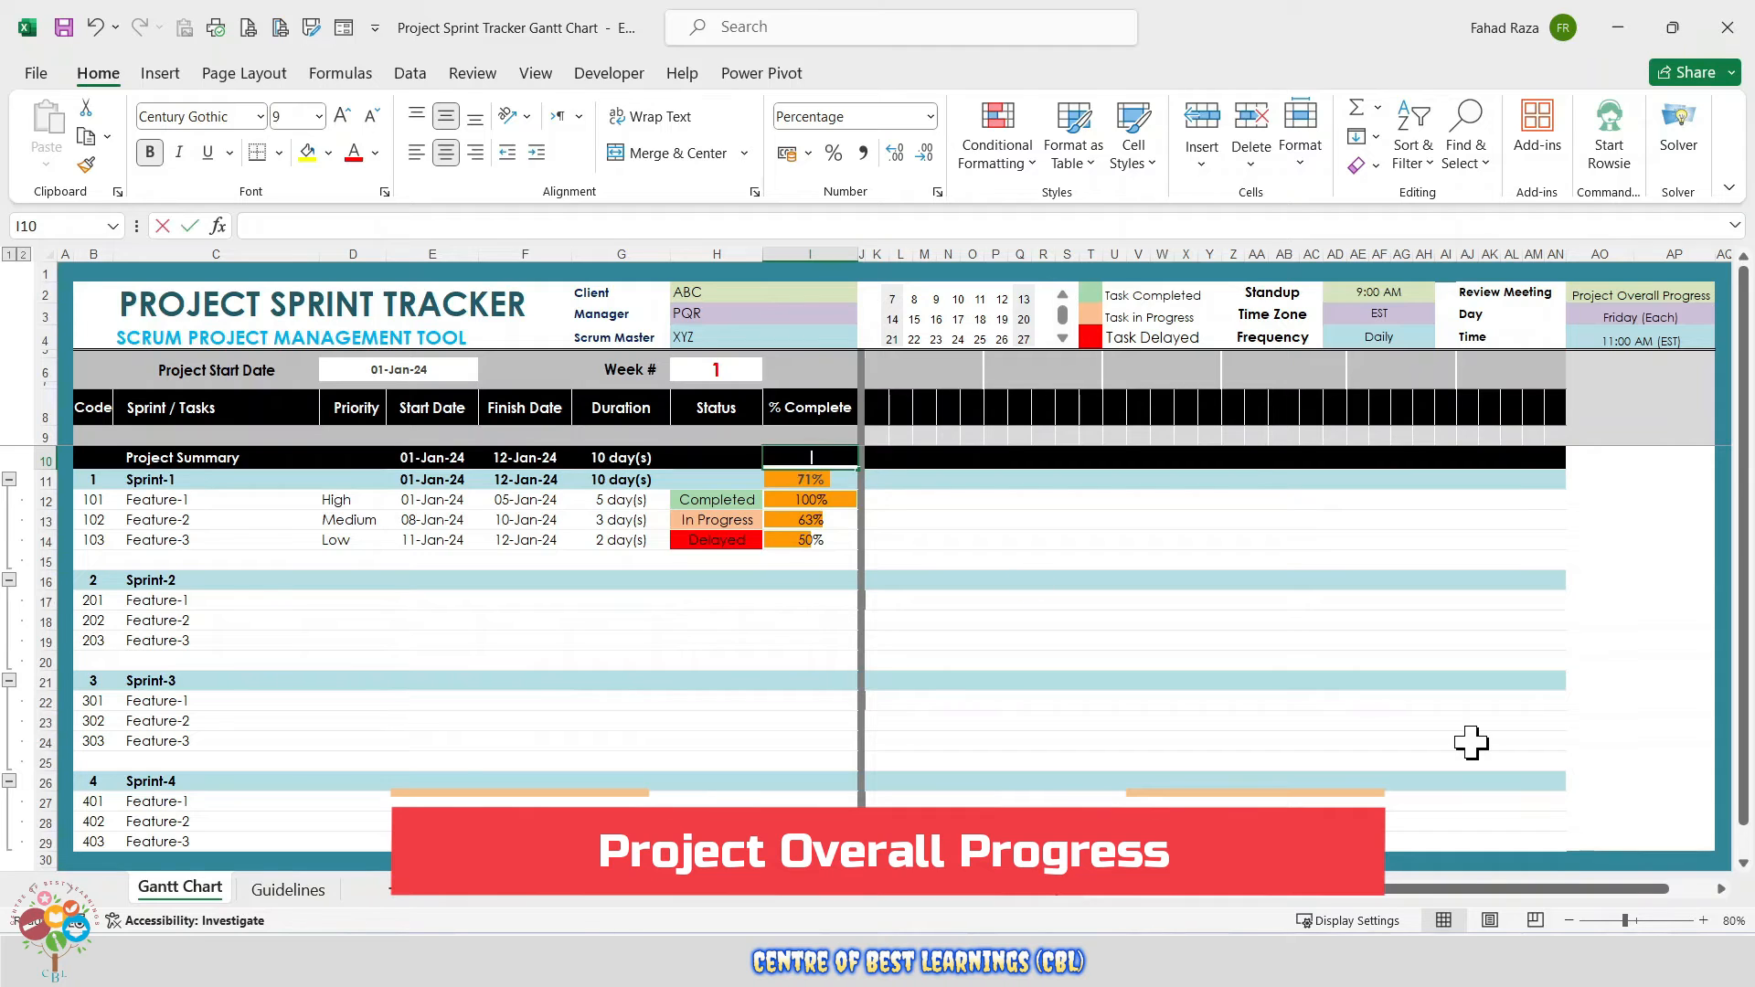
pyautogui.write('=average(')
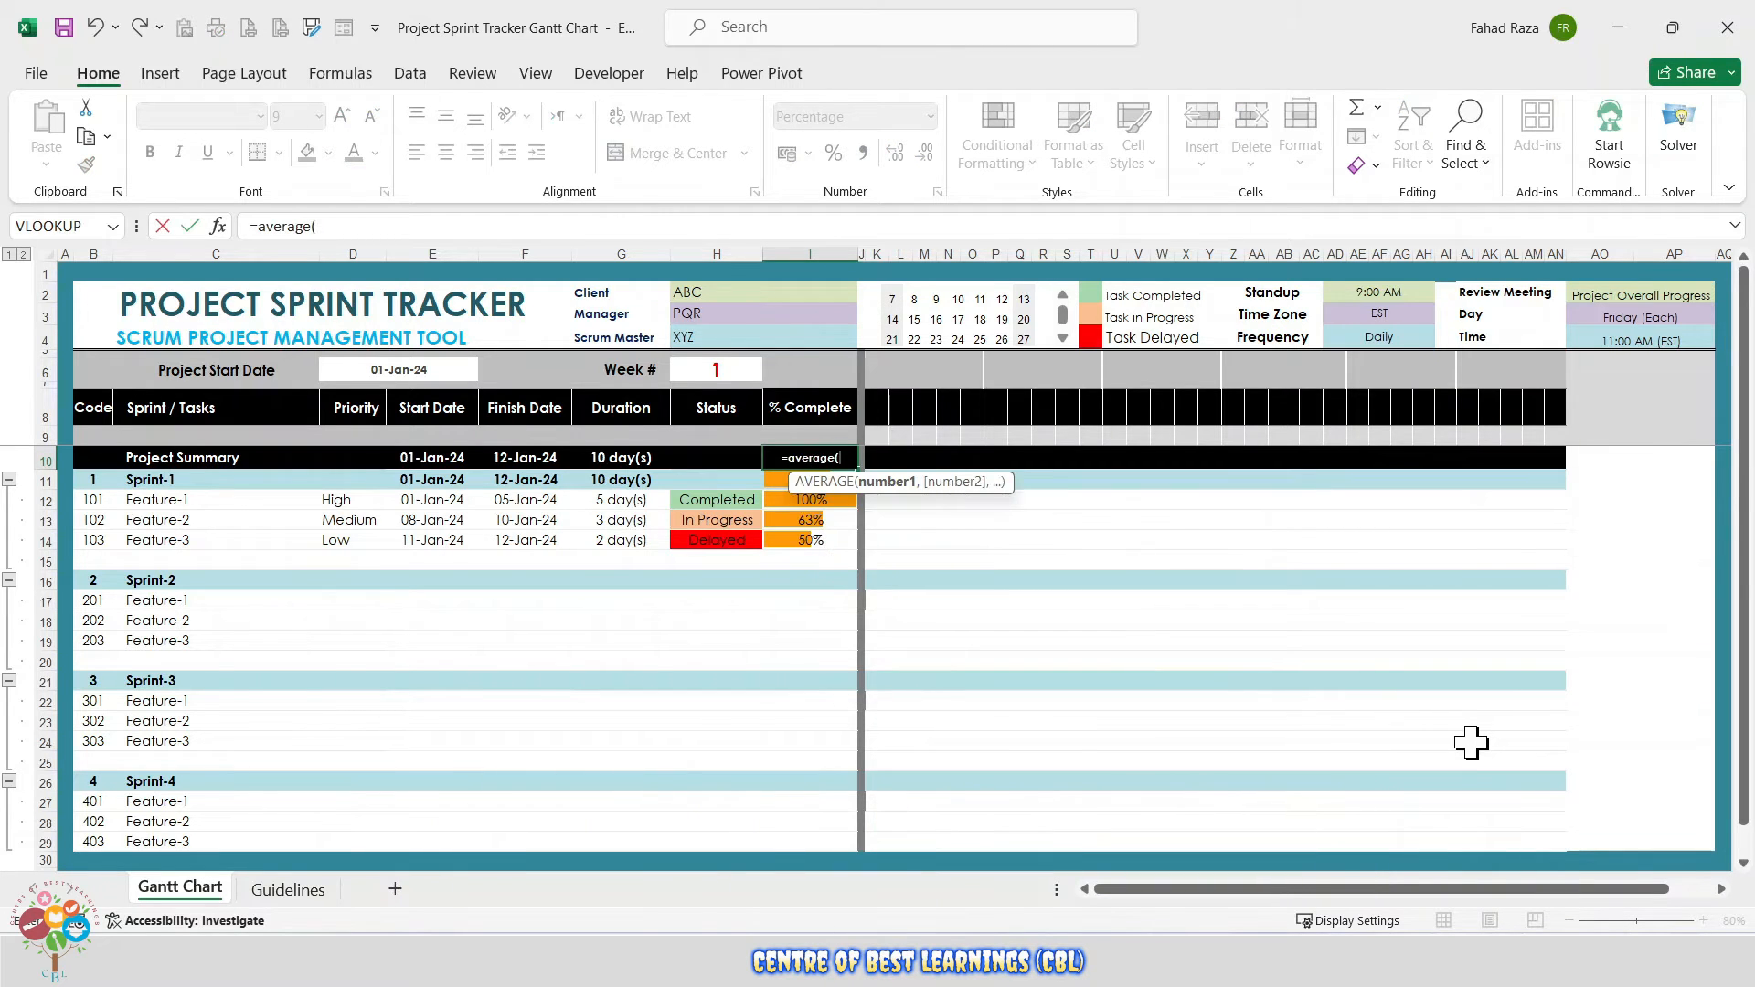
pyautogui.click(775, 478)
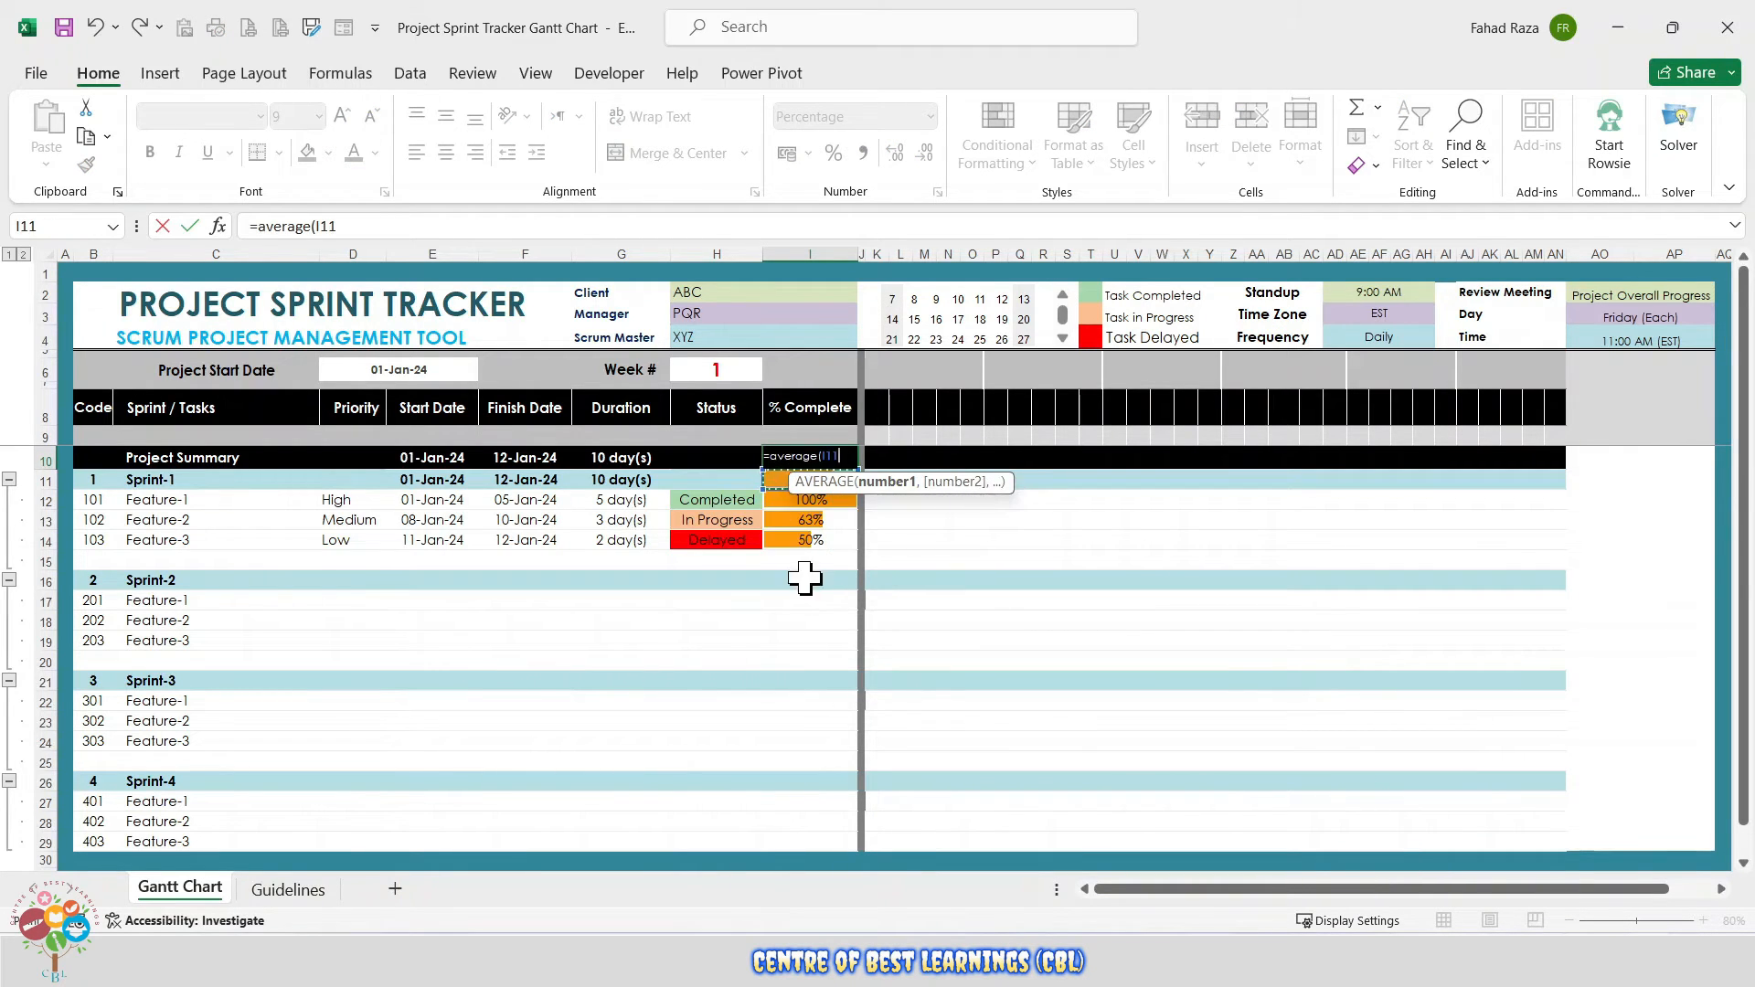
pyautogui.write(',')
pyautogui.click(809, 581)
pyautogui.write(',')
pyautogui.click(810, 681)
pyautogui.write(',')
pyautogui.click(810, 782)
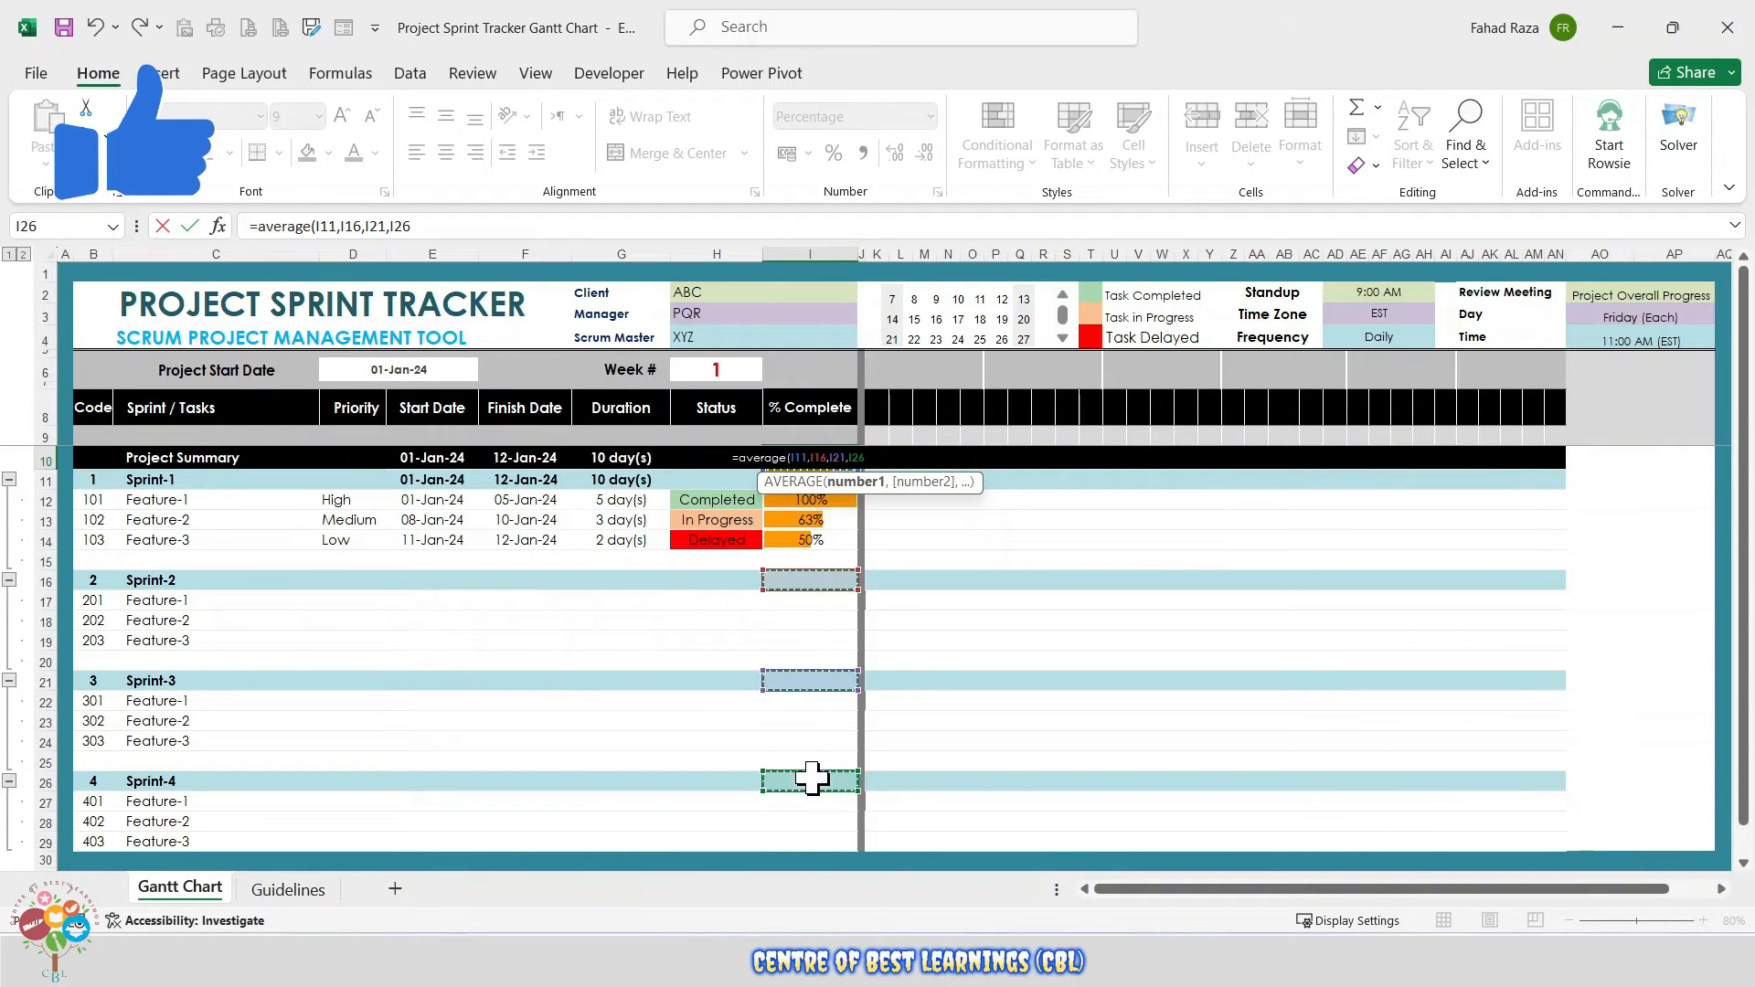
pyautogui.hotkey('ctrl', 'Return')
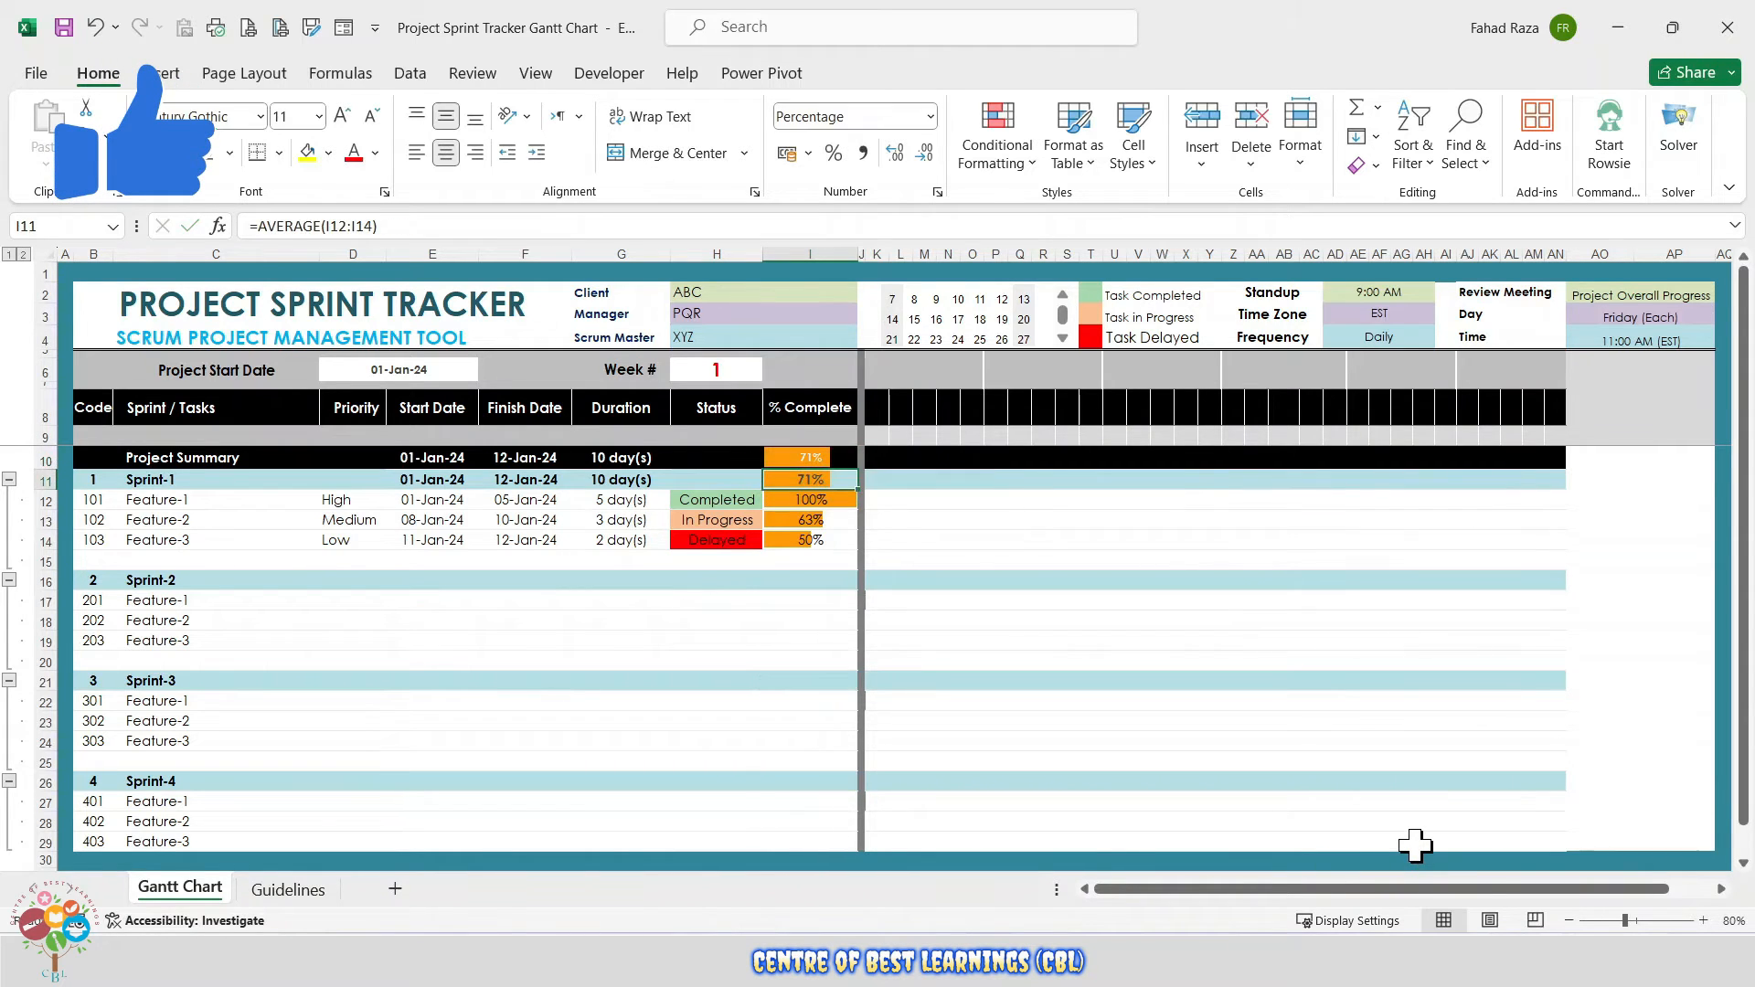
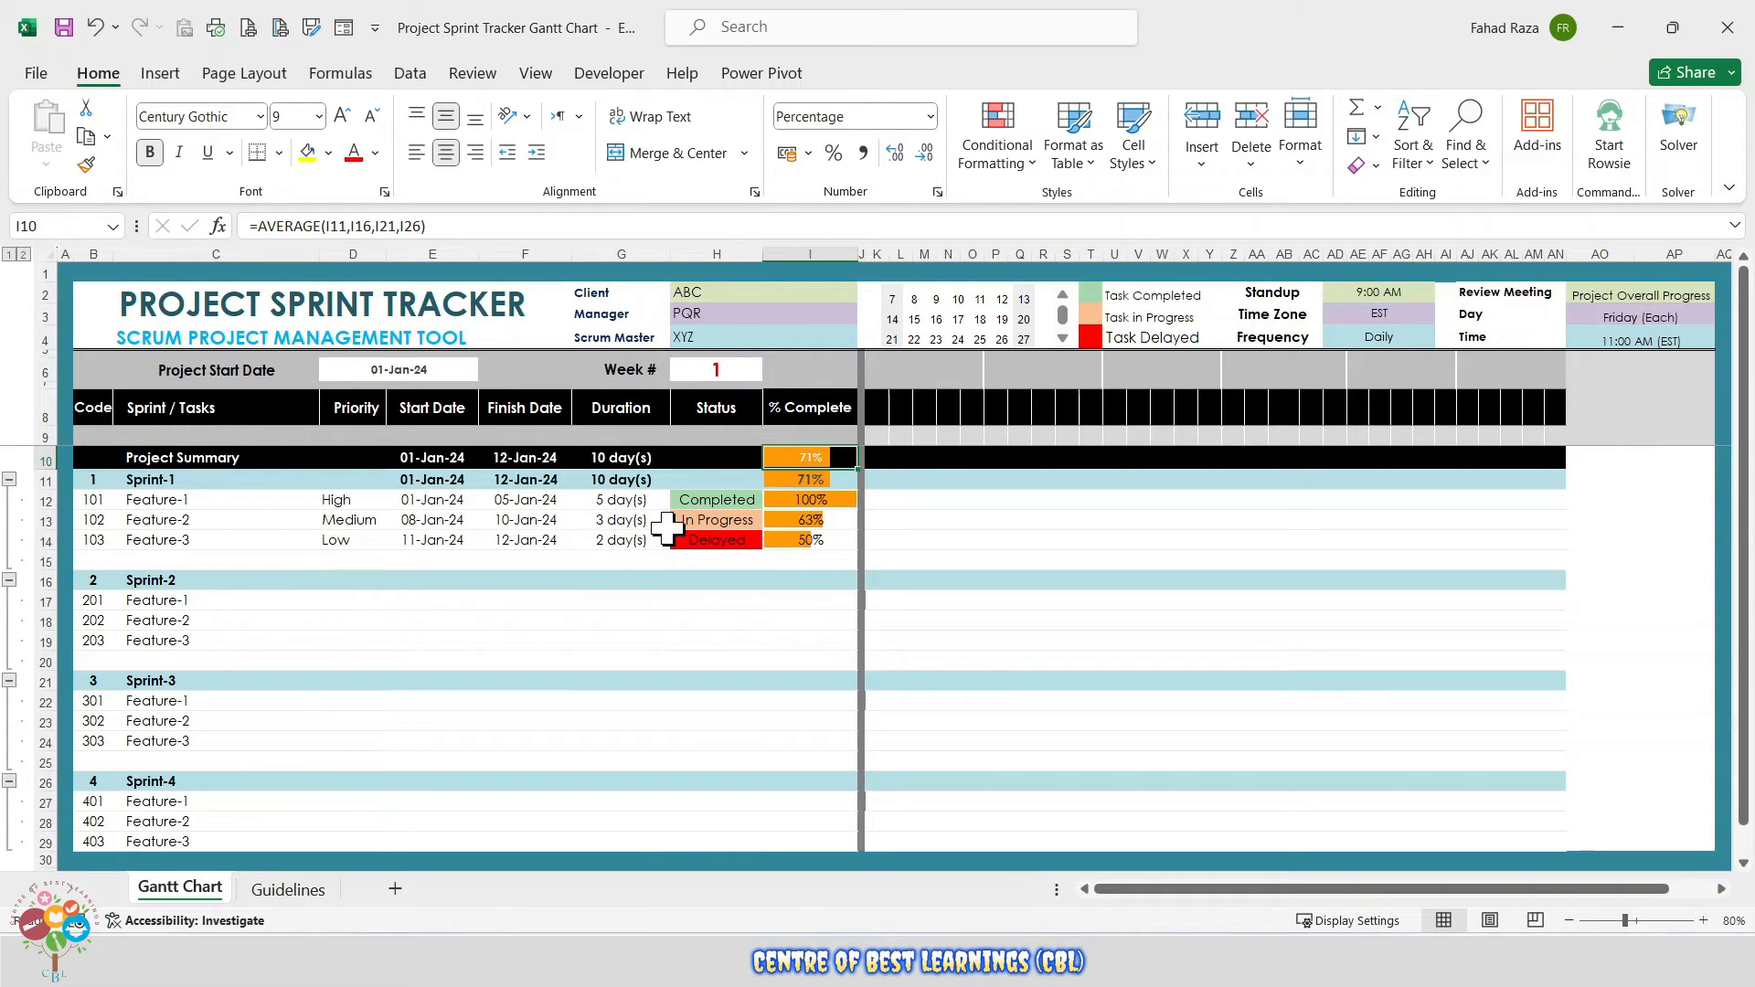
# - Copy Sprint-1's priority-to-progress block D11:I14 and paste it into Sprint-2 starting at D16
pyautogui.click(339, 476)
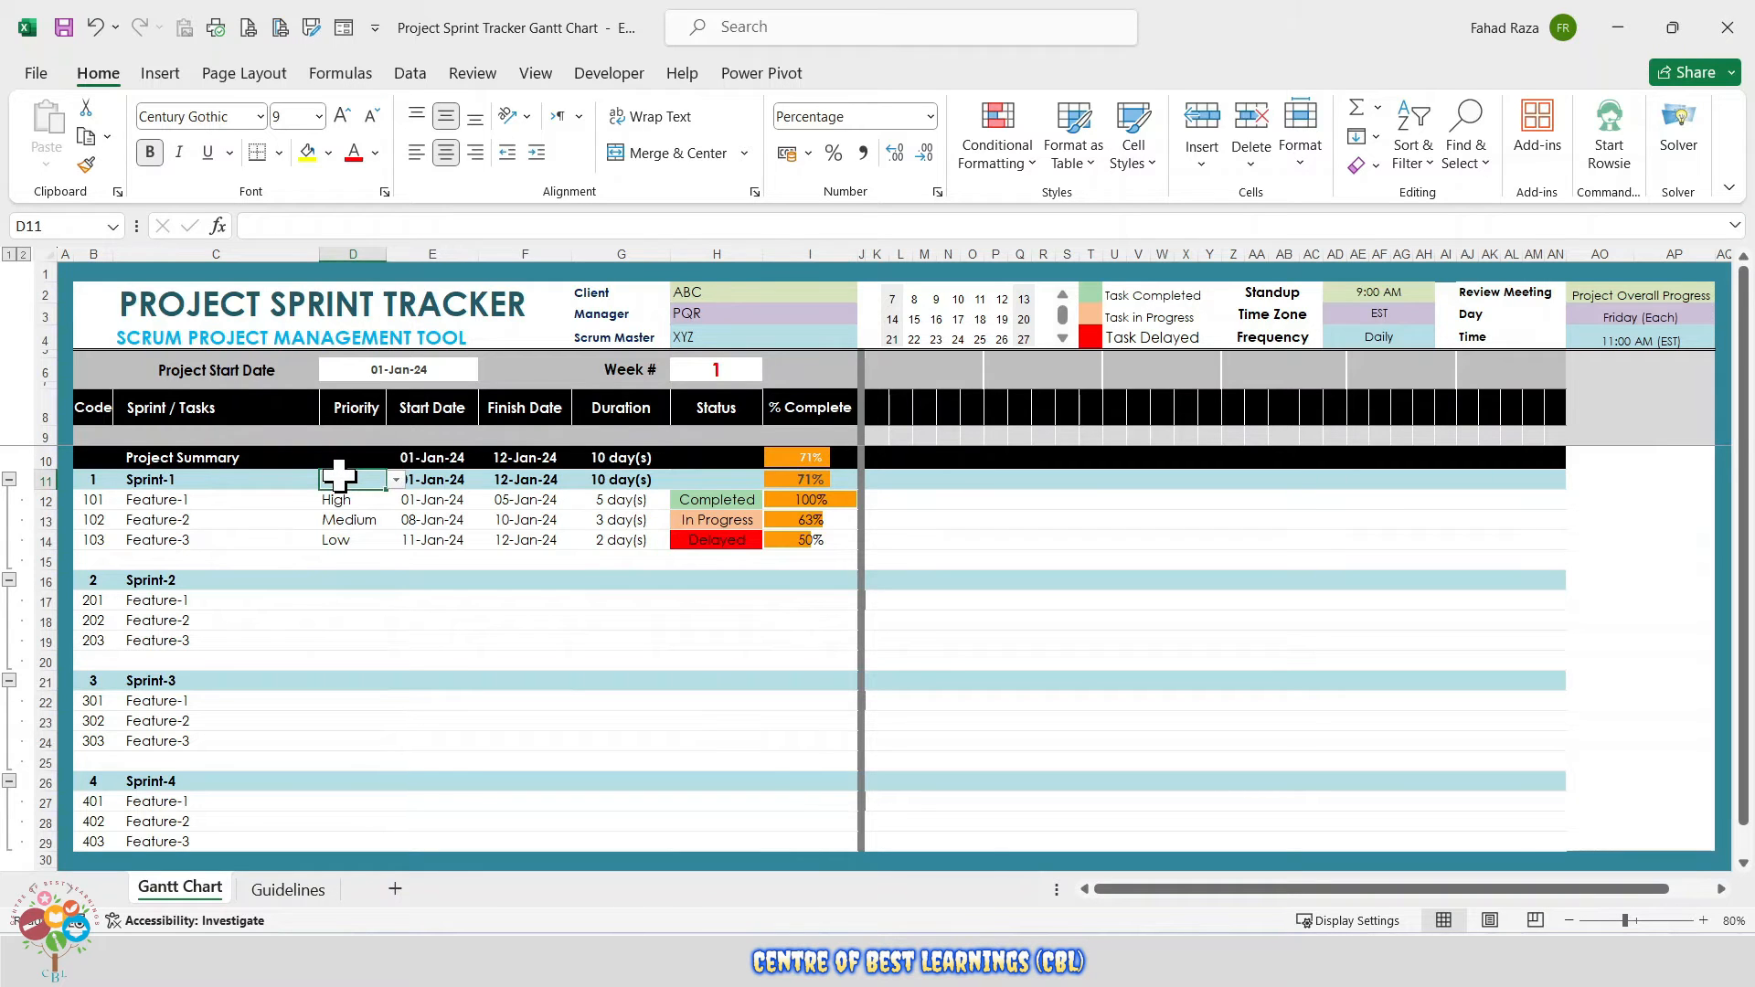
pyautogui.moveTo(340, 476); pyautogui.dragTo(811, 539)
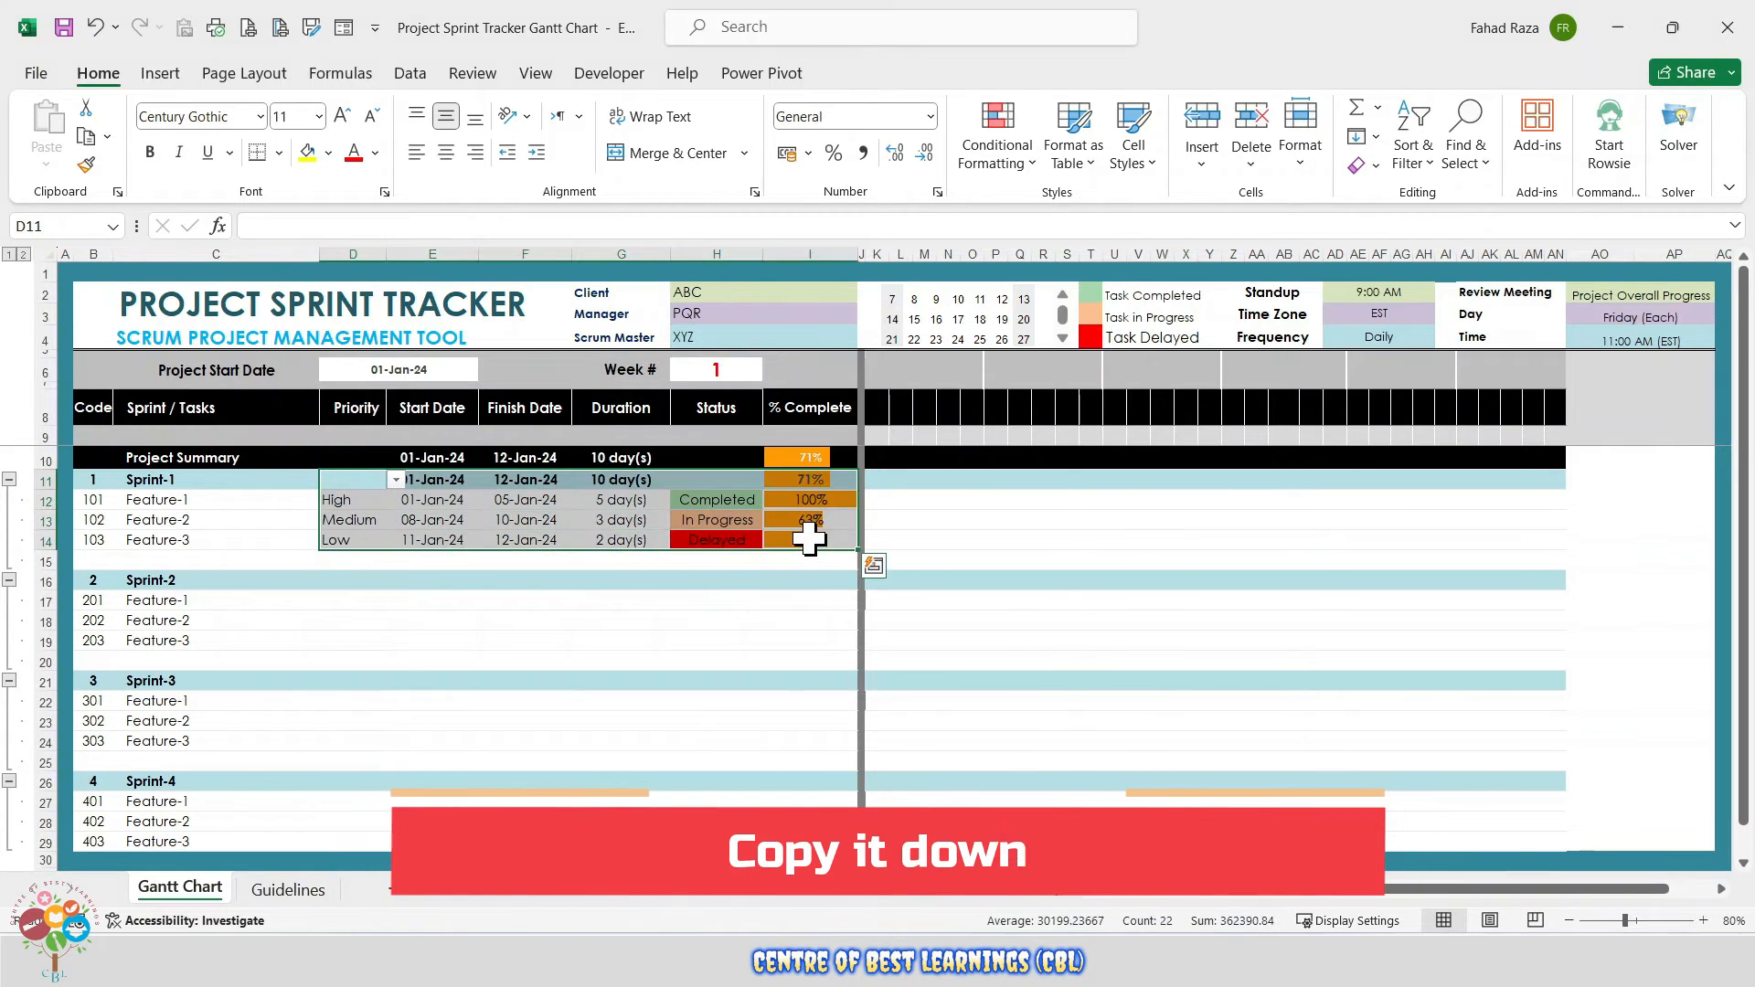
pyautogui.rightClick(812, 542)
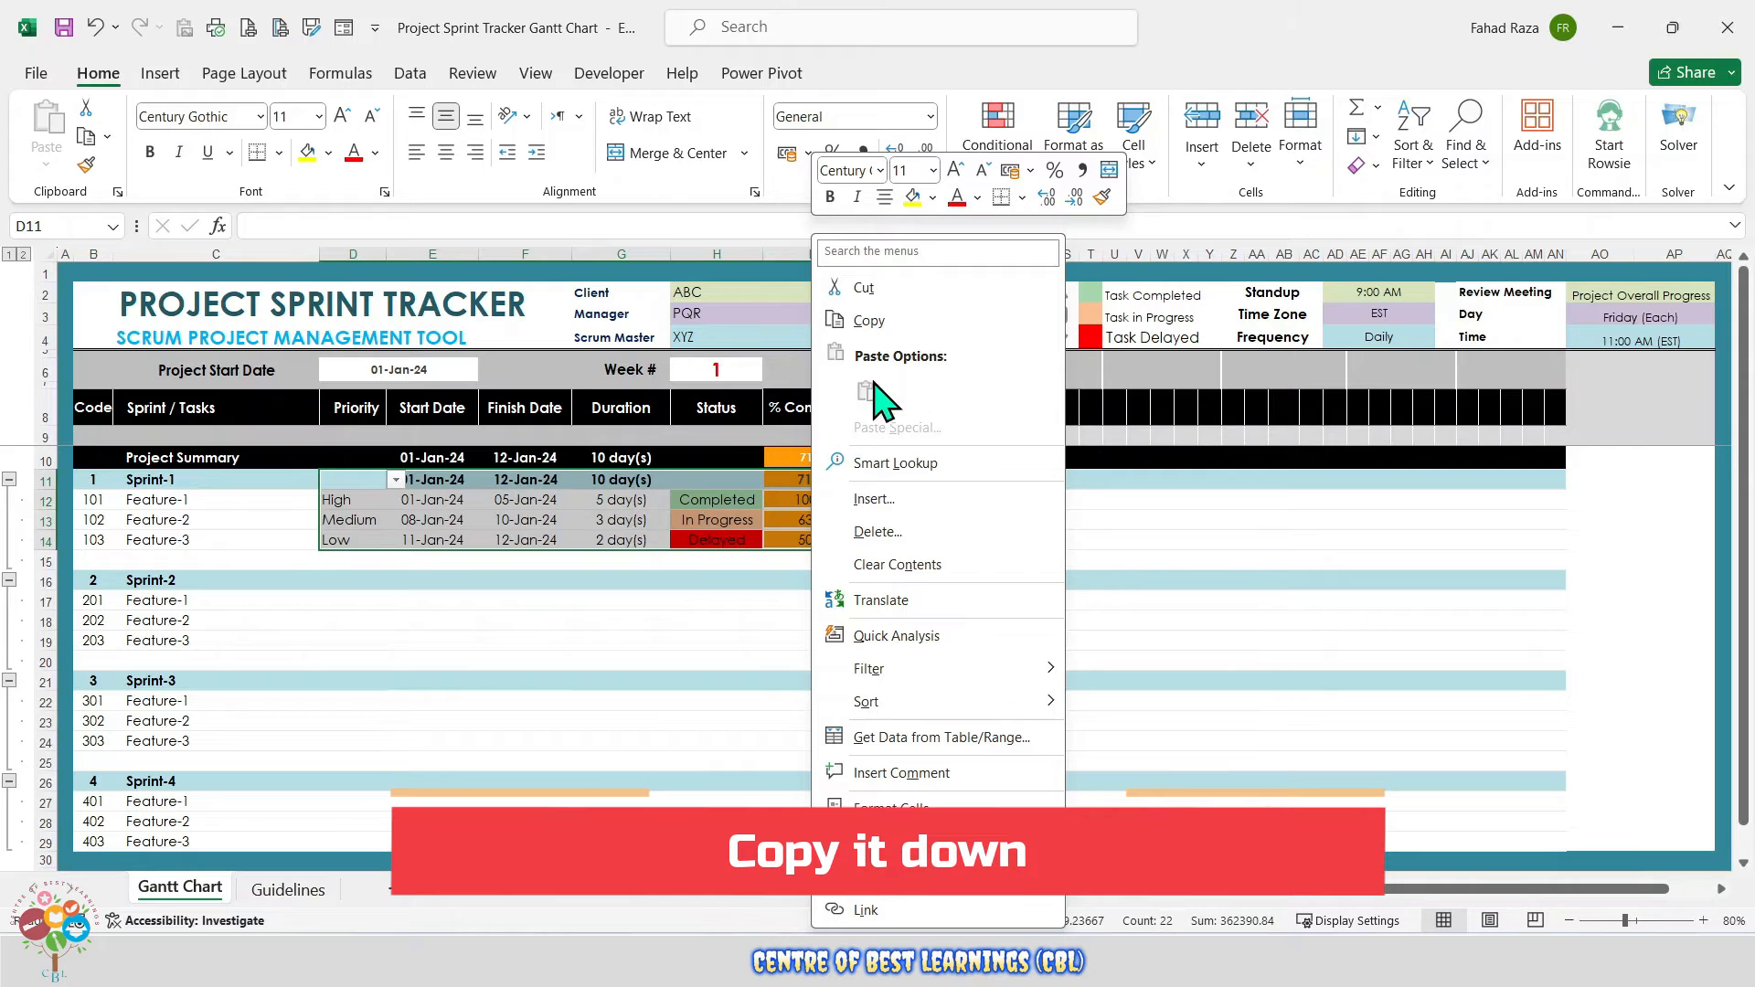
pyautogui.click(867, 320)
pyautogui.click(345, 573)
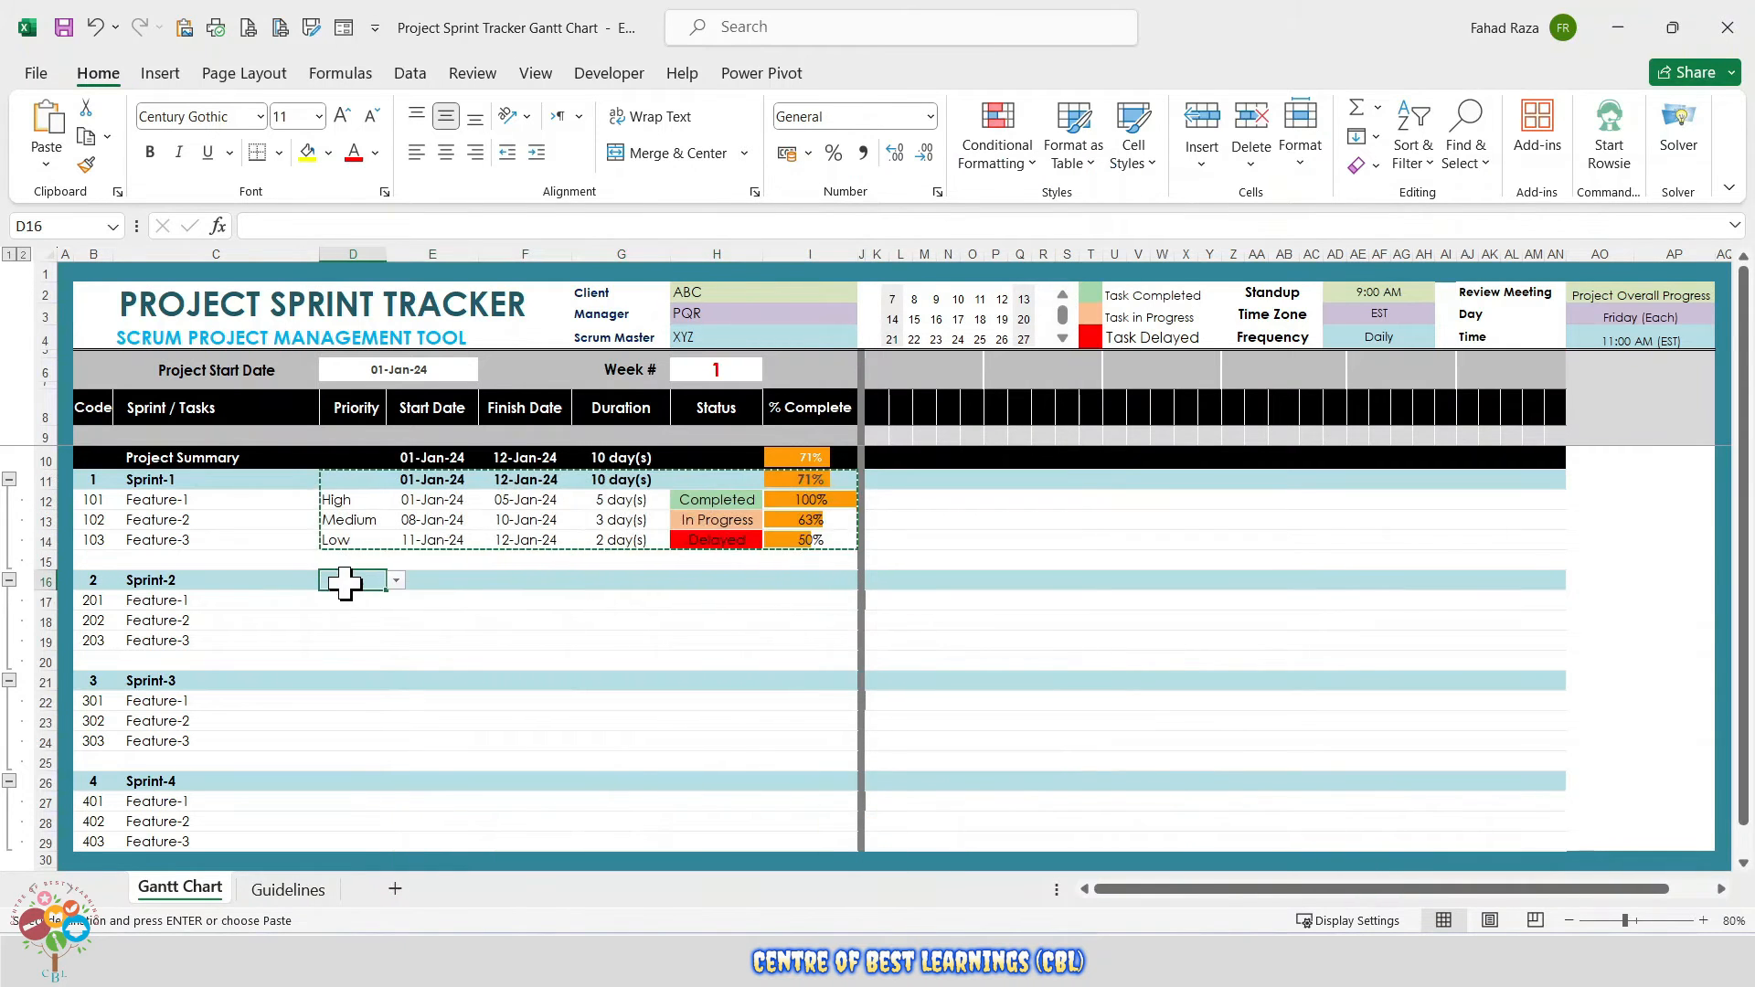
pyautogui.rightClick(348, 586)
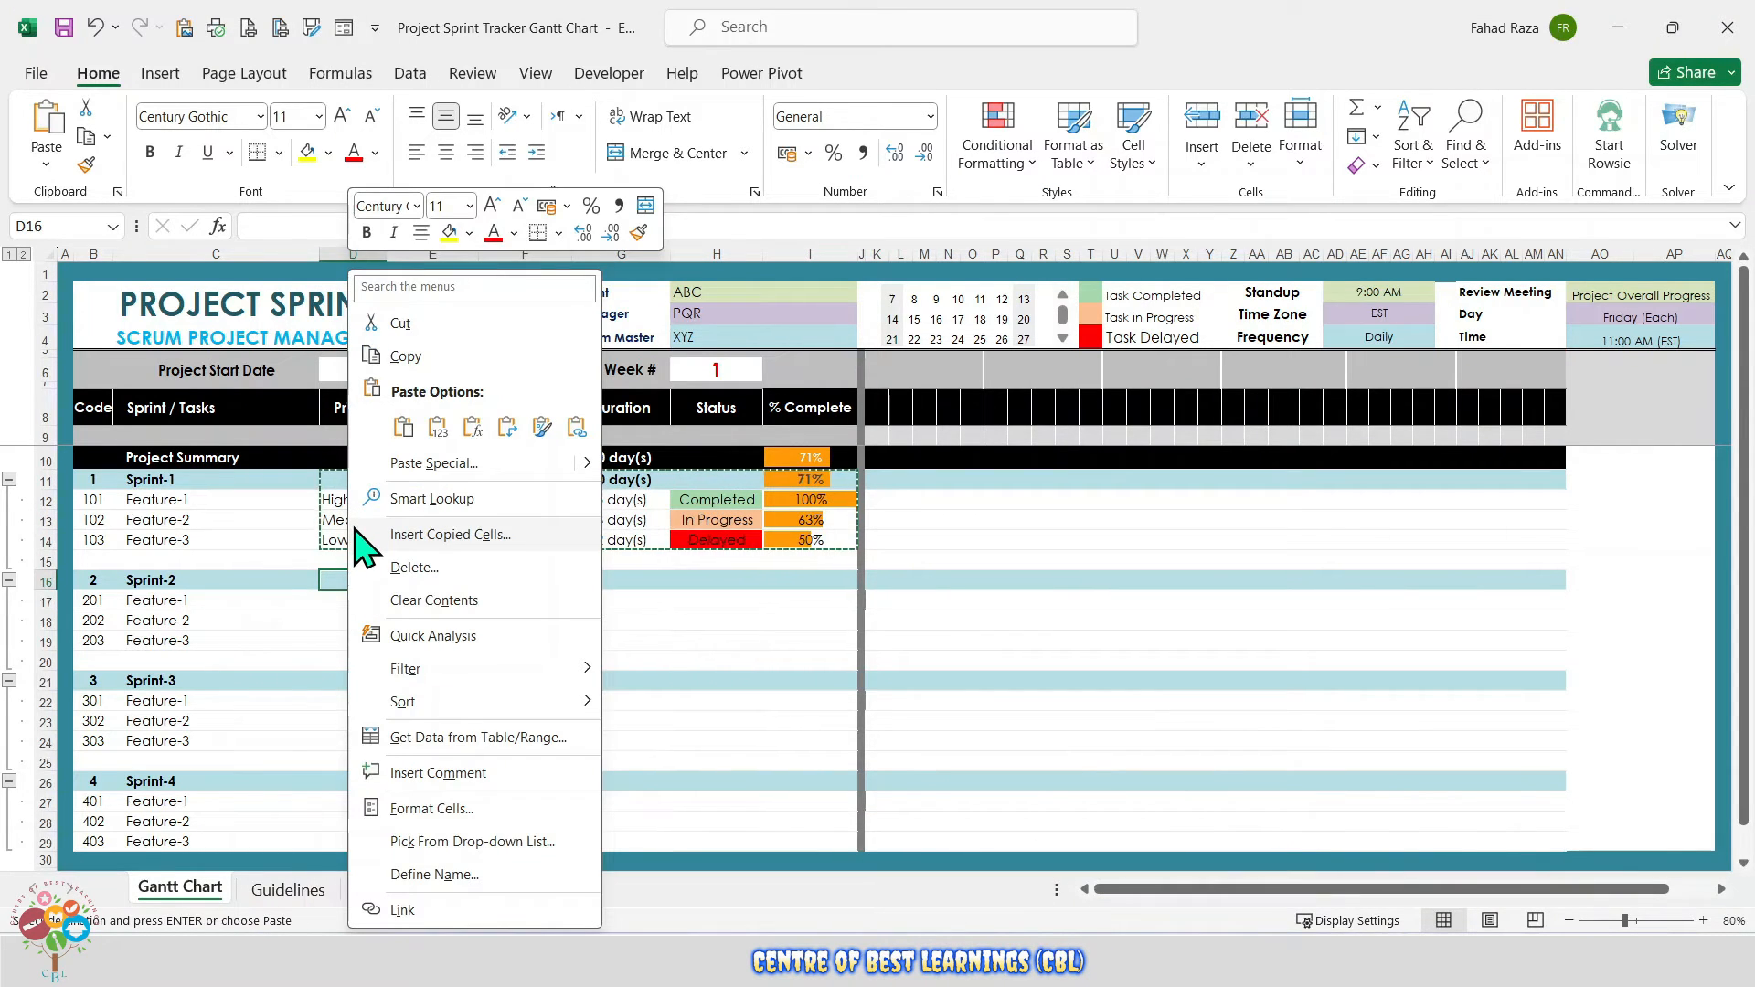
pyautogui.press('Escape')
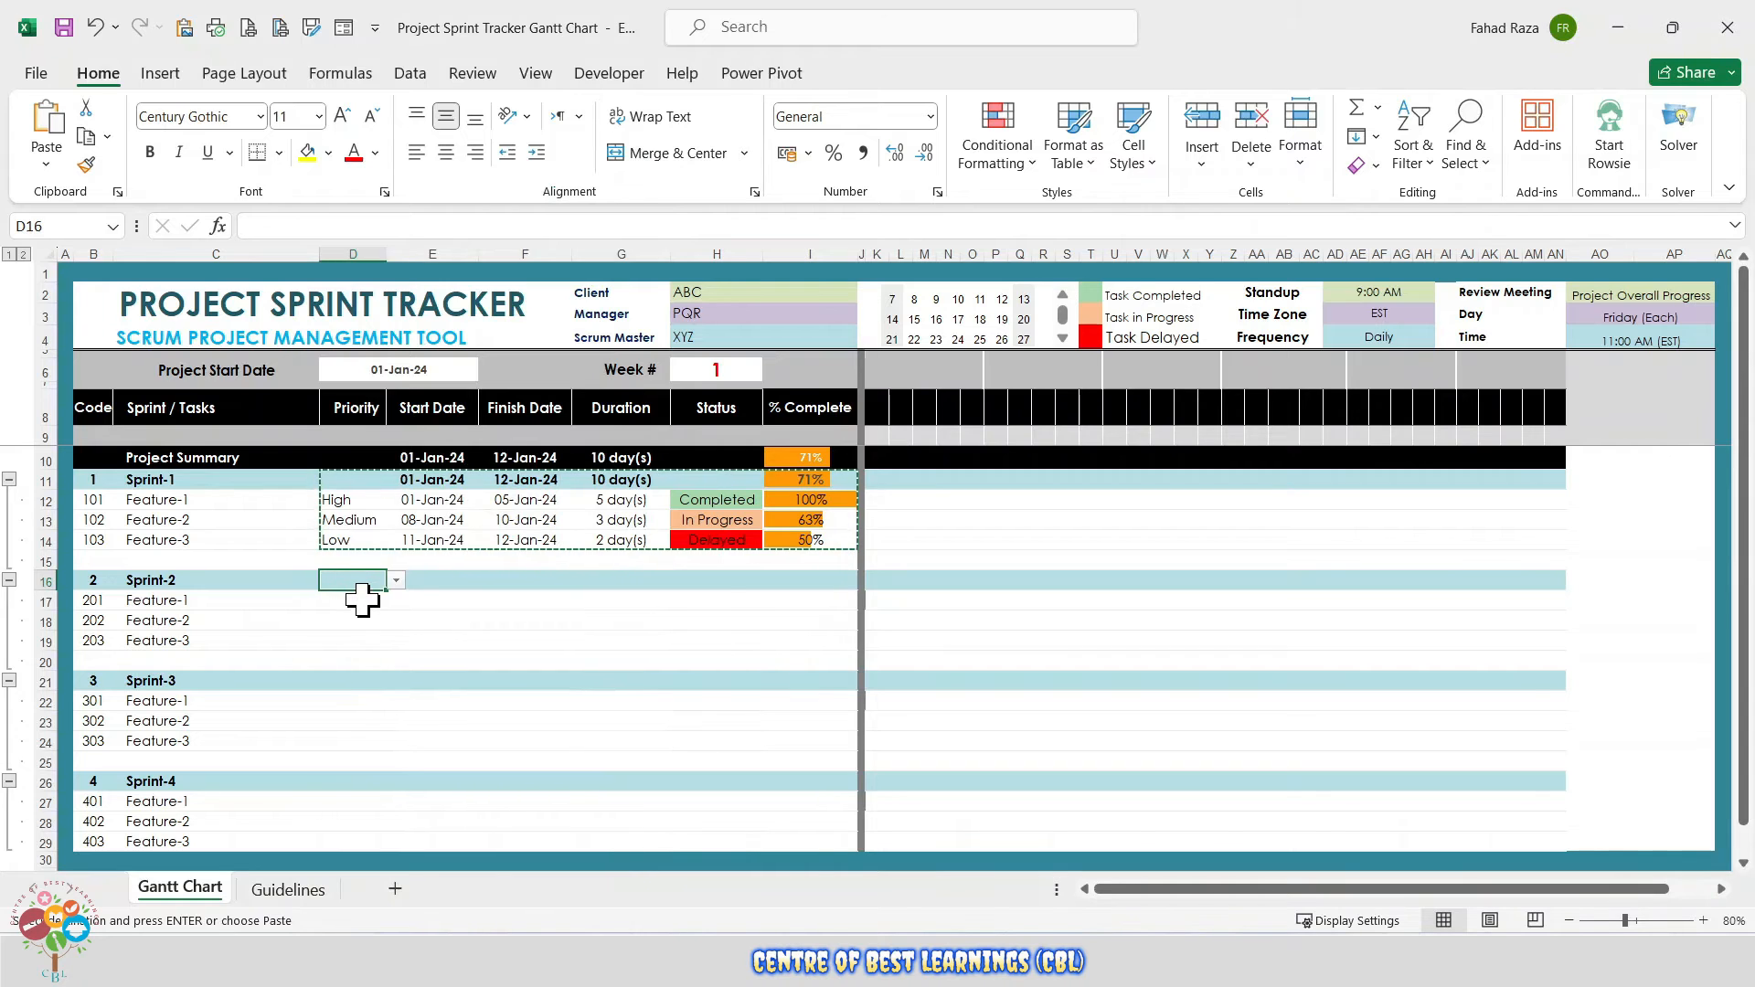
pyautogui.hotkey('ctrl', 'v')
# - Paste the copied Sprint-1 block into Sprint-3 at D21 and into Sprint-4 at D26
pyautogui.click(343, 684)
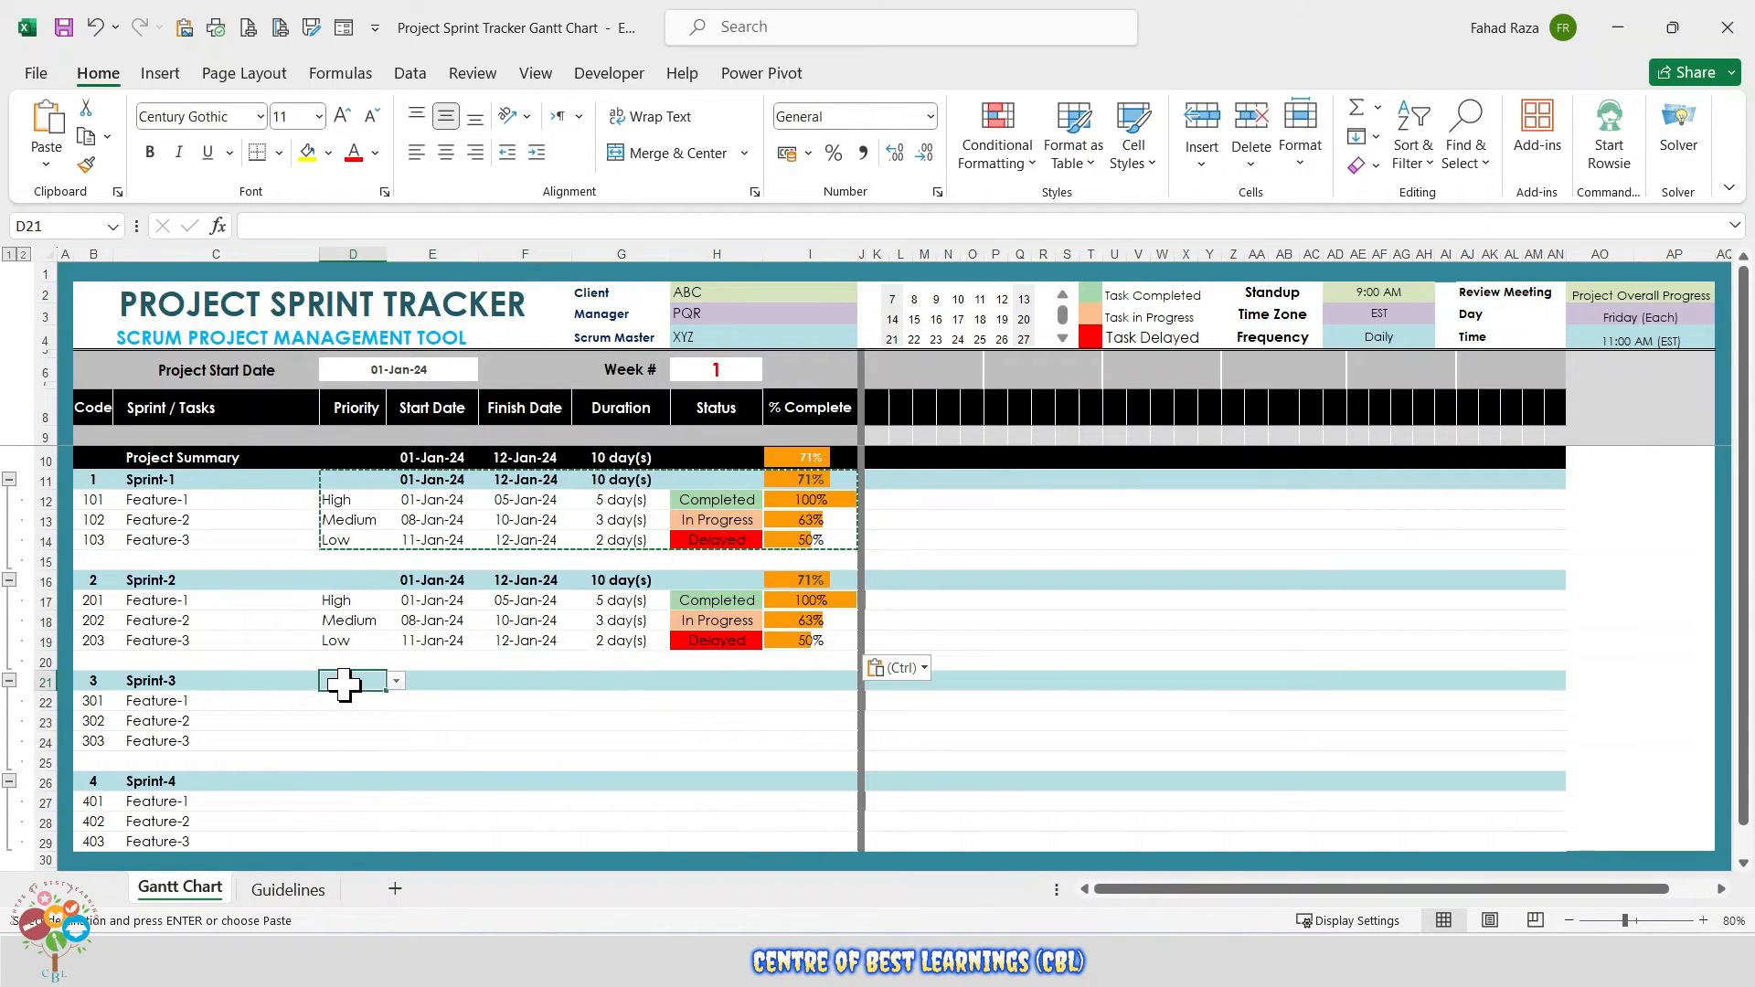
pyautogui.hotkey('ctrl', 'v')
pyautogui.click(339, 779)
pyautogui.hotkey('ctrl', 'v')
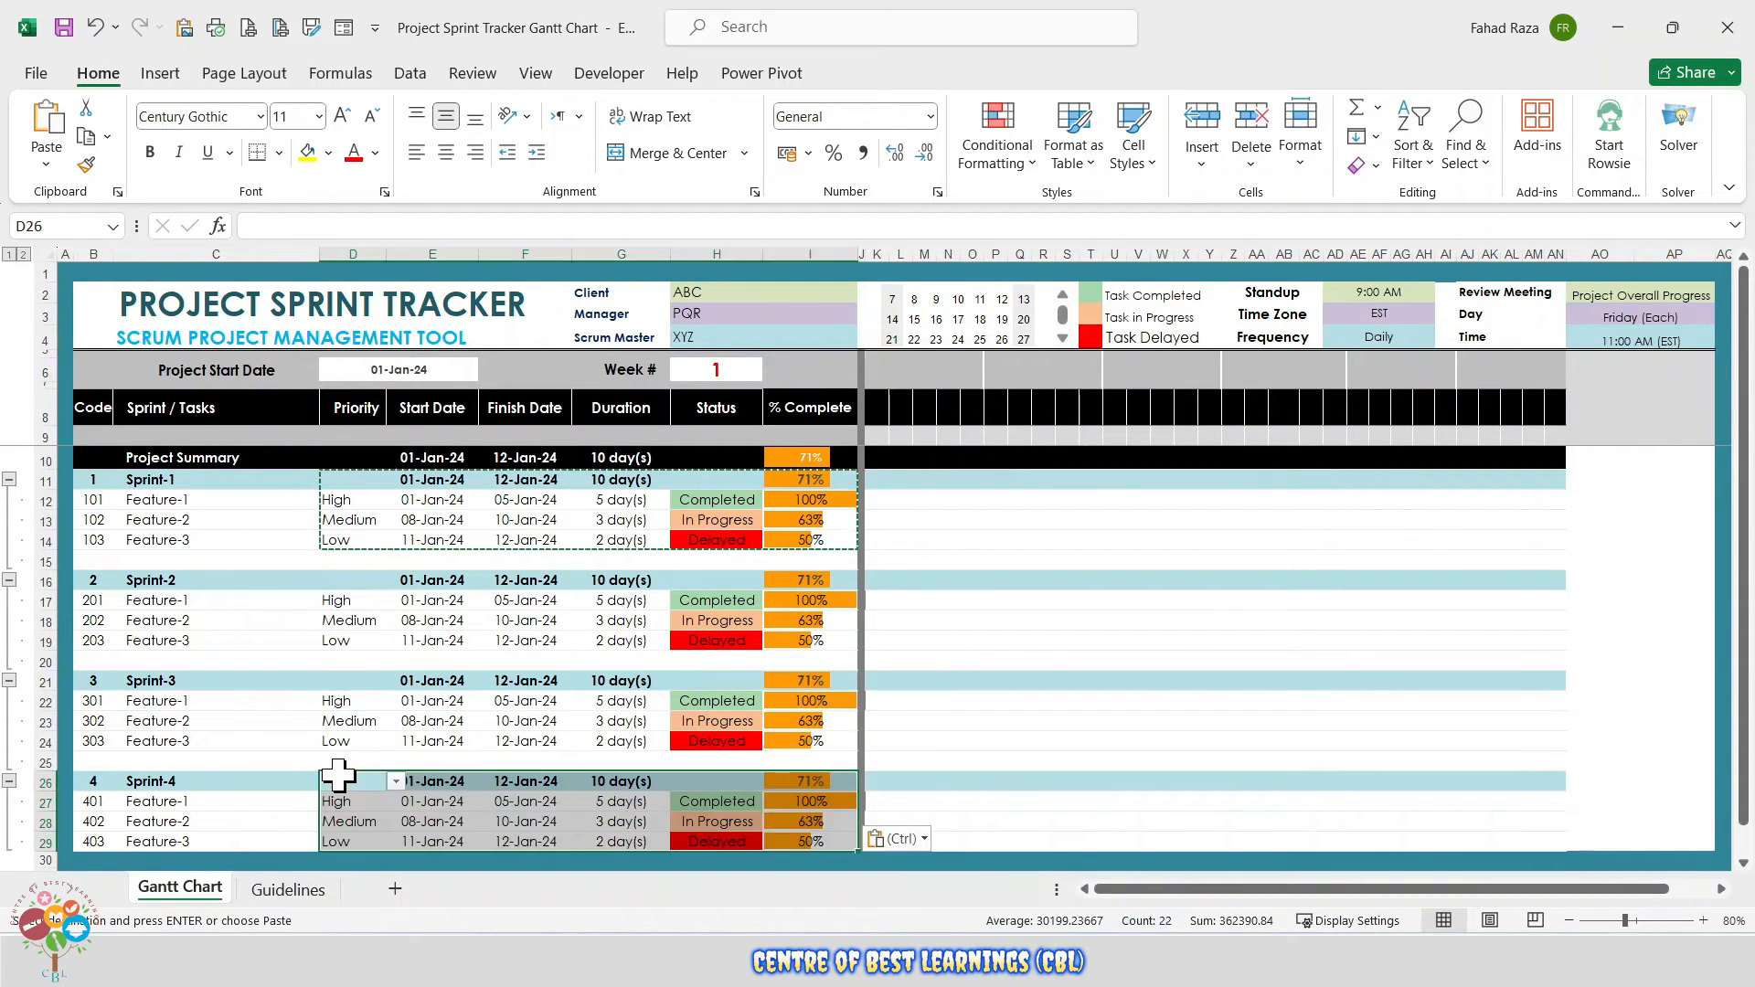
# - Clear the feature start and finish dates under Sprint-2, Sprint-3 and Sprint-4
pyautogui.click(532, 681)
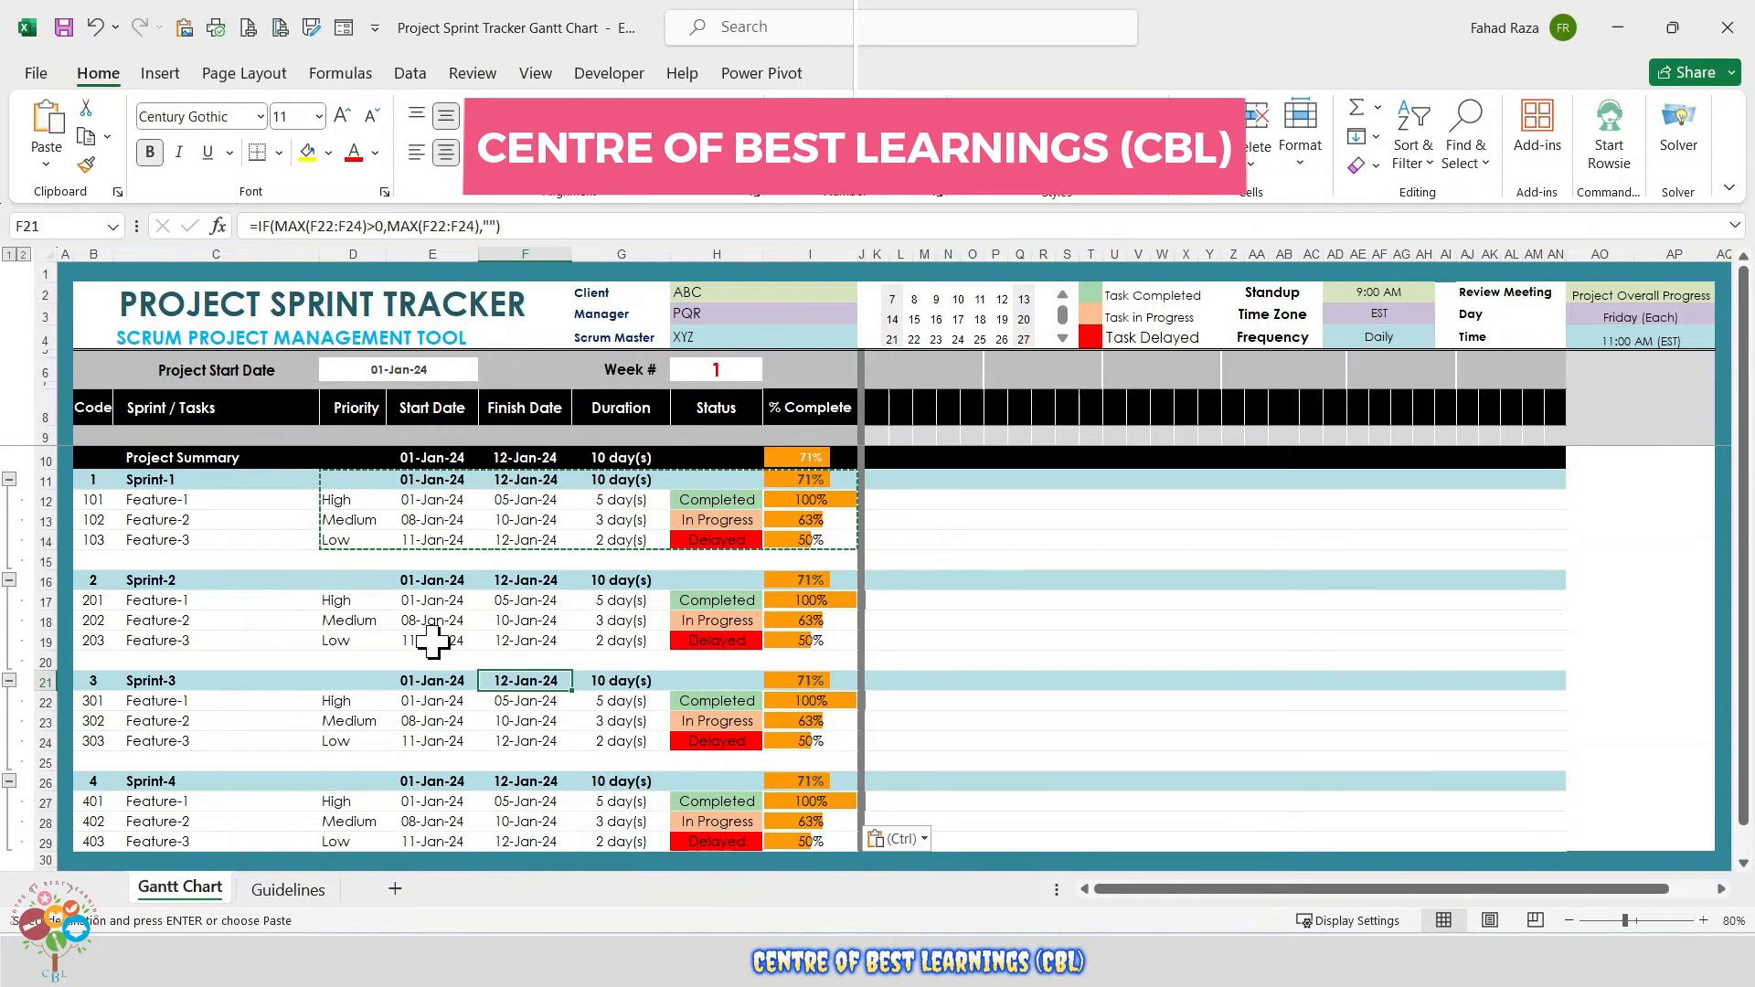
pyautogui.moveTo(430, 604); pyautogui.dragTo(533, 741)
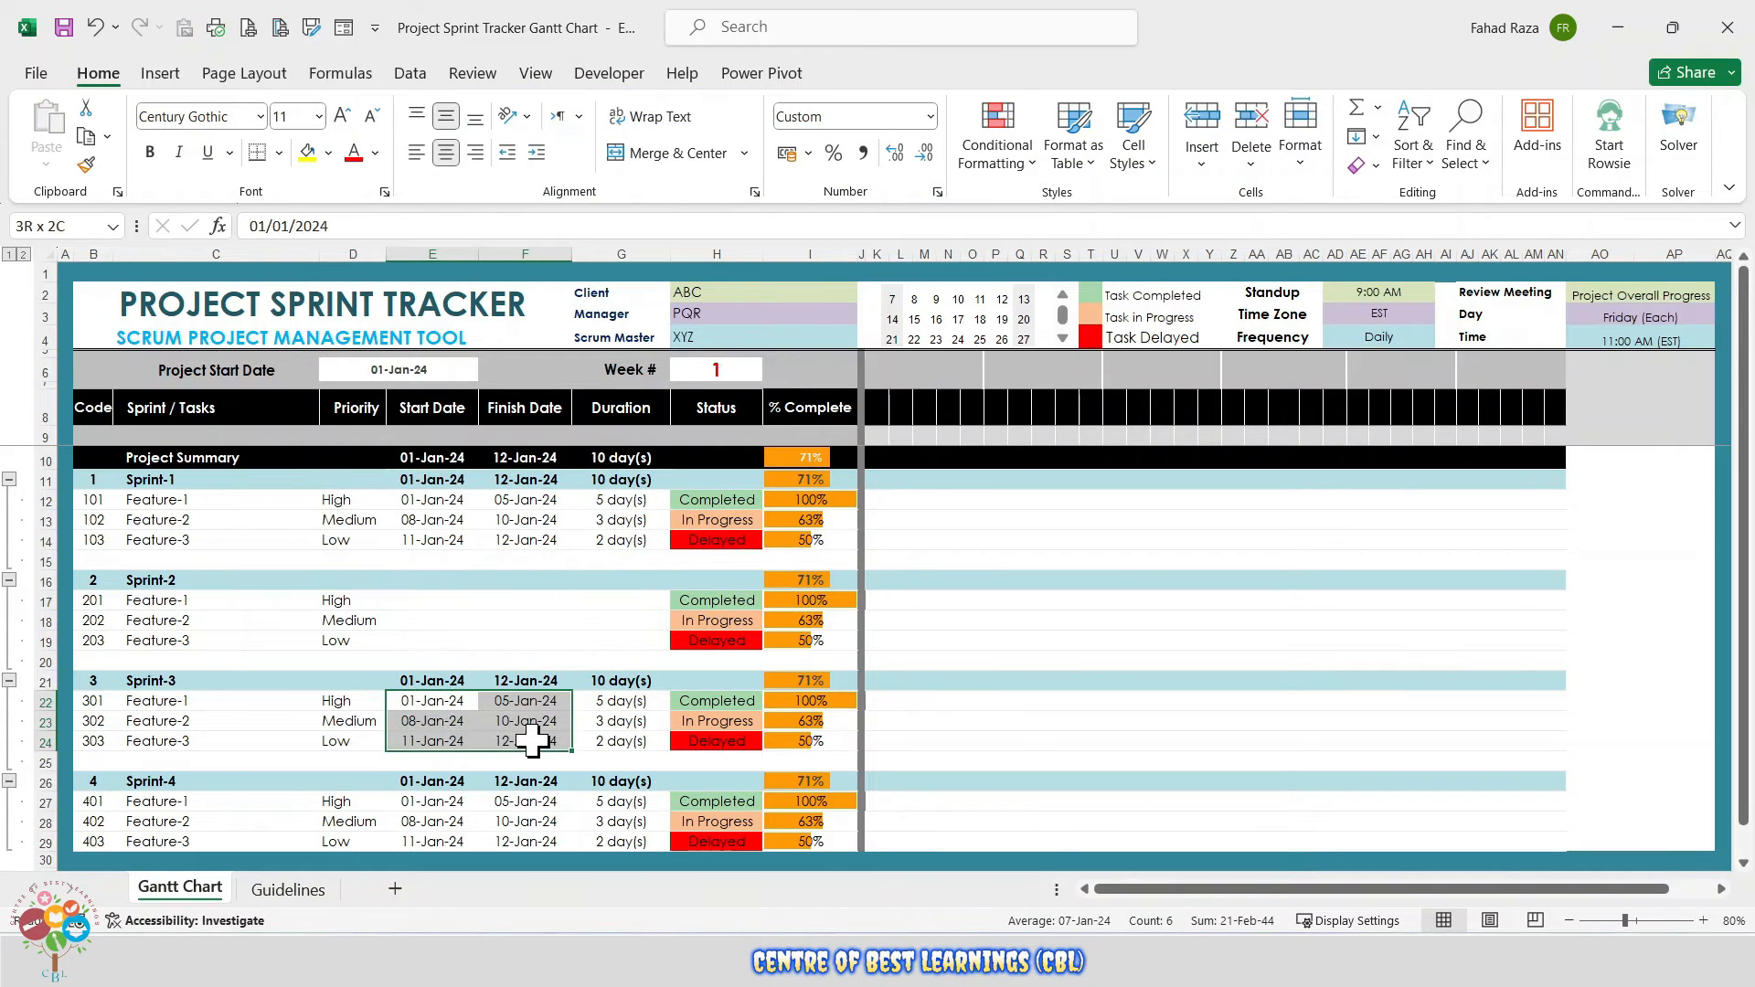
pyautogui.press('Delete')
pyautogui.moveTo(416, 802); pyautogui.dragTo(528, 834)
pyautogui.press('Delete')
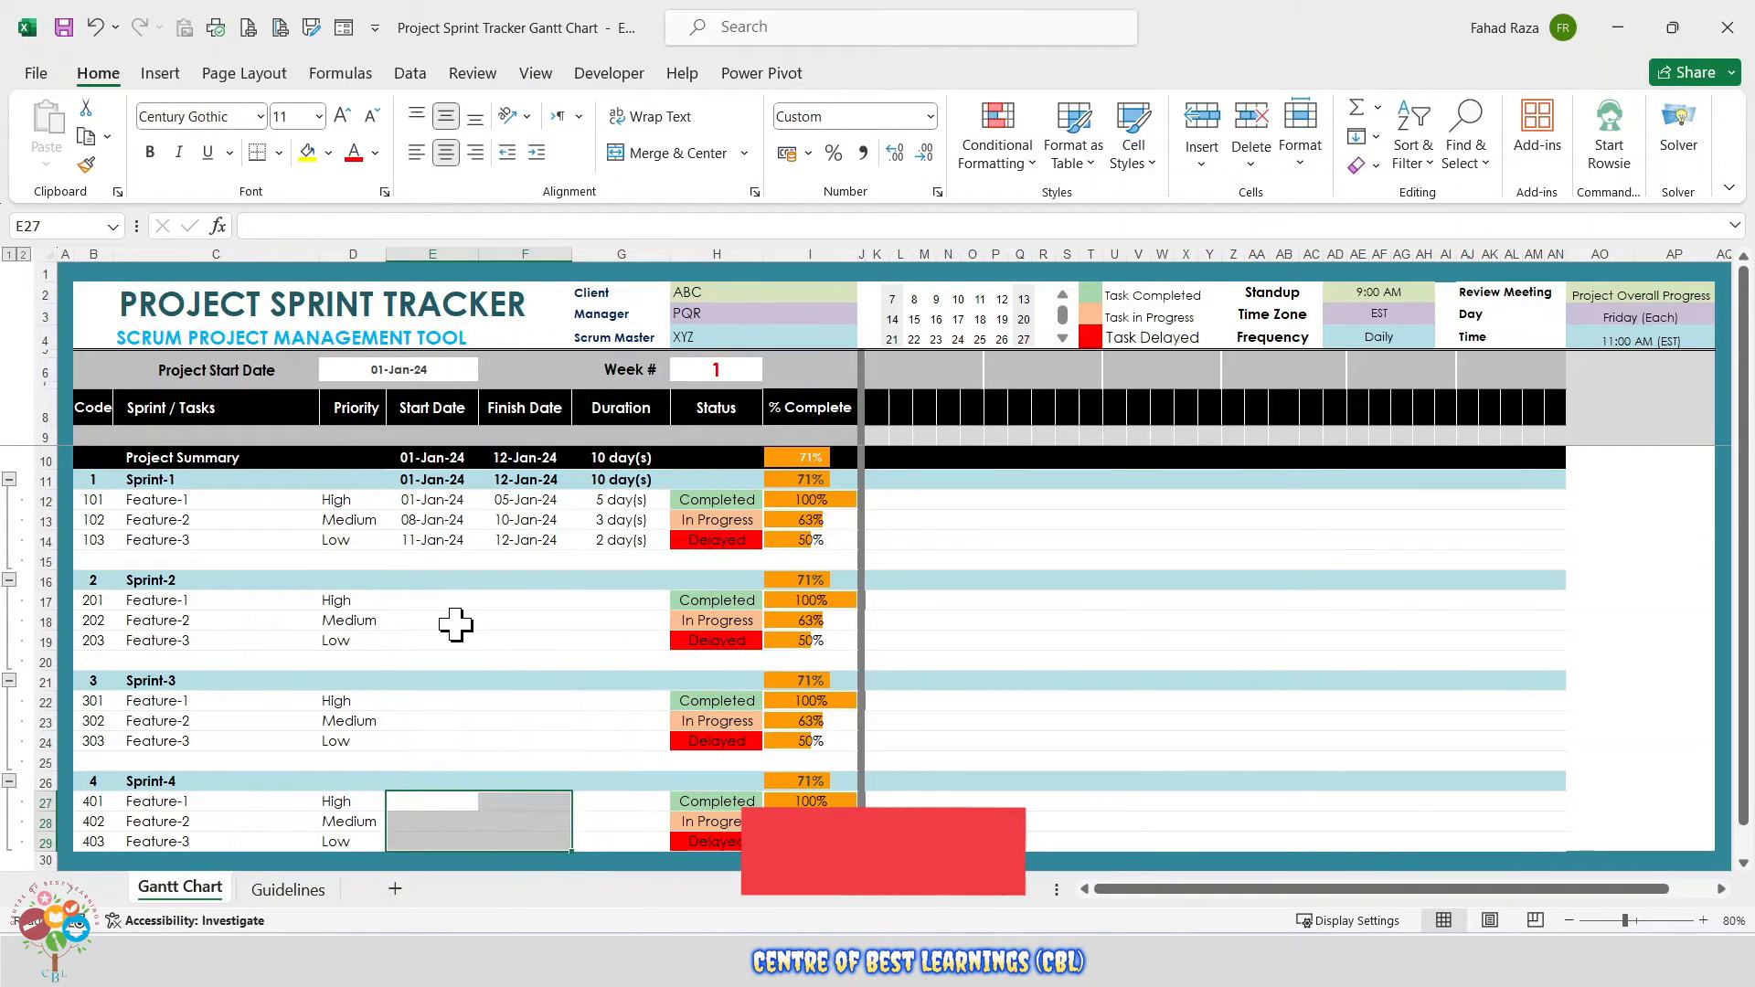
# - Fill the Sprint-2 to Sprint-4 rows from D17 with each feature's priority, start and finish dates, status and % complete
pyautogui.click(354, 641)
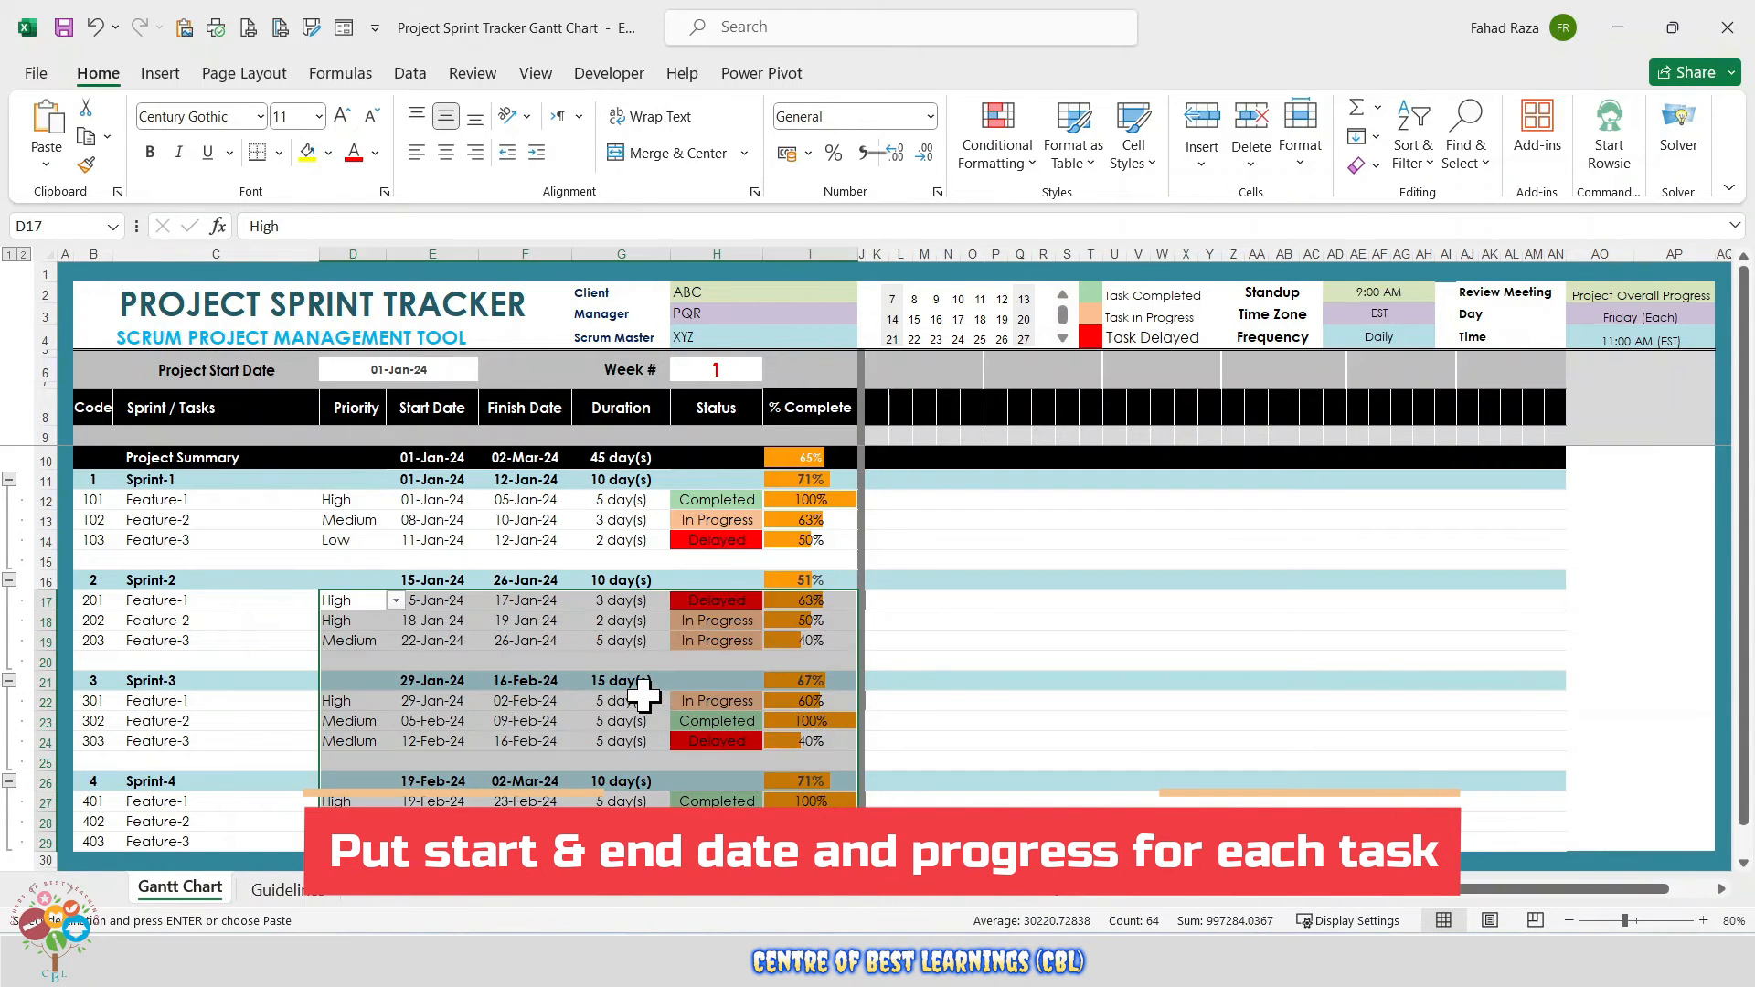
pyautogui.click(621, 722)
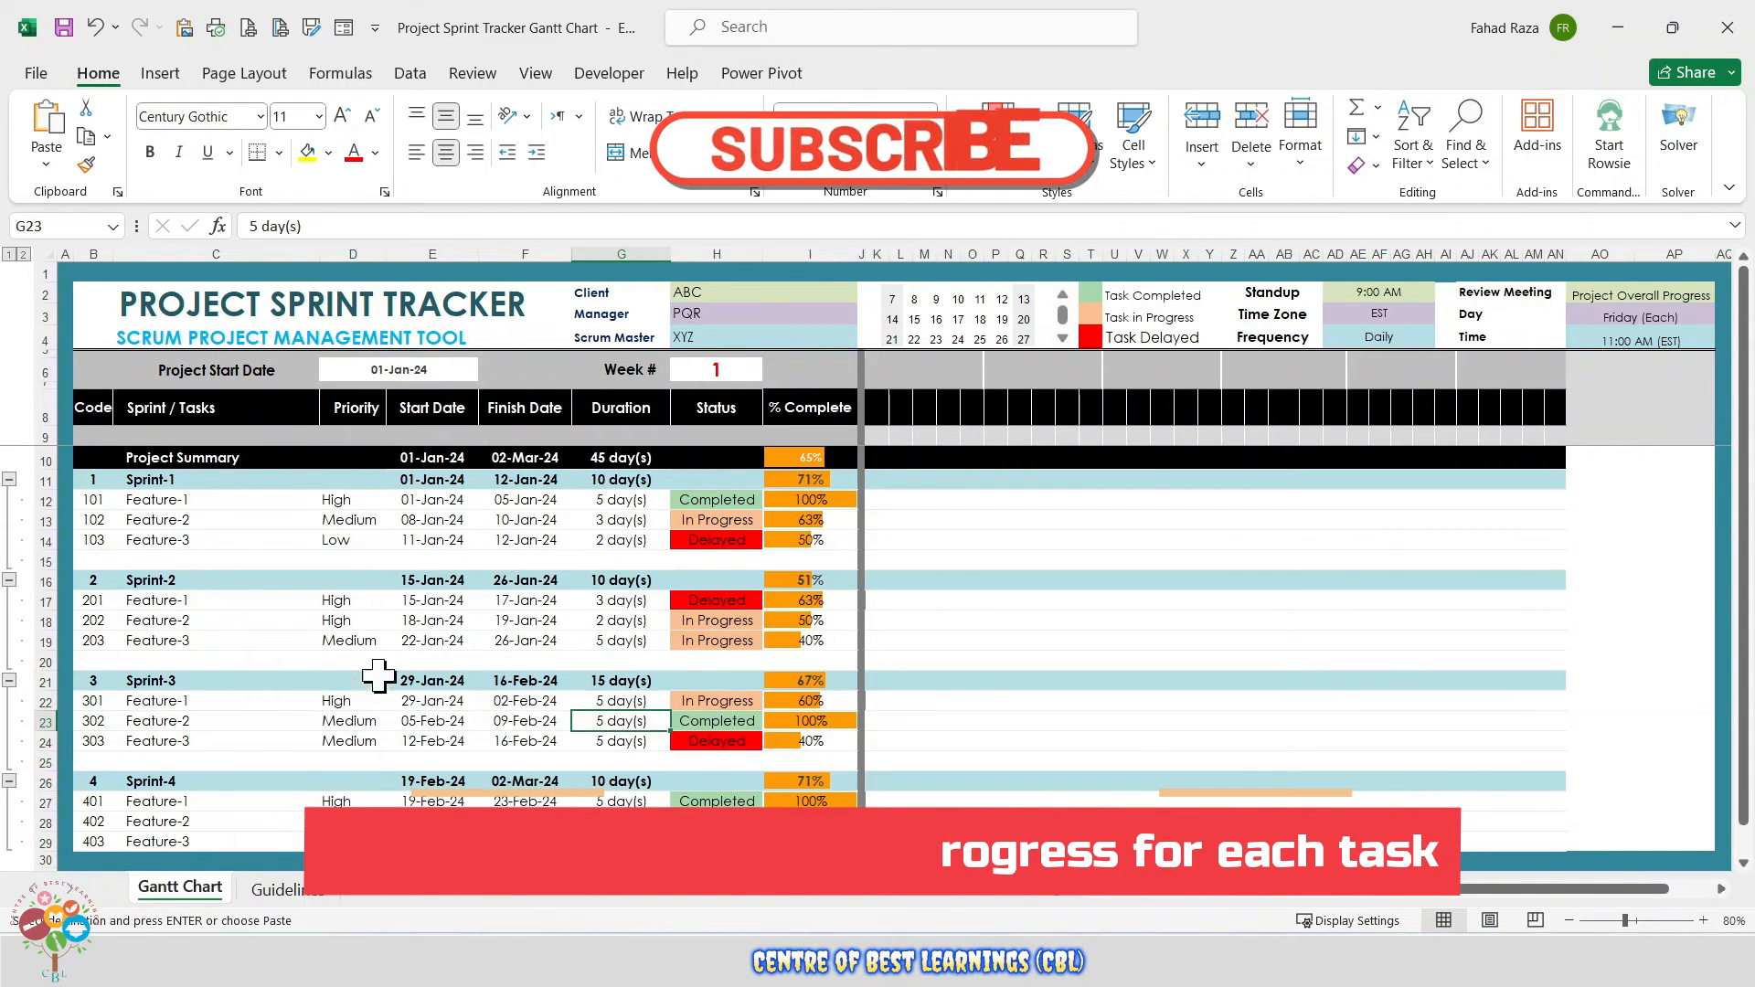
pyautogui.click(352, 581)
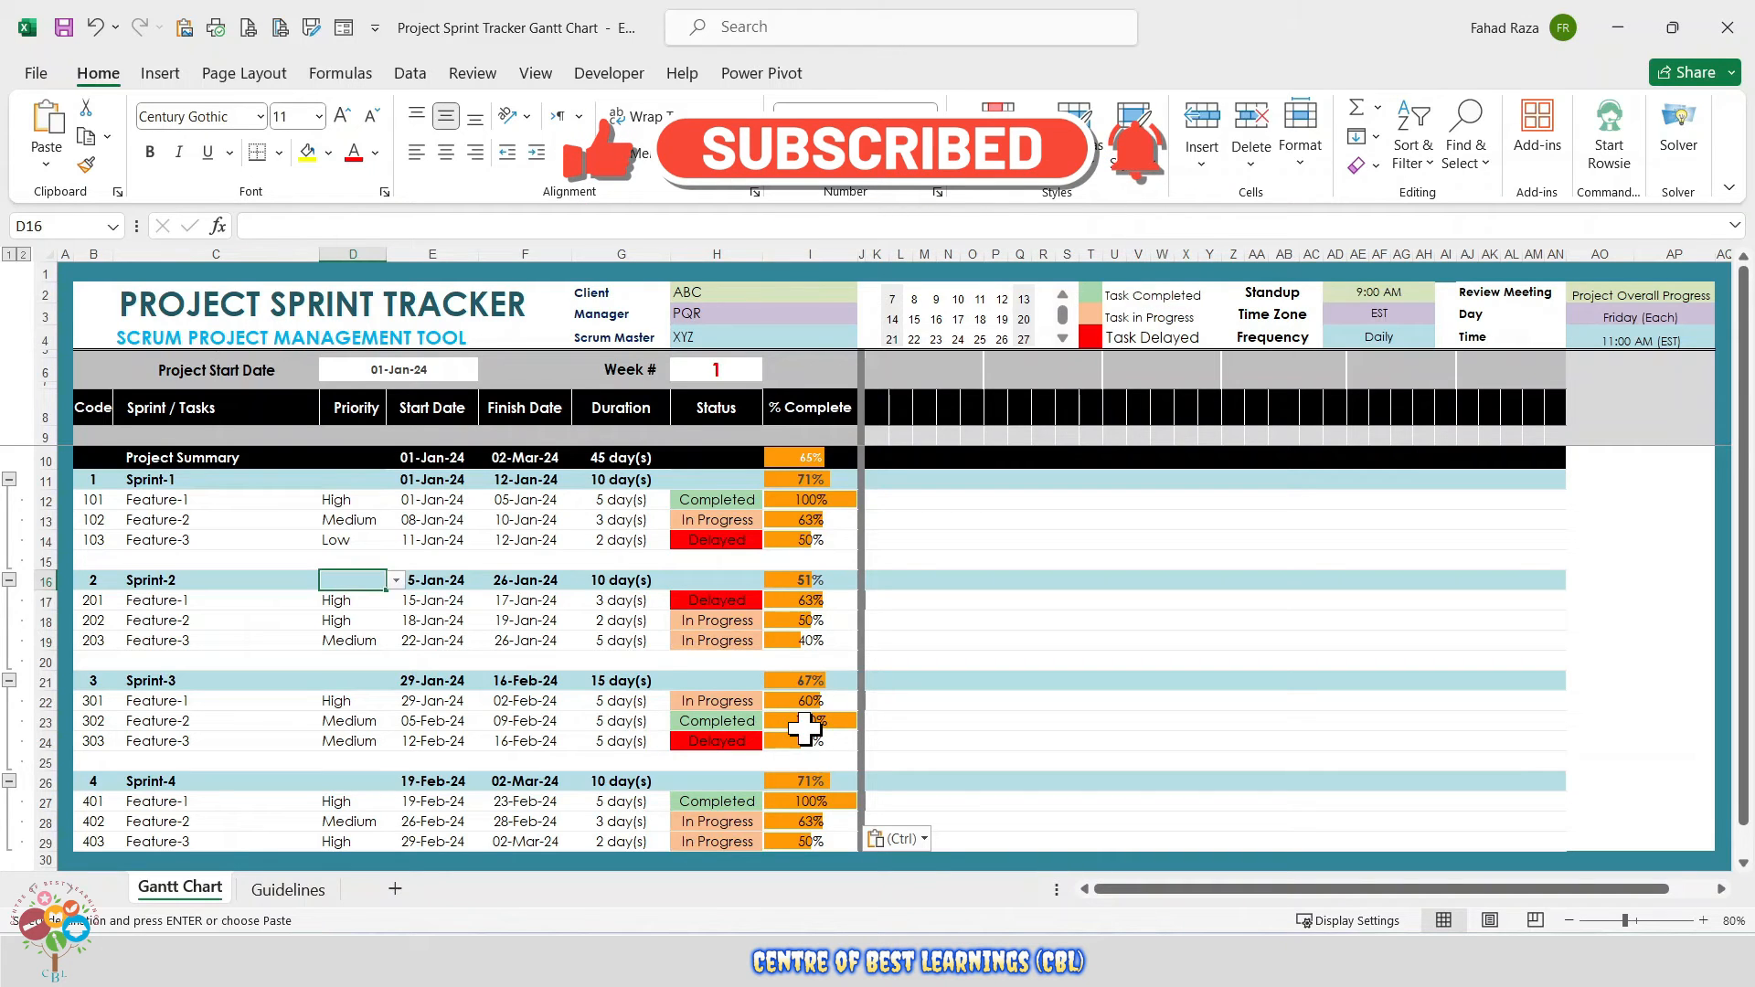
# - Begin the first week-ending date formula in K5 with =CHOOSE(WEEKDAY(D6+(H6-1)*7), using the project start date and week number
pyautogui.click(903, 379)
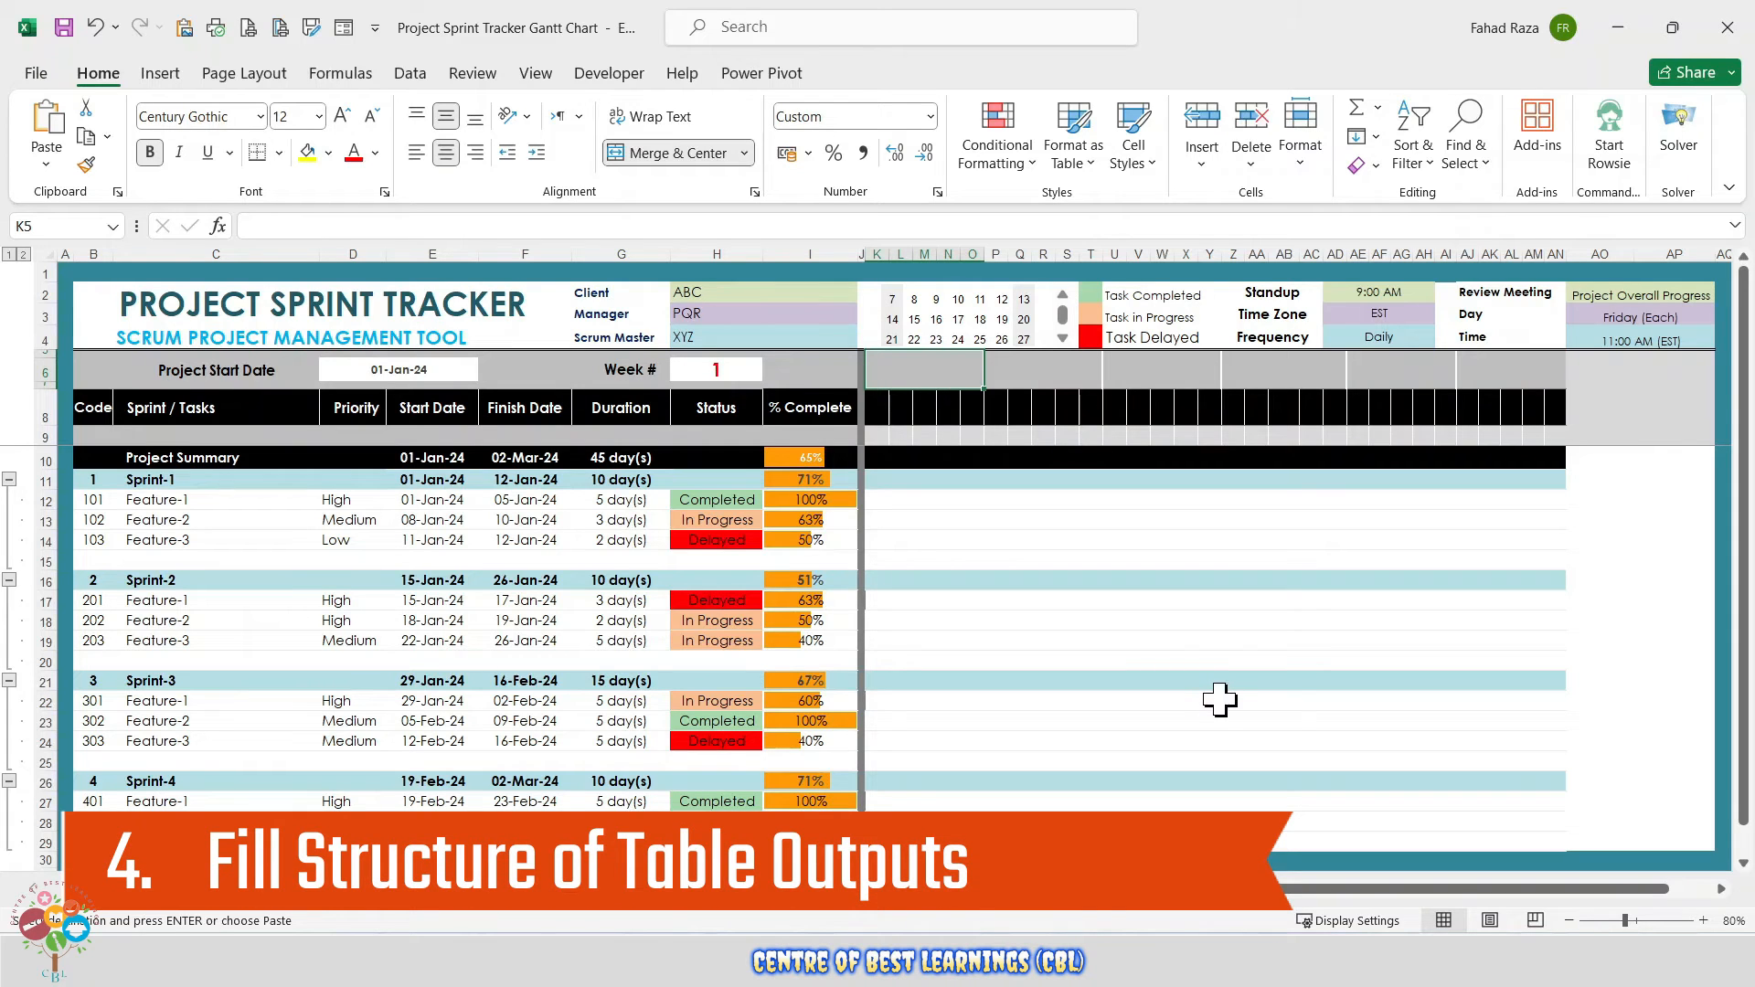
pyautogui.press('Escape')
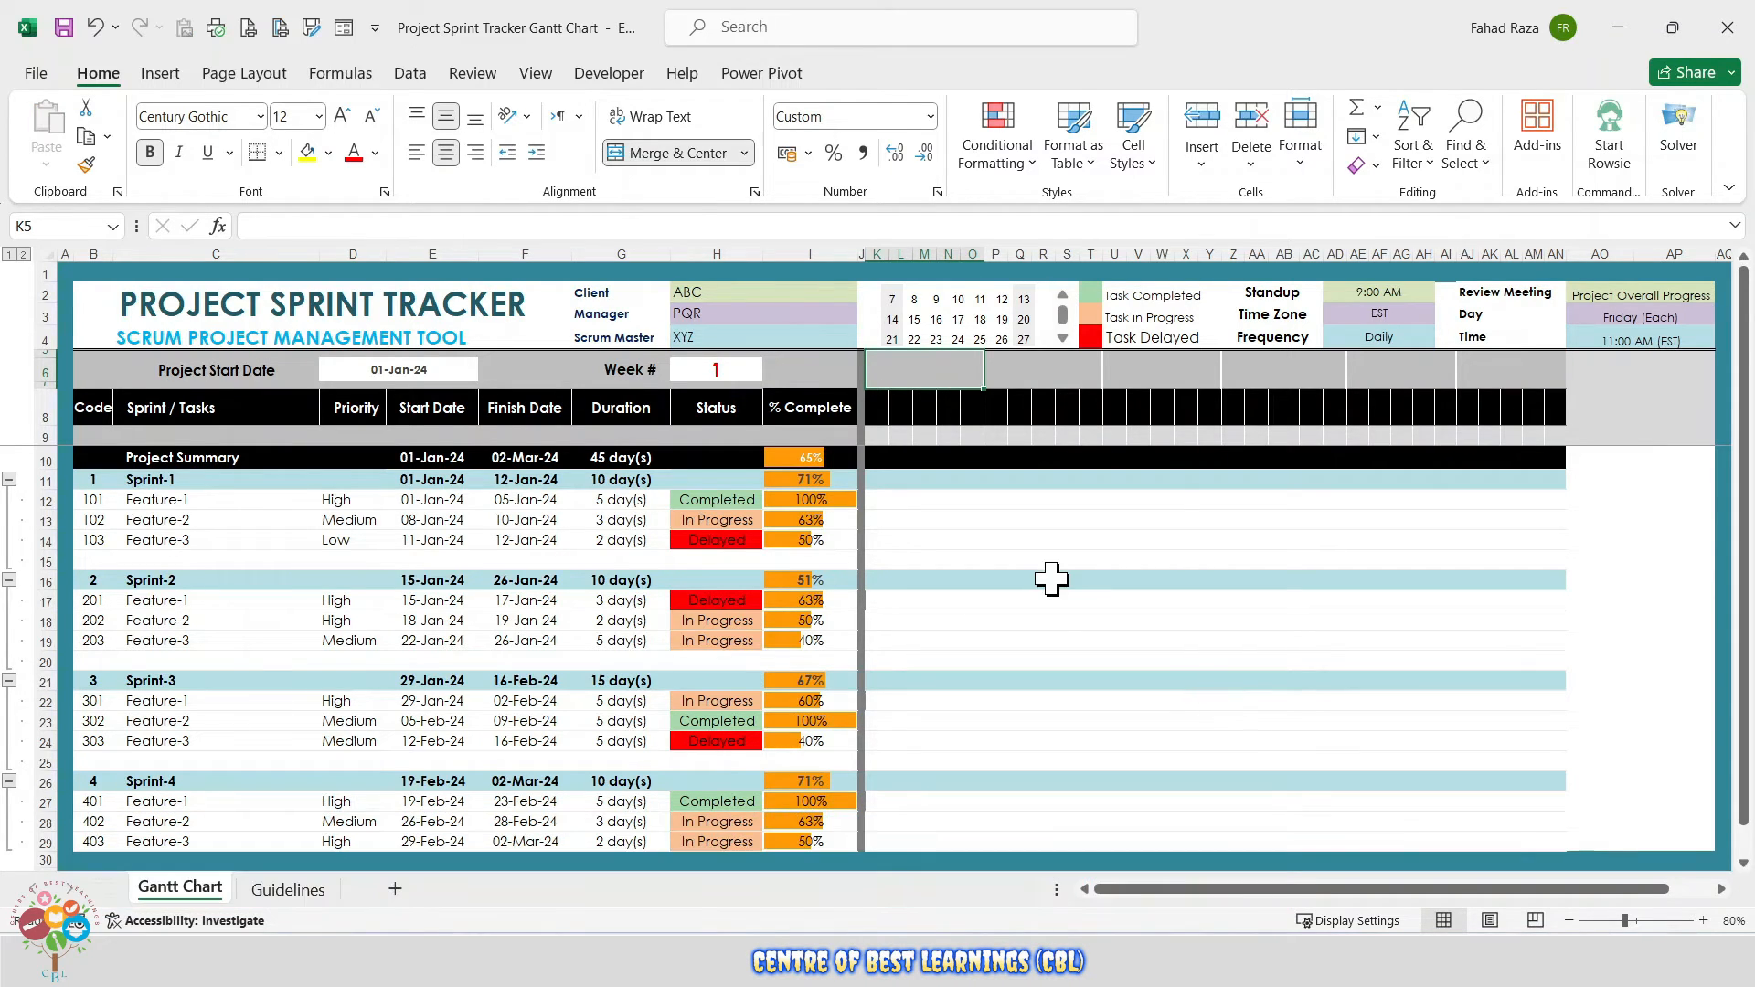
pyautogui.write('=CHOOSE')
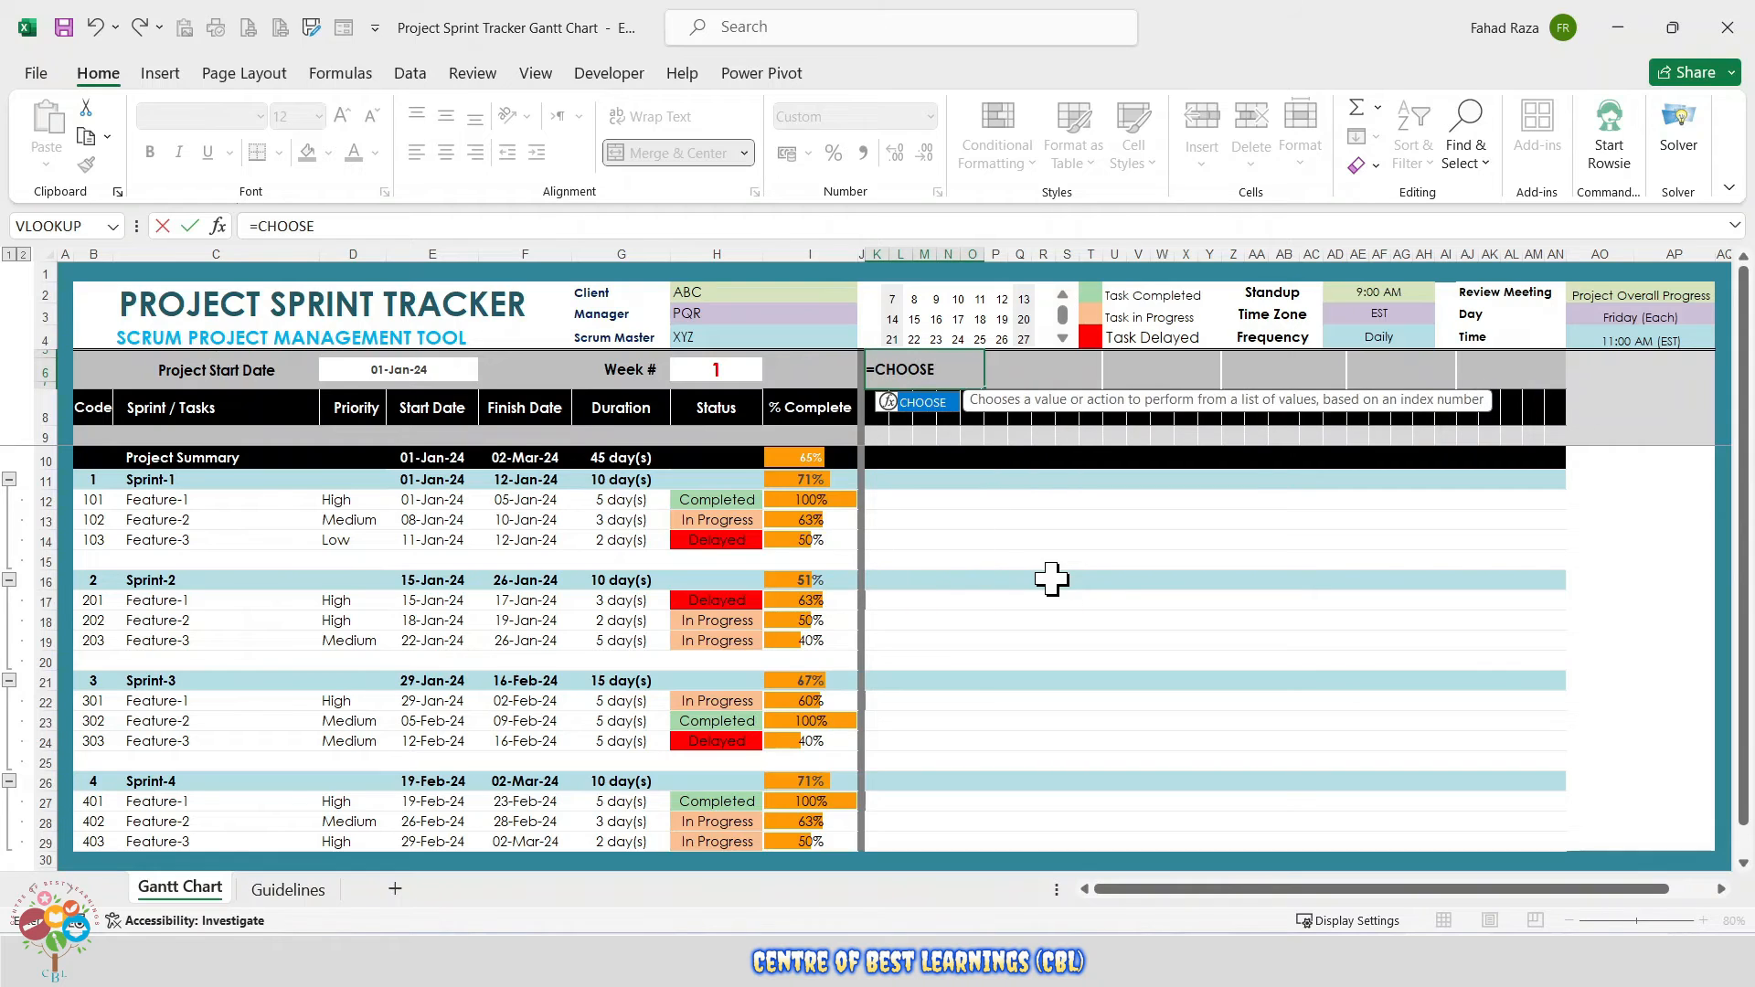
pyautogui.write('(WE')
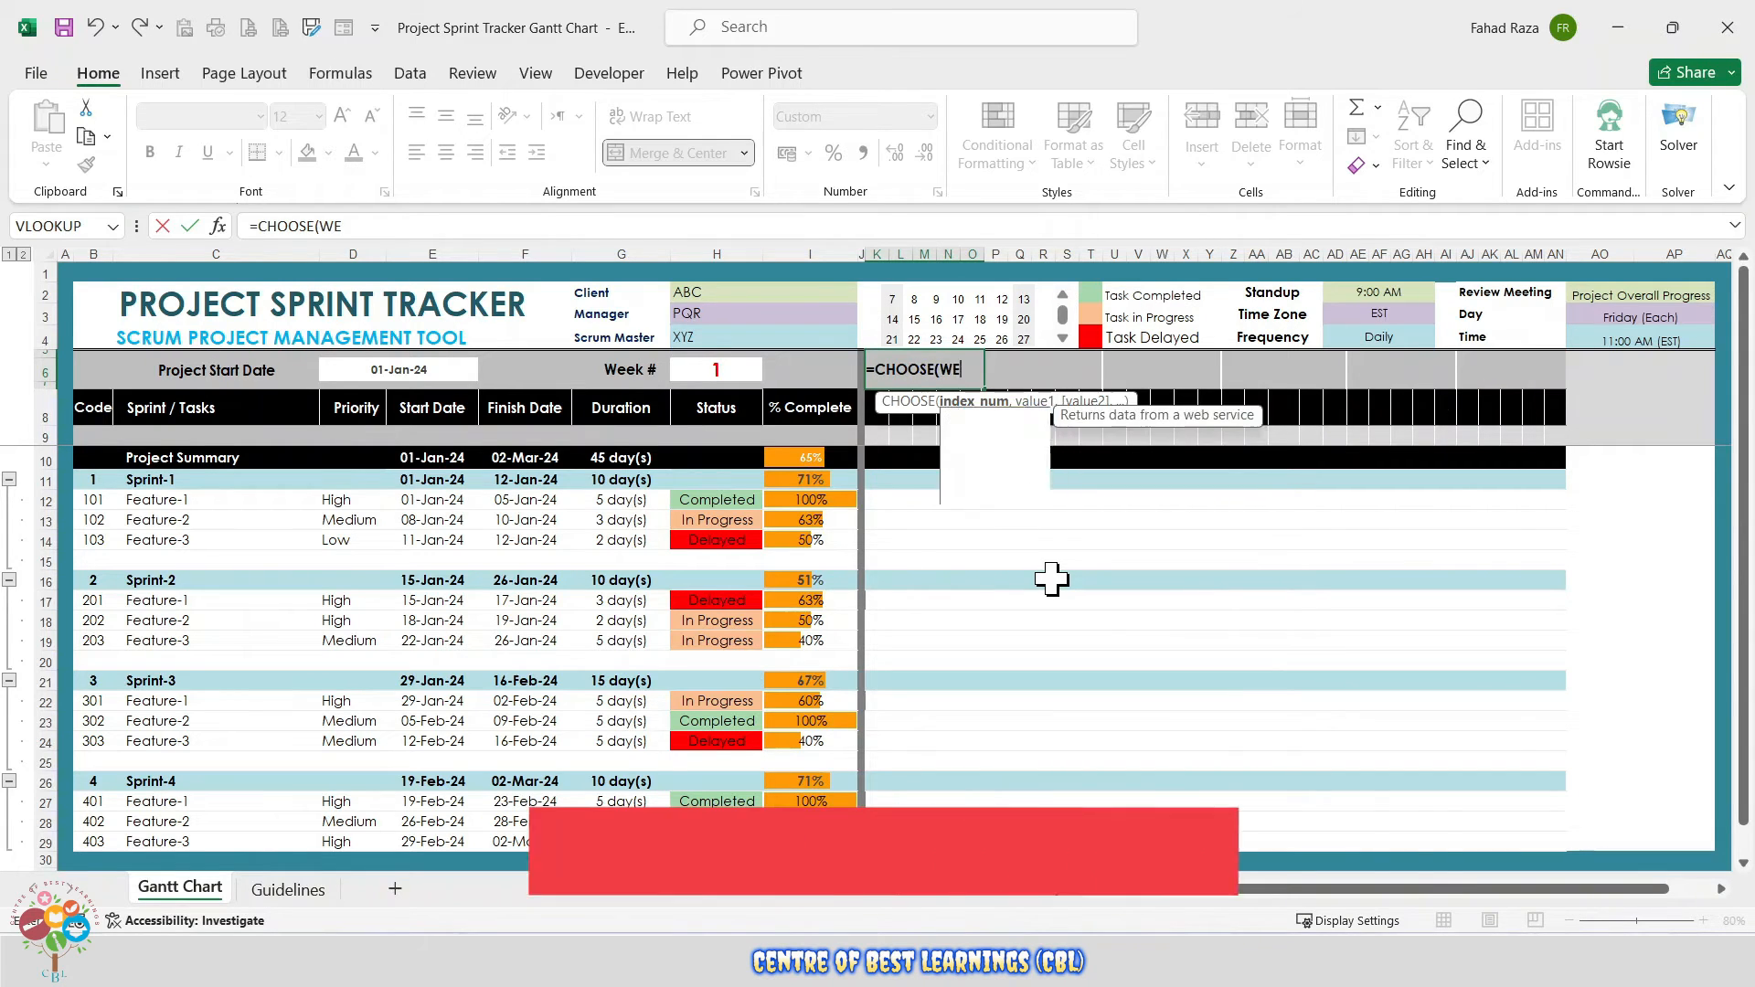
pyautogui.write('EKDA')
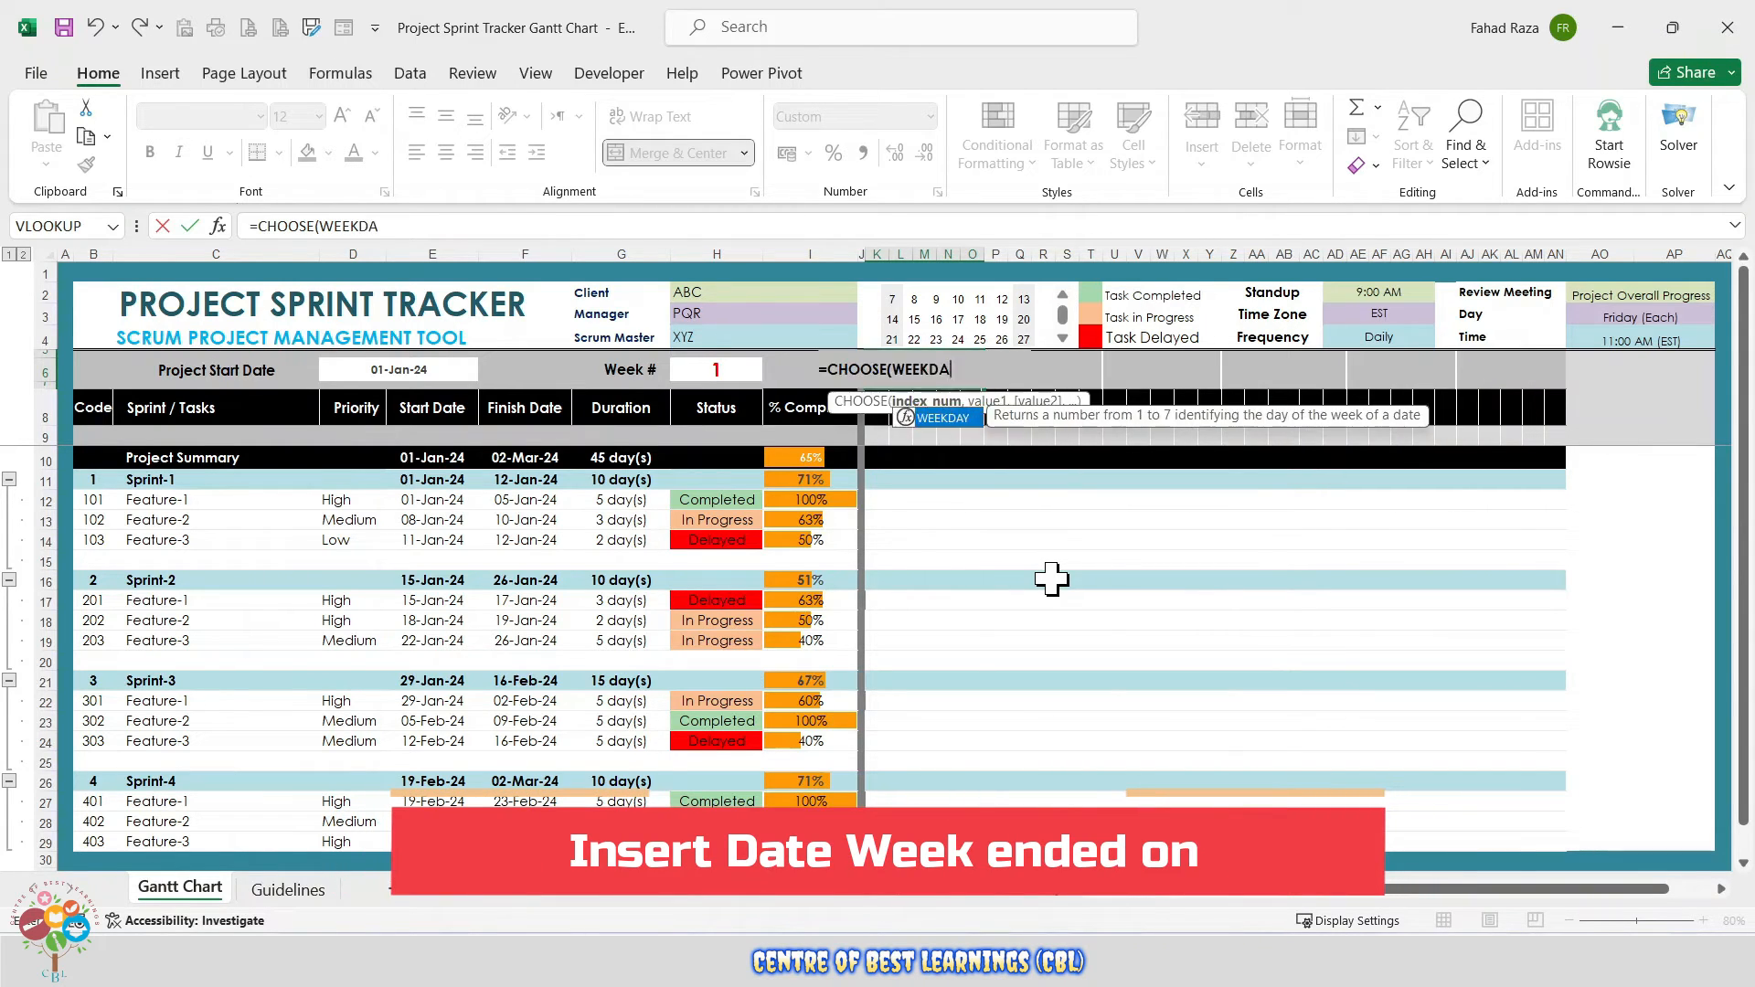
pyautogui.write('Y(')
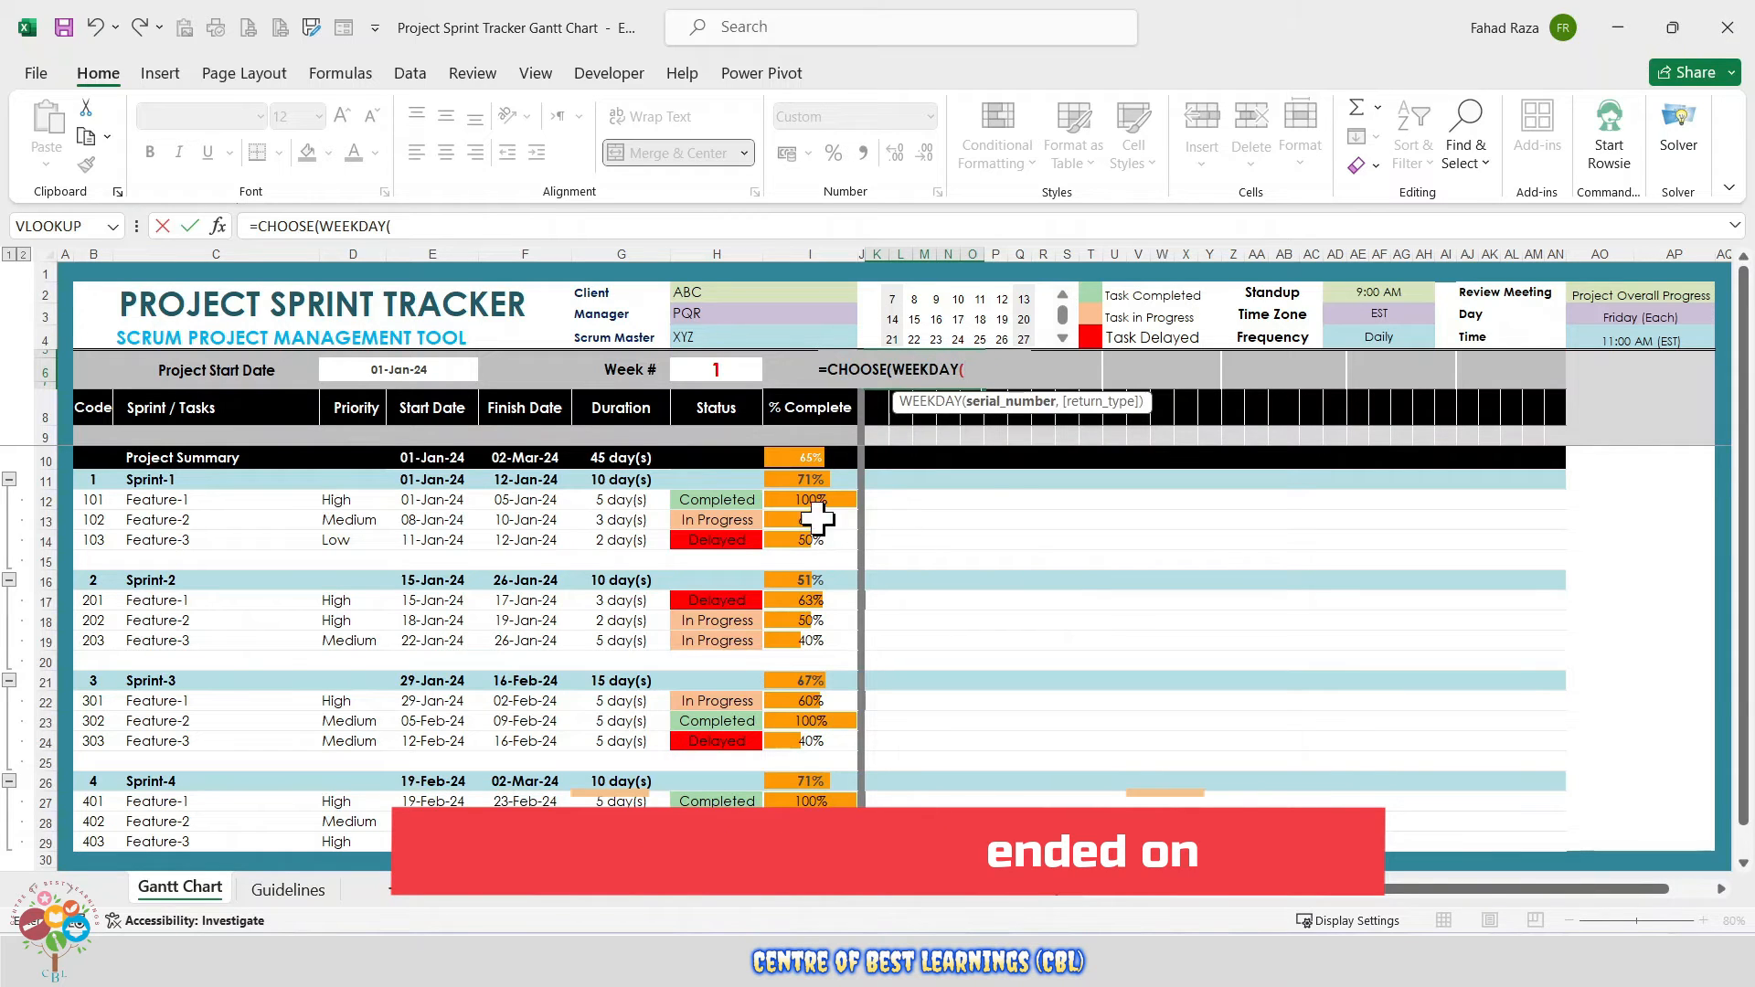
pyautogui.click(357, 370)
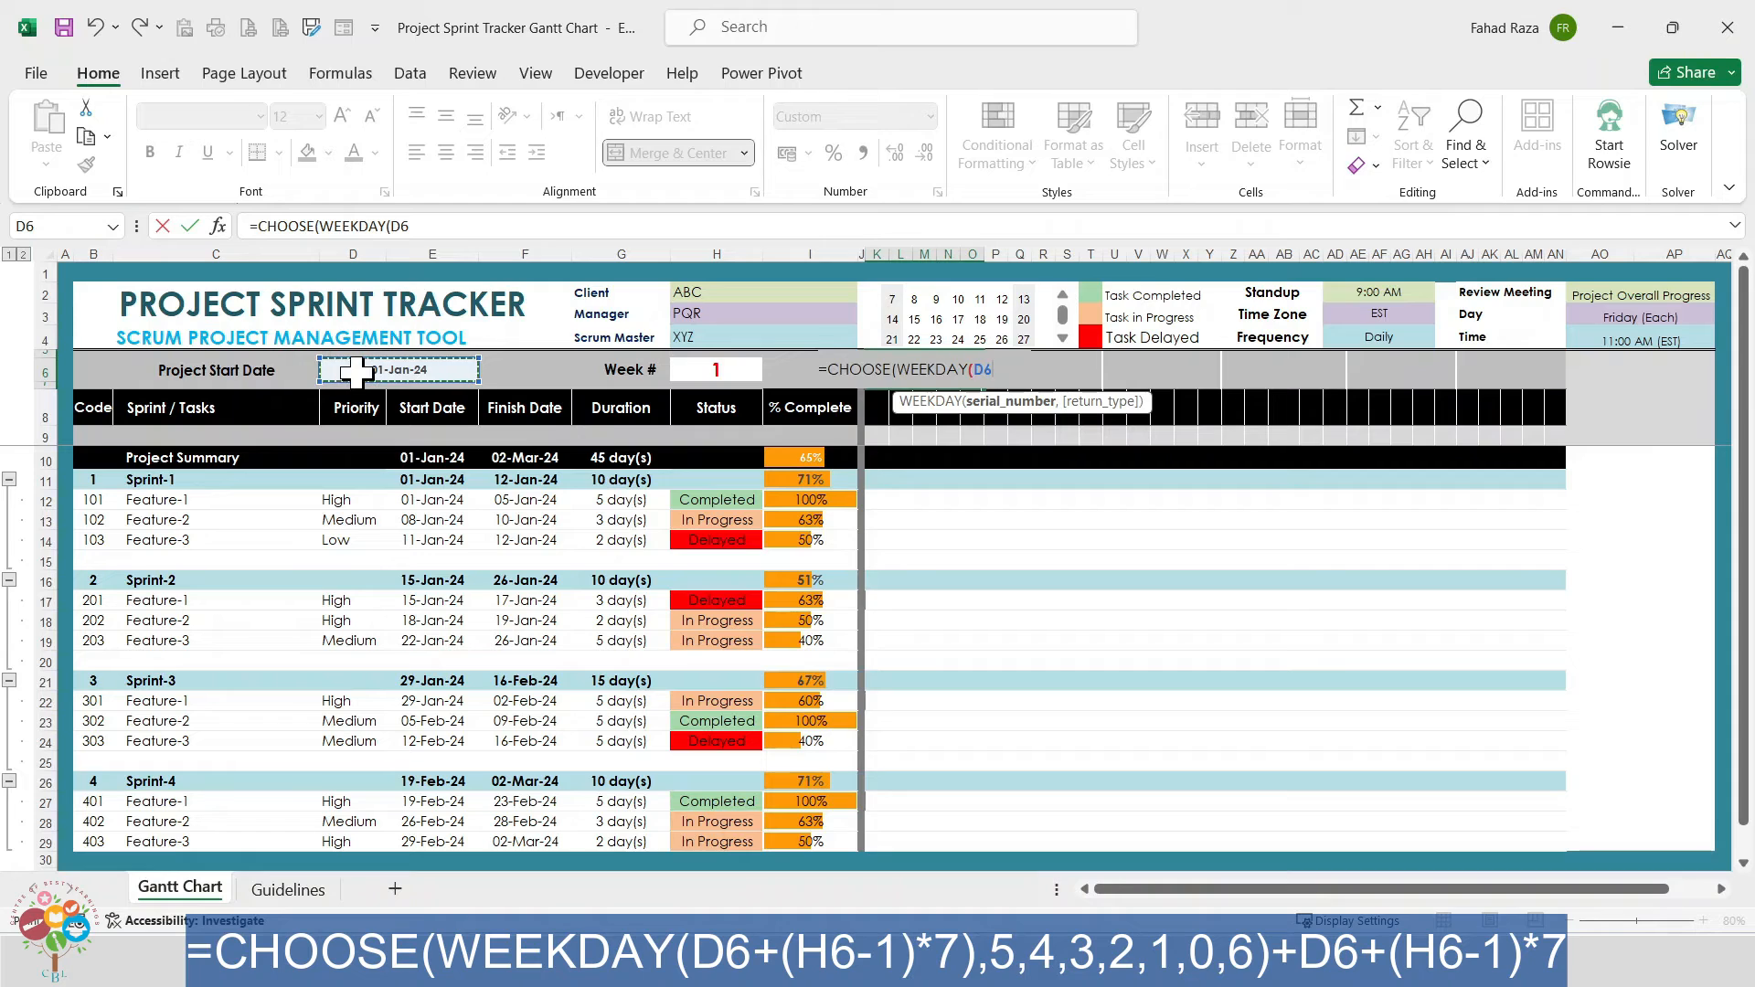
pyautogui.write('+')
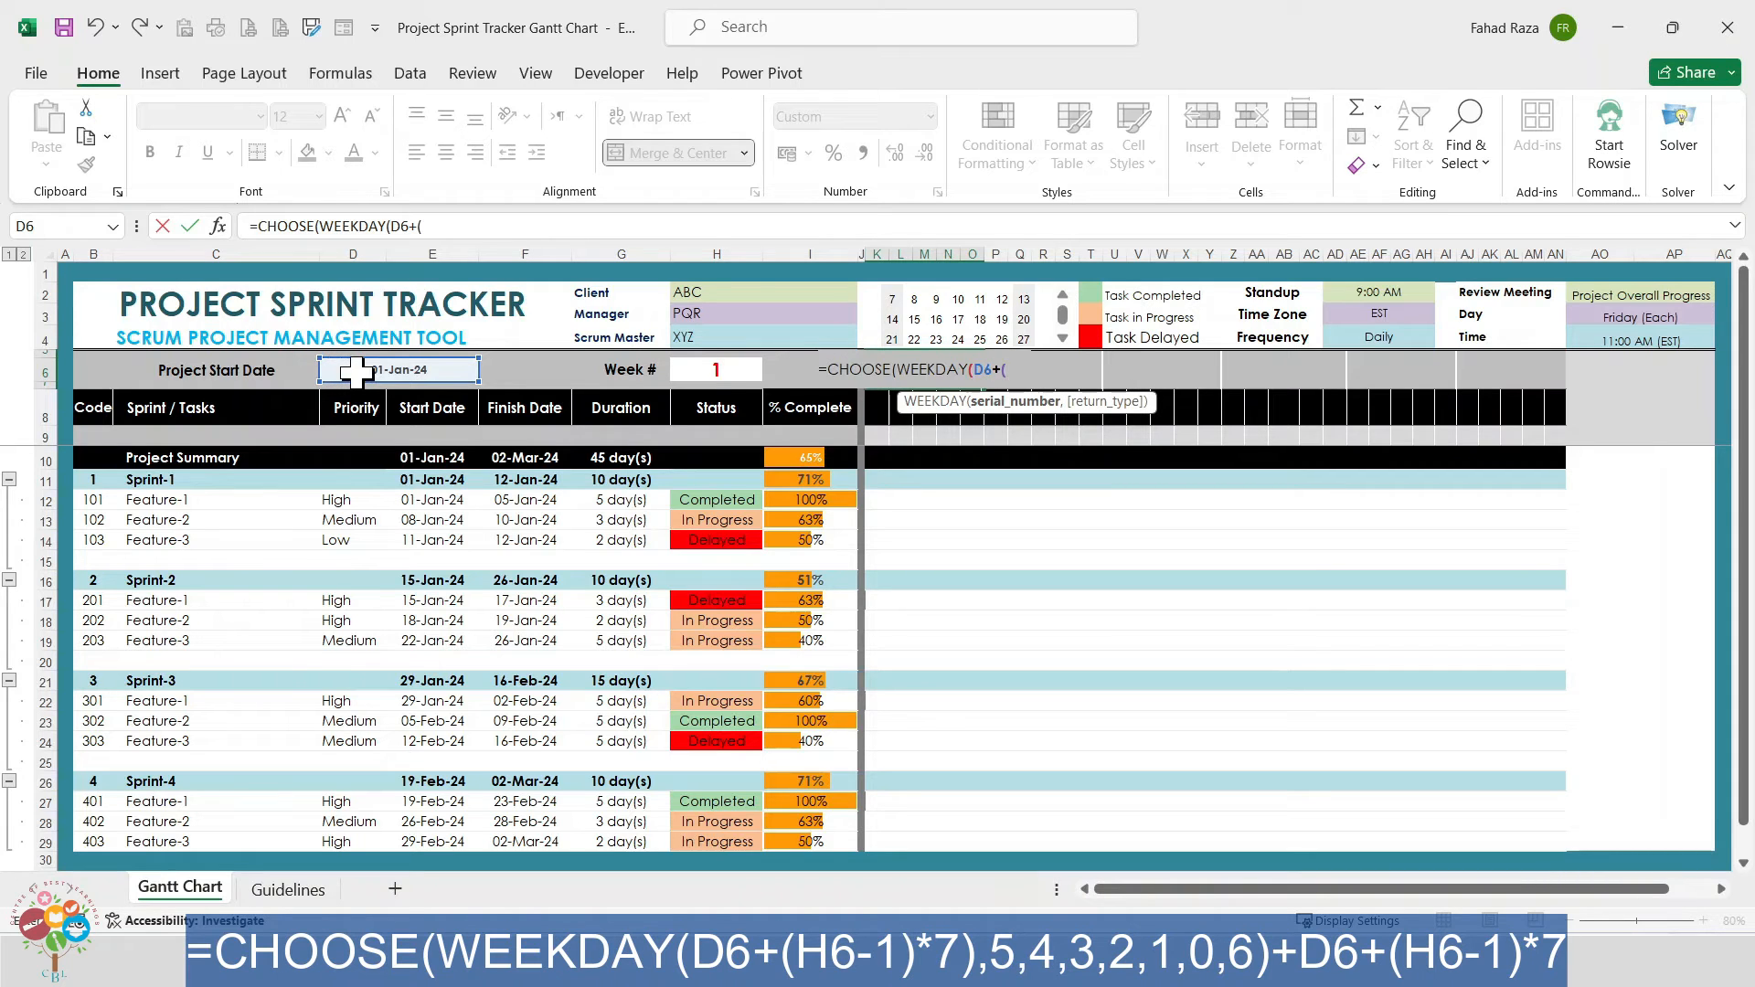
pyautogui.write('(')
pyautogui.click(722, 370)
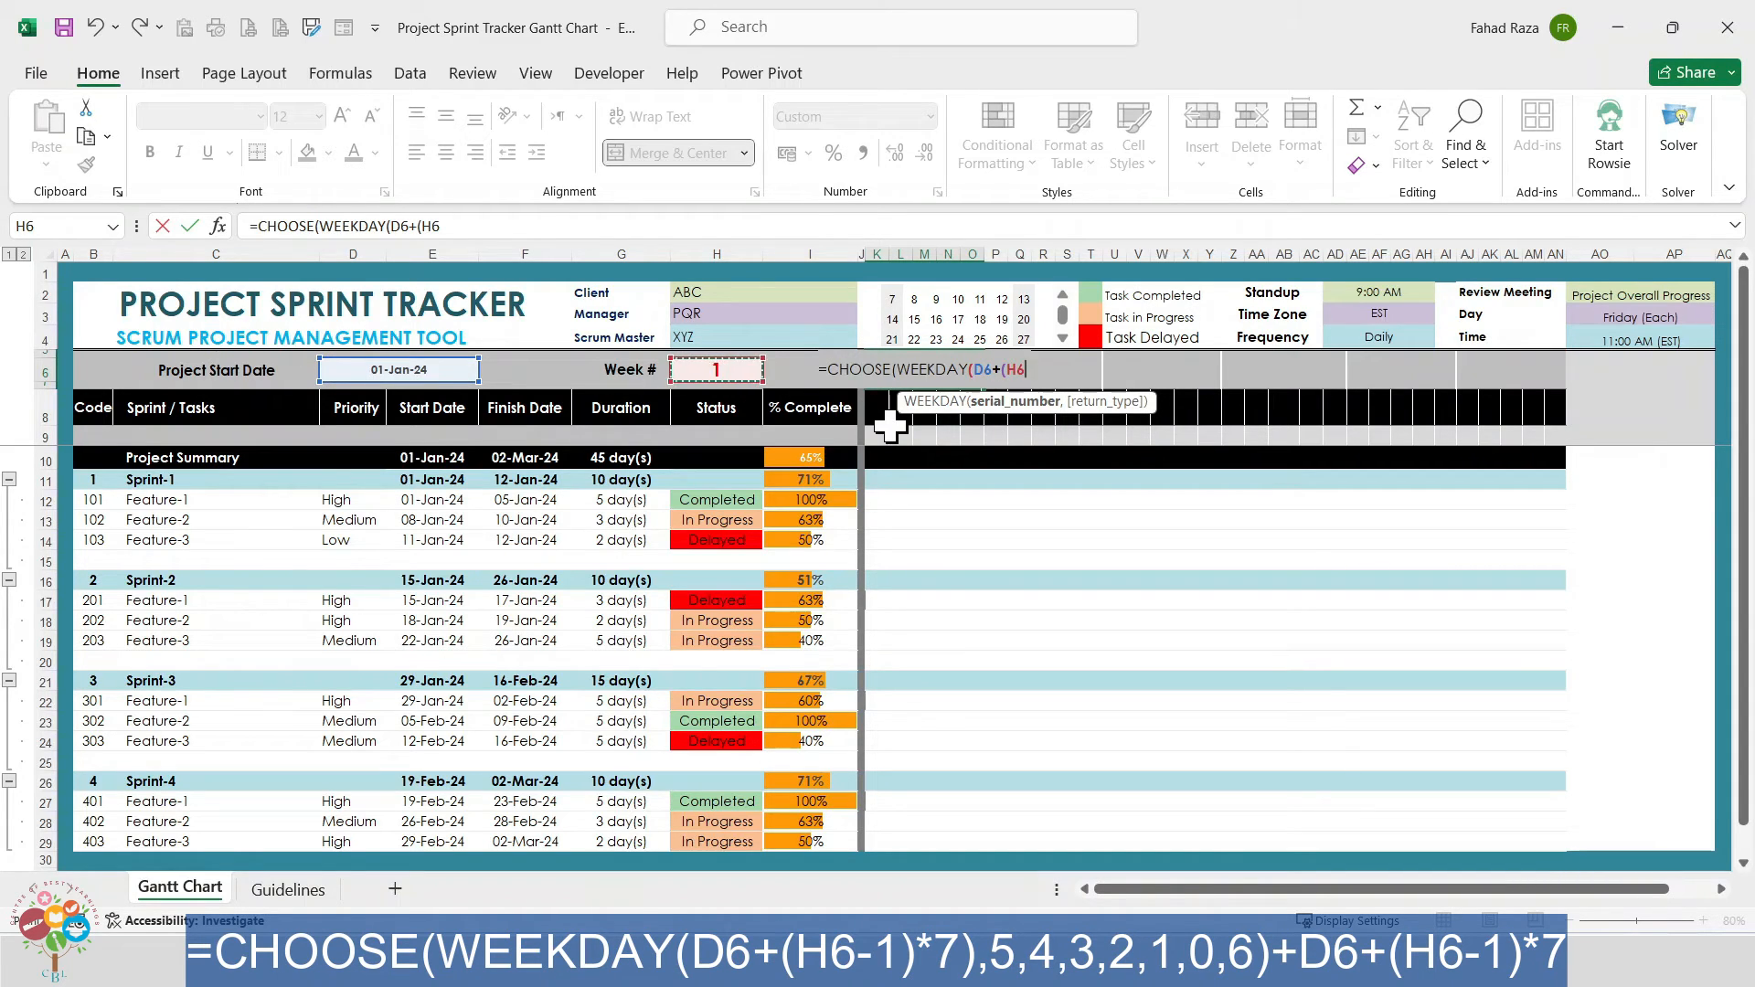
pyautogui.write('-1)*7')
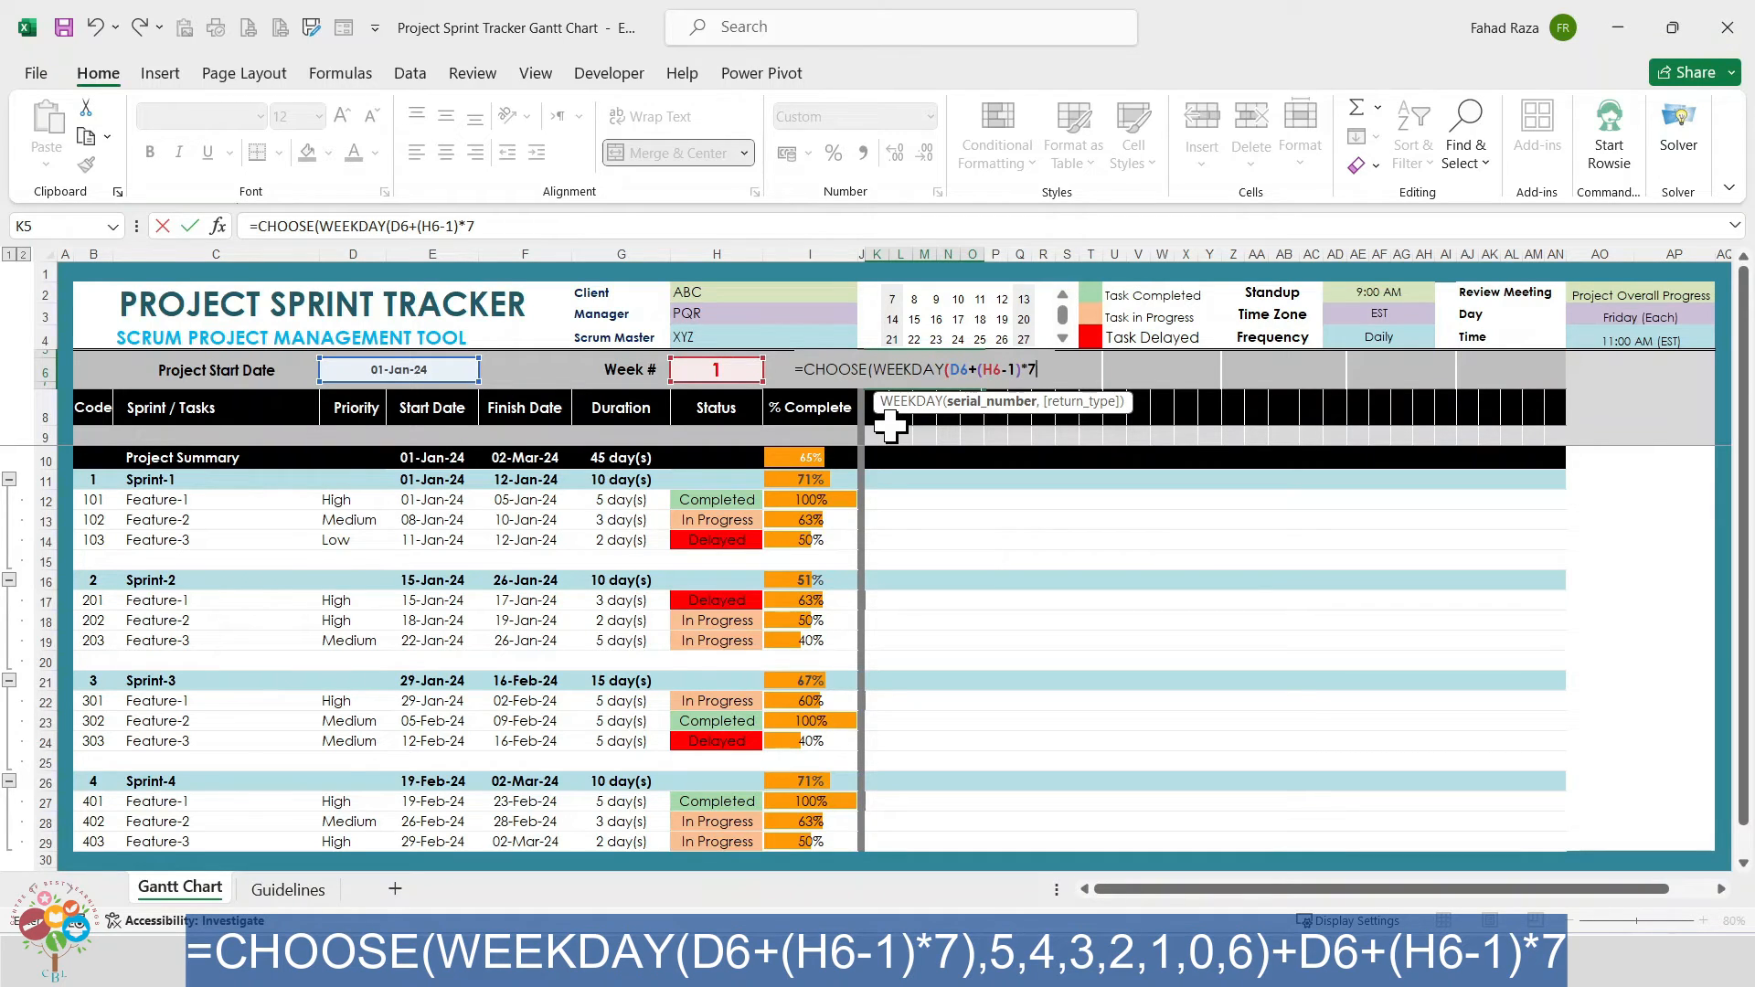
pyautogui.write('),')
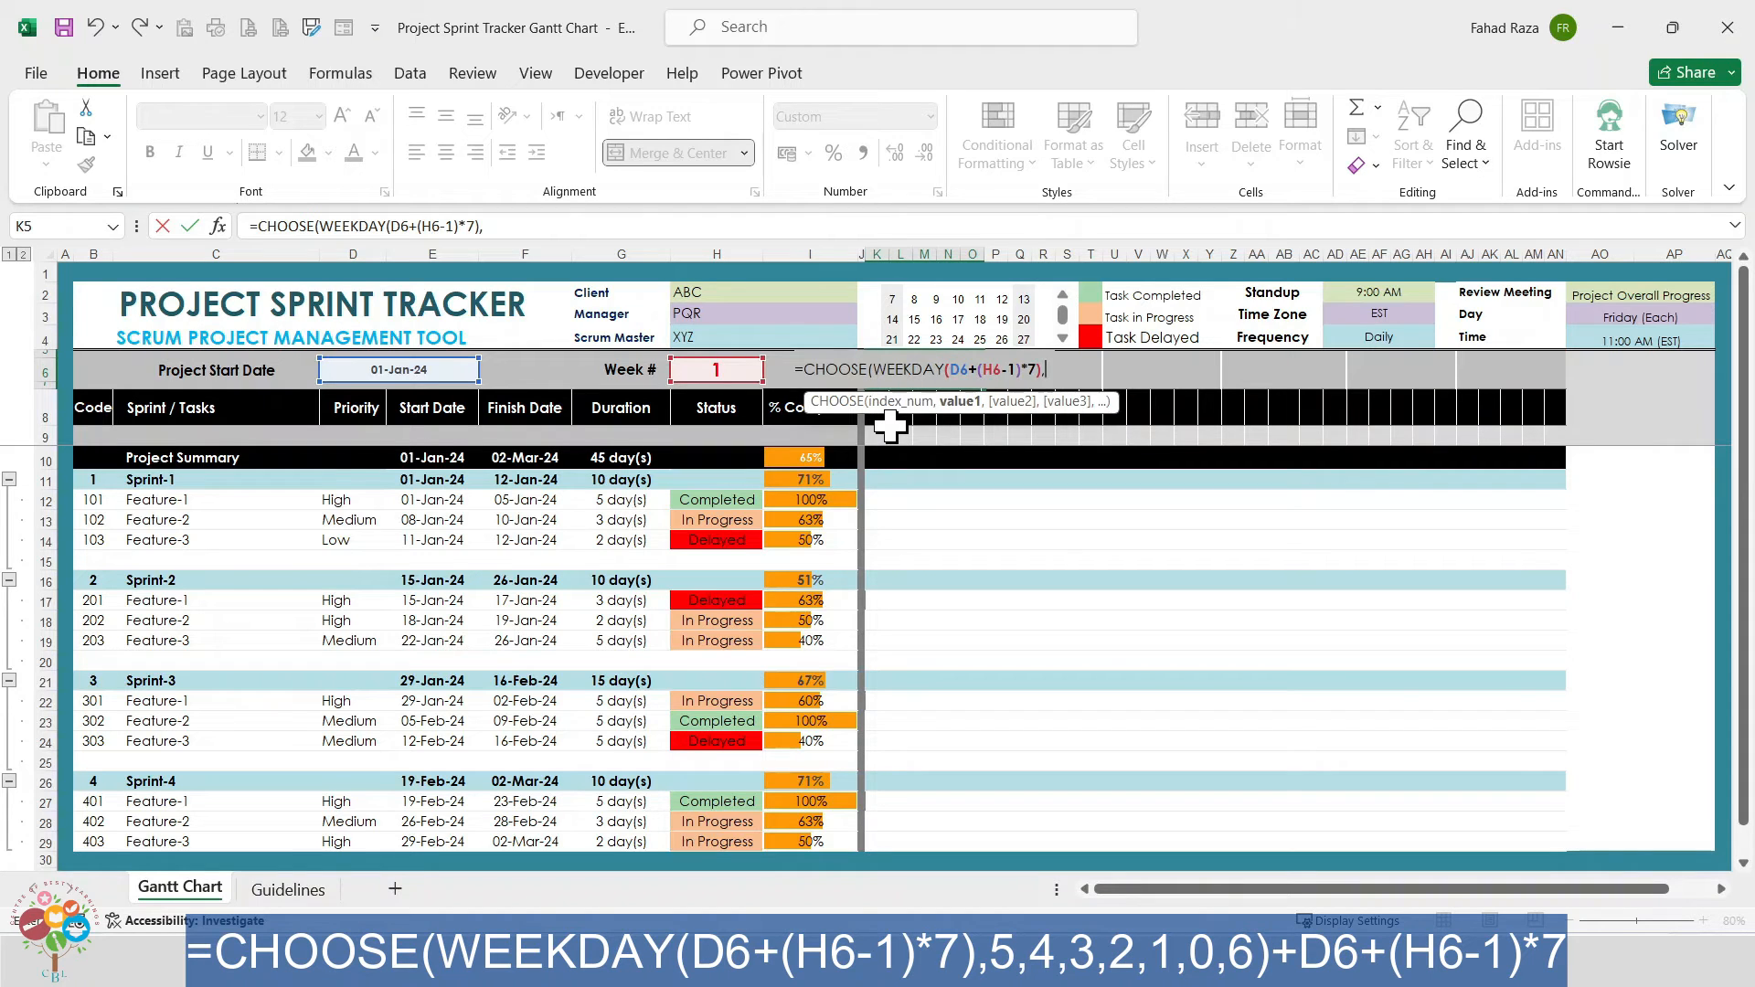
# - Give the CHOOSE function in K5 the day offsets 5,4,3,2,1,0,6 and close it with a plus sign
pyautogui.write('5,')
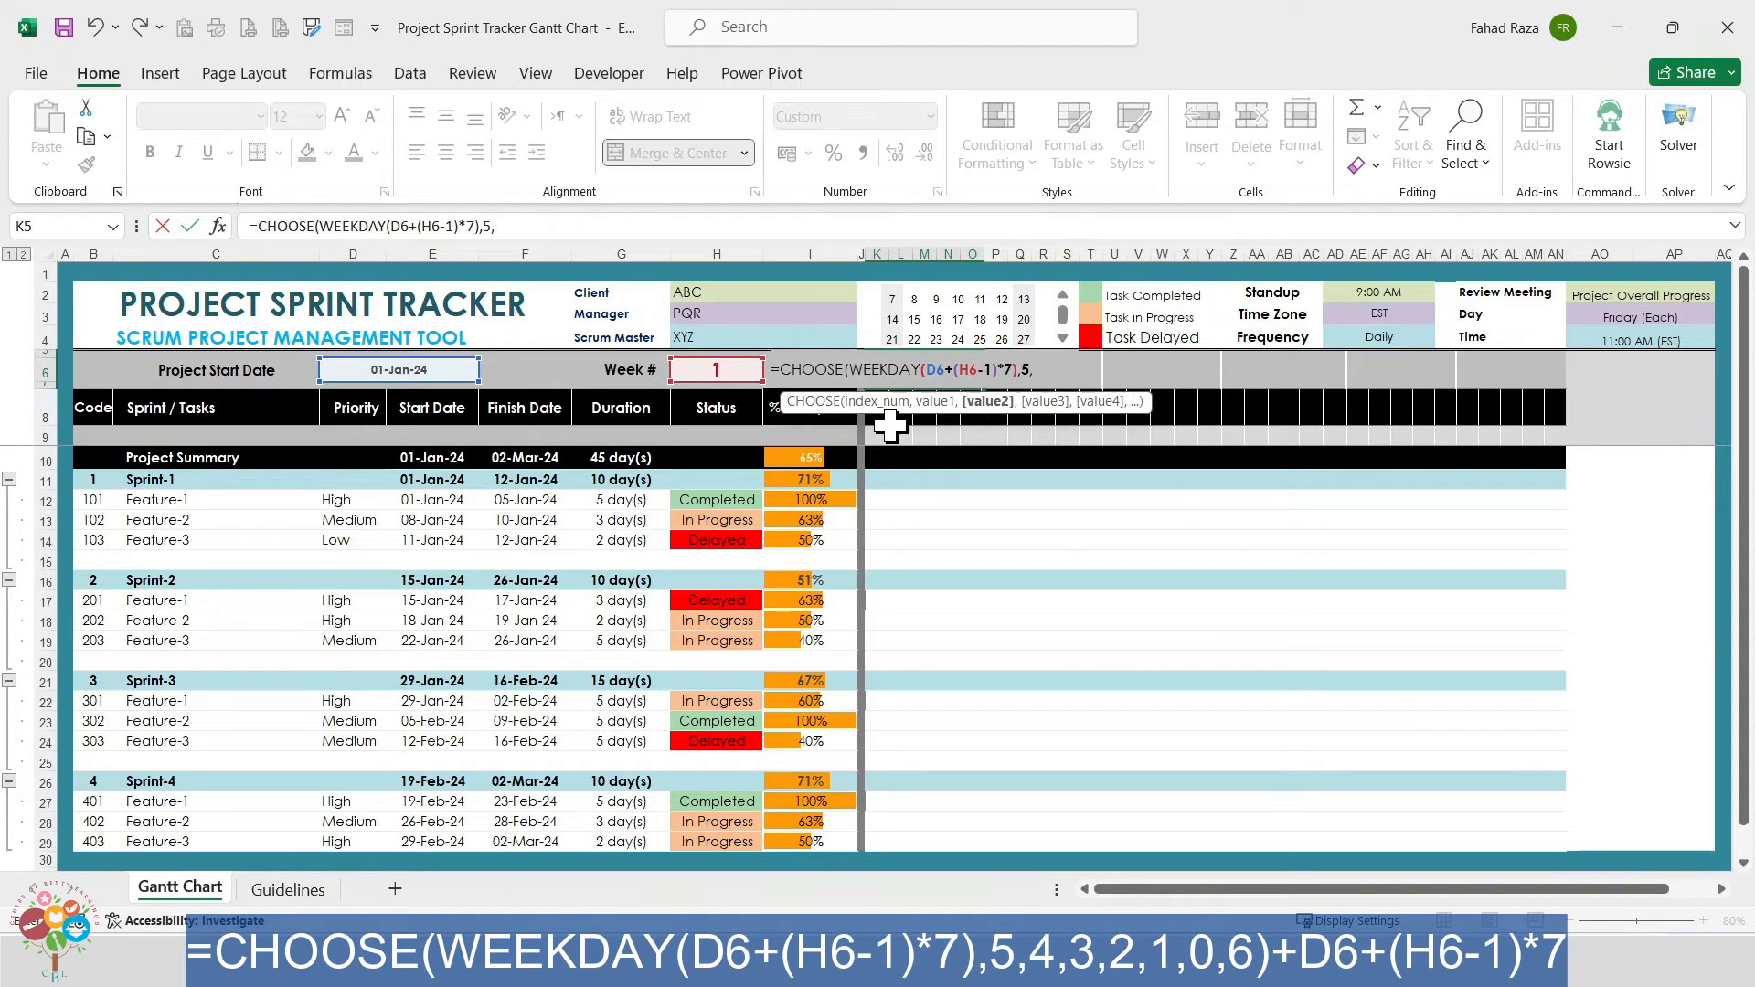
pyautogui.write('4,3')
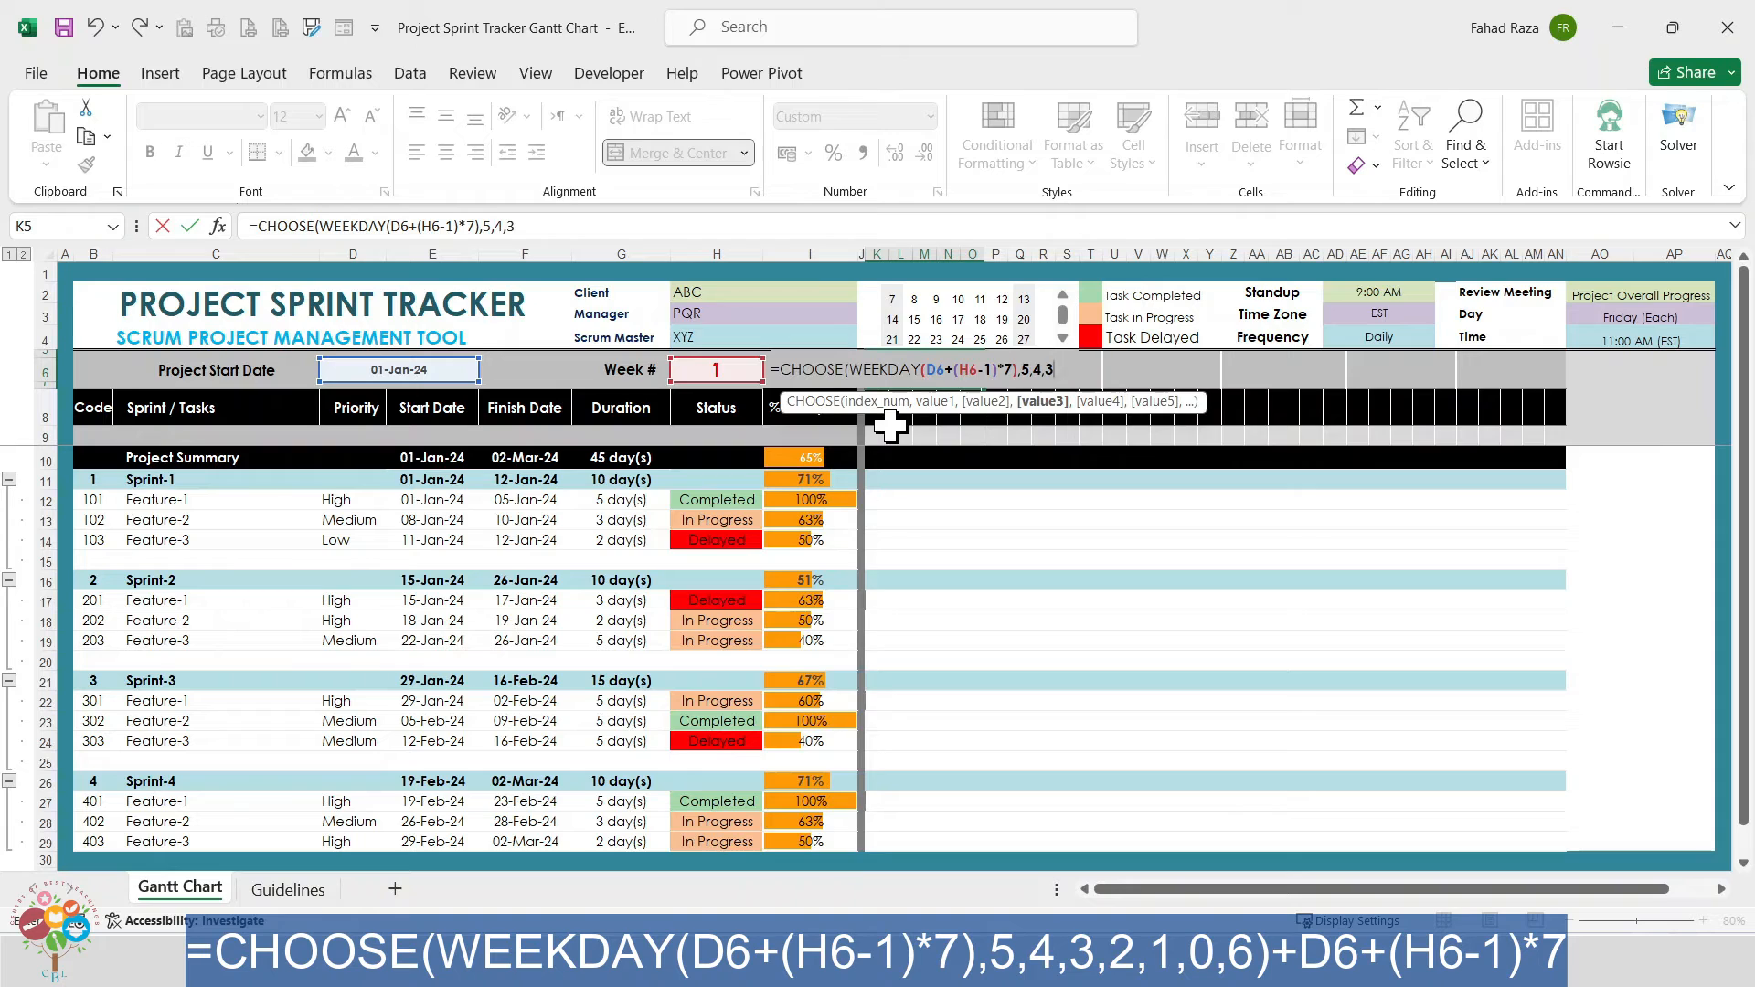
pyautogui.write(',2,')
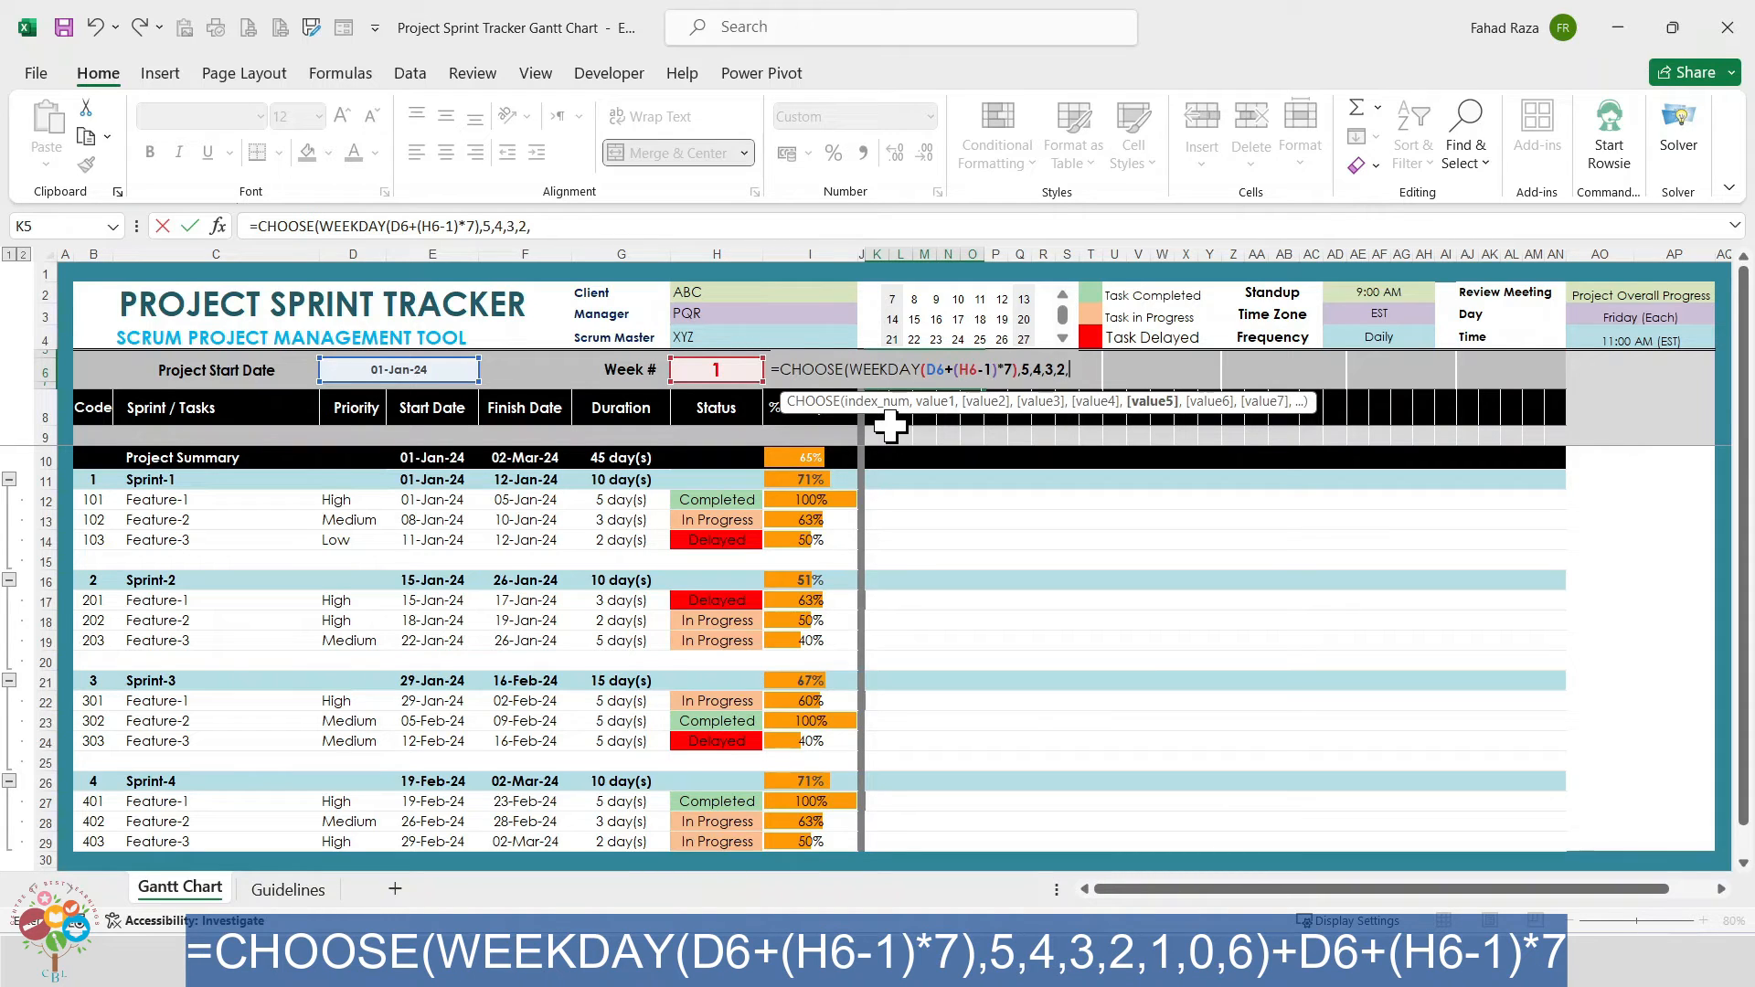
pyautogui.write('1,0,6)+')
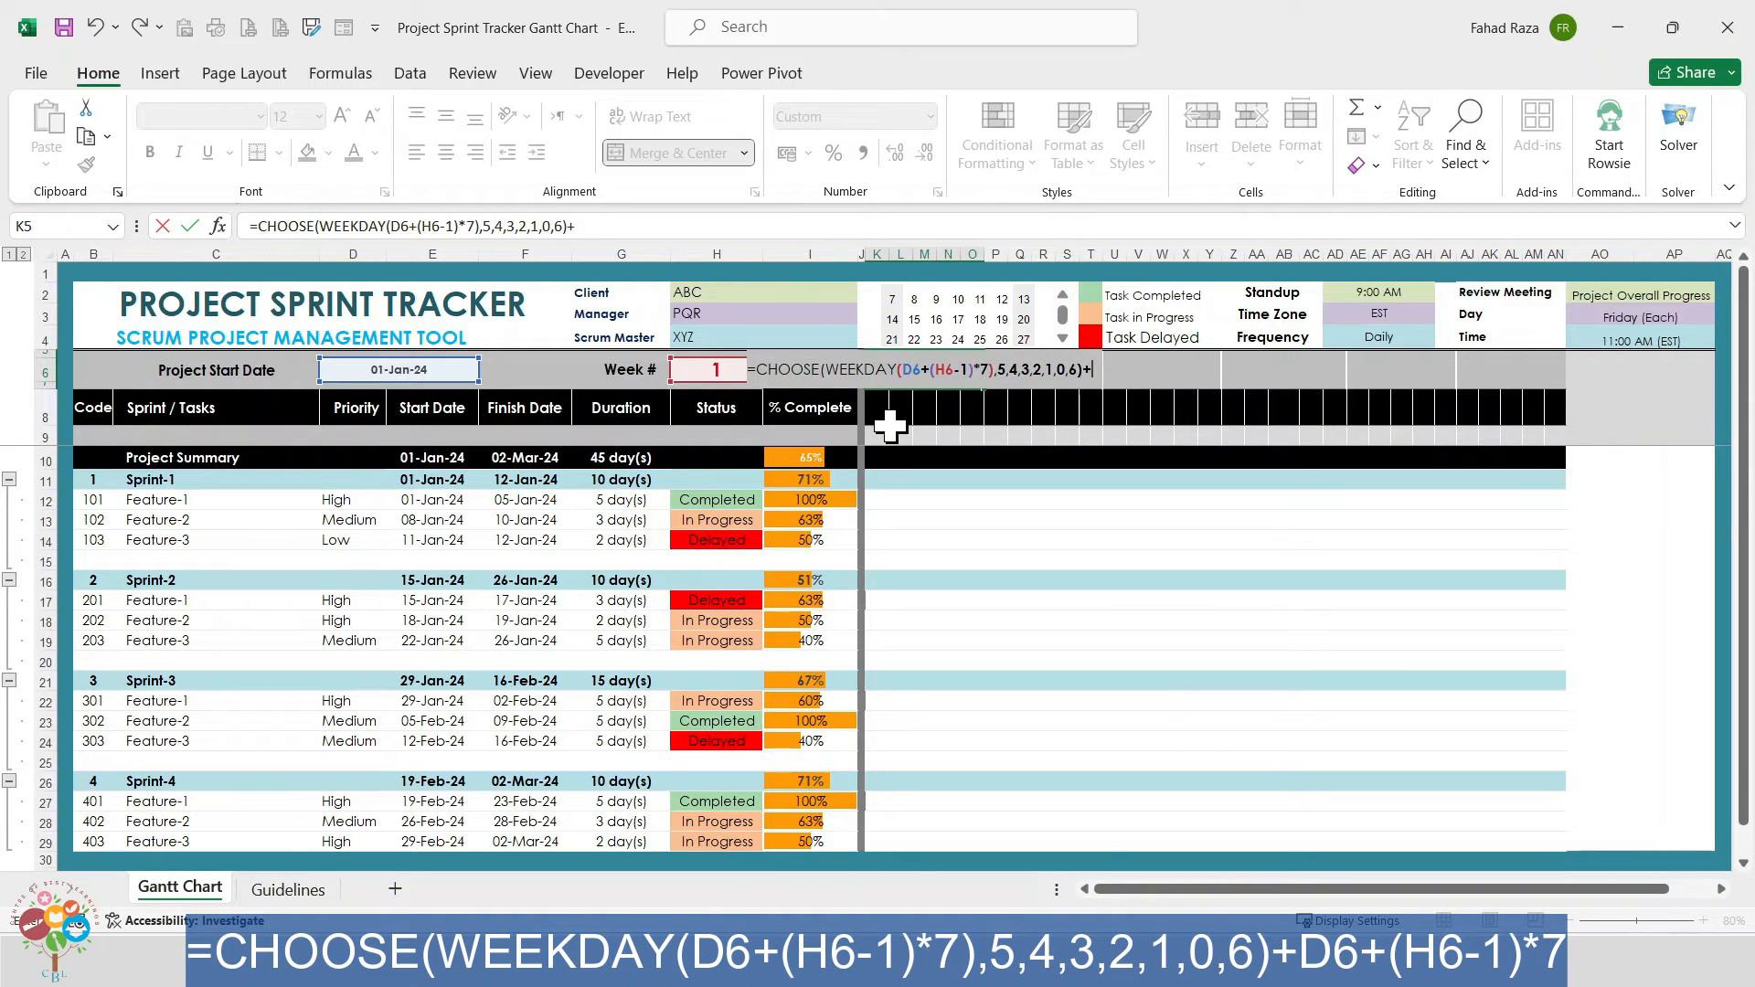
# - Complete the K5 formula by adding D6+(H6-1)*7 after the CHOOSE part, and enter it
pyautogui.click(399, 369)
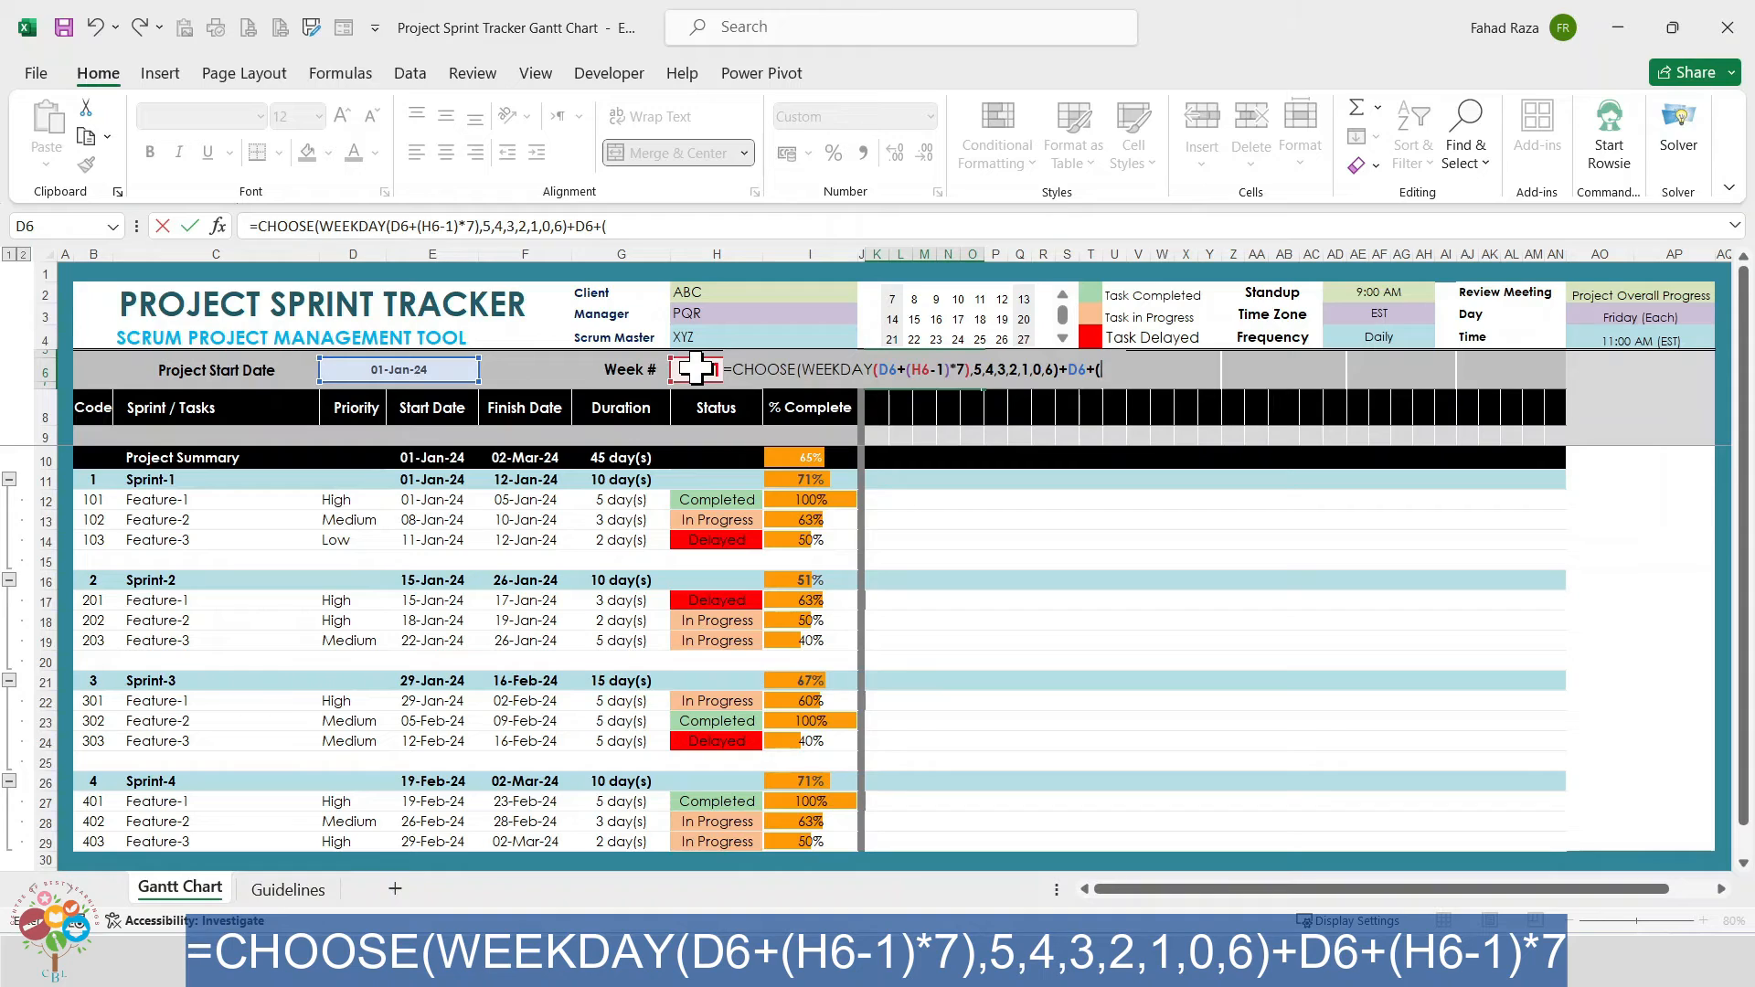
pyautogui.write('(')
pyautogui.click(696, 368)
pyautogui.write('-1')
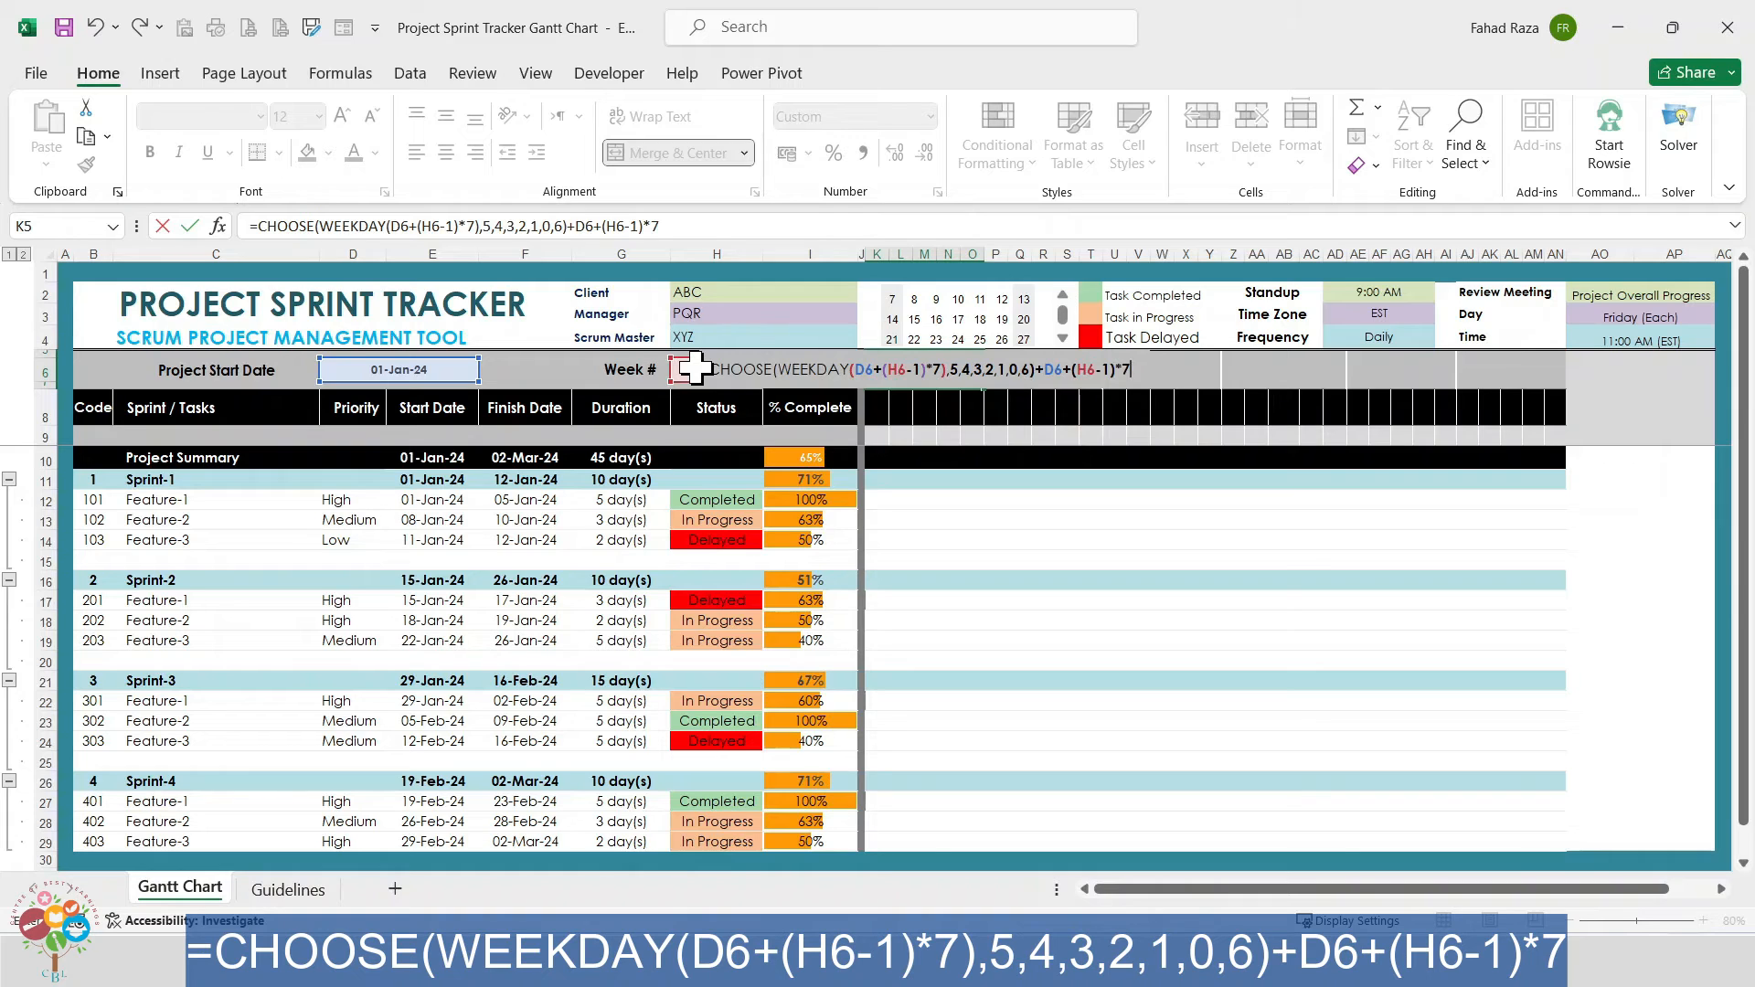
pyautogui.write(')*7')
pyautogui.press('Return')
pyautogui.click(971, 375)
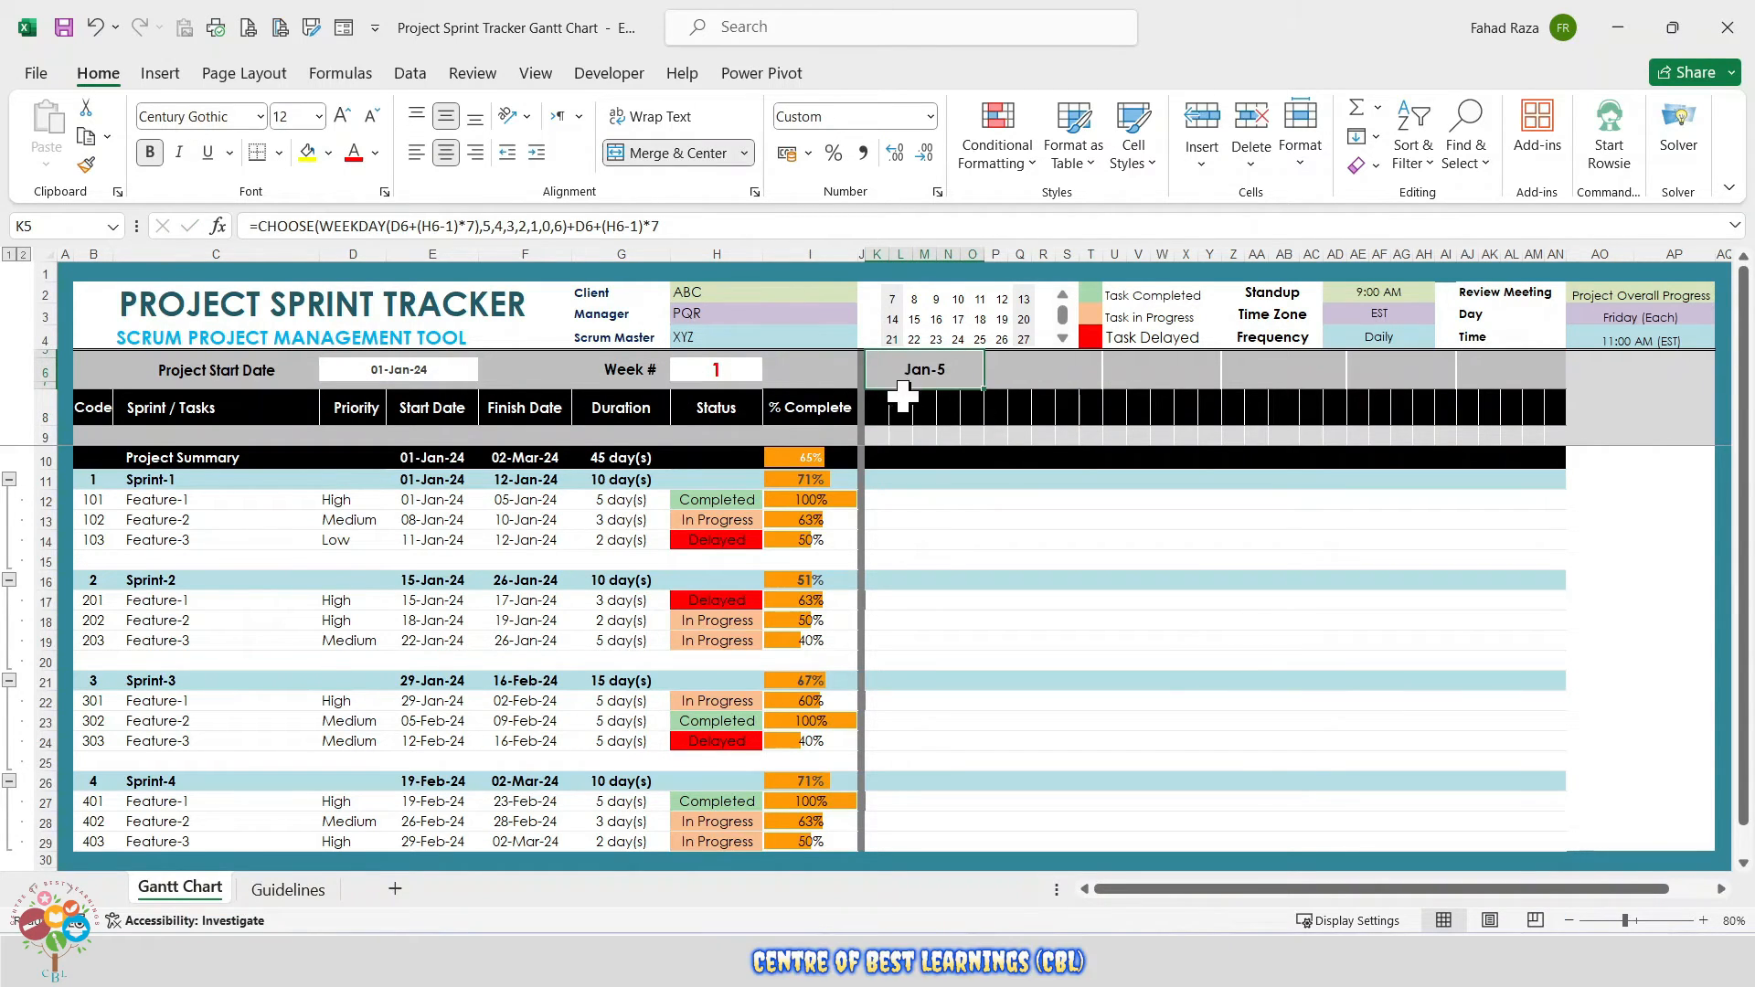
# - Calculate the second week-ending date in P5 with the formula =K5+7
pyautogui.click(1066, 367)
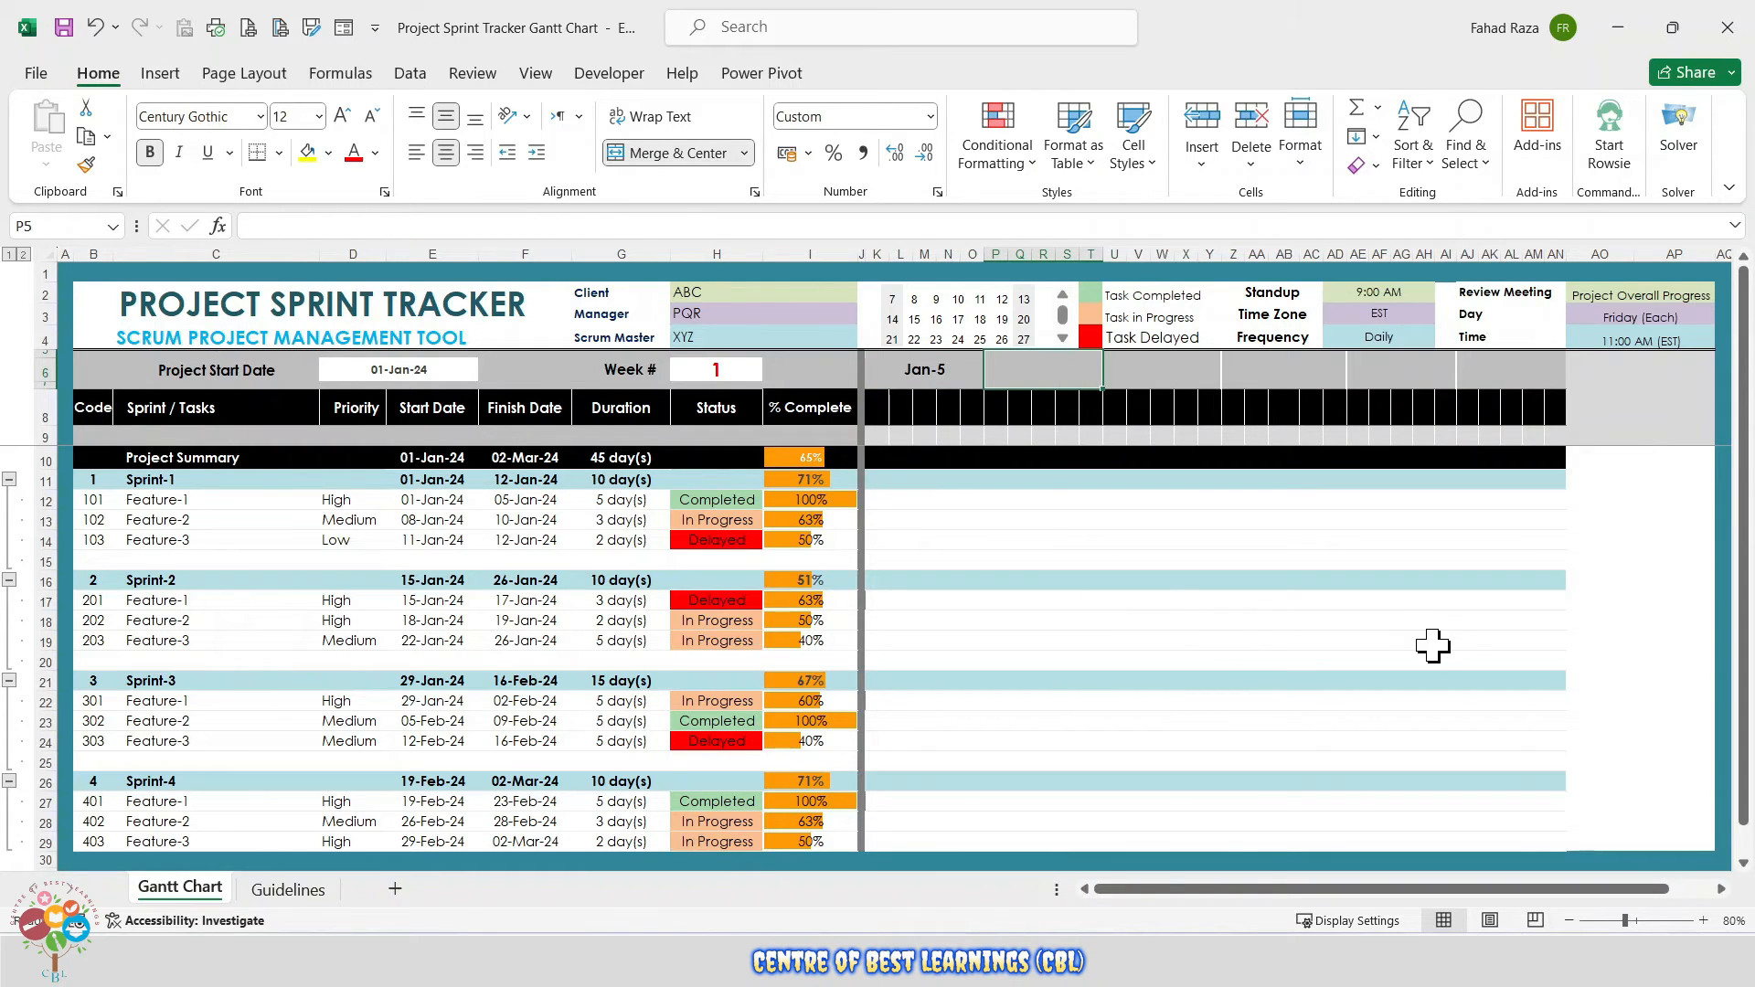
pyautogui.write('=')
pyautogui.press('Left')
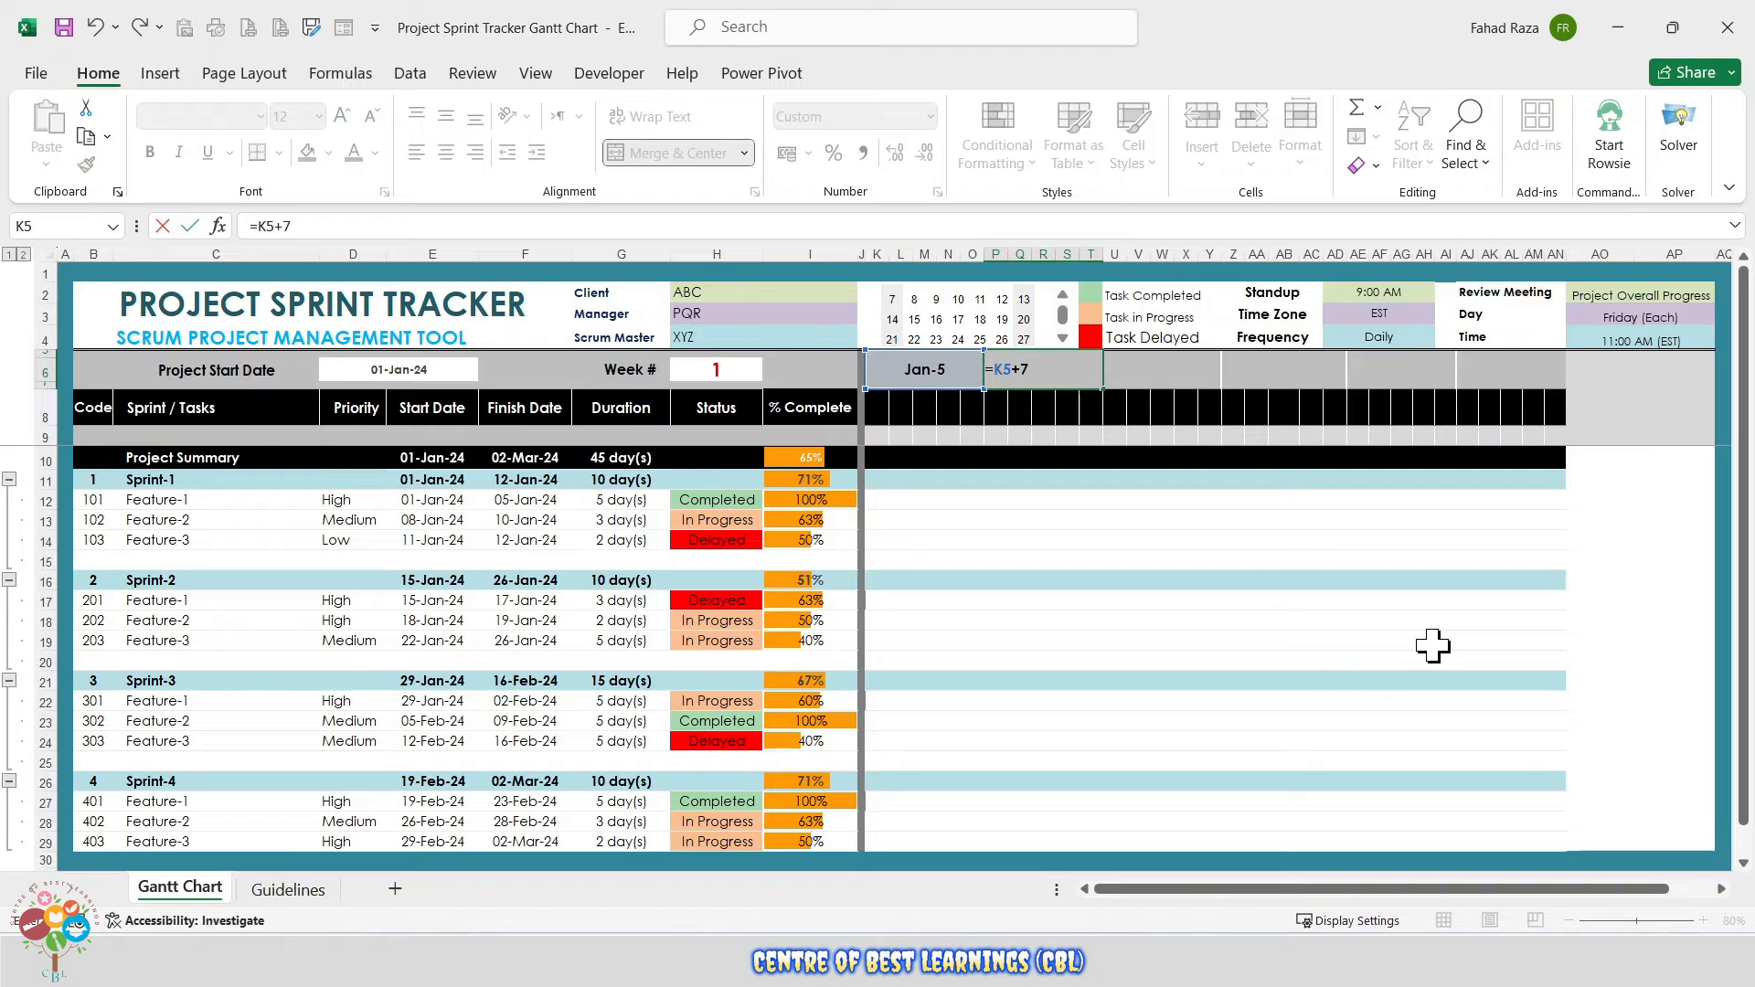
pyautogui.press('Return')
pyautogui.press('Up')
pyautogui.press('Right')
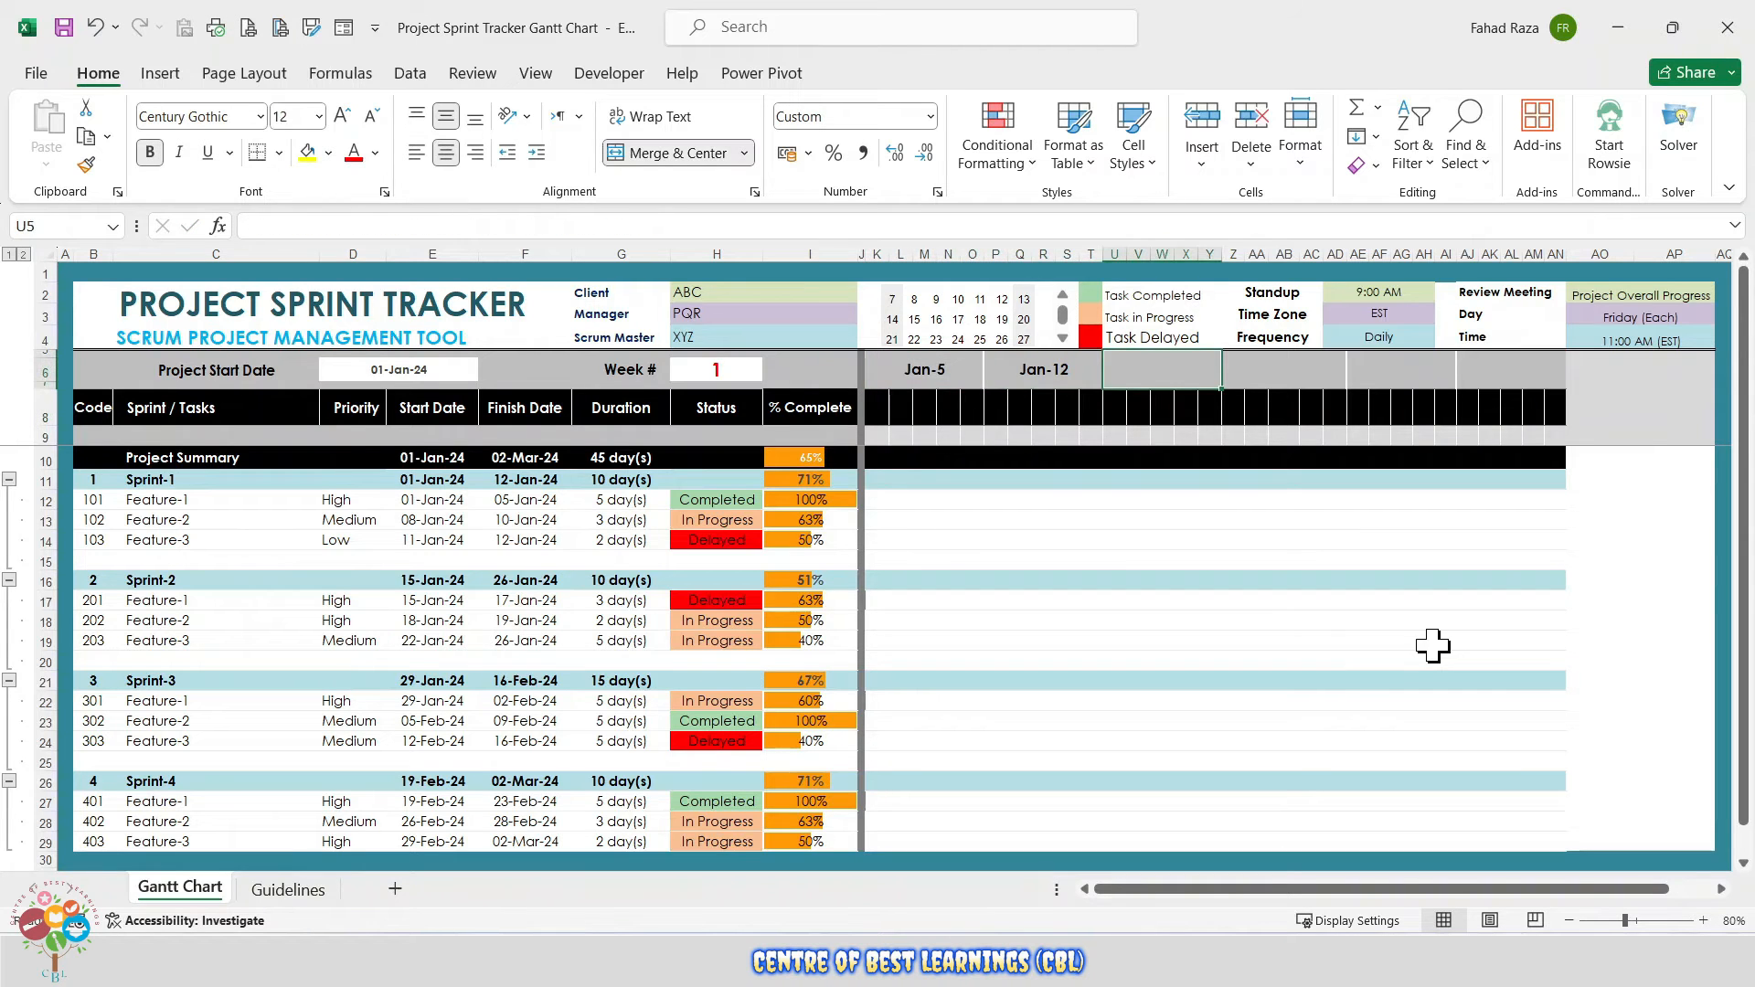
# - Calculate the third week-ending date in U5 with the formula =P5+7
pyautogui.write('=')
pyautogui.press('Left')
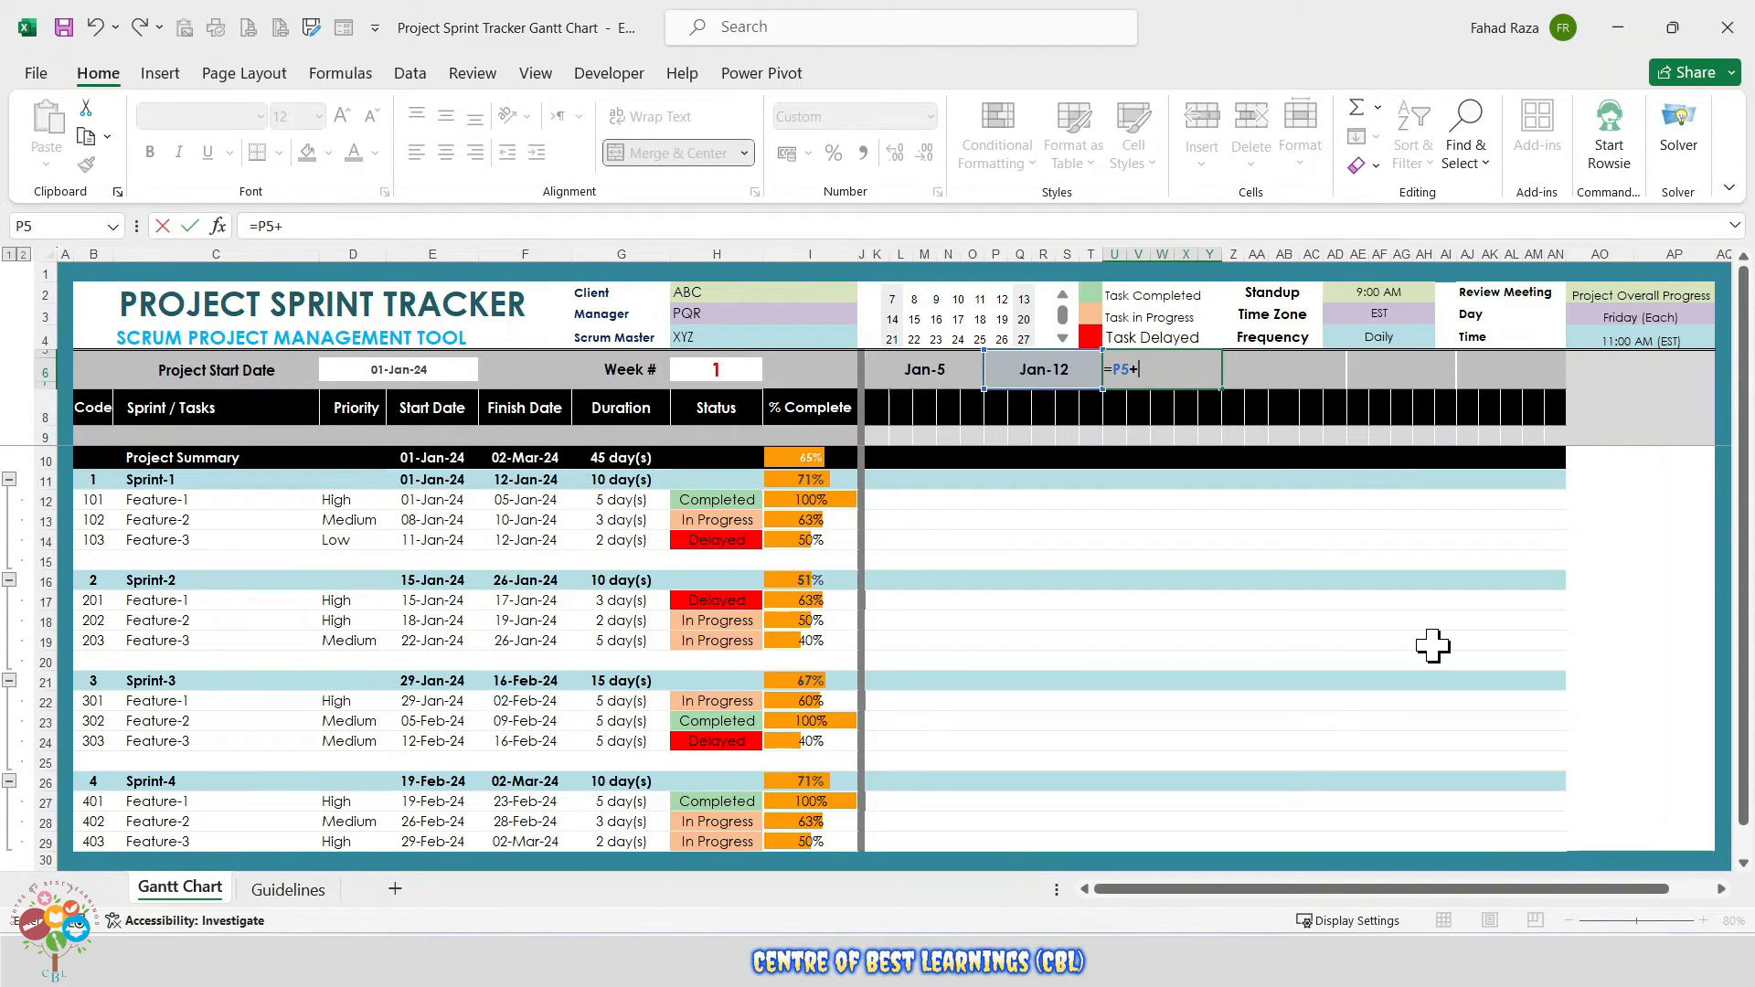
pyautogui.write('+7')
pyautogui.press('Return')
# - Calculate the fourth week-ending date in Z5 with the formula =U5+7
pyautogui.press('Up')
pyautogui.press('Right')
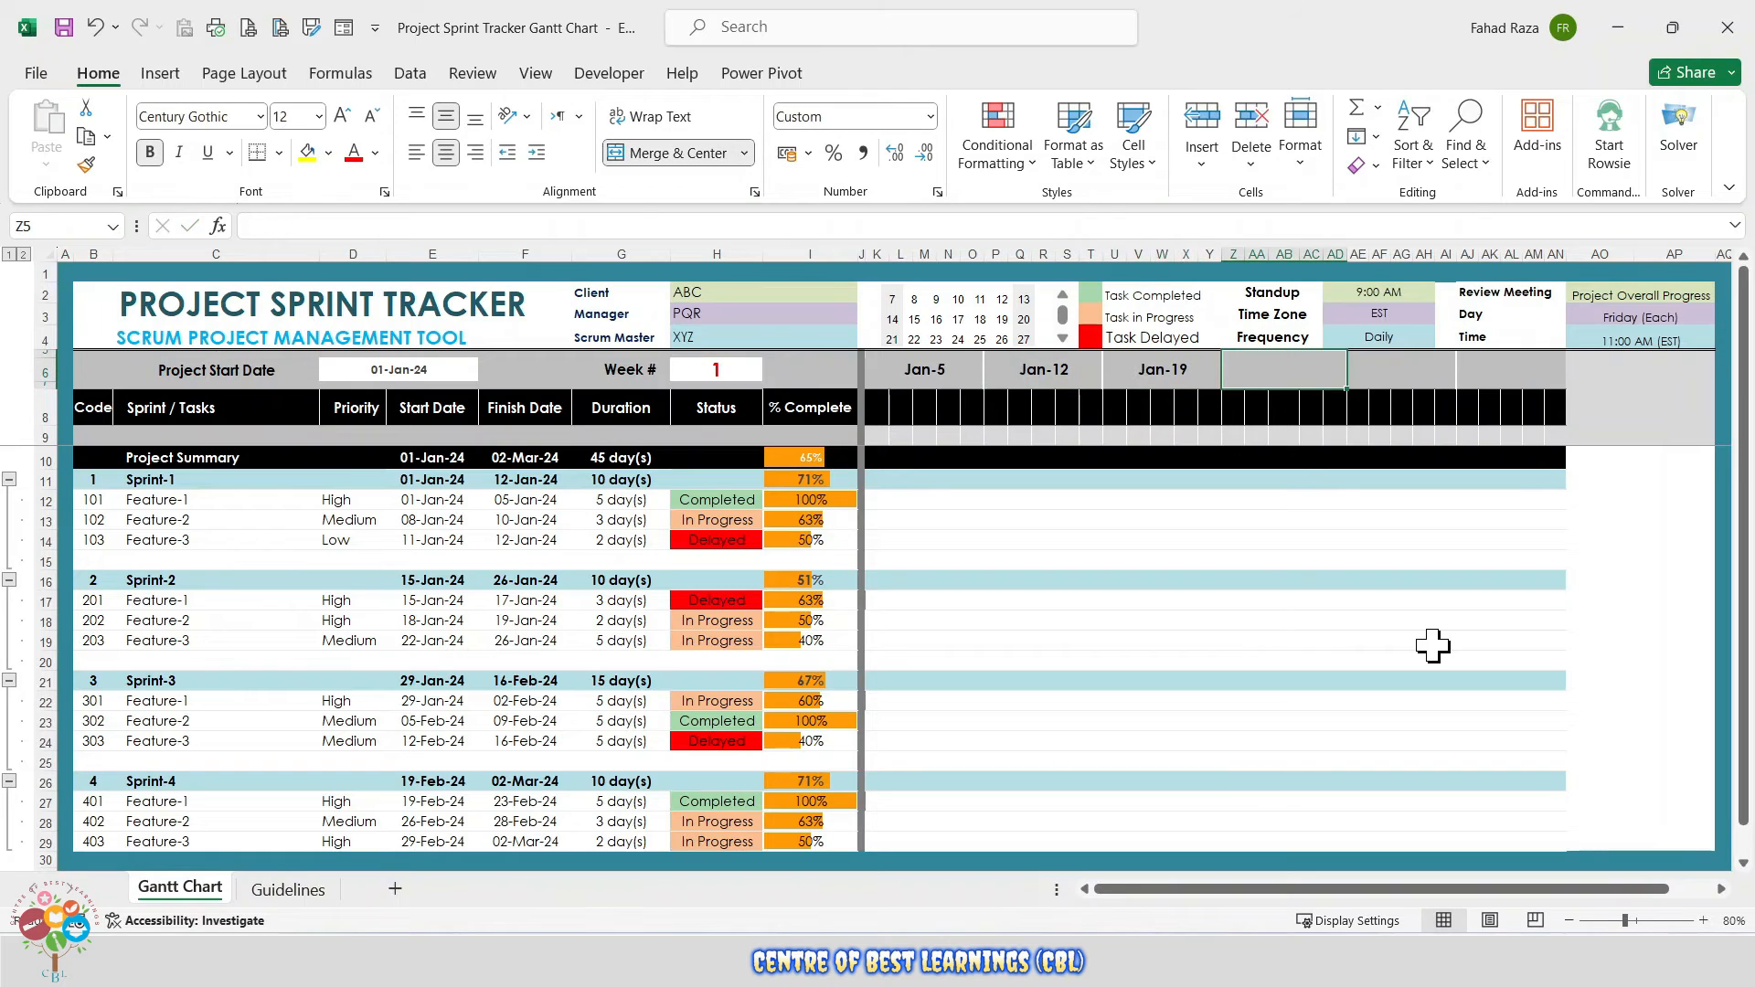
pyautogui.write('=')
pyautogui.press('Left')
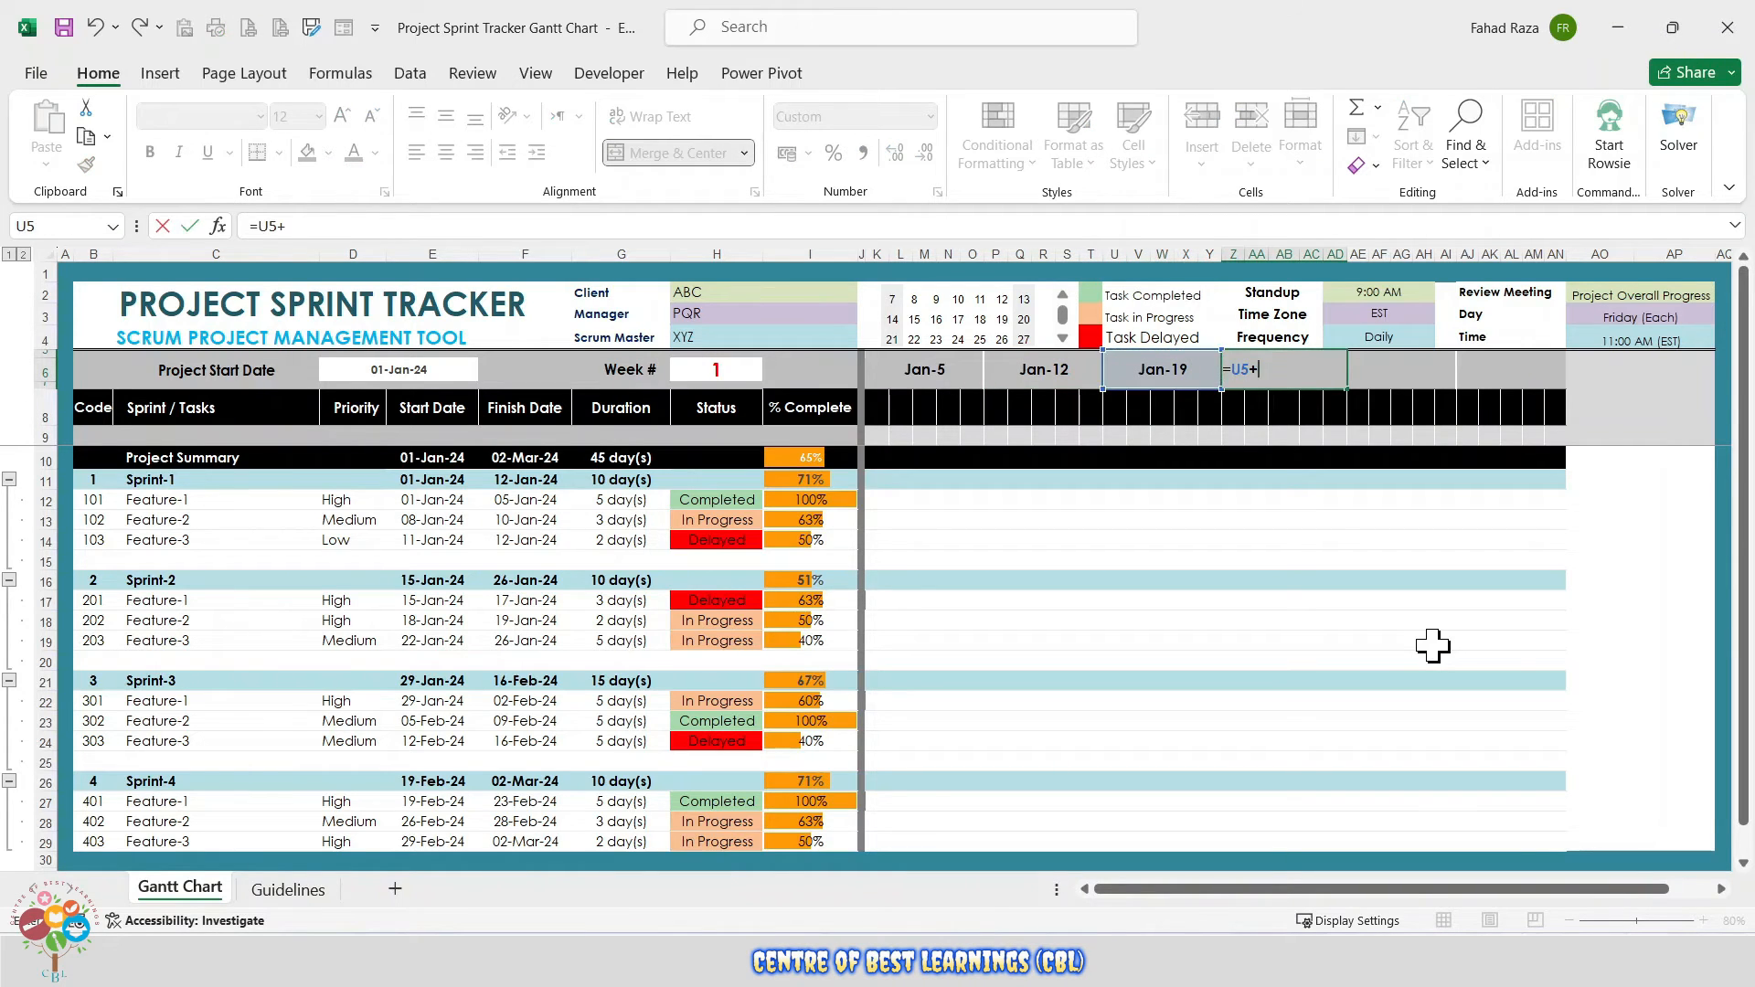
pyautogui.write('+')
pyautogui.press('Left')
pyautogui.press('Left')
pyautogui.press('Right')
pyautogui.press('BackSpace')
pyautogui.press('BackSpace')
pyautogui.press('Tab')
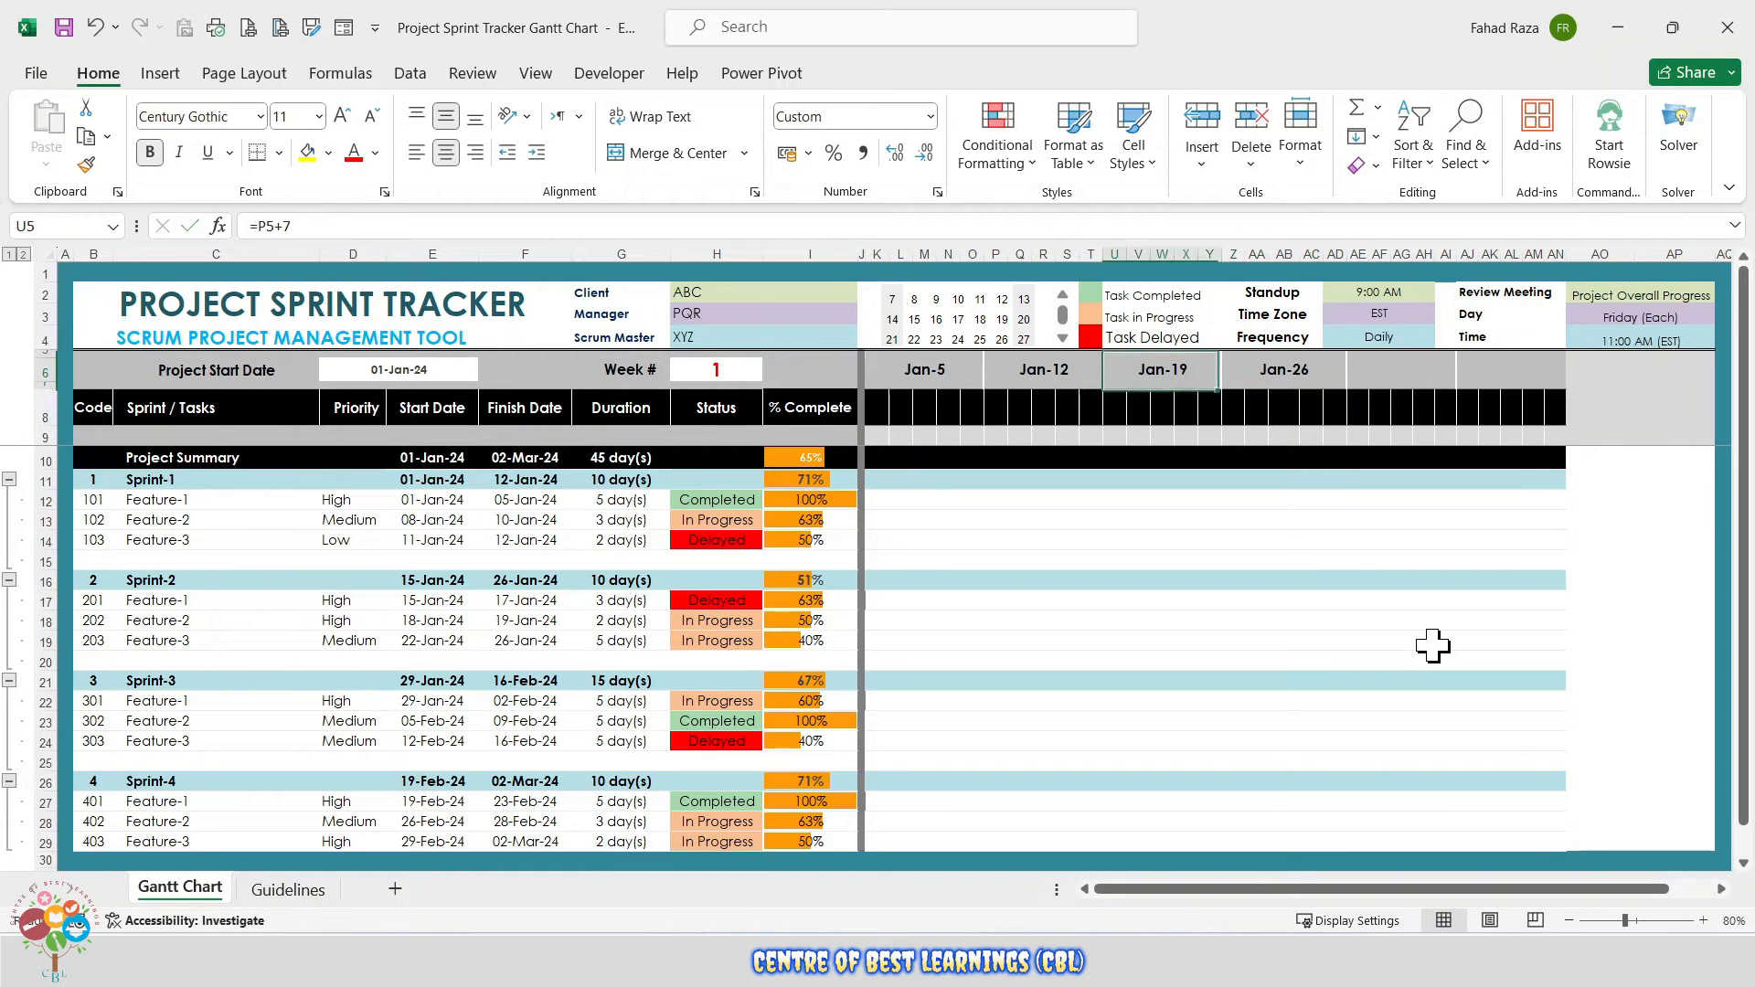
# - Calculate the fifth and sixth week-ending dates with =Z5+7 in AE5 and =AE5+7 in AJ5
pyautogui.write('=')
pyautogui.press('Left')
pyautogui.write('+')
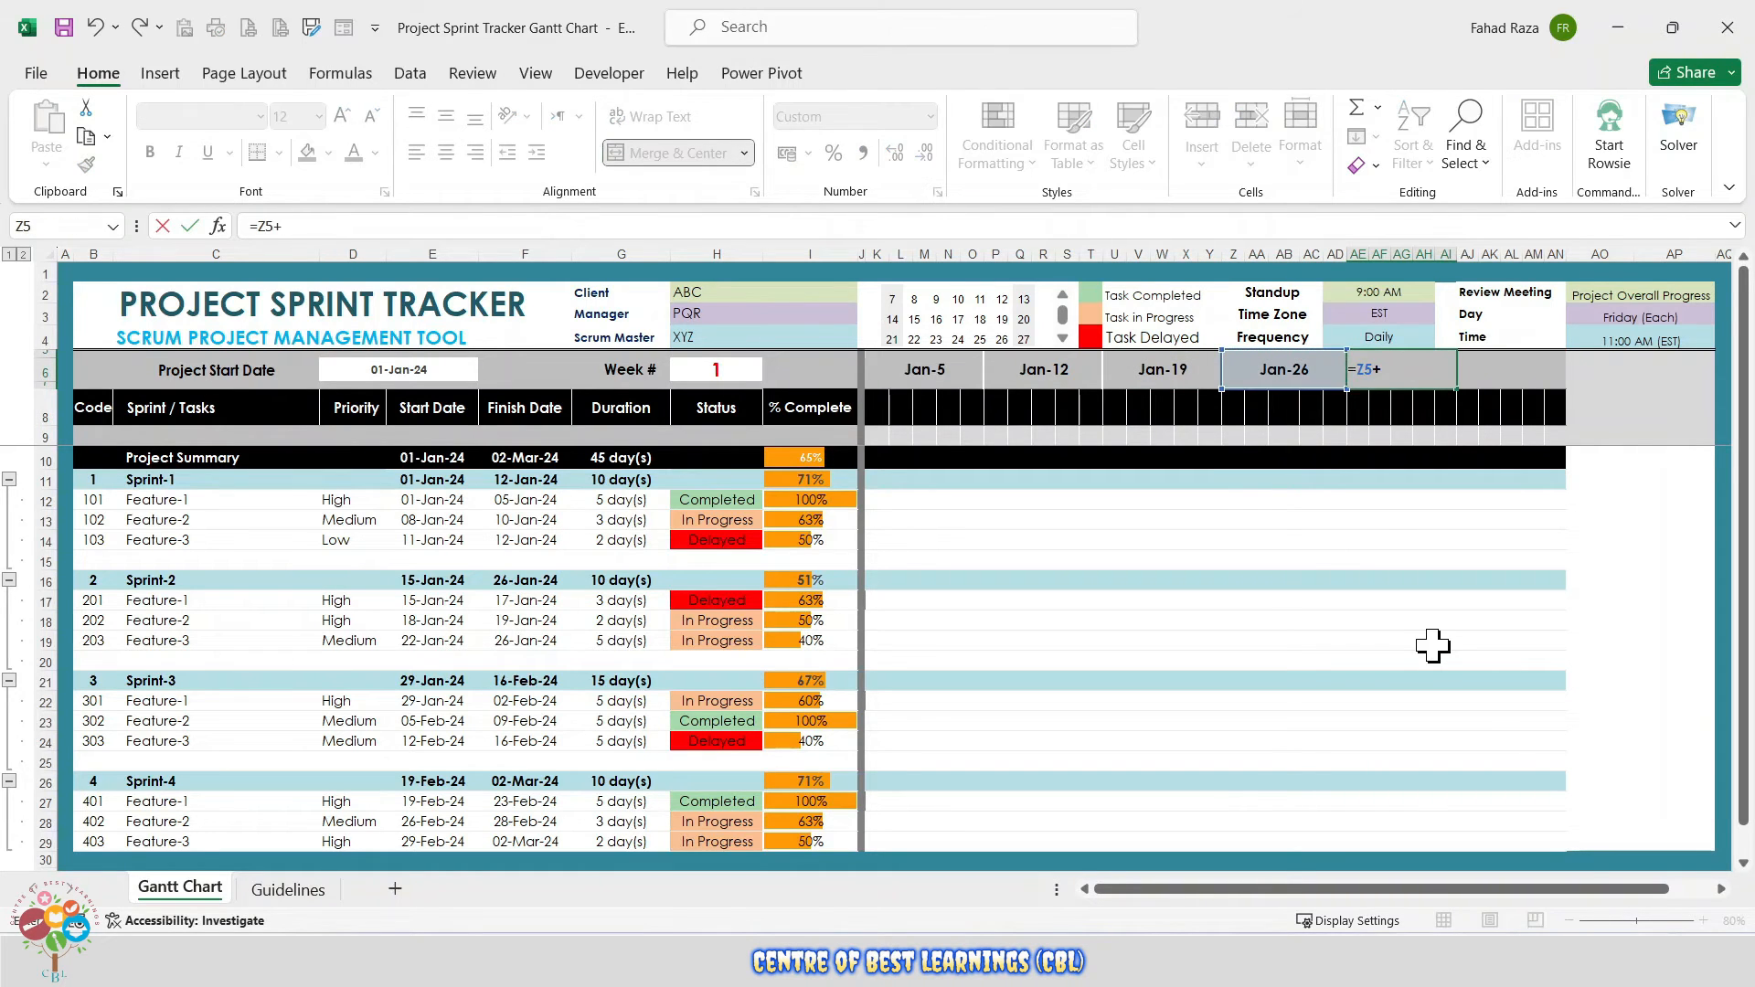
pyautogui.write('7')
pyautogui.press('Tab')
pyautogui.write('=')
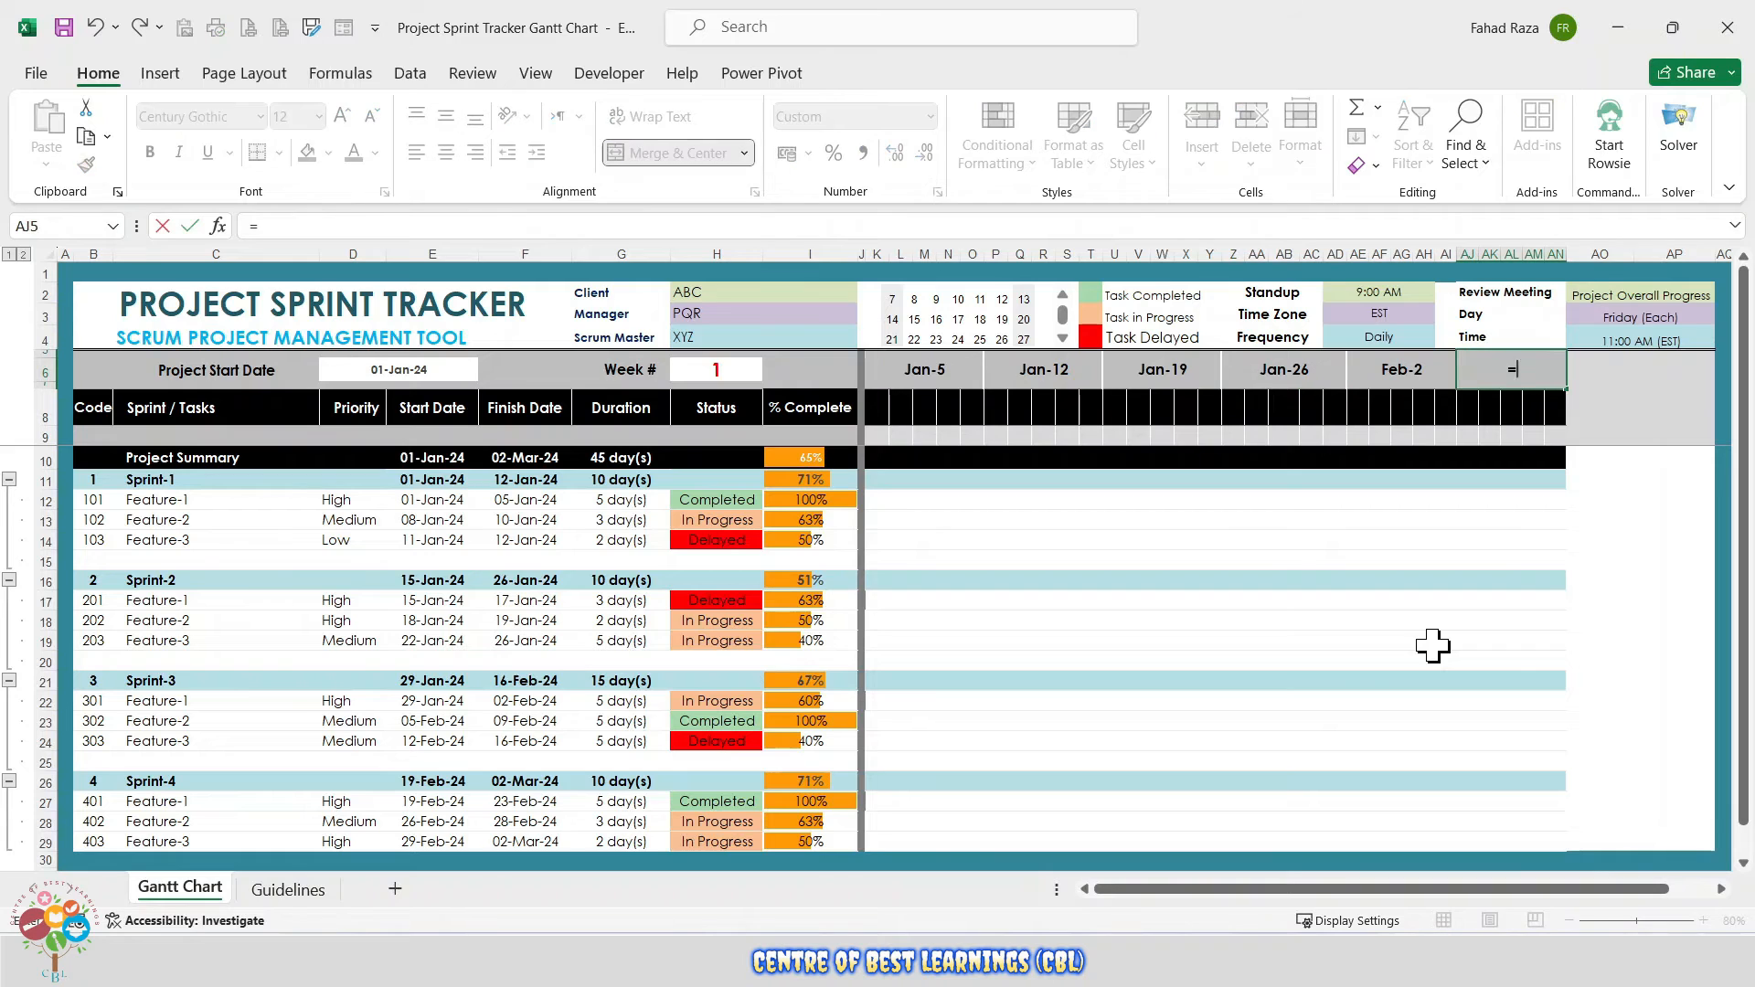
pyautogui.press('Left')
pyautogui.write('+7')
pyautogui.press('Return')
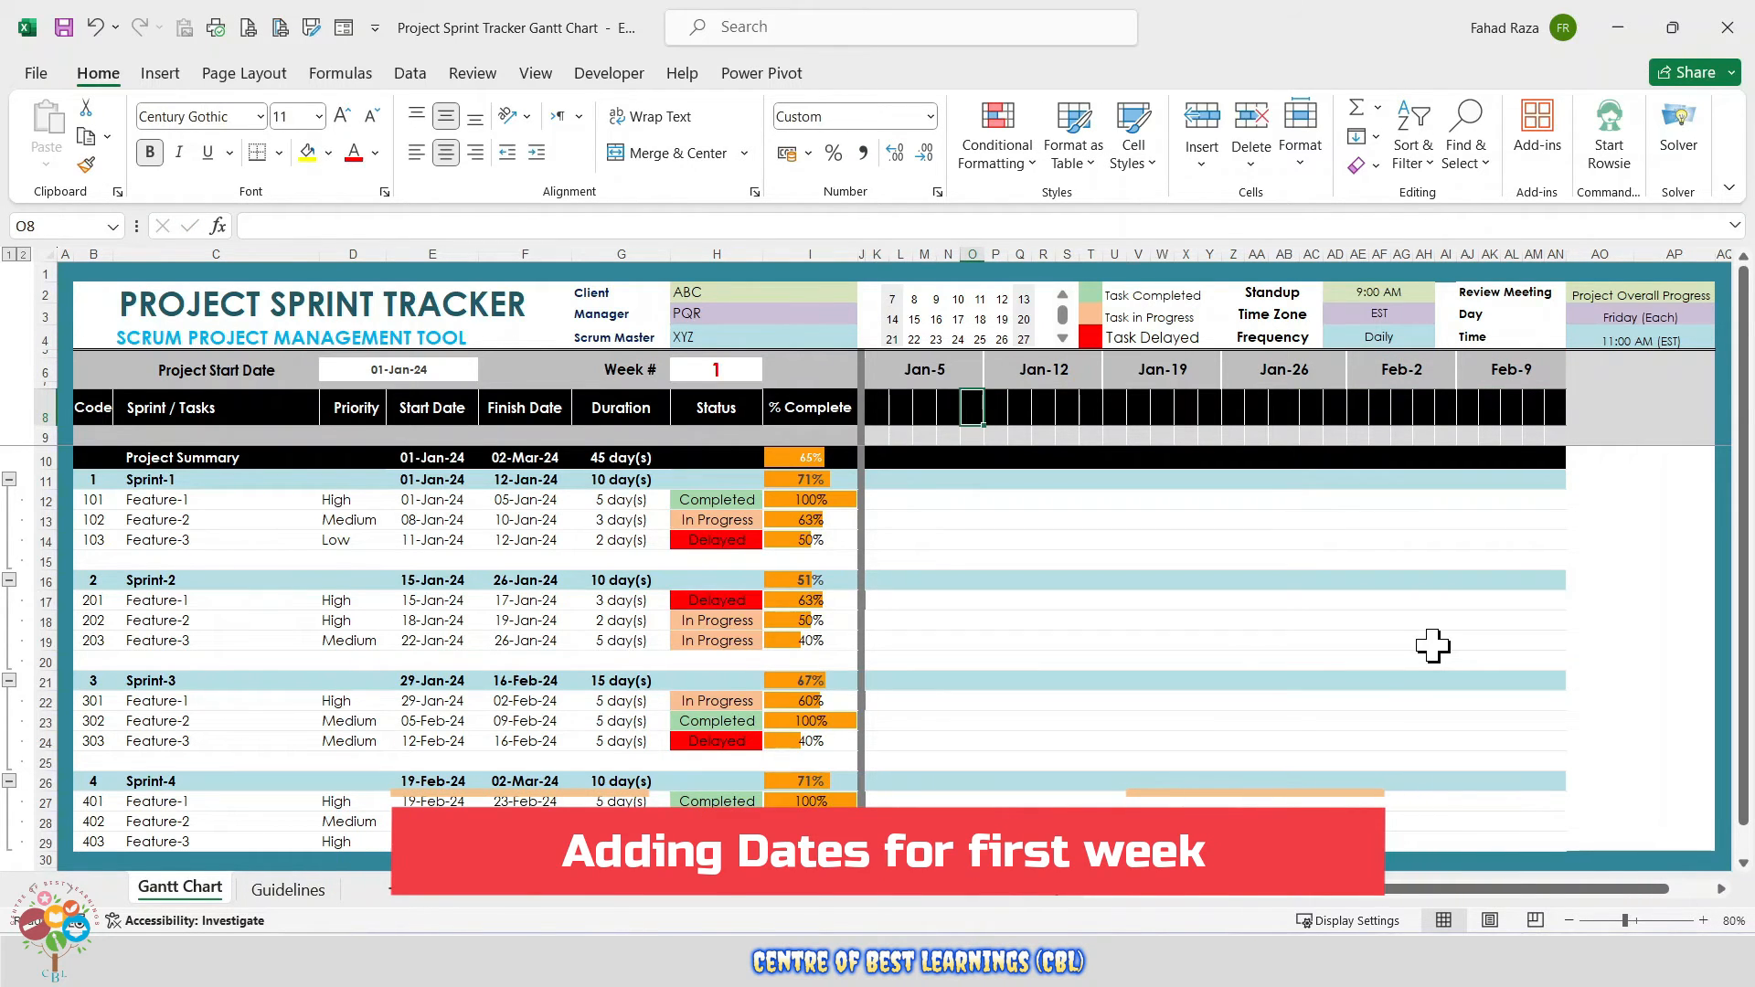
# - Link the first week's last day in O8 to the week-ending date directly above it
pyautogui.write('=')
pyautogui.press('Up')
pyautogui.press('Return')
# - Calculate the two preceding days of the first week with =O8-1 in N8 and =N8-1 in M8
pyautogui.press('Up')
pyautogui.press('Left')
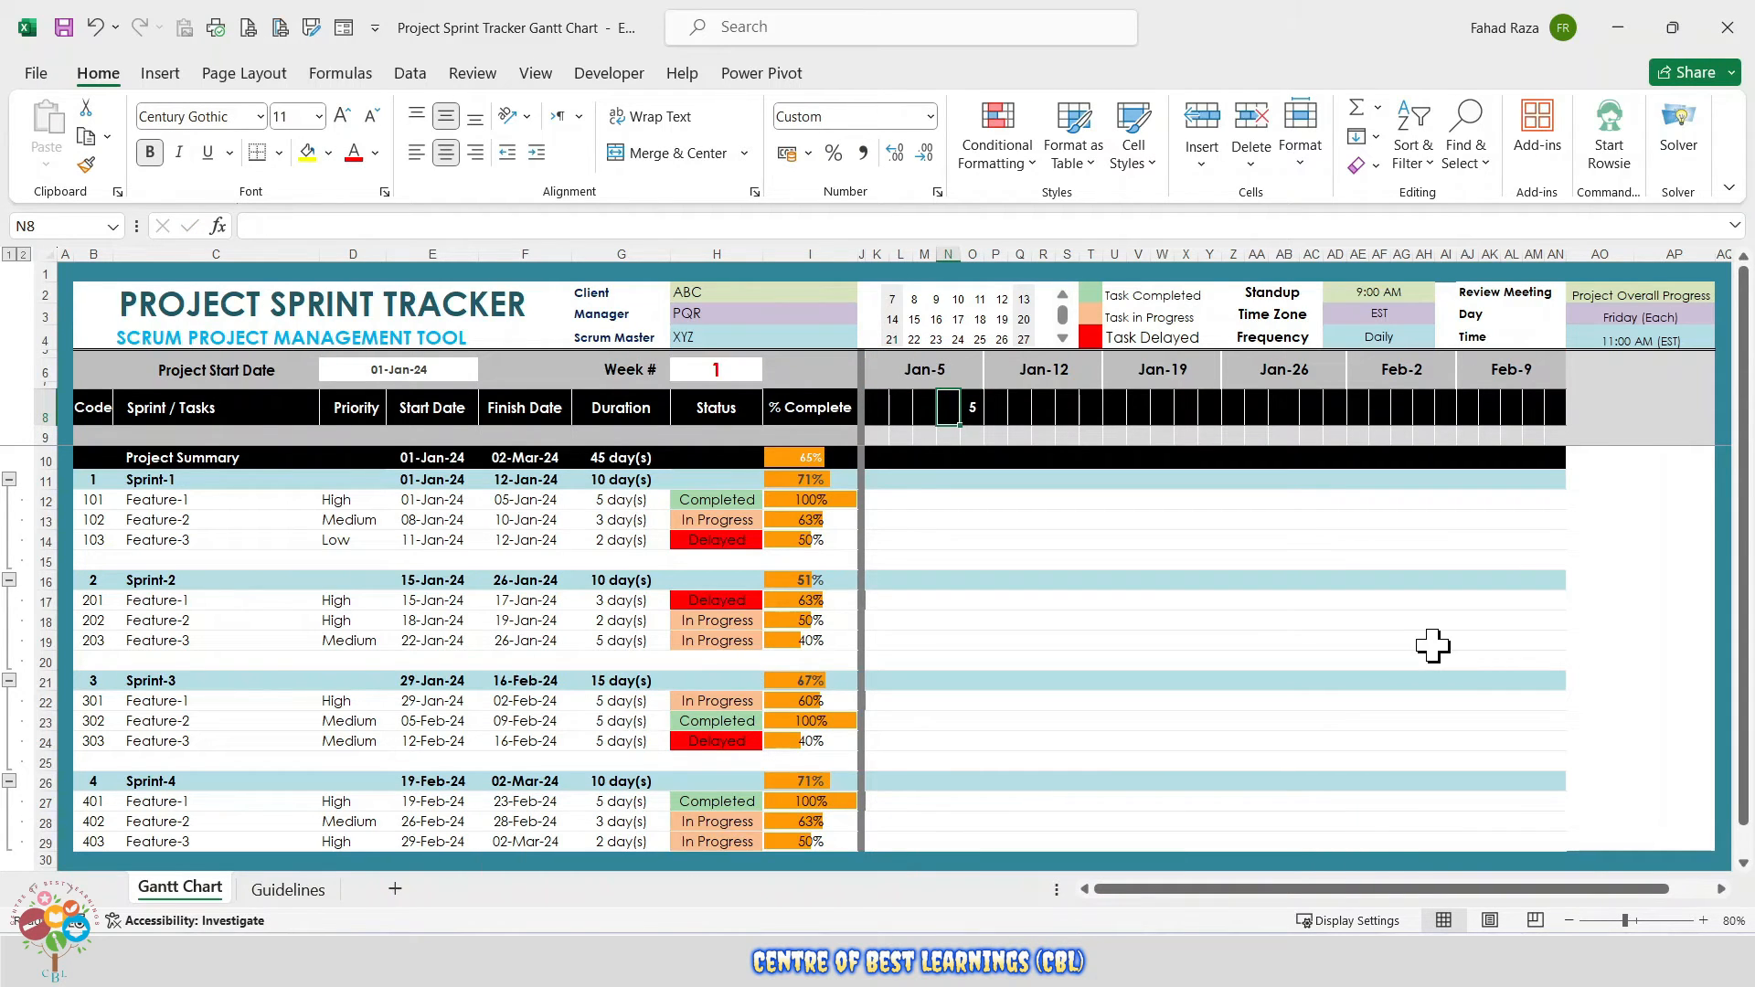
pyautogui.write('=')
pyautogui.press('Right')
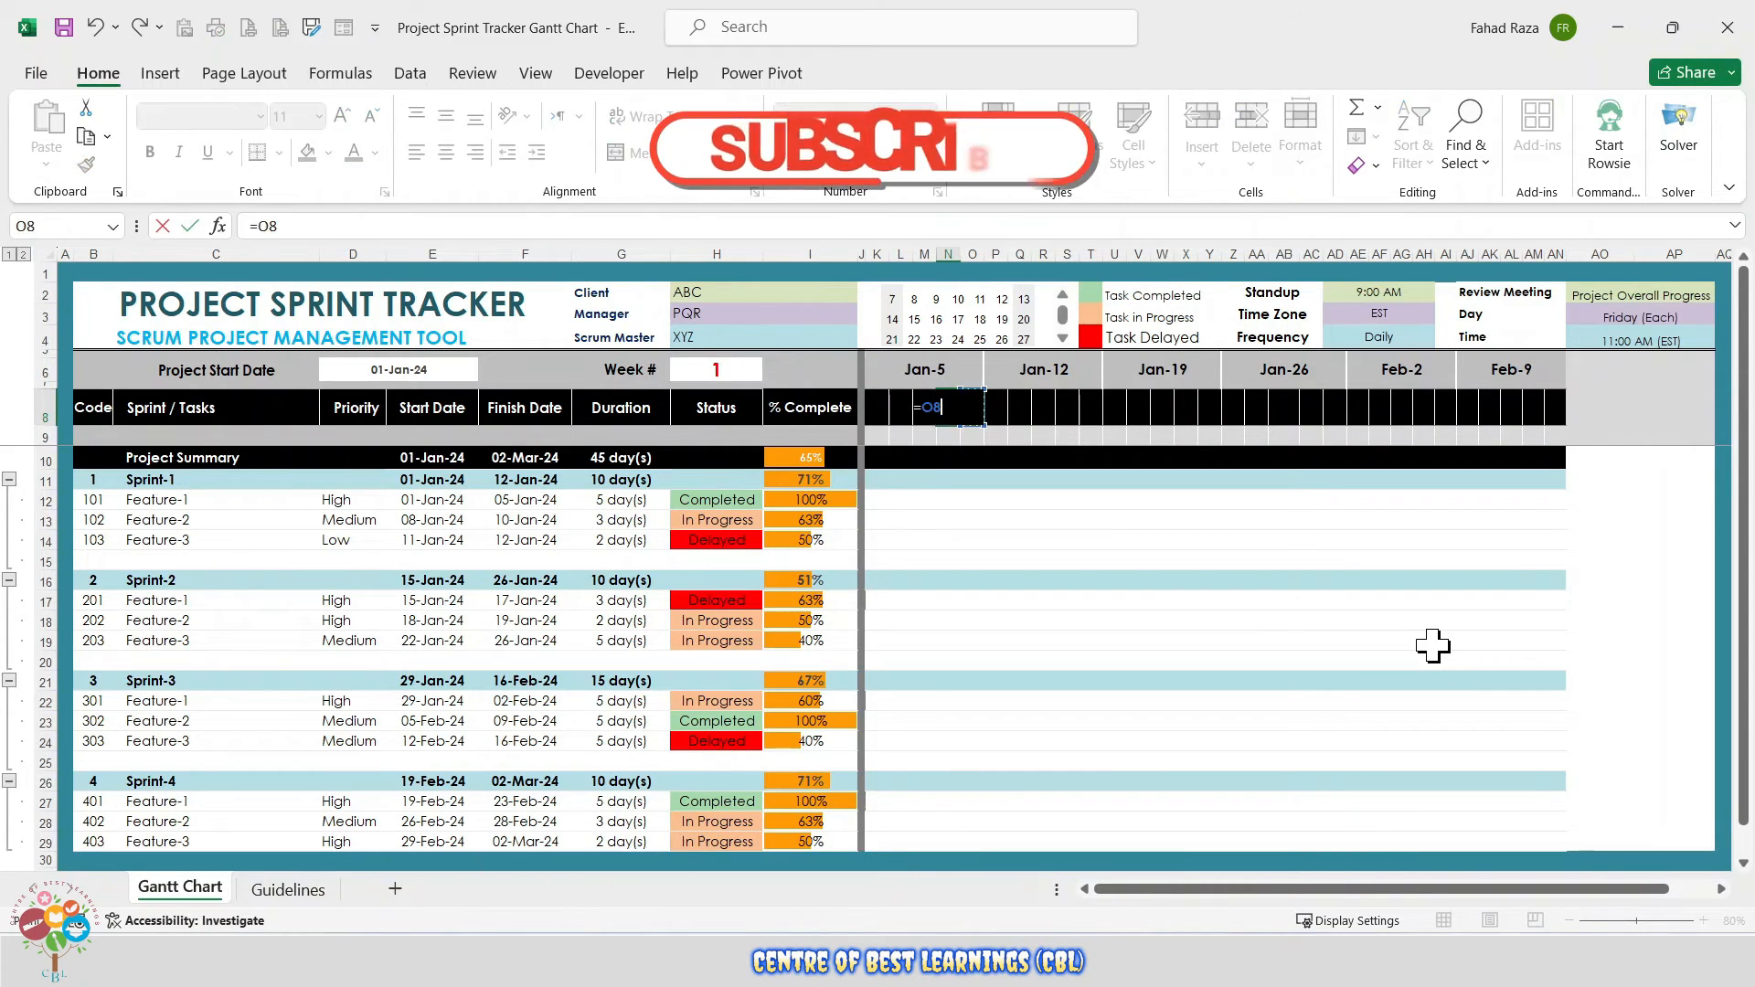
pyautogui.write('-1')
pyautogui.press('Left')
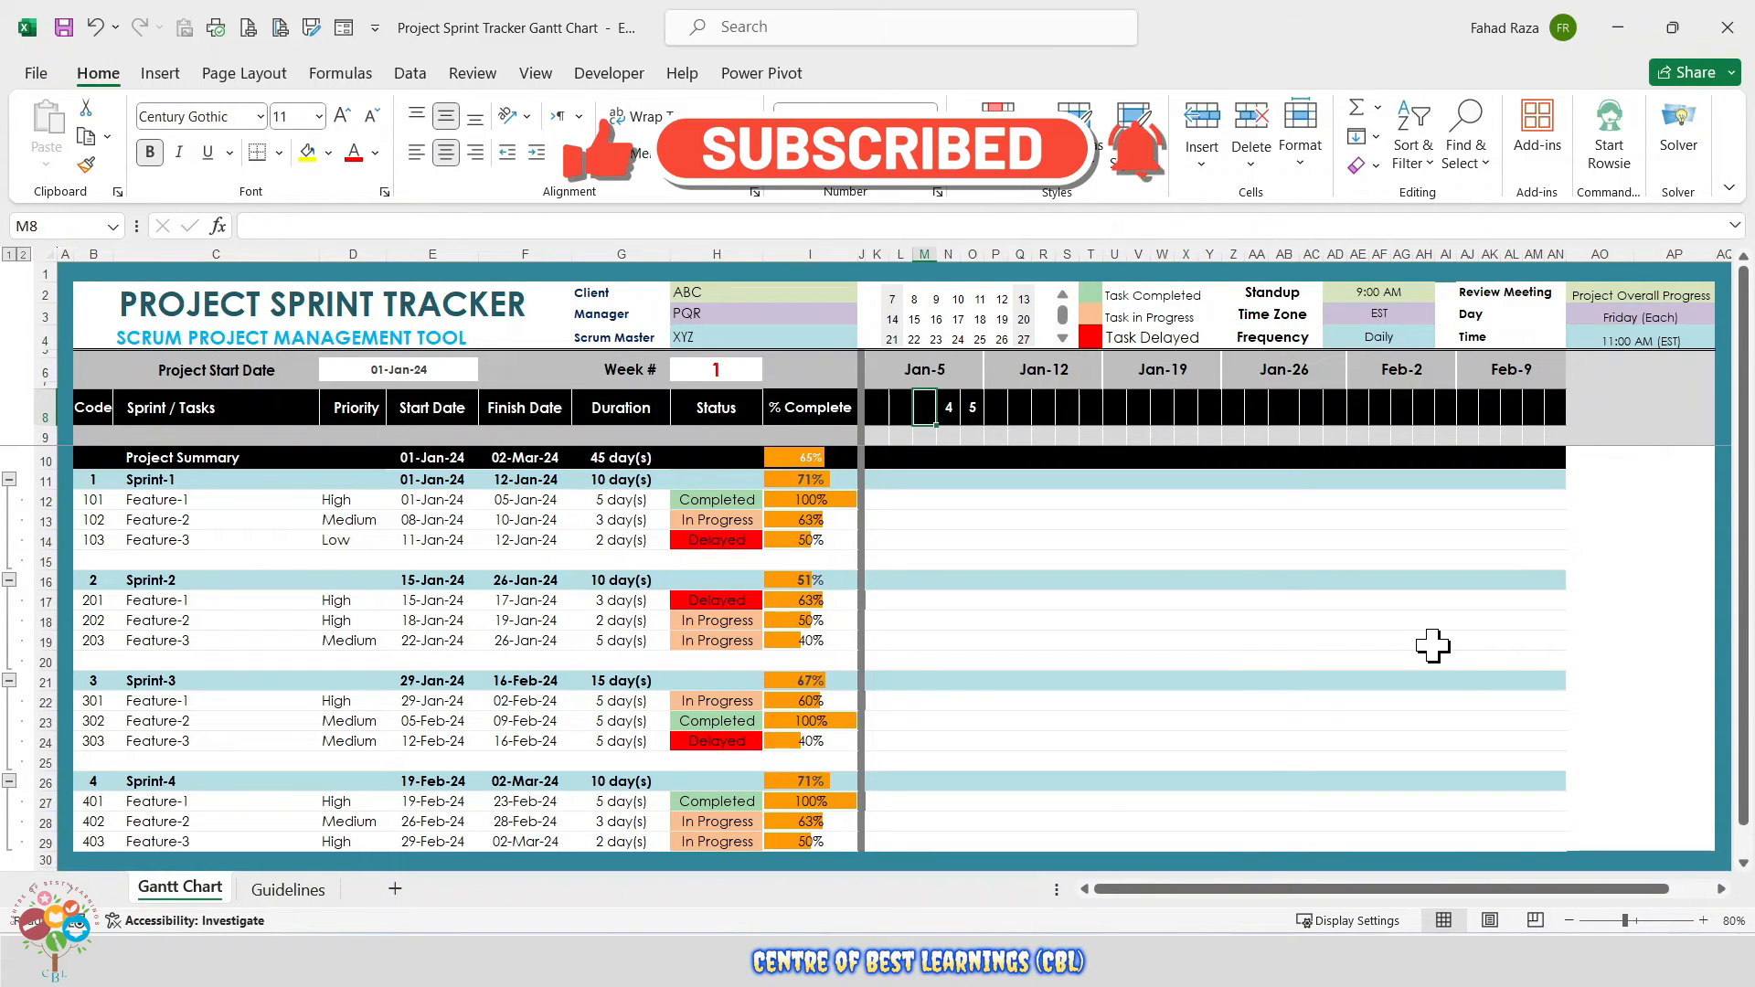
pyautogui.write('=')
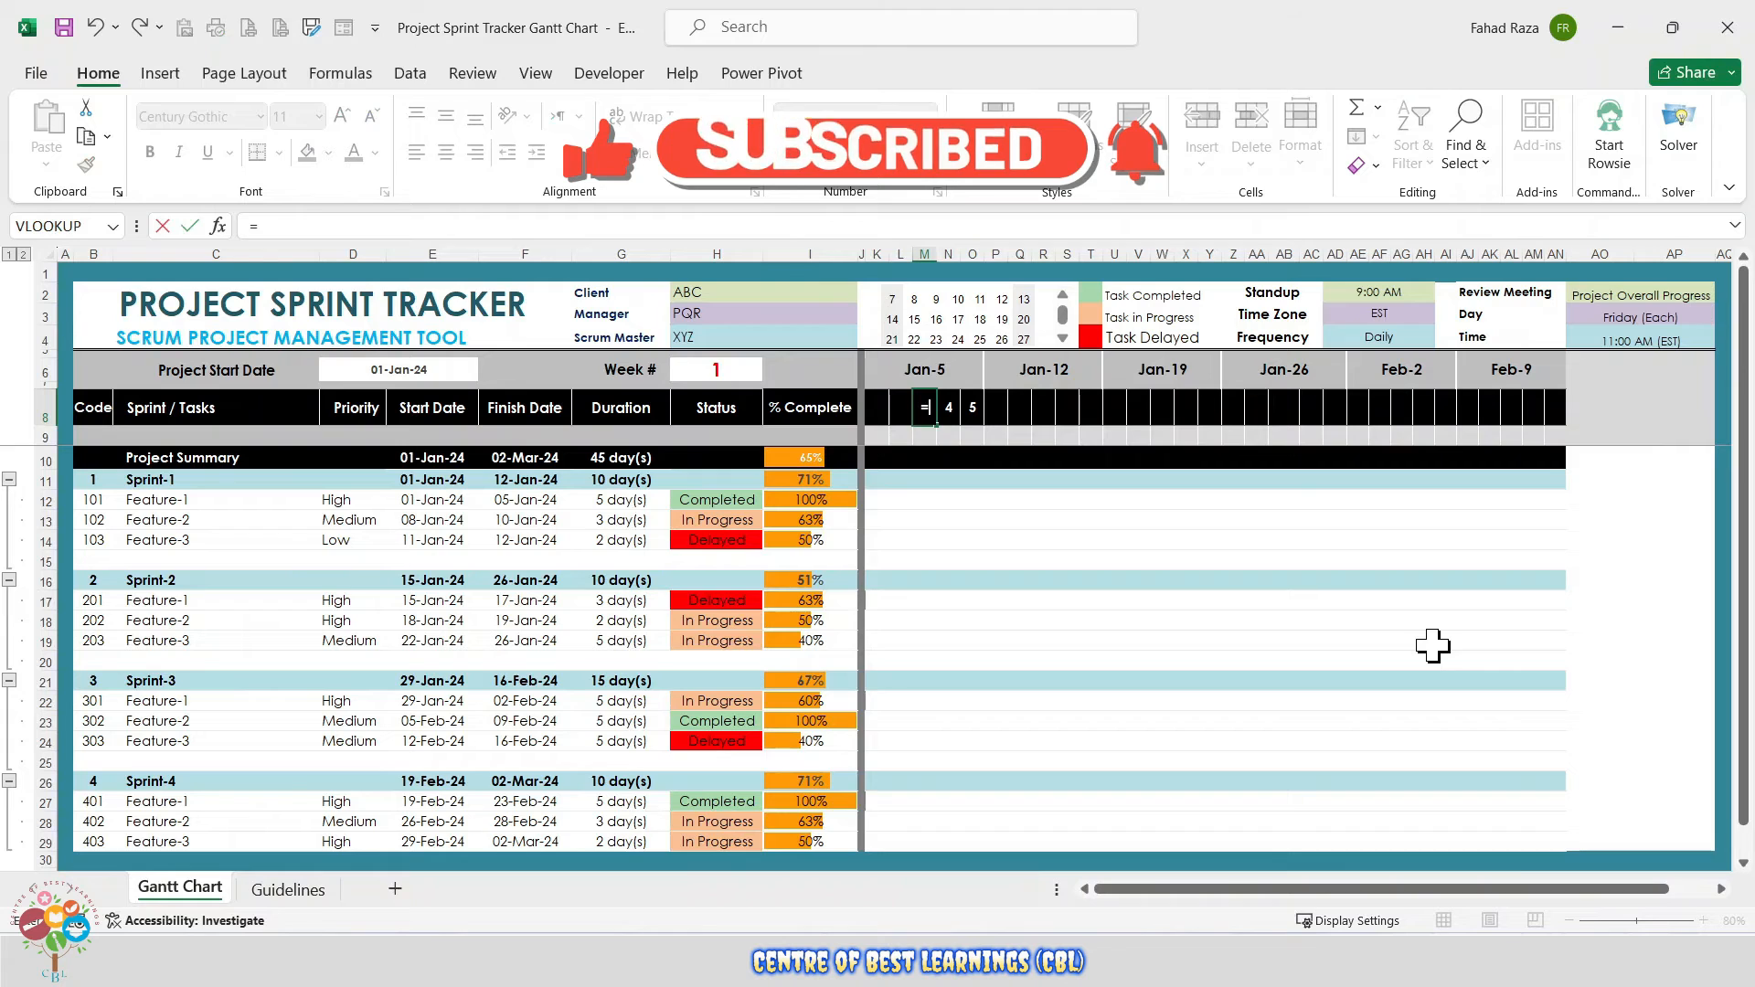
pyautogui.press('Right')
pyautogui.write('-1')
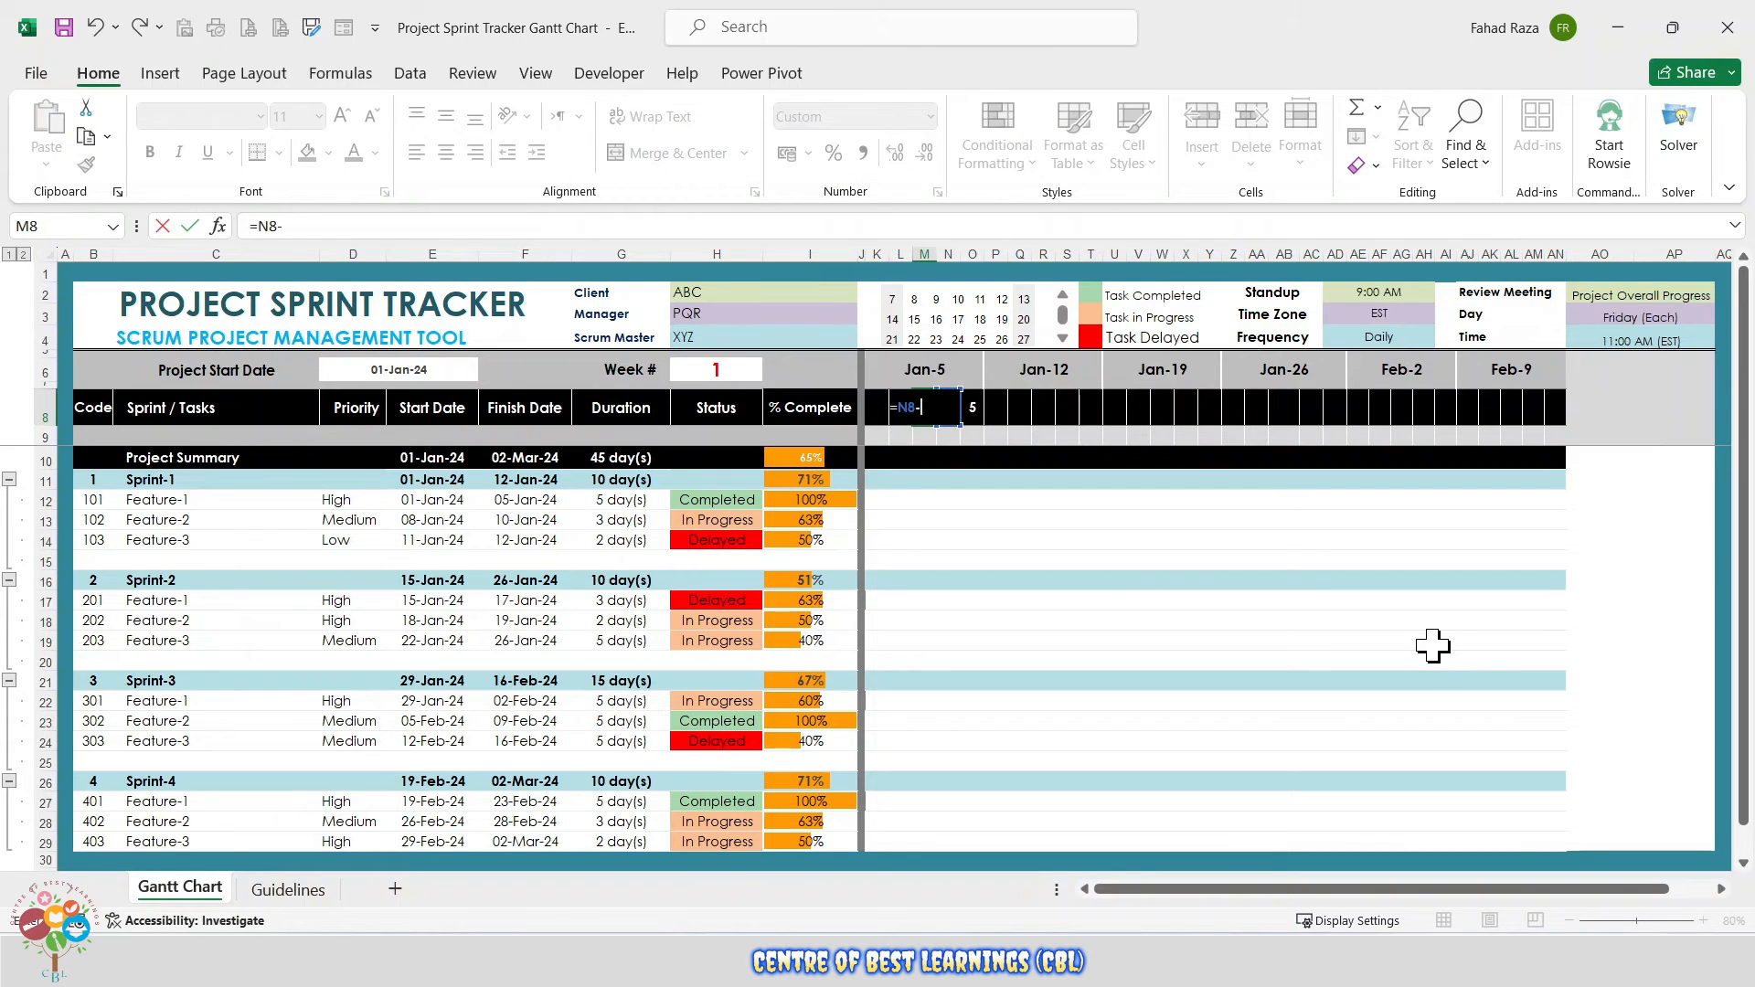
pyautogui.press('Left')
# - Calculate the first two days of the first week with =M8-1 in L8 and =L8-1 in K8
pyautogui.write('=')
pyautogui.press('Right')
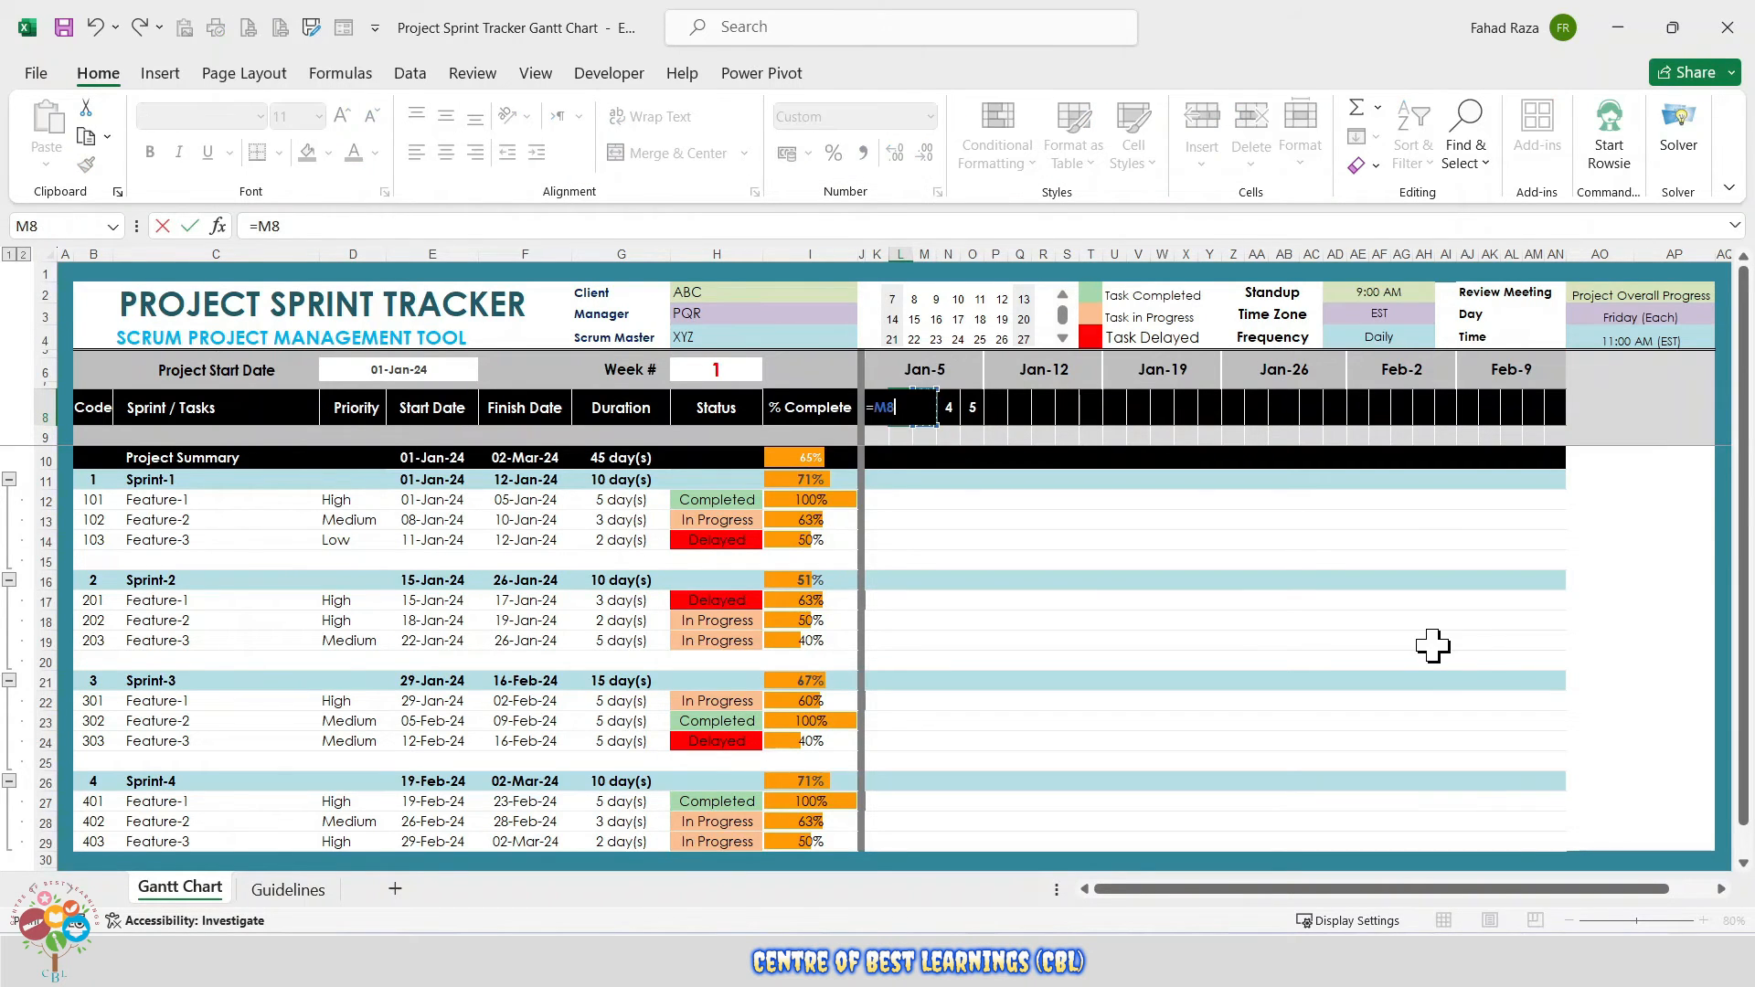
pyautogui.write('-1')
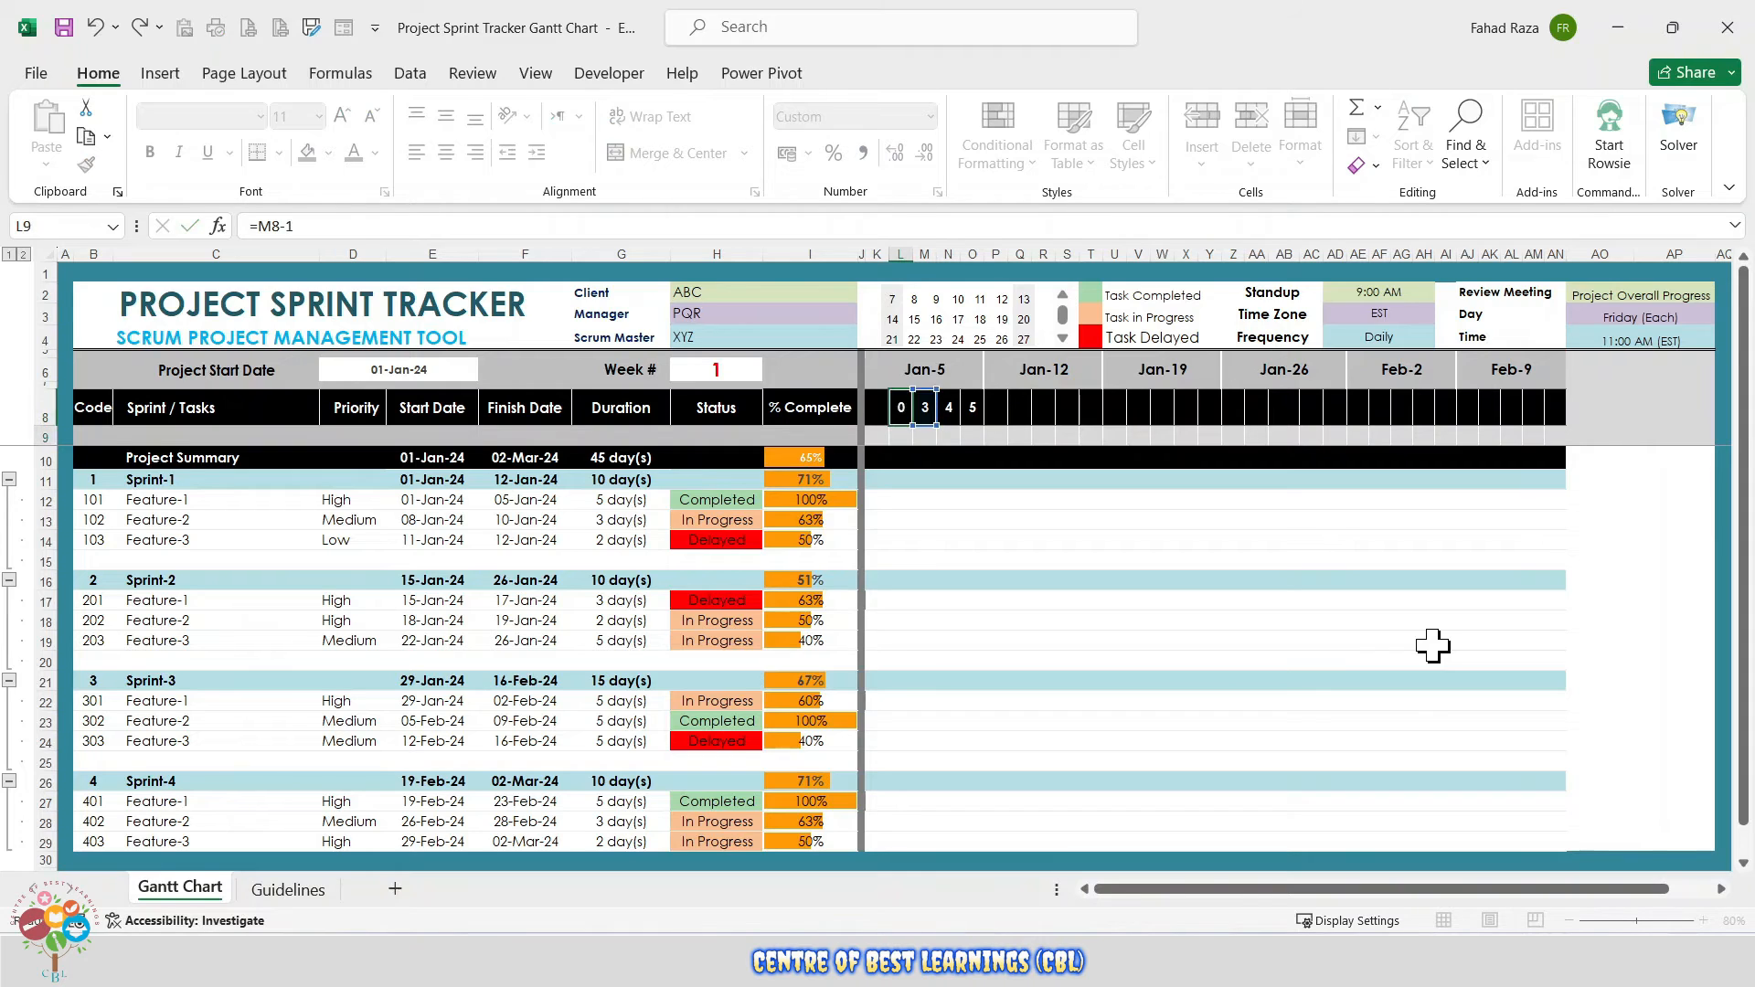
pyautogui.press('Left')
pyautogui.write('=')
pyautogui.press('Right')
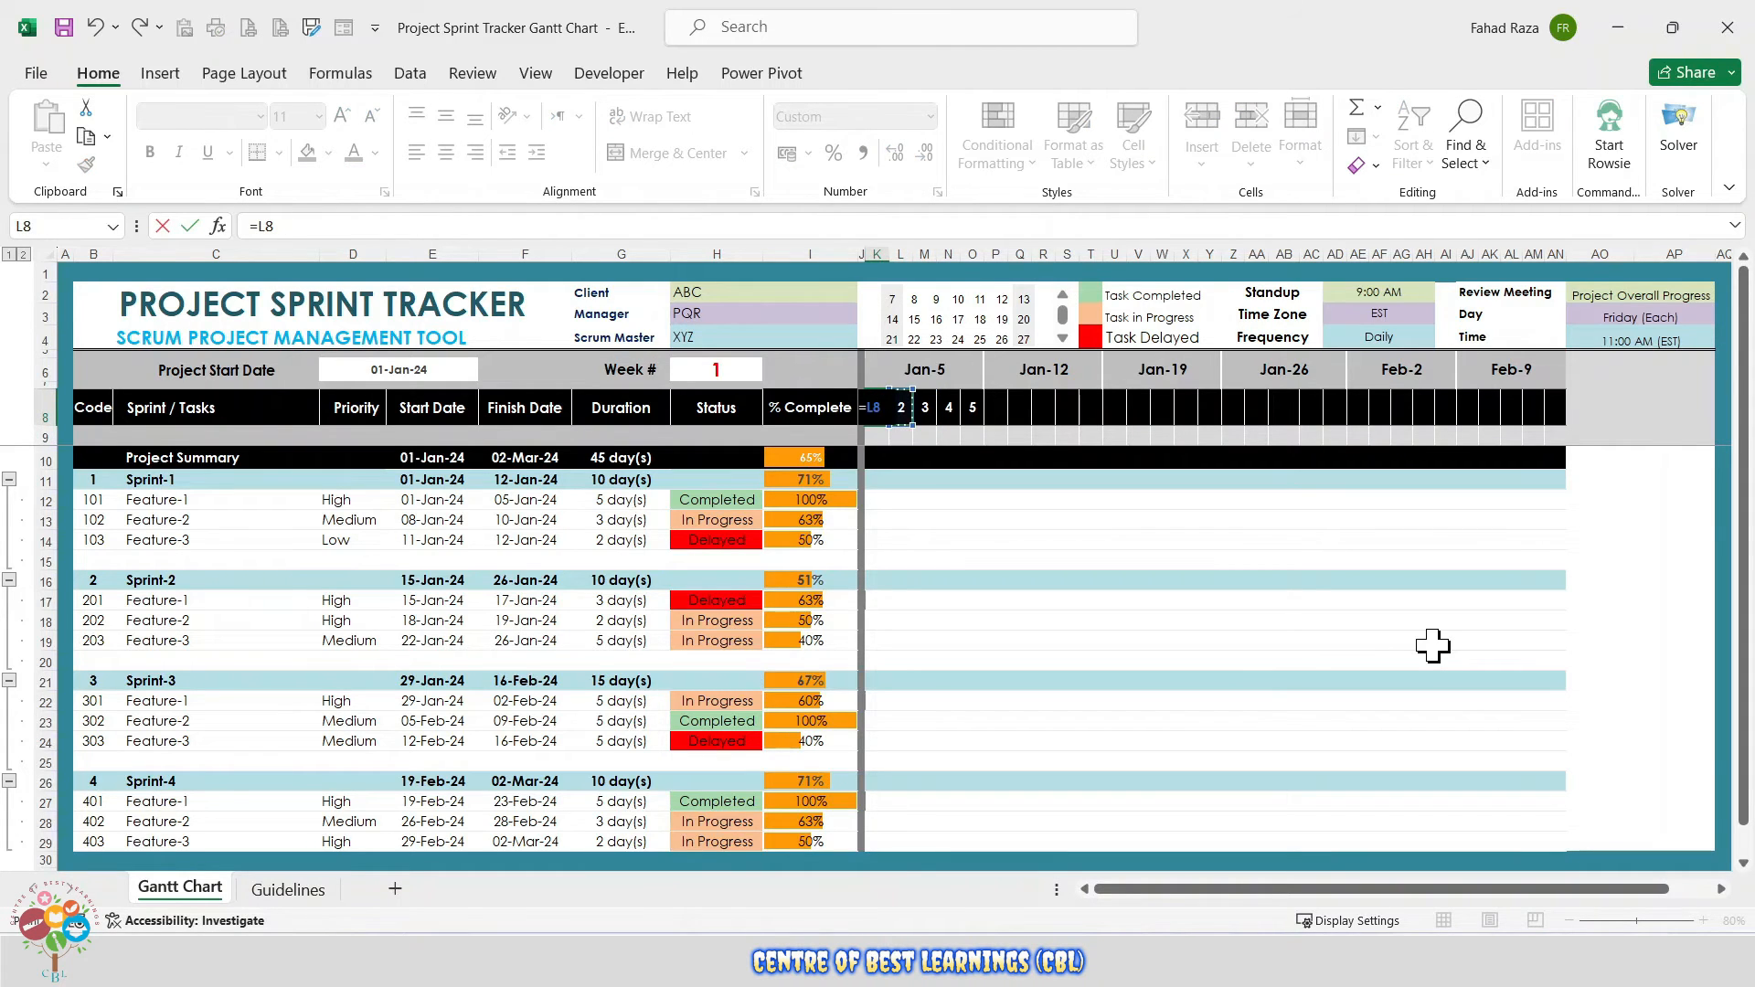
pyautogui.write('-1')
pyautogui.press('Right')
# - Calculate the second week's first working day in P8 with the formula =WORKDAY(O8,1)
pyautogui.press('Right')
pyautogui.press('Right')
pyautogui.press('Right')
pyautogui.press('Right')
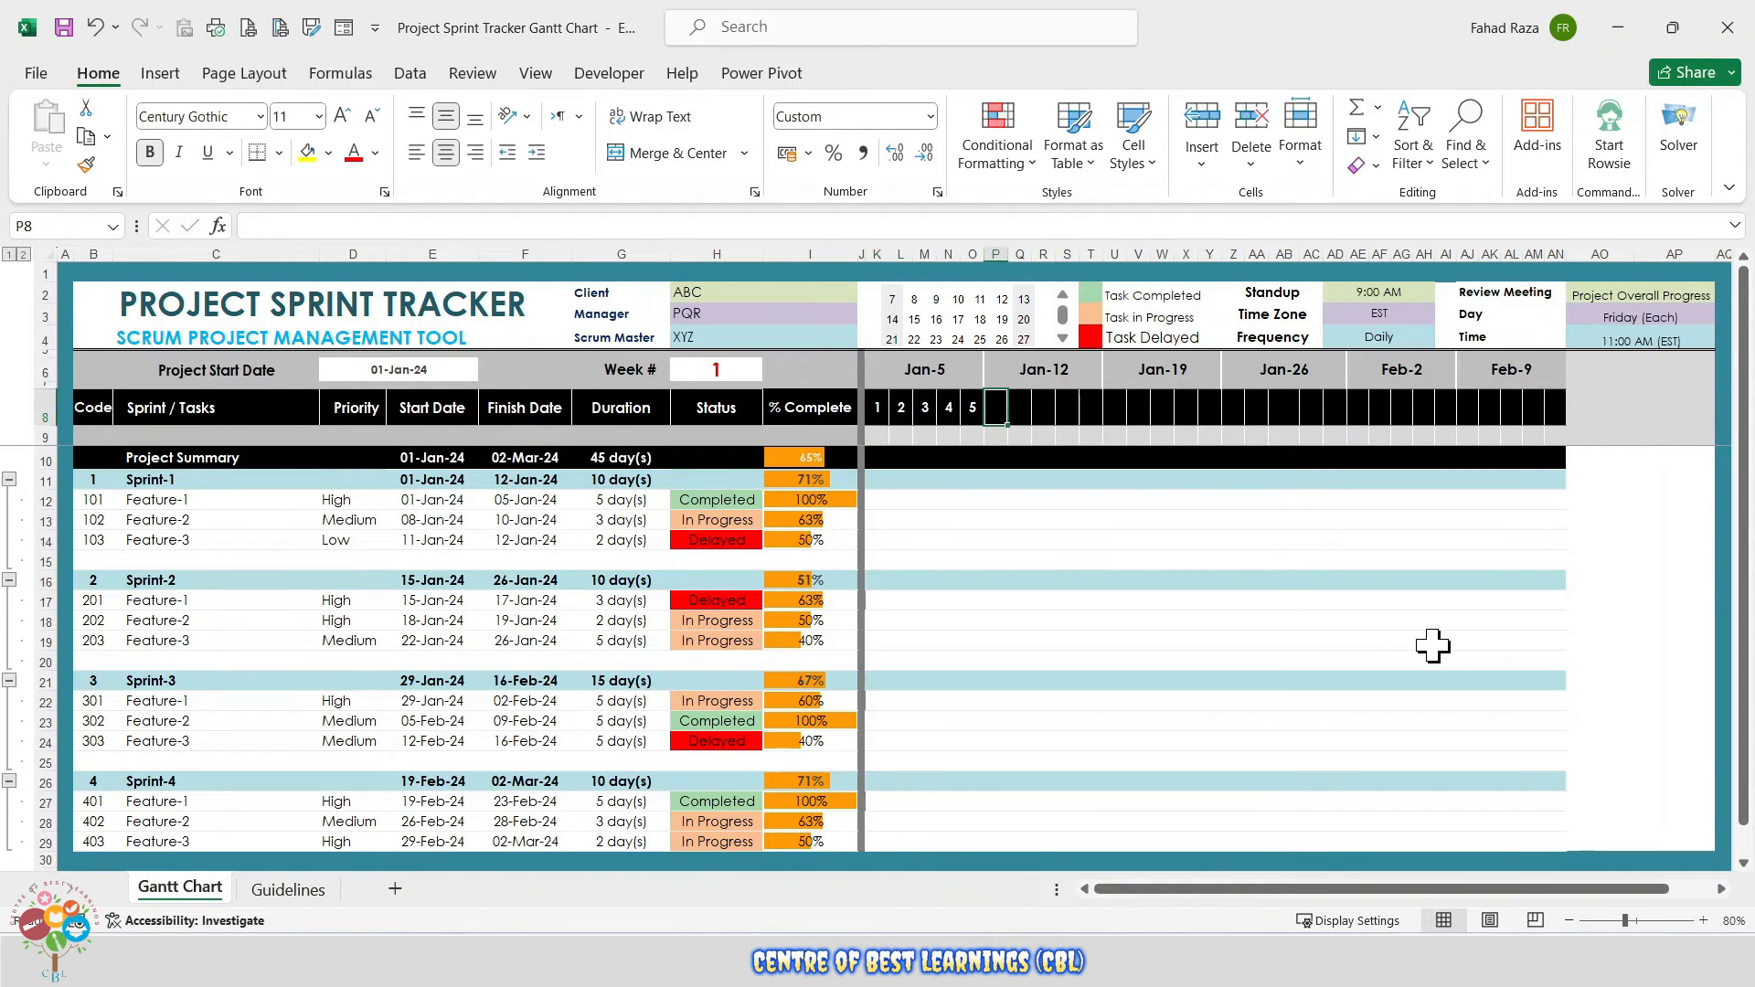
pyautogui.write('=')
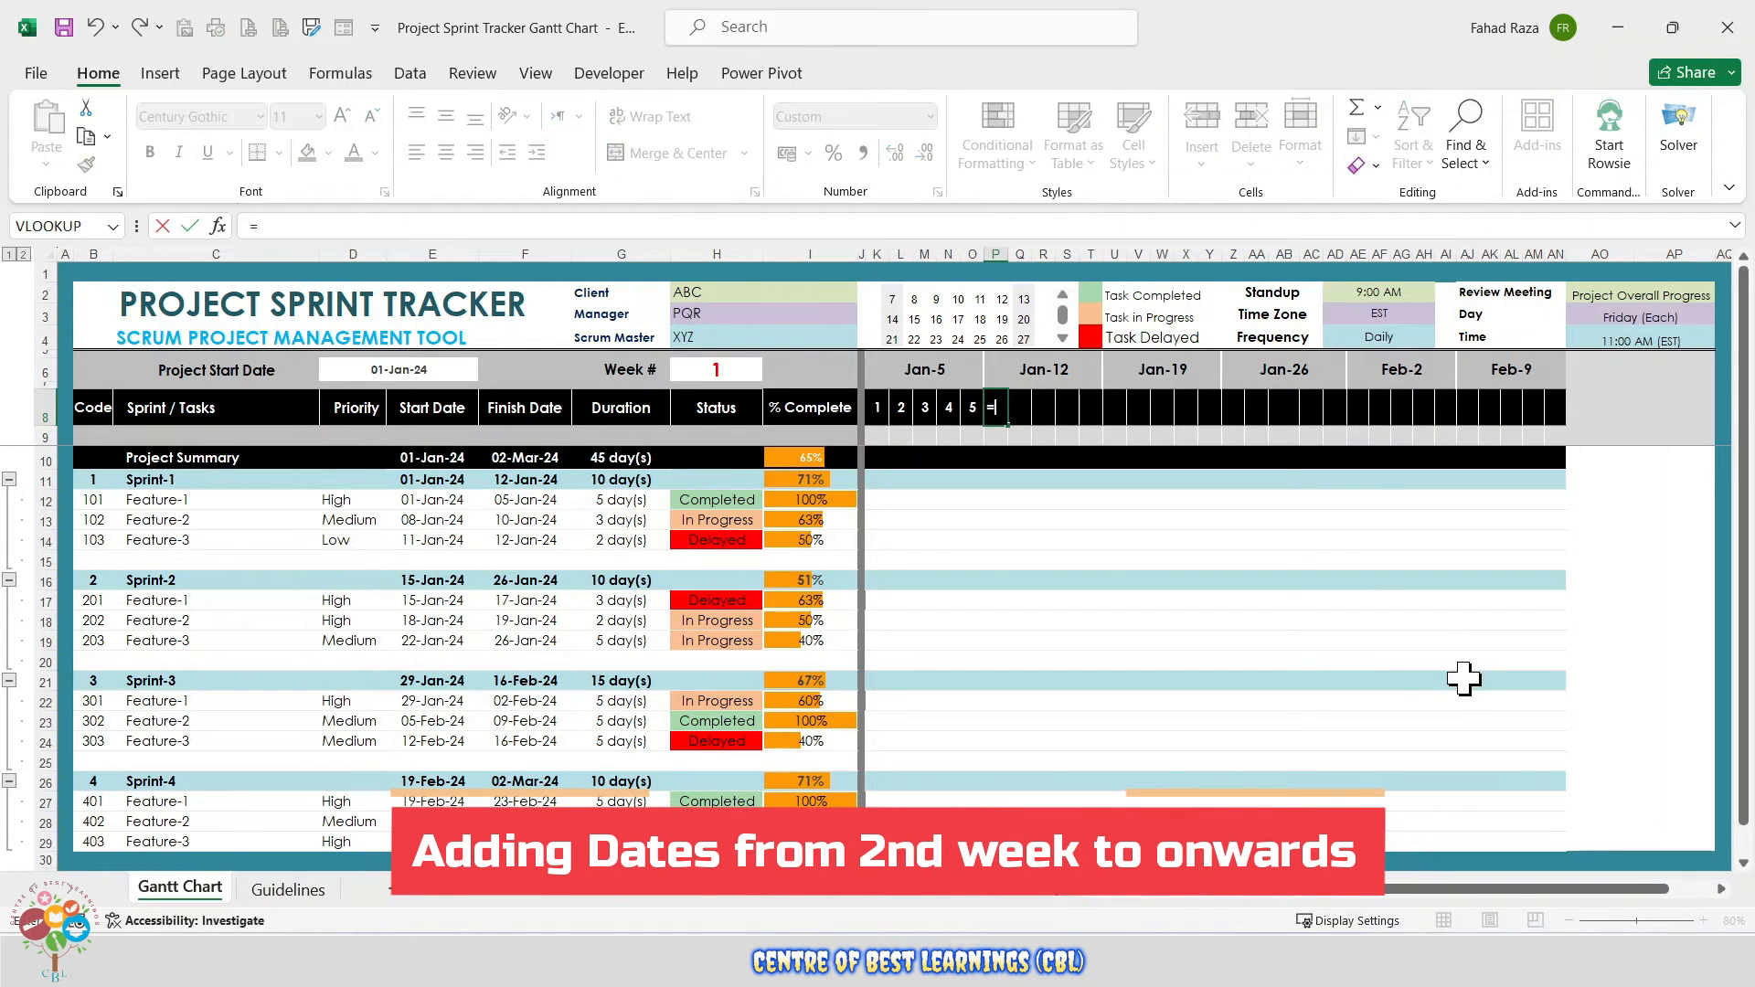
pyautogui.write('WORKDA')
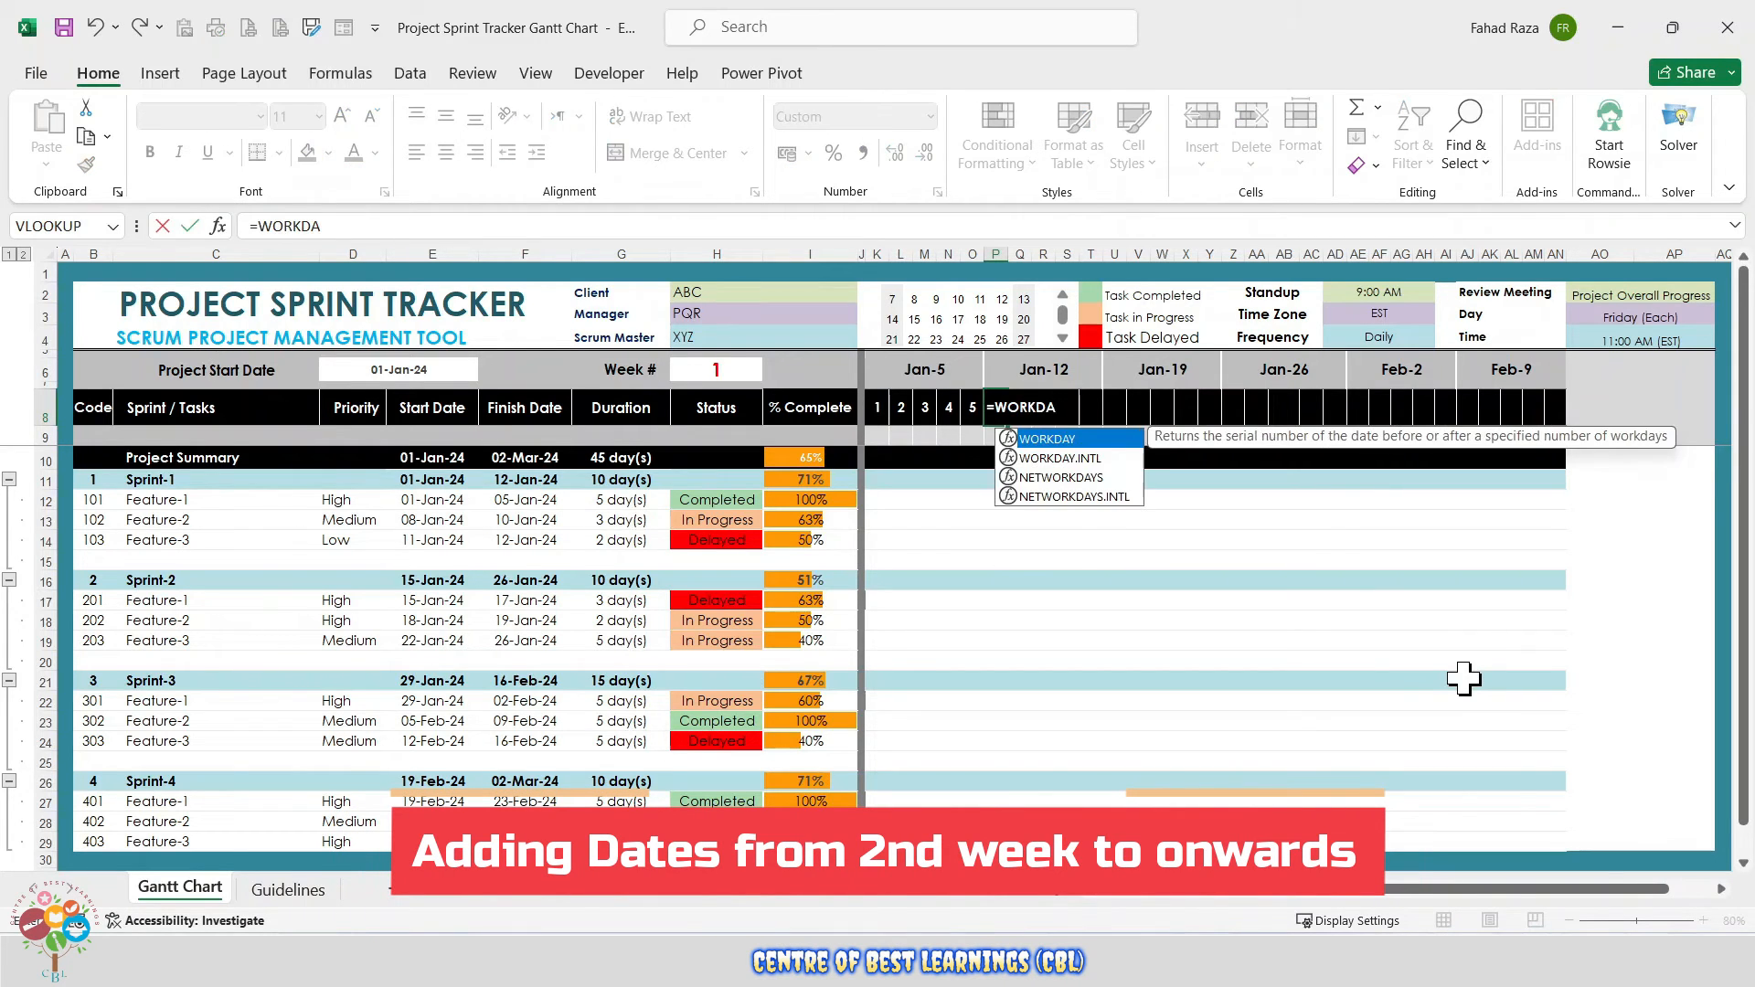
pyautogui.write('Y(')
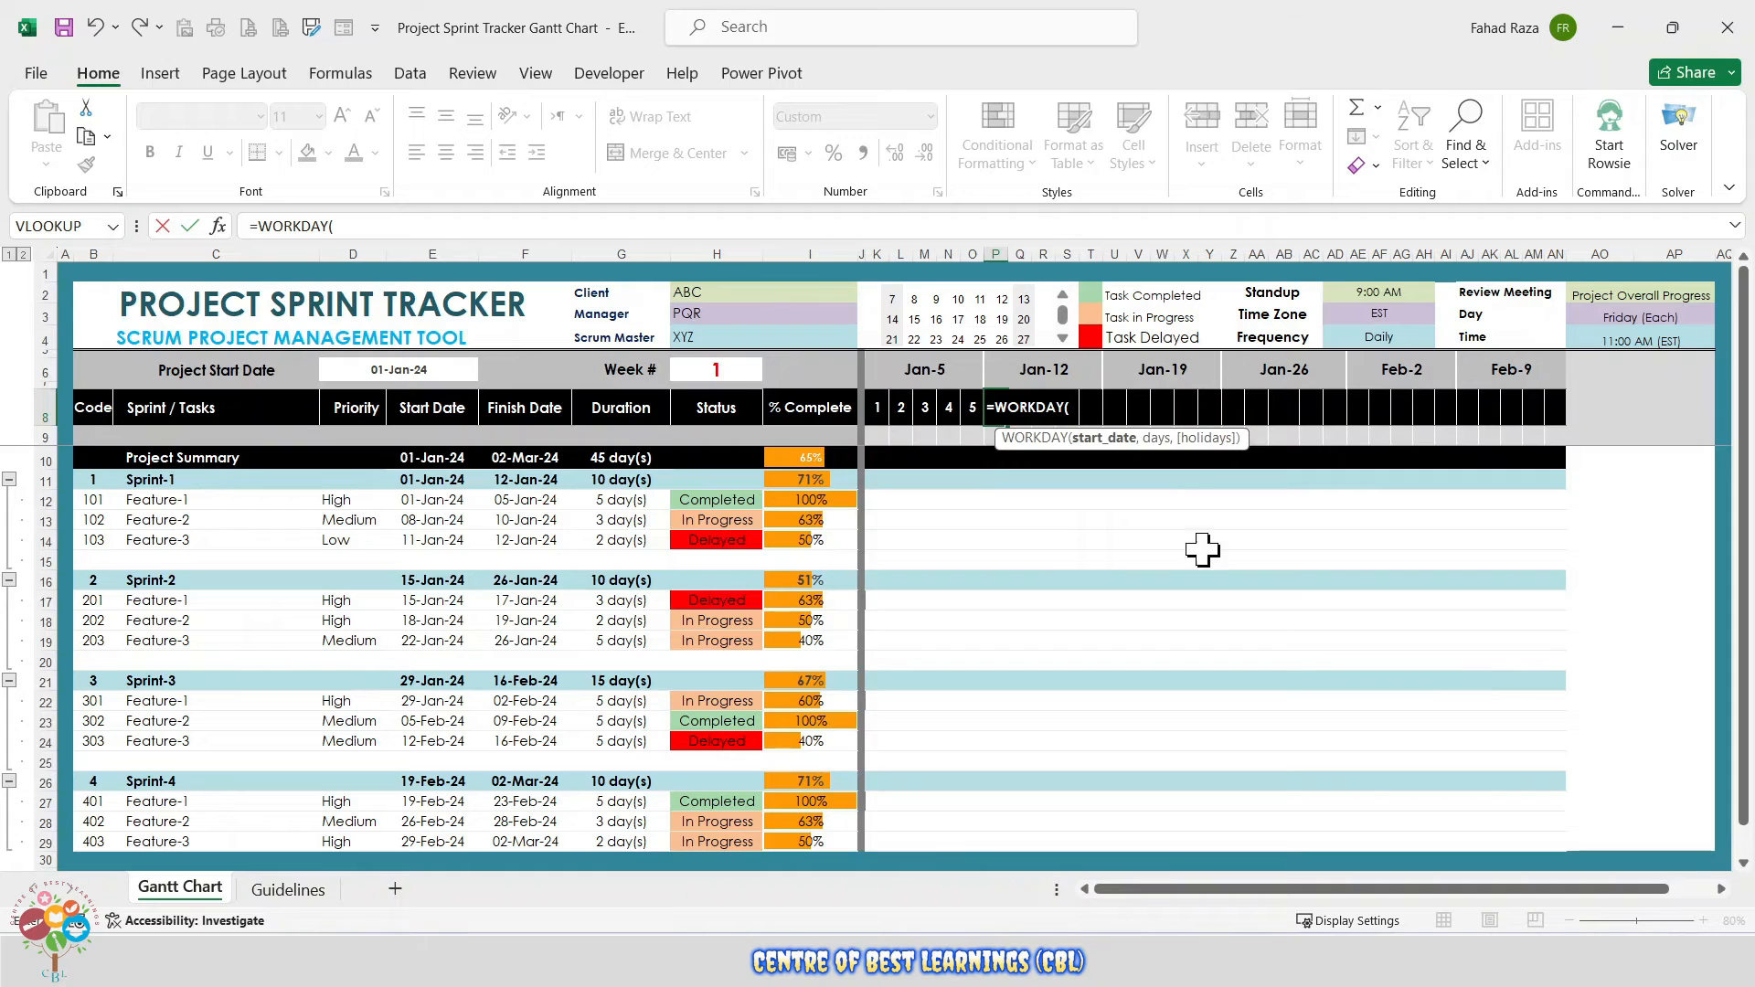
pyautogui.click(975, 408)
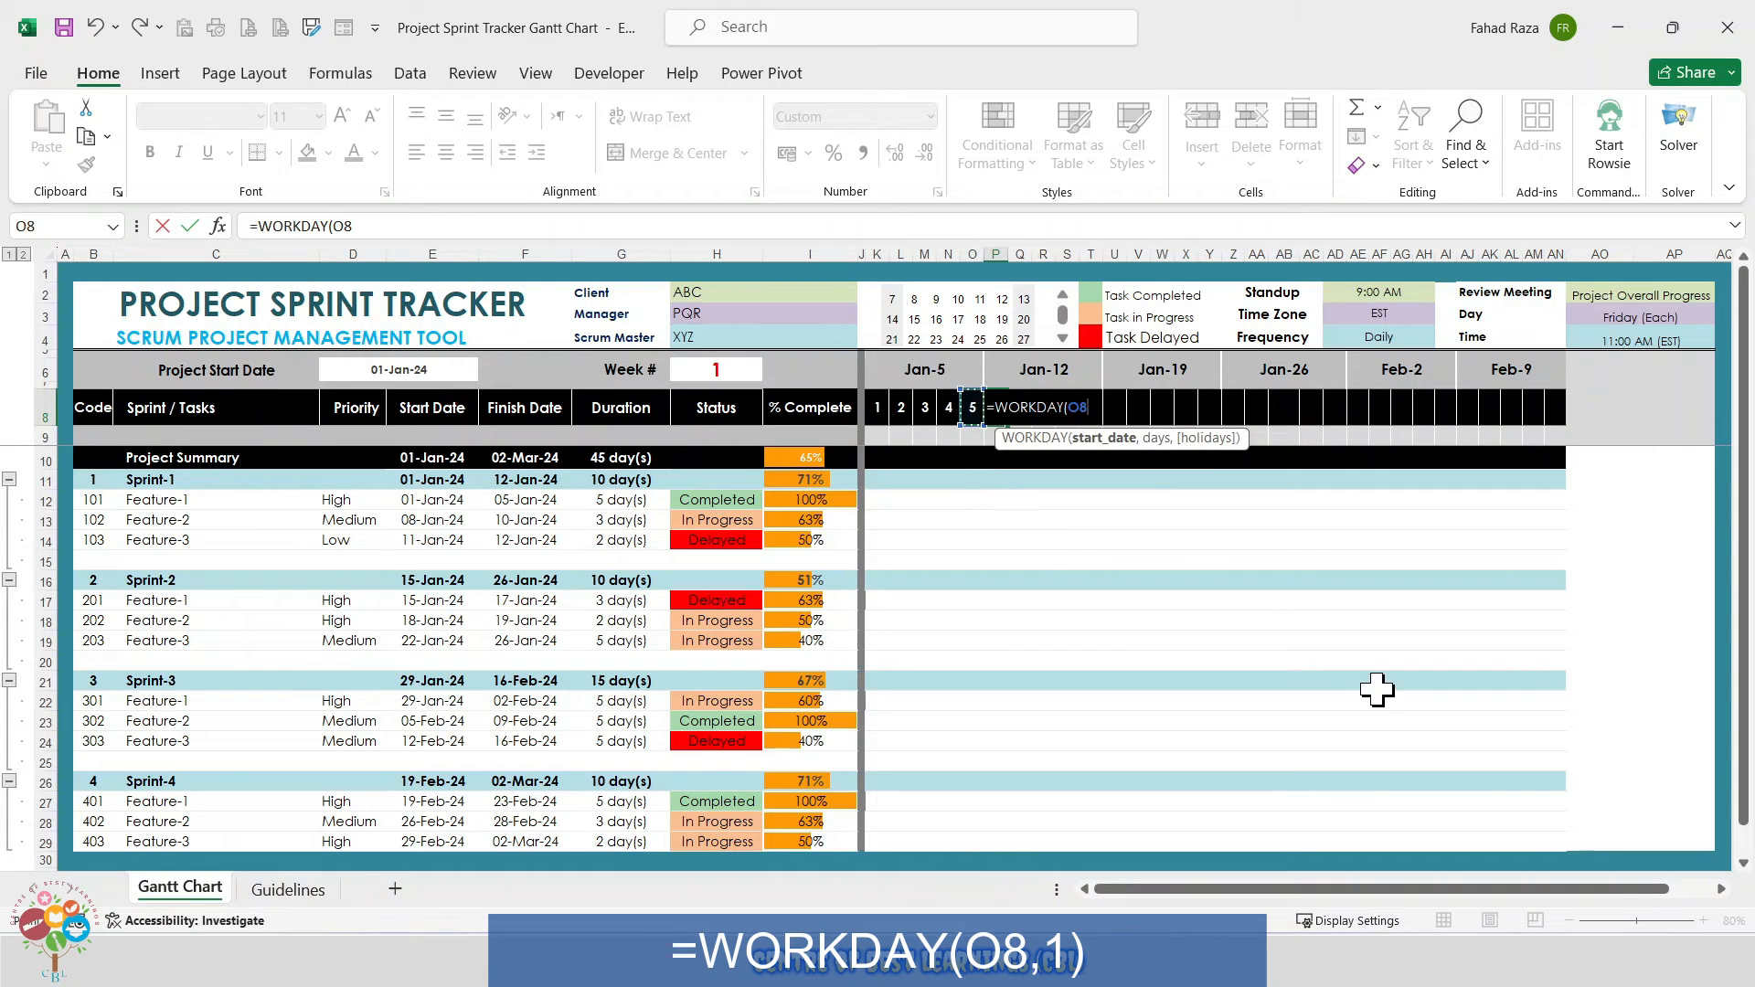
pyautogui.write(',1')
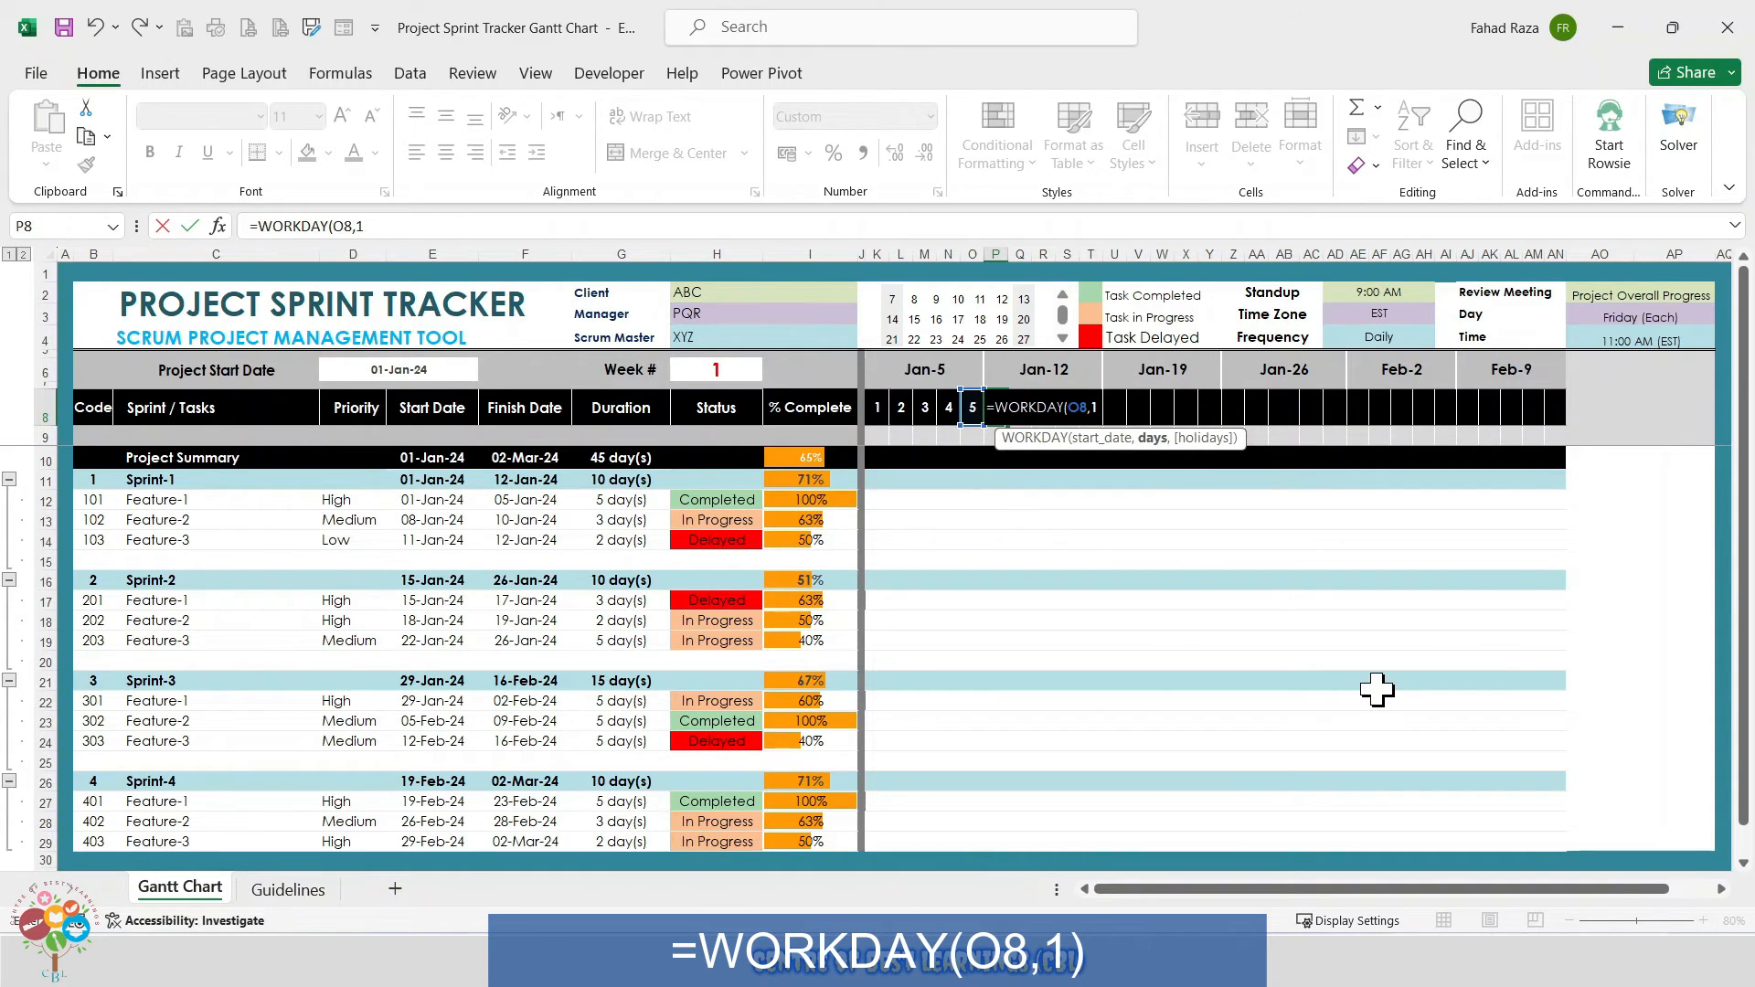
pyautogui.write(')')
pyautogui.press('Return')
pyautogui.press('Up')
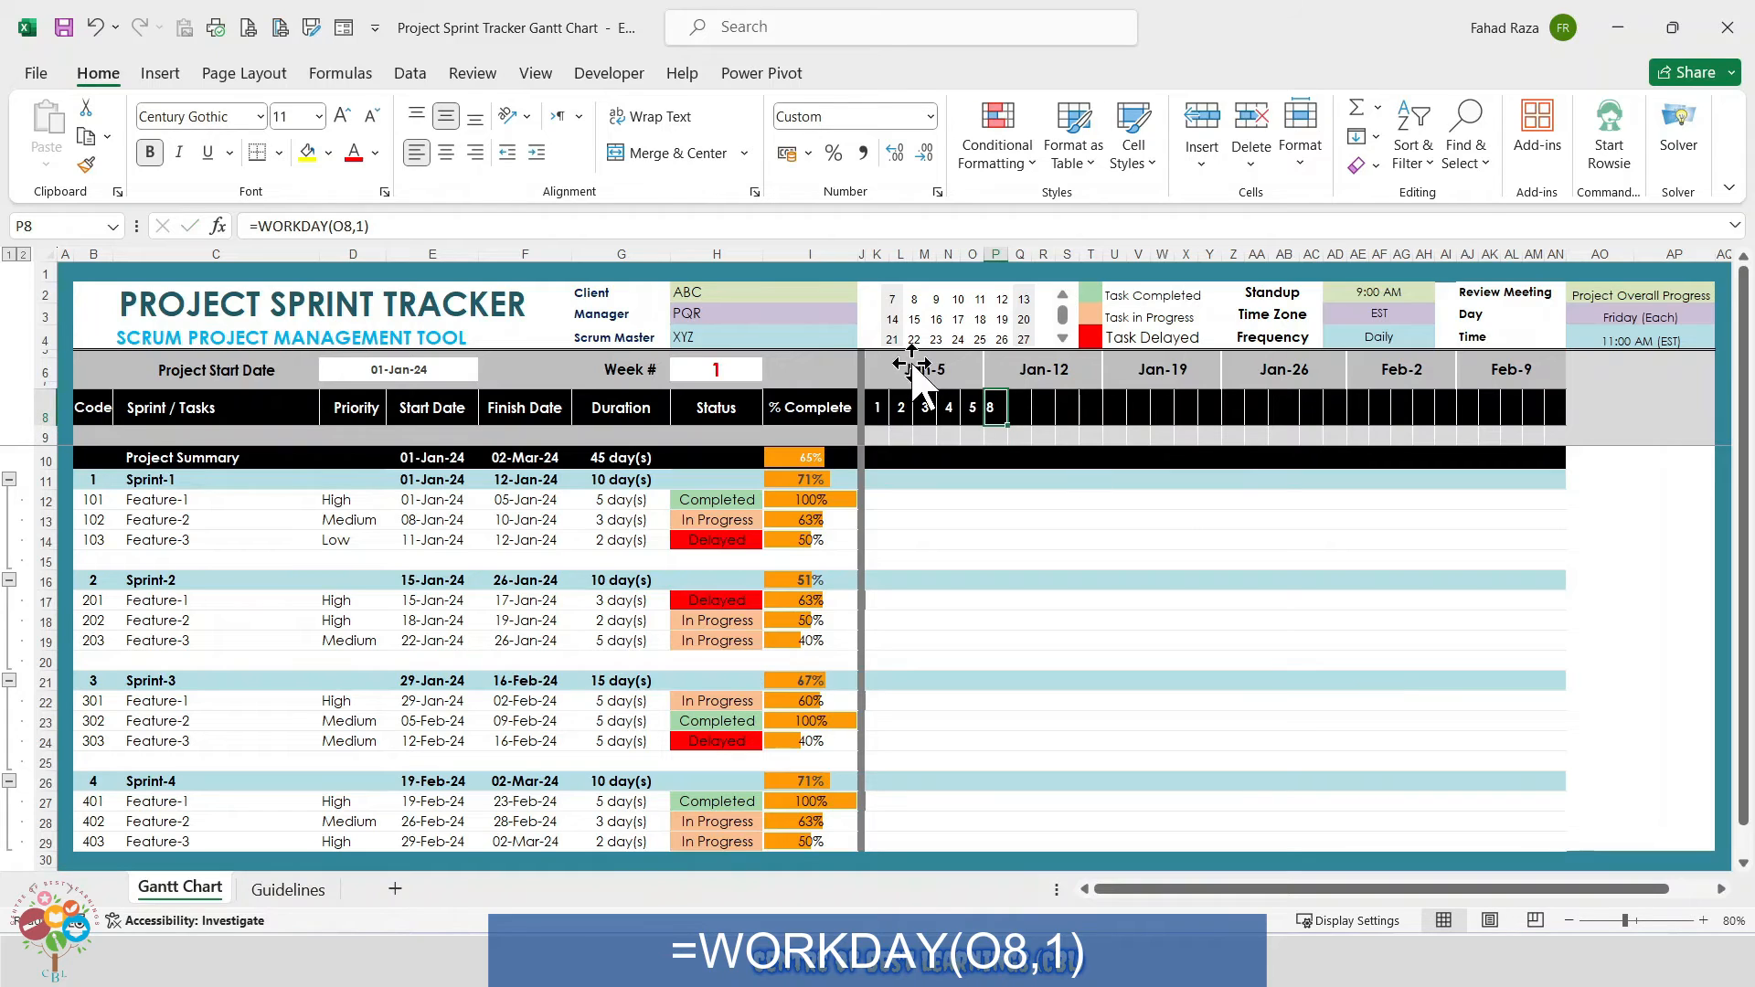
# - Center the date in P8 horizontally and fill its WORKDAY formula across row 8 through AN8
pyautogui.click(446, 152)
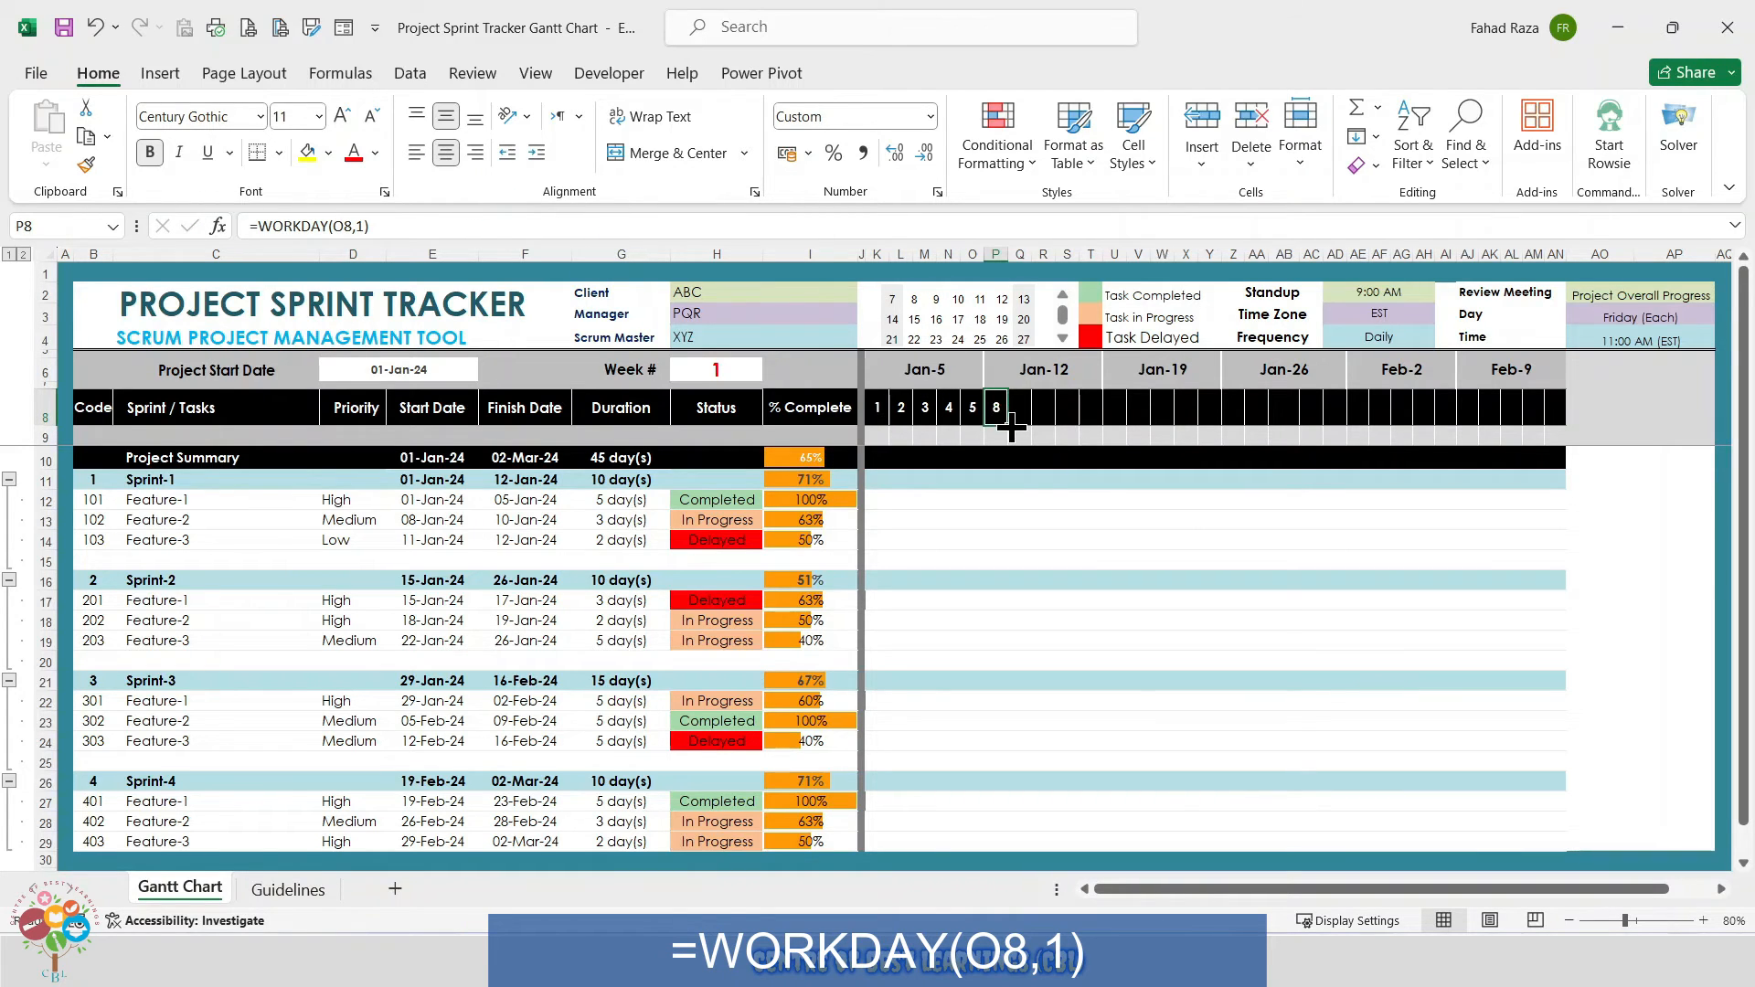
pyautogui.moveTo(1012, 426); pyautogui.dragTo(1564, 416)
pyautogui.click(1359, 409)
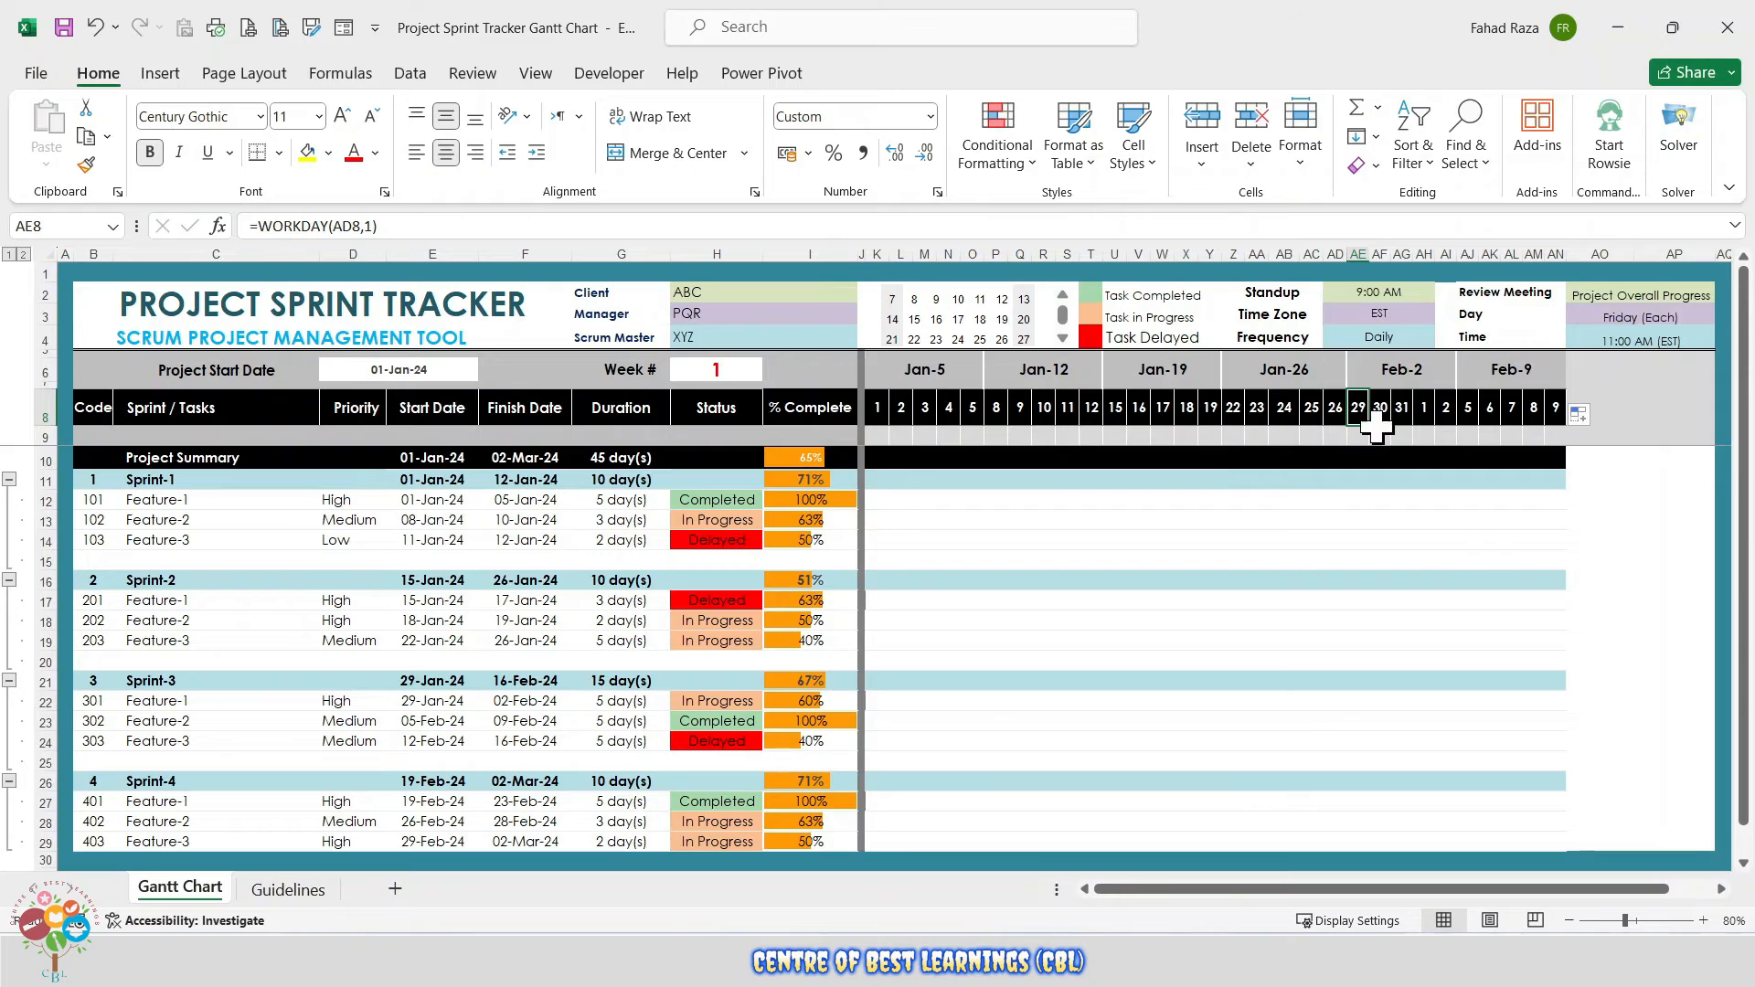
# - Begin the weekday-name formula in K9 with =CHOOSE(WEEKDAY(K8,1), based on the date in K8
pyautogui.click(877, 436)
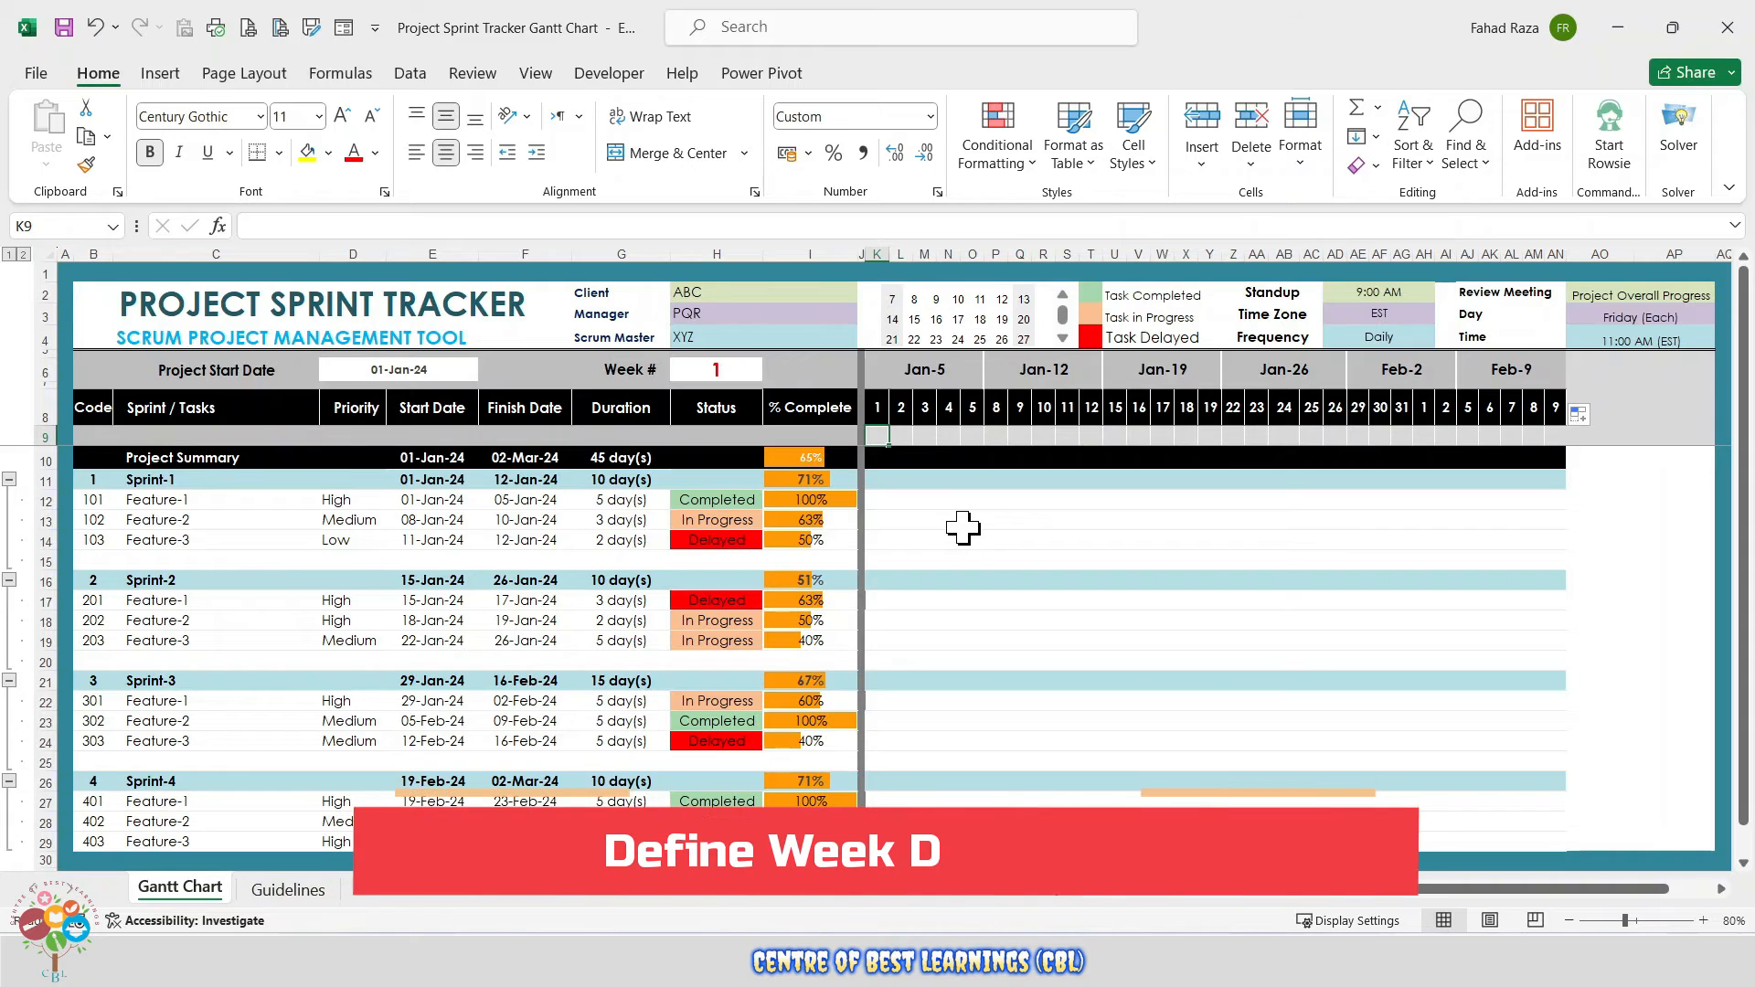
pyautogui.write('=CHOO')
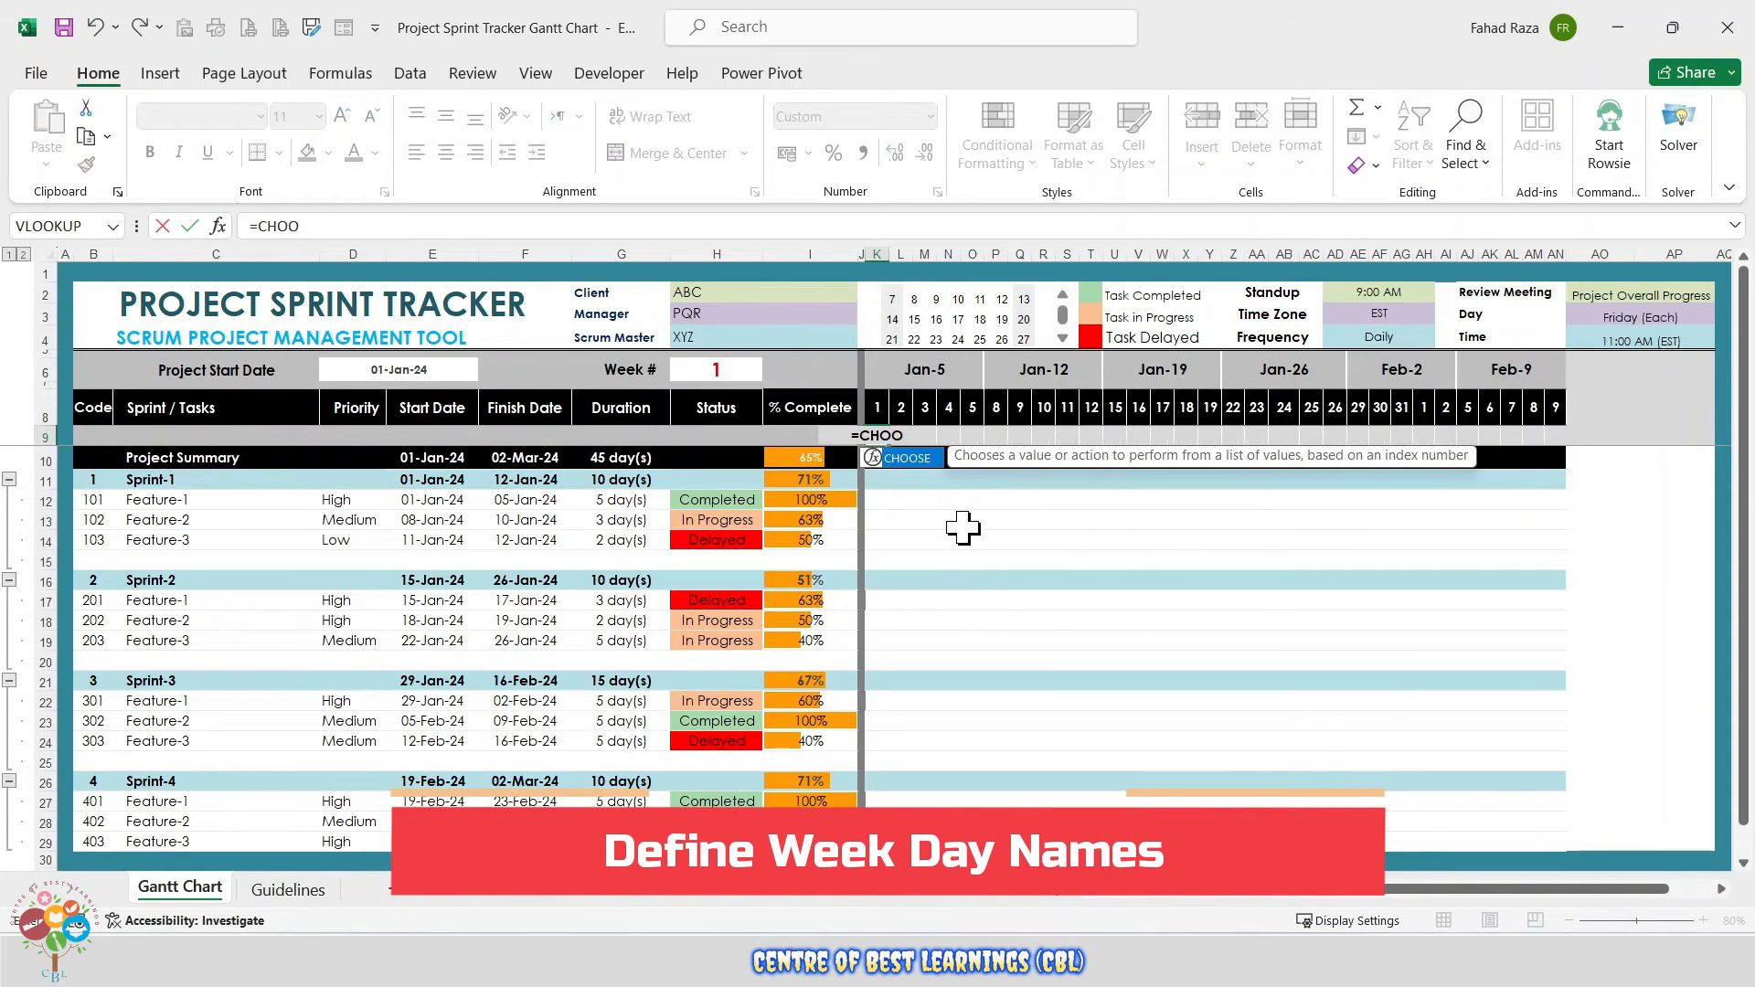
pyautogui.write('SE(')
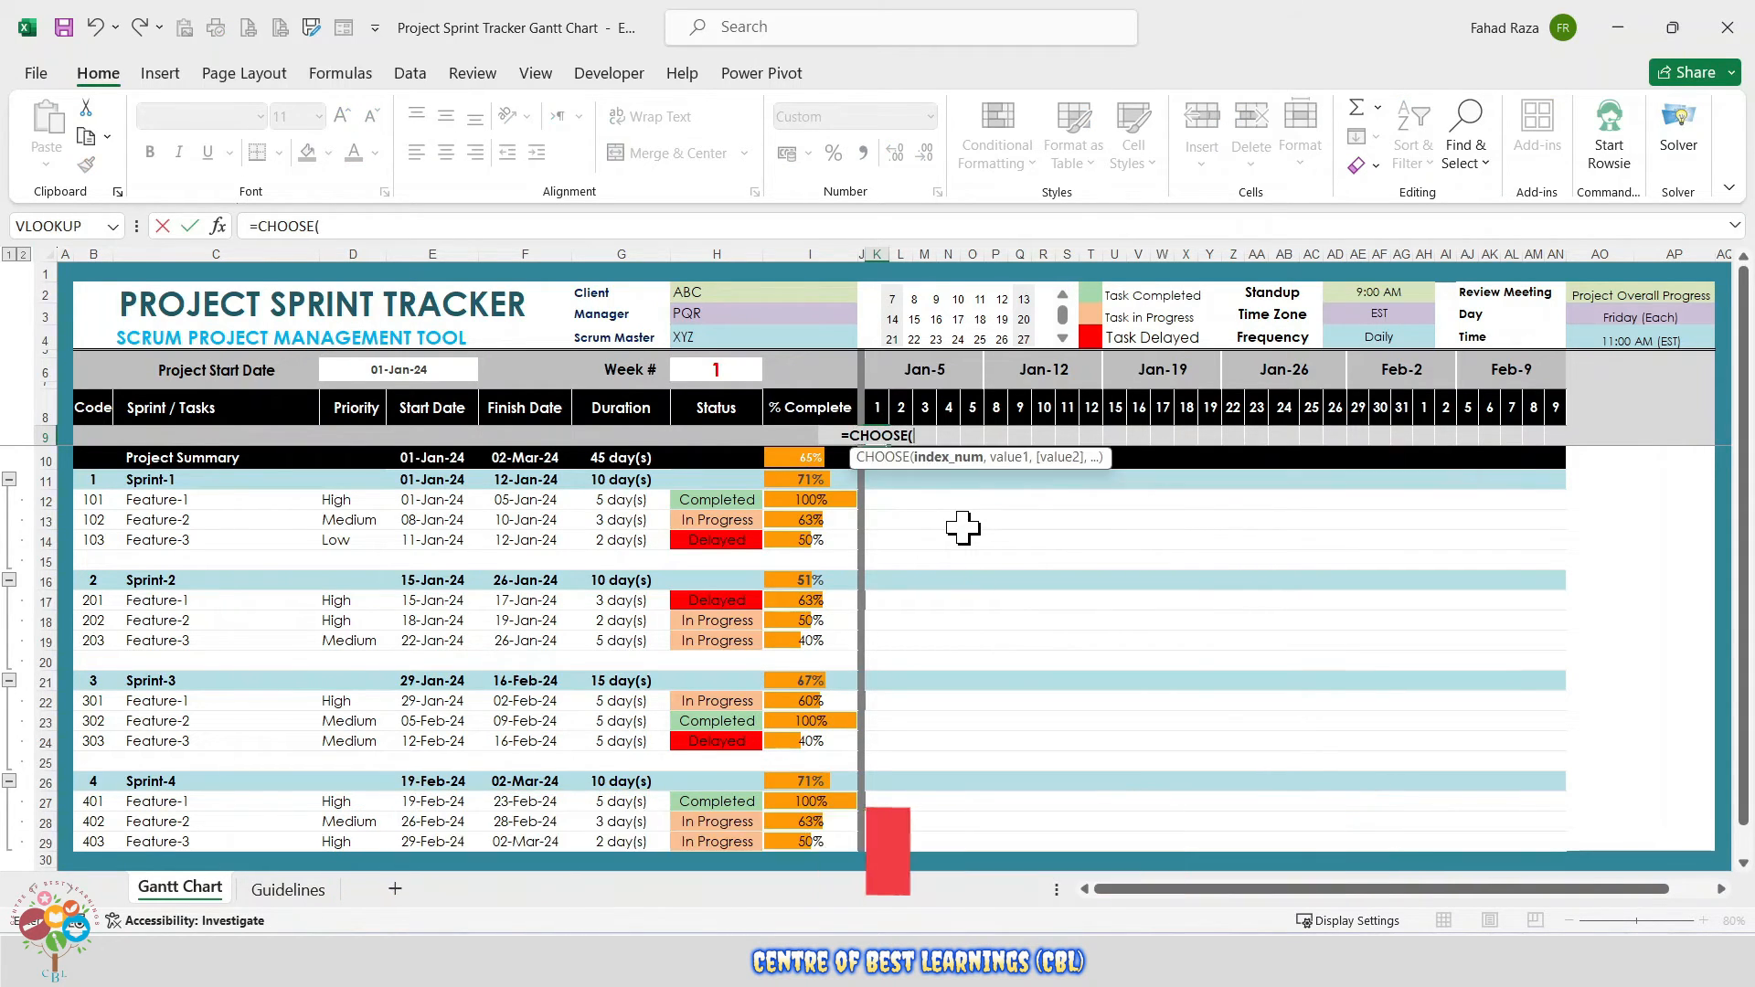
pyautogui.write('WEEKDAY')
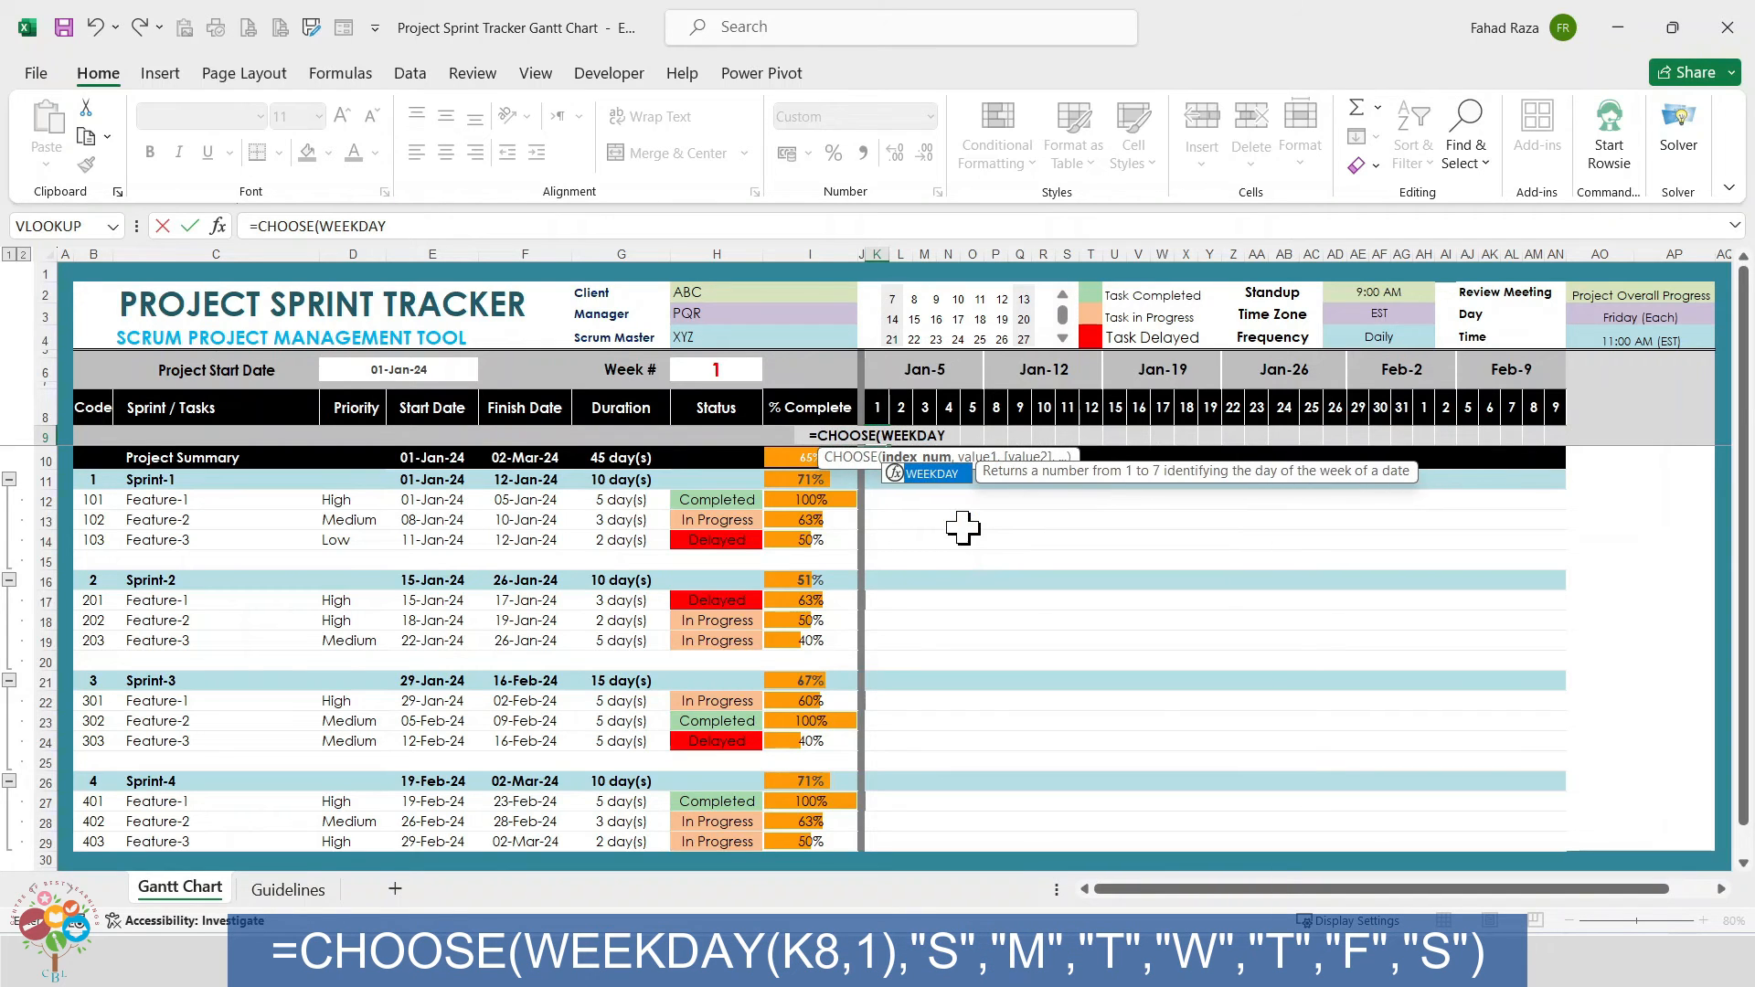
pyautogui.write('(')
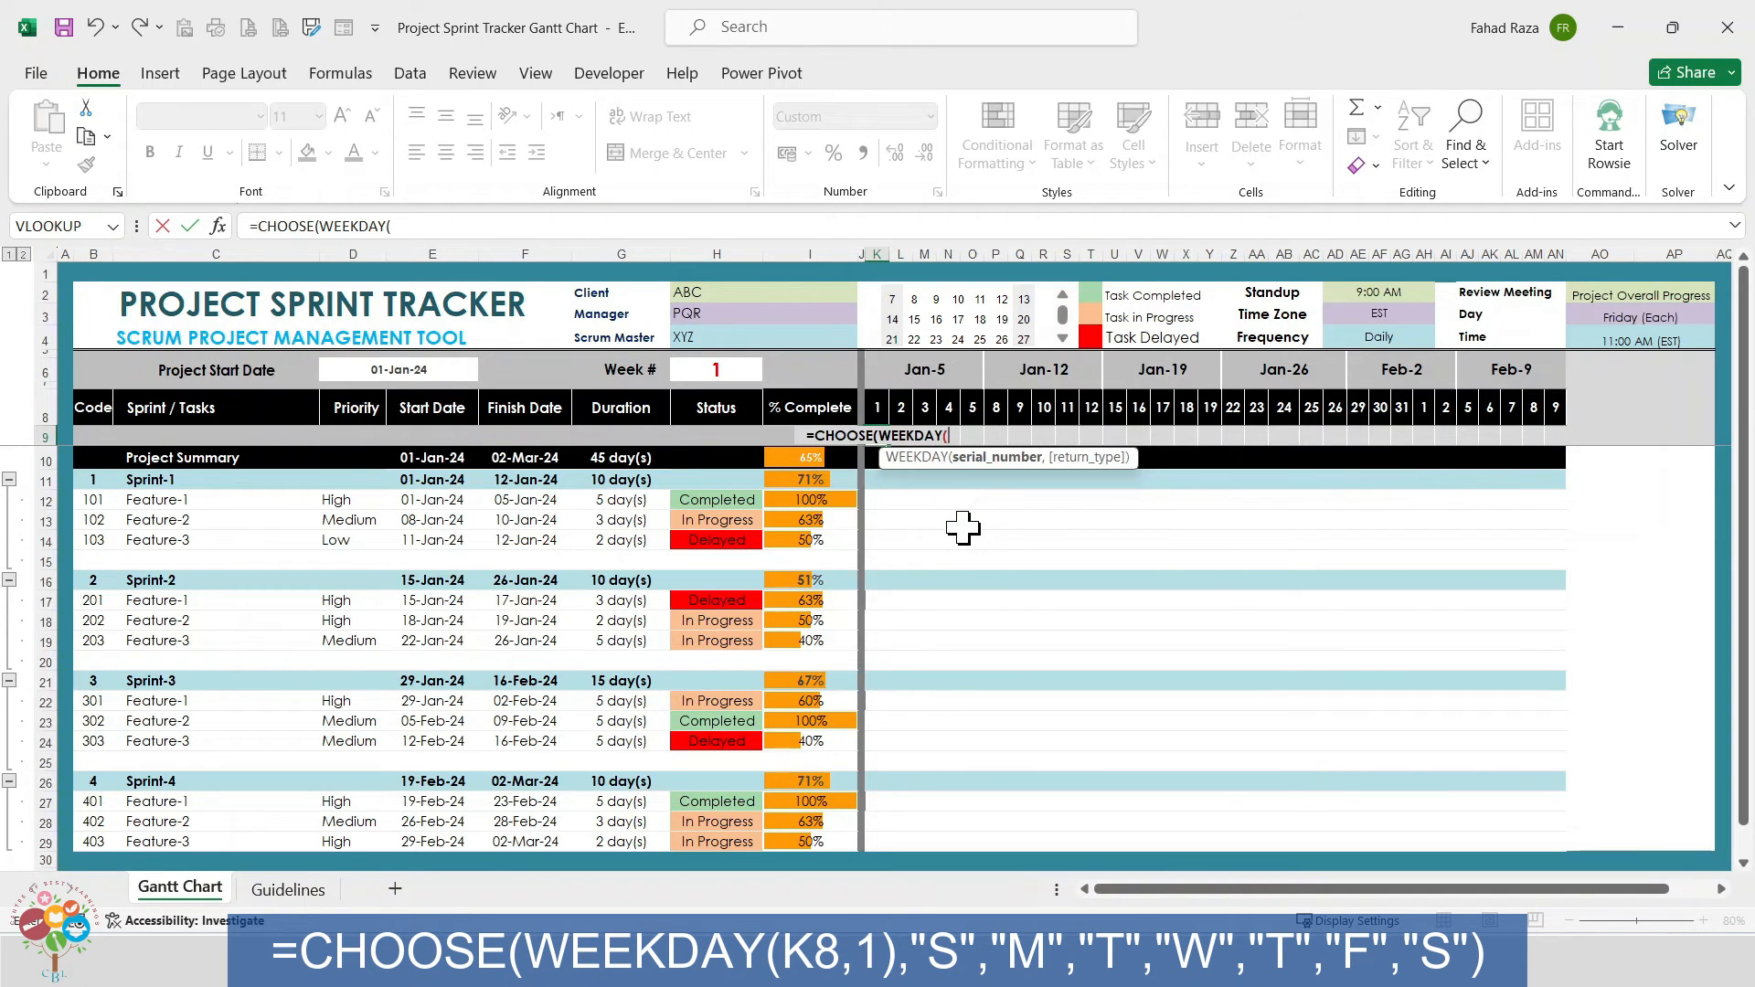
pyautogui.click(878, 406)
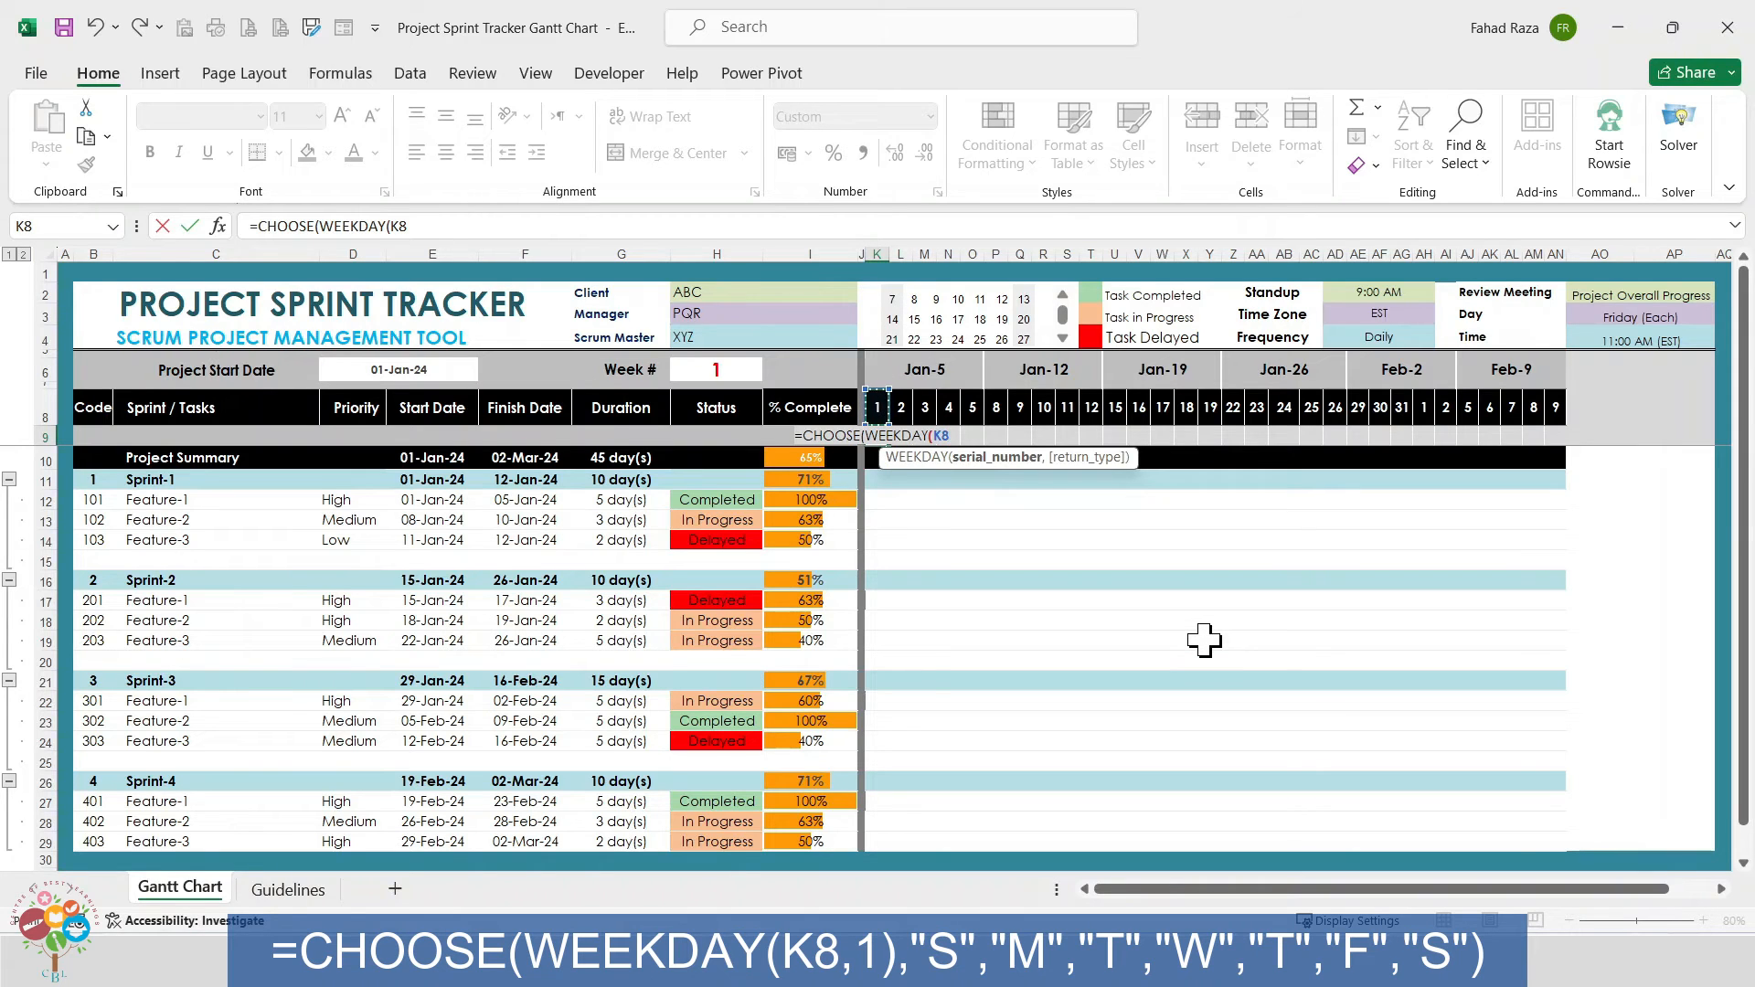
pyautogui.write(',1),')
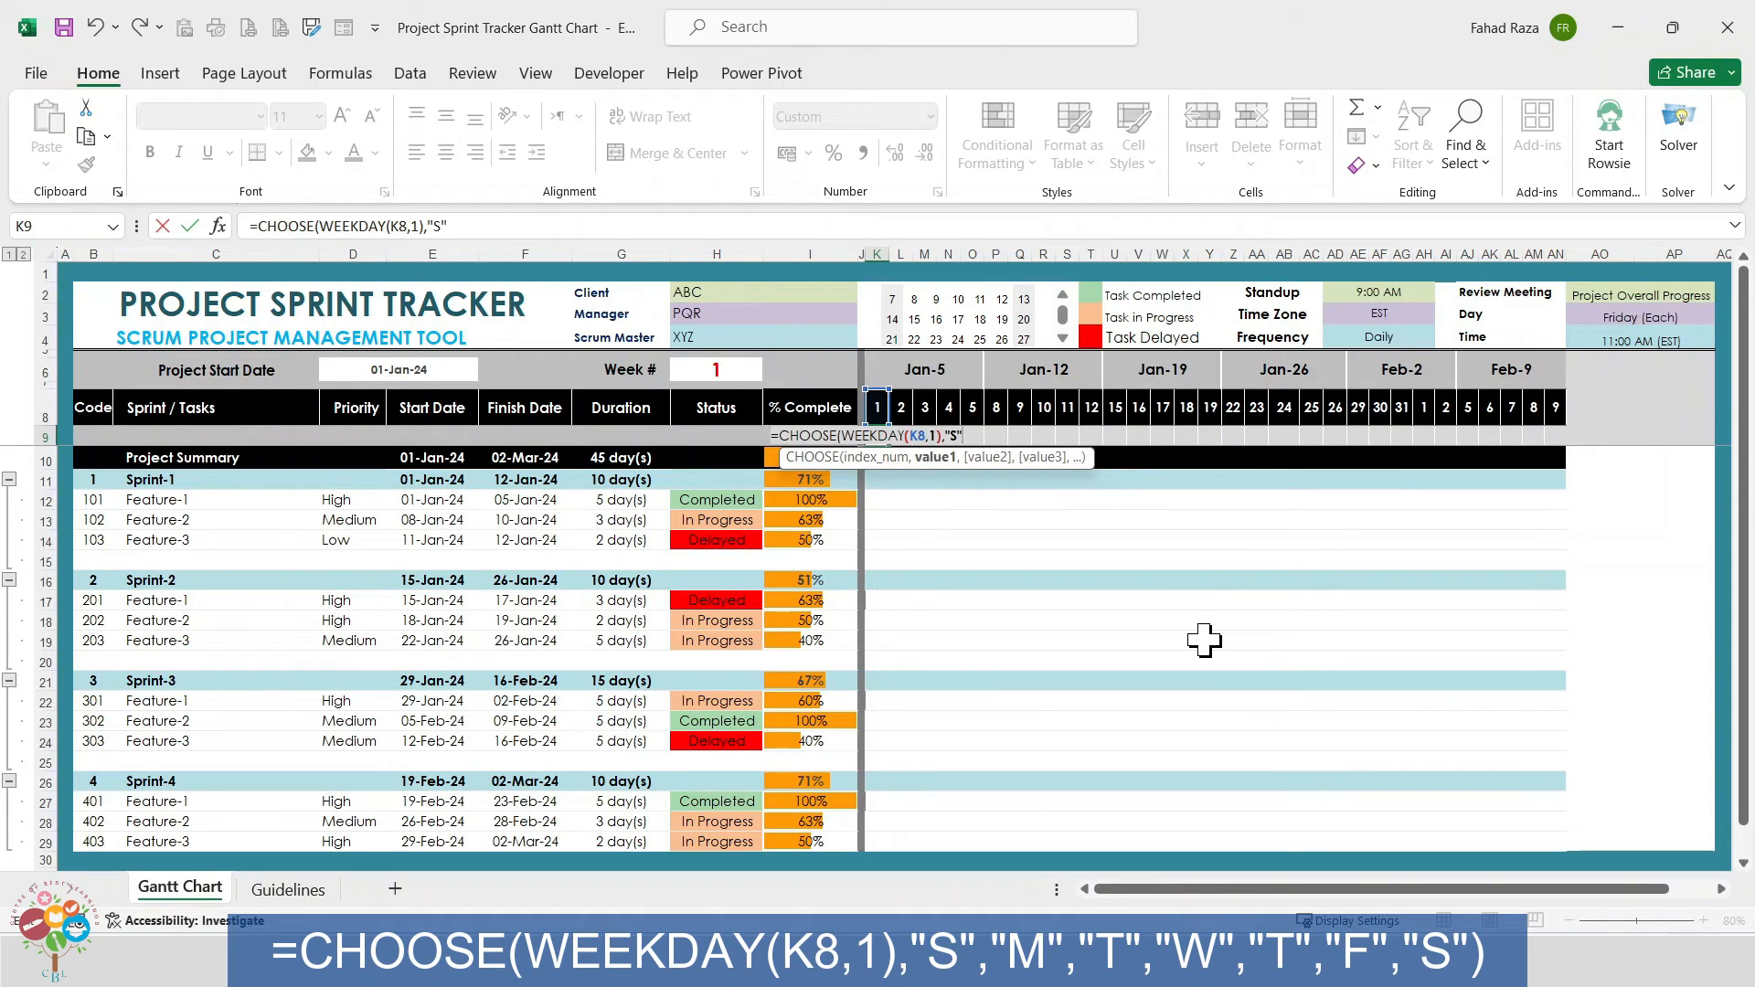
# - Add the value "S" to the CHOOSE formula in K9 and duplicate it to make seven comma-separated entries
pyautogui.write('S",')
pyautogui.press('Left')
pyautogui.press('Left')
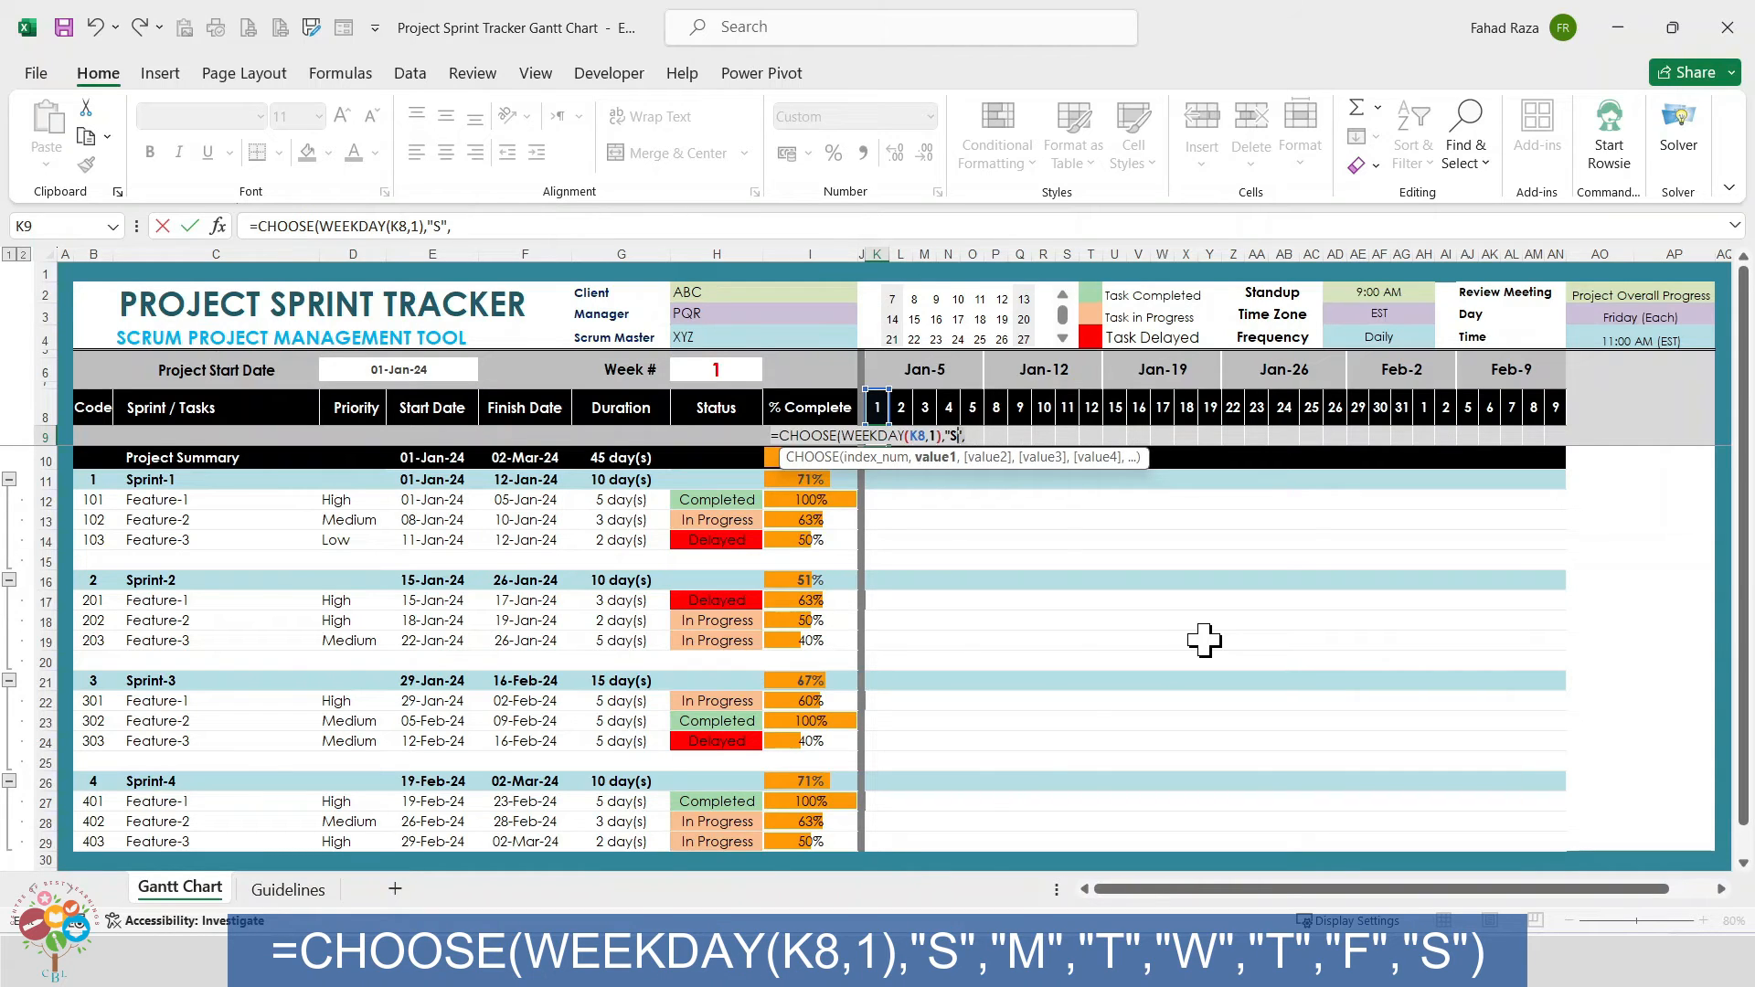
pyautogui.hotkey('ctrl', 'c')
pyautogui.press('End')
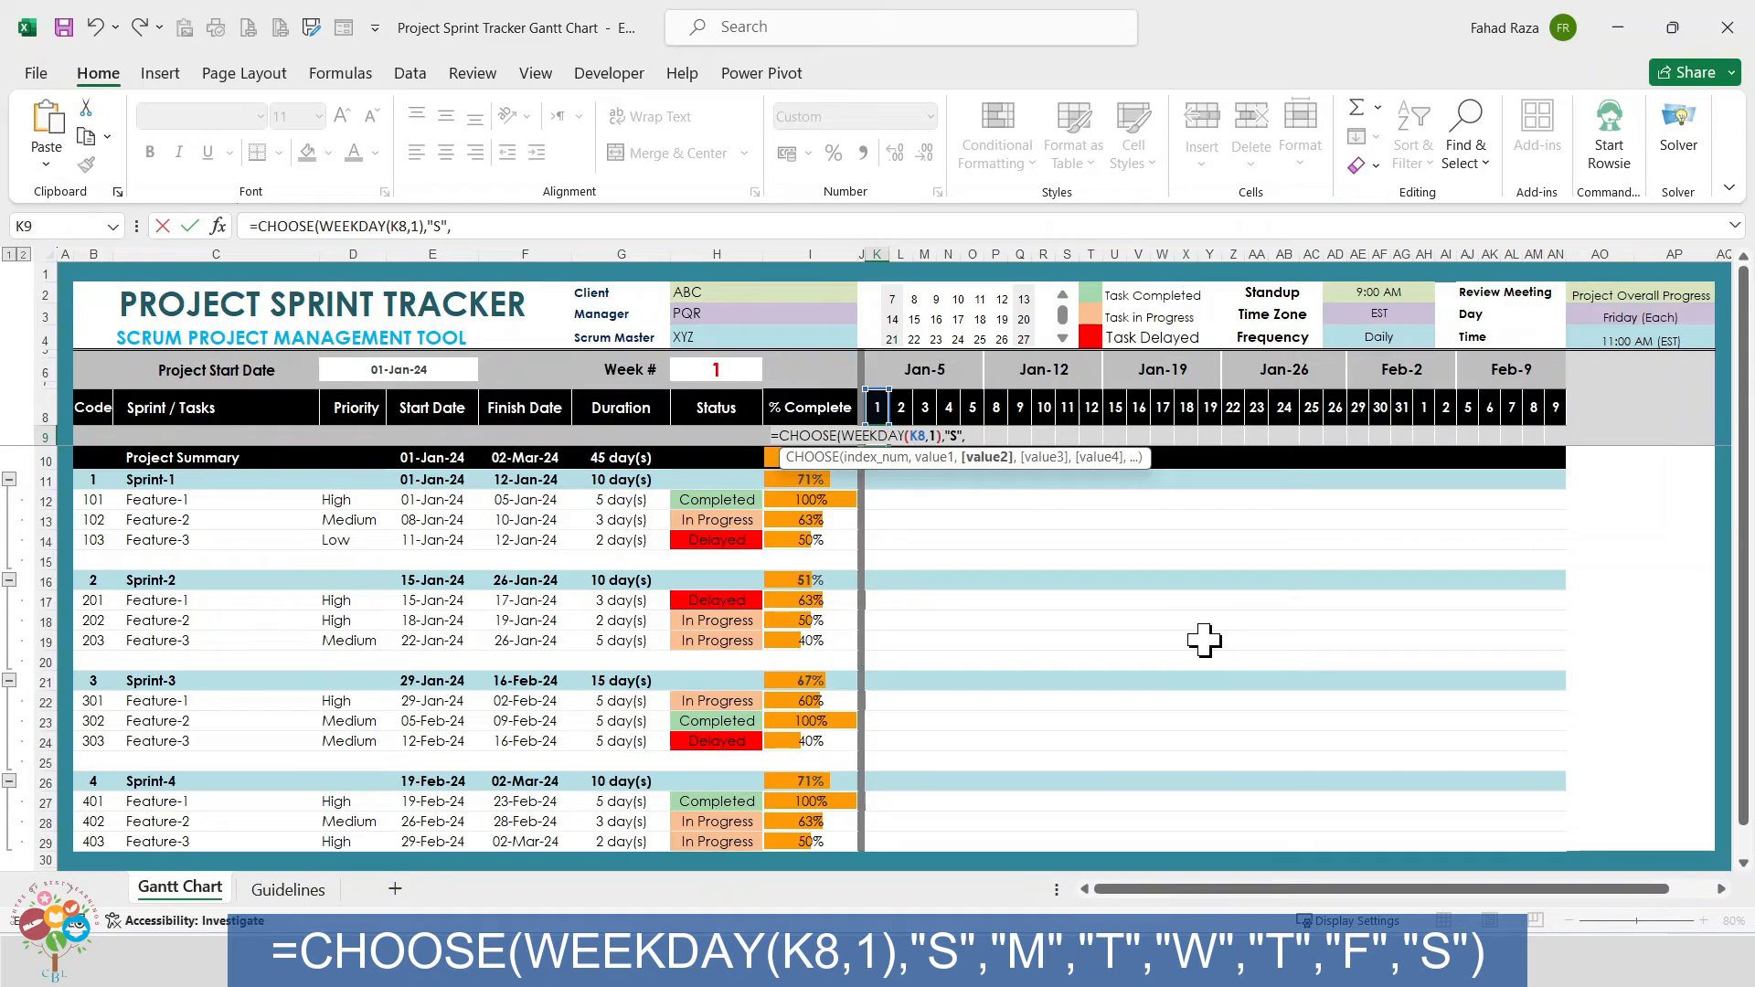
pyautogui.hotkey('ctrl', 'v')
pyautogui.hotkey('ctrl', 'v')
pyautogui.hotkey('ctrl', 'v')
pyautogui.hotkey('ctrl', 'v')
pyautogui.hotkey('ctrl', 'v')
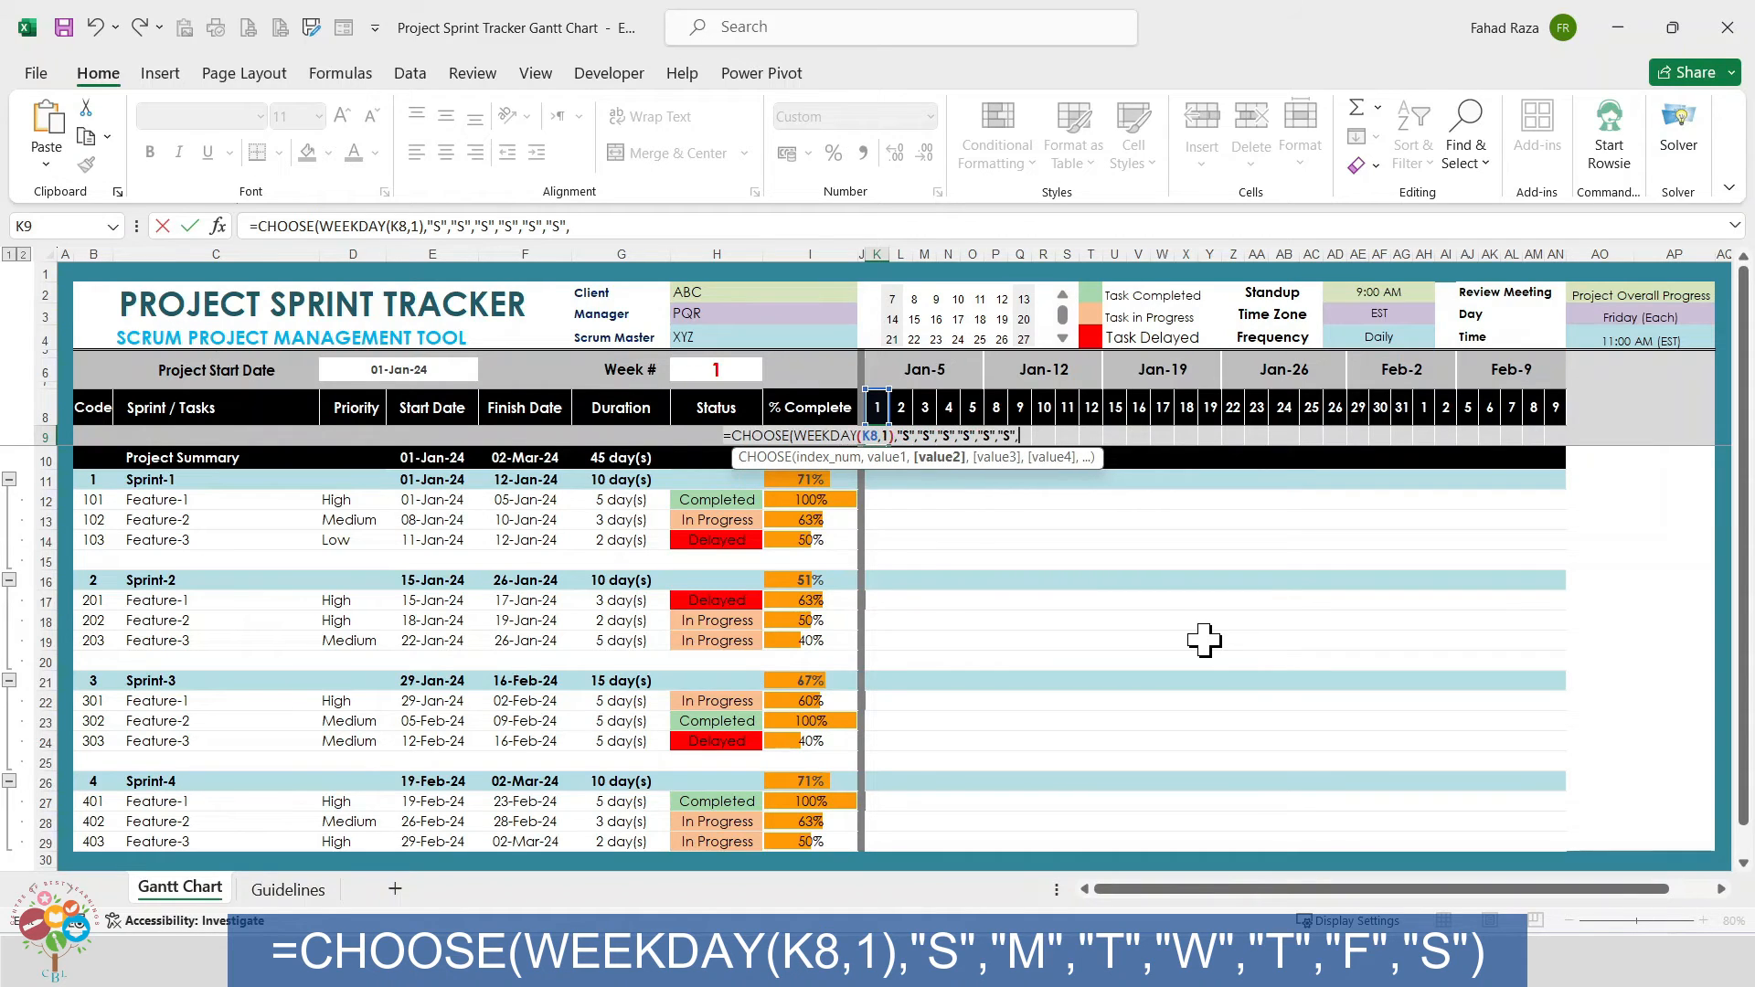
pyautogui.hotkey('ctrl', 'v')
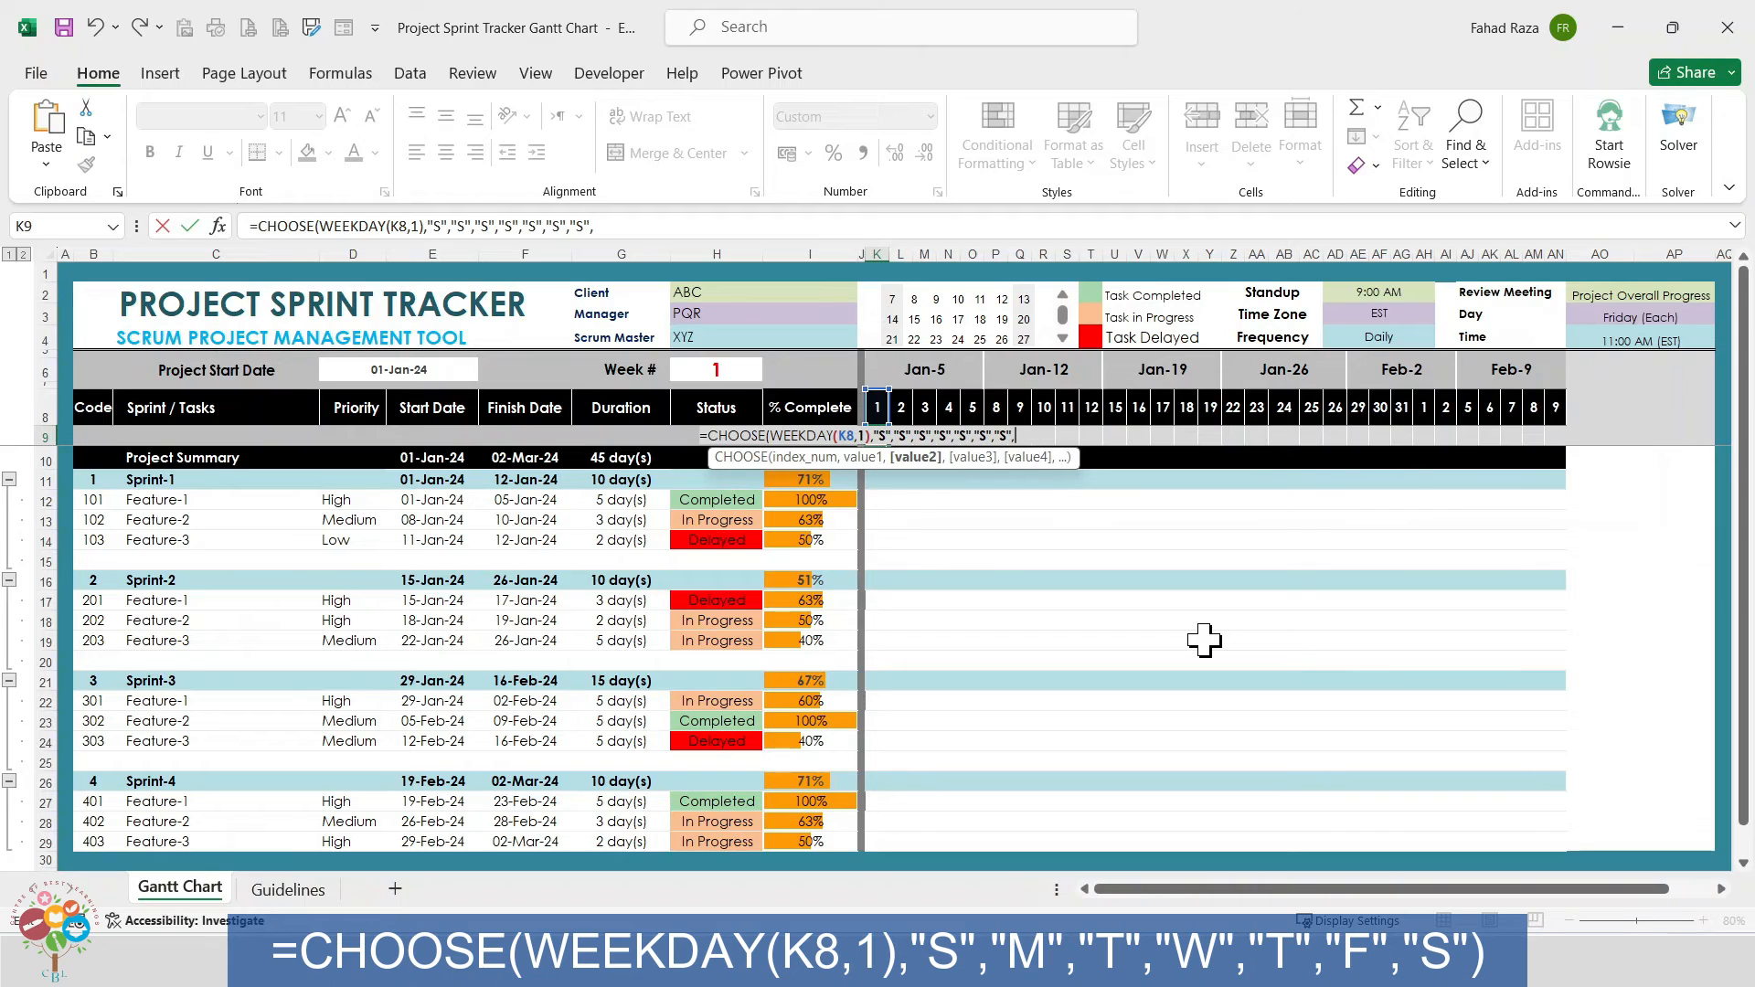
# - Change the second through sixth entries of the CHOOSE formula in K9 to "M","T","W","T","F"
pyautogui.click(900, 436)
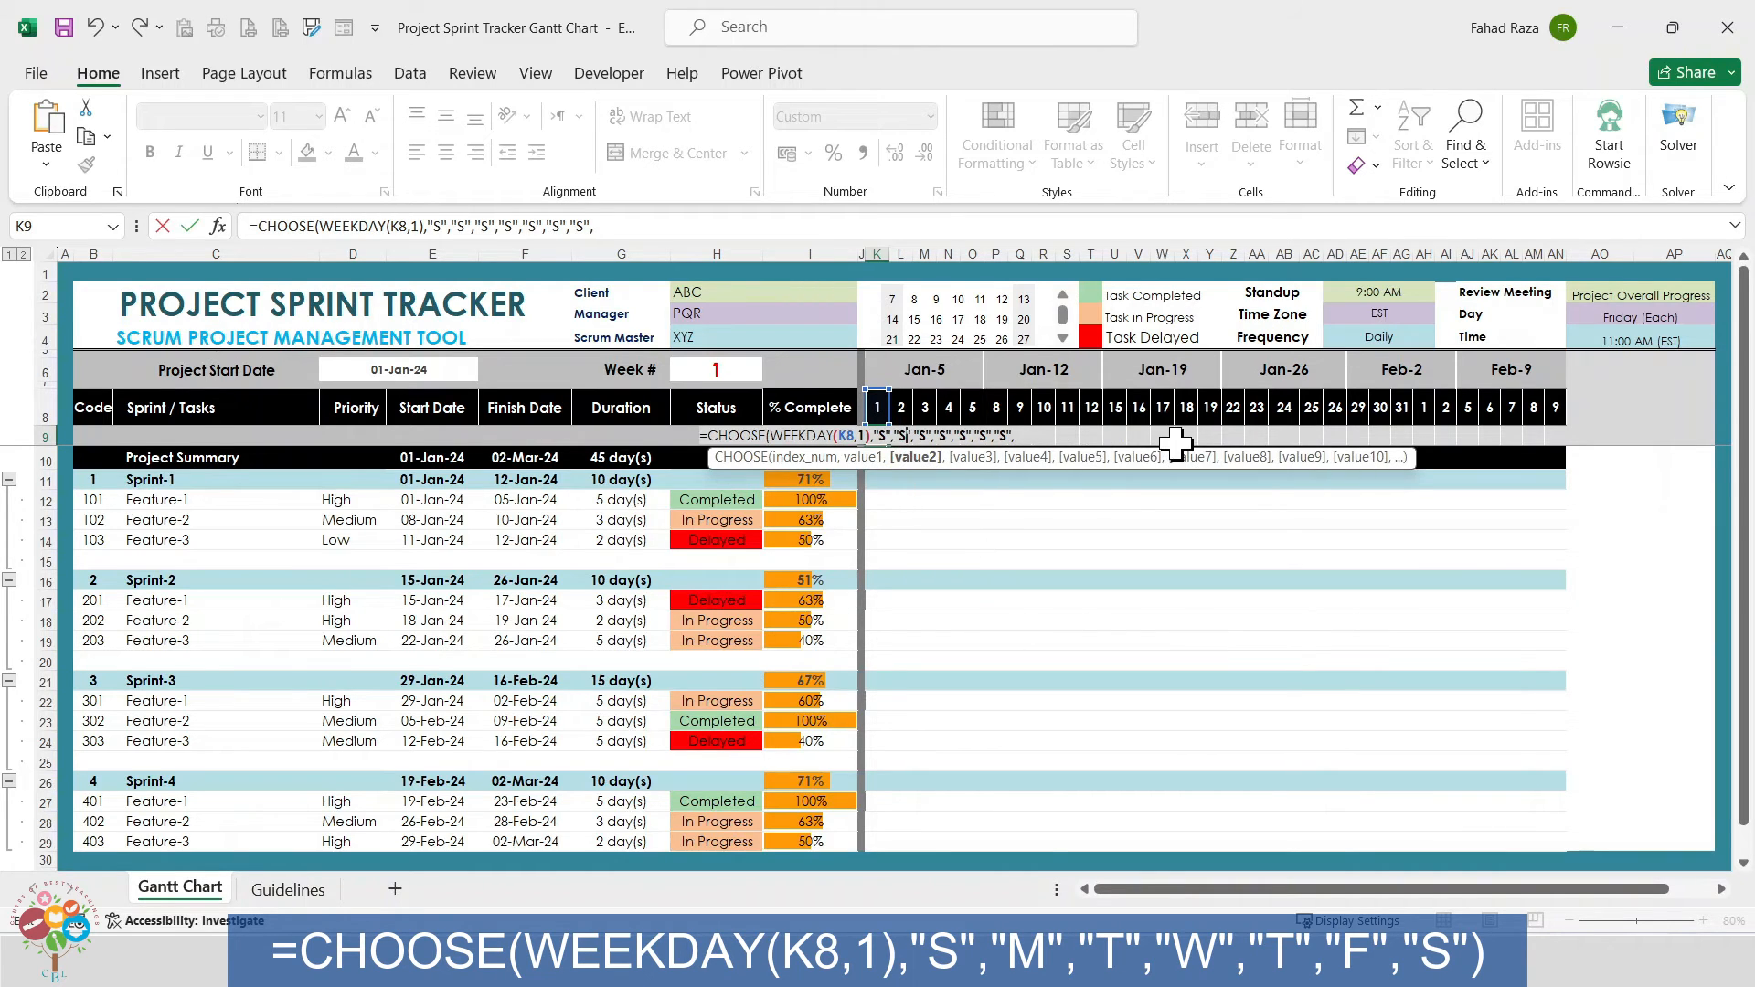
pyautogui.press('BackSpace')
pyautogui.write('M')
pyautogui.press('Right')
pyautogui.press('Right')
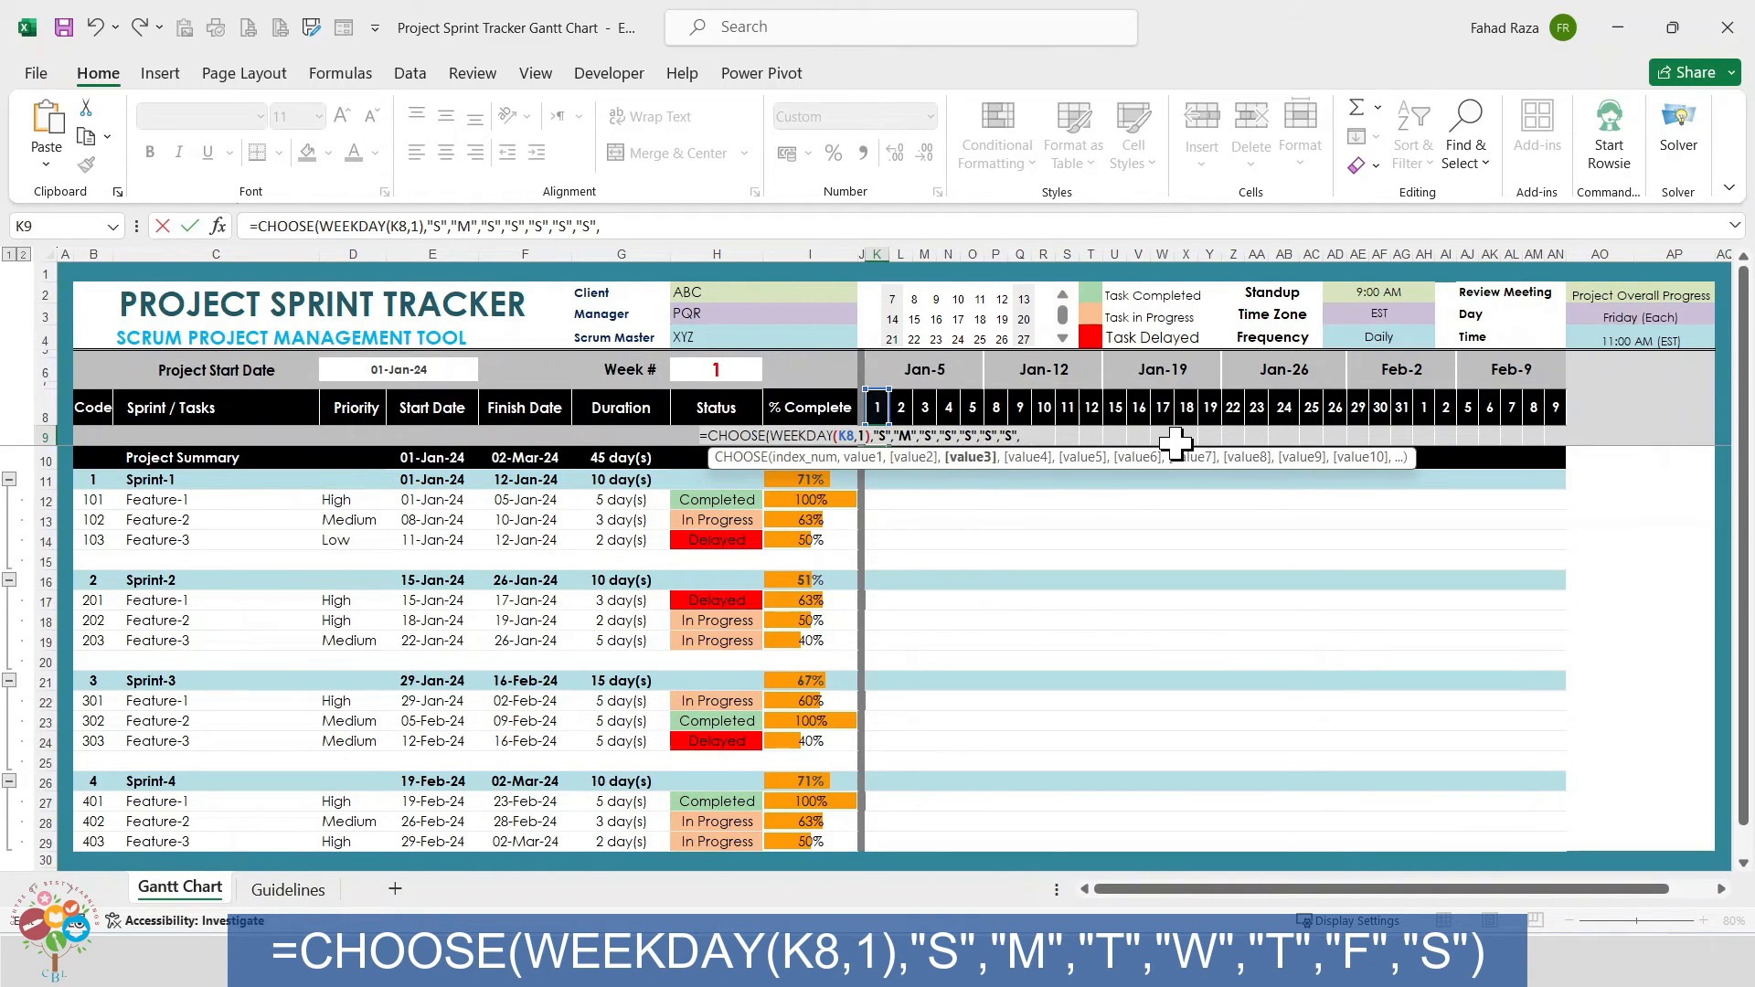
pyautogui.press('BackSpace')
pyautogui.write('T')
pyautogui.press('Right')
pyautogui.press('Right')
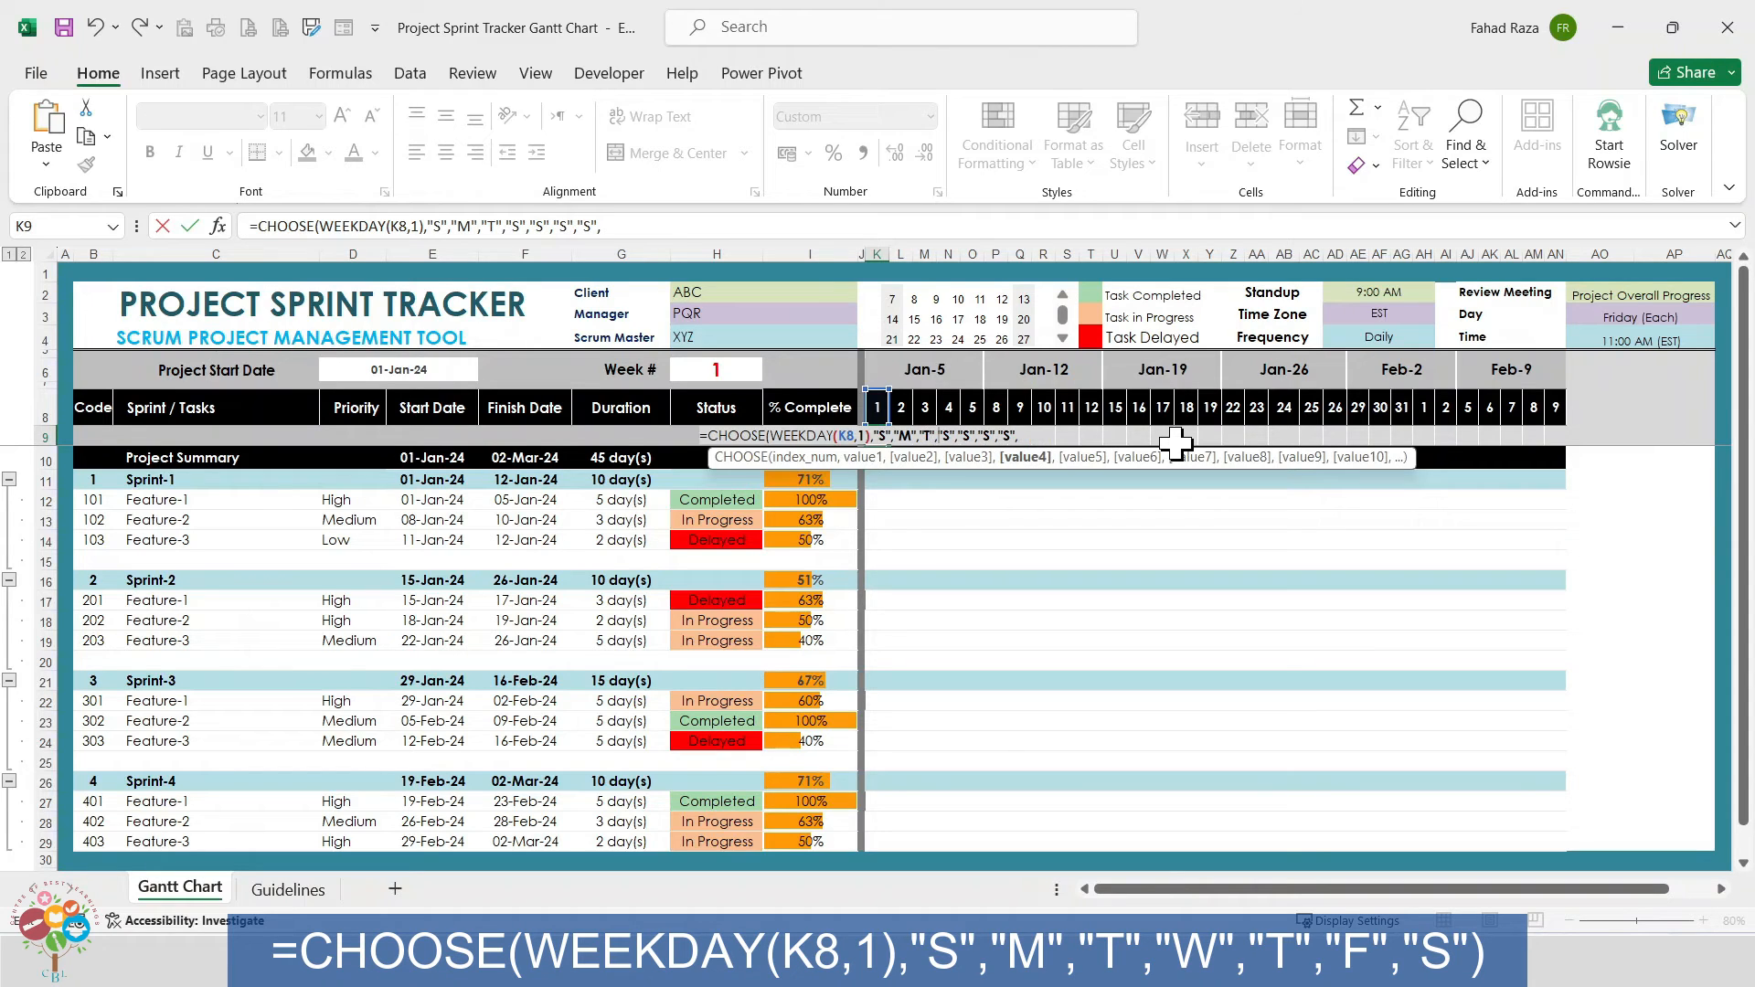
pyautogui.press('BackSpace')
pyautogui.write('W')
pyautogui.press('Right')
pyautogui.press('Right')
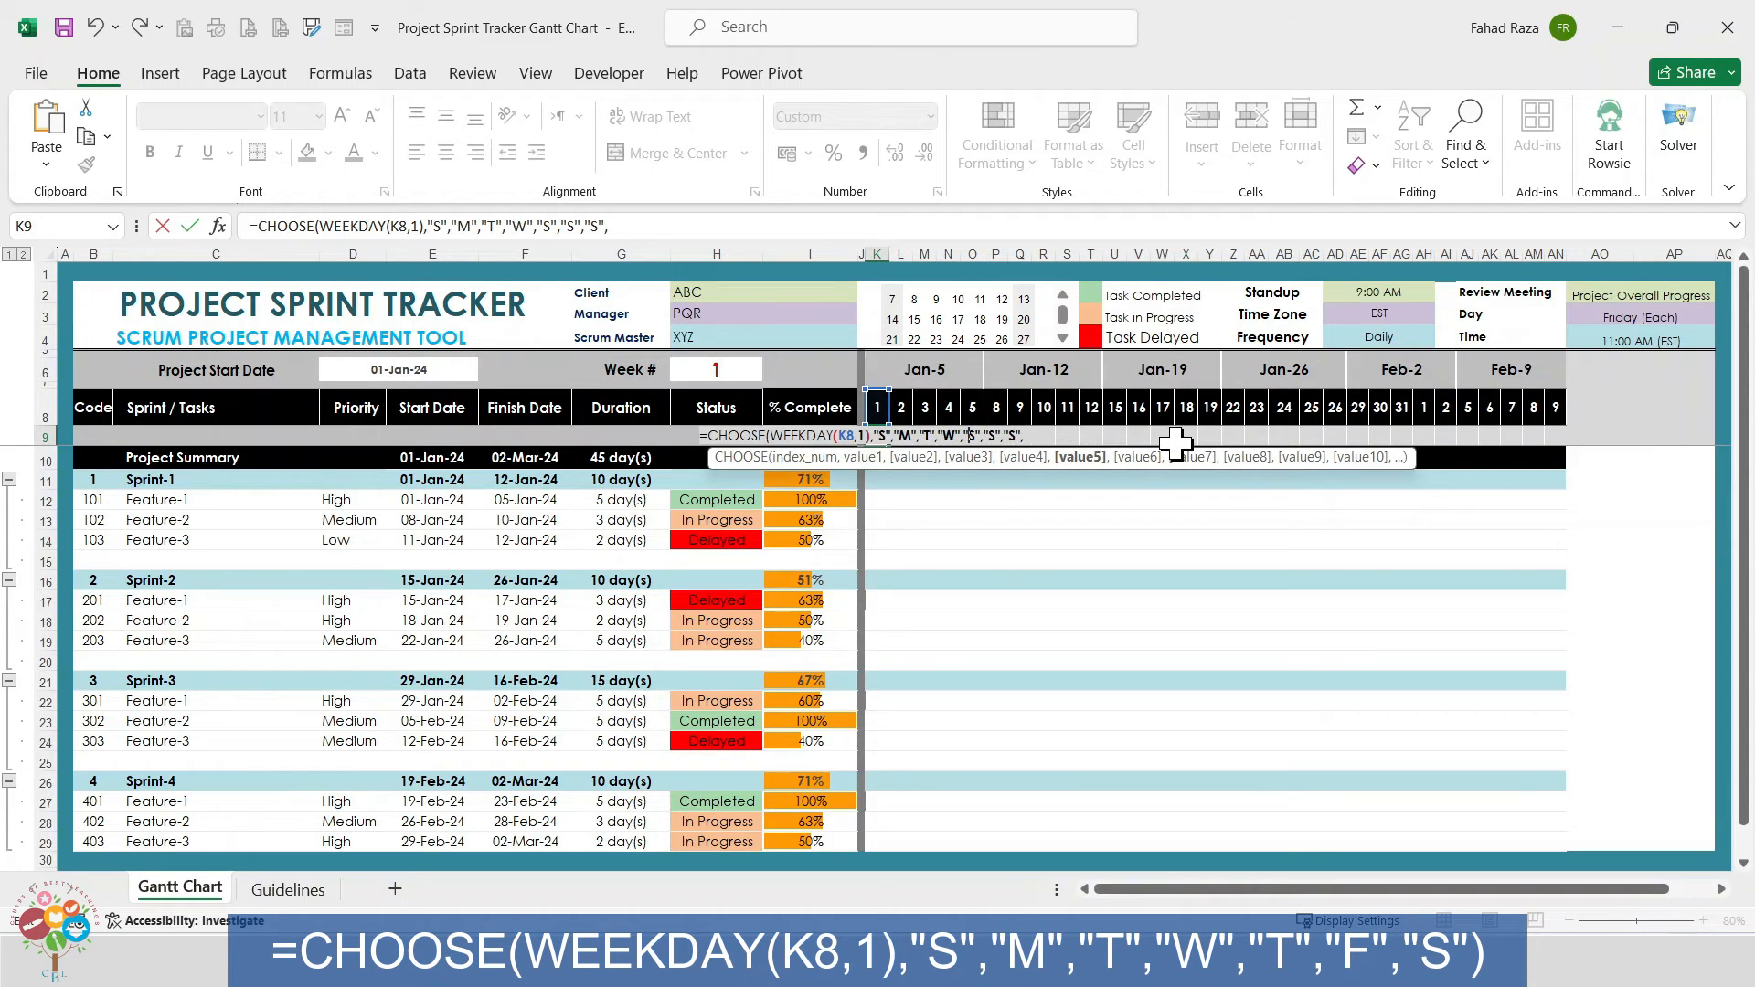
pyautogui.press('BackSpace')
pyautogui.write('T')
pyautogui.press('Right')
pyautogui.press('Right')
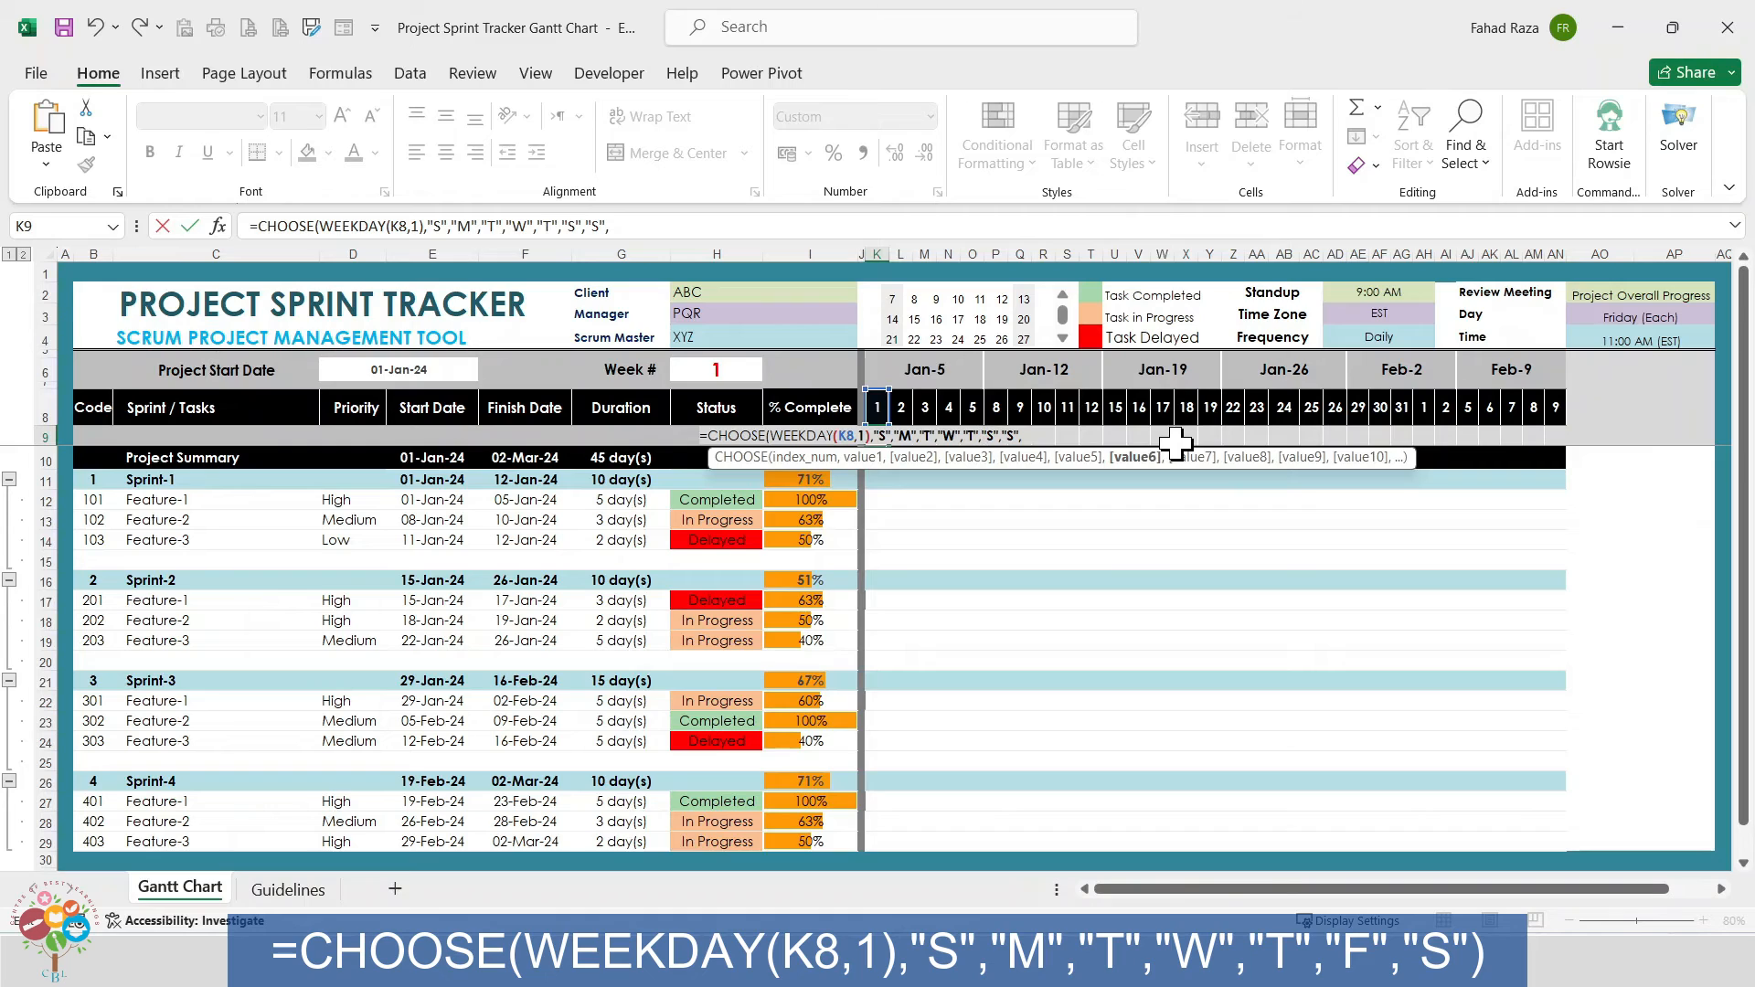
pyautogui.press('BackSpace')
pyautogui.write('F')
# - Complete the K9 formula by removing the trailing comma after the last "S", and fill it across row 9 through AN9
pyautogui.press('Right')
pyautogui.press('Right')
pyautogui.press('Right')
pyautogui.press('Right')
pyautogui.press('Right')
pyautogui.press('Right')
pyautogui.press('BackSpace')
pyautogui.hotkey('ctrl', 'Return')
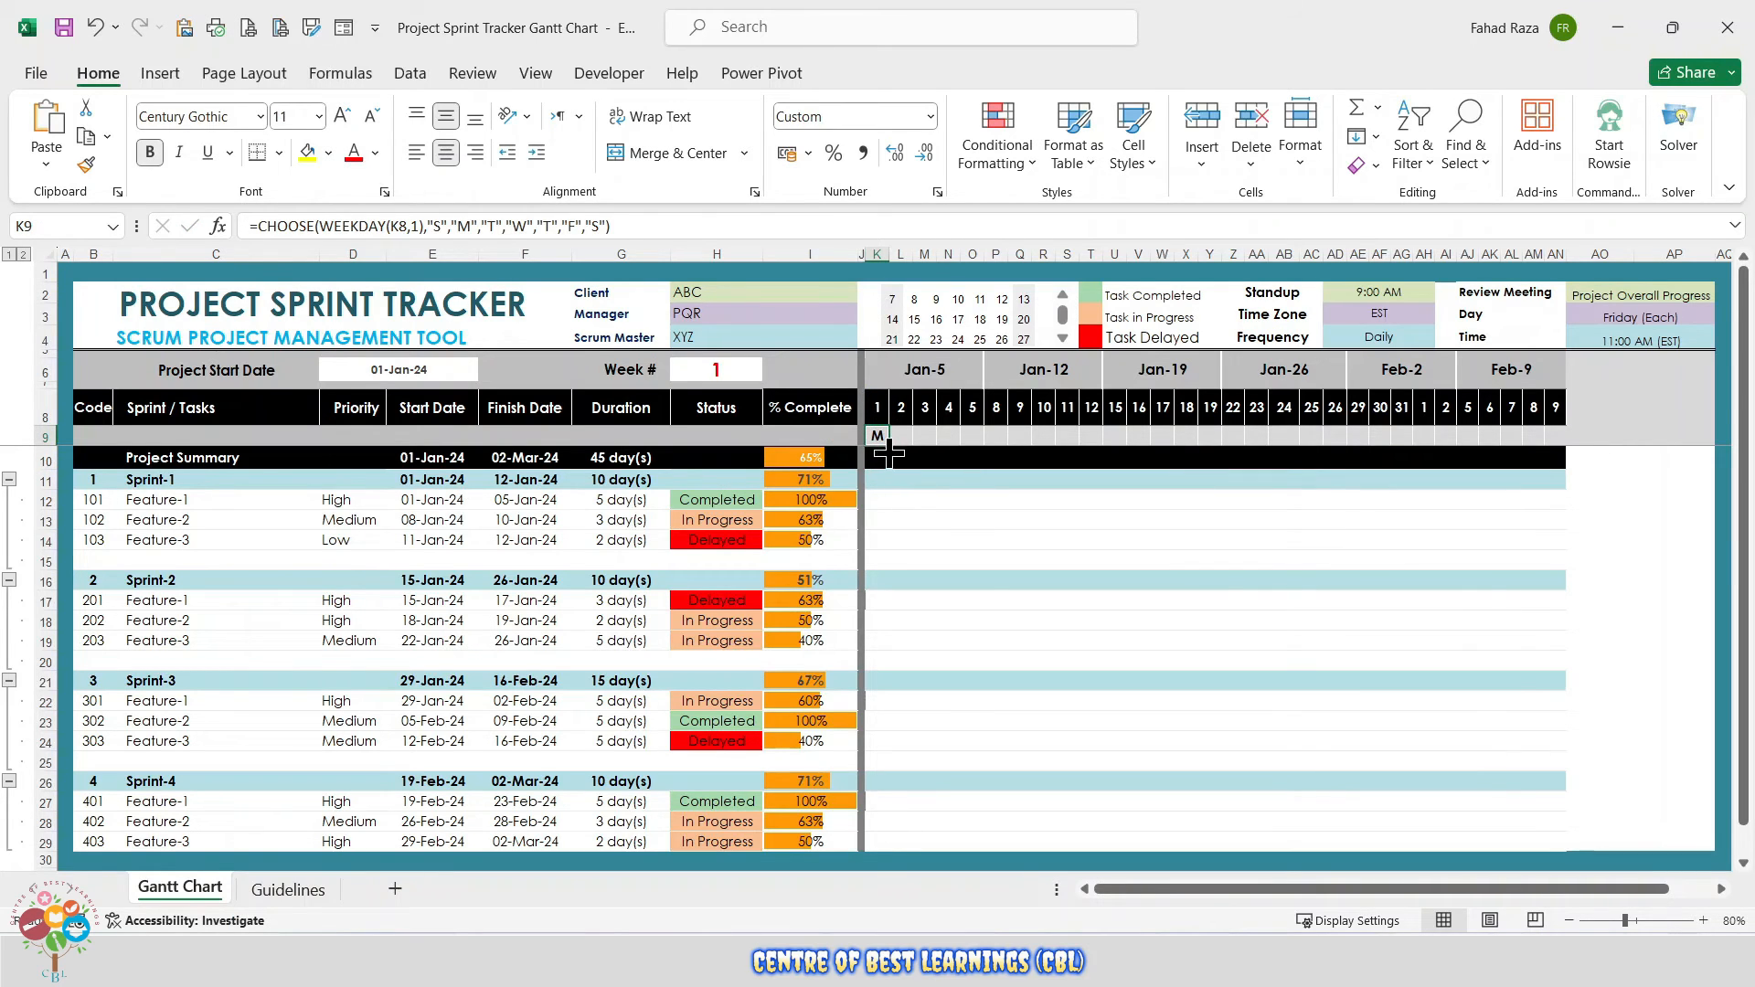
pyautogui.moveTo(888, 446); pyautogui.dragTo(1545, 442)
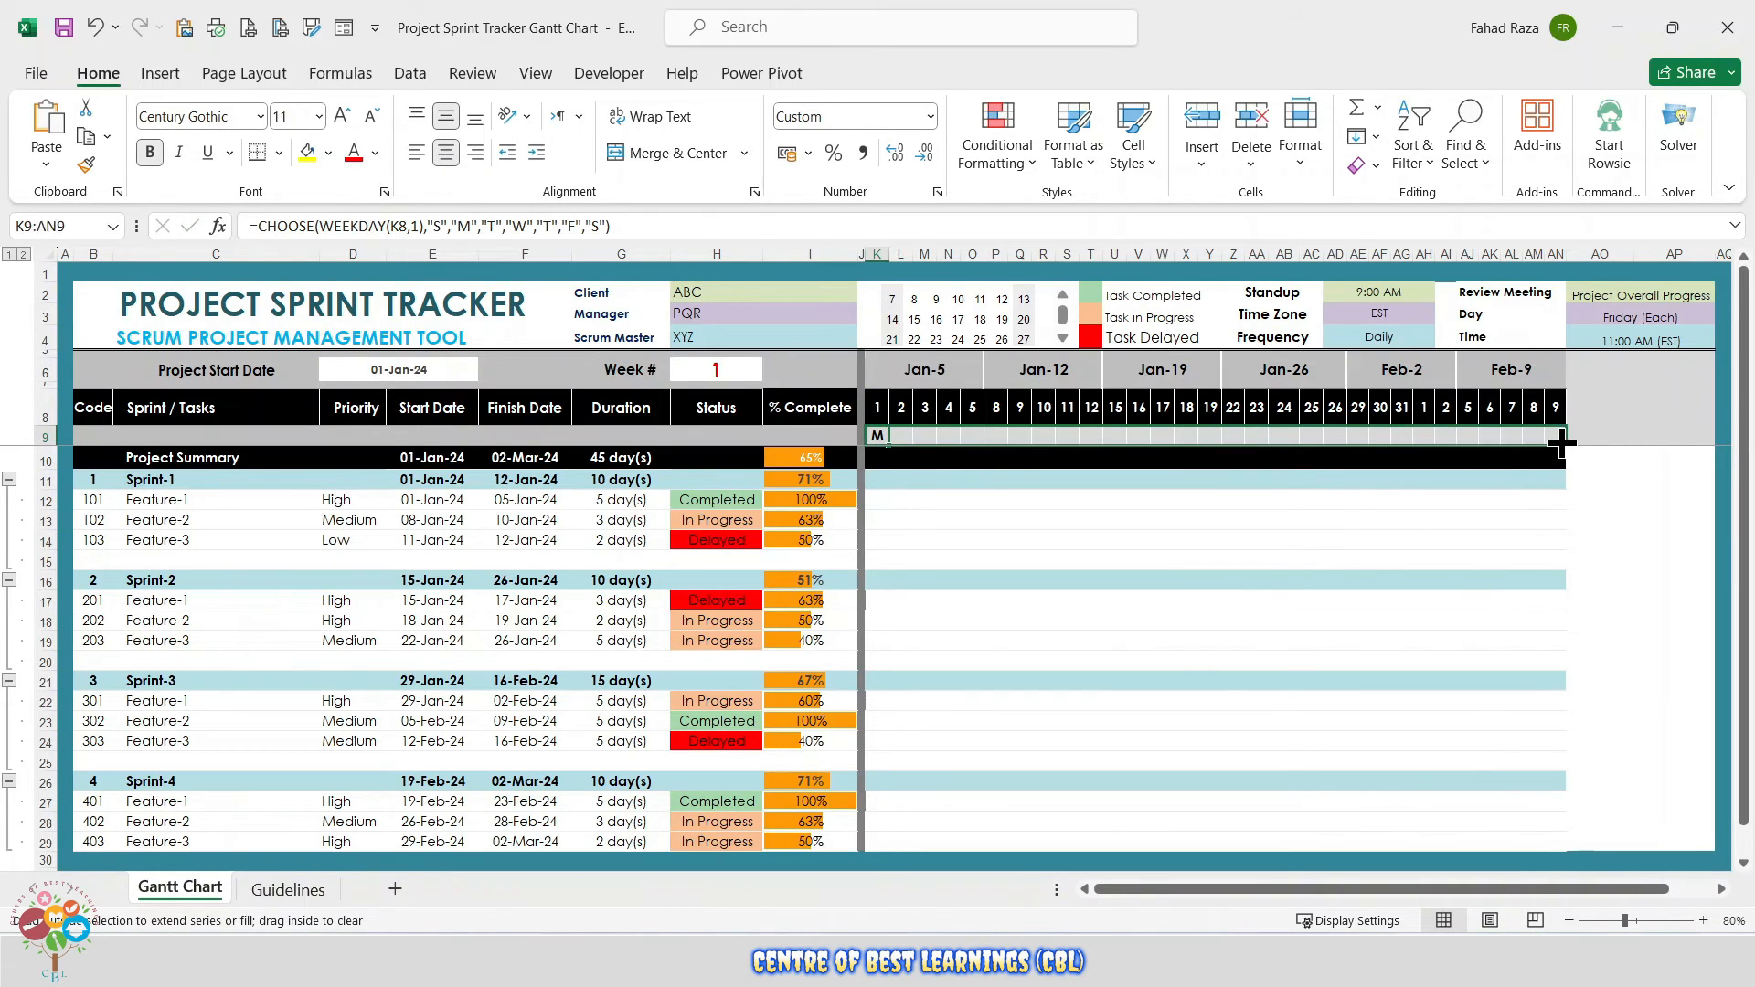
pyautogui.click(1121, 462)
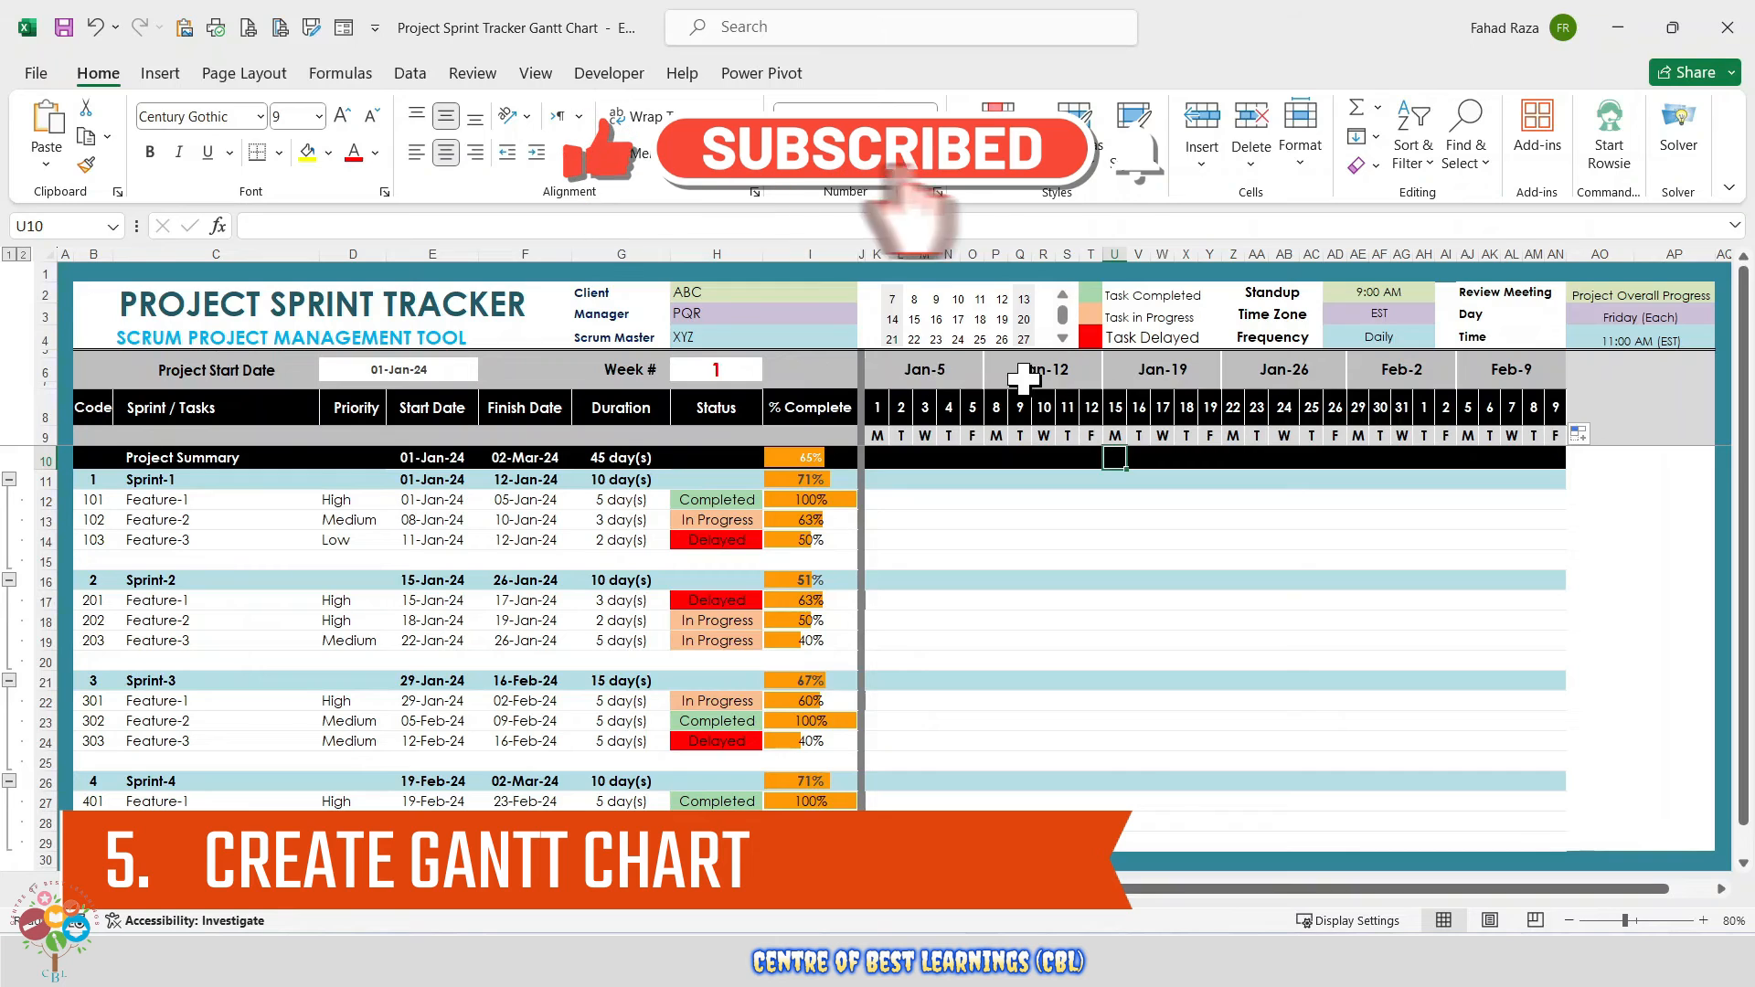
# - Start a new formula-based conditional formatting rule for the timeline range K10:AN29
pyautogui.click(878, 457)
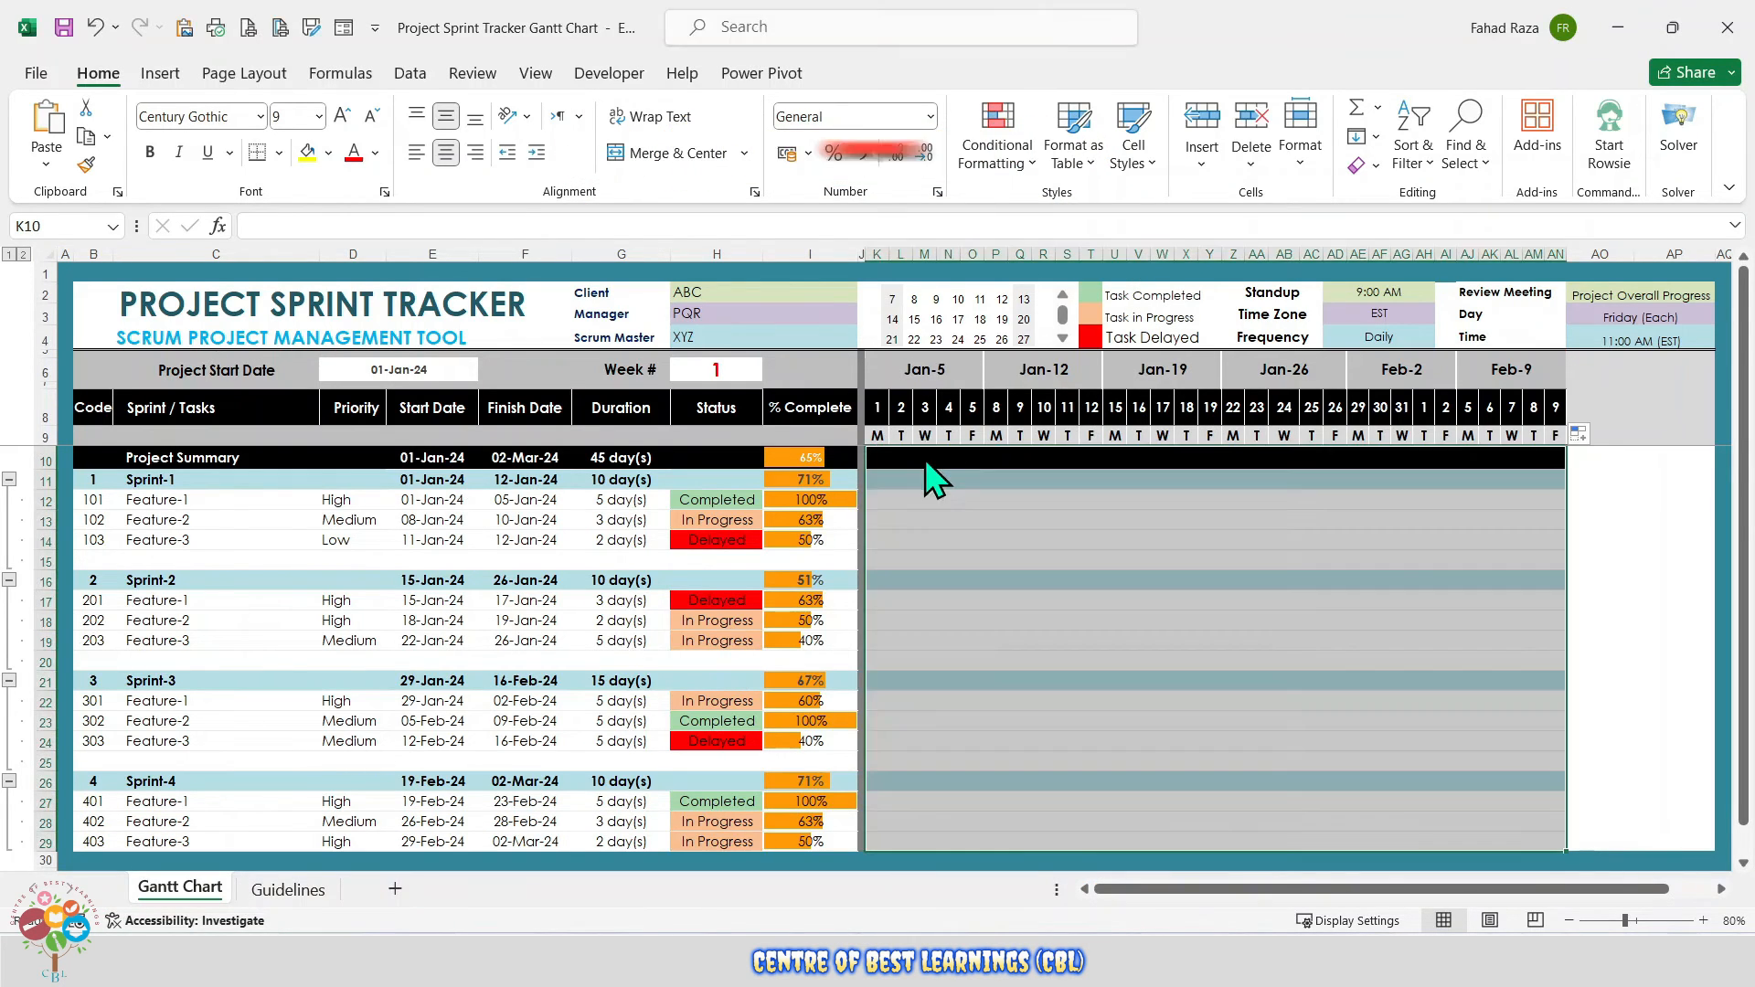
pyautogui.click(877, 457)
pyautogui.moveTo(878, 457); pyautogui.dragTo(1548, 839)
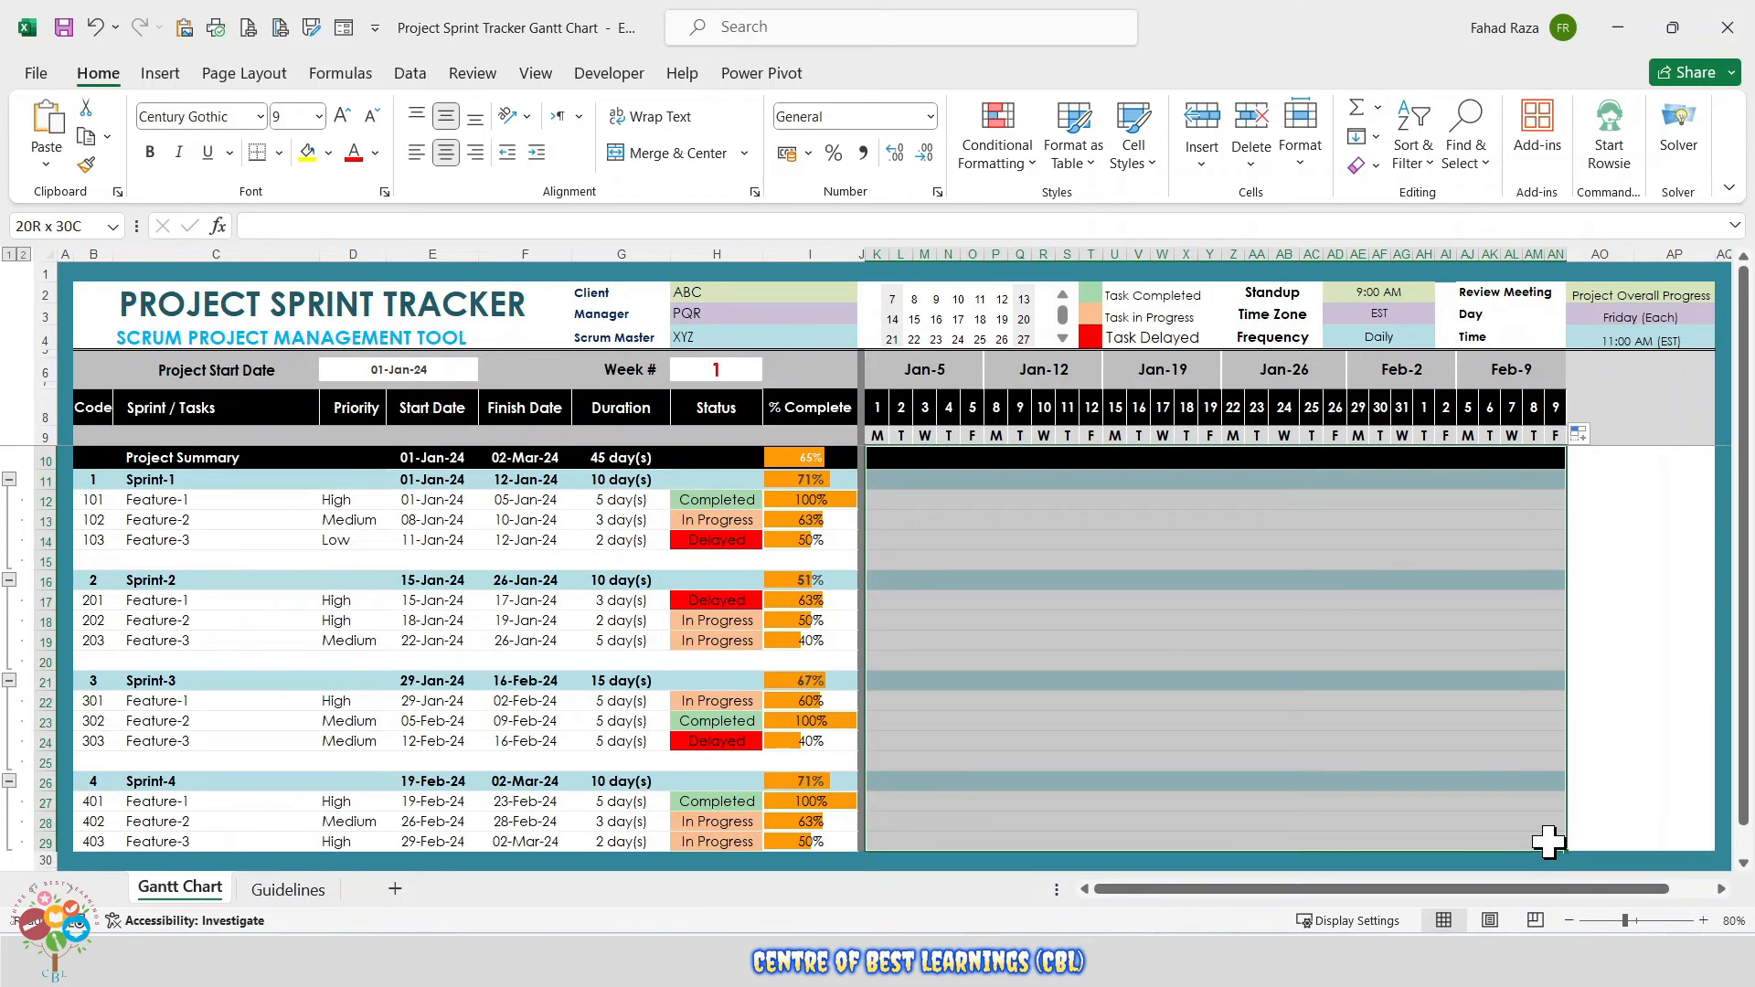
pyautogui.click(1003, 173)
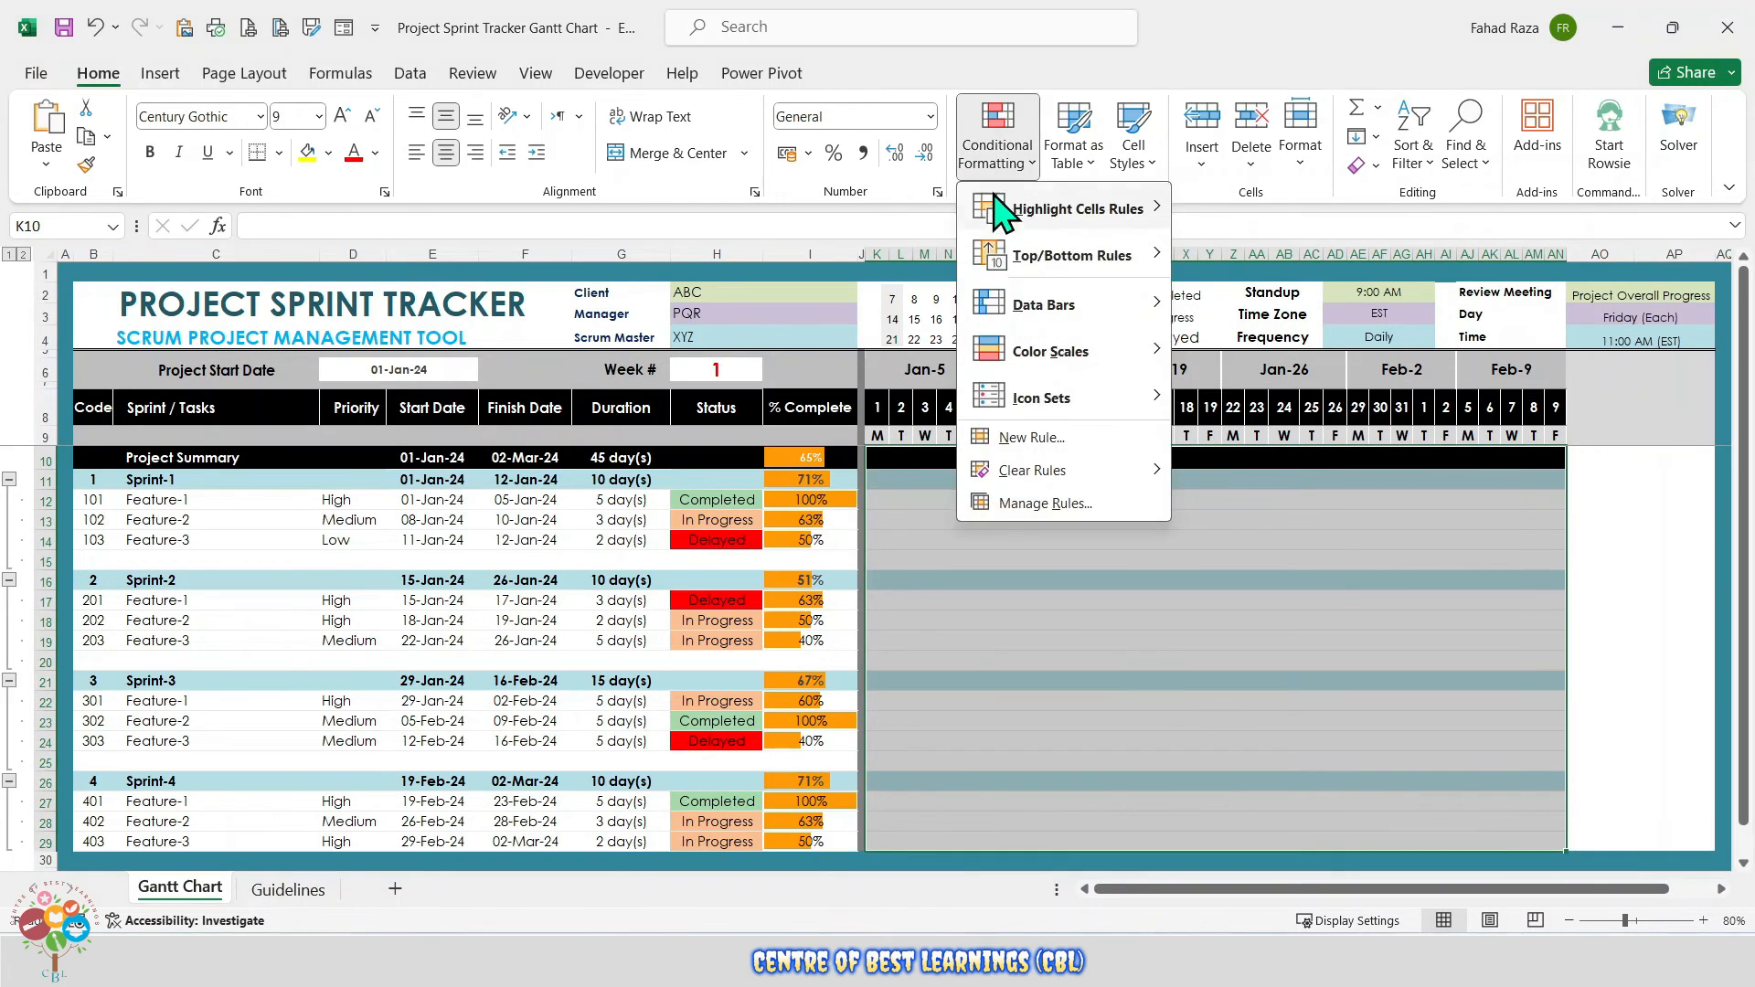
pyautogui.click(1061, 435)
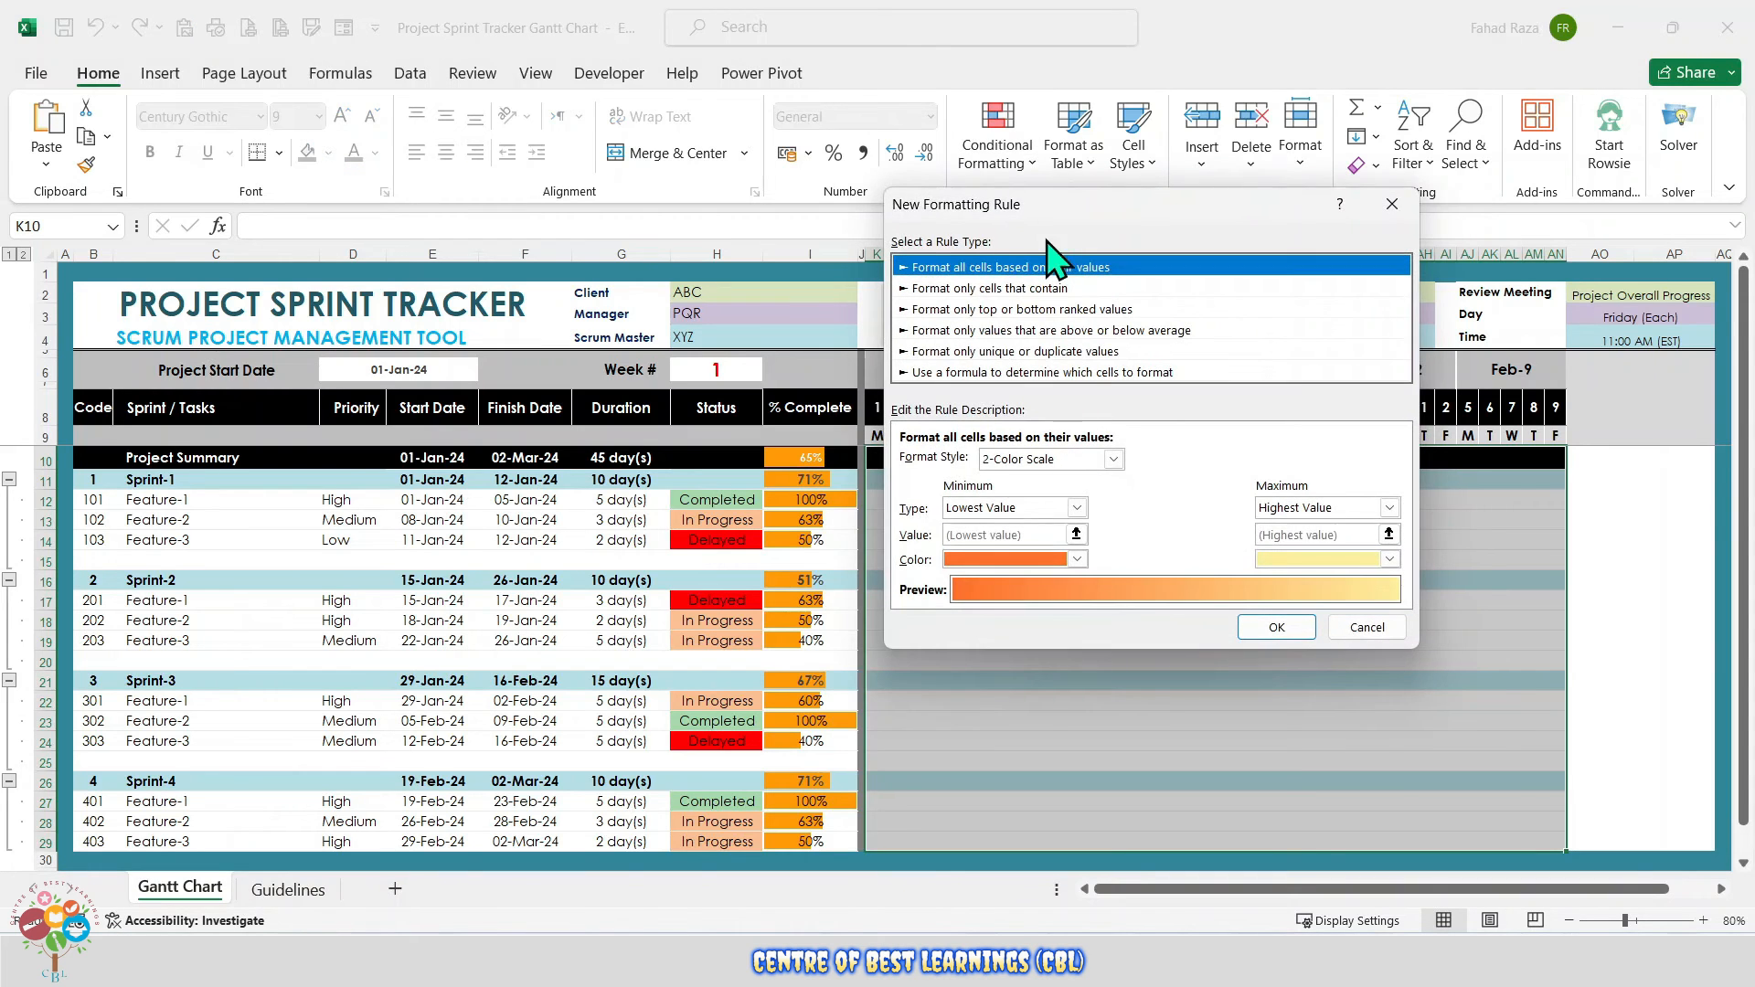
pyautogui.moveTo(1056, 209); pyautogui.dragTo(1141, 208)
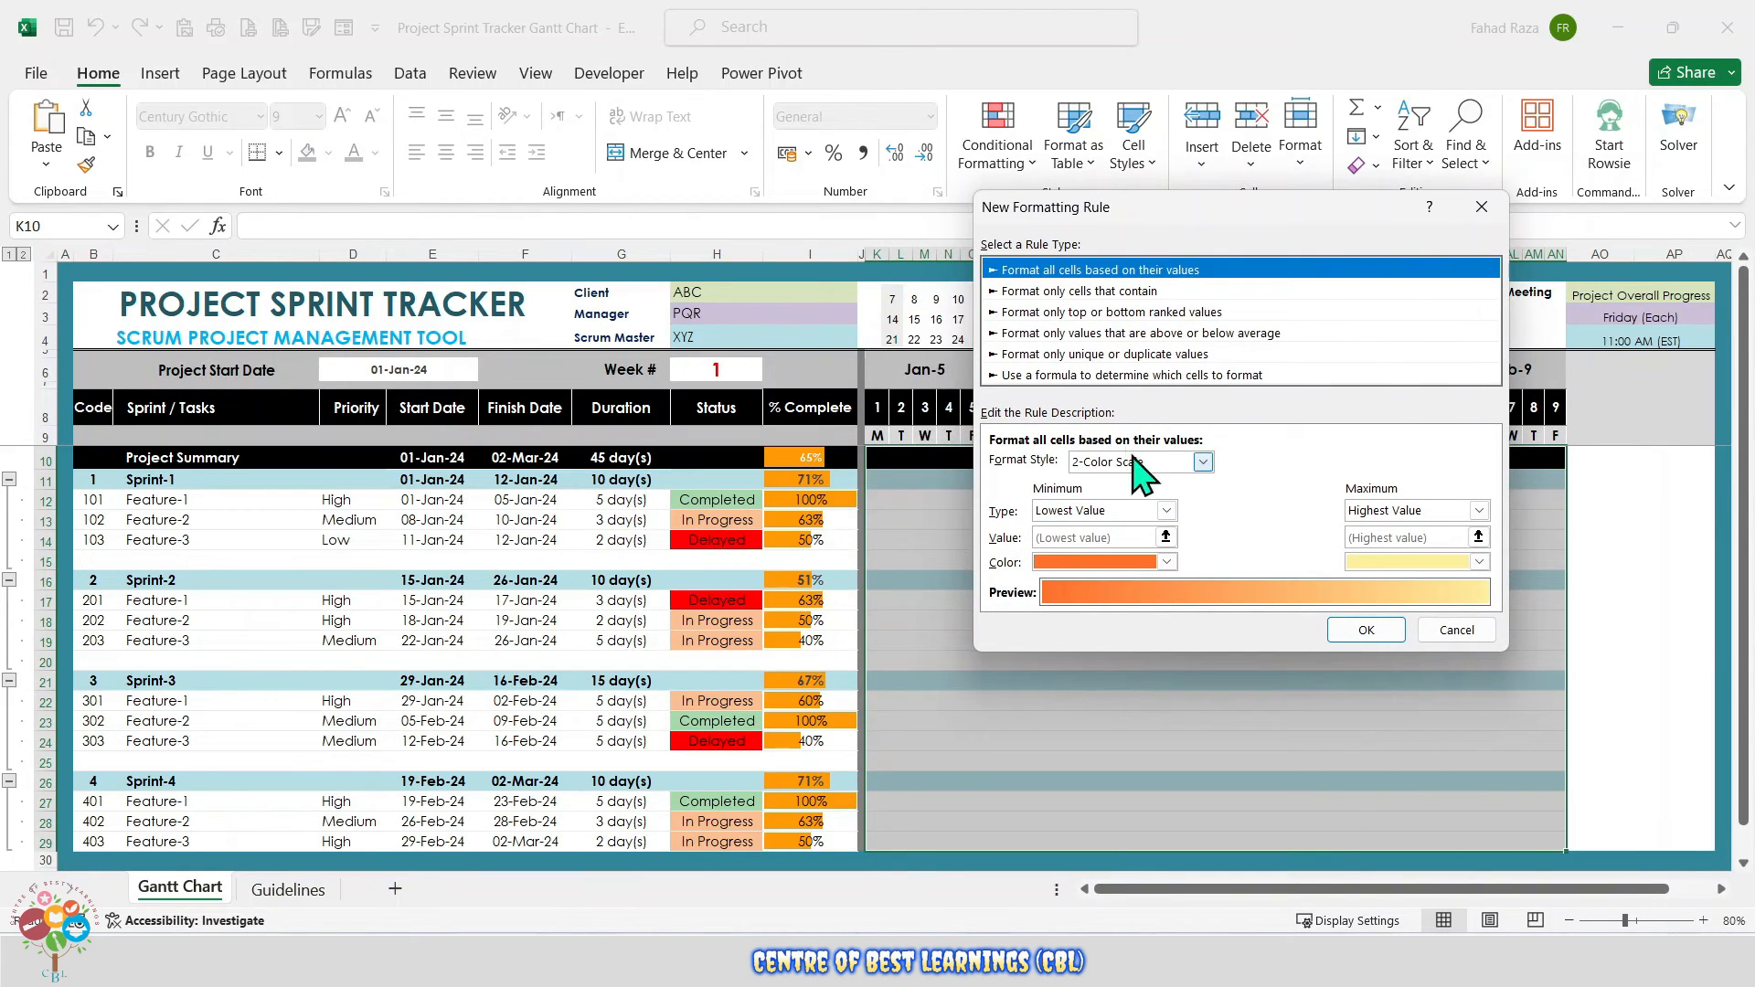
pyautogui.click(1061, 375)
pyautogui.click(1066, 463)
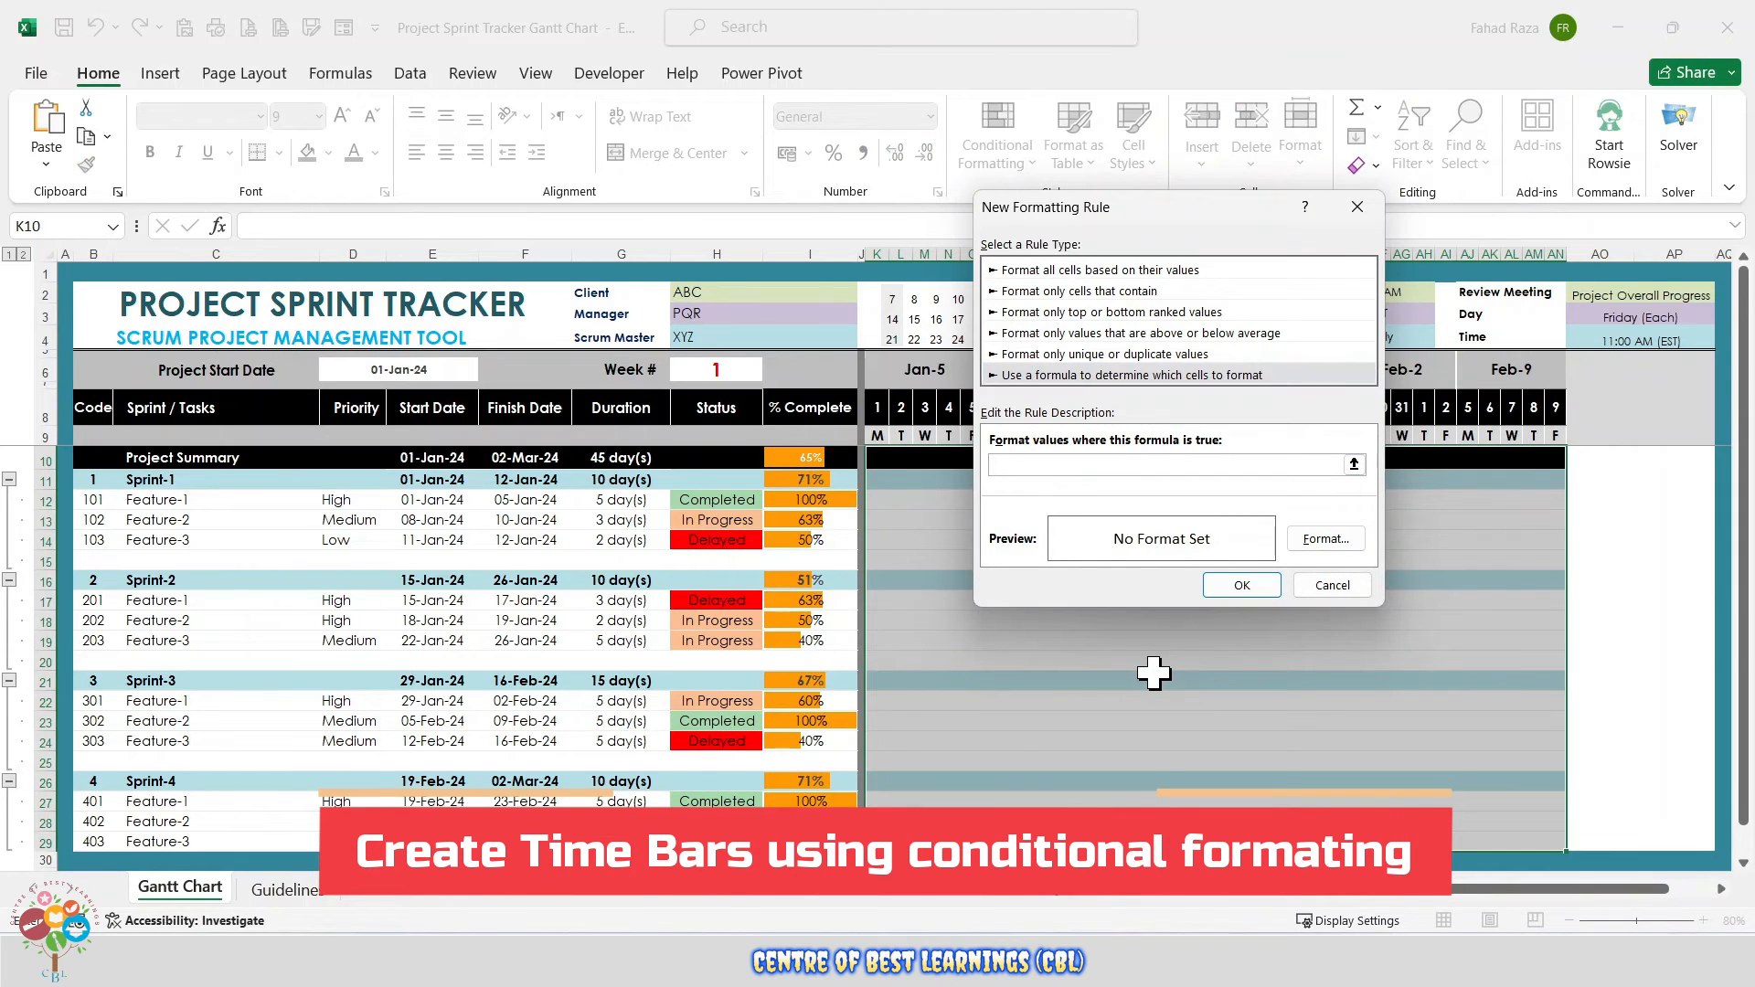
# - Begin the rule formula with =AND(NOT(ISBLANK($E10)),$E10<=K$8, keeping column E and row 8 fixed
pyautogui.write('=')
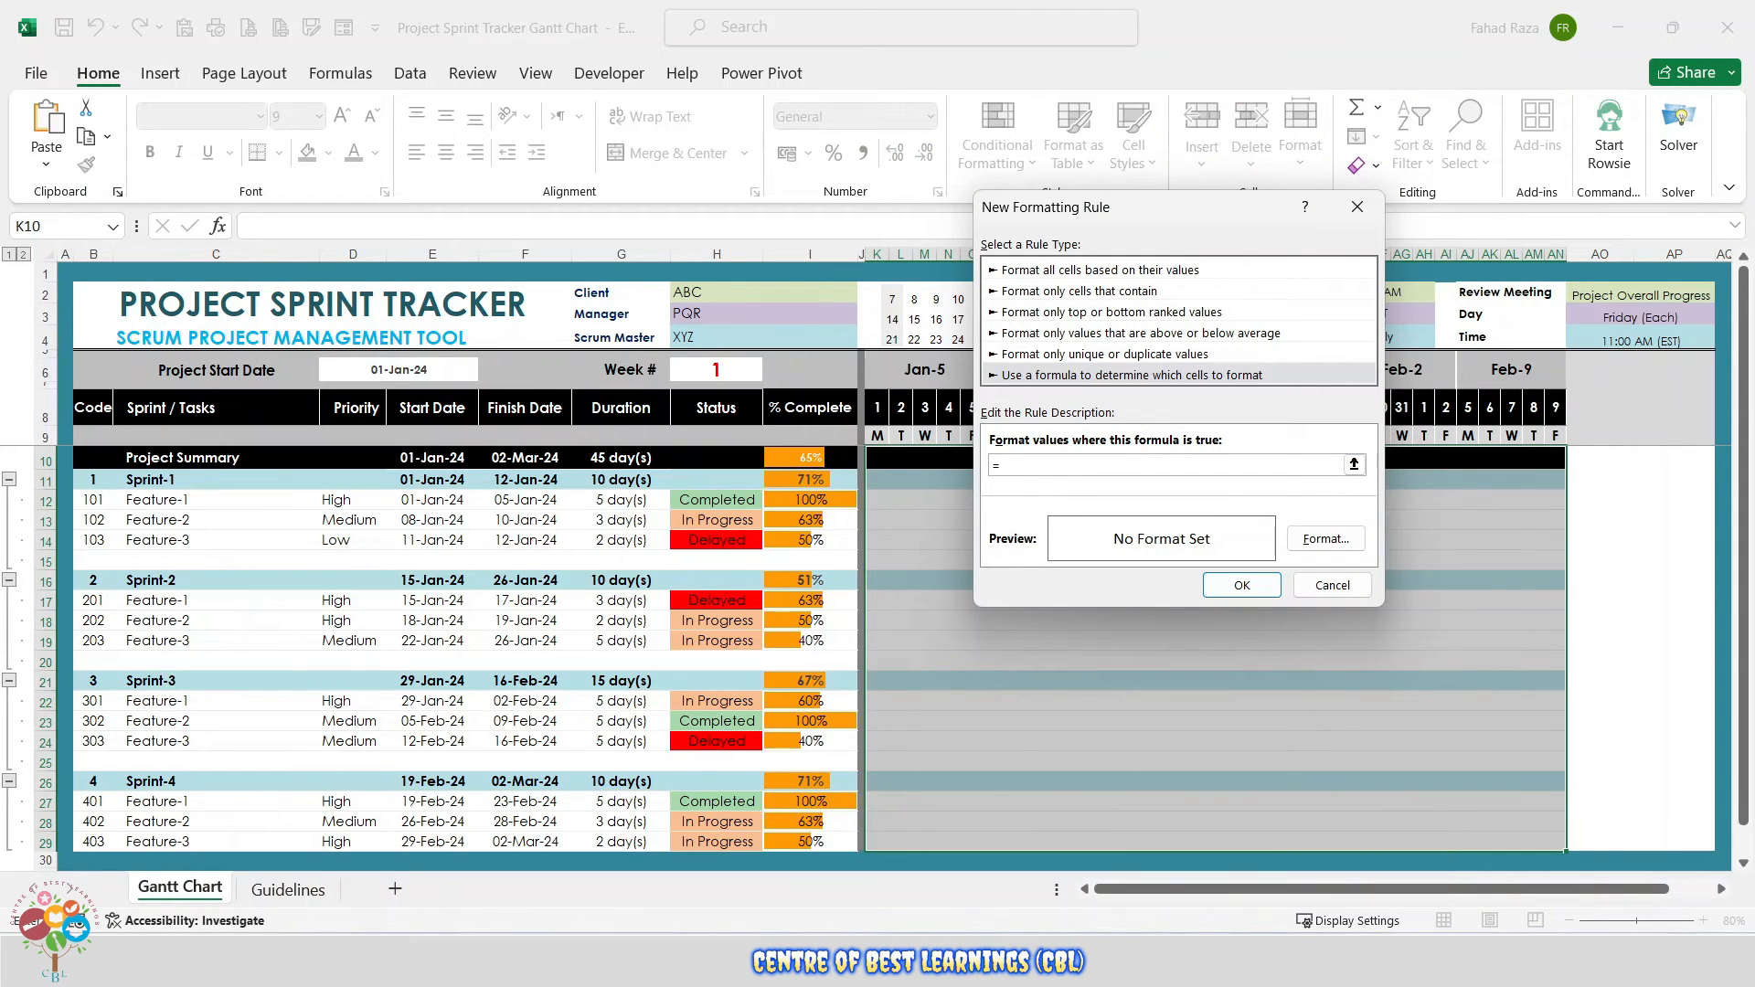
pyautogui.press('BackSpace')
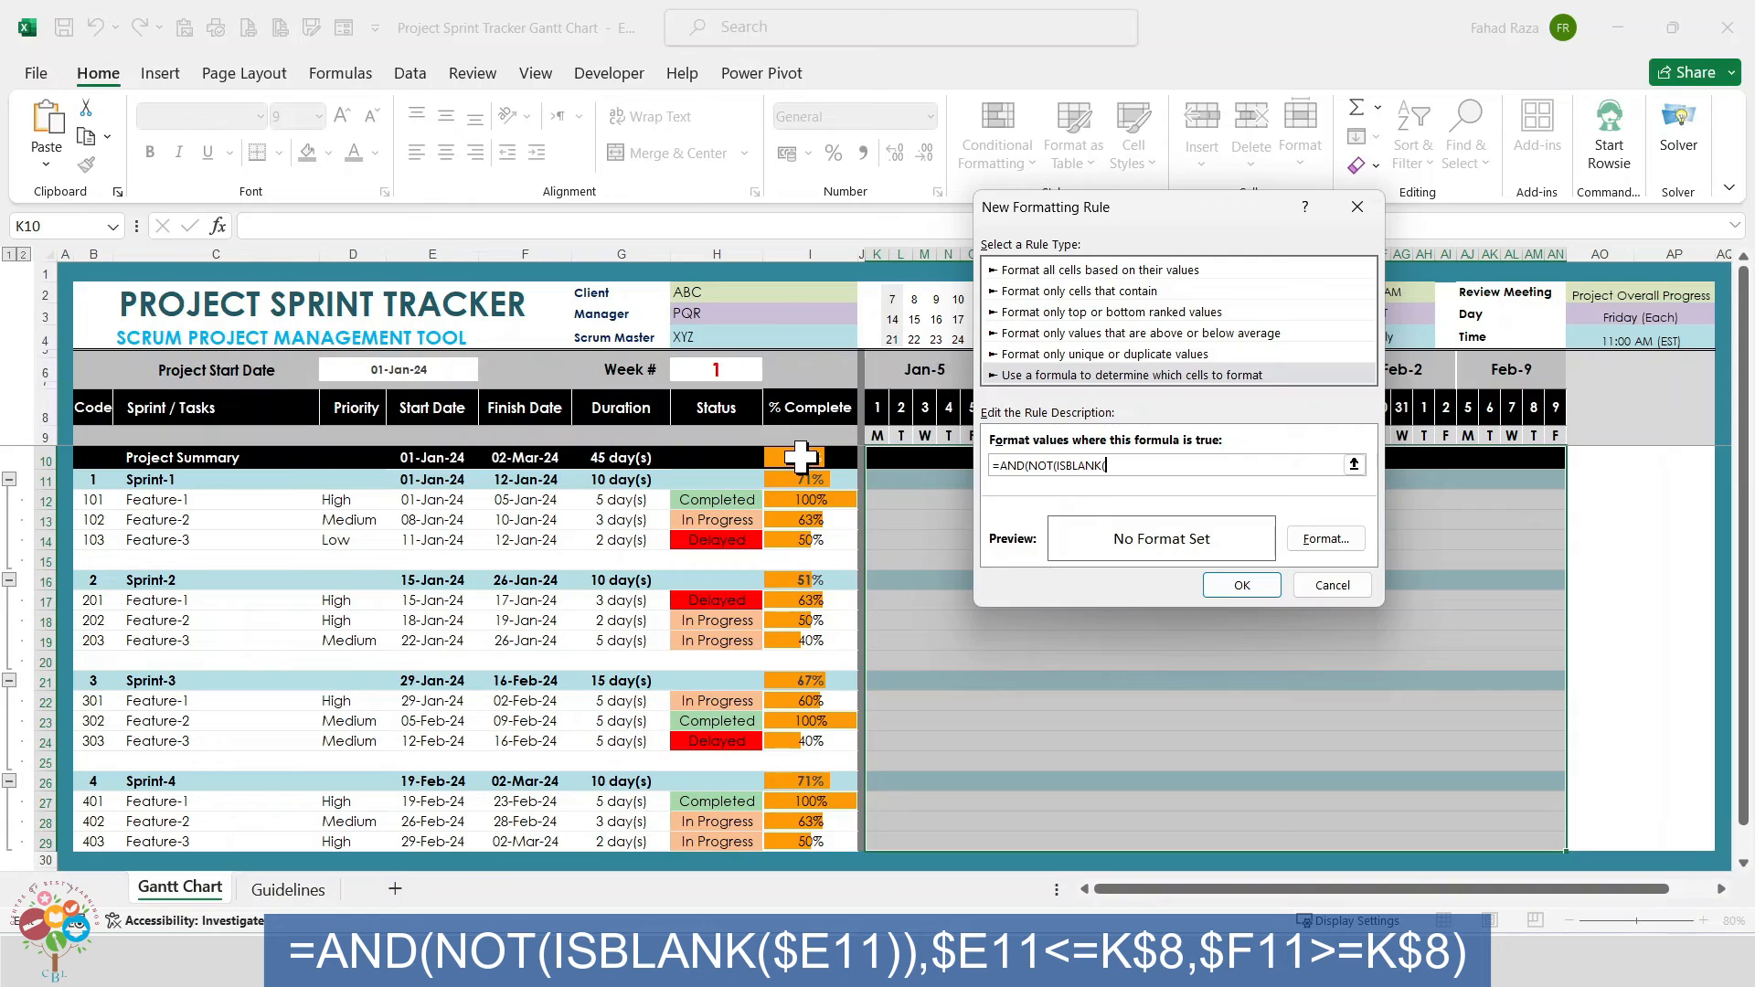
pyautogui.click(411, 463)
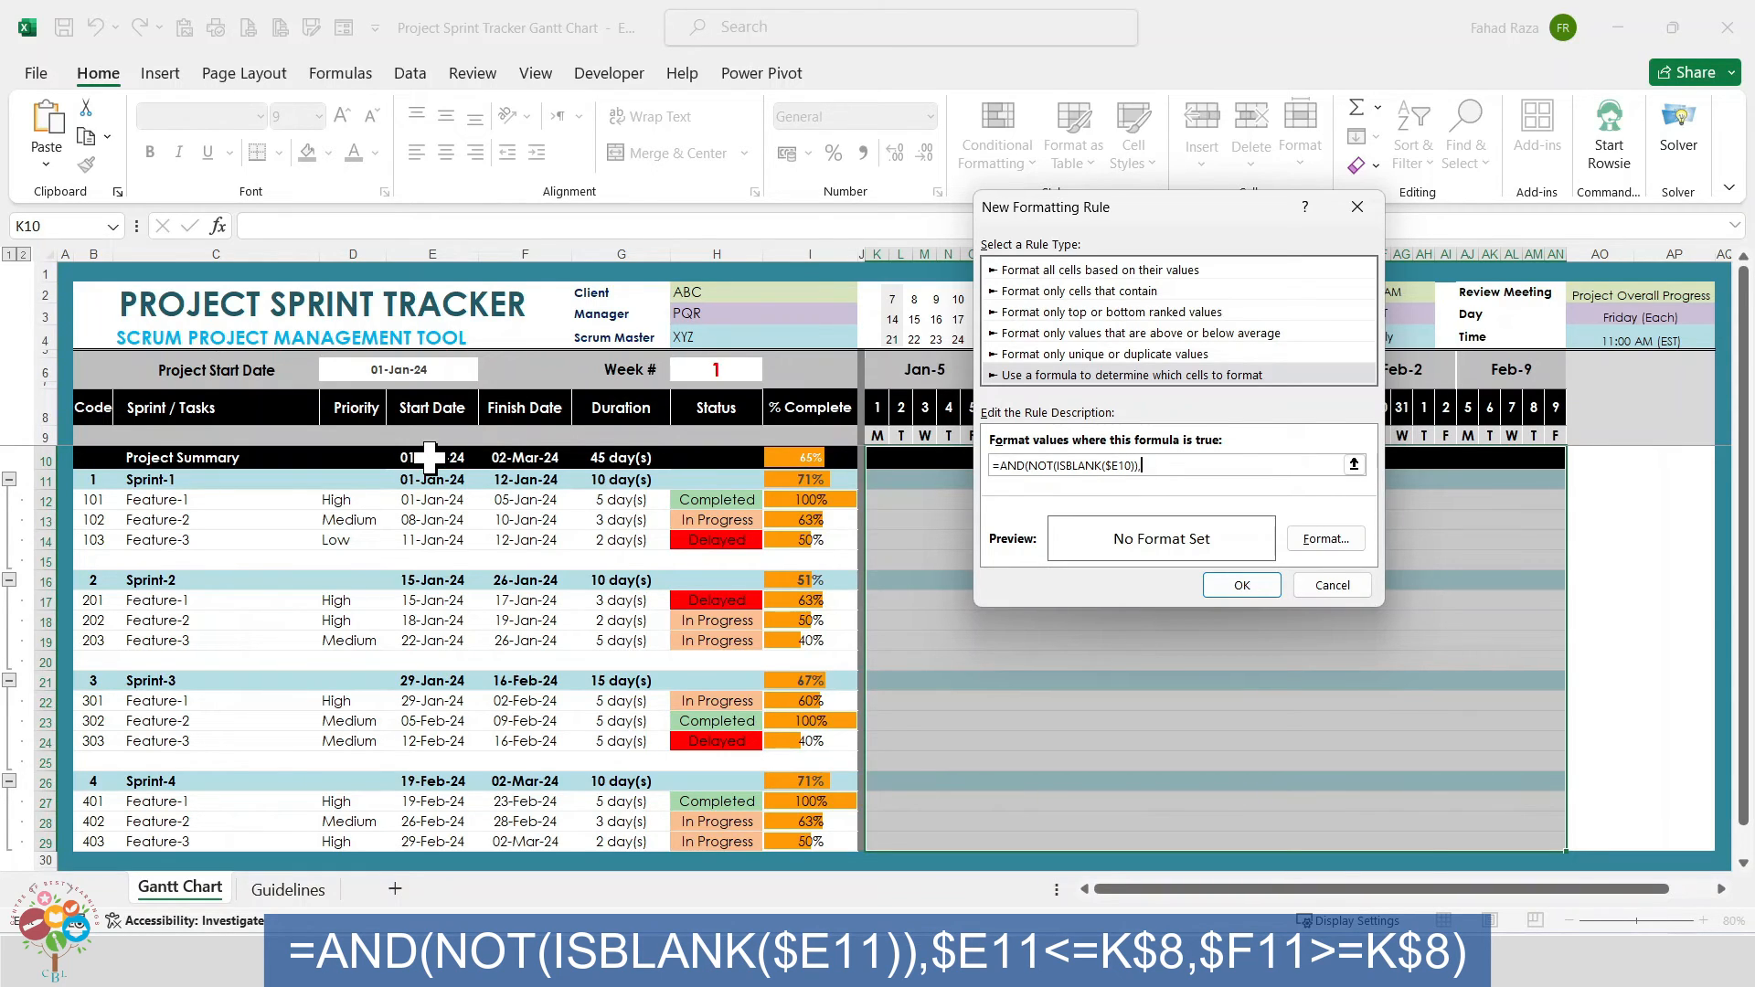
pyautogui.click(430, 457)
pyautogui.press('Left')
pyautogui.click(878, 408)
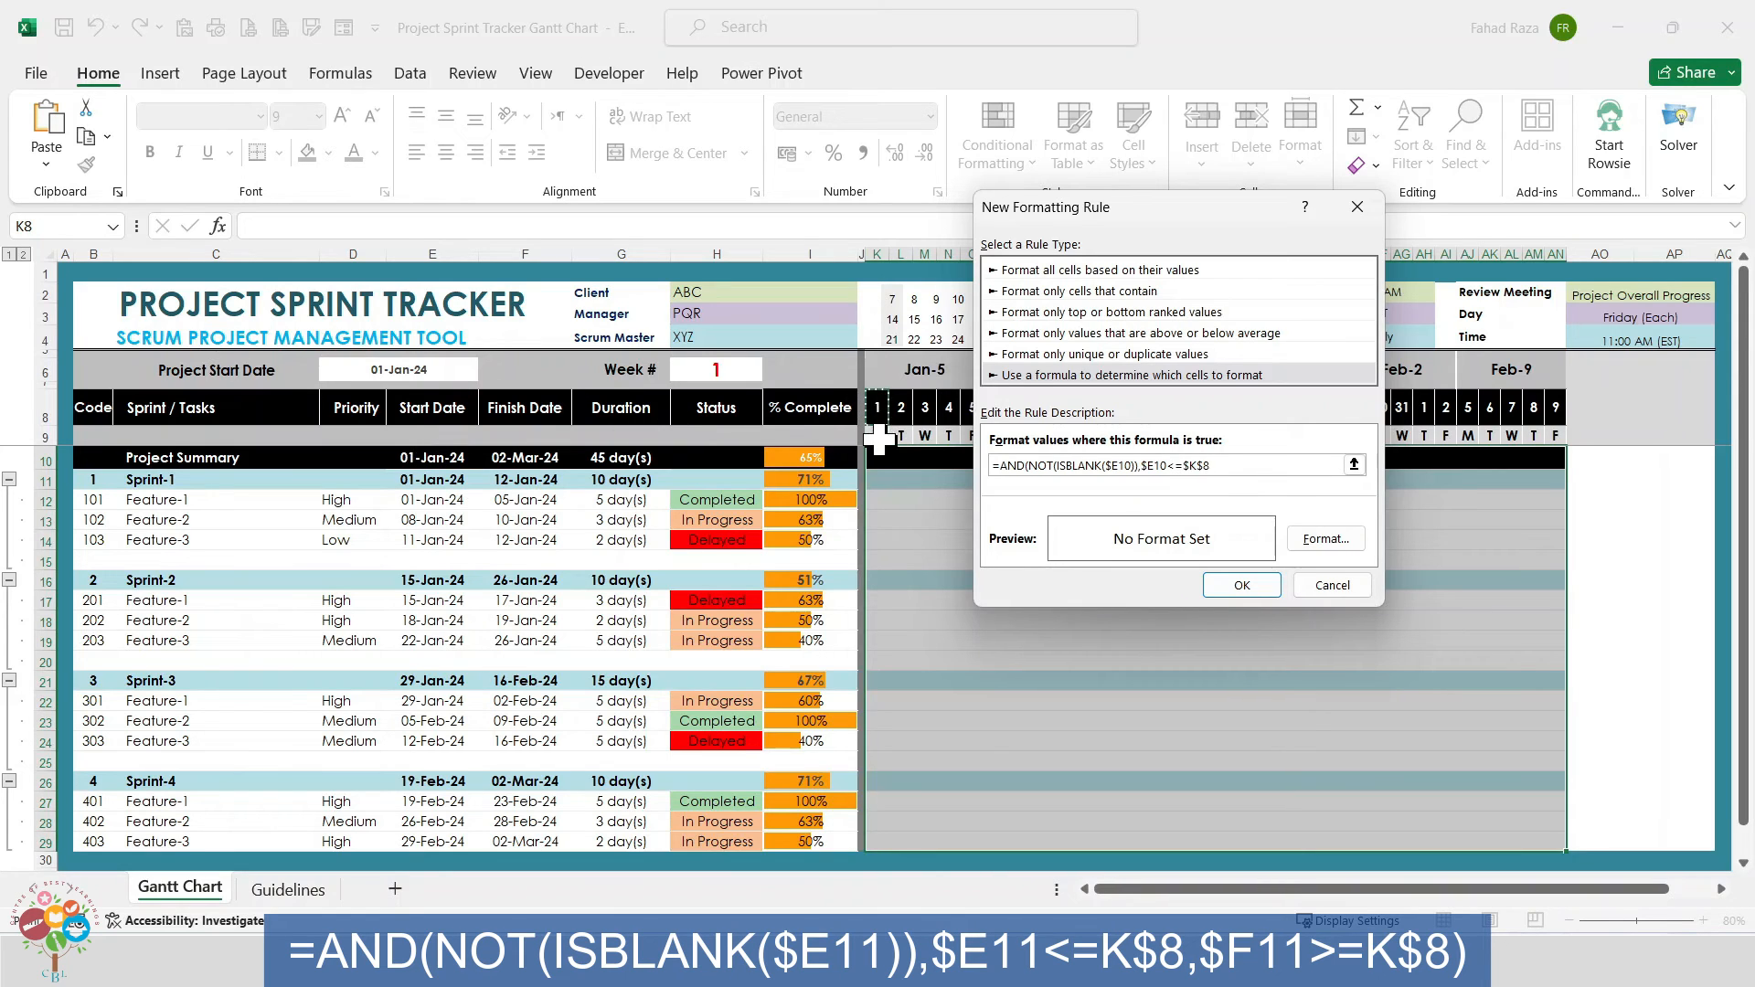
pyautogui.press('F2')
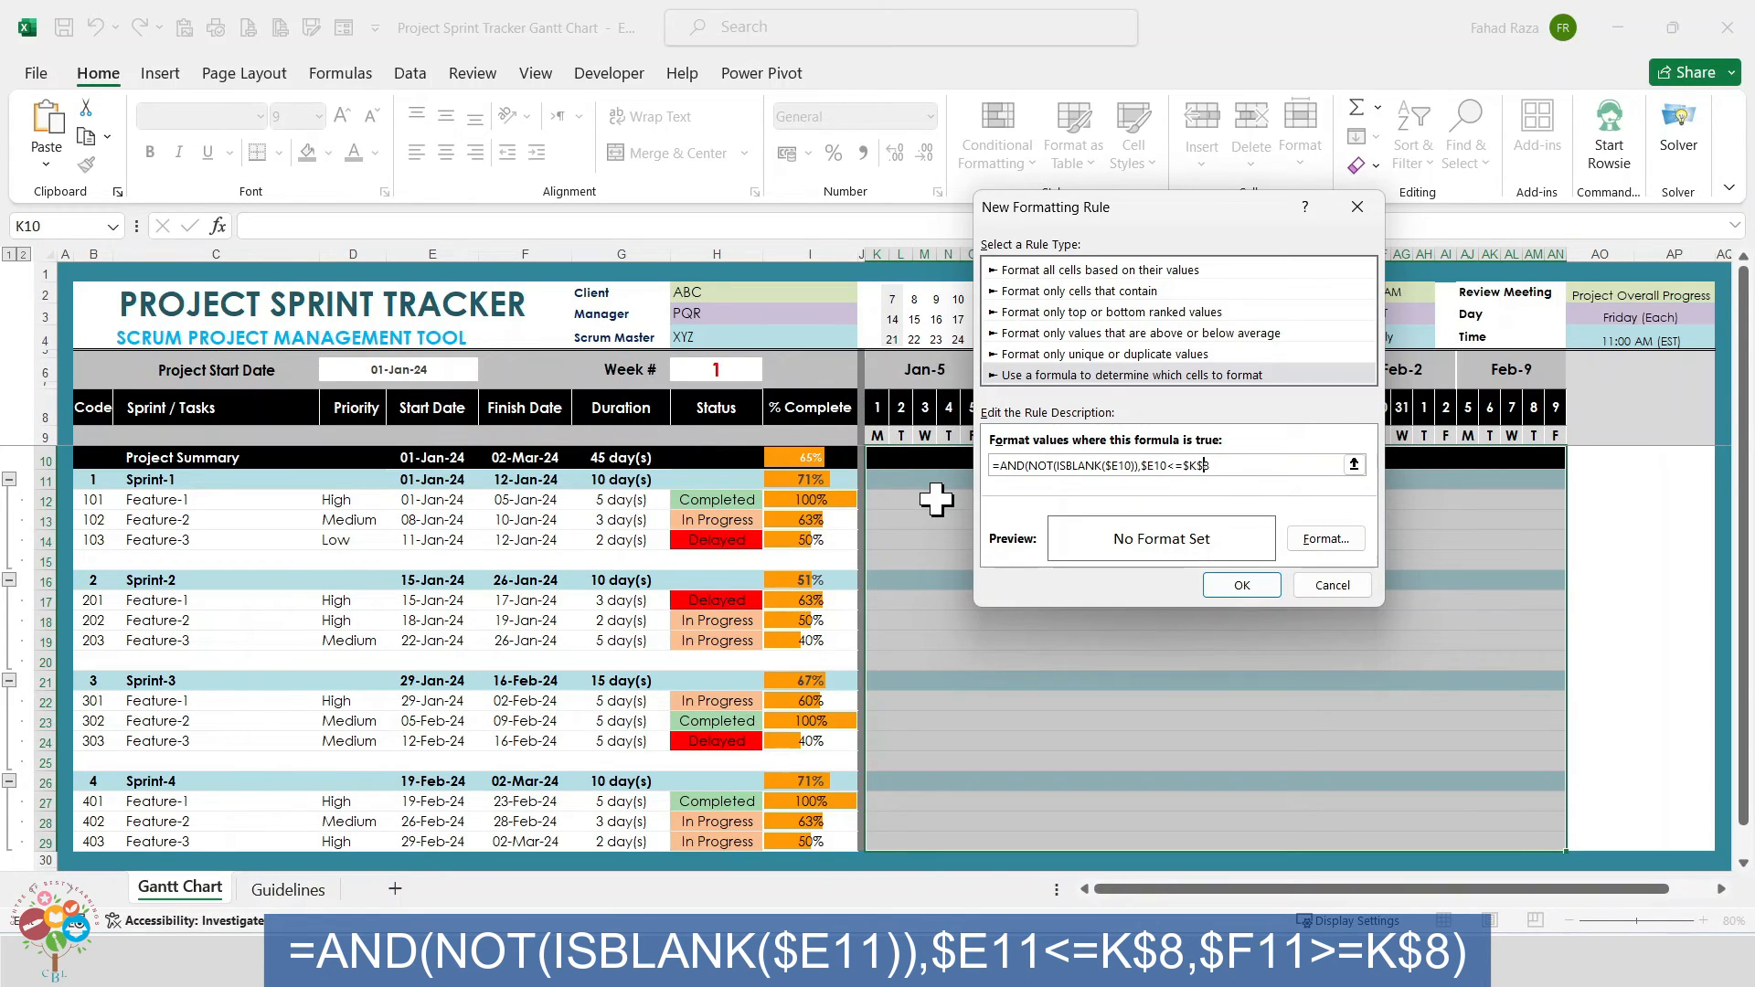
pyautogui.press('BackSpace')
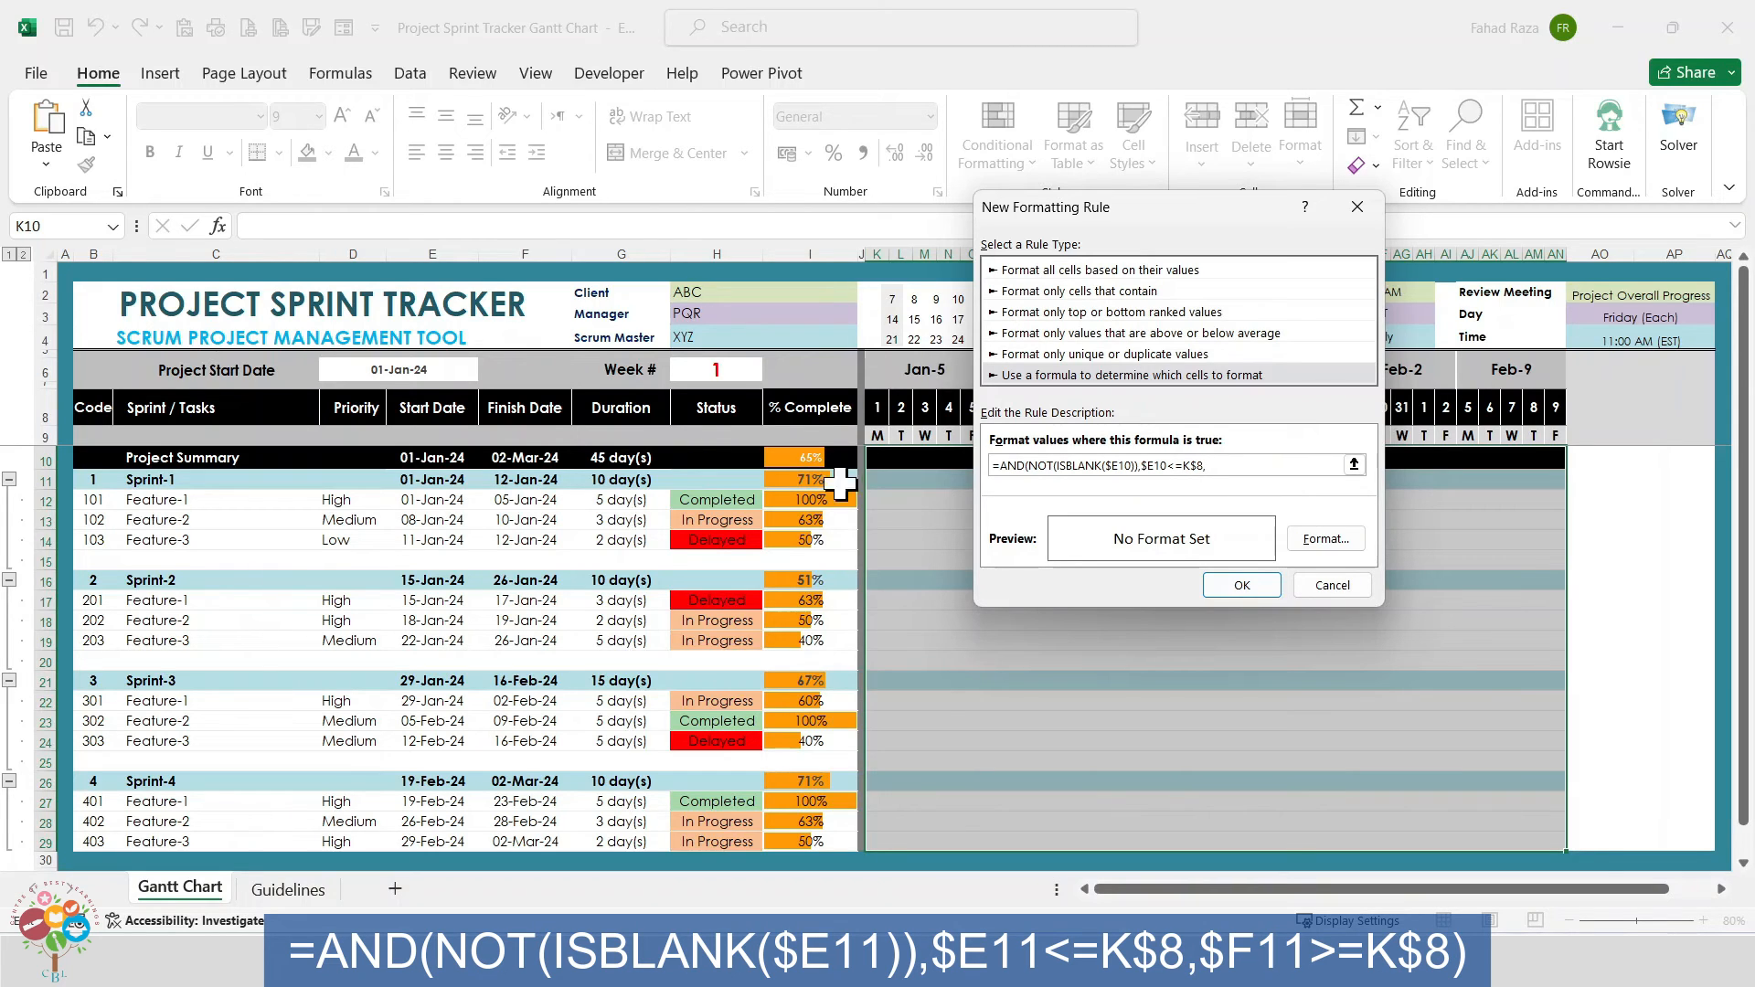
# - Add the finish-date condition $F10>=K$8 to the rule formula, with only column F and row 8 fixed
pyautogui.click(542, 464)
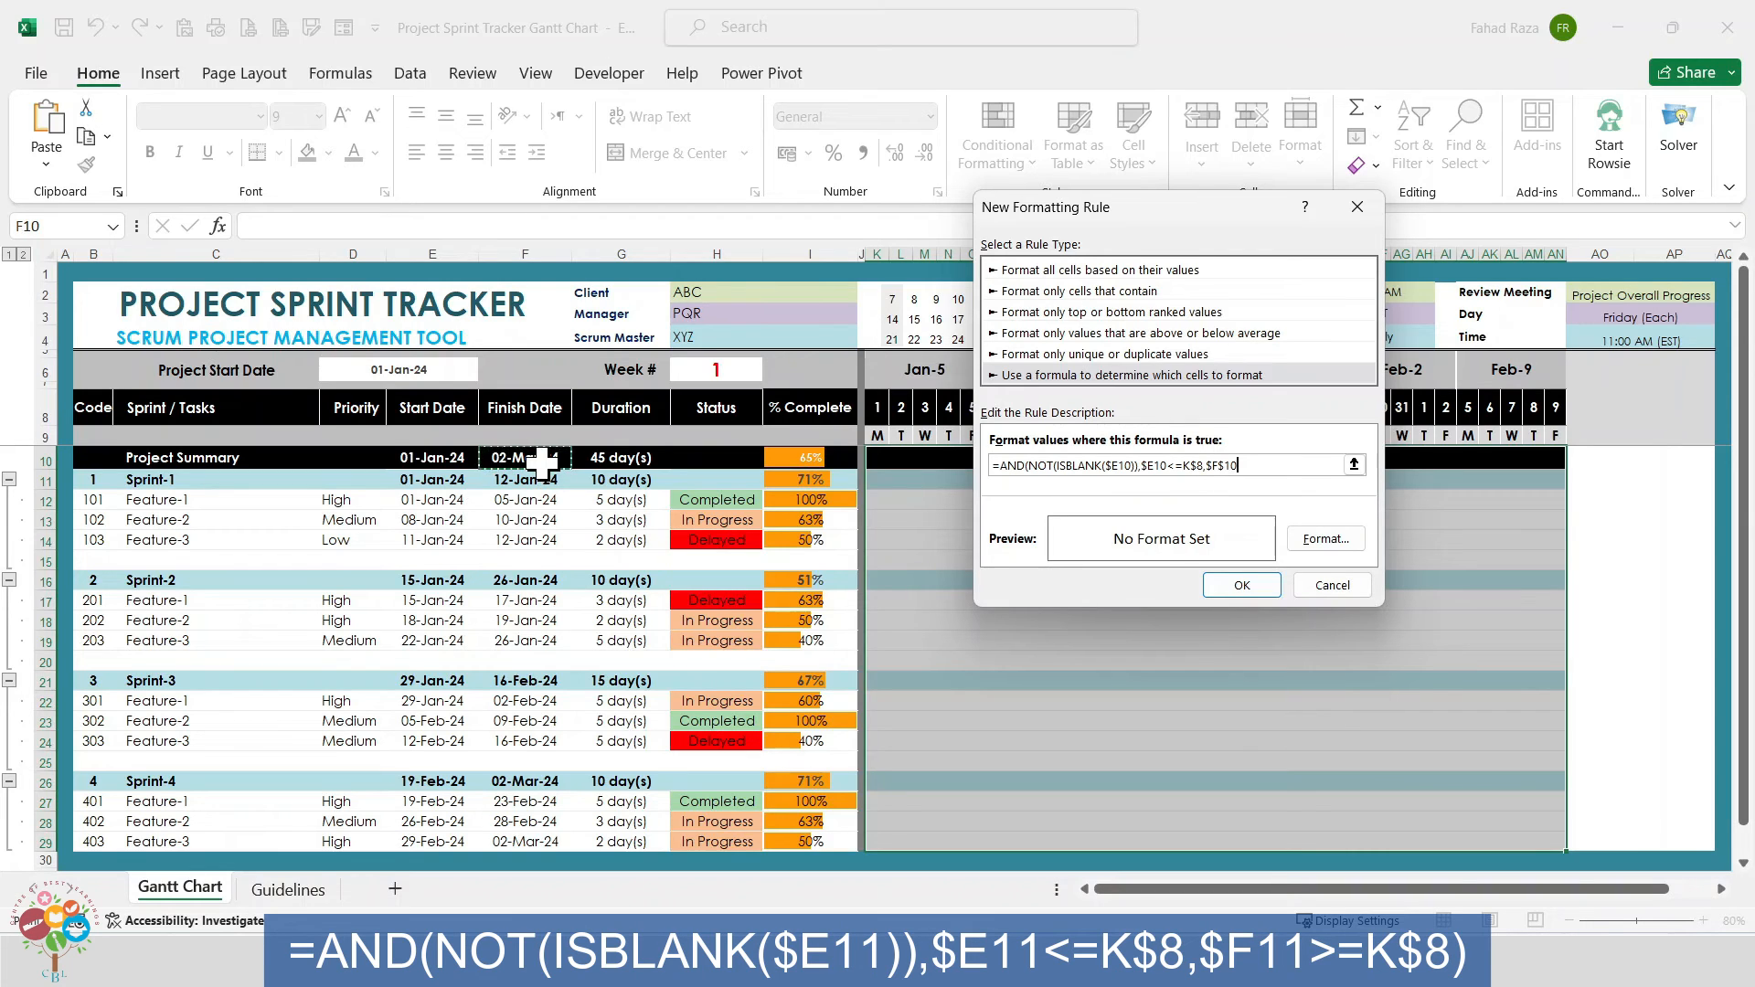
pyautogui.press('F2')
pyautogui.press('Left')
pyautogui.click(878, 407)
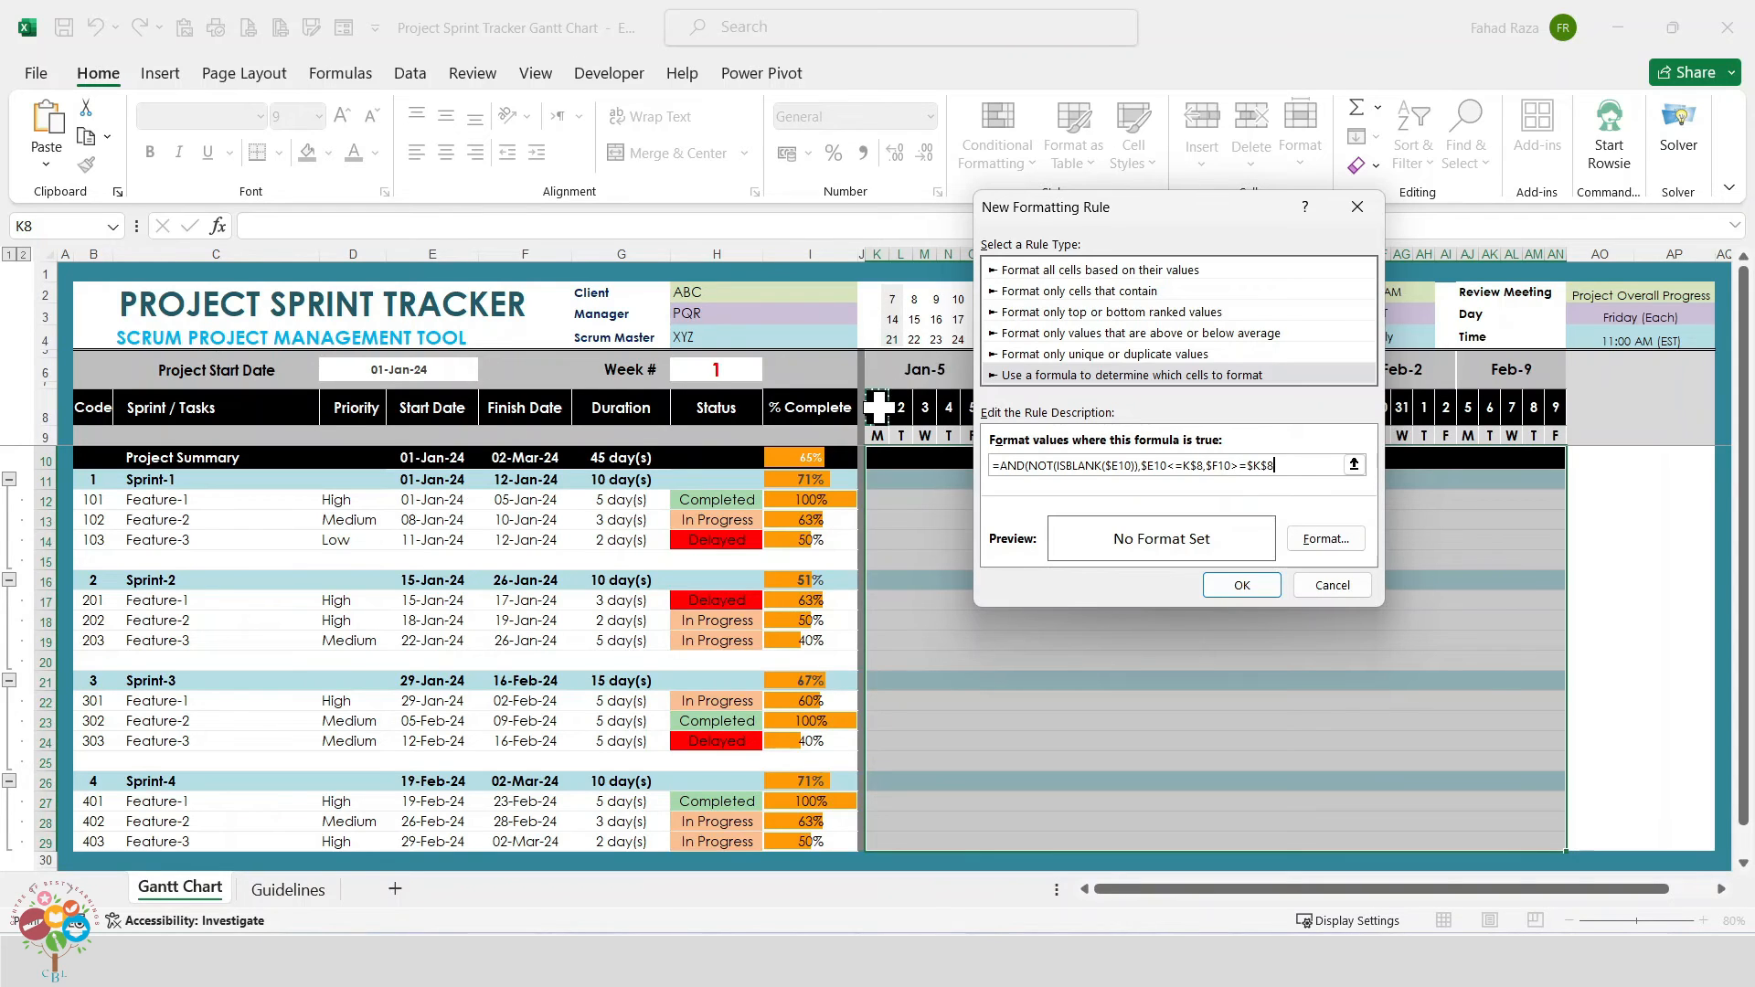
pyautogui.press('Left')
pyautogui.press('BackSpace')
# - Give the rule a purple background fill with a thin vertical stripe pattern
pyautogui.click(1325, 540)
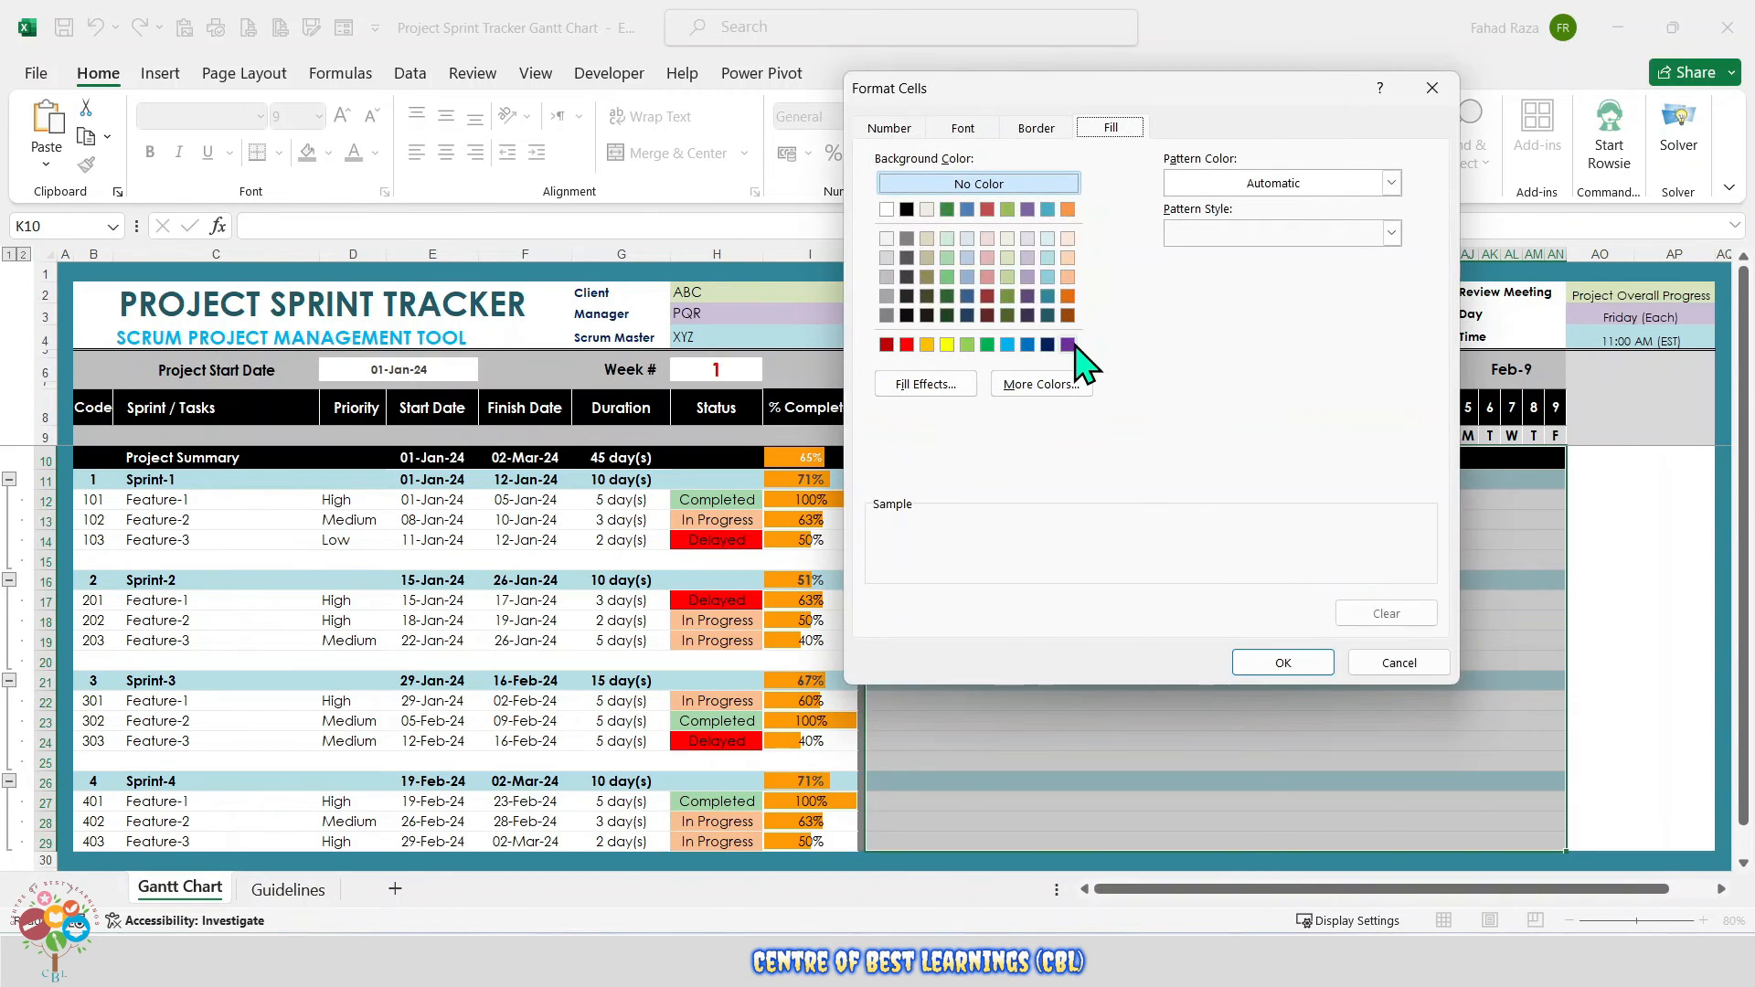
pyautogui.click(1070, 346)
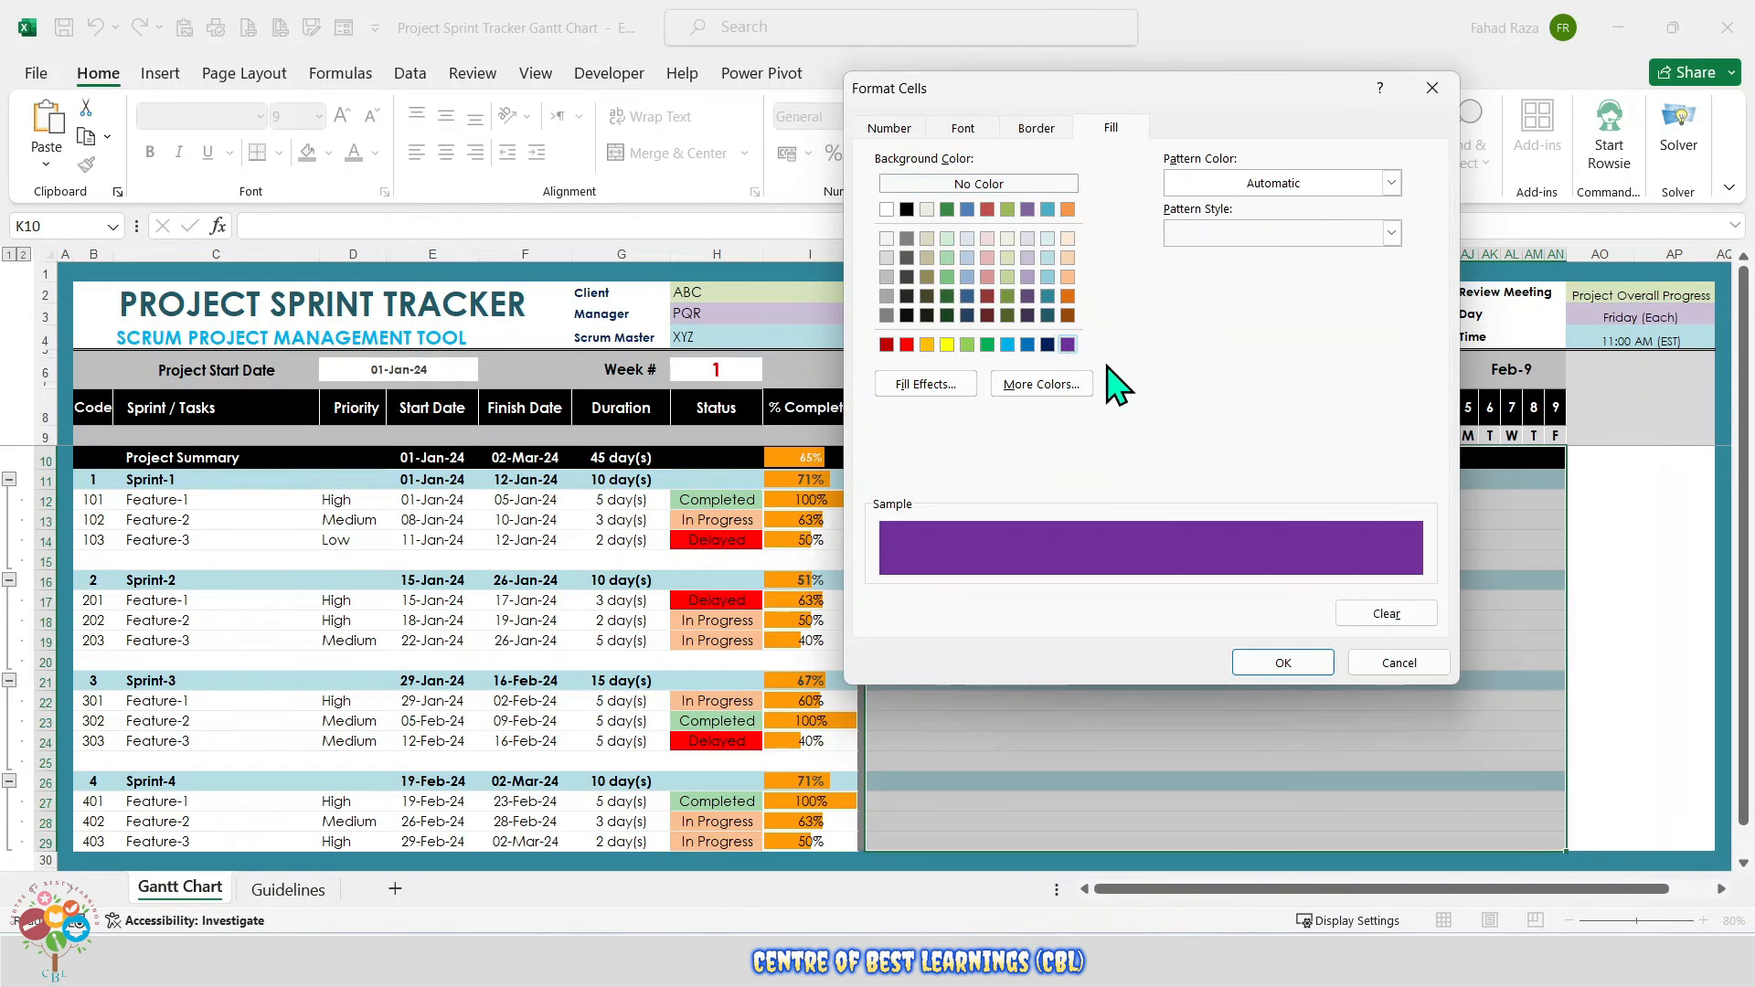
pyautogui.click(946, 388)
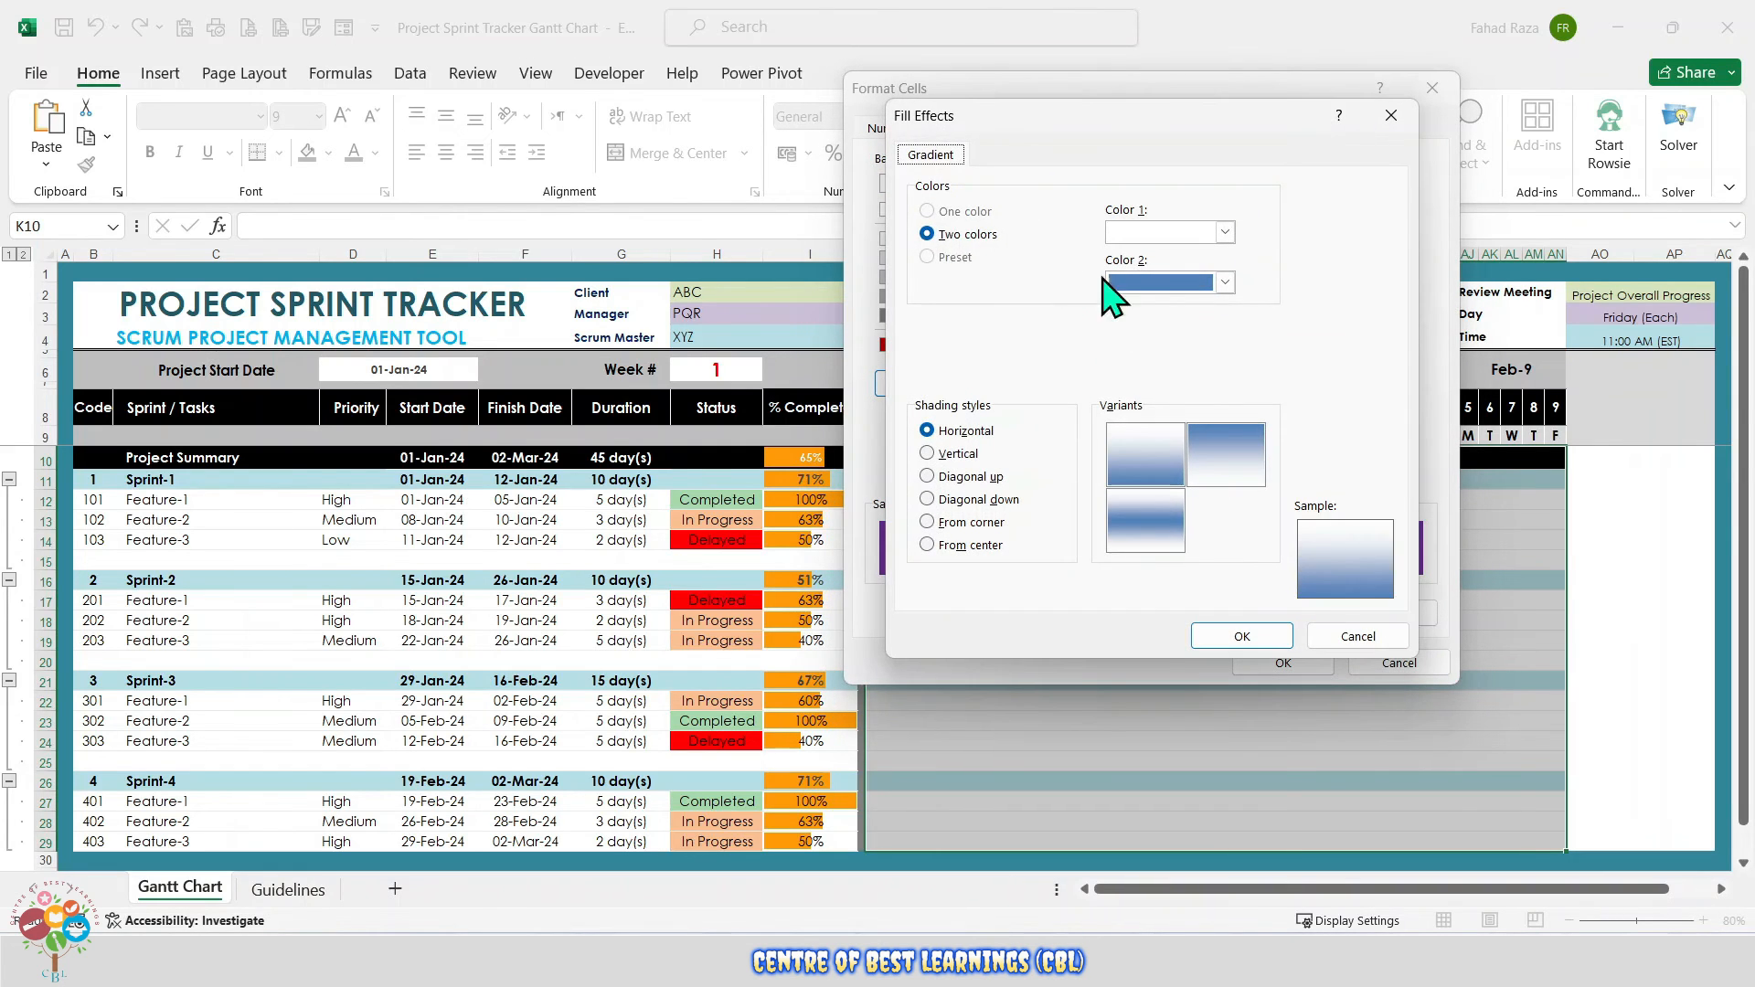
pyautogui.click(1392, 115)
pyautogui.click(1292, 236)
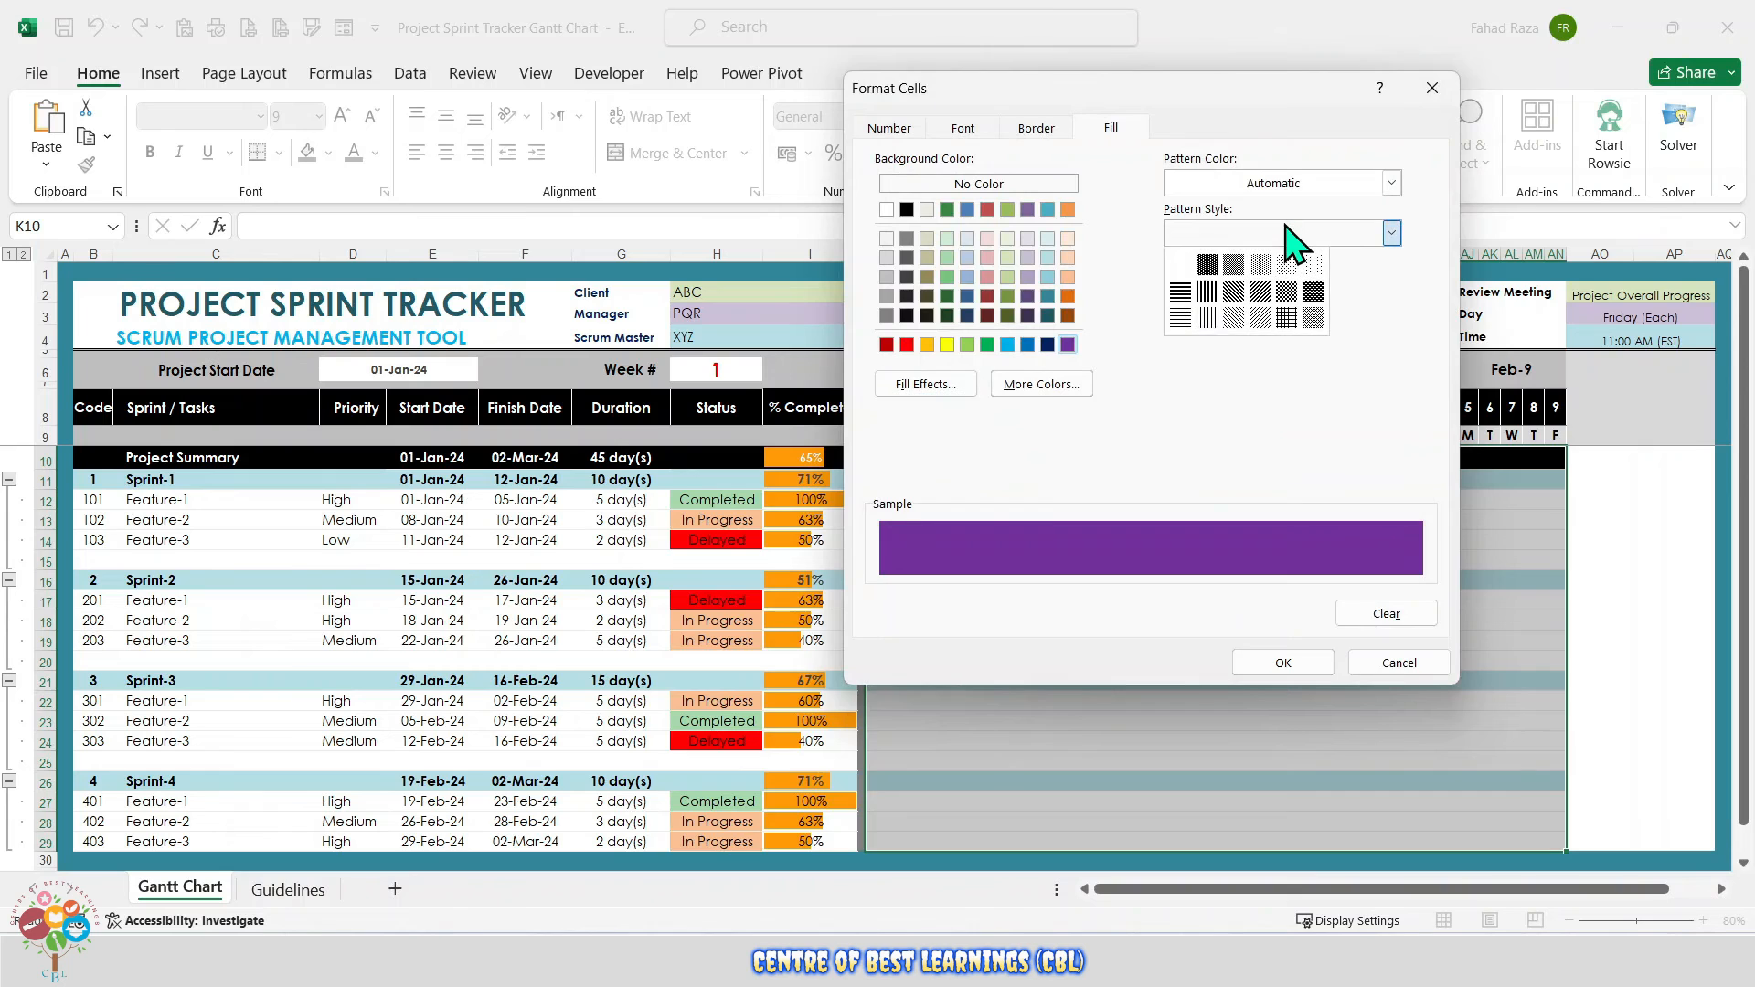
pyautogui.click(1207, 318)
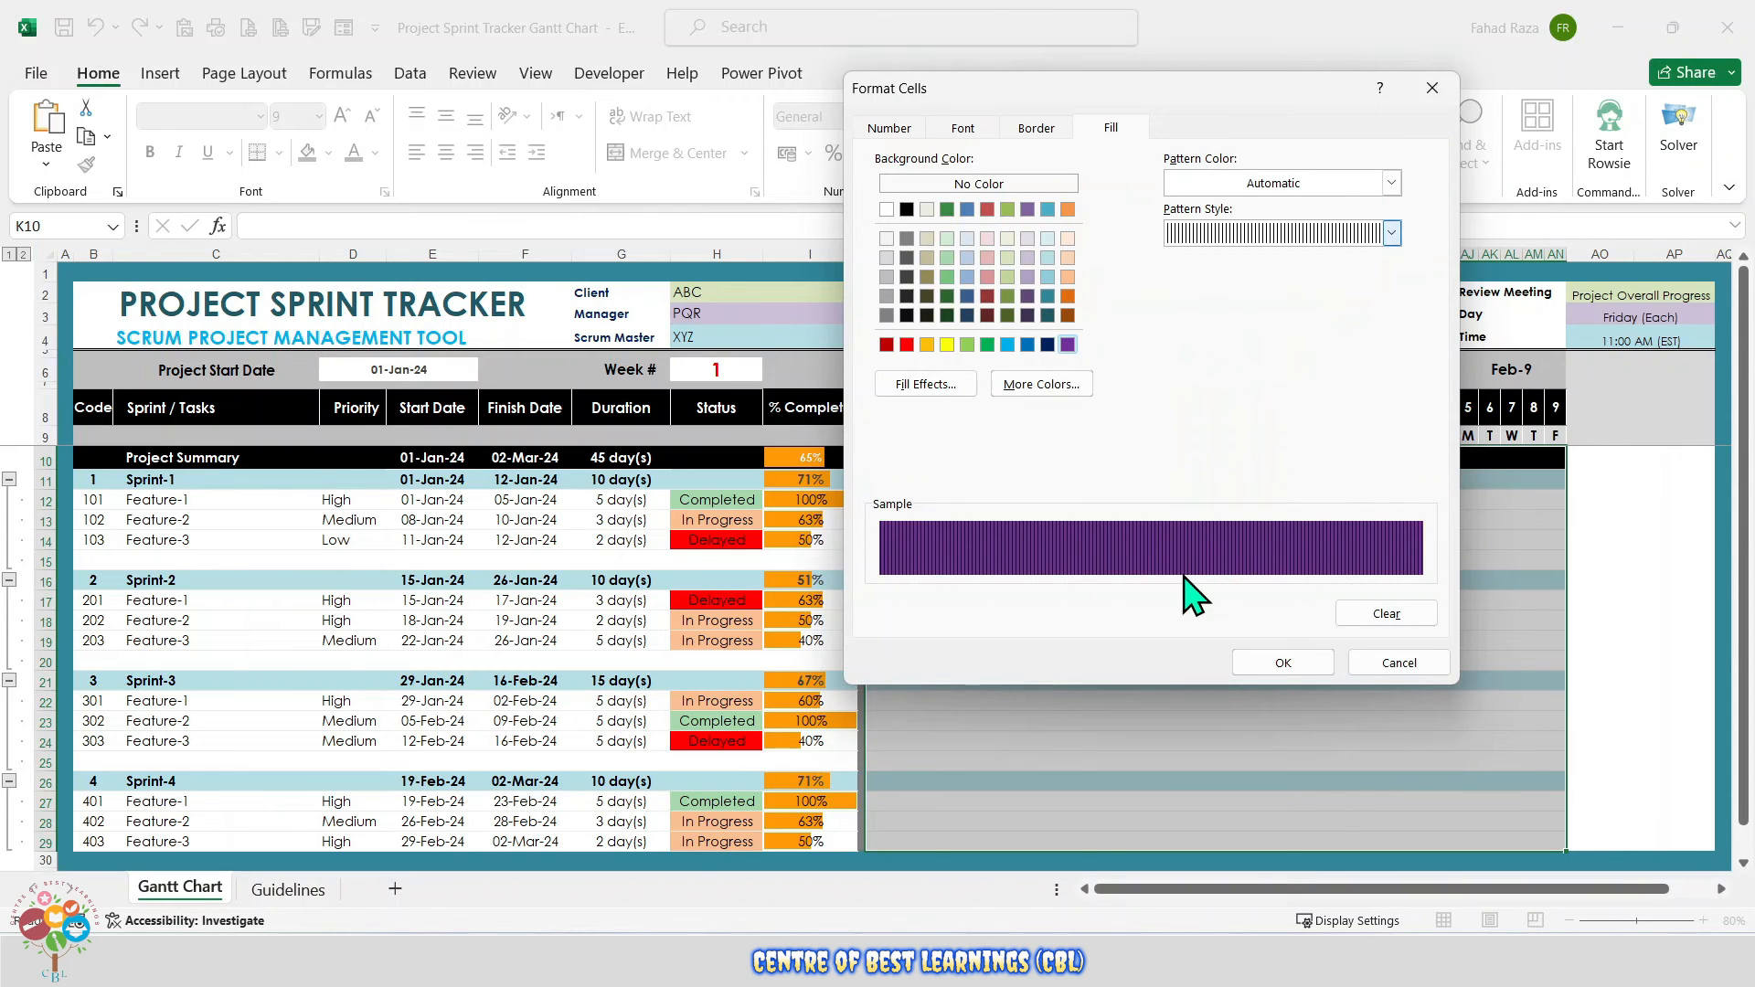
pyautogui.click(1269, 669)
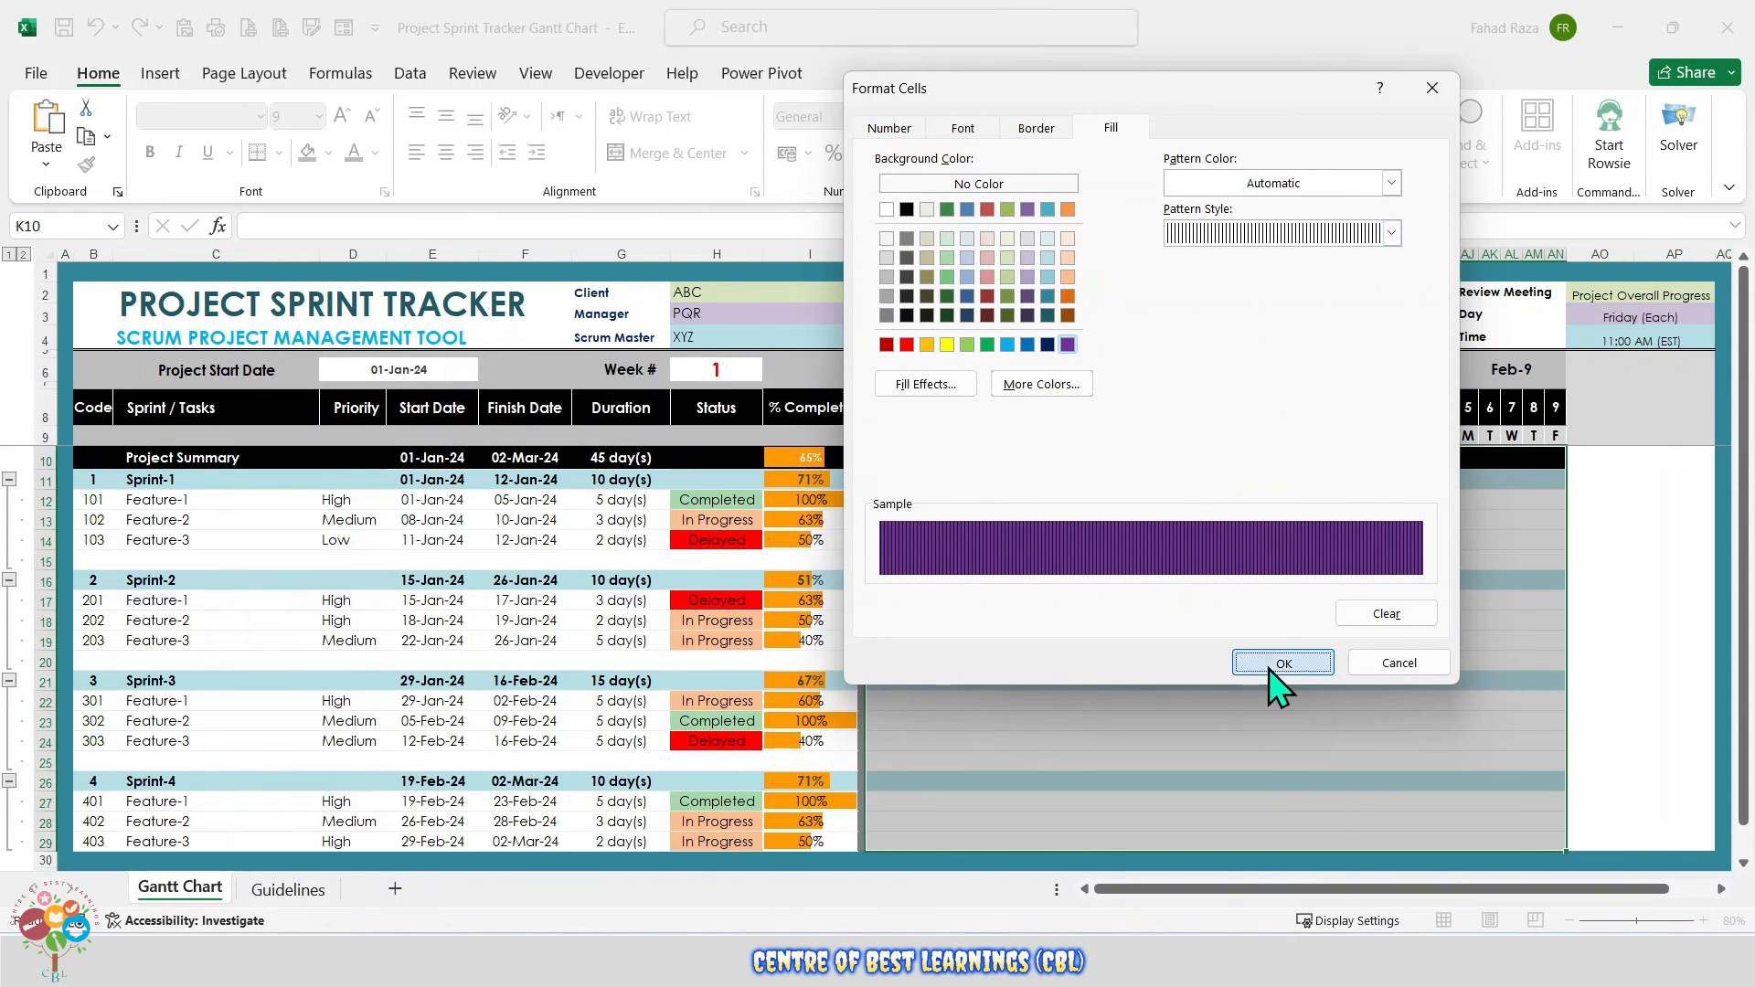
# - Add the missing closing parenthesis to the rule formula and apply the time-bar rule to the timeline
pyautogui.click(1243, 586)
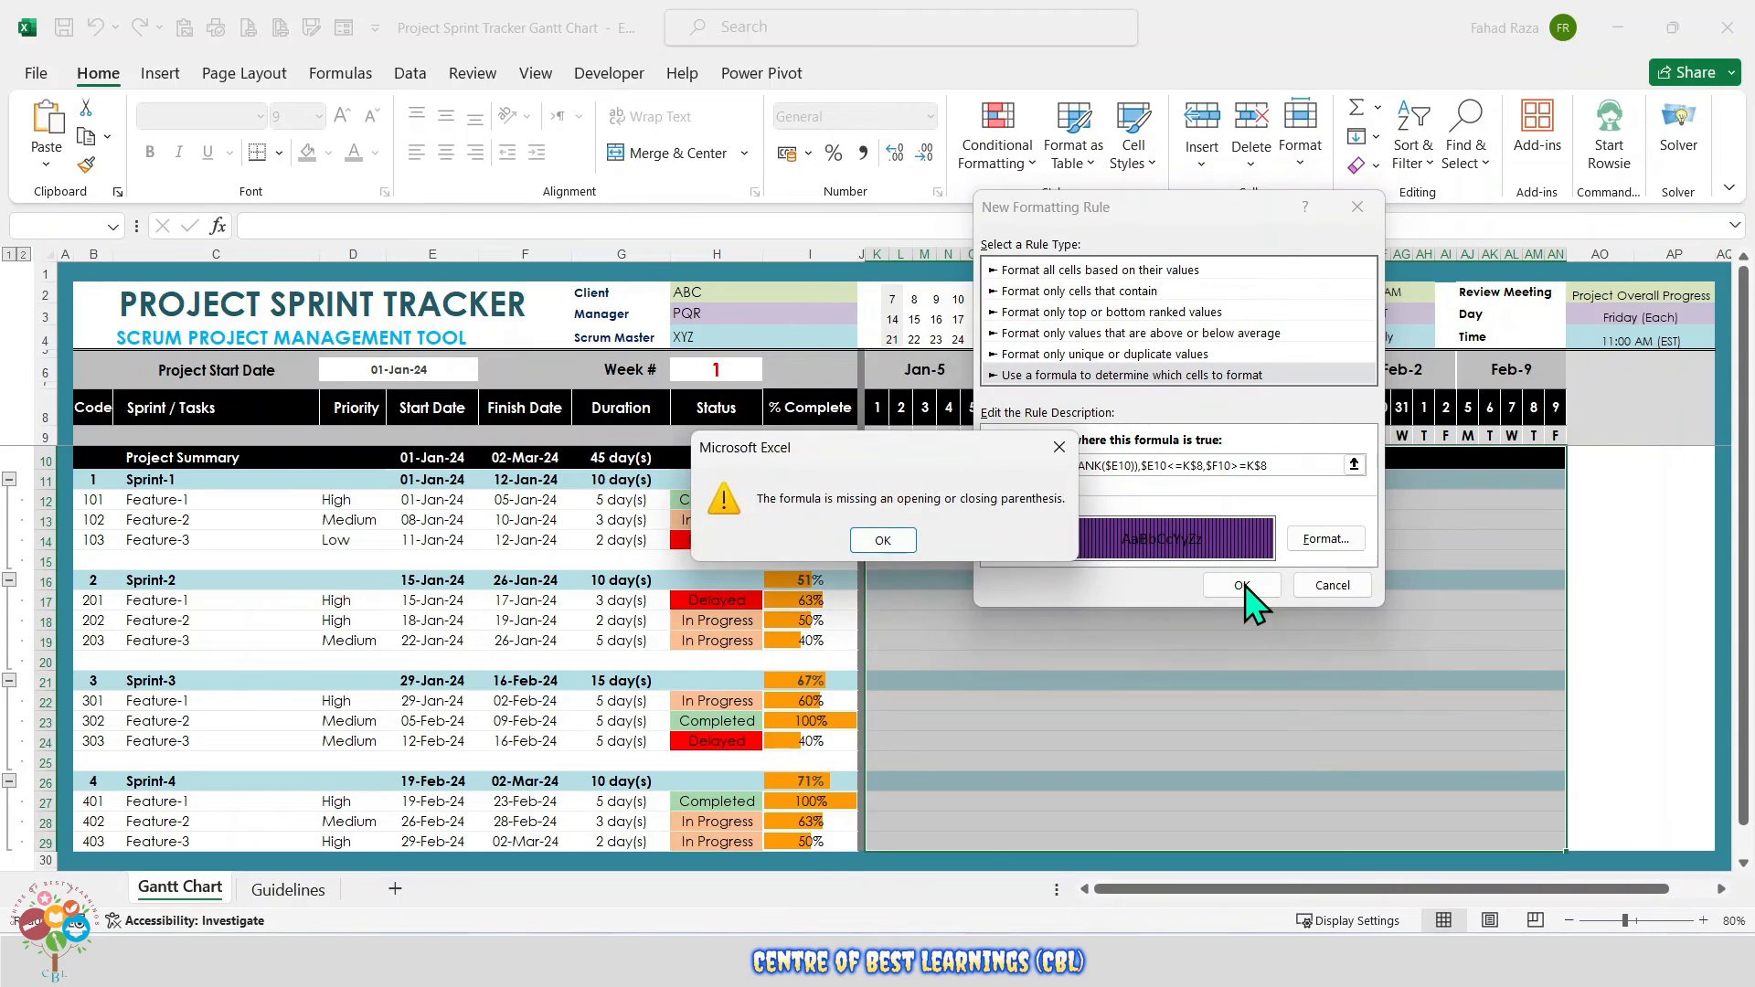
pyautogui.click(913, 551)
pyautogui.click(1291, 466)
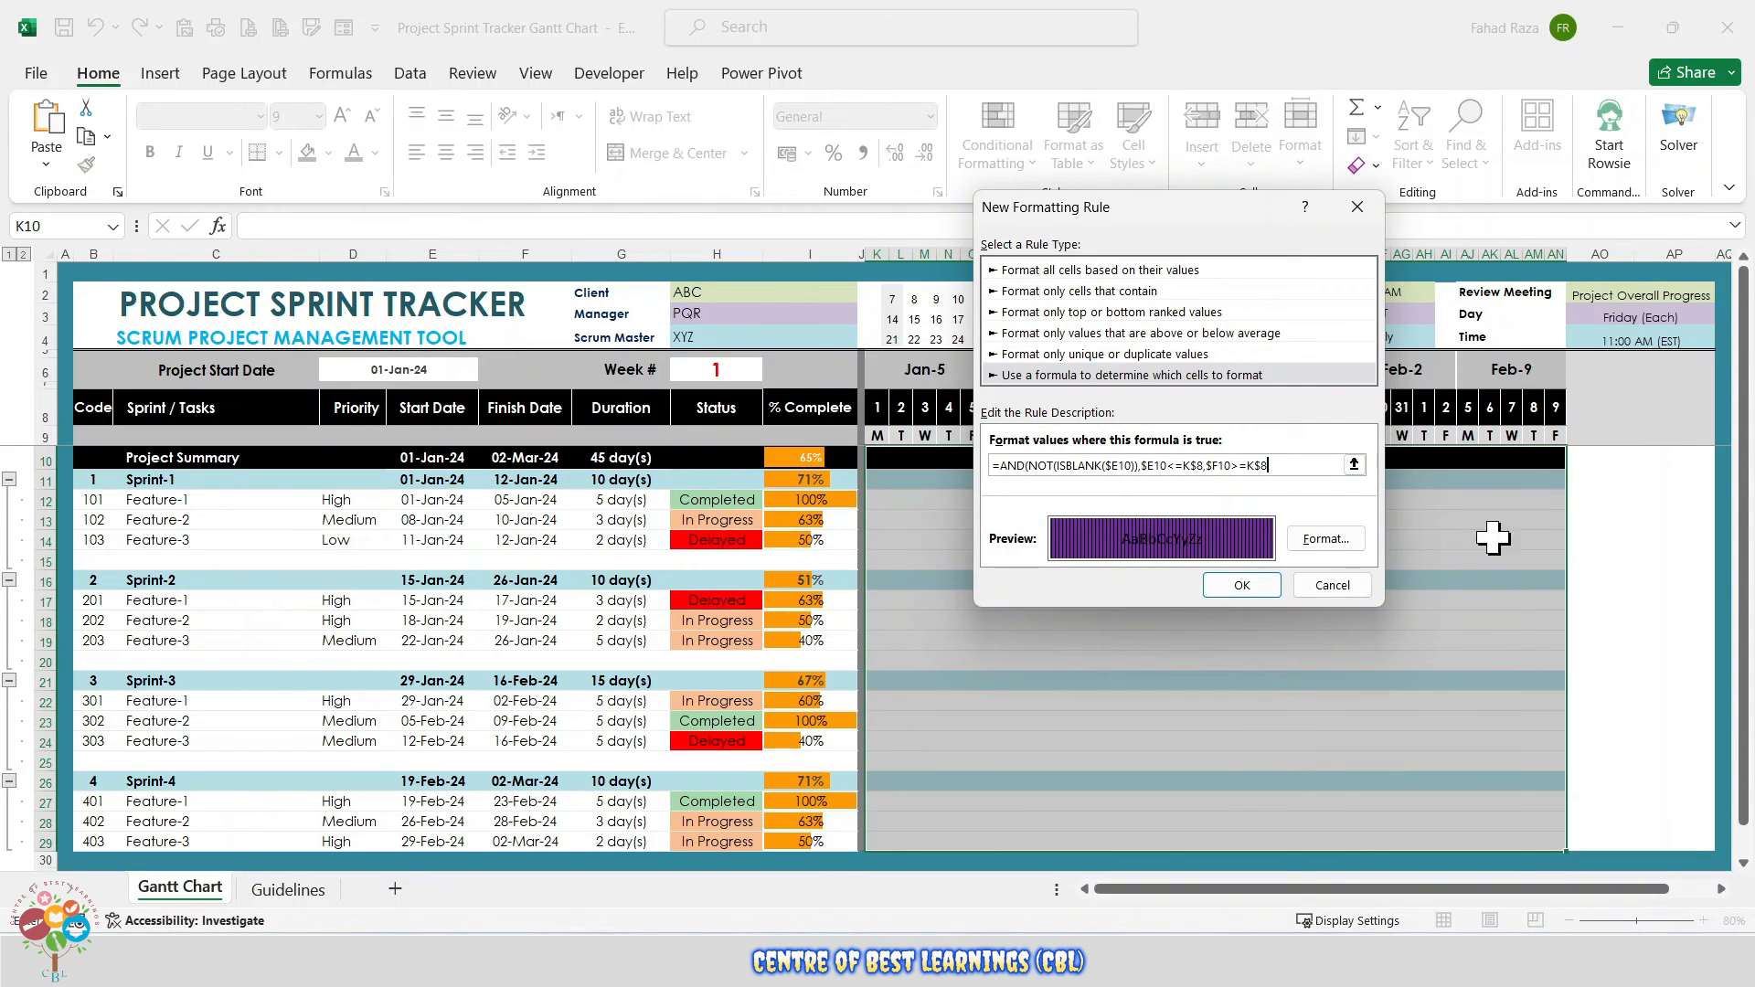
pyautogui.click(1243, 586)
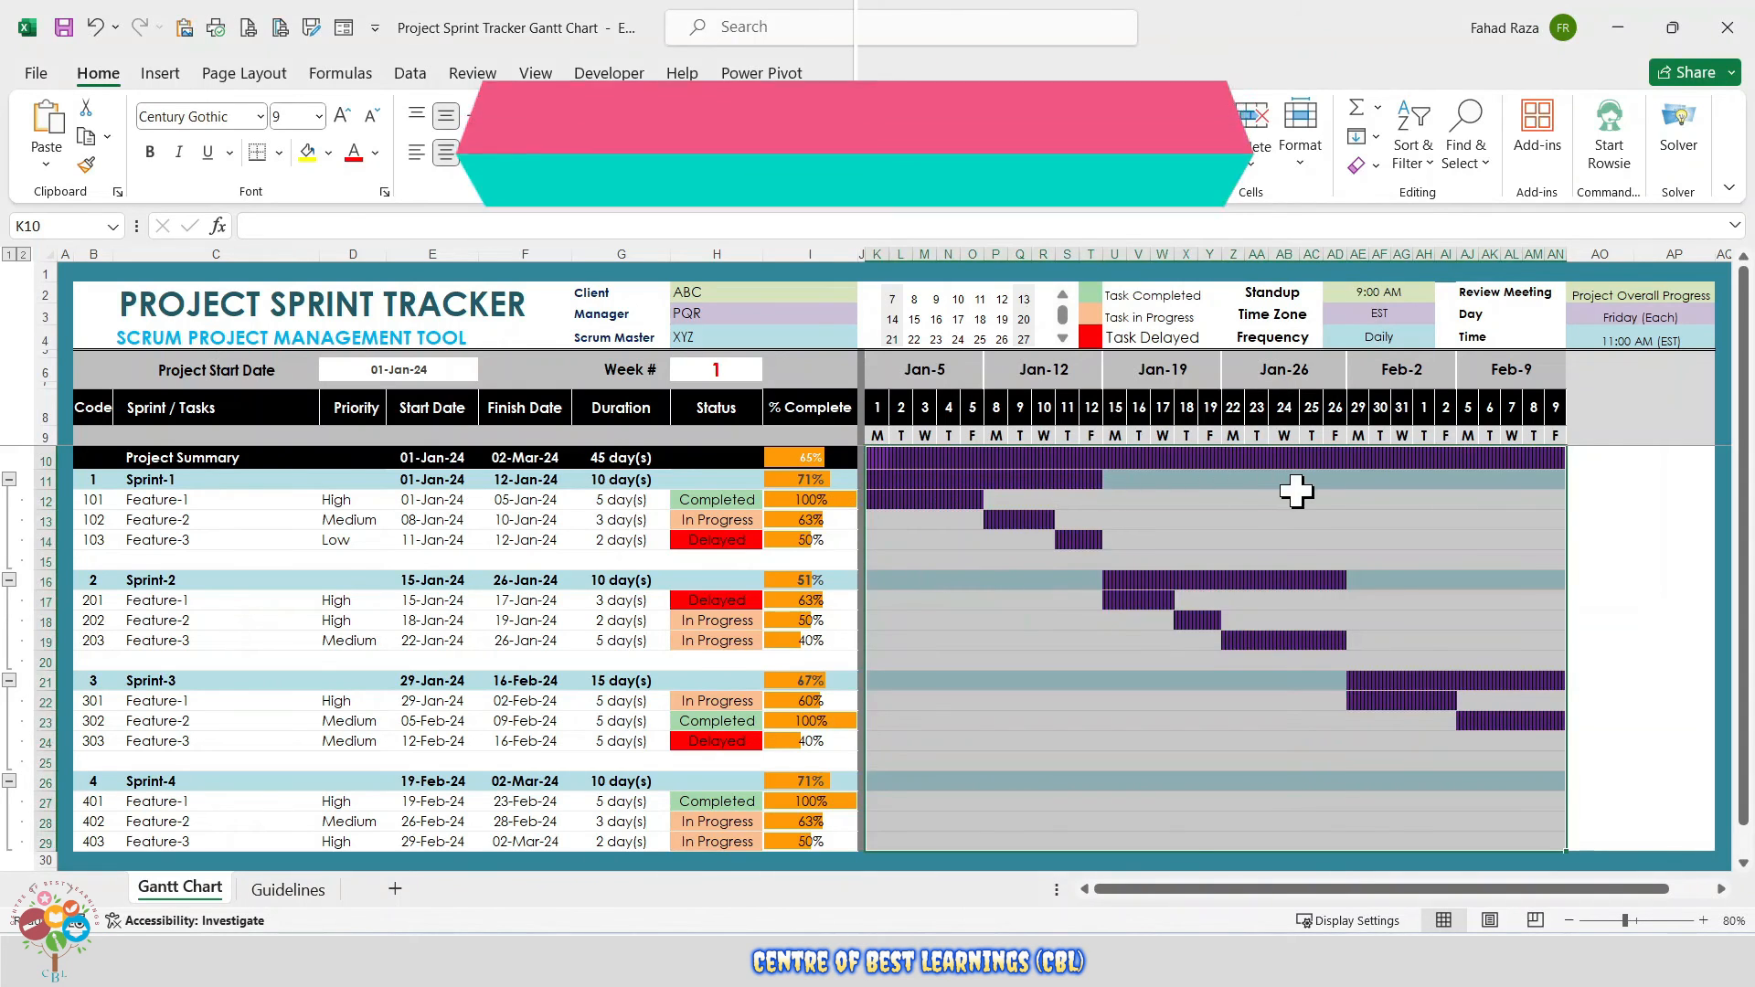
pyautogui.click(1289, 496)
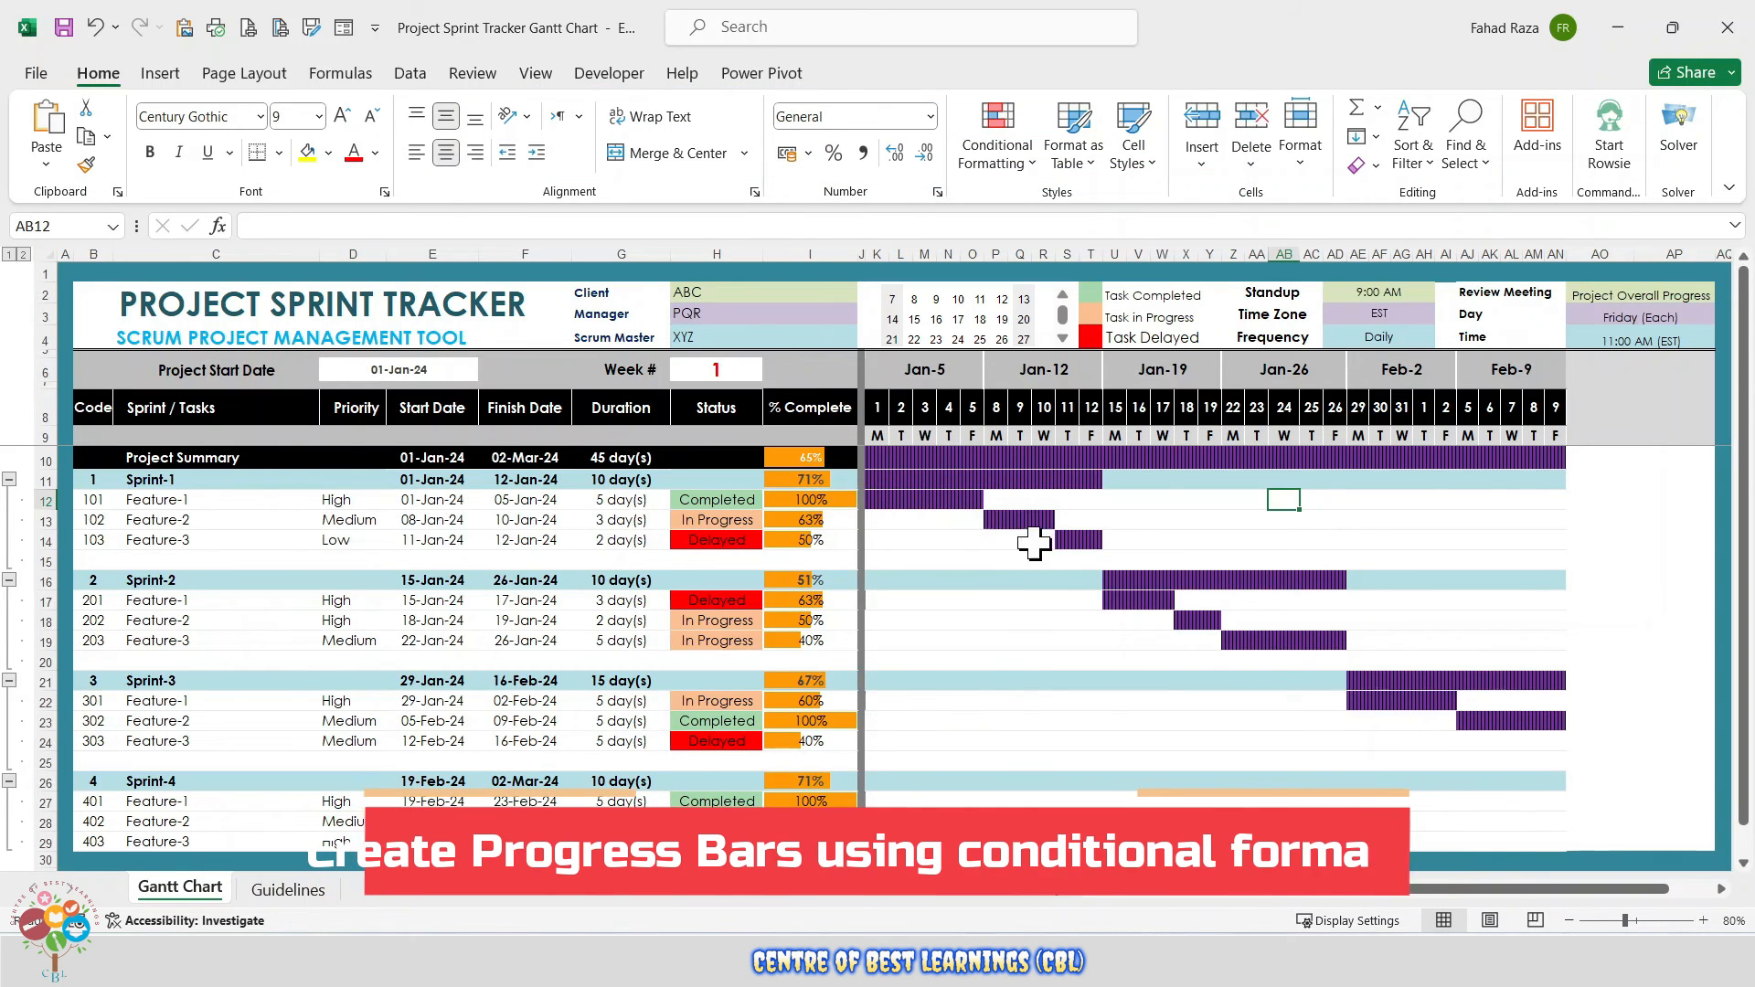
# - Start a new formula-based conditional formatting rule for the timeline cells K10:AN29
pyautogui.click(878, 462)
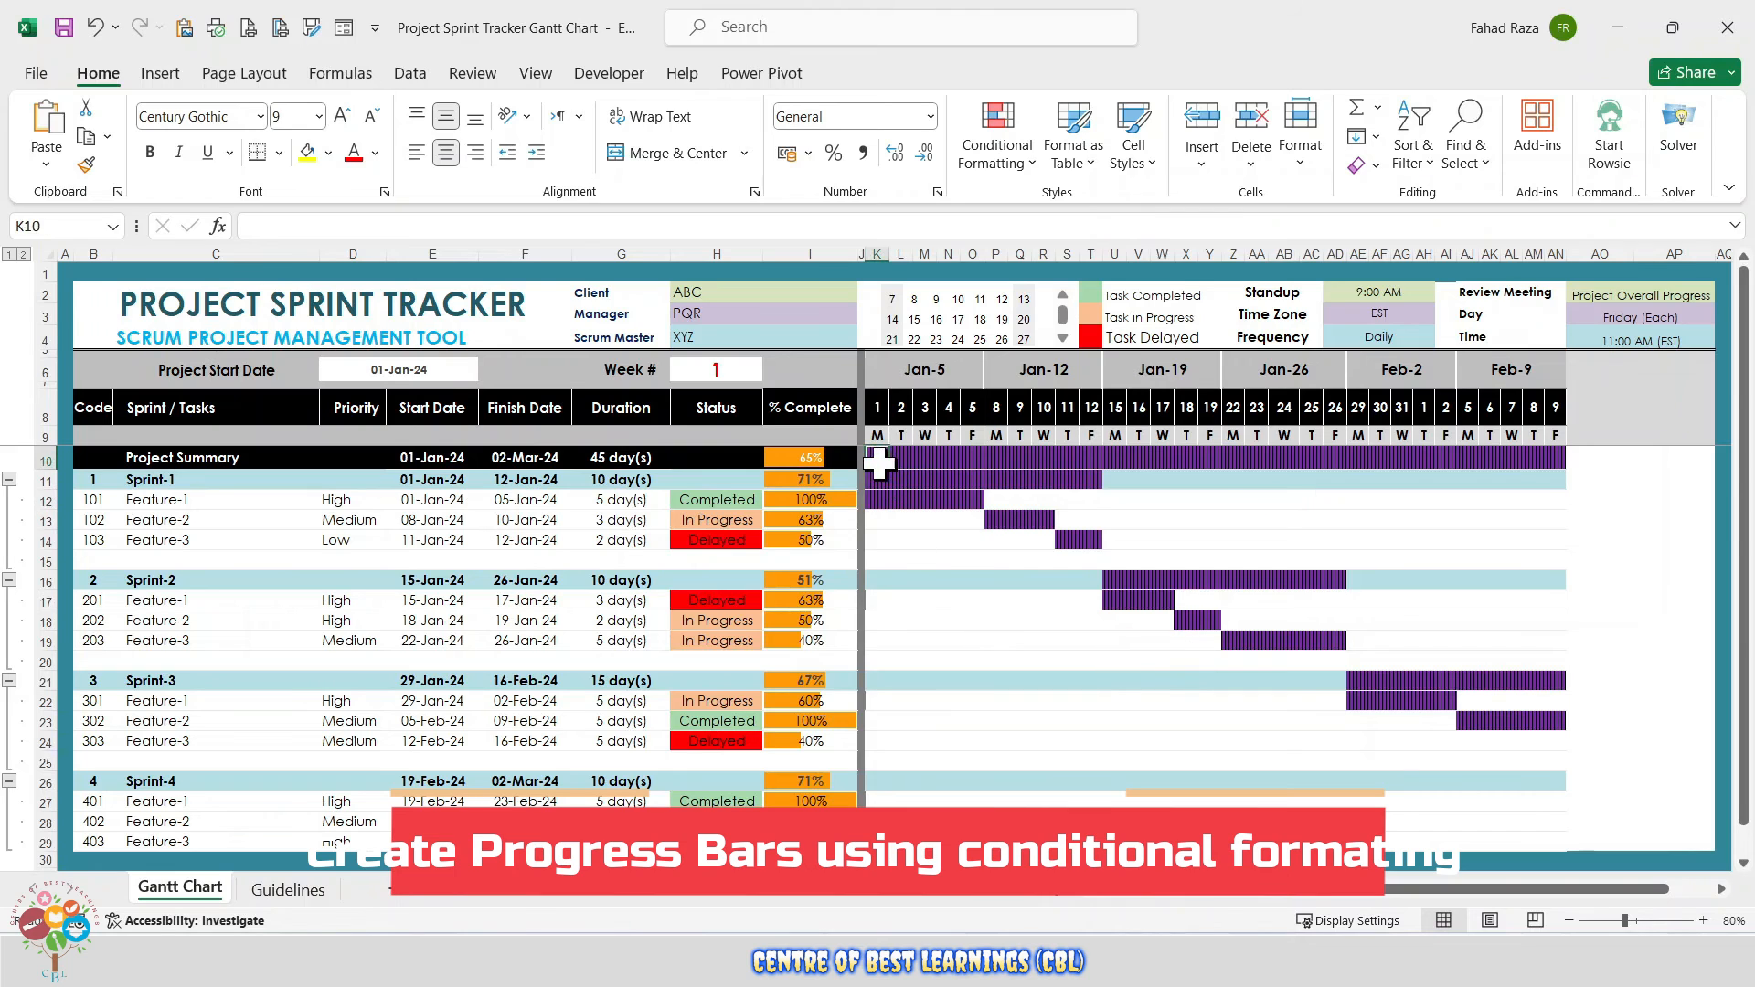
pyautogui.moveTo(878, 462); pyautogui.dragTo(1552, 844)
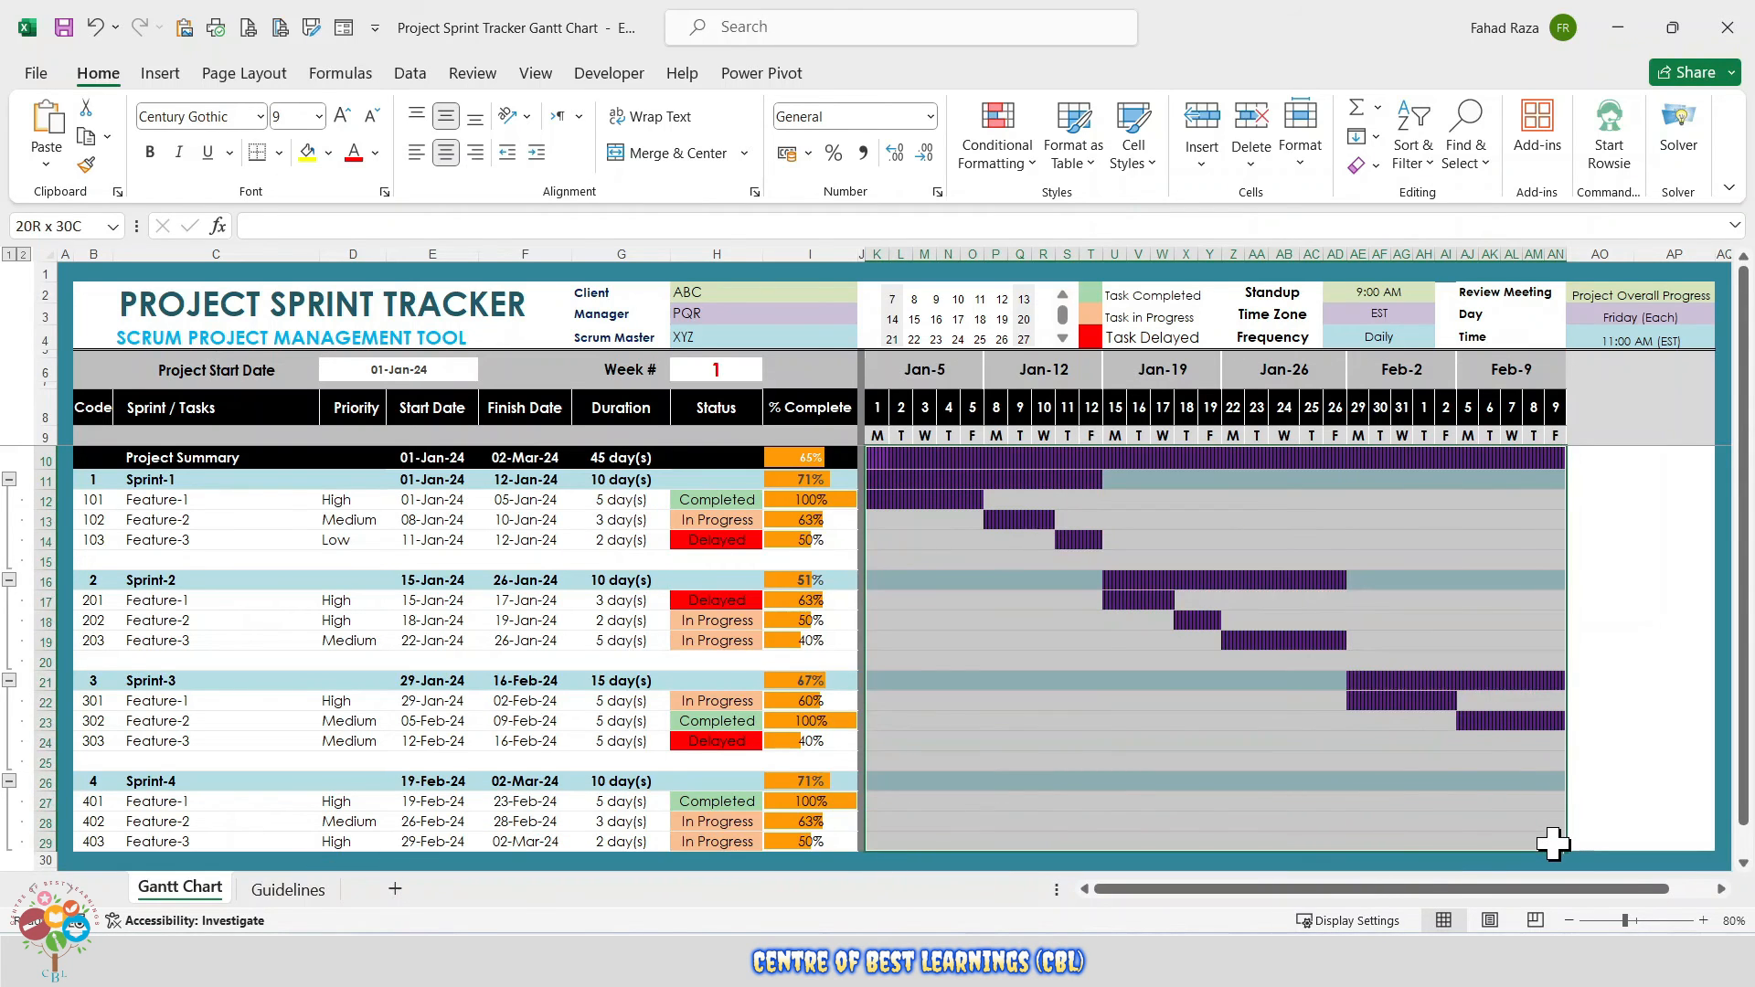
pyautogui.click(996, 138)
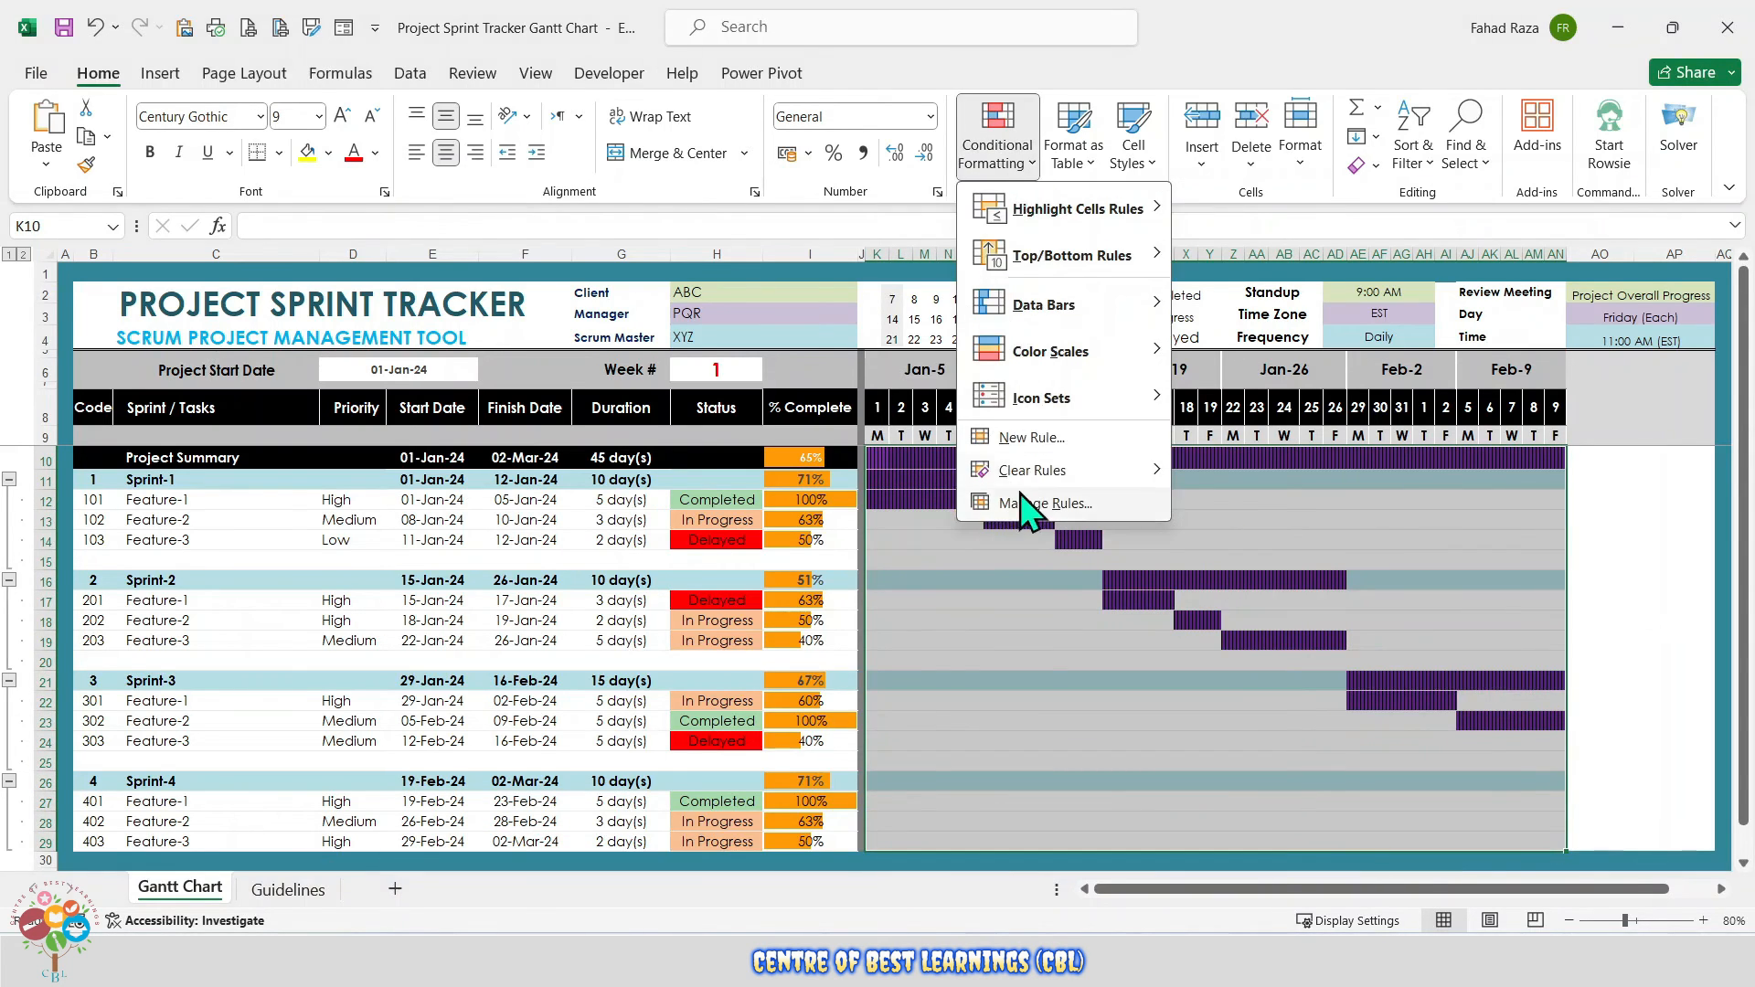
pyautogui.click(1017, 437)
pyautogui.click(994, 353)
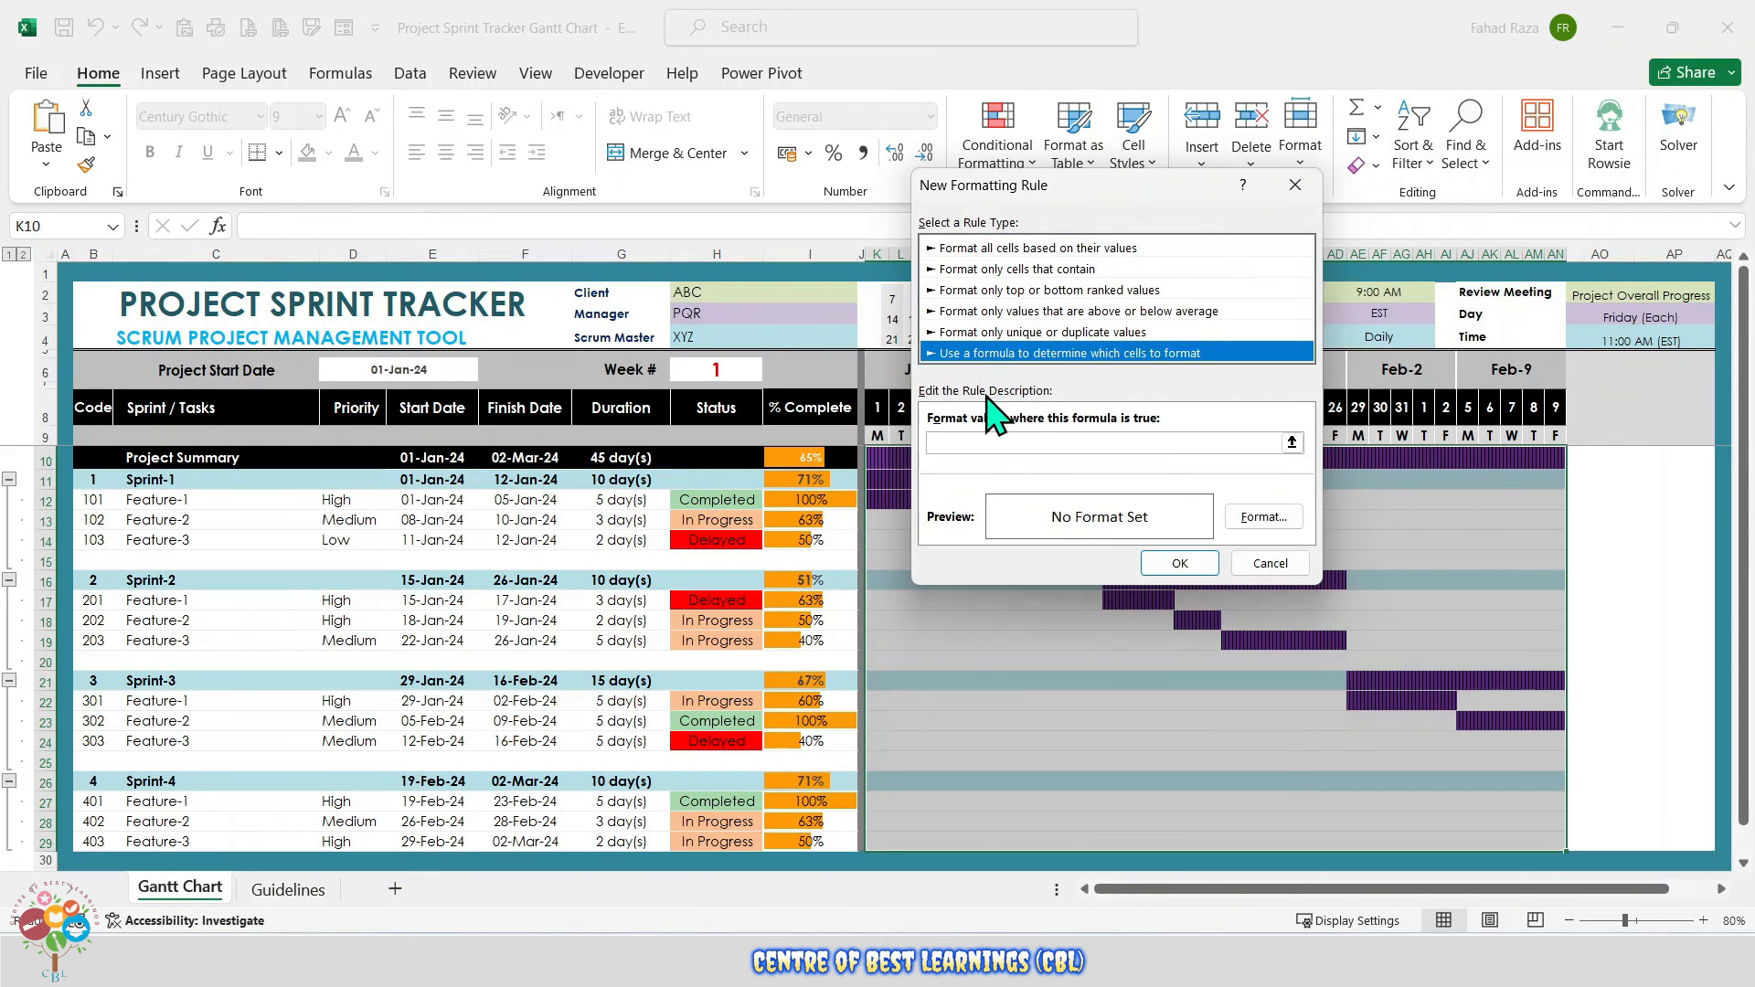
pyautogui.click(1106, 442)
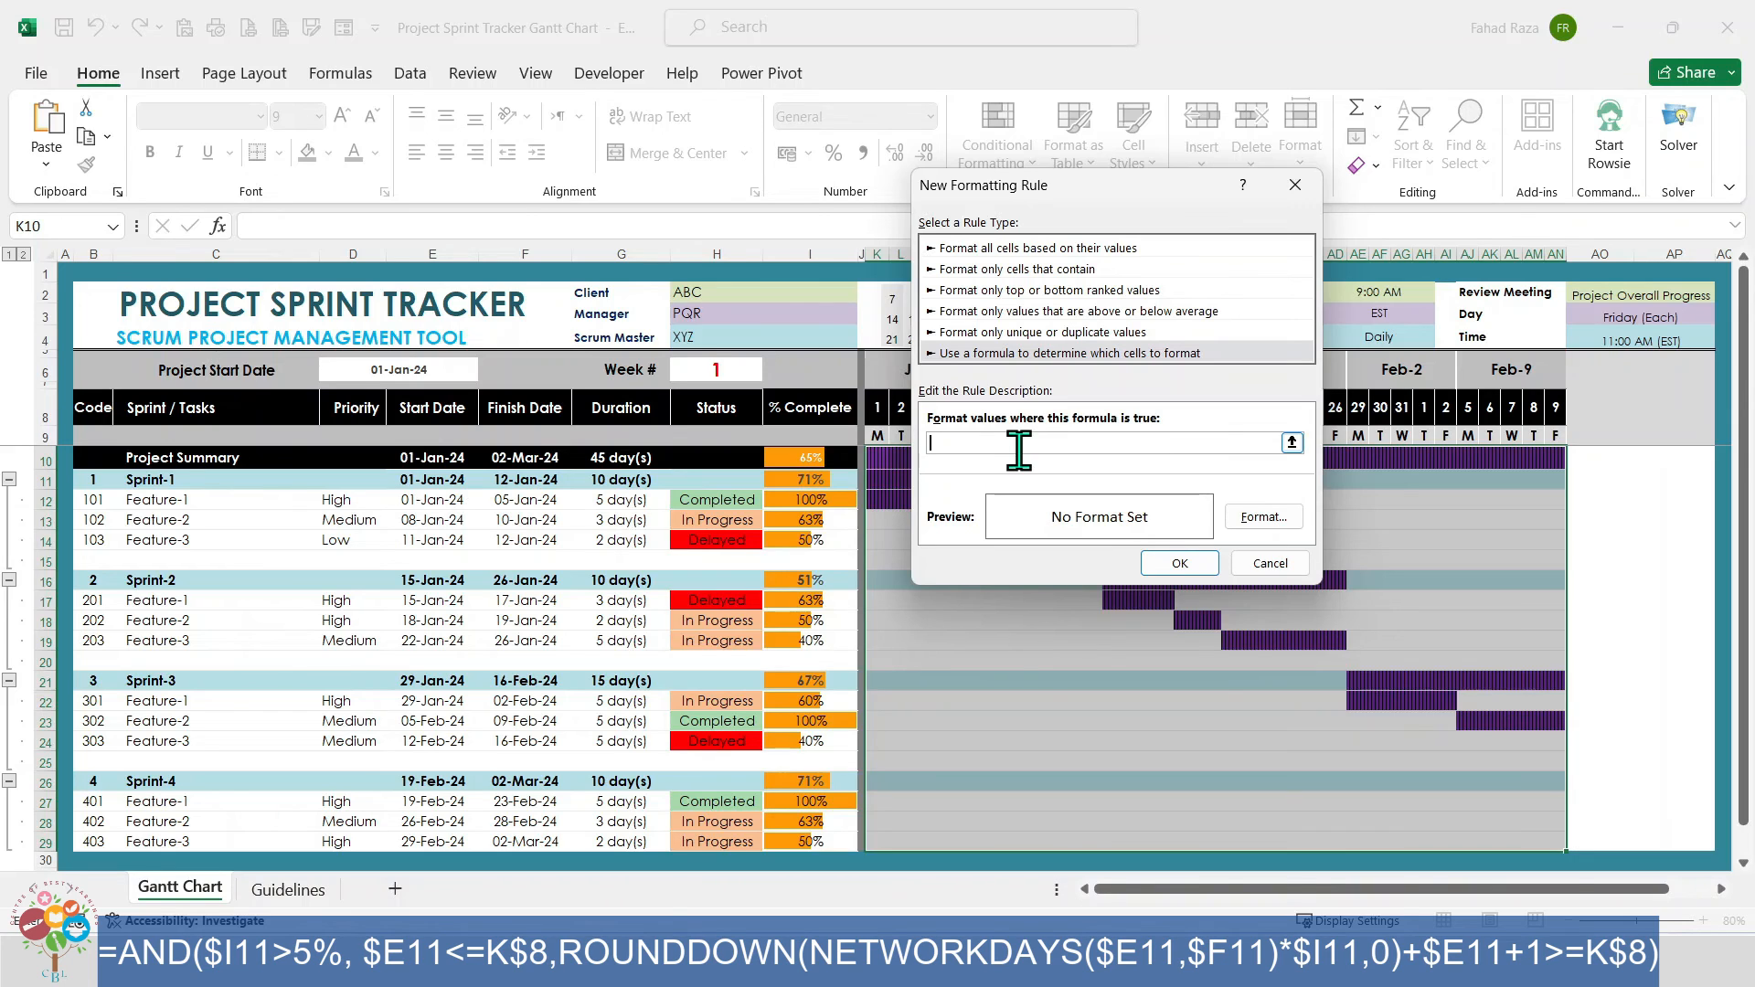
# - Begin the progress rule formula with =AND($I10>5%, keeping only column I fixed
pyautogui.write('=AND(')
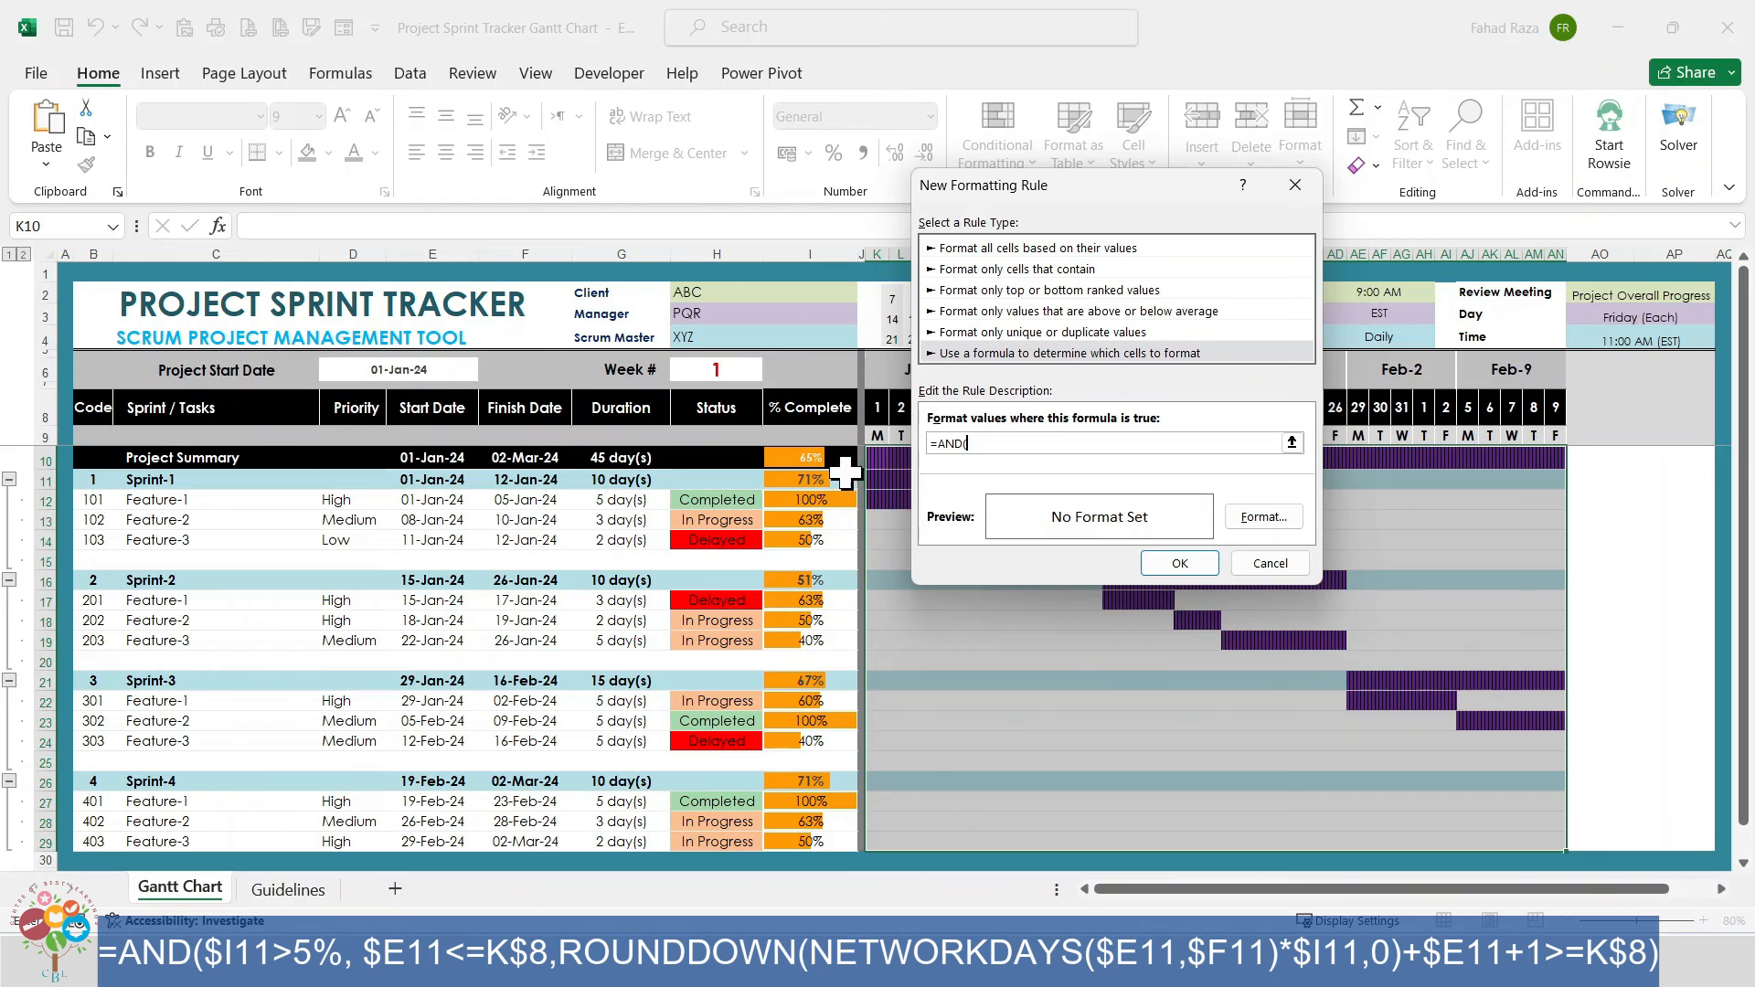
pyautogui.moveTo(1072, 210); pyautogui.dragTo(1299, 224)
pyautogui.click(811, 457)
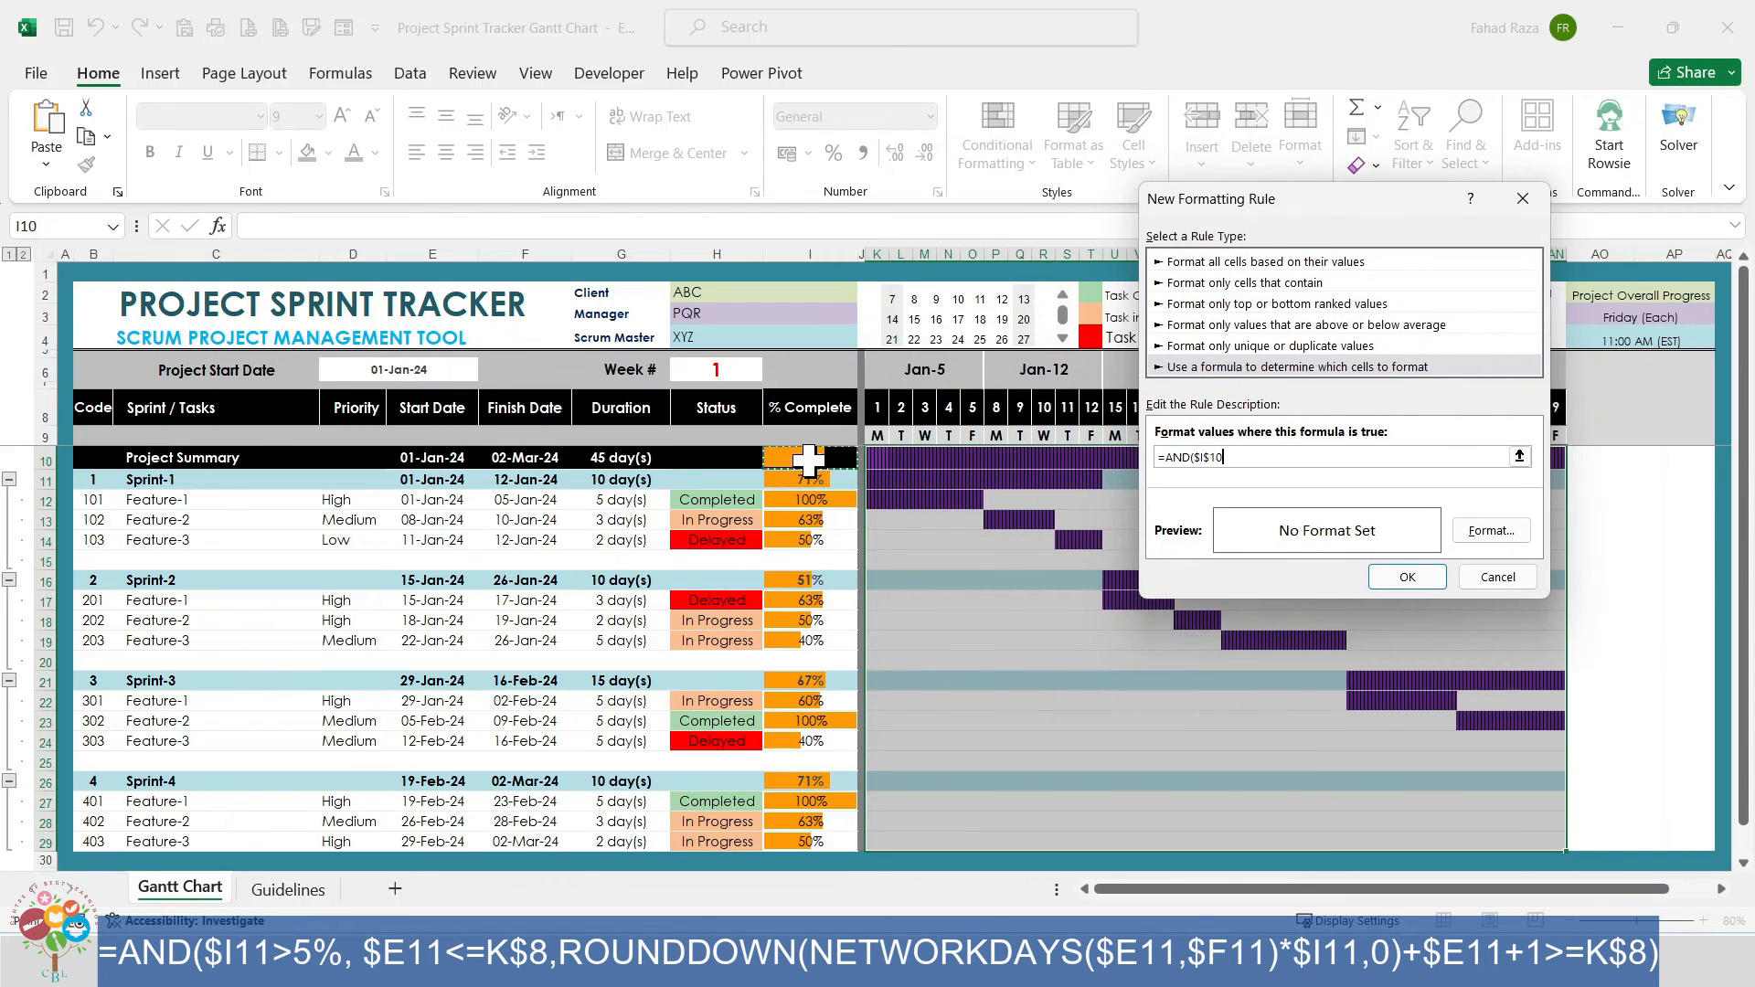
pyautogui.press('F2')
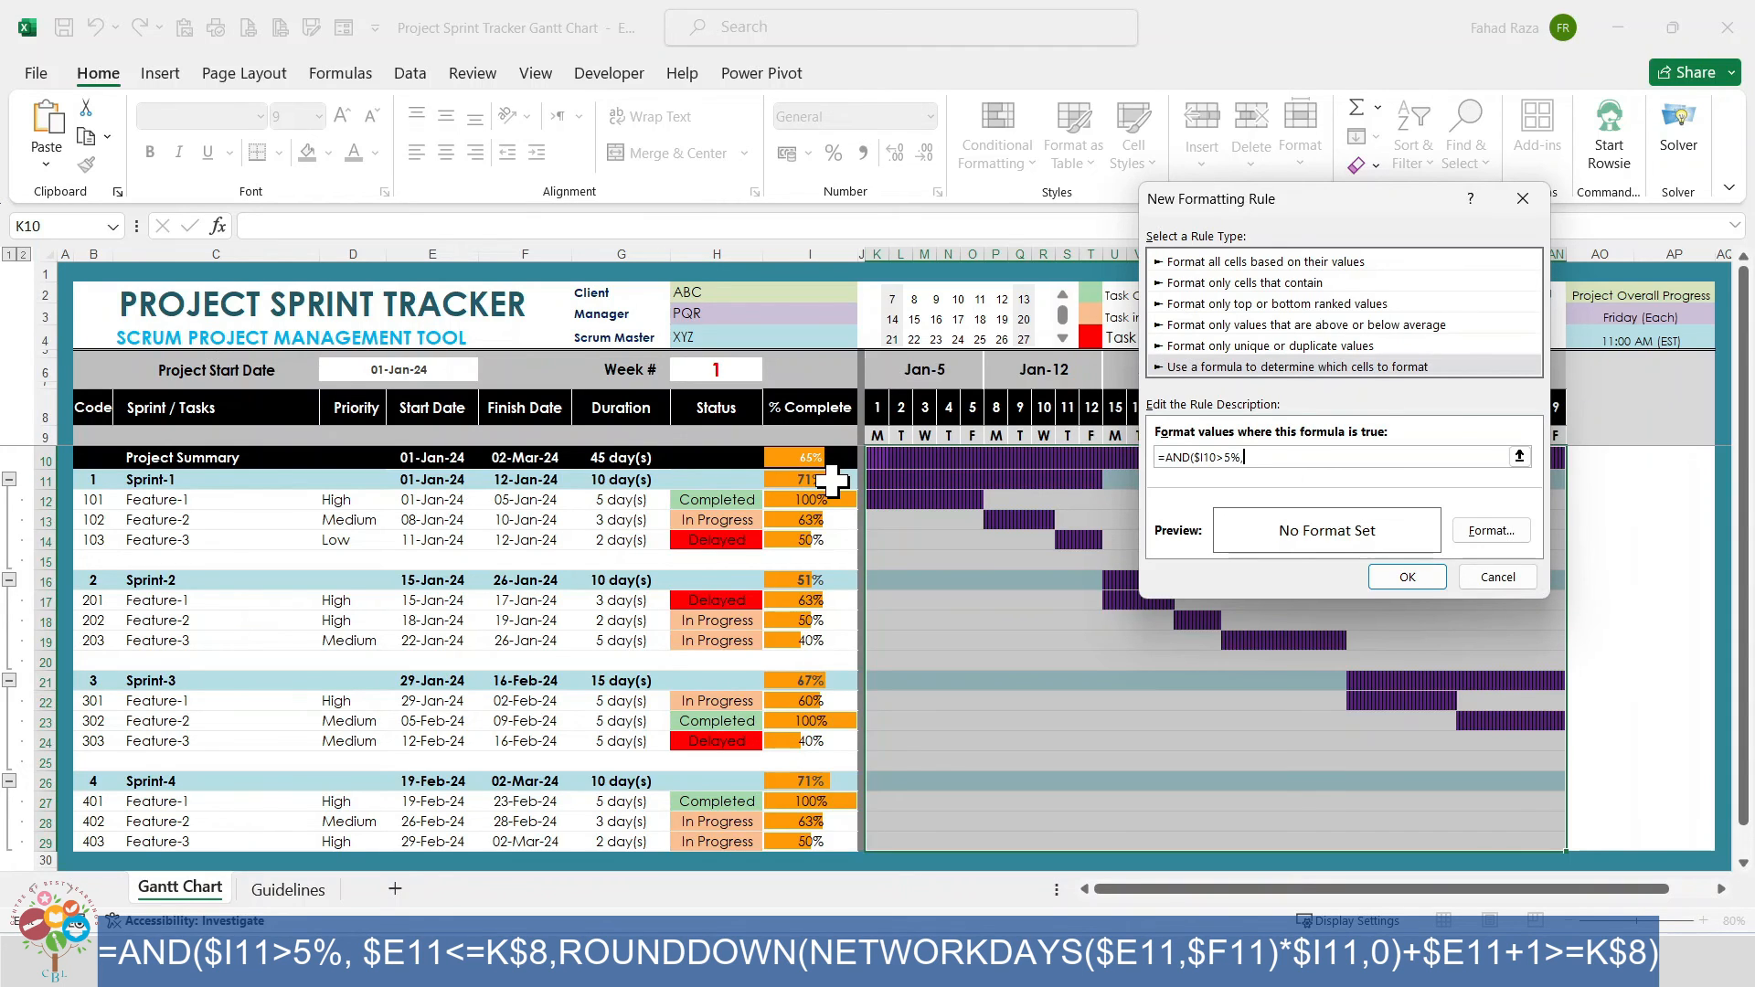
# - Add the start-date condition $E10<=K$8 to the rule formula, with only column E and row 8 fixed
pyautogui.click(451, 457)
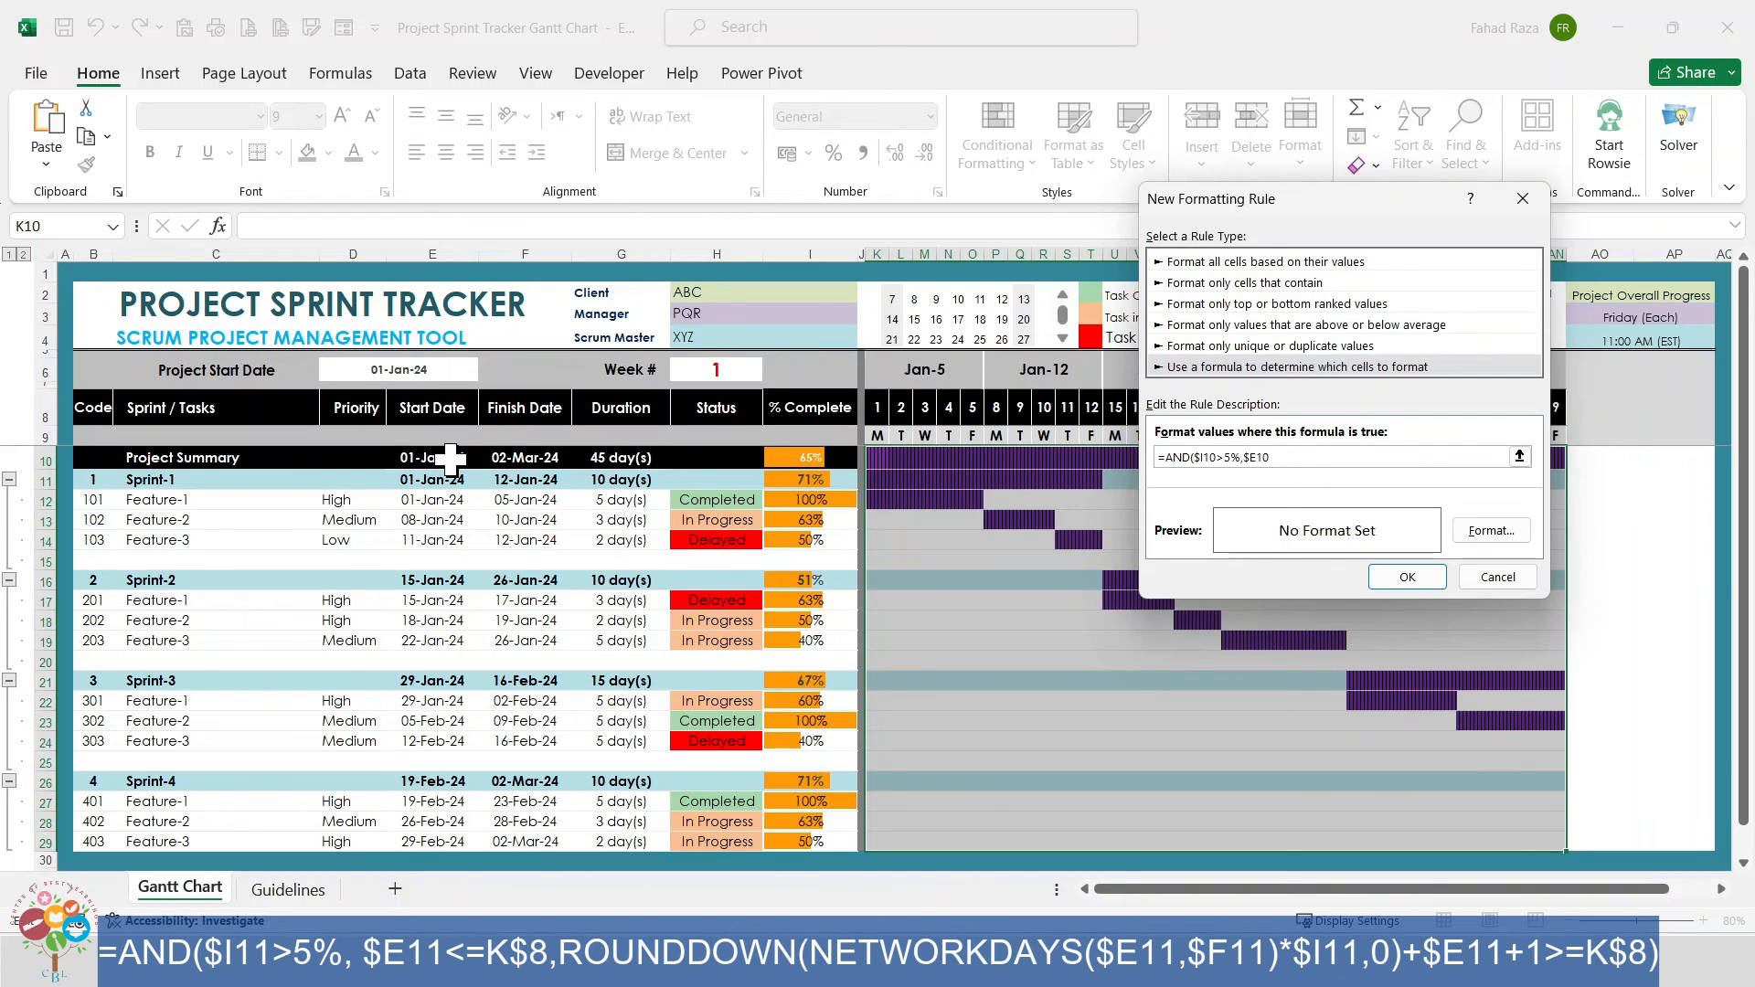
pyautogui.write('<=')
pyautogui.click(877, 400)
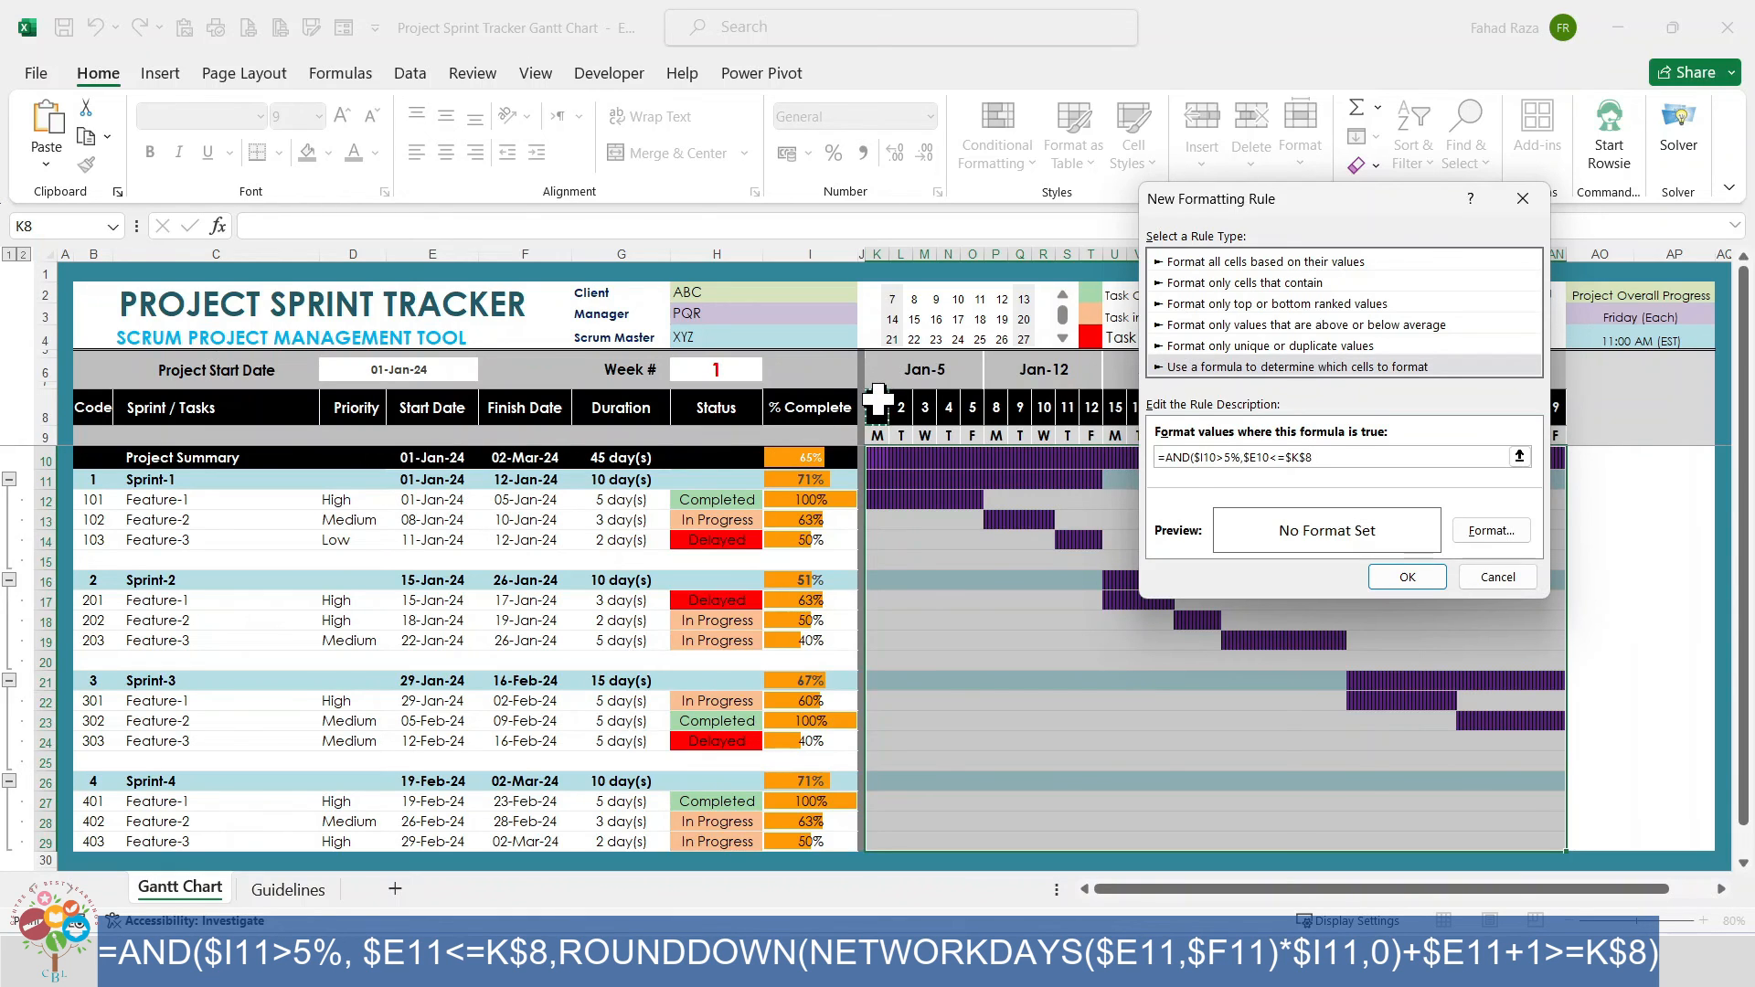
pyautogui.press('BackSpace')
pyautogui.press('End')
# - Add ROUNDDOWN(NETWORKDAYS($E10,$F10) to the rule formula, fixing only columns E and F
pyautogui.write(',ROUNDDOWN')
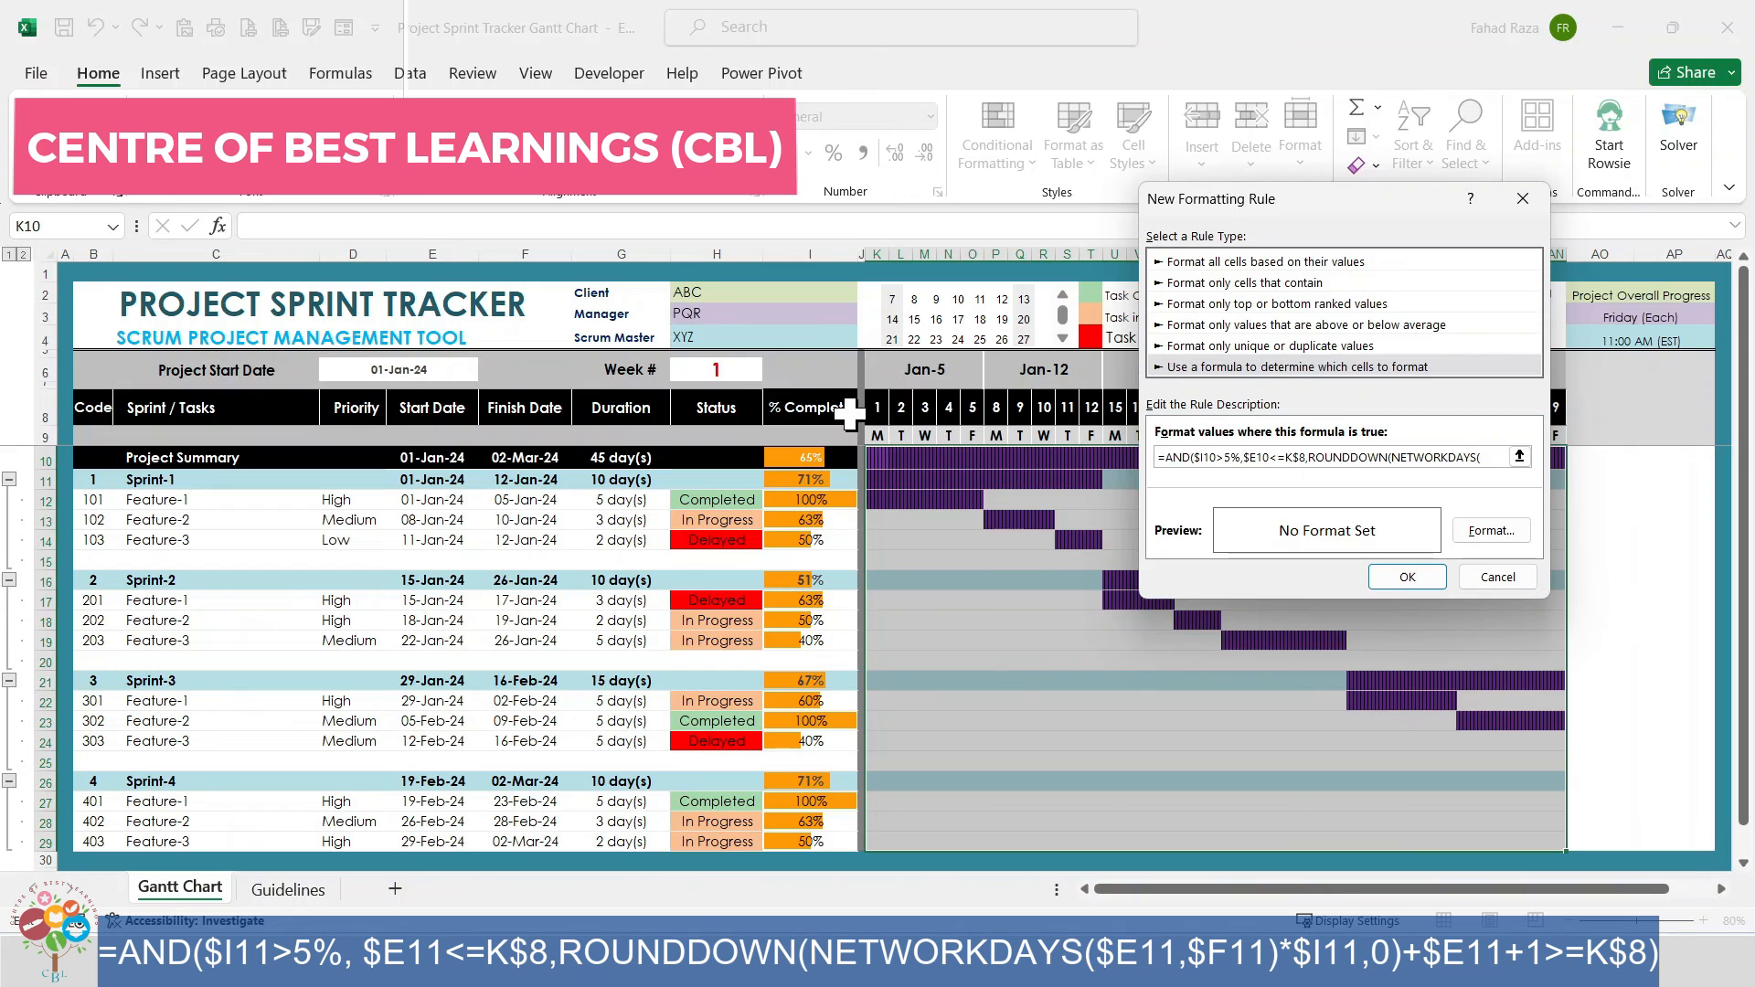
pyautogui.click(455, 462)
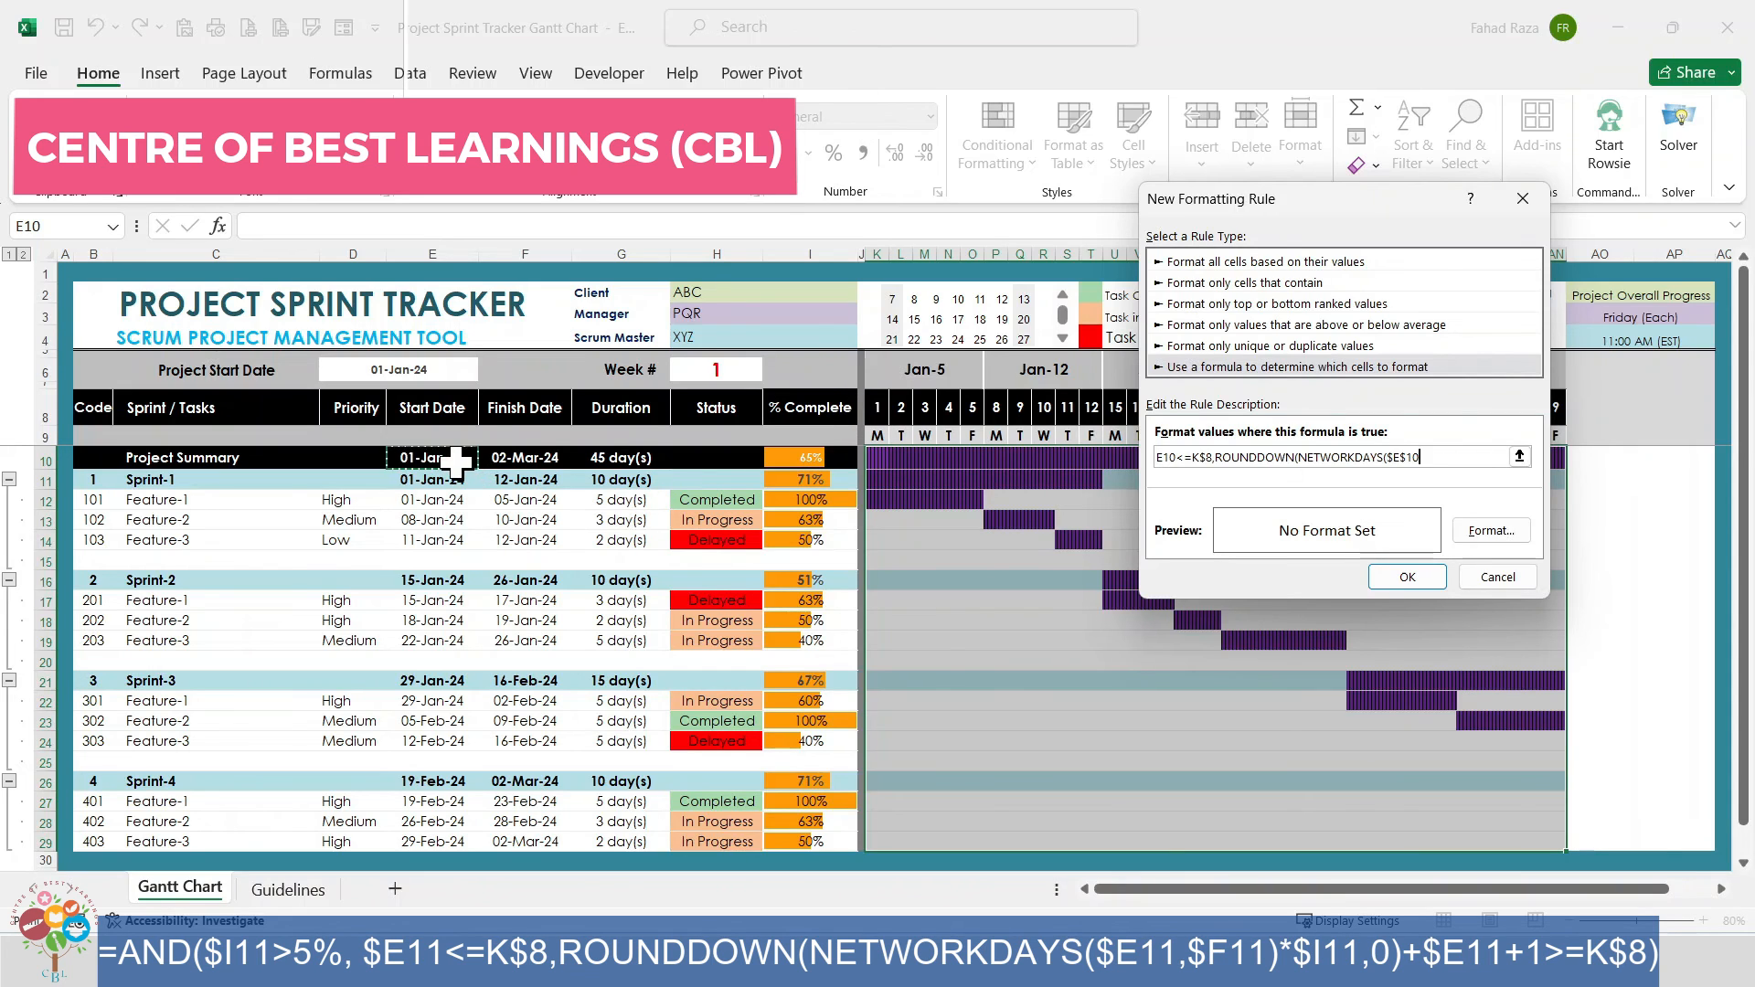
pyautogui.write(',')
pyautogui.click(503, 456)
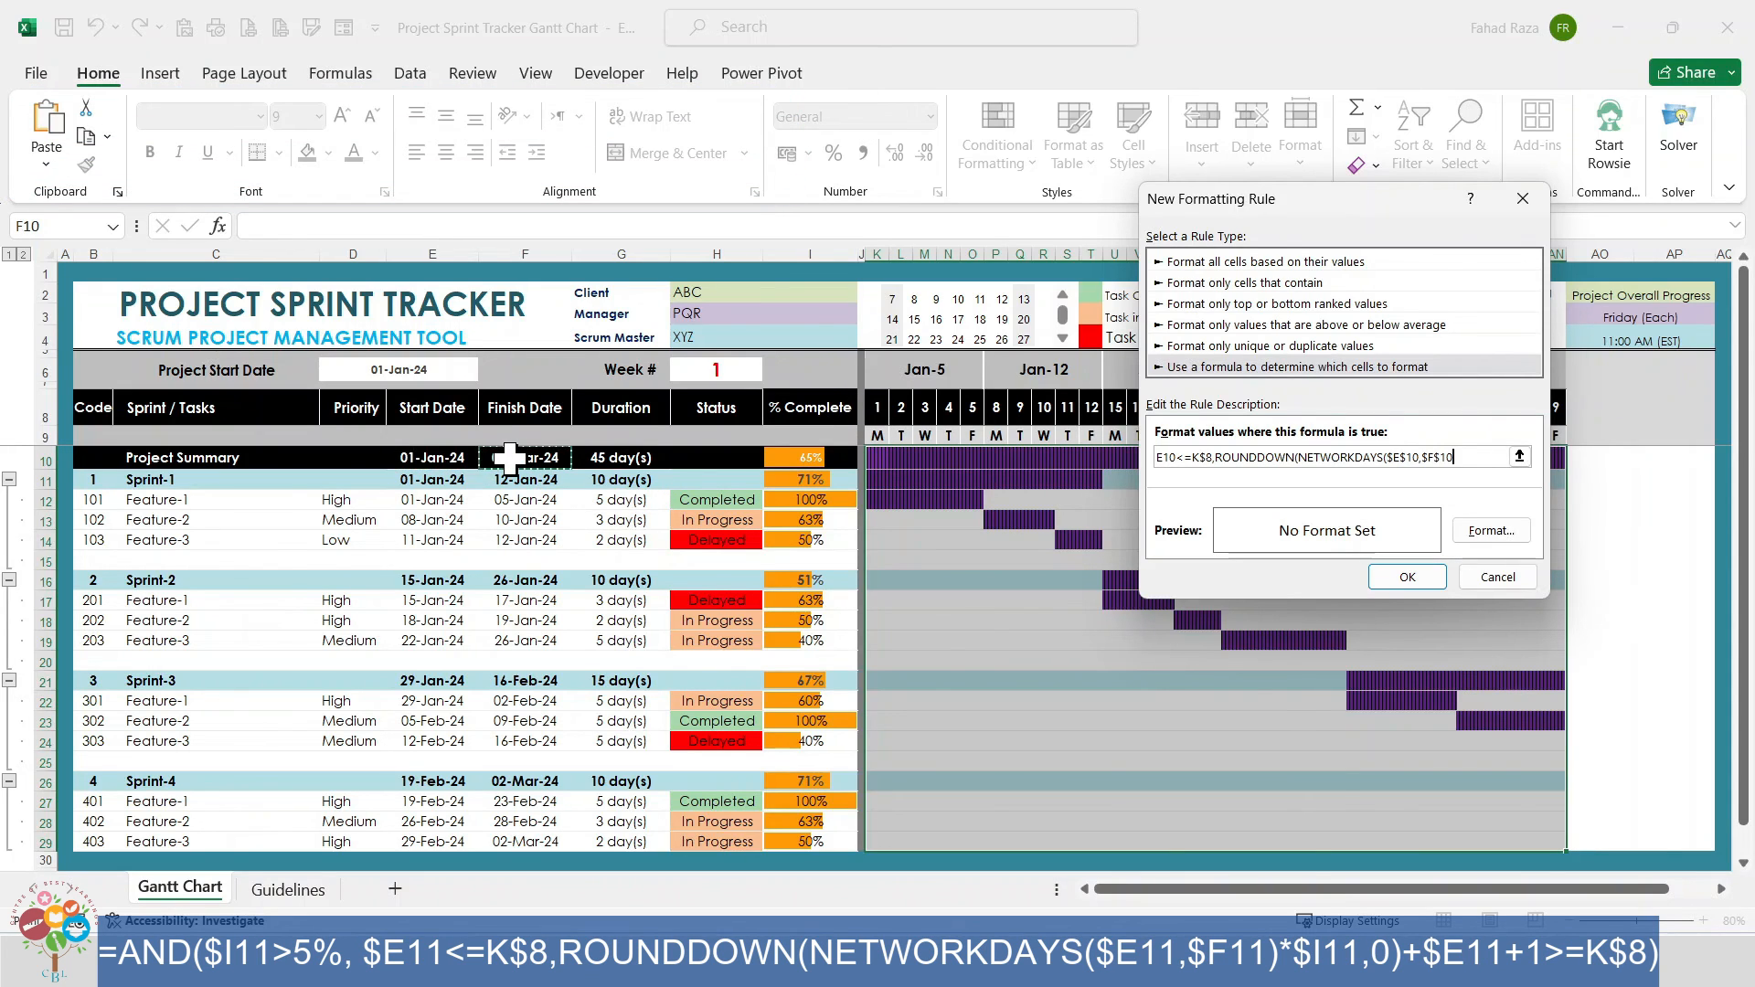
pyautogui.press('F2')
pyautogui.press('Left')
pyautogui.press('Left')
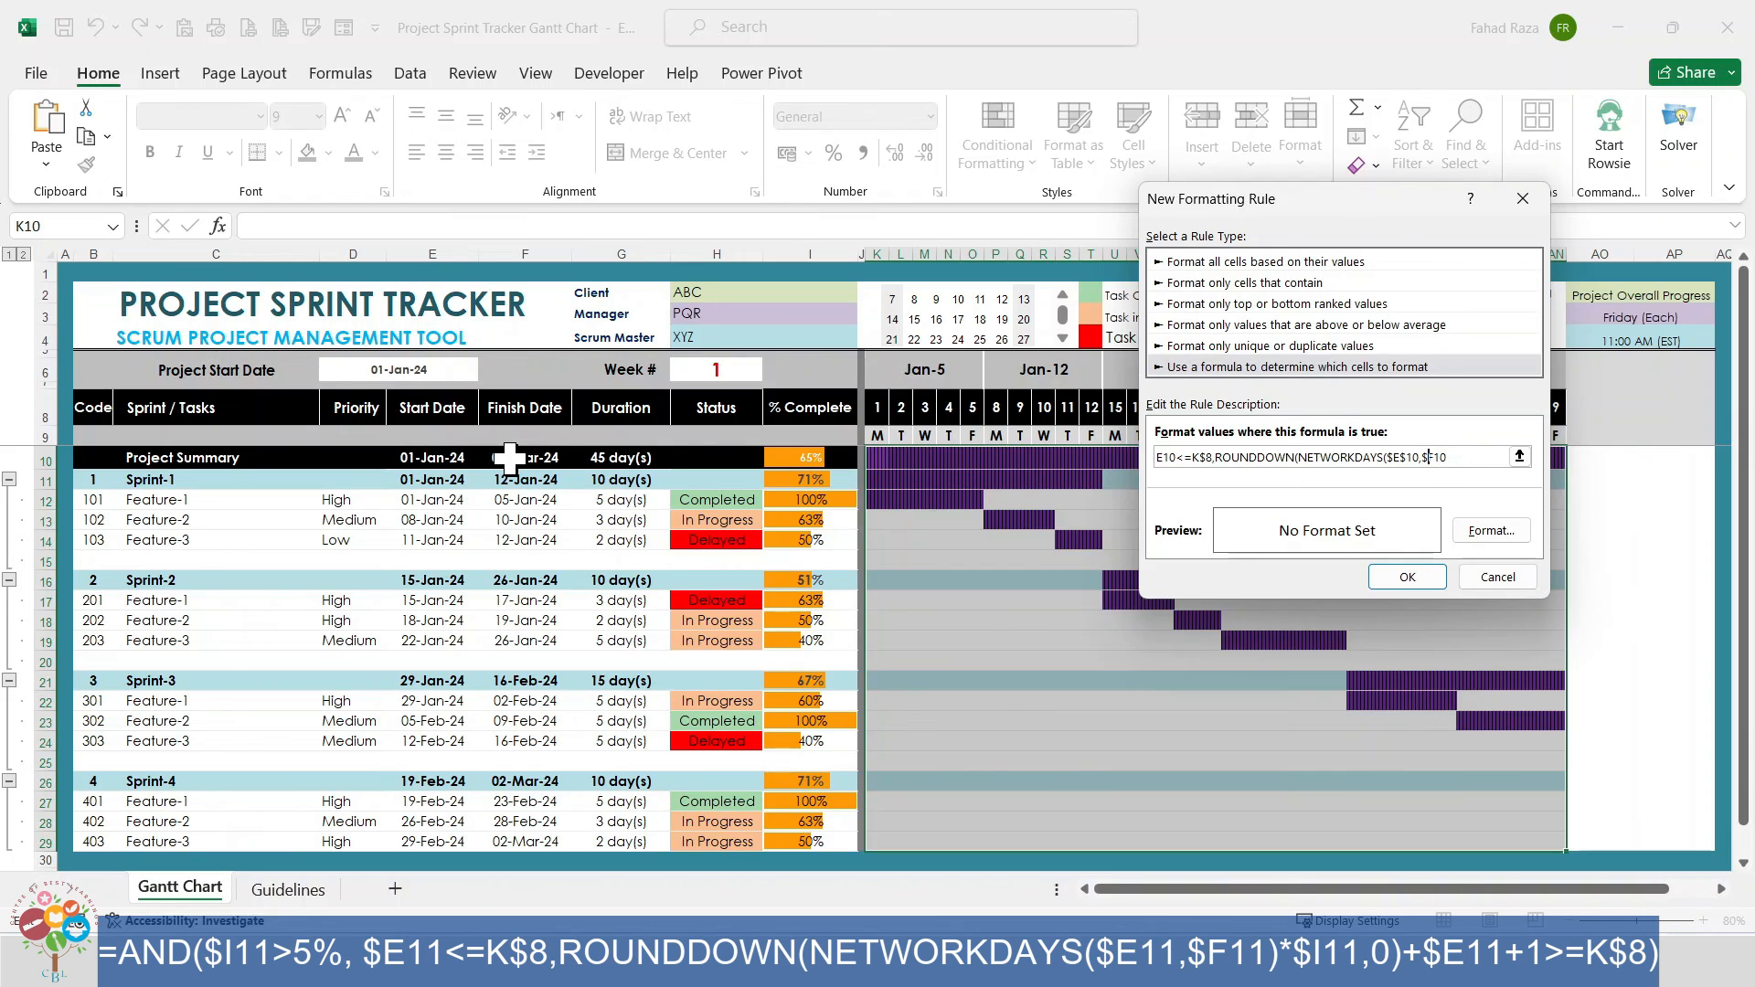
pyautogui.press('BackSpace')
# - Multiply the working days by $I10 with column I fixed, and close the rounding with ,0)+
pyautogui.click(828, 459)
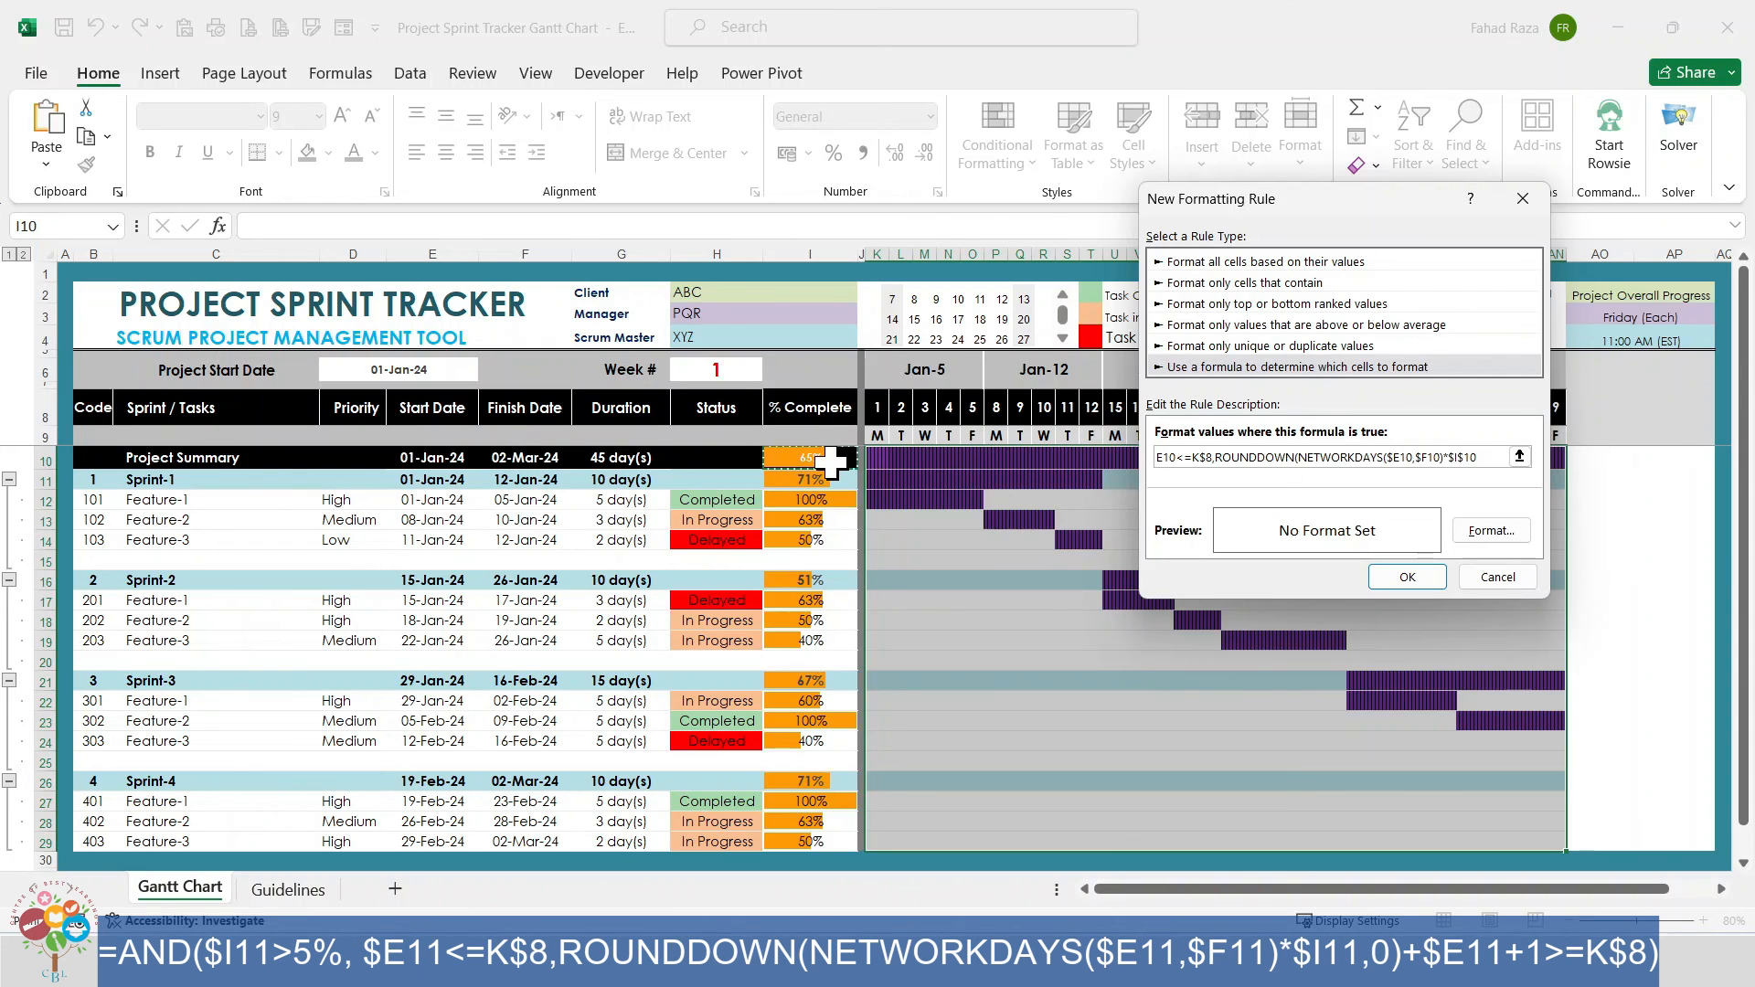
pyautogui.press('F2')
pyautogui.press('Left')
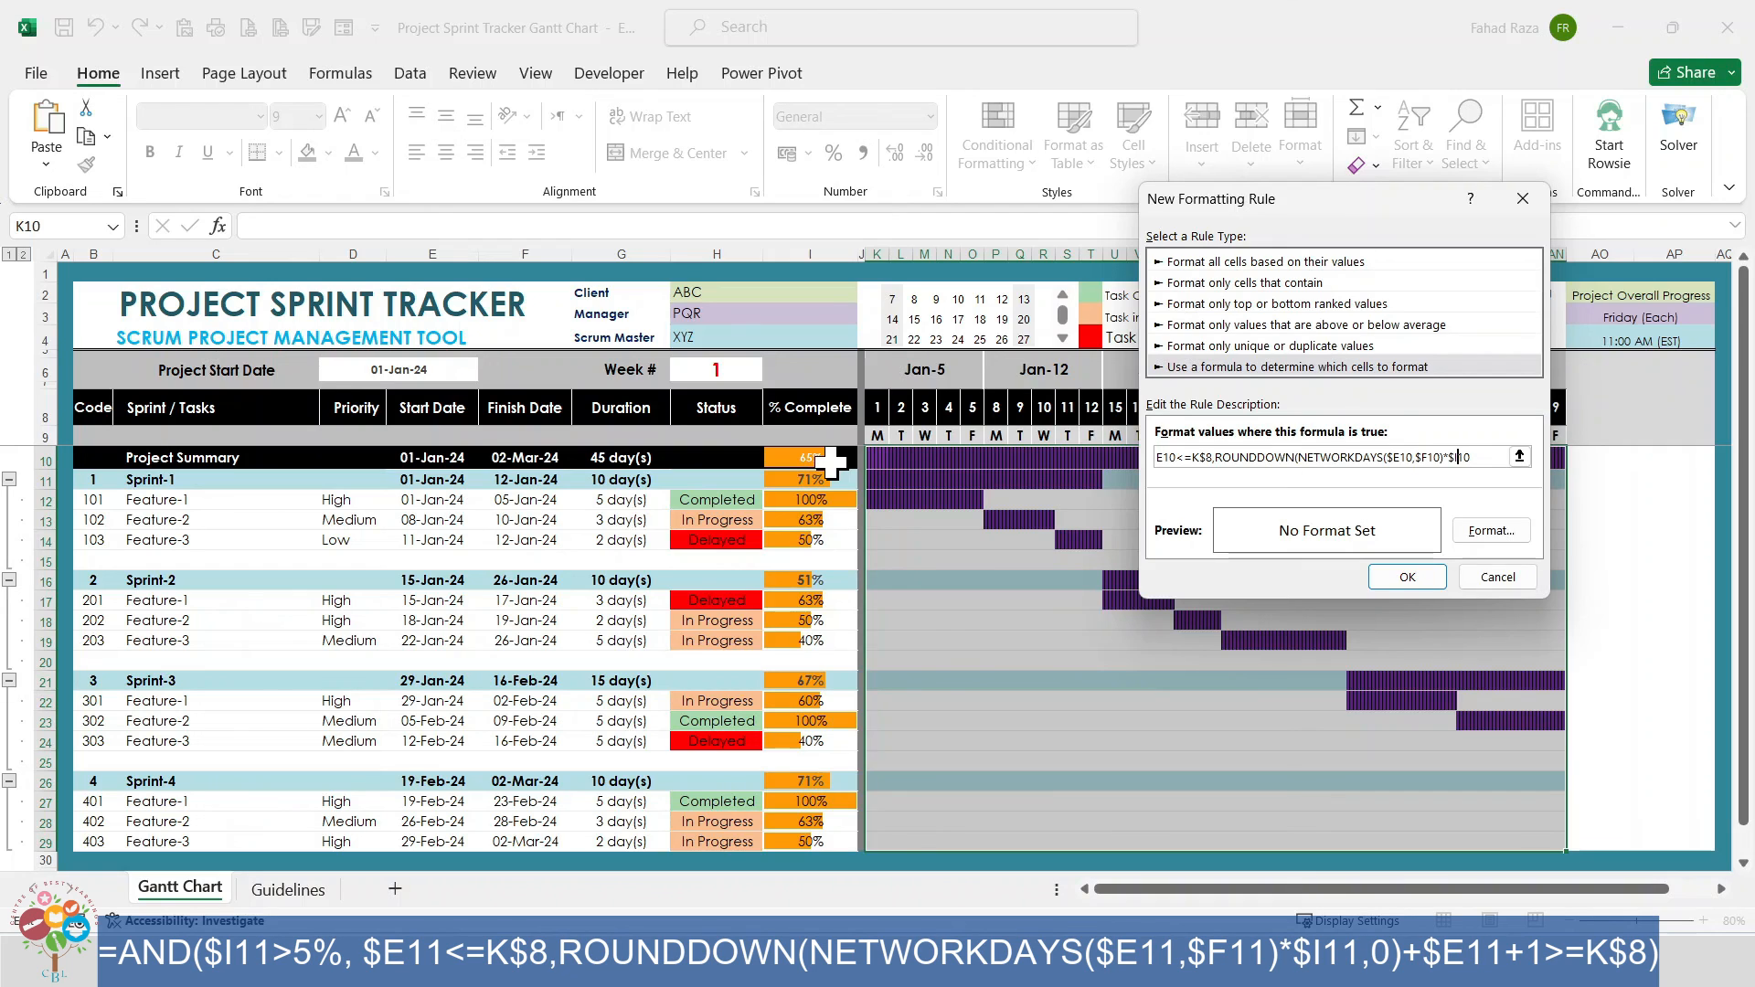
pyautogui.write(',0)+')
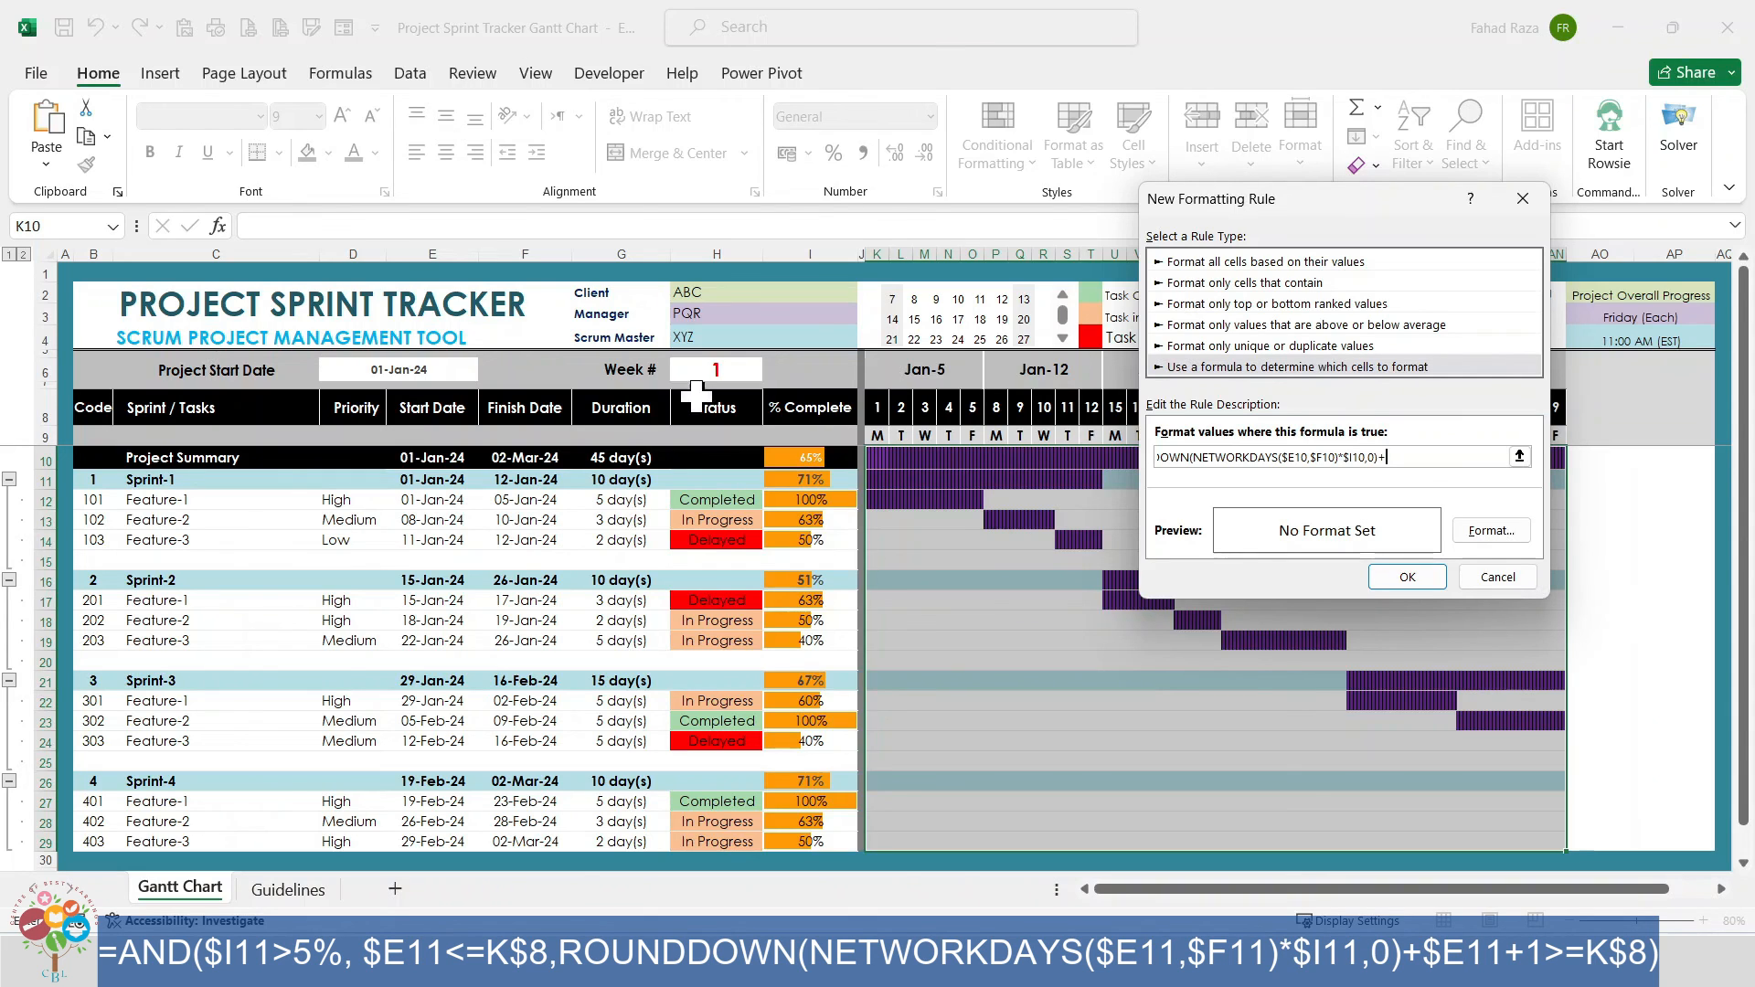
# - Finish the rule formula with $E10-1>=K$8), fixing only column E and row 8
pyautogui.click(453, 457)
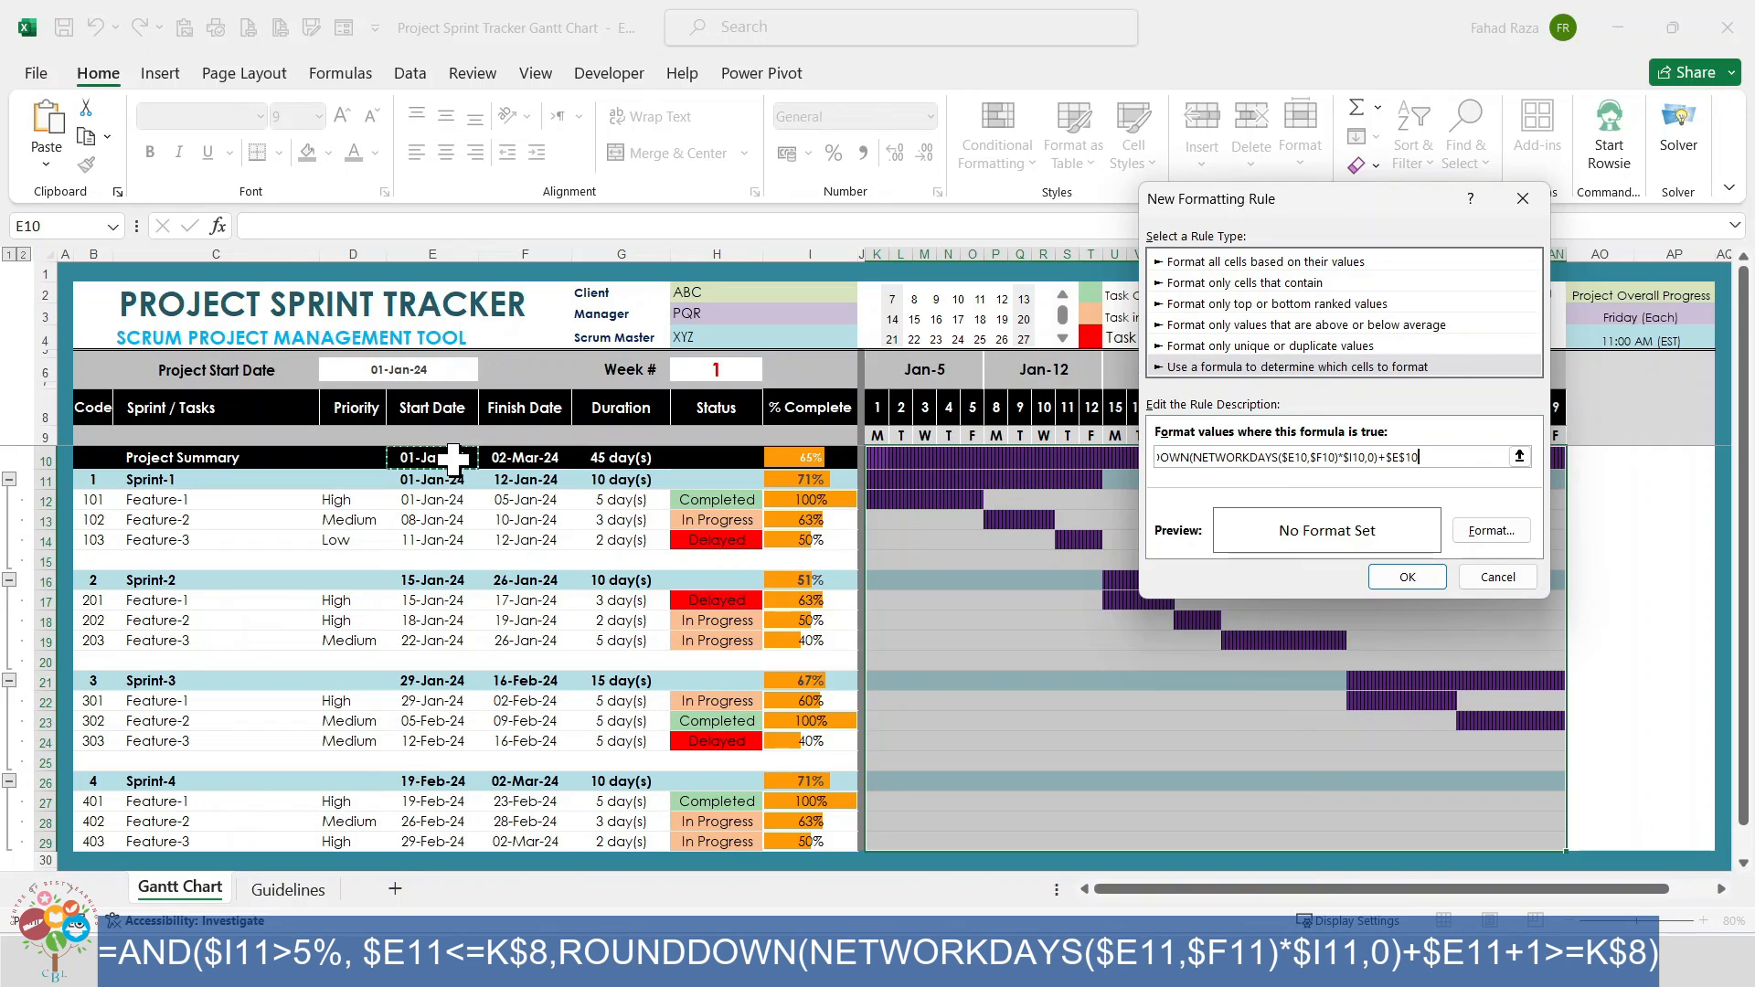
pyautogui.press('F2')
pyautogui.press('Left')
pyautogui.click(877, 408)
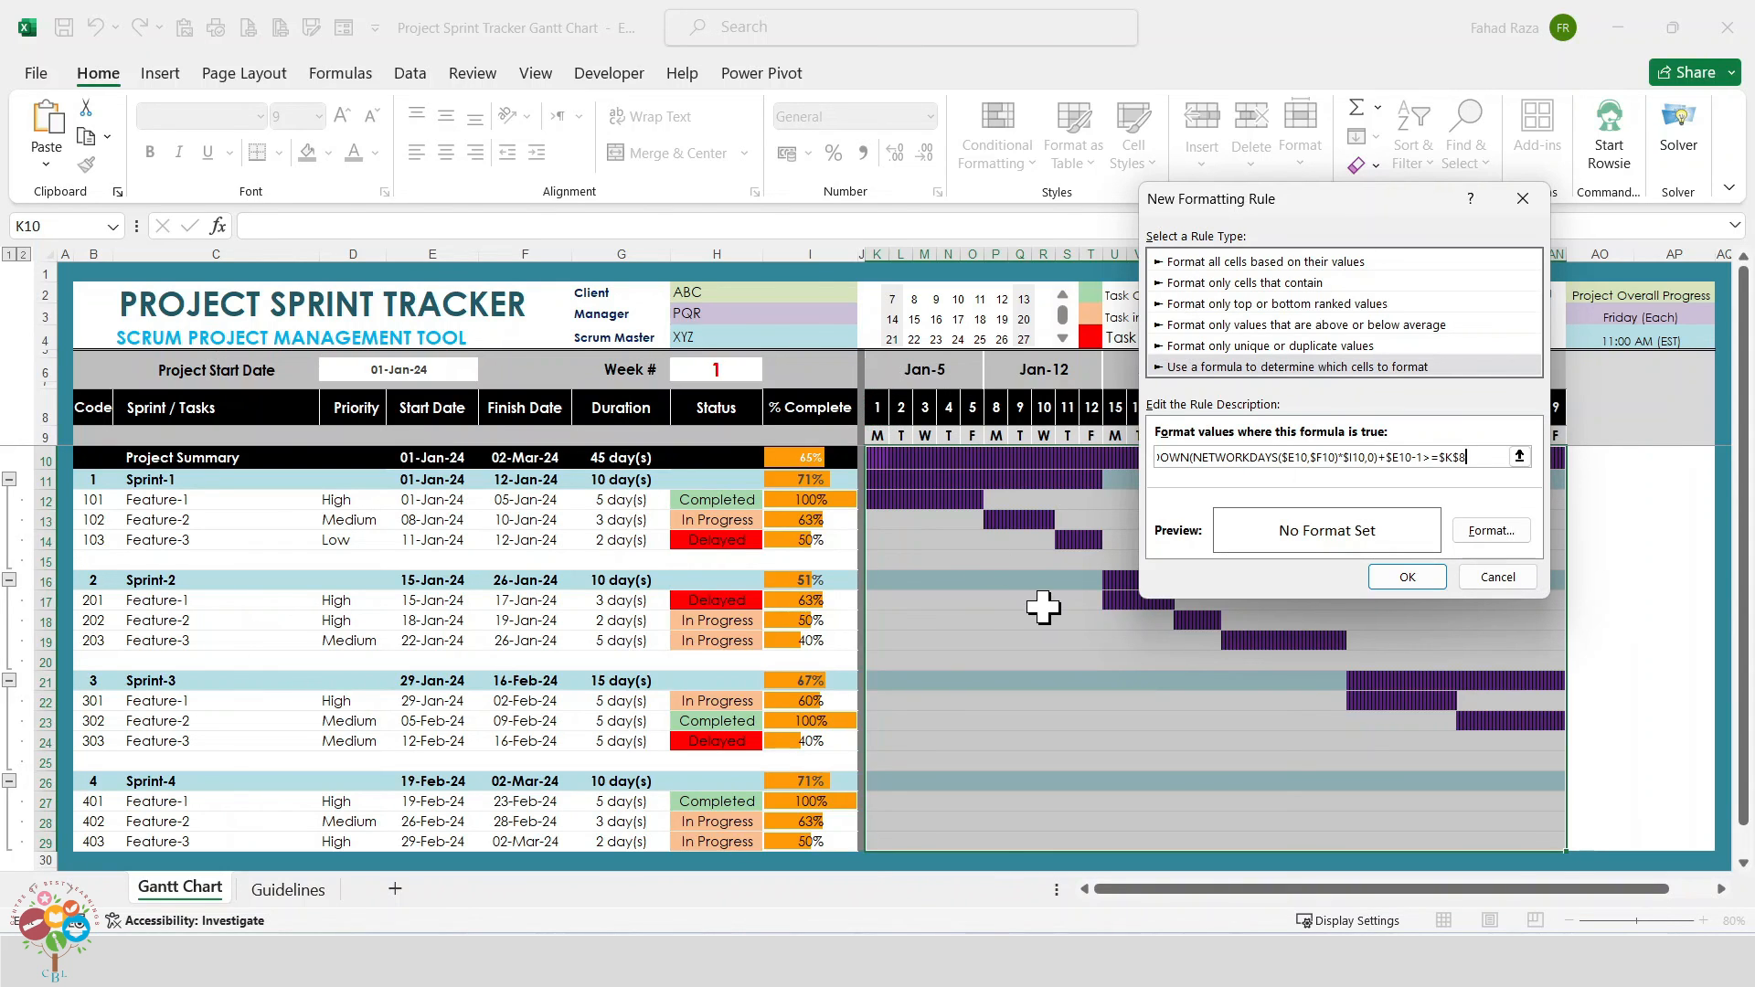
pyautogui.press('Left')
pyautogui.press('Left')
pyautogui.press('Left')
pyautogui.press('BackSpace')
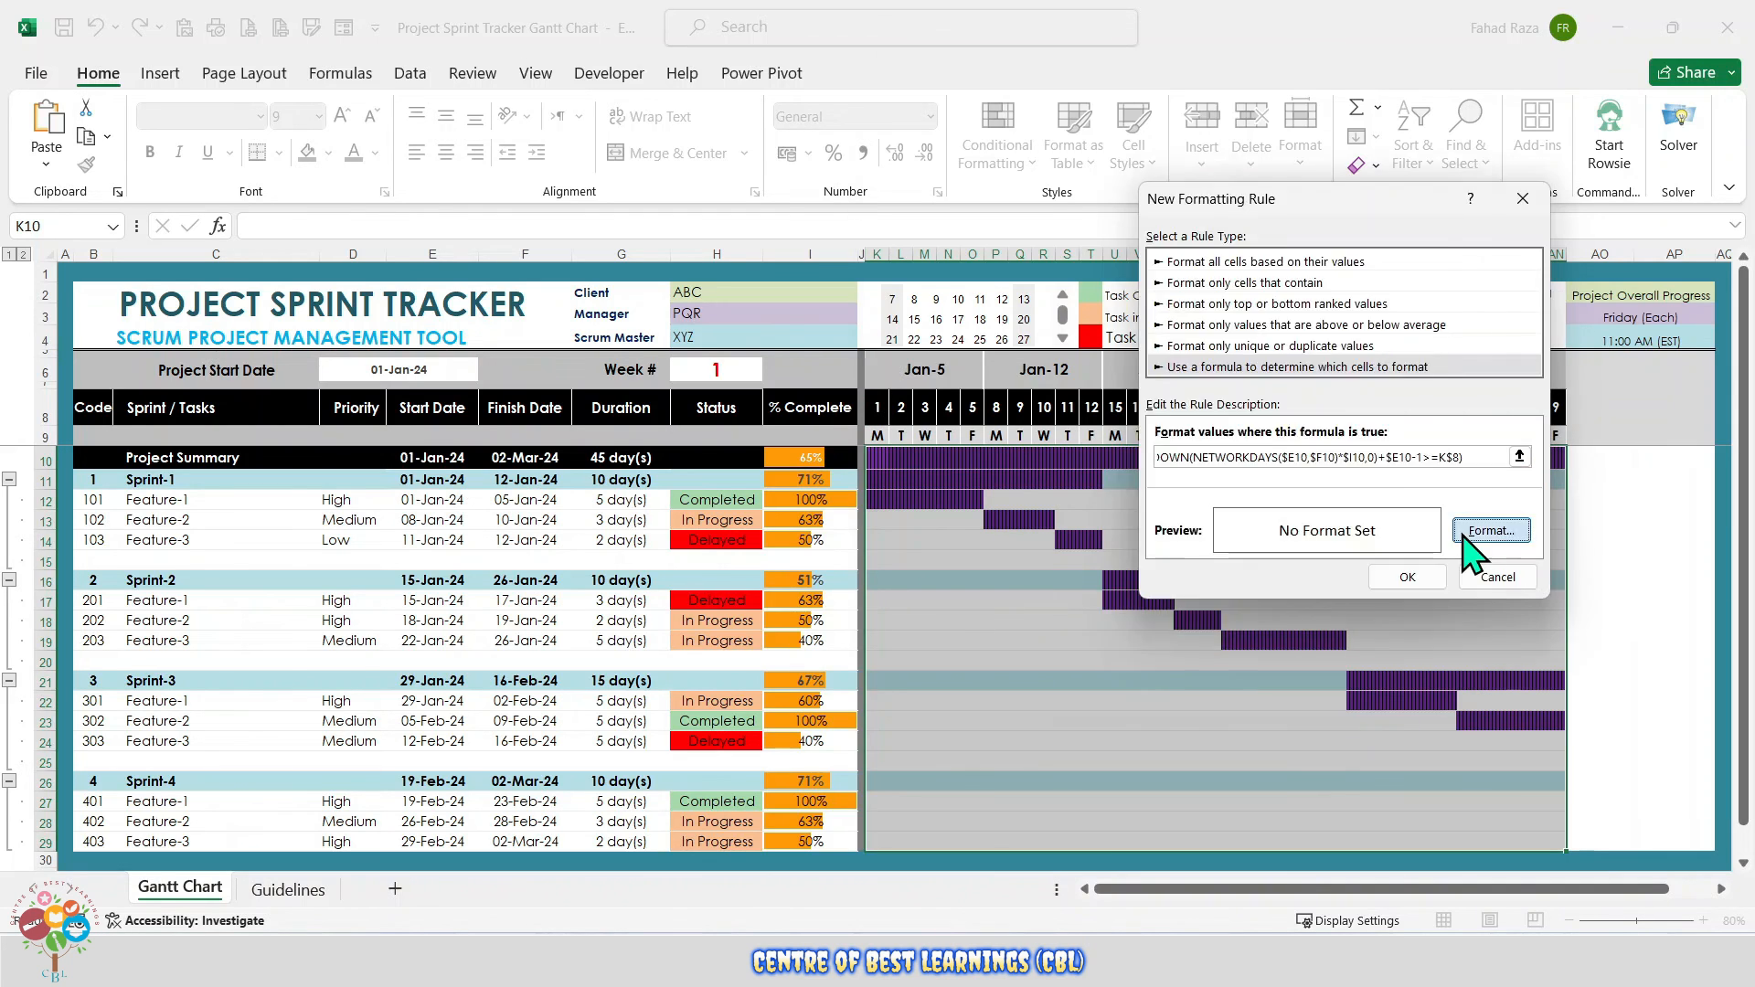
# - Give the progress rule a gold background fill with a thin vertical stripe pattern and apply it to the timeline
pyautogui.click(1491, 531)
pyautogui.click(954, 326)
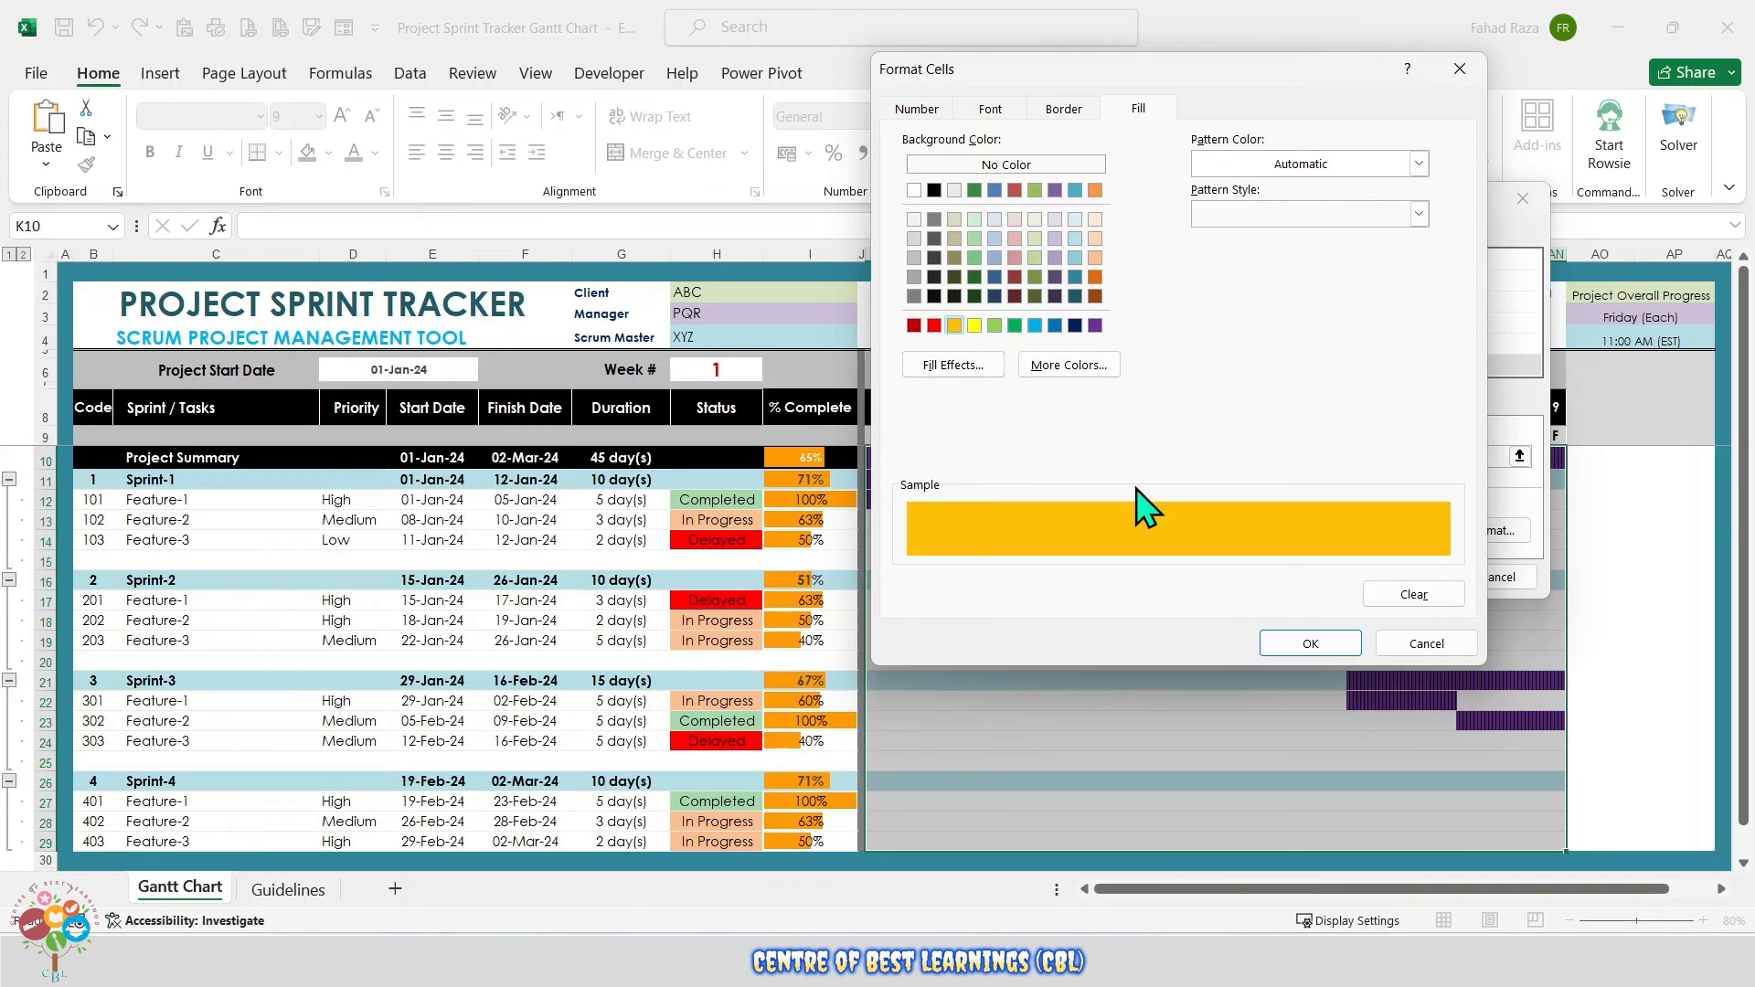
pyautogui.click(1326, 216)
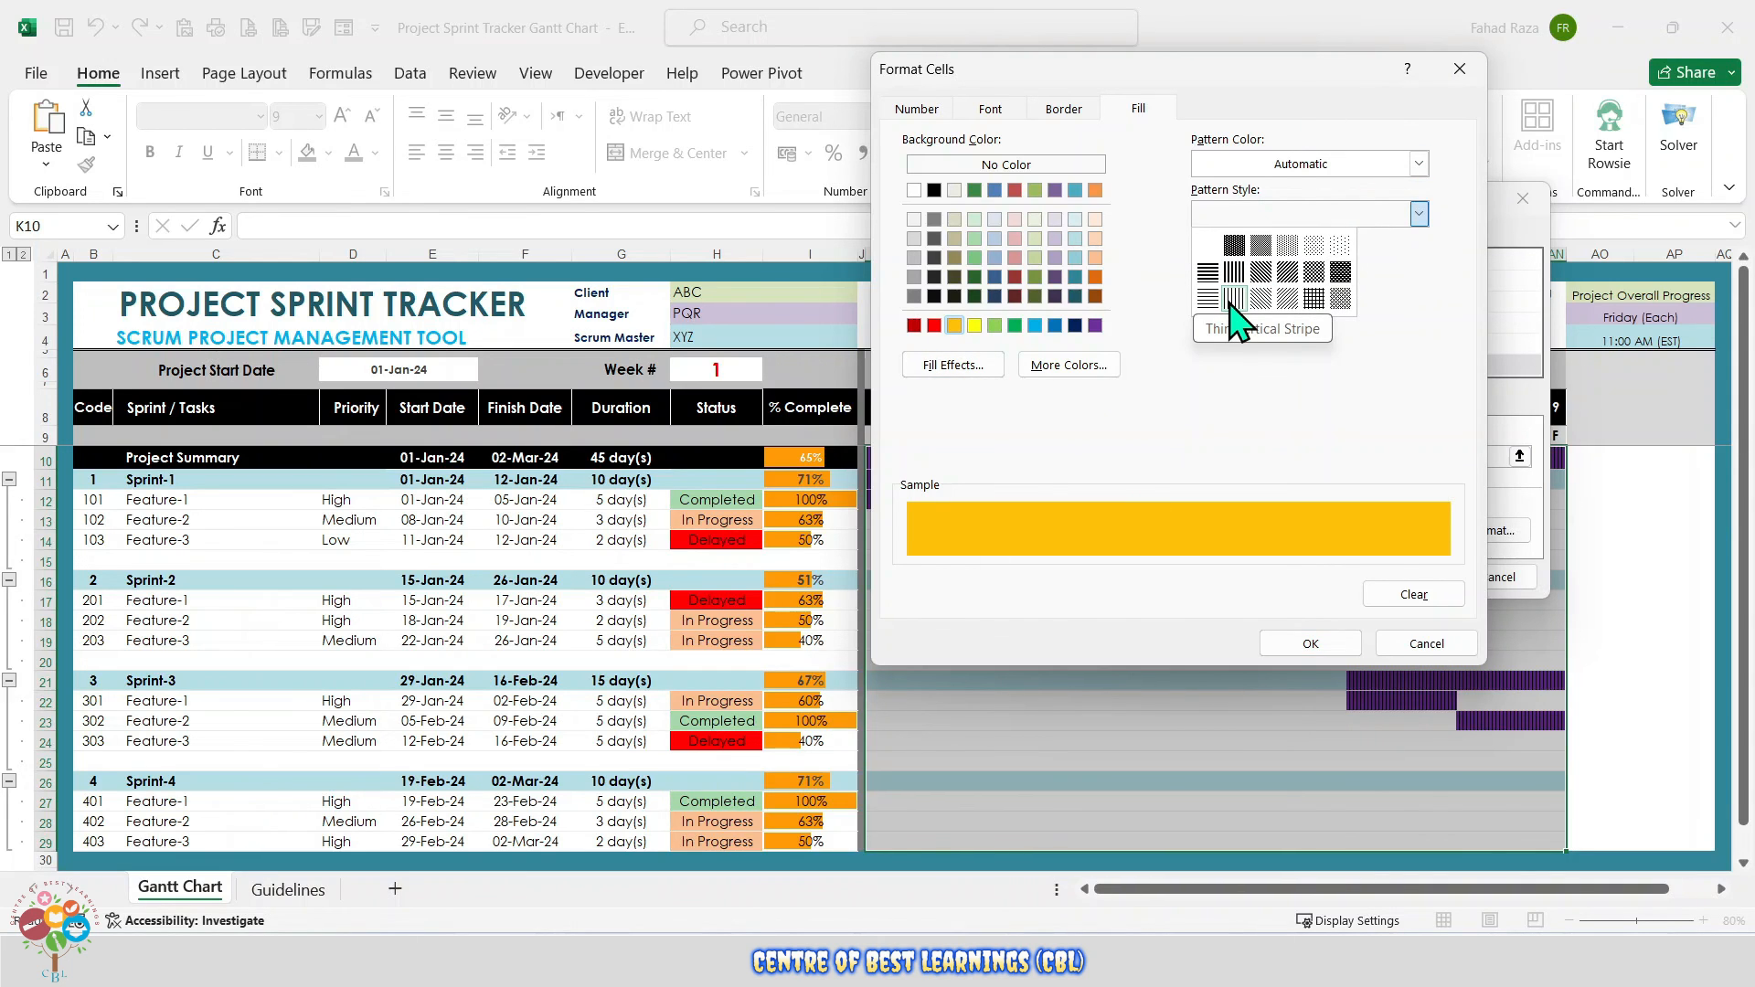
pyautogui.click(1233, 299)
pyautogui.click(1309, 644)
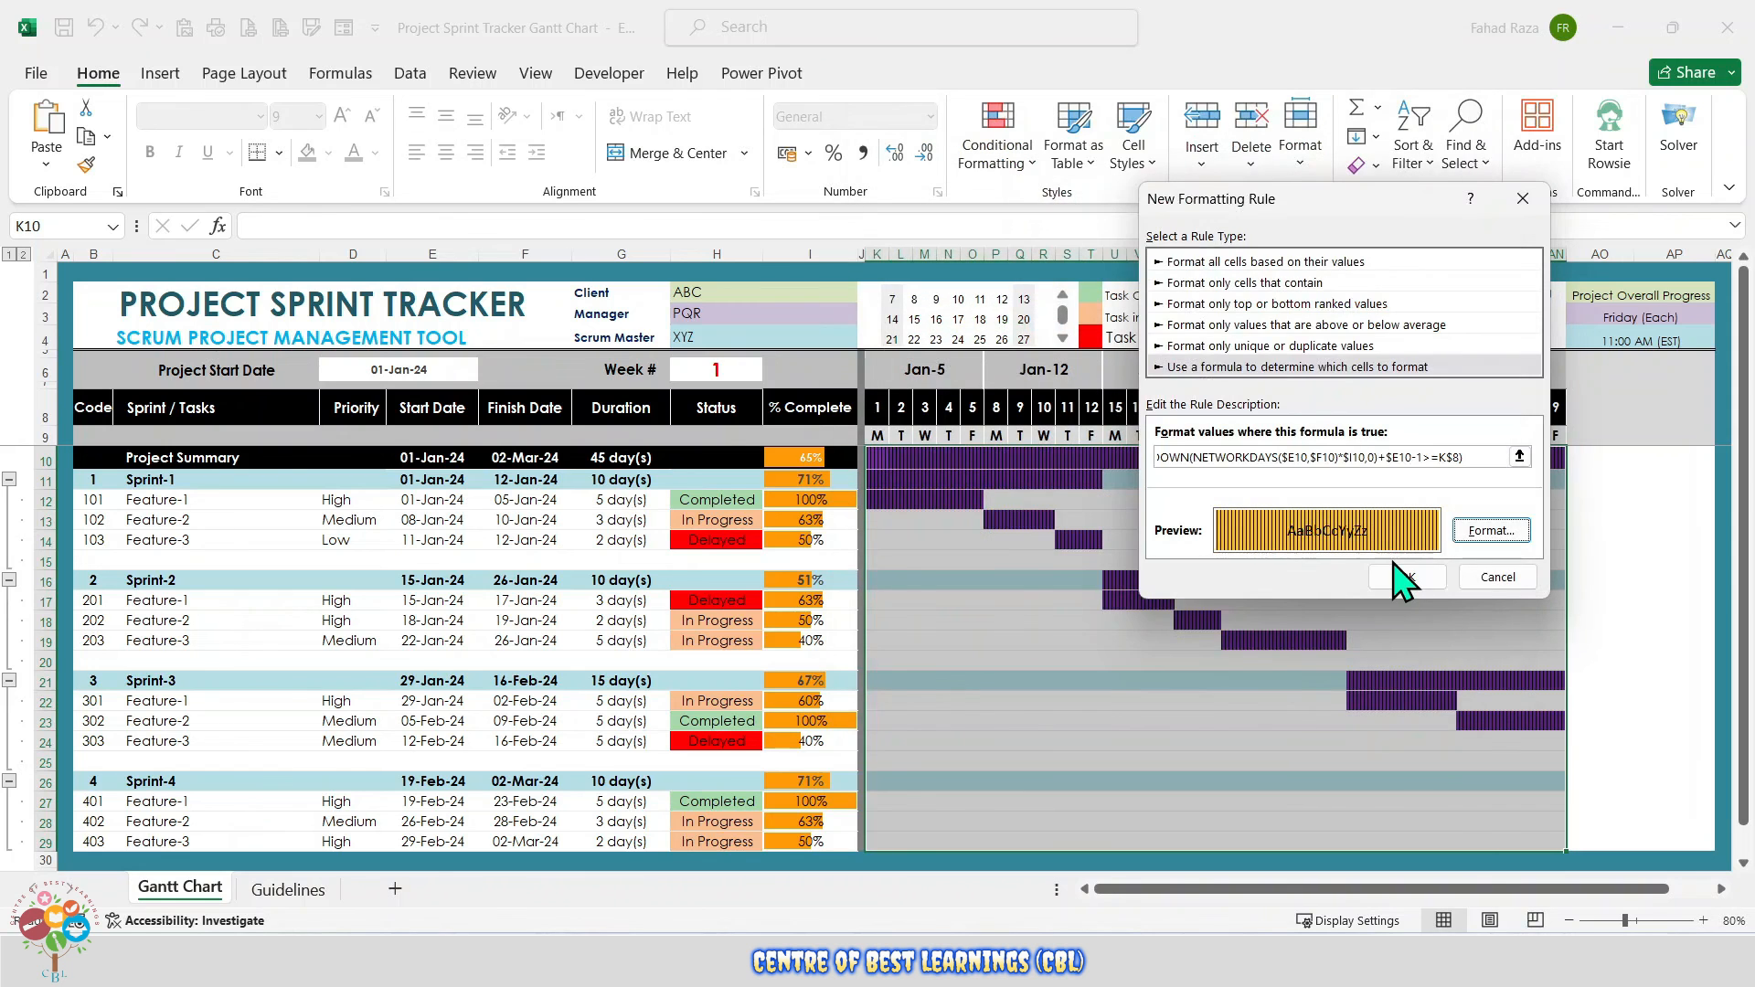
pyautogui.click(1399, 577)
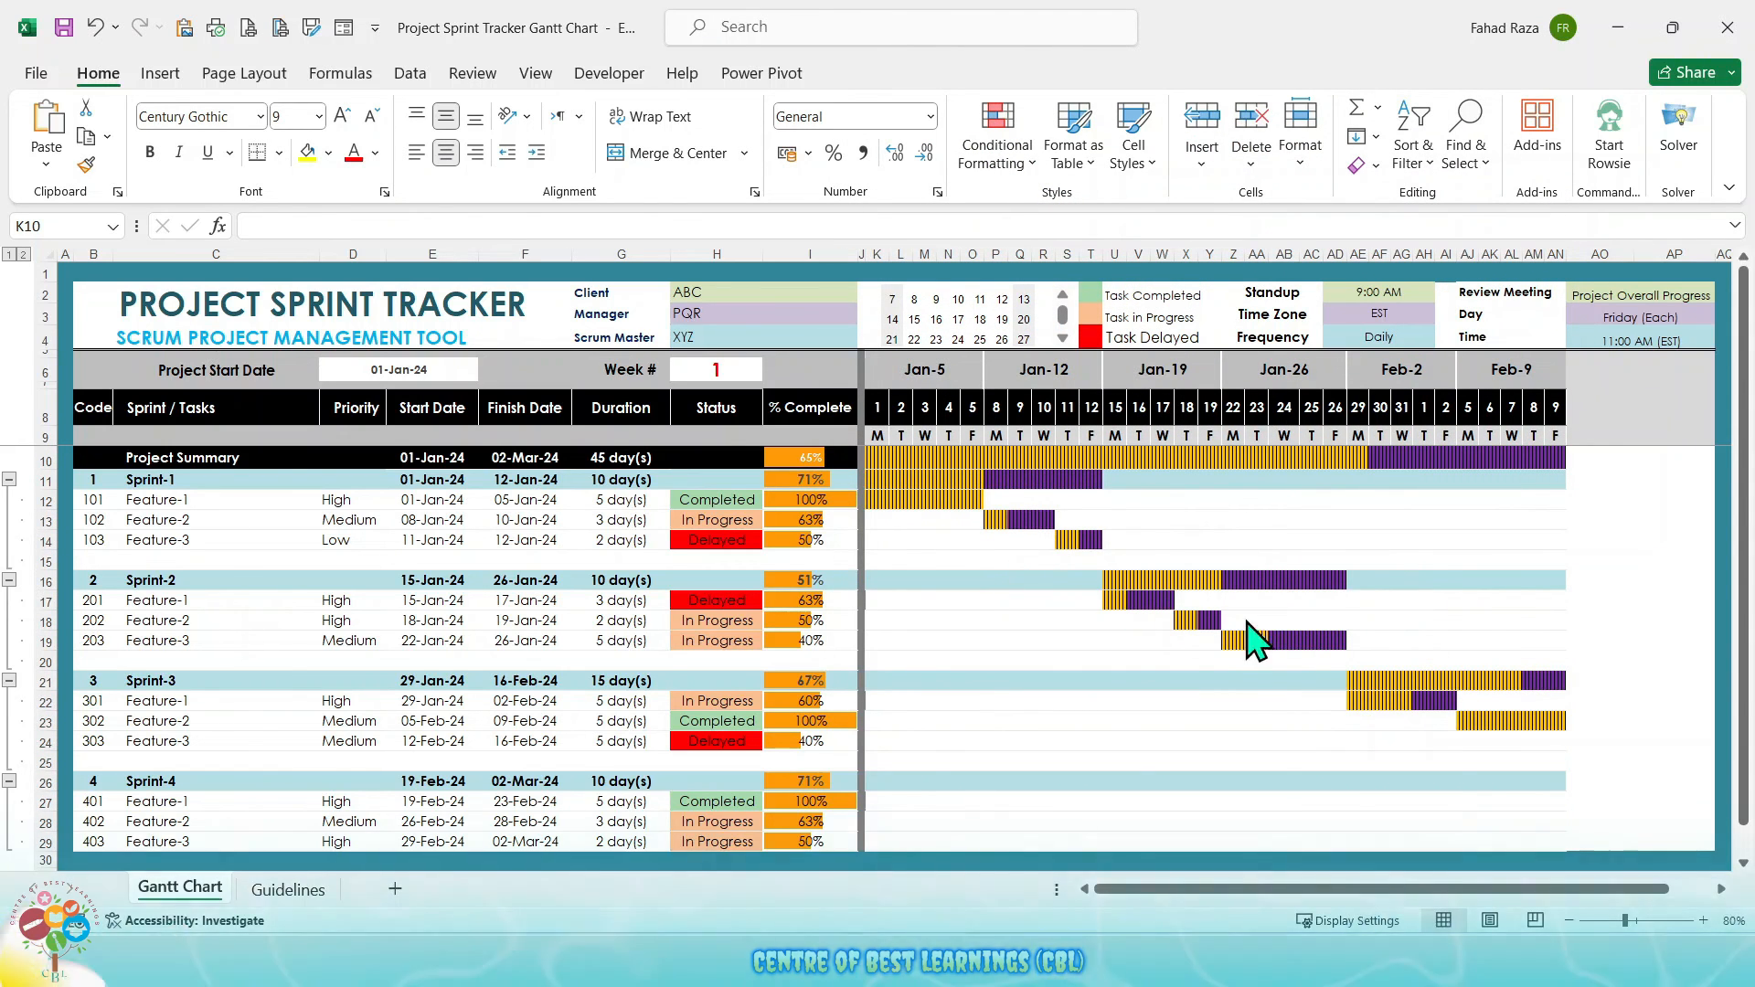
pyautogui.click(1067, 741)
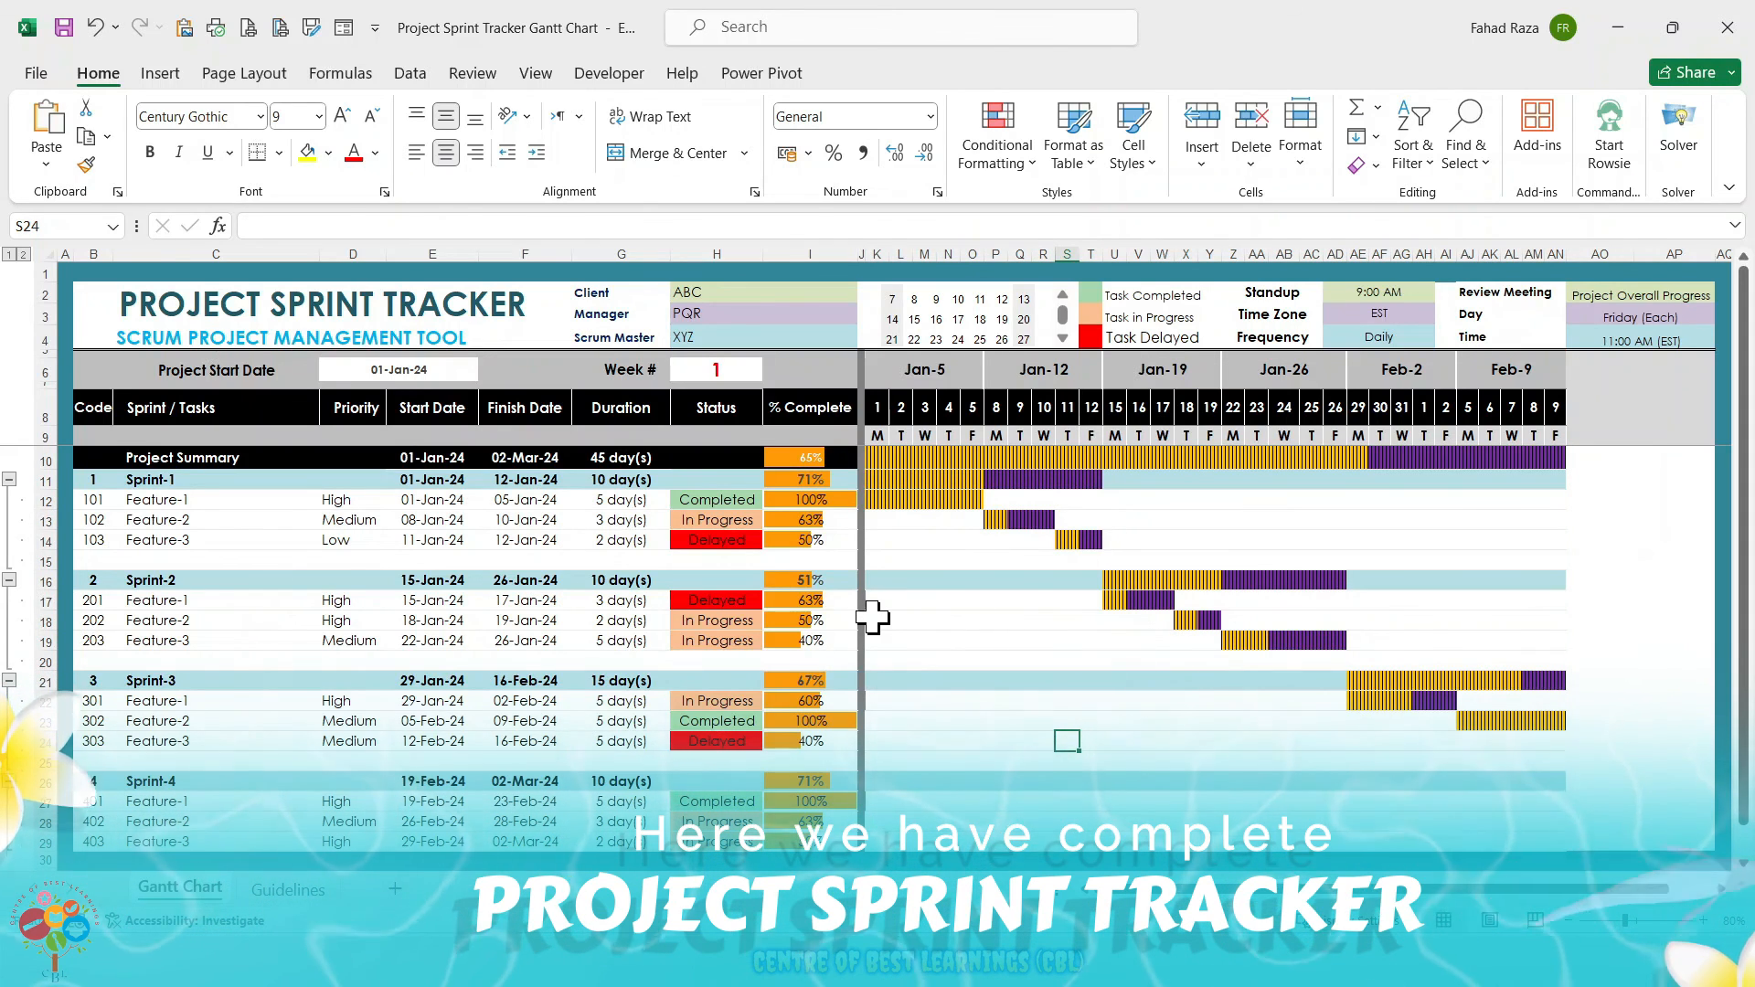
# - Try week numbers 2, 3 and 4 in the Week # cell to shift the timeline
pyautogui.click(809, 460)
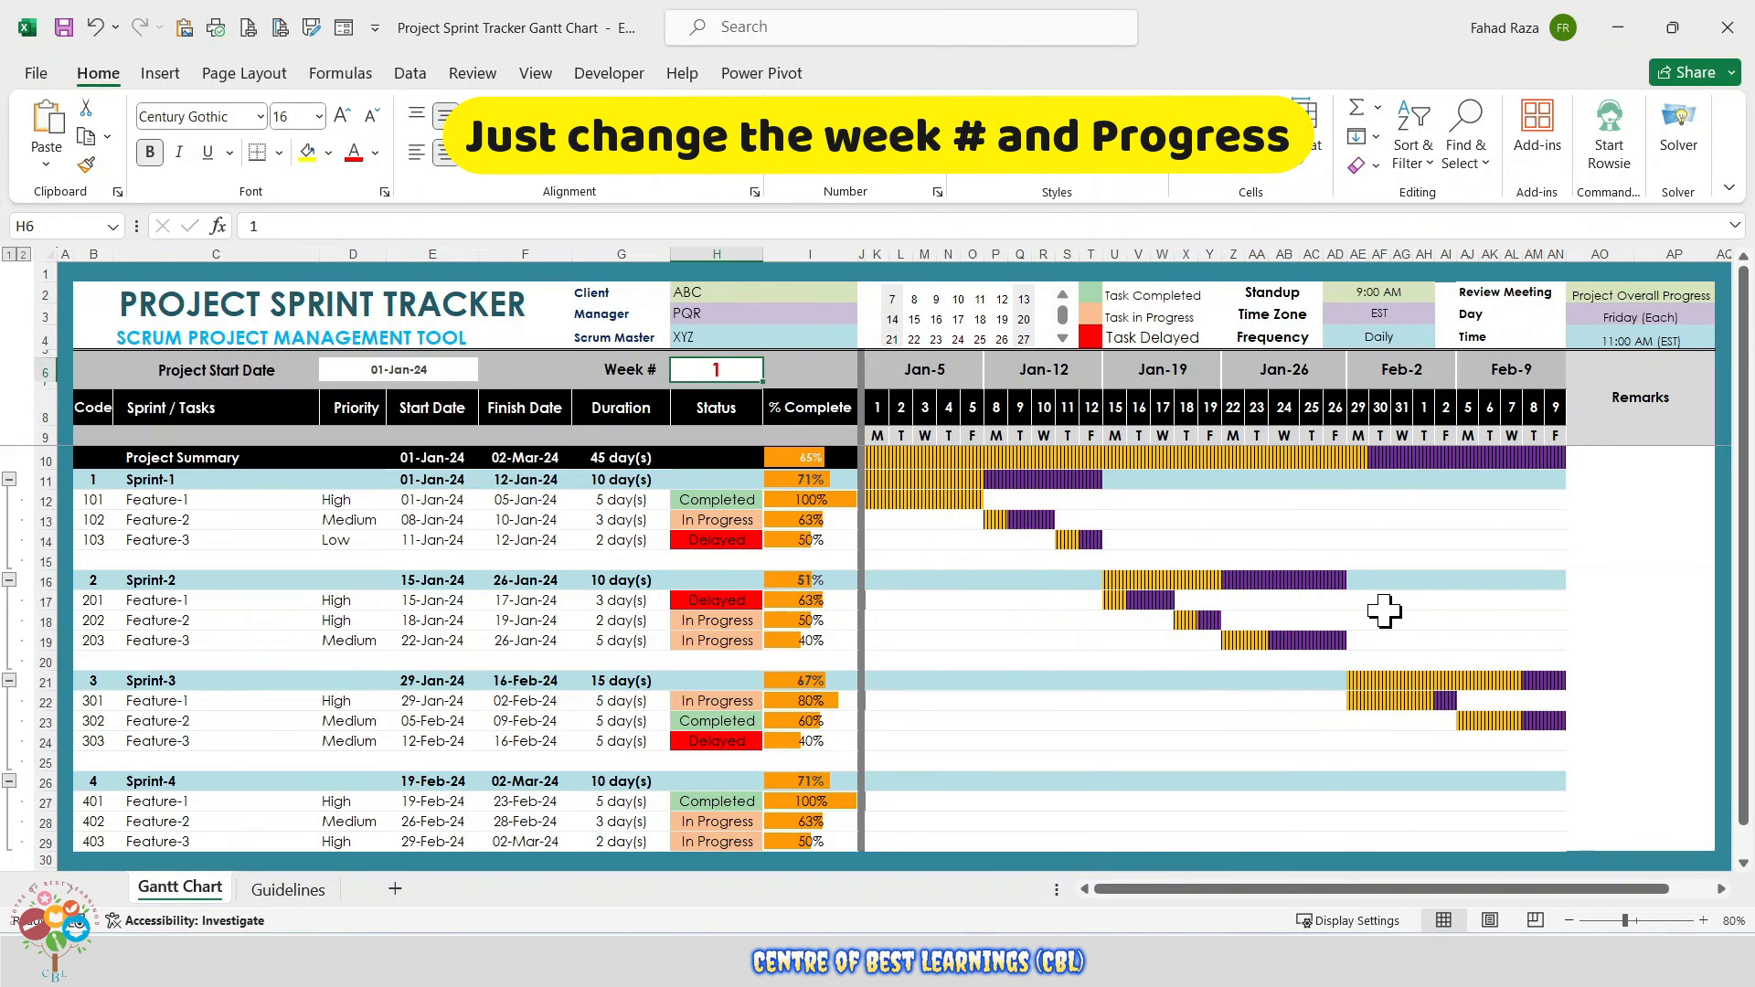
pyautogui.write('2')
pyautogui.hotkey('ctrl', 'Return')
pyautogui.write('3')
pyautogui.hotkey('ctrl', 'Return')
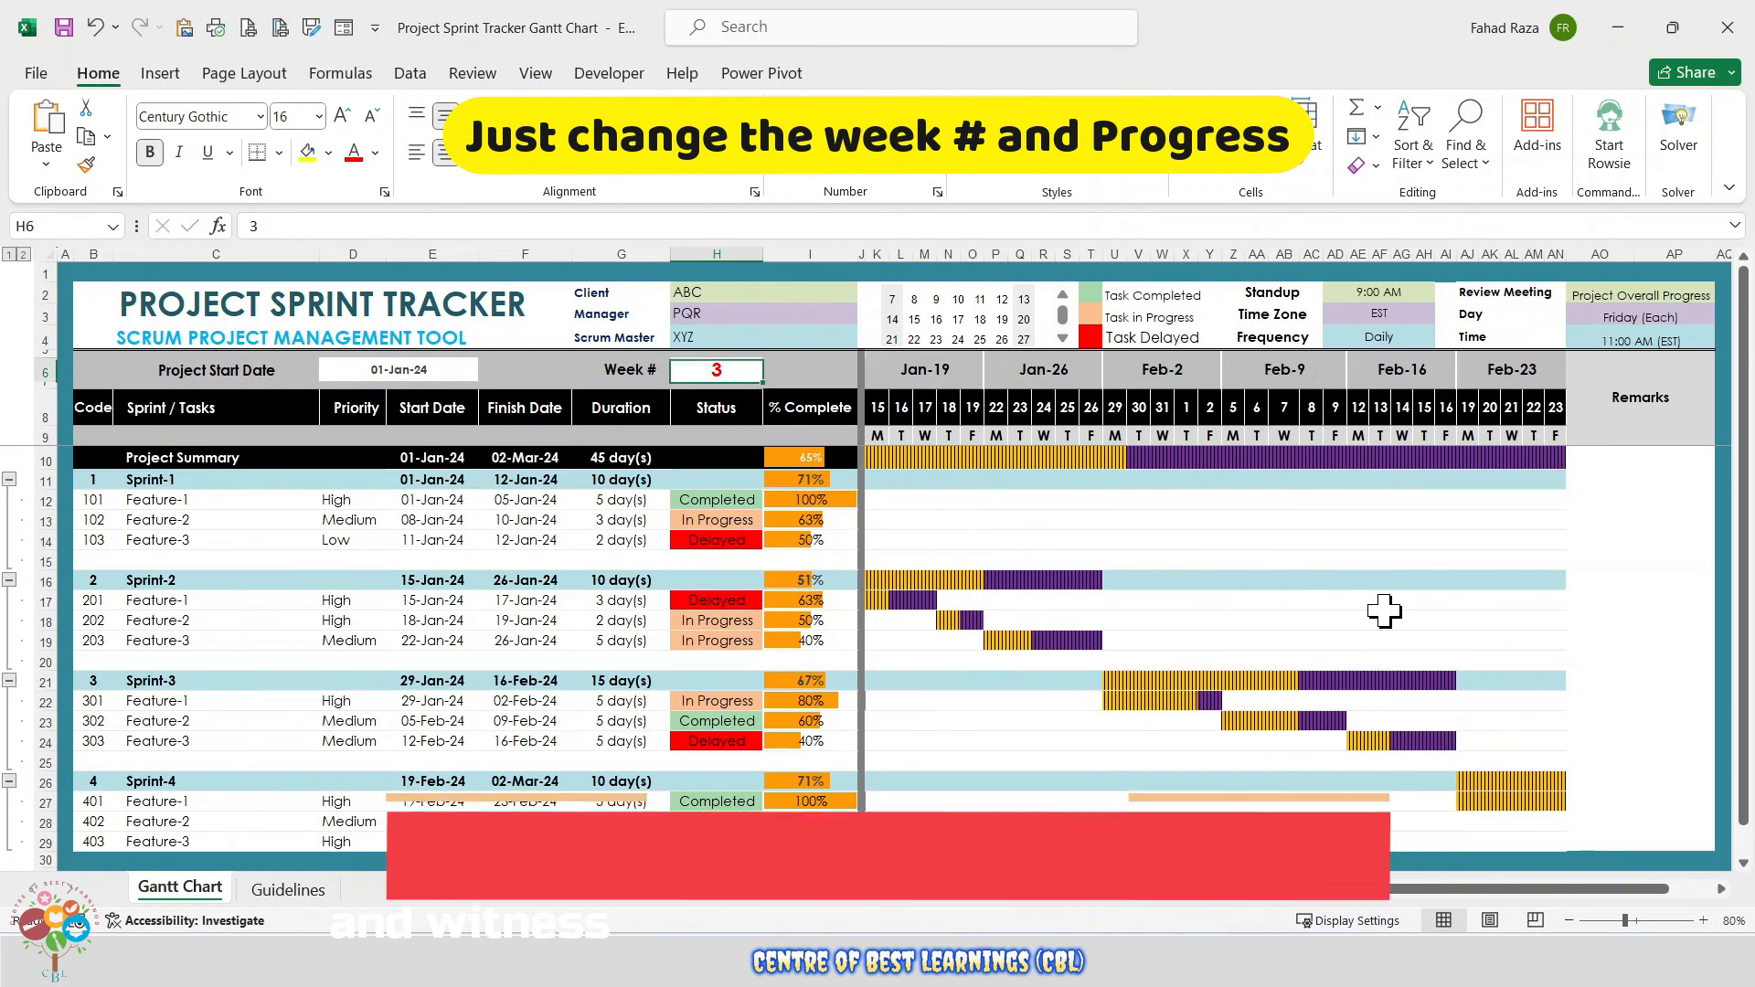
pyautogui.write('4')
pyautogui.hotkey('ctrl', 'Return')
# - Return the Week # cell to 1 and finally set it to 2
pyautogui.write('1')
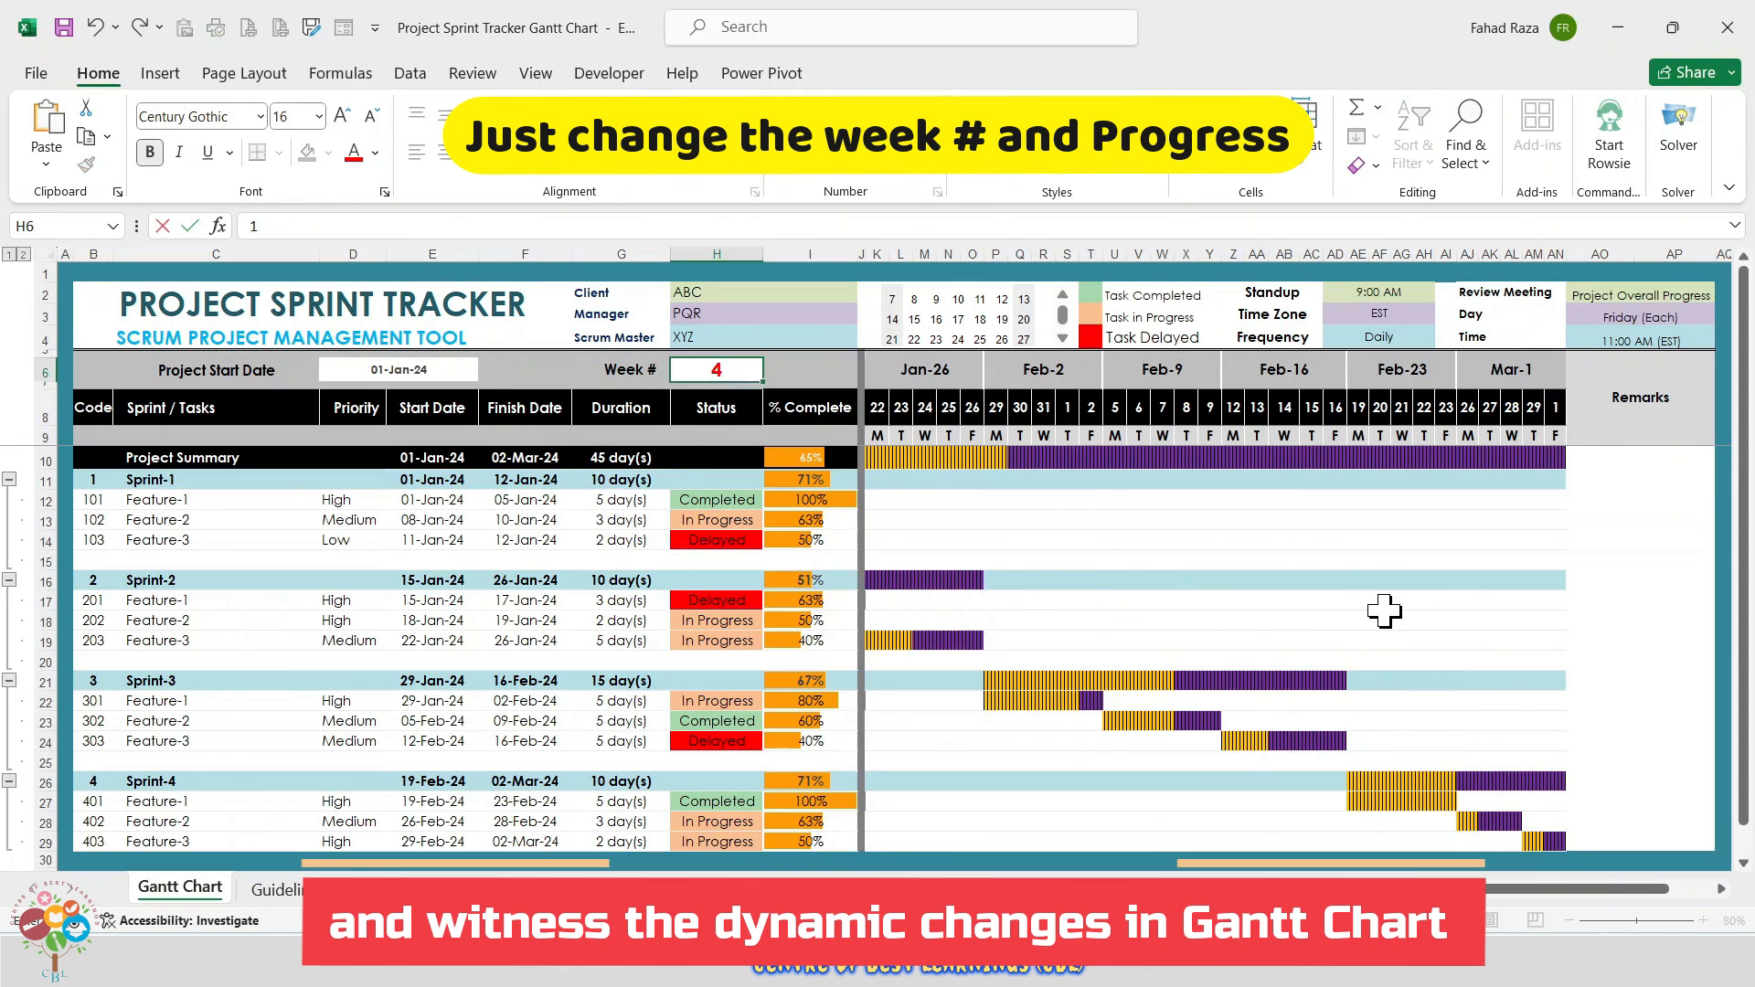
pyautogui.press('Return')
pyautogui.press('Up')
pyautogui.write('2')
pyautogui.hotkey('ctrl', 'Return')
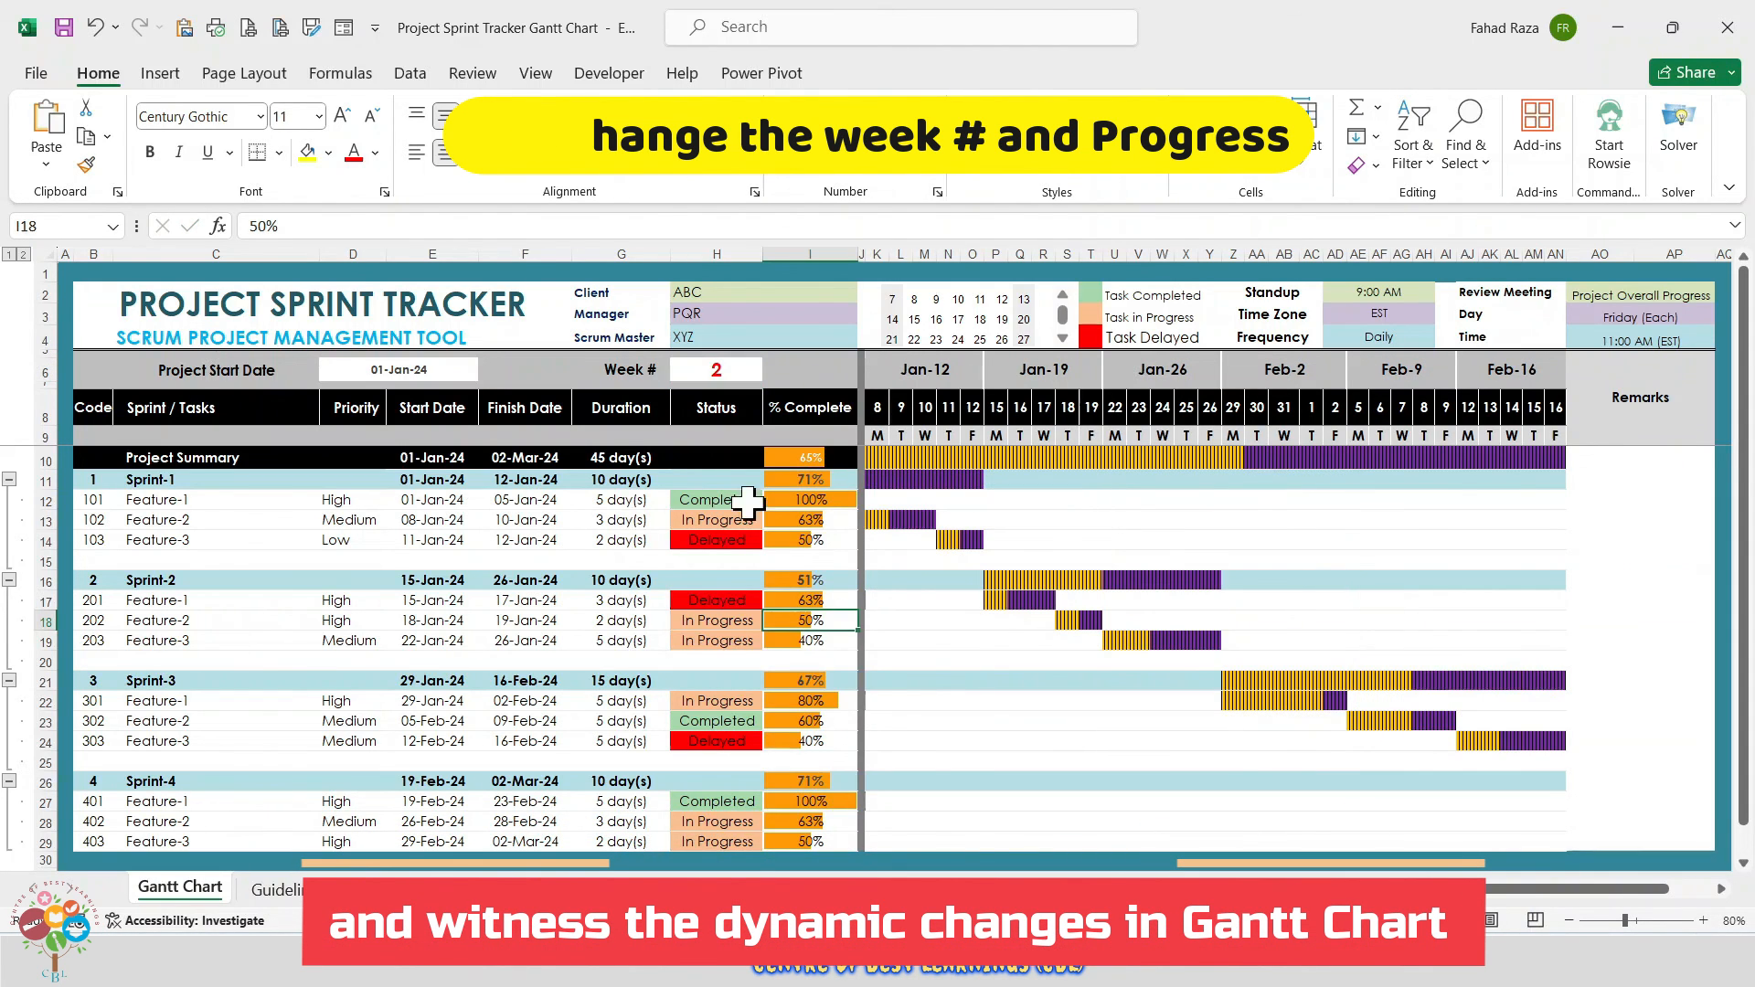
# - Set the % Complete of Sprint-1 Feature-2 to 100%
pyautogui.click(810, 519)
pyautogui.write('100')
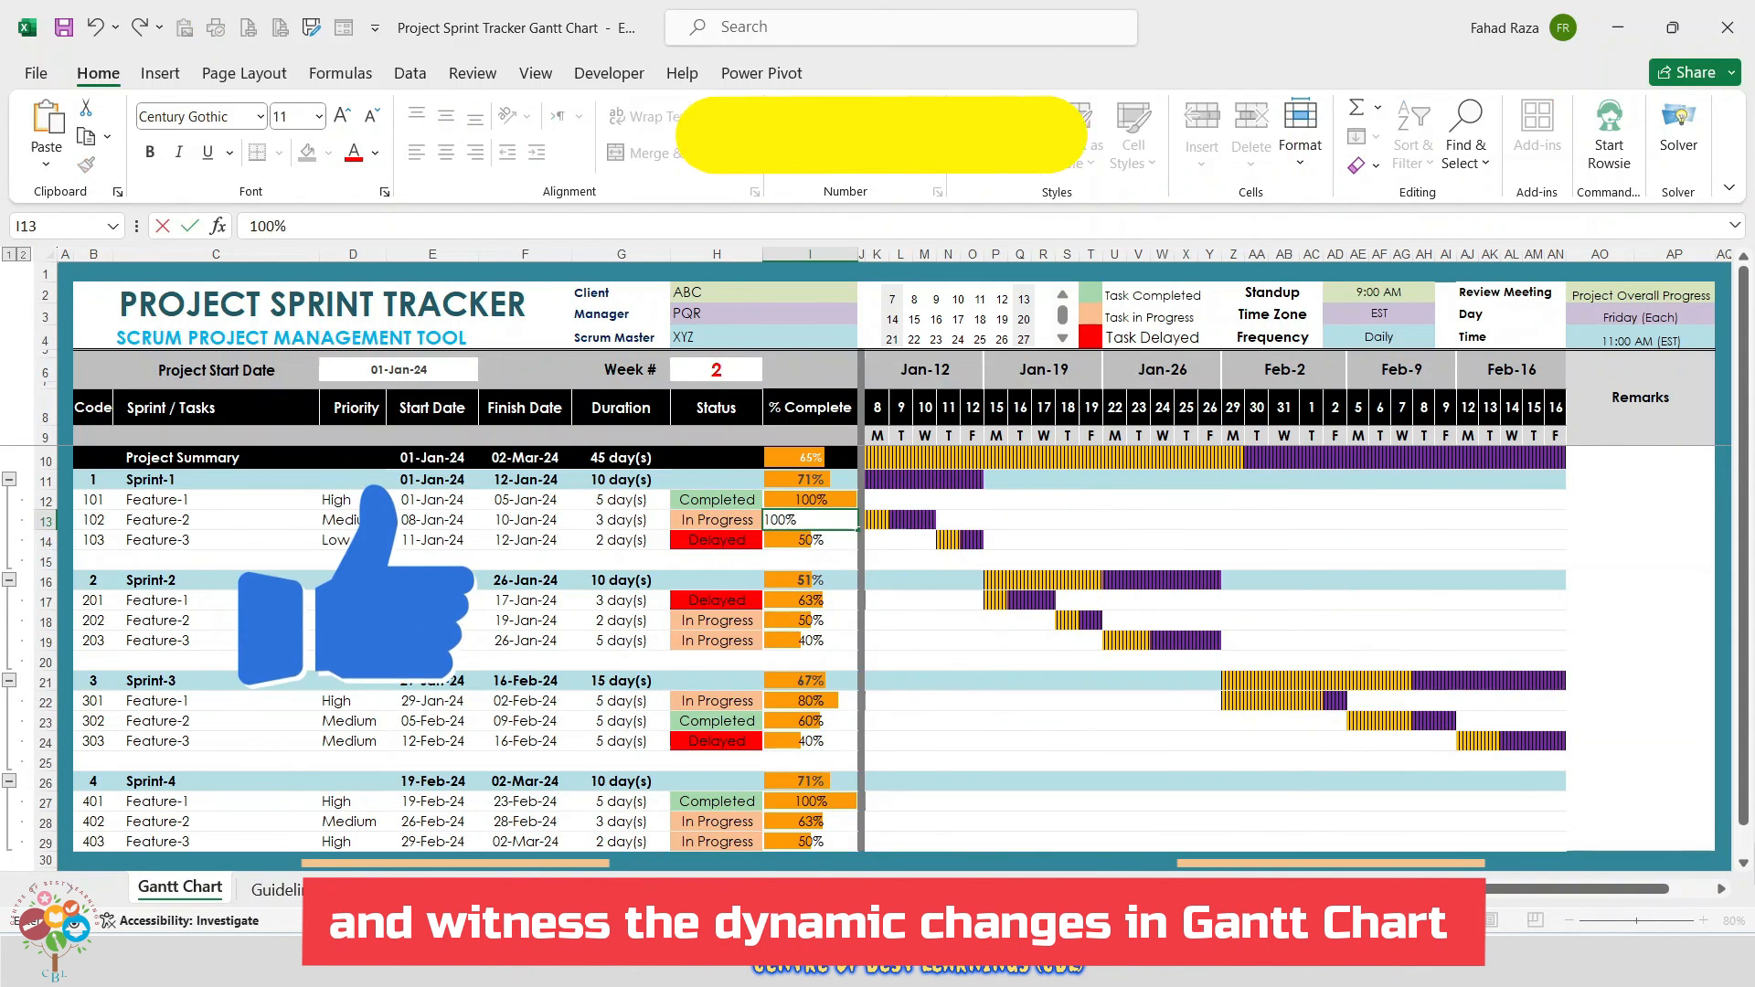
pyautogui.press('Return')
# - Set the % Complete of Sprint-2 Feature-3 to 60%
pyautogui.press('Down')
pyautogui.press('Down')
pyautogui.press('Down')
pyautogui.press('Down')
pyautogui.press('Down')
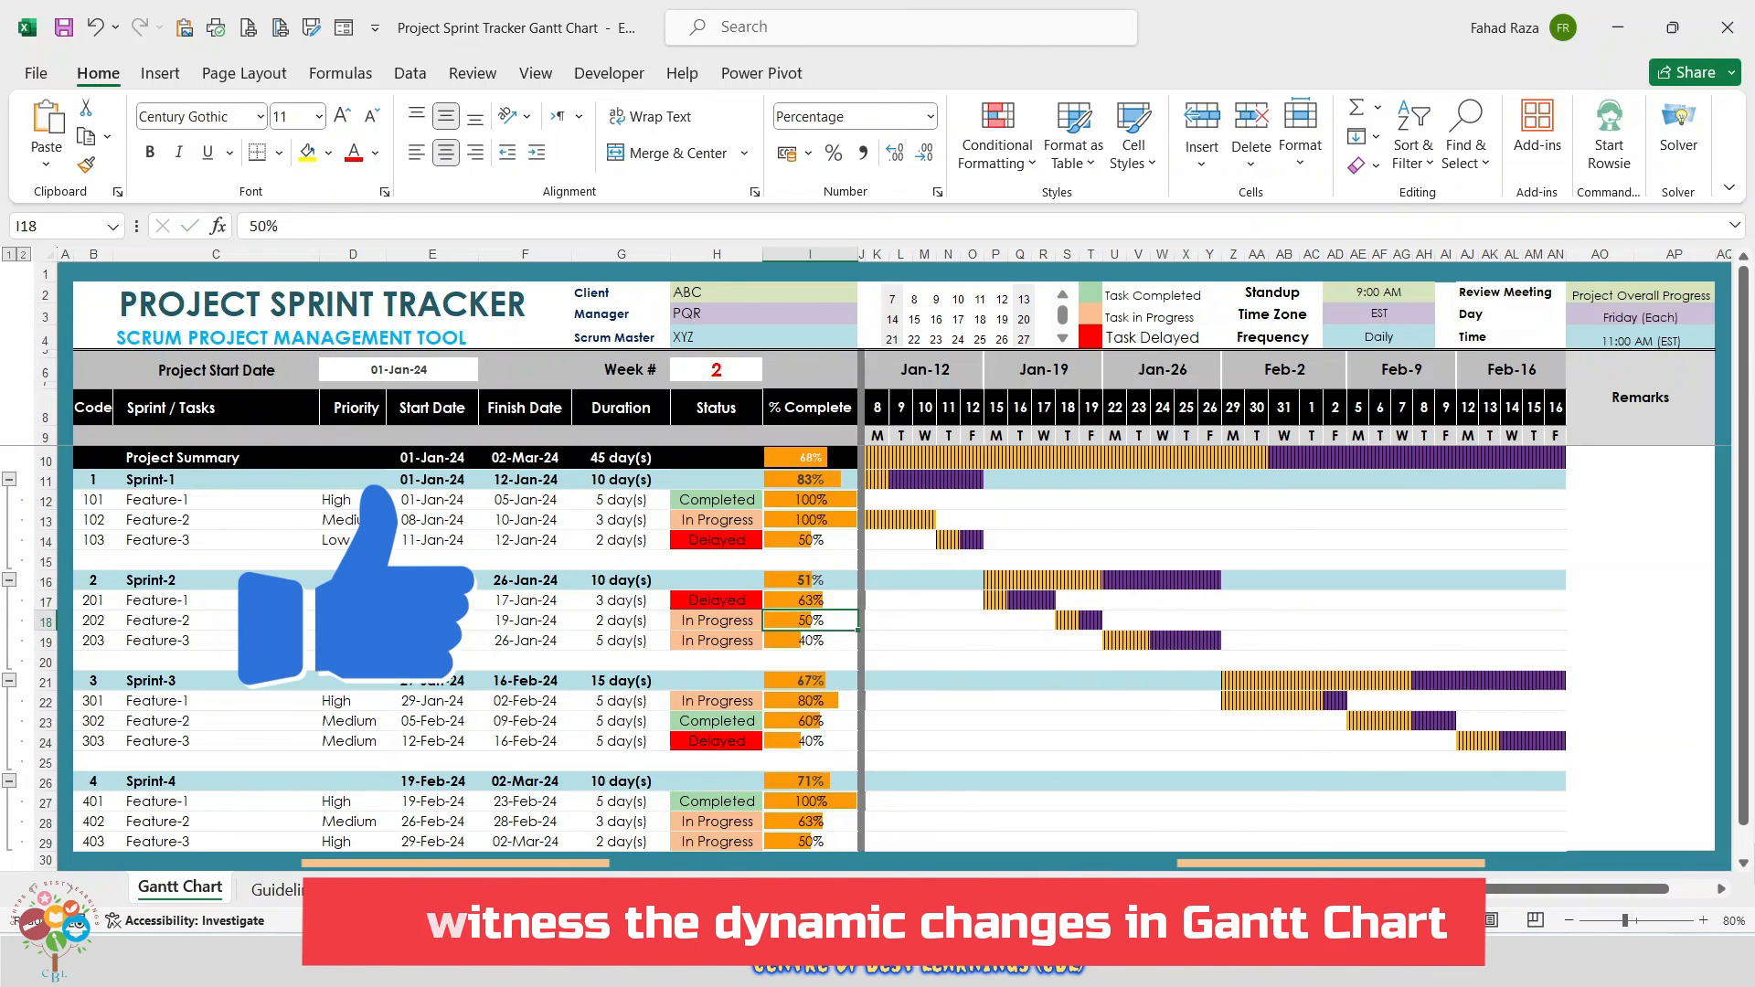
pyautogui.write('60')
pyautogui.press('Return')
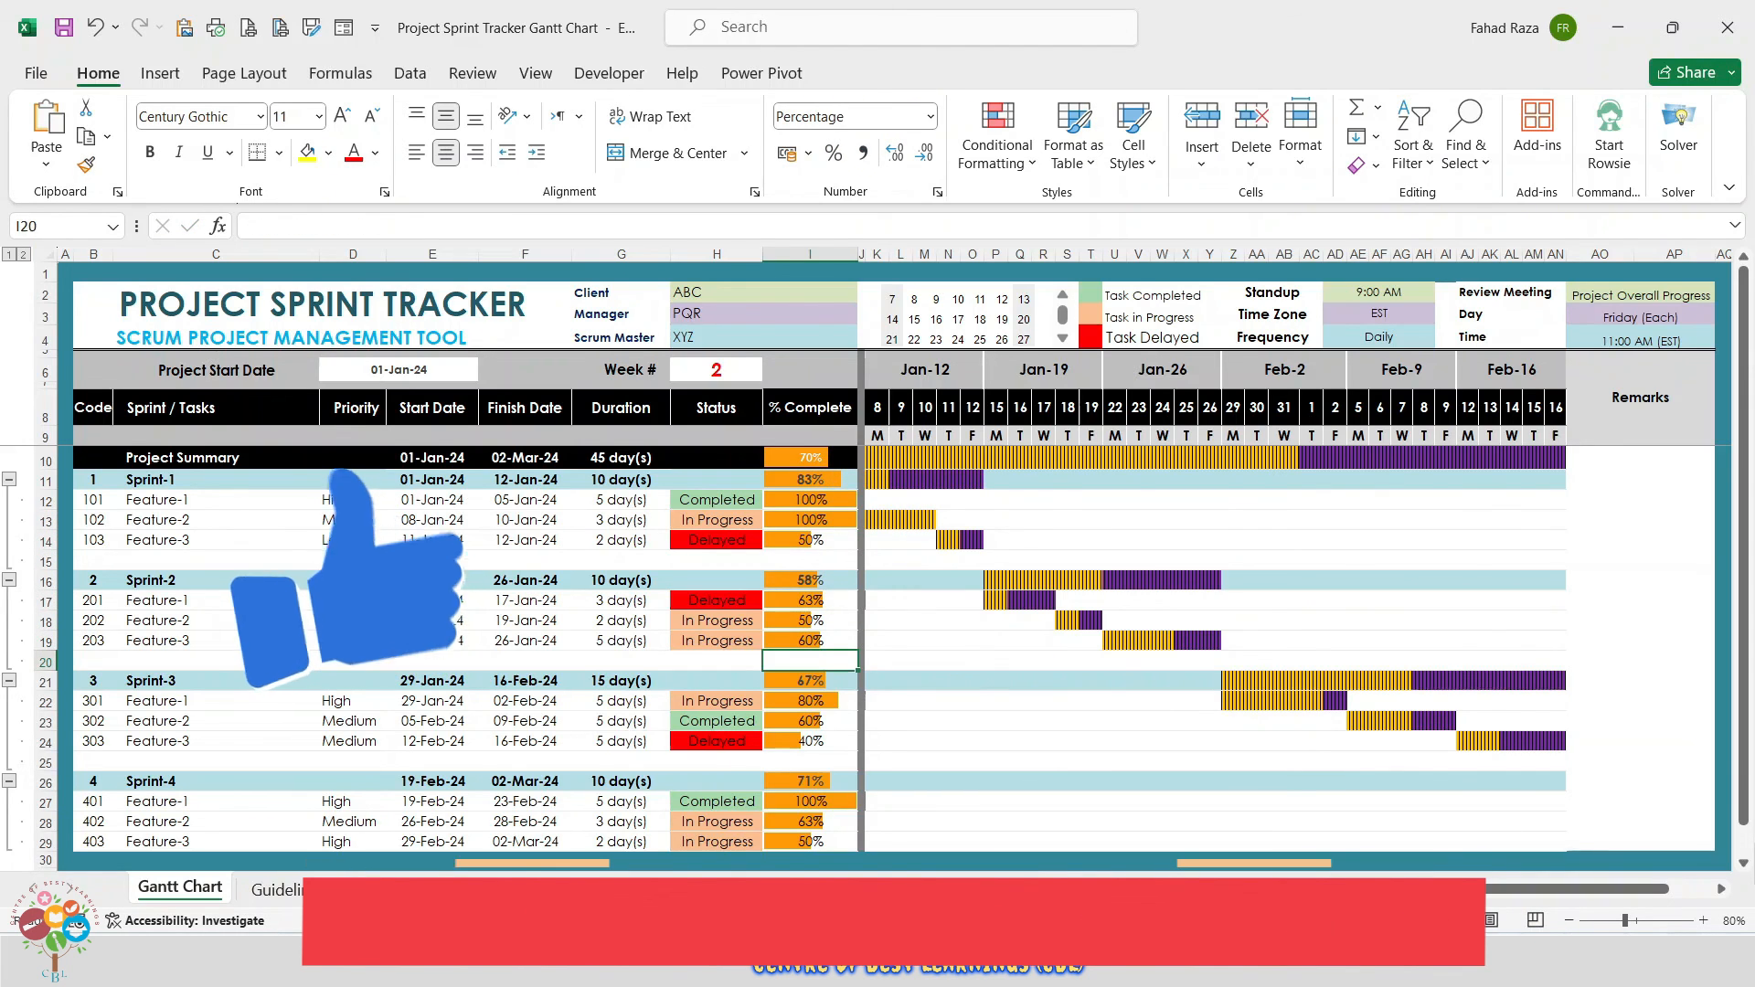
# - Set the % Complete of Sprint-3 Feature-3 to 80%
pyautogui.press('Down')
pyautogui.press('Down')
pyautogui.press('Down')
pyautogui.press('Down')
pyautogui.write('80')
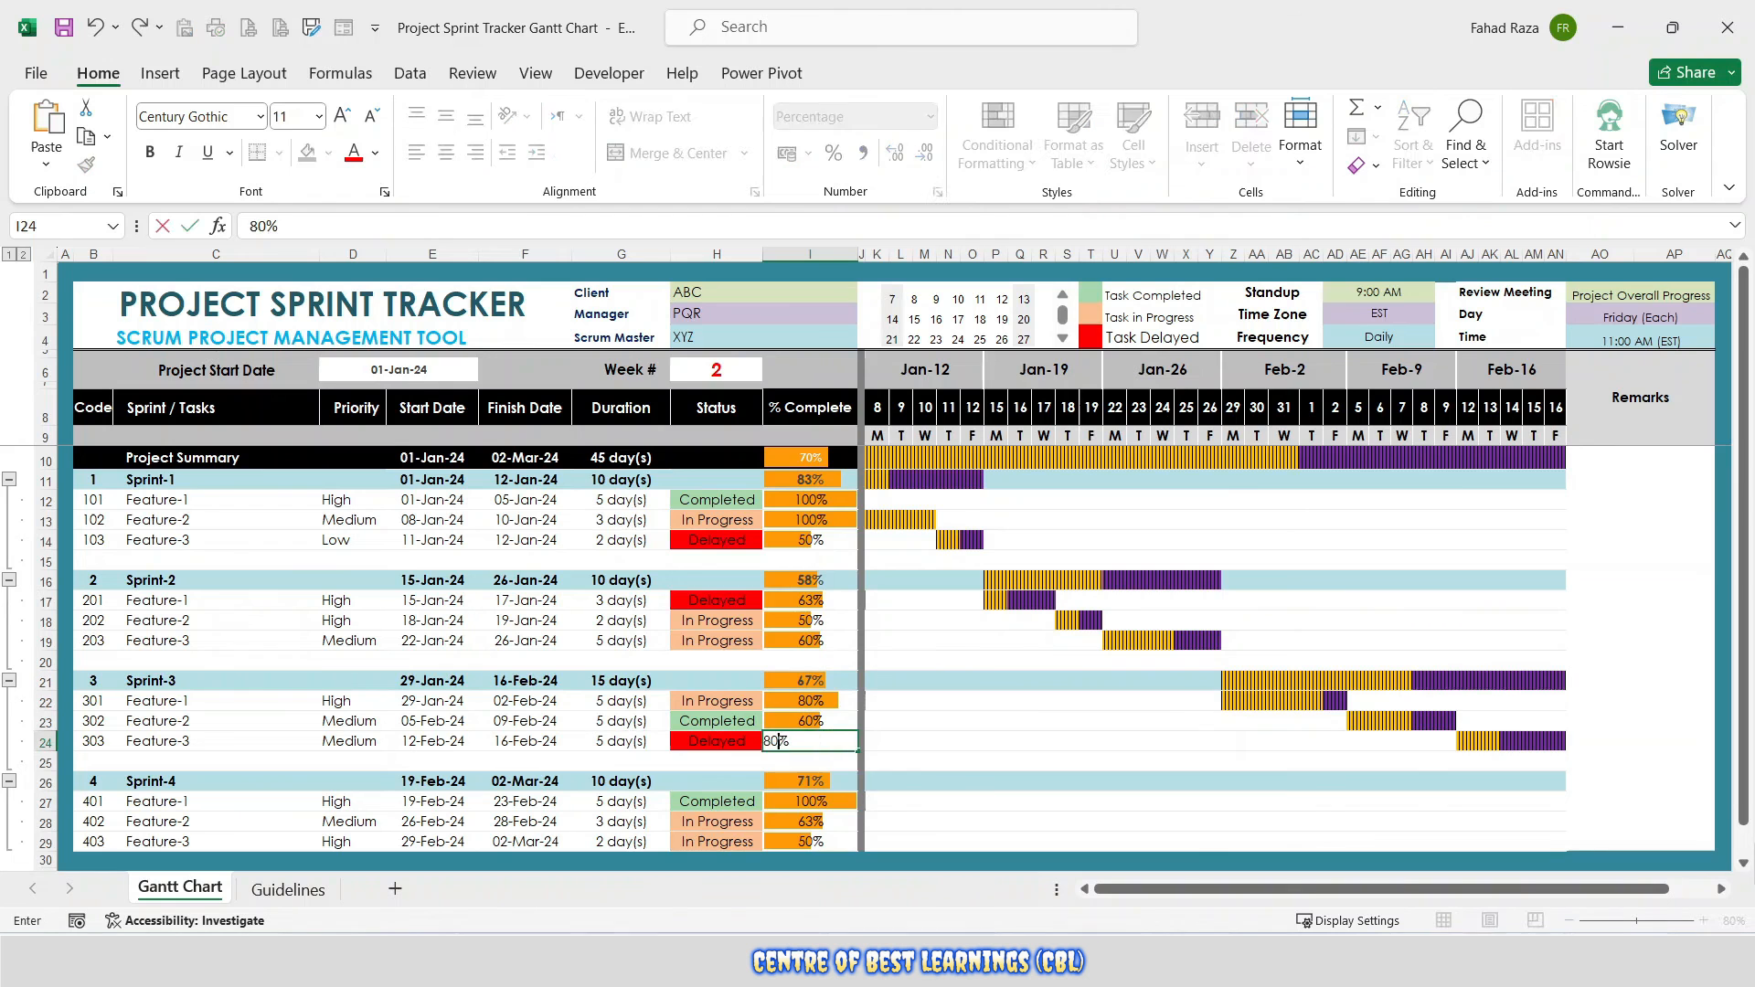
pyautogui.press('Return')
# - Select the % Complete cell of Sprint-4 Feature-2
pyautogui.press('Down')
pyautogui.press('Down')
pyautogui.press('Down')
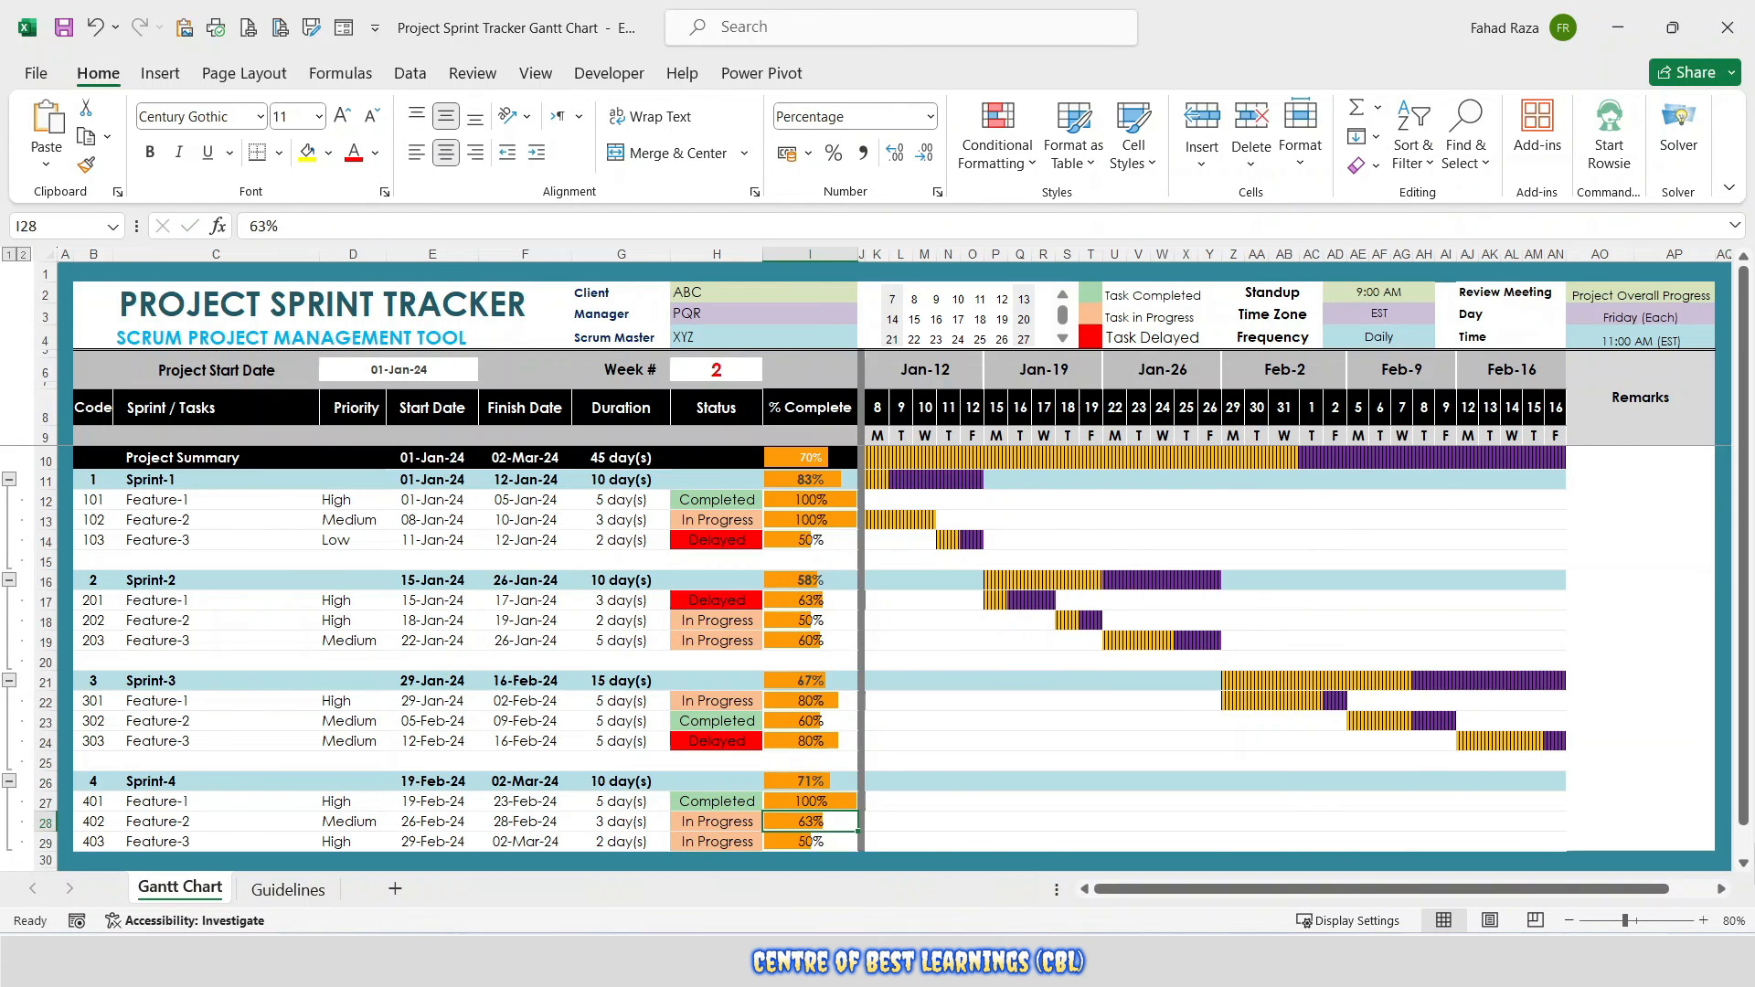